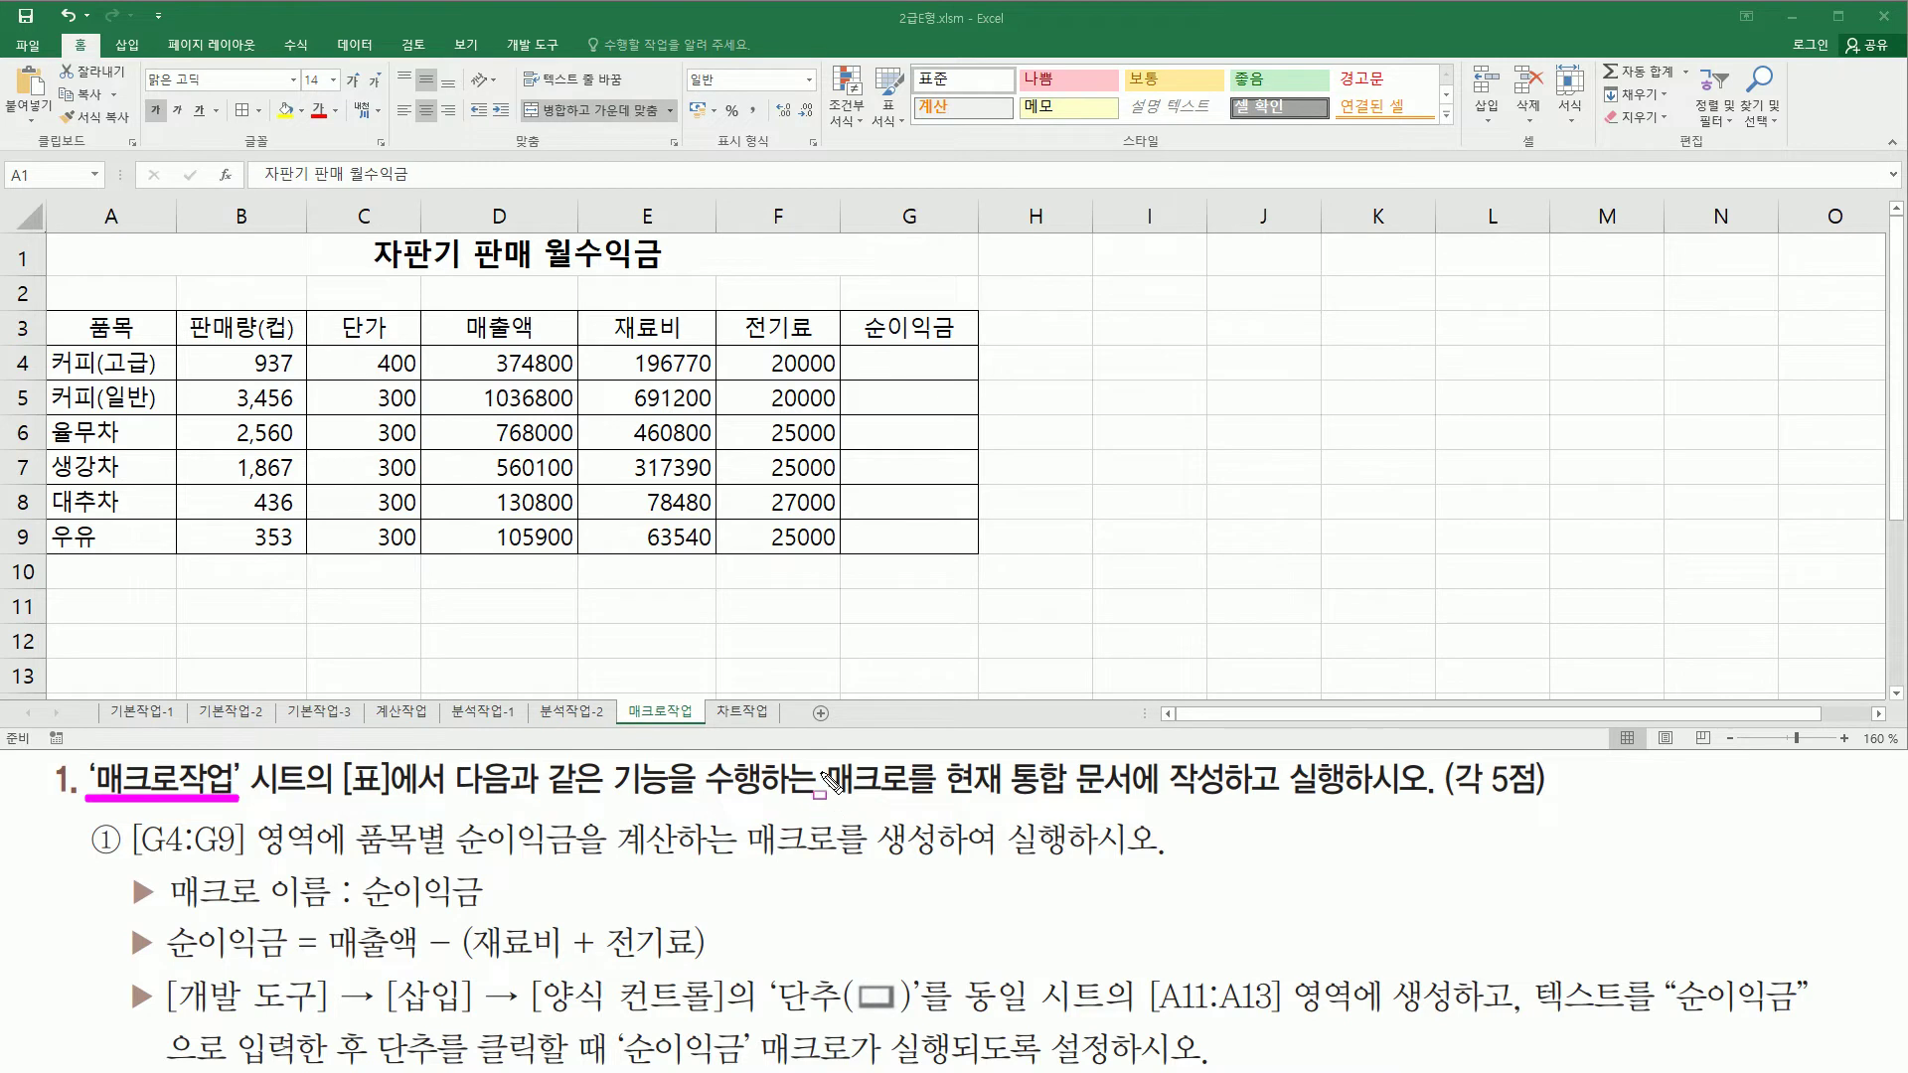
Step: Read the first macro task's requirements for the target range, macro name, net profit formula, and button placement and text
{"action": "mouse_move", "coordinate": [820, 753]}
{"action": "left_mouse_down"}
{"action": "mouse_move", "coordinate": [914, 810]}
{"action": "mouse_move", "coordinate": [1126, 798]}
{"action": "left_mouse_up"}
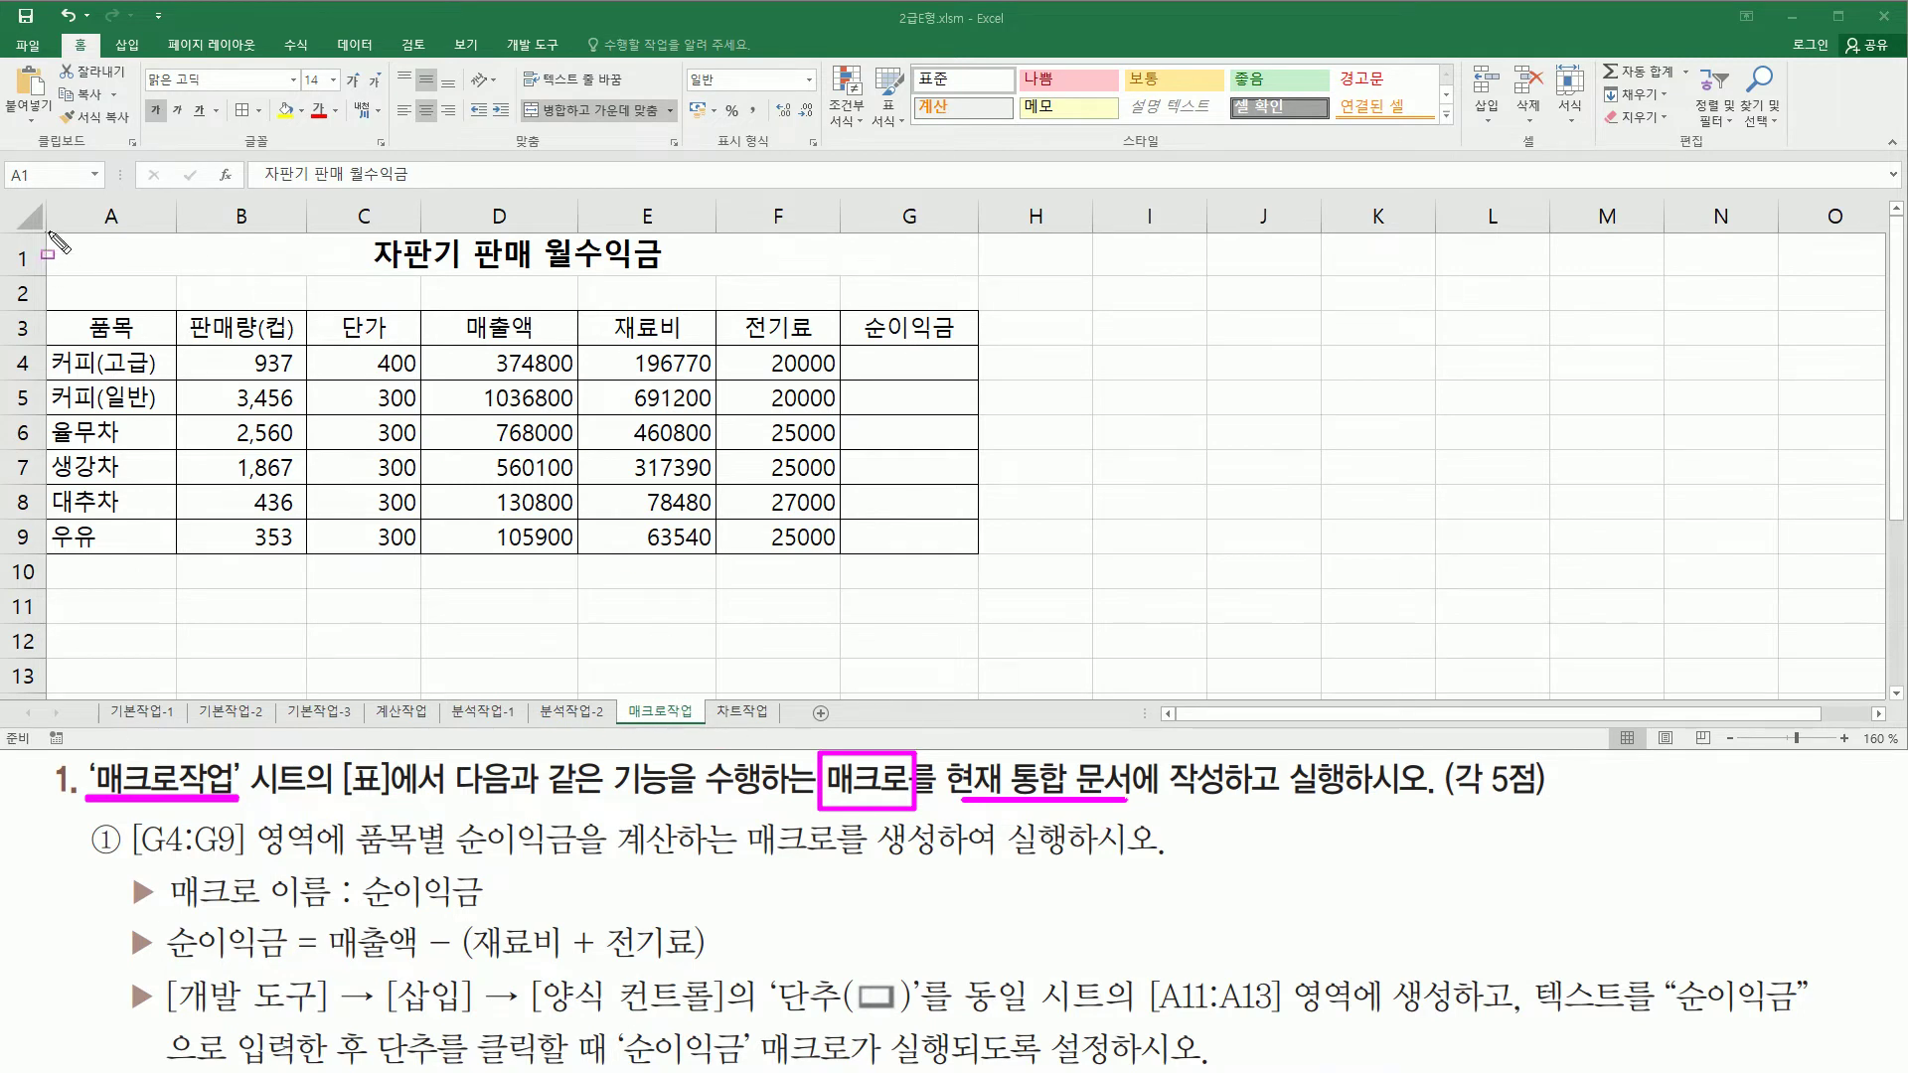
{"action": "left_click_drag", "start_coordinate": [50, 235], "coordinate": [989, 564]}
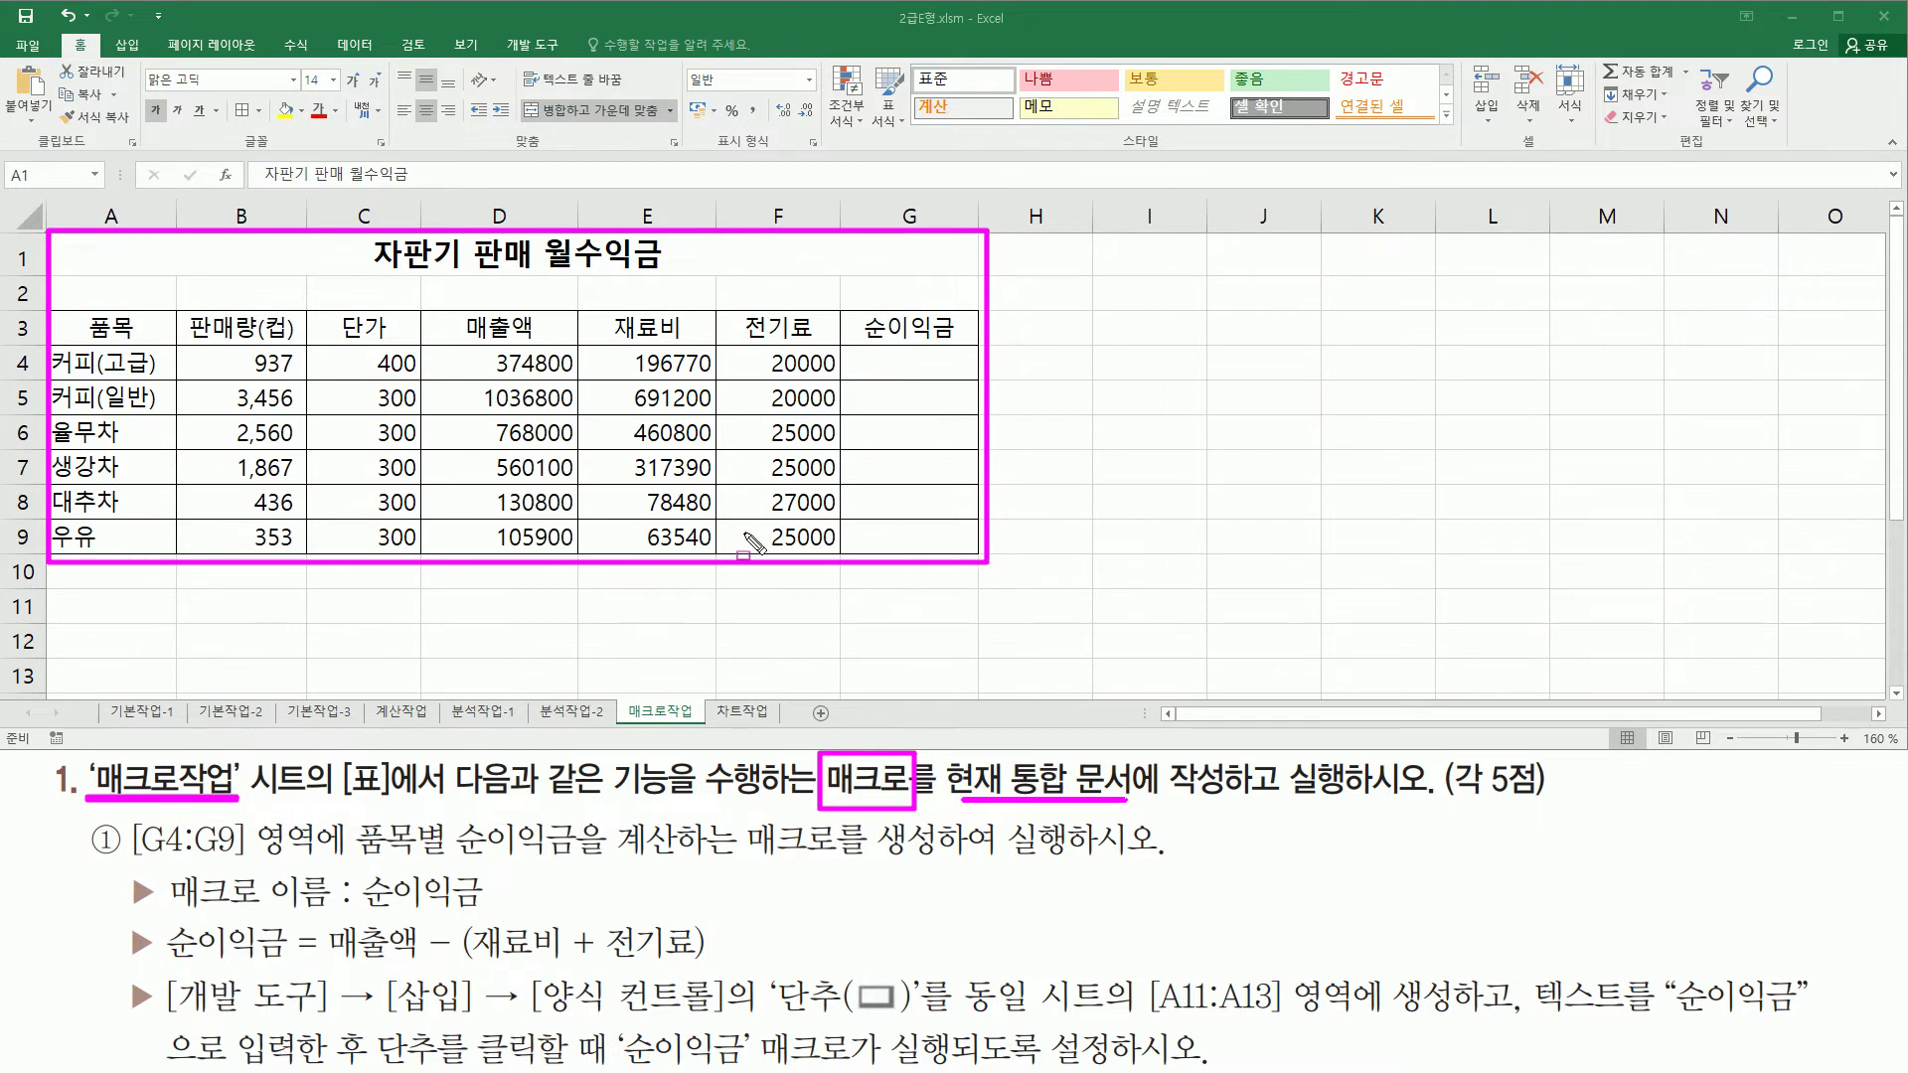
{"action": "key", "text": "Escape"}
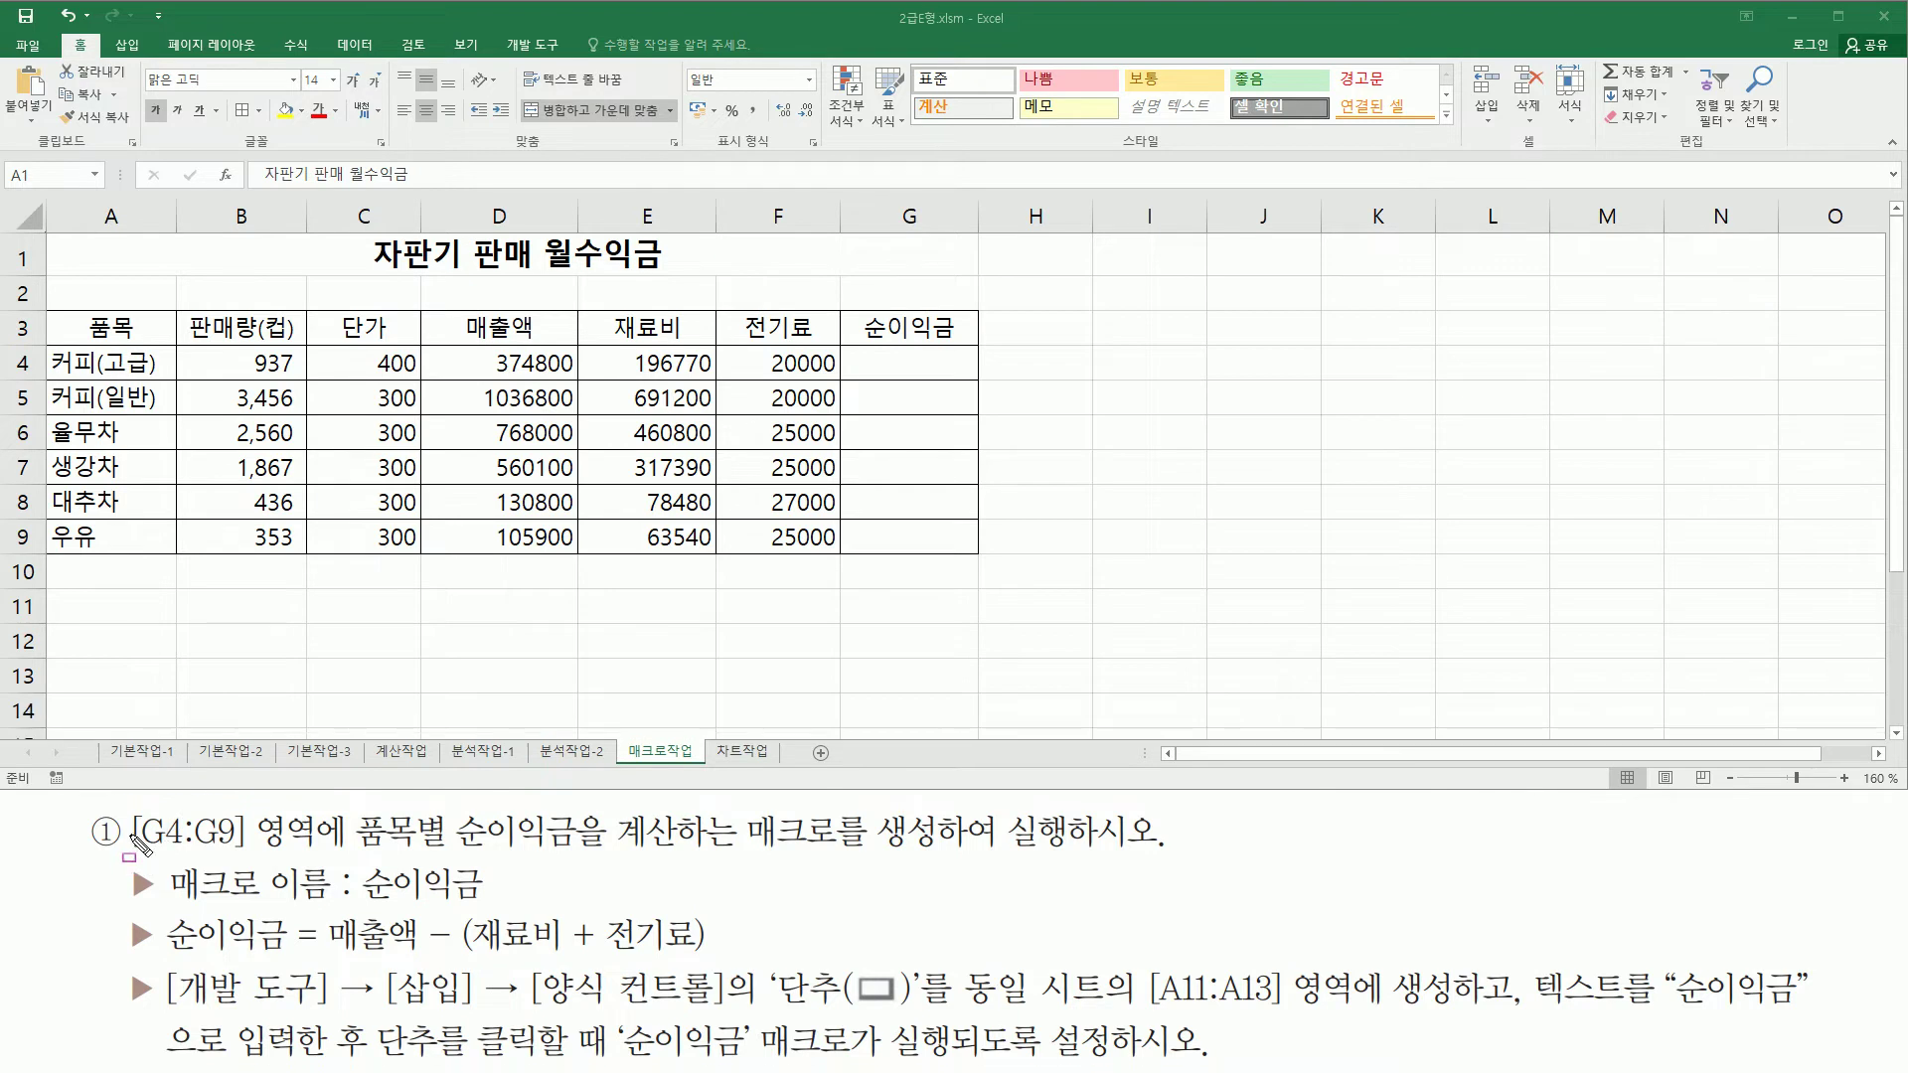
{"action": "mouse_move", "coordinate": [130, 808]}
{"action": "left_mouse_down"}
{"action": "mouse_move", "coordinate": [179, 852]}
{"action": "mouse_move", "coordinate": [355, 853]}
{"action": "left_mouse_up"}
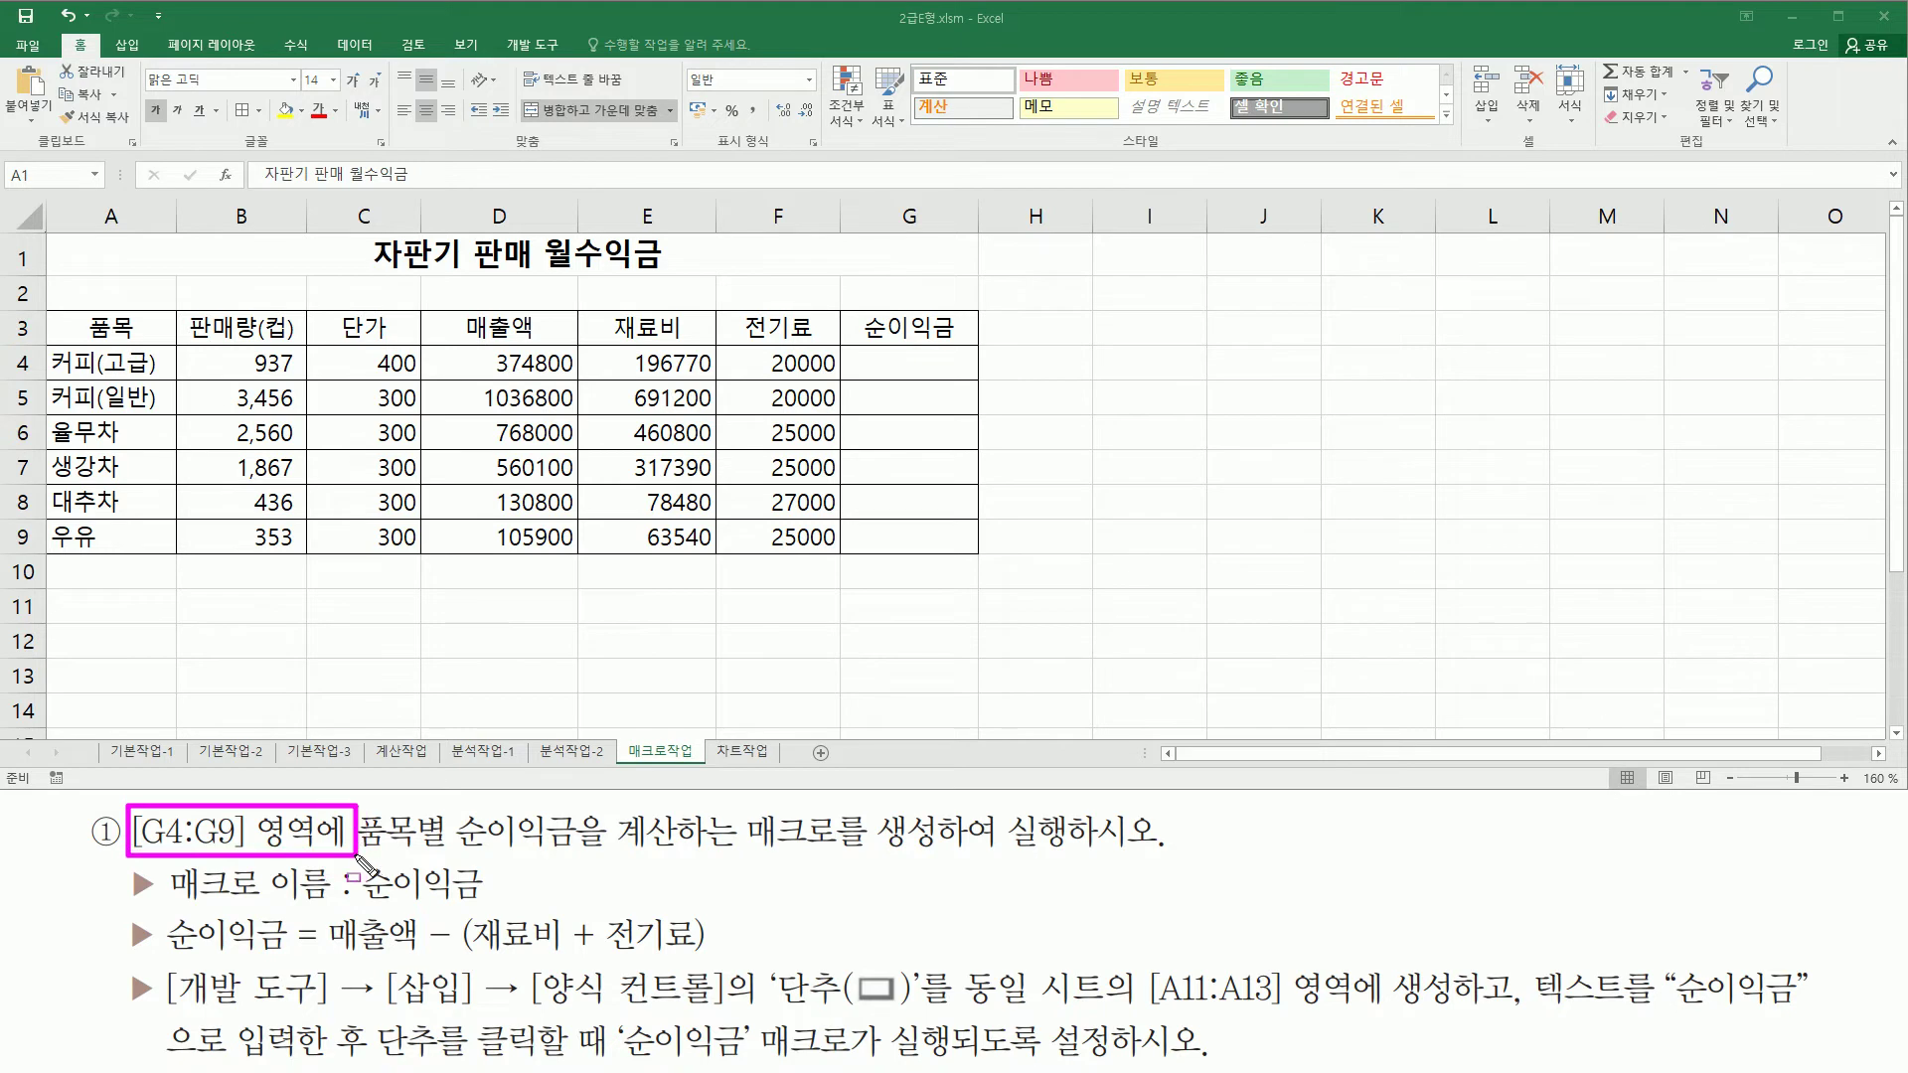
{"action": "left_click_drag", "start_coordinate": [864, 349], "coordinate": [959, 545]}
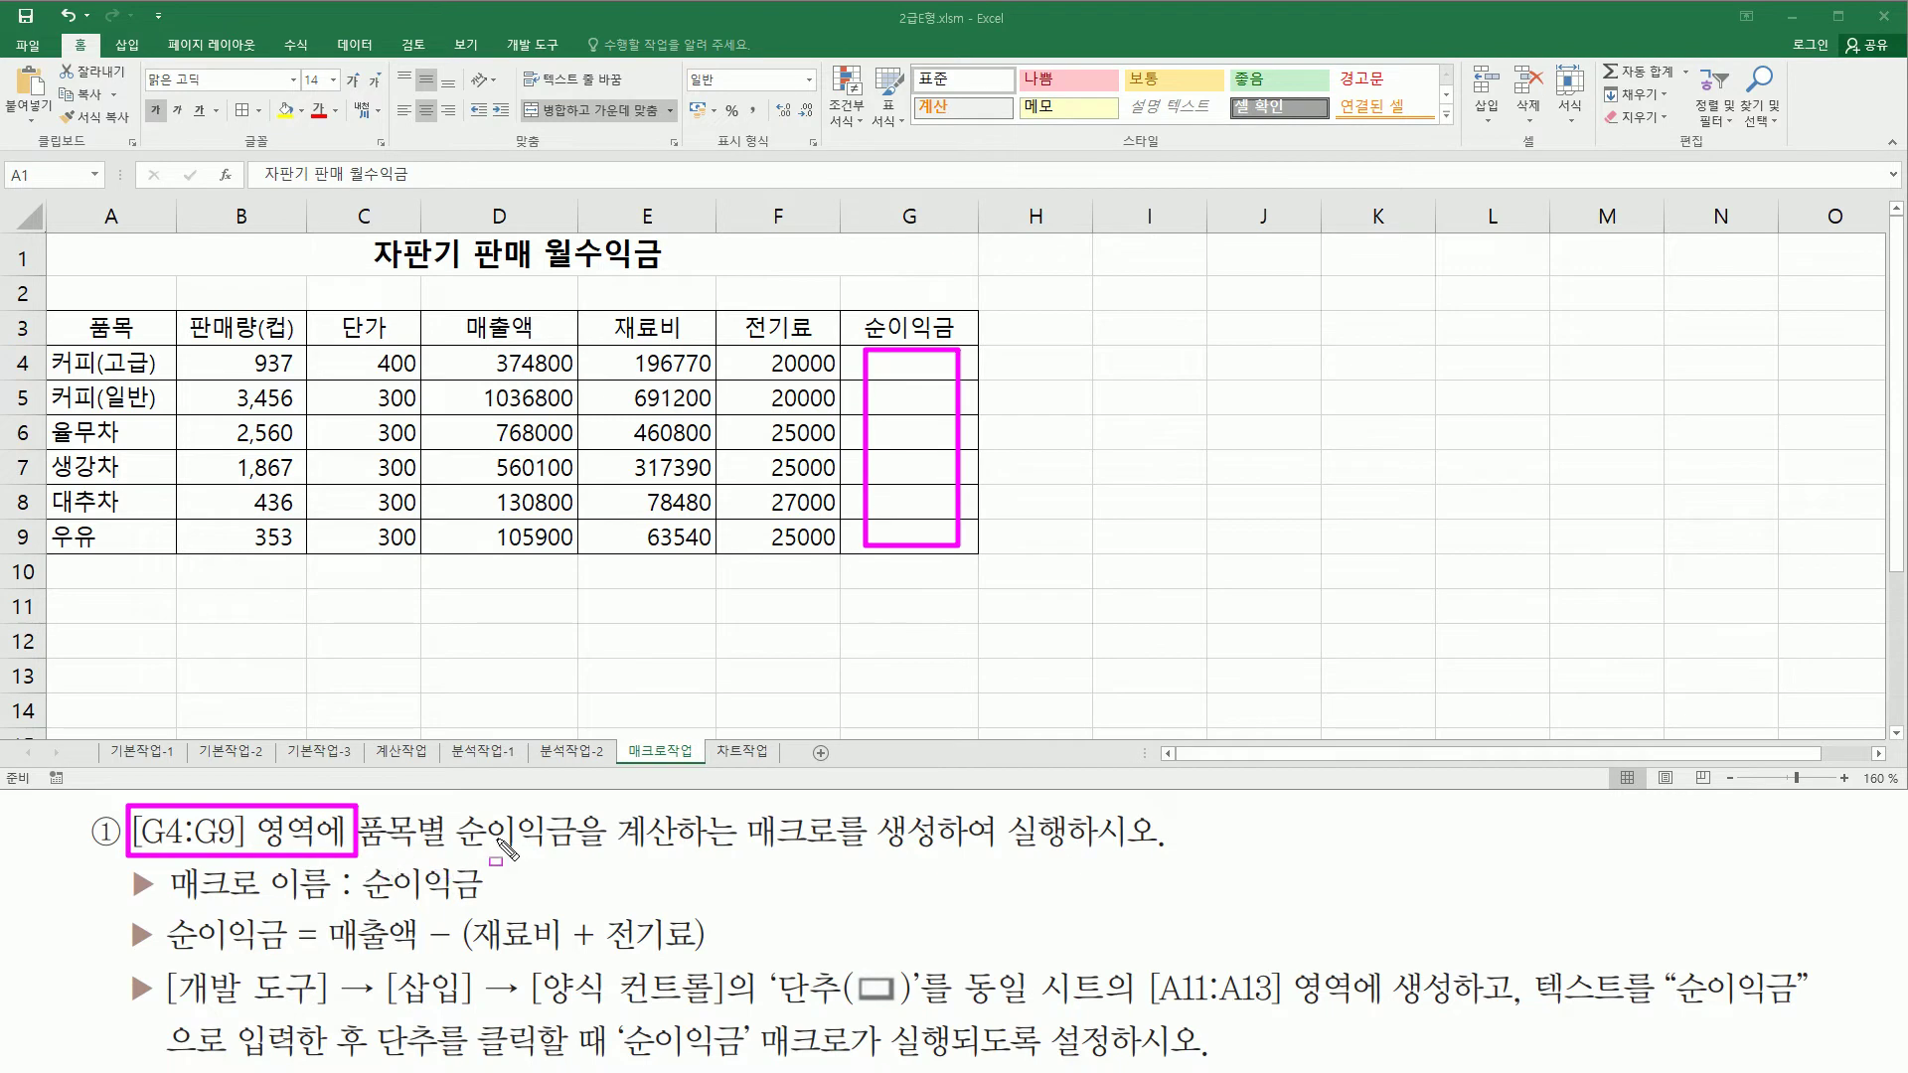
{"action": "left_click_drag", "start_coordinate": [460, 851], "coordinate": [686, 851]}
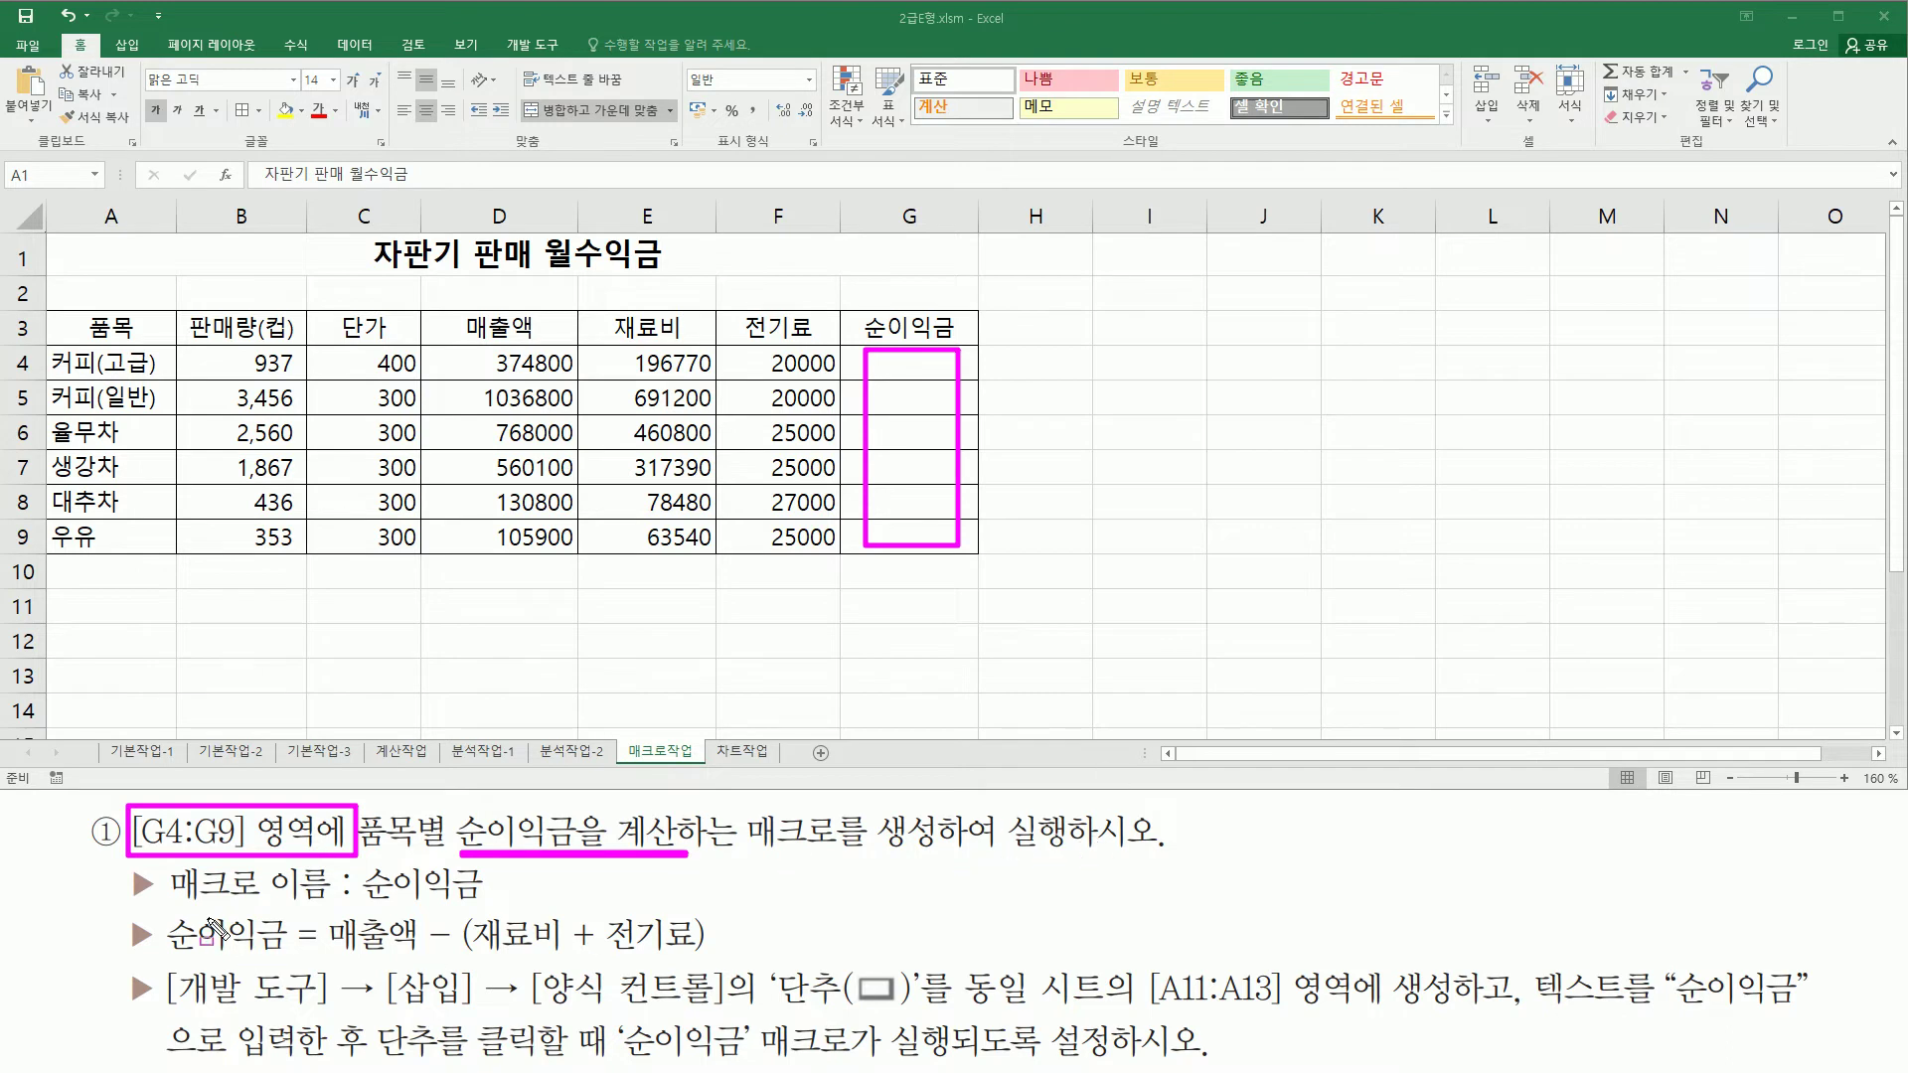
{"action": "left_click_drag", "start_coordinate": [173, 908], "coordinate": [496, 905]}
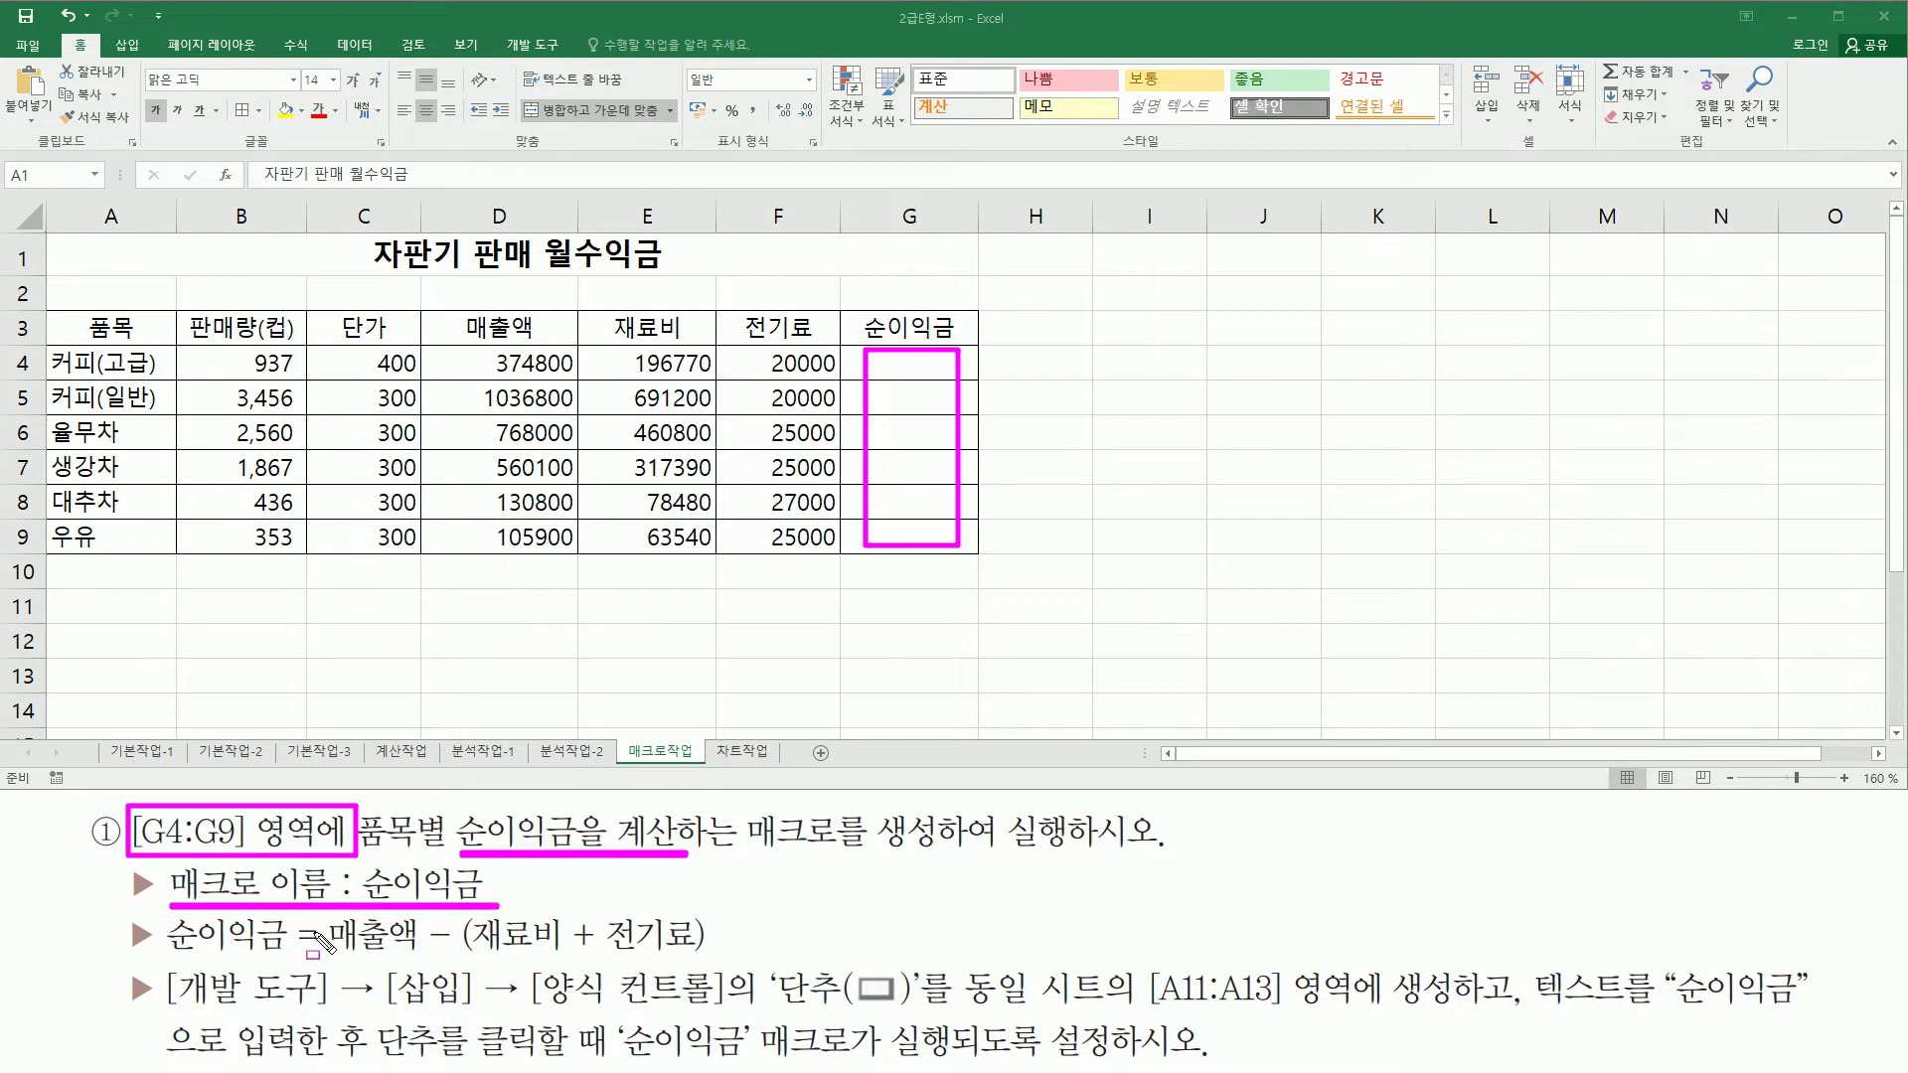
{"action": "left_click_drag", "start_coordinate": [331, 960], "coordinate": [722, 960]}
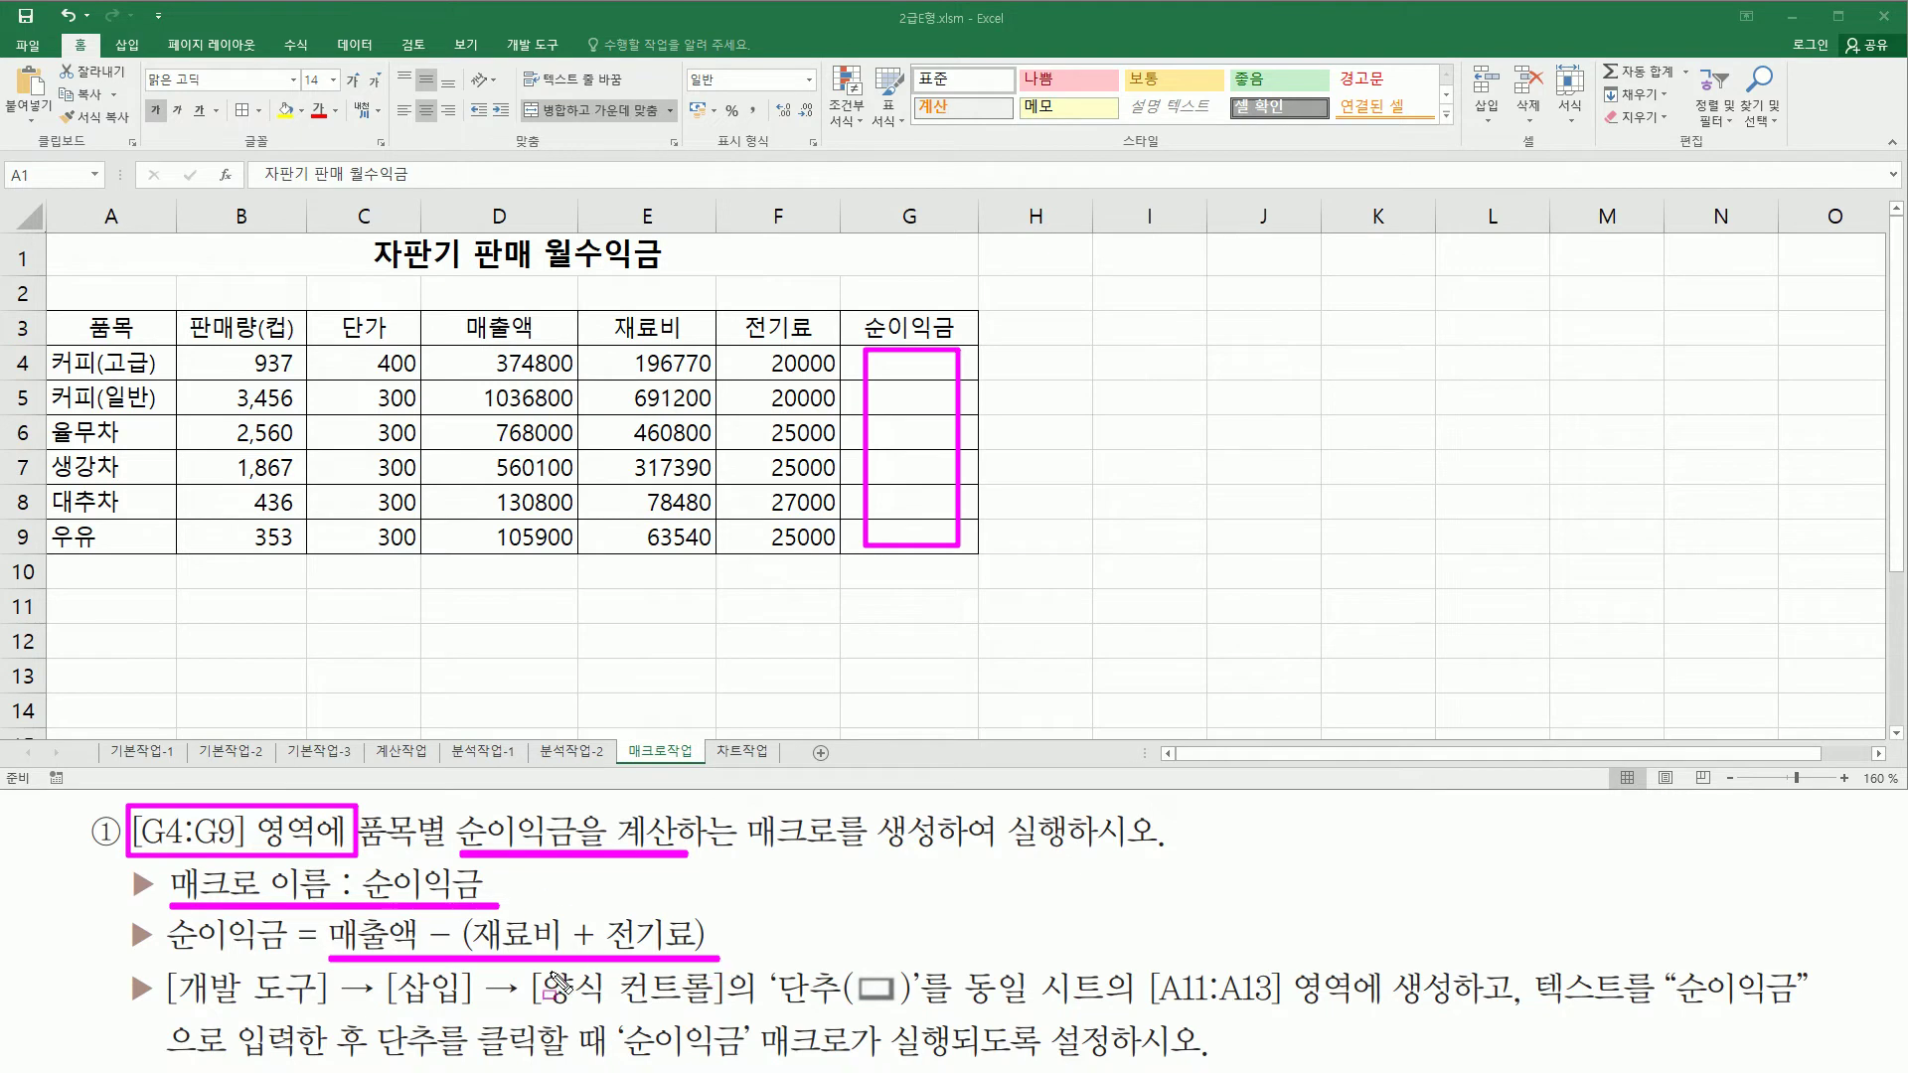
{"action": "mouse_move", "coordinate": [478, 349]}
{"action": "left_mouse_down"}
{"action": "mouse_move", "coordinate": [574, 375]}
{"action": "mouse_move", "coordinate": [837, 374]}
{"action": "left_mouse_up"}
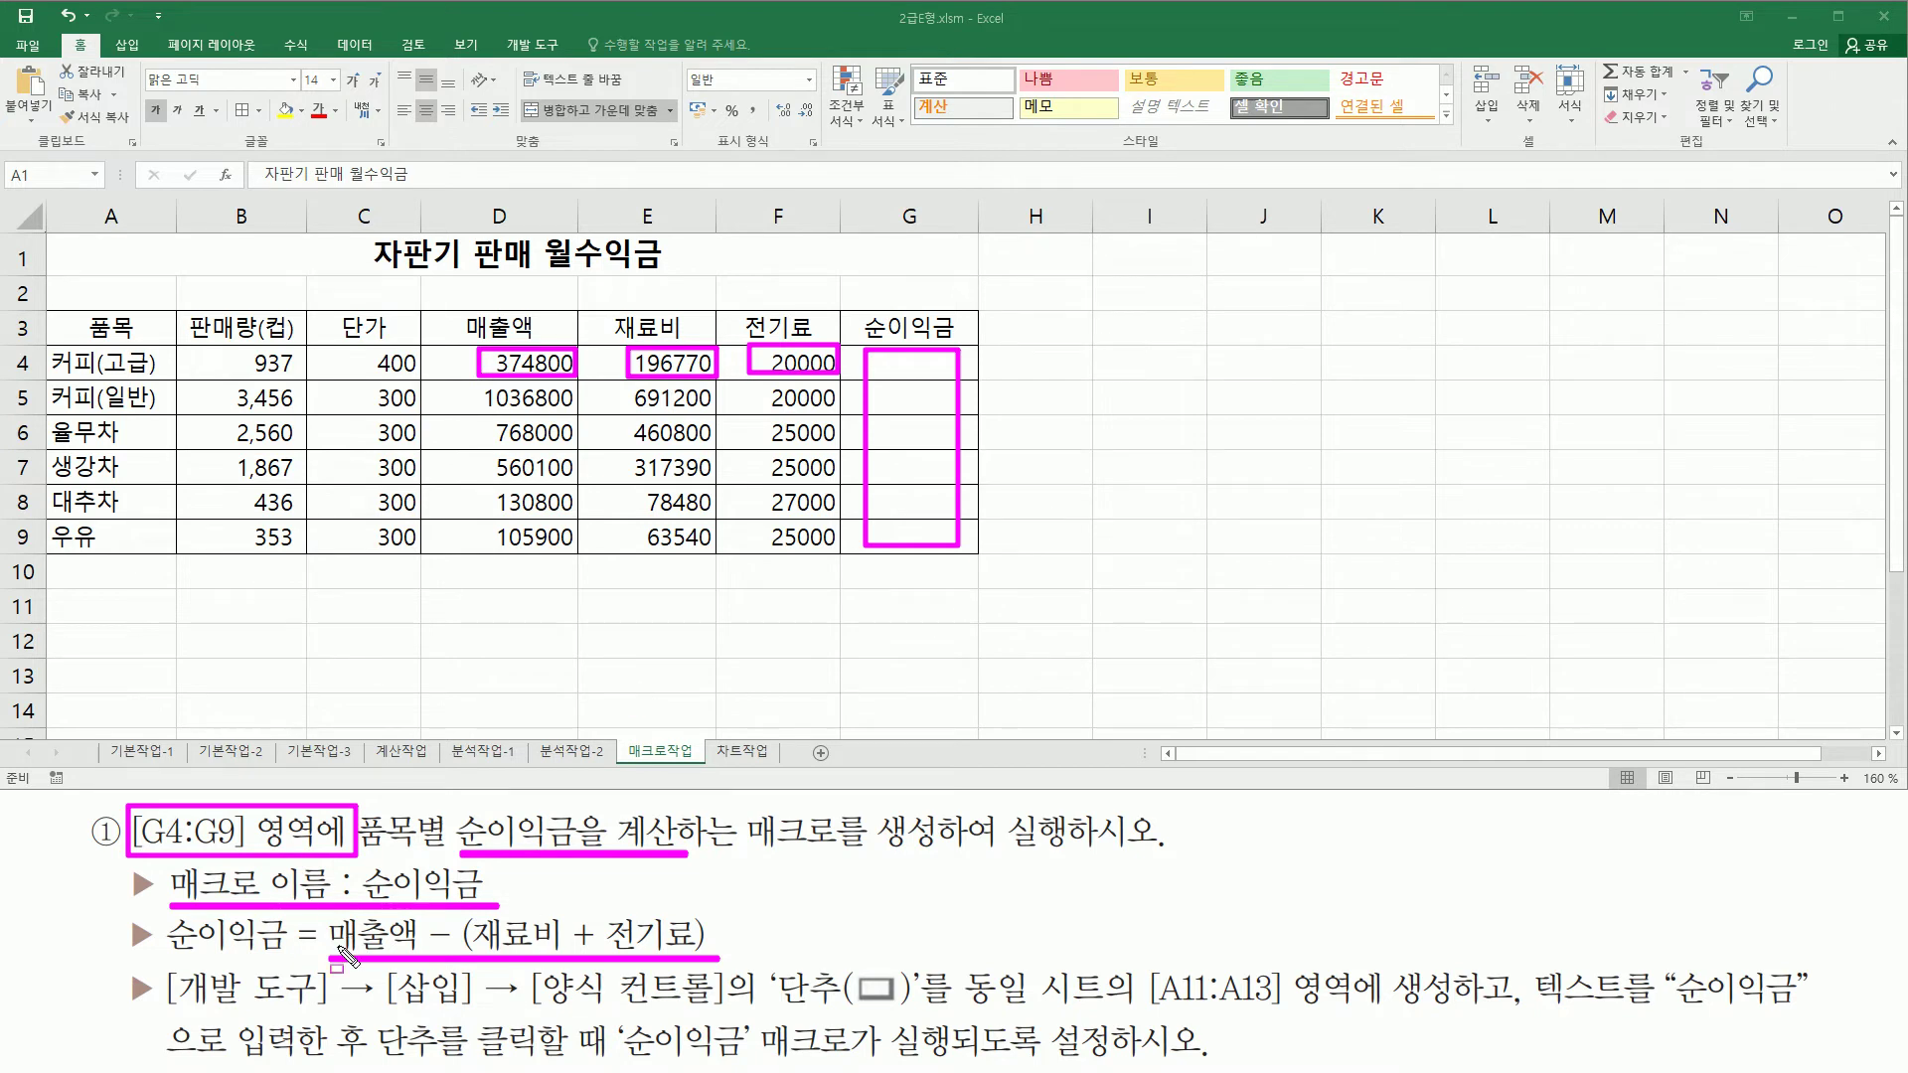
{"action": "mouse_move", "coordinate": [157, 964]}
{"action": "left_mouse_down"}
{"action": "mouse_move", "coordinate": [208, 1008]}
{"action": "mouse_move", "coordinate": [728, 1009]}
{"action": "mouse_move", "coordinate": [785, 991]}
{"action": "mouse_move", "coordinate": [914, 1013]}
{"action": "left_mouse_up"}
{"action": "mouse_move", "coordinate": [1143, 1028]}
{"action": "left_mouse_down"}
{"action": "mouse_move", "coordinate": [1449, 1005]}
{"action": "mouse_move", "coordinate": [1460, 970]}
{"action": "left_mouse_up"}
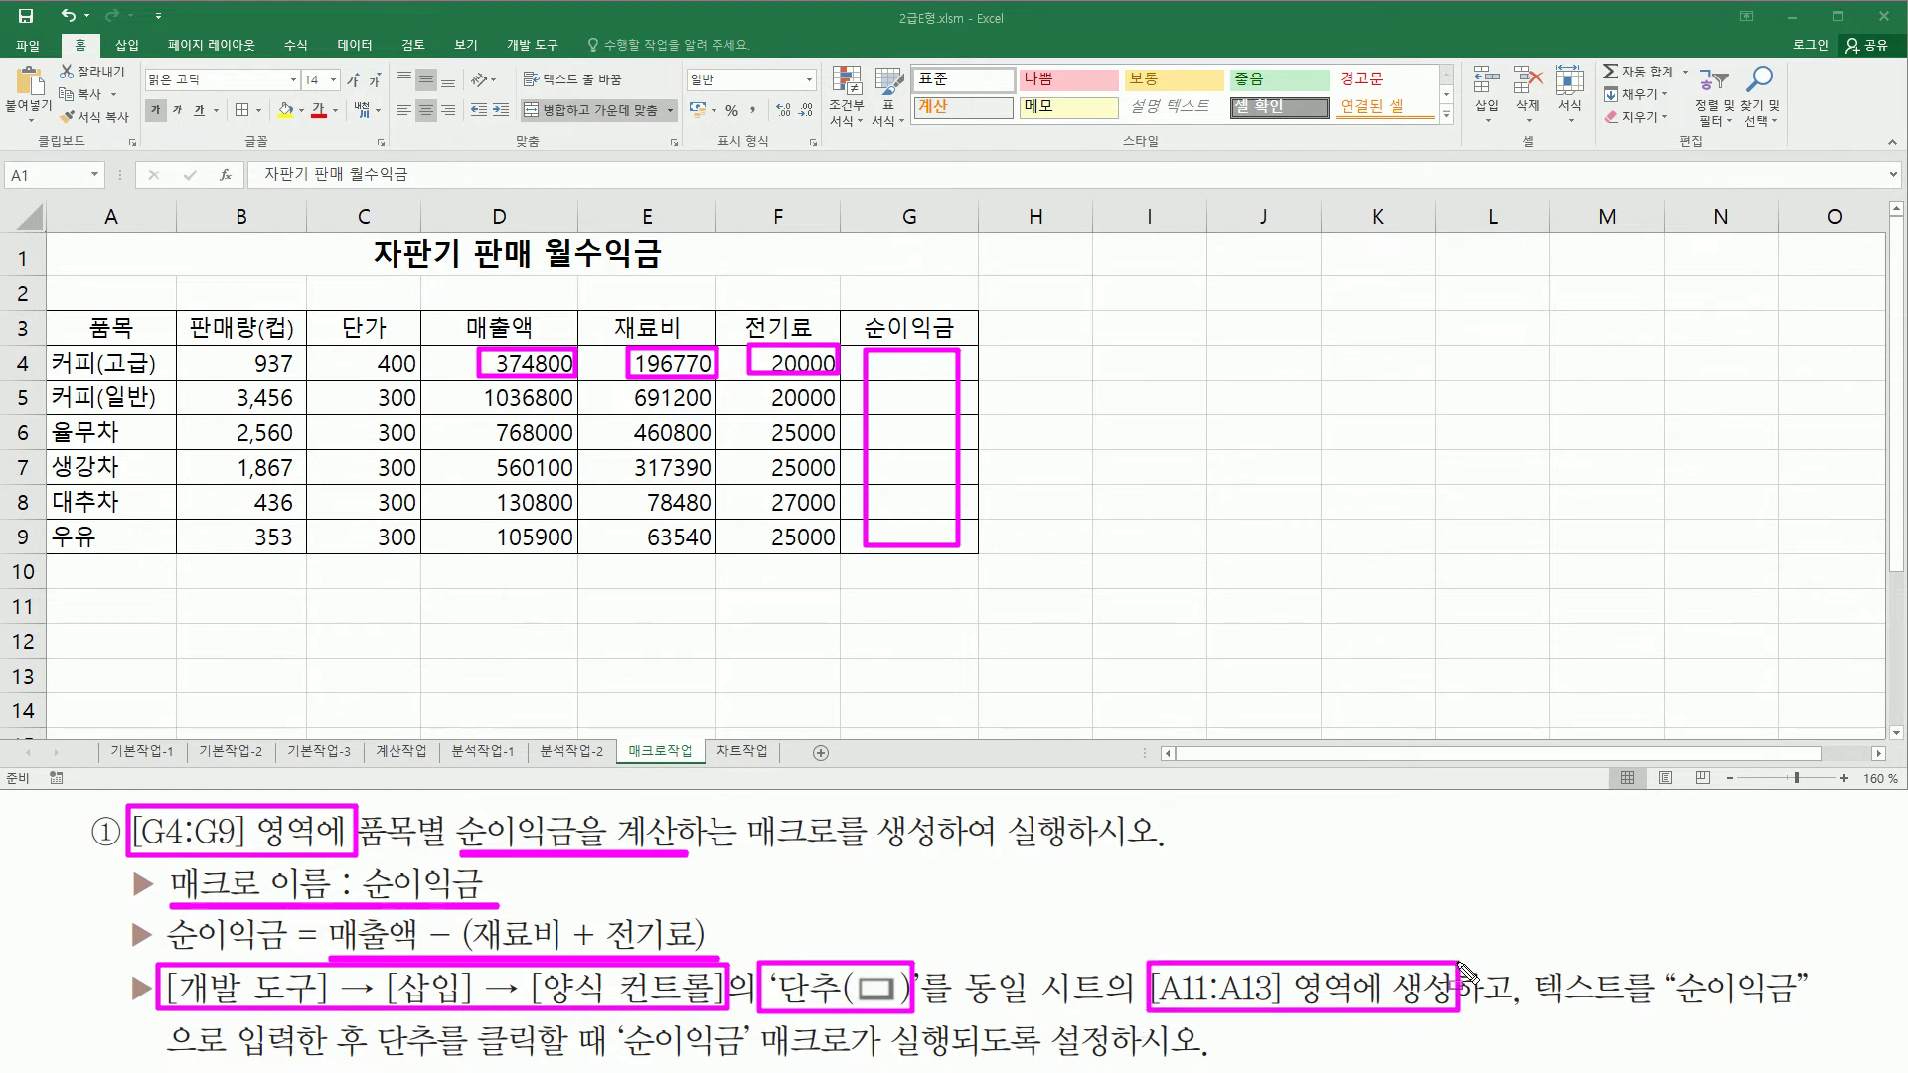
{"action": "left_click_drag", "start_coordinate": [50, 592], "coordinate": [172, 685]}
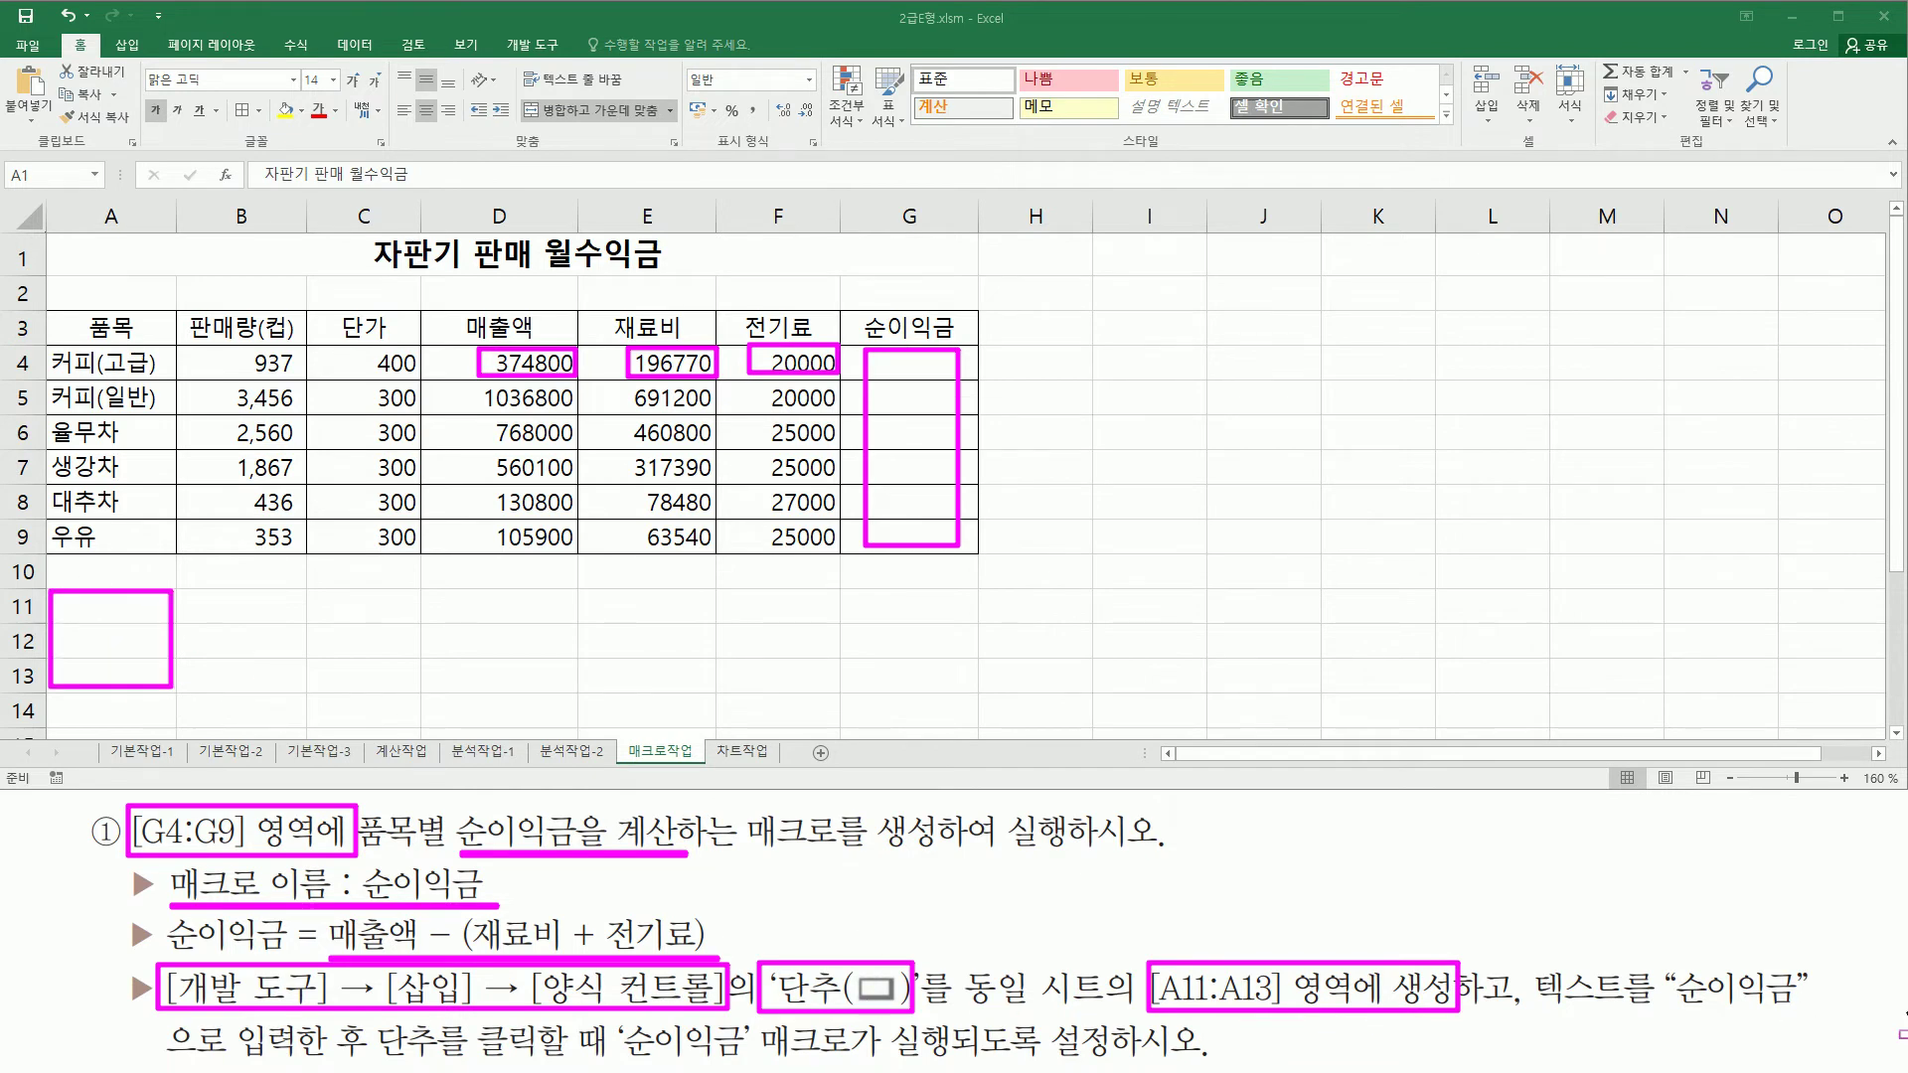
{"action": "left_click_drag", "start_coordinate": [1535, 1015], "coordinate": [1803, 1017]}
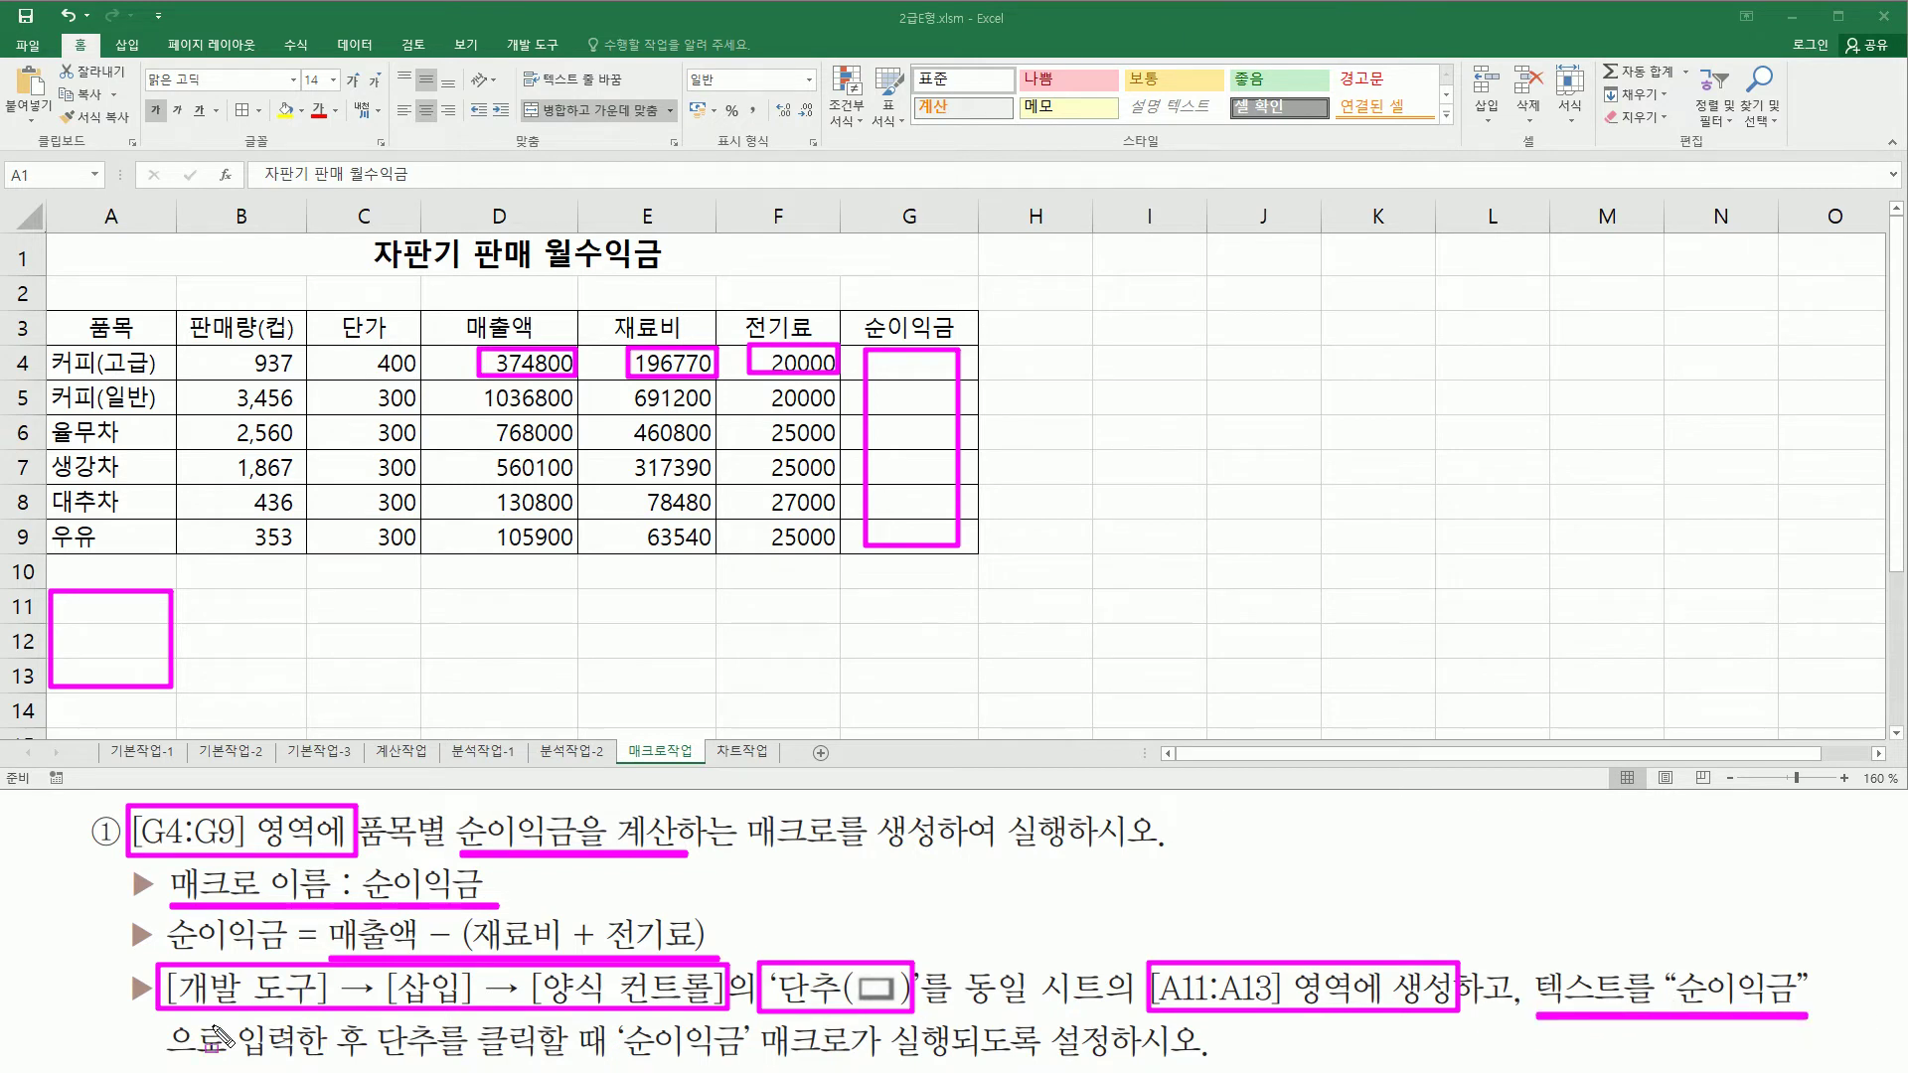
{"action": "left_click_drag", "start_coordinate": [169, 1056], "coordinate": [934, 1055]}
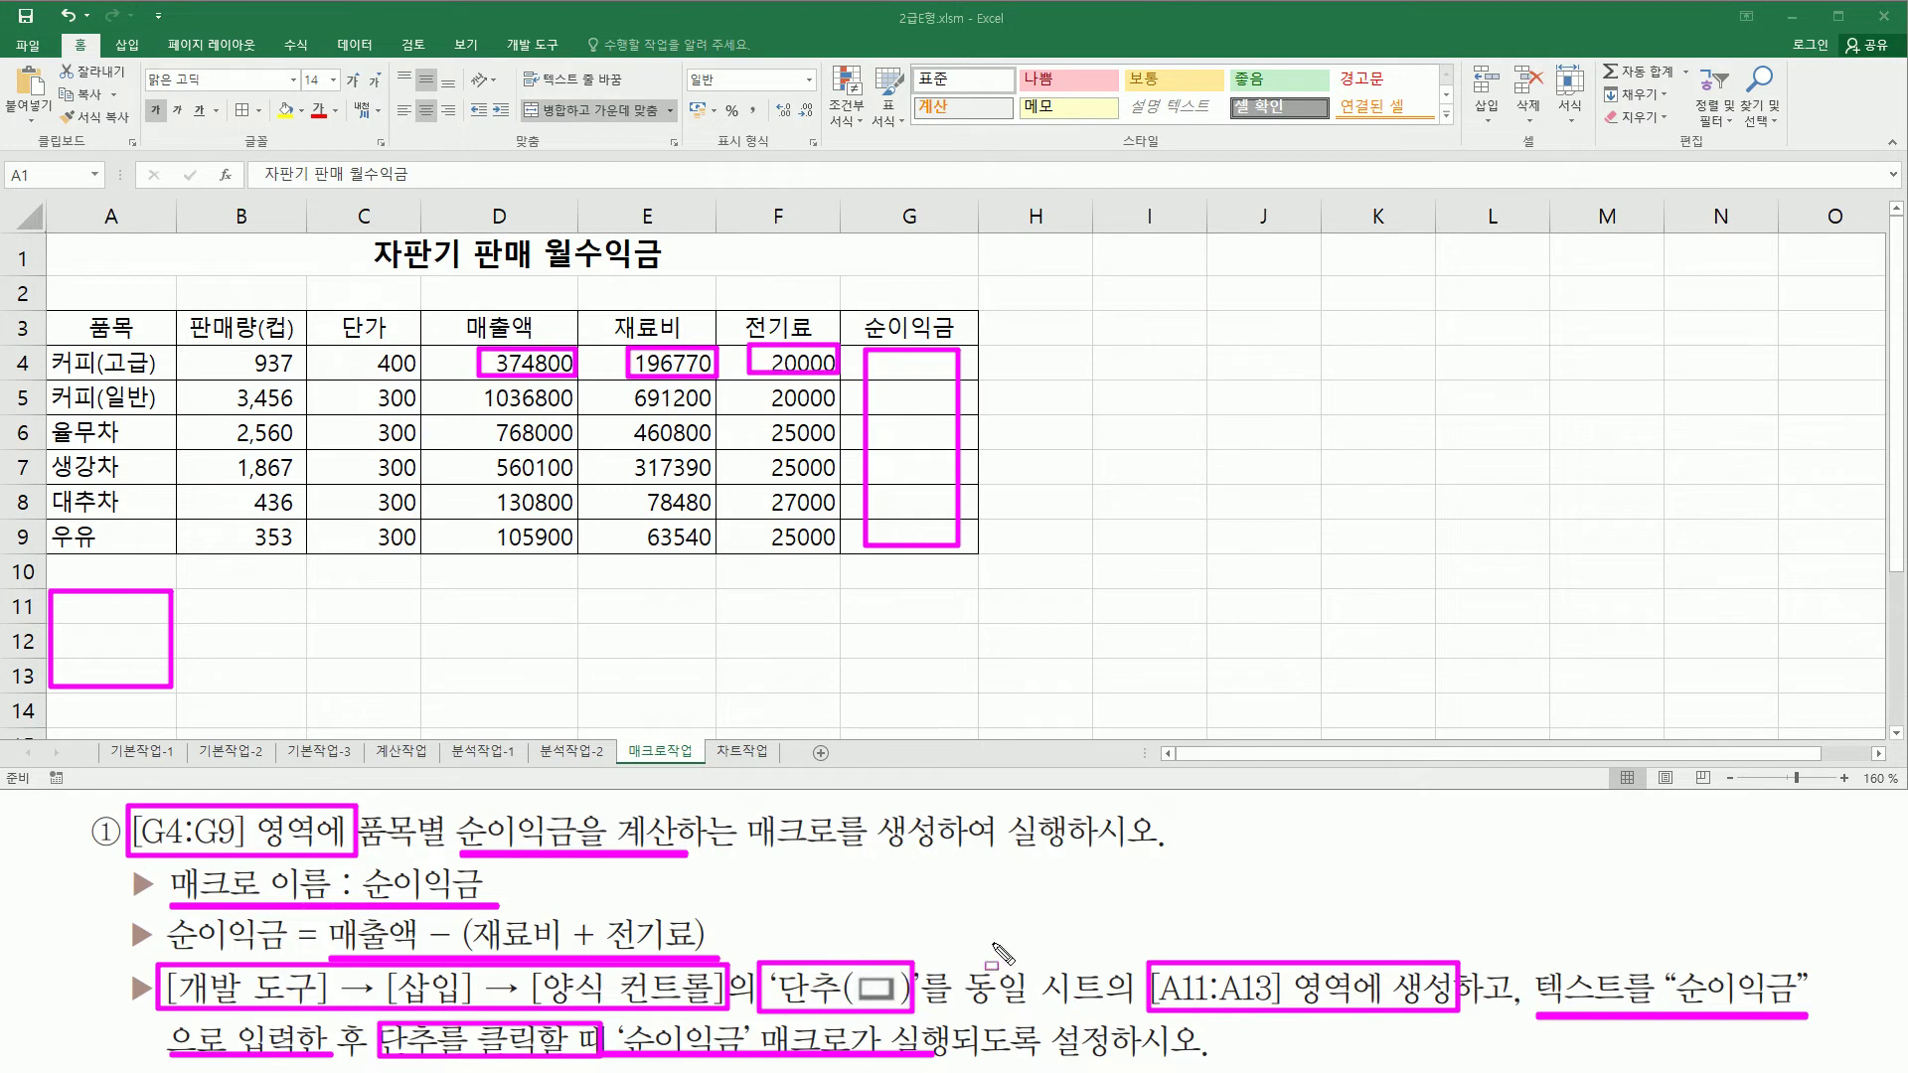
{"action": "left_click_drag", "start_coordinate": [863, 978], "coordinate": [890, 992]}
{"action": "key", "text": "Escape"}
Step: Insert a form-control button that exactly covers cells A11:A13 on the 매크로작업 sheet
{"action": "left_click", "coordinate": [527, 45]}
{"action": "mouse_move", "coordinate": [495, 32]}
{"action": "left_mouse_down"}
{"action": "mouse_move", "coordinate": [571, 55]}
{"action": "mouse_move", "coordinate": [496, 33]}
{"action": "left_mouse_up"}
{"action": "left_click_drag", "start_coordinate": [372, 60], "coordinate": [375, 91]}
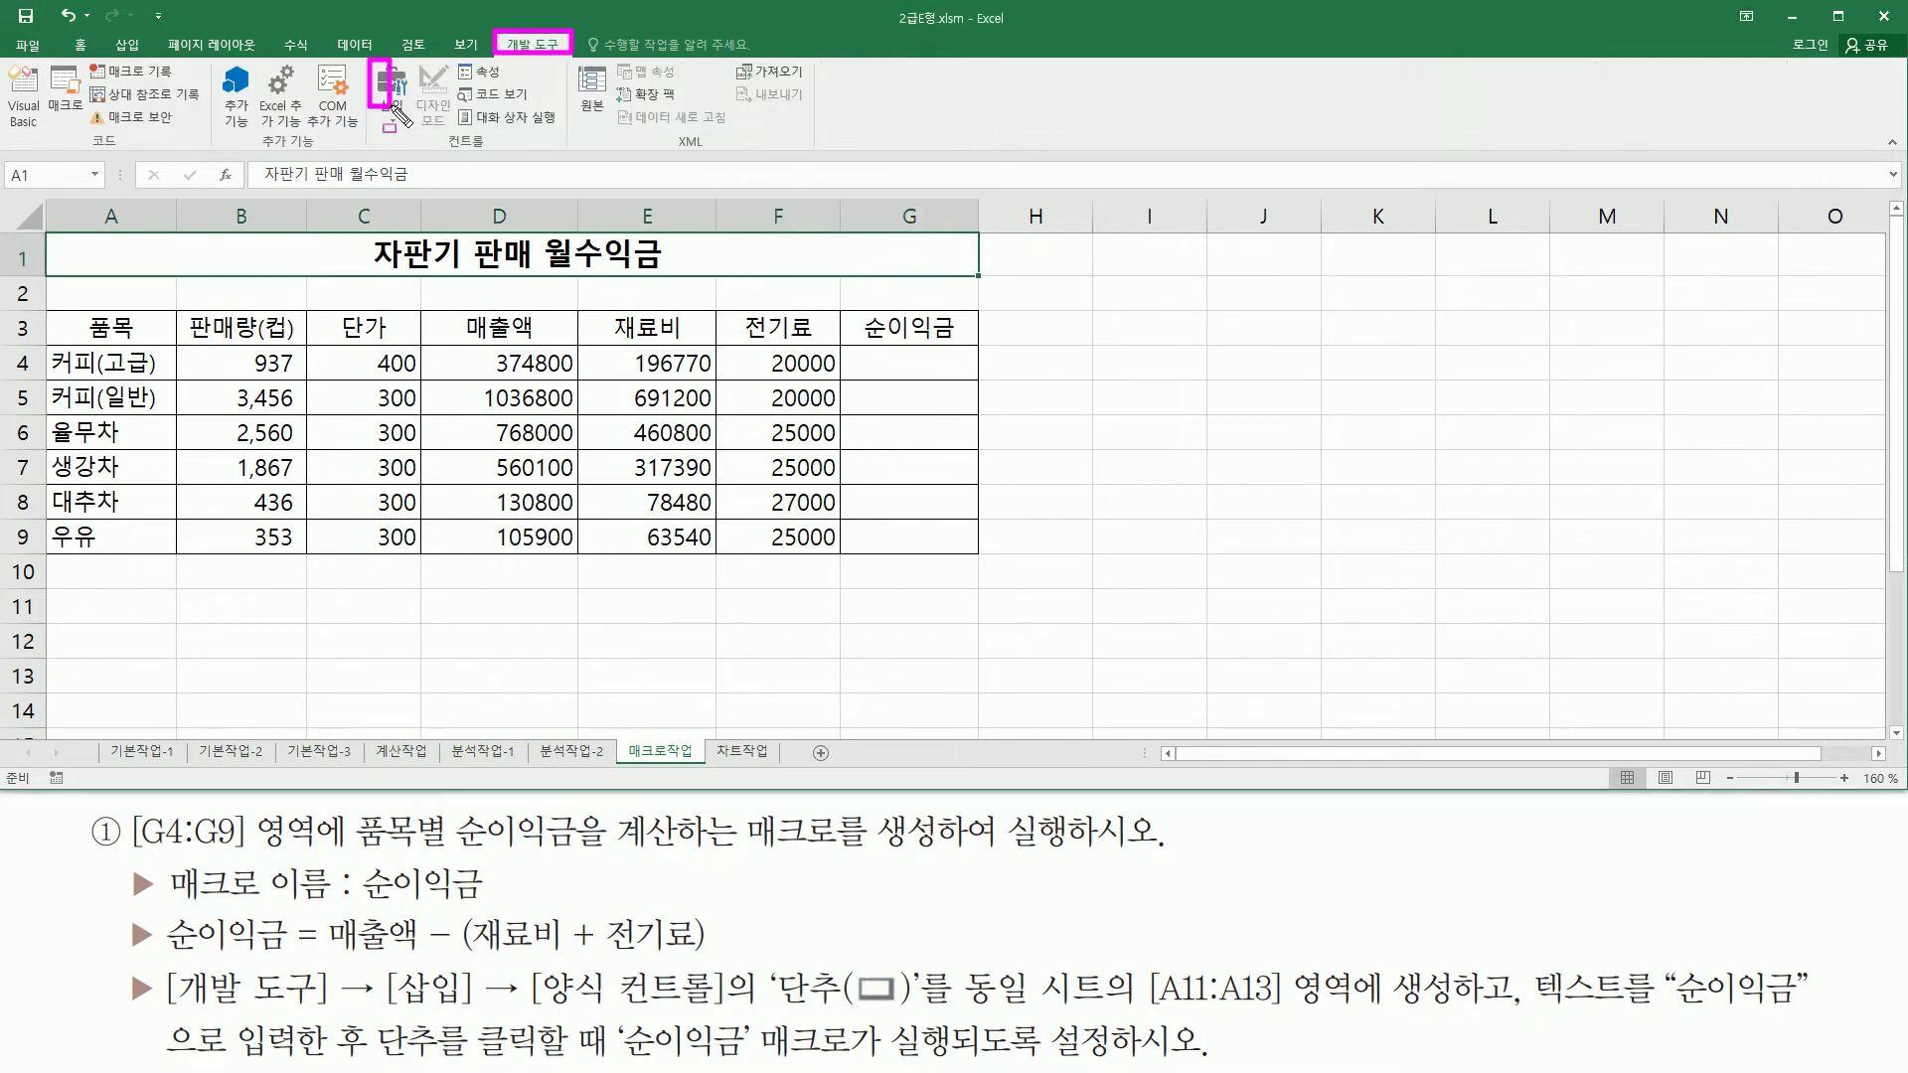
{"action": "key", "text": "Escape"}
{"action": "left_click", "coordinate": [395, 121]}
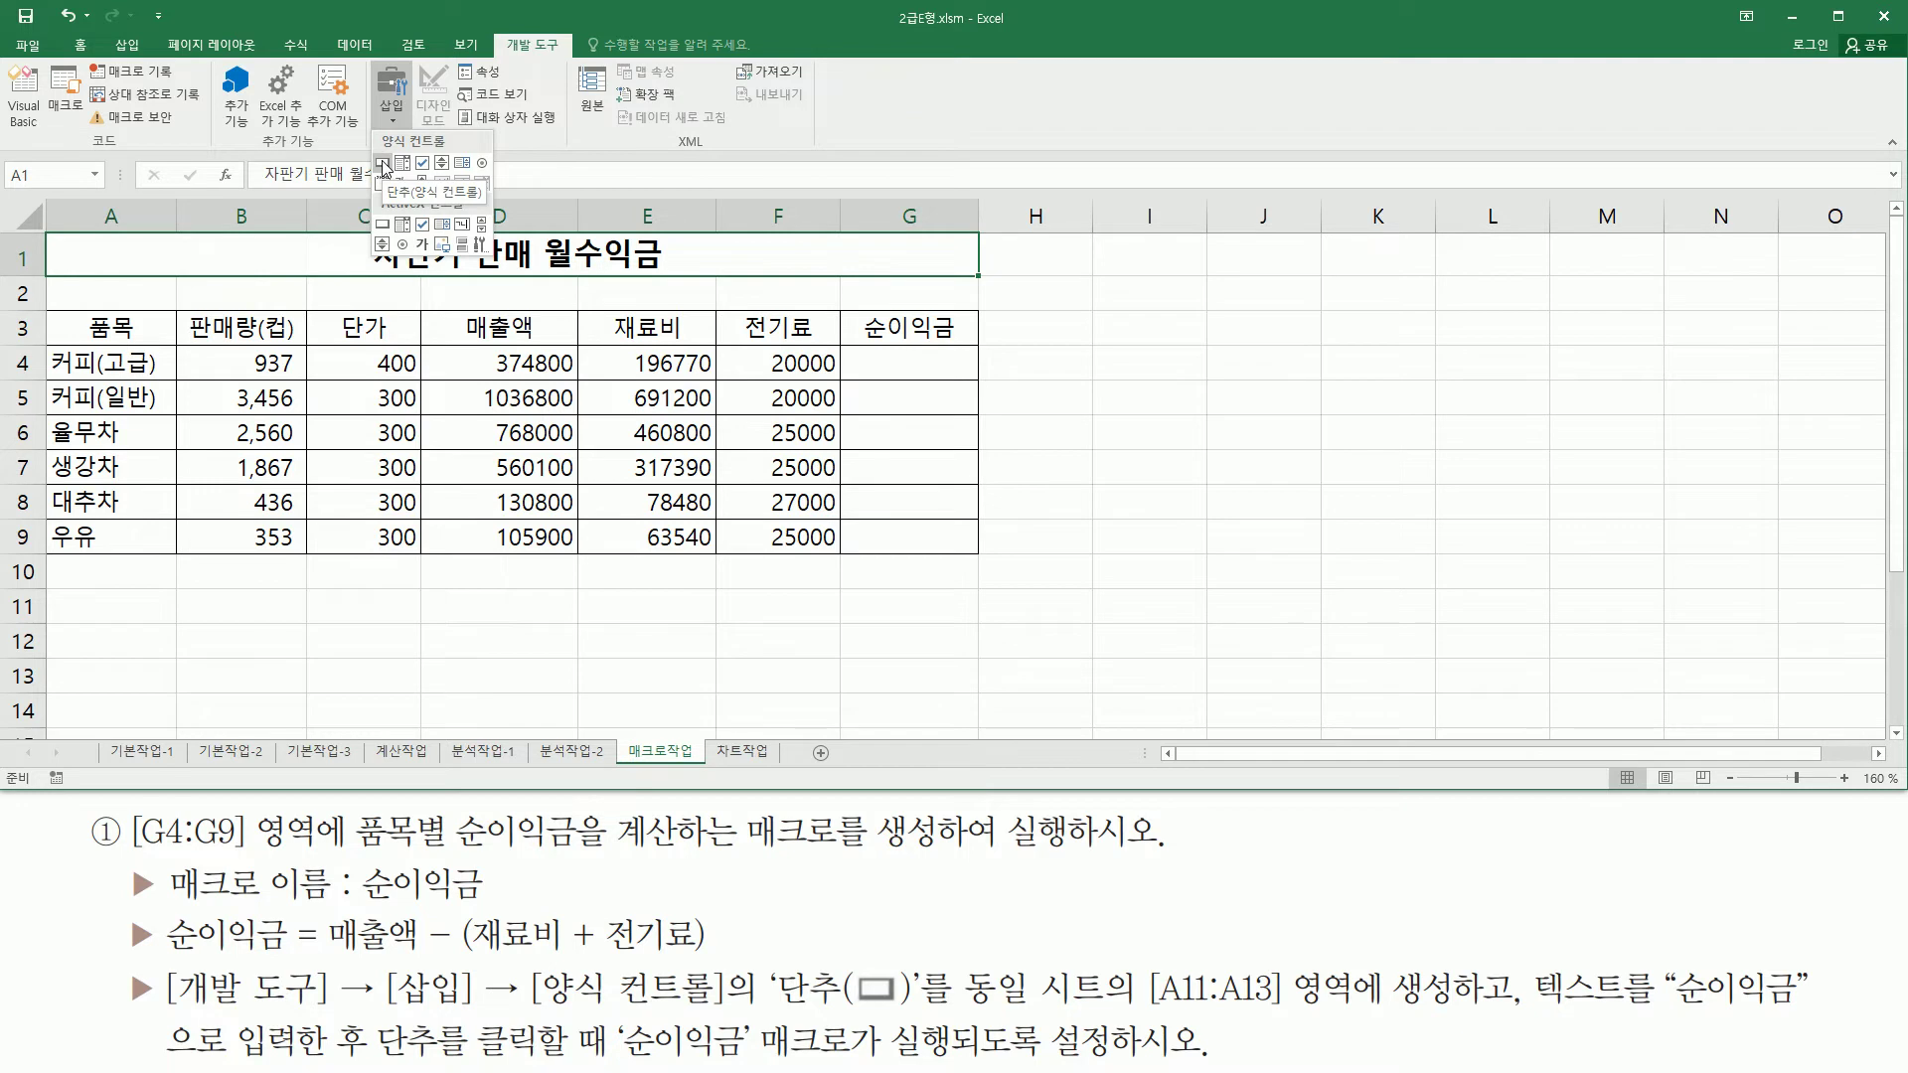
{"action": "left_click", "coordinate": [382, 164]}
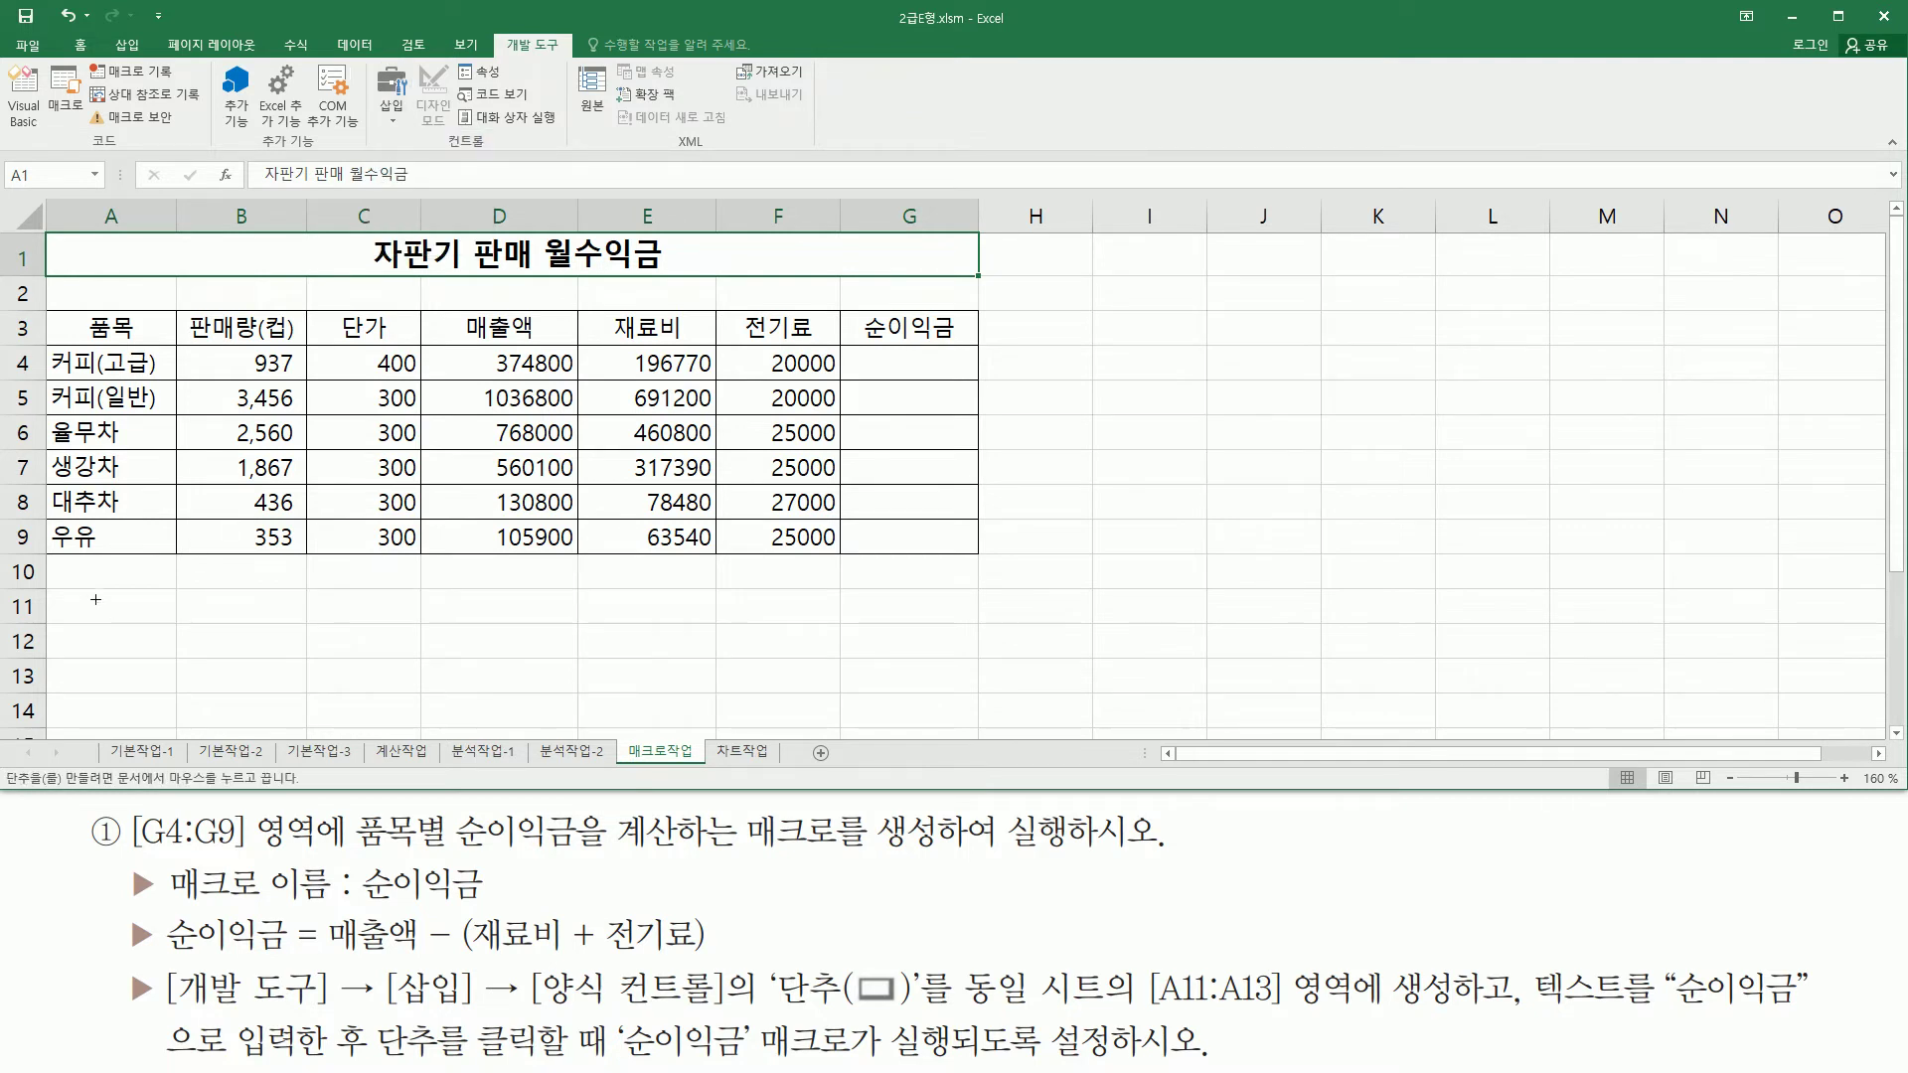
{"action": "left_click_drag", "start_coordinate": [50, 596], "coordinate": [96, 684]}
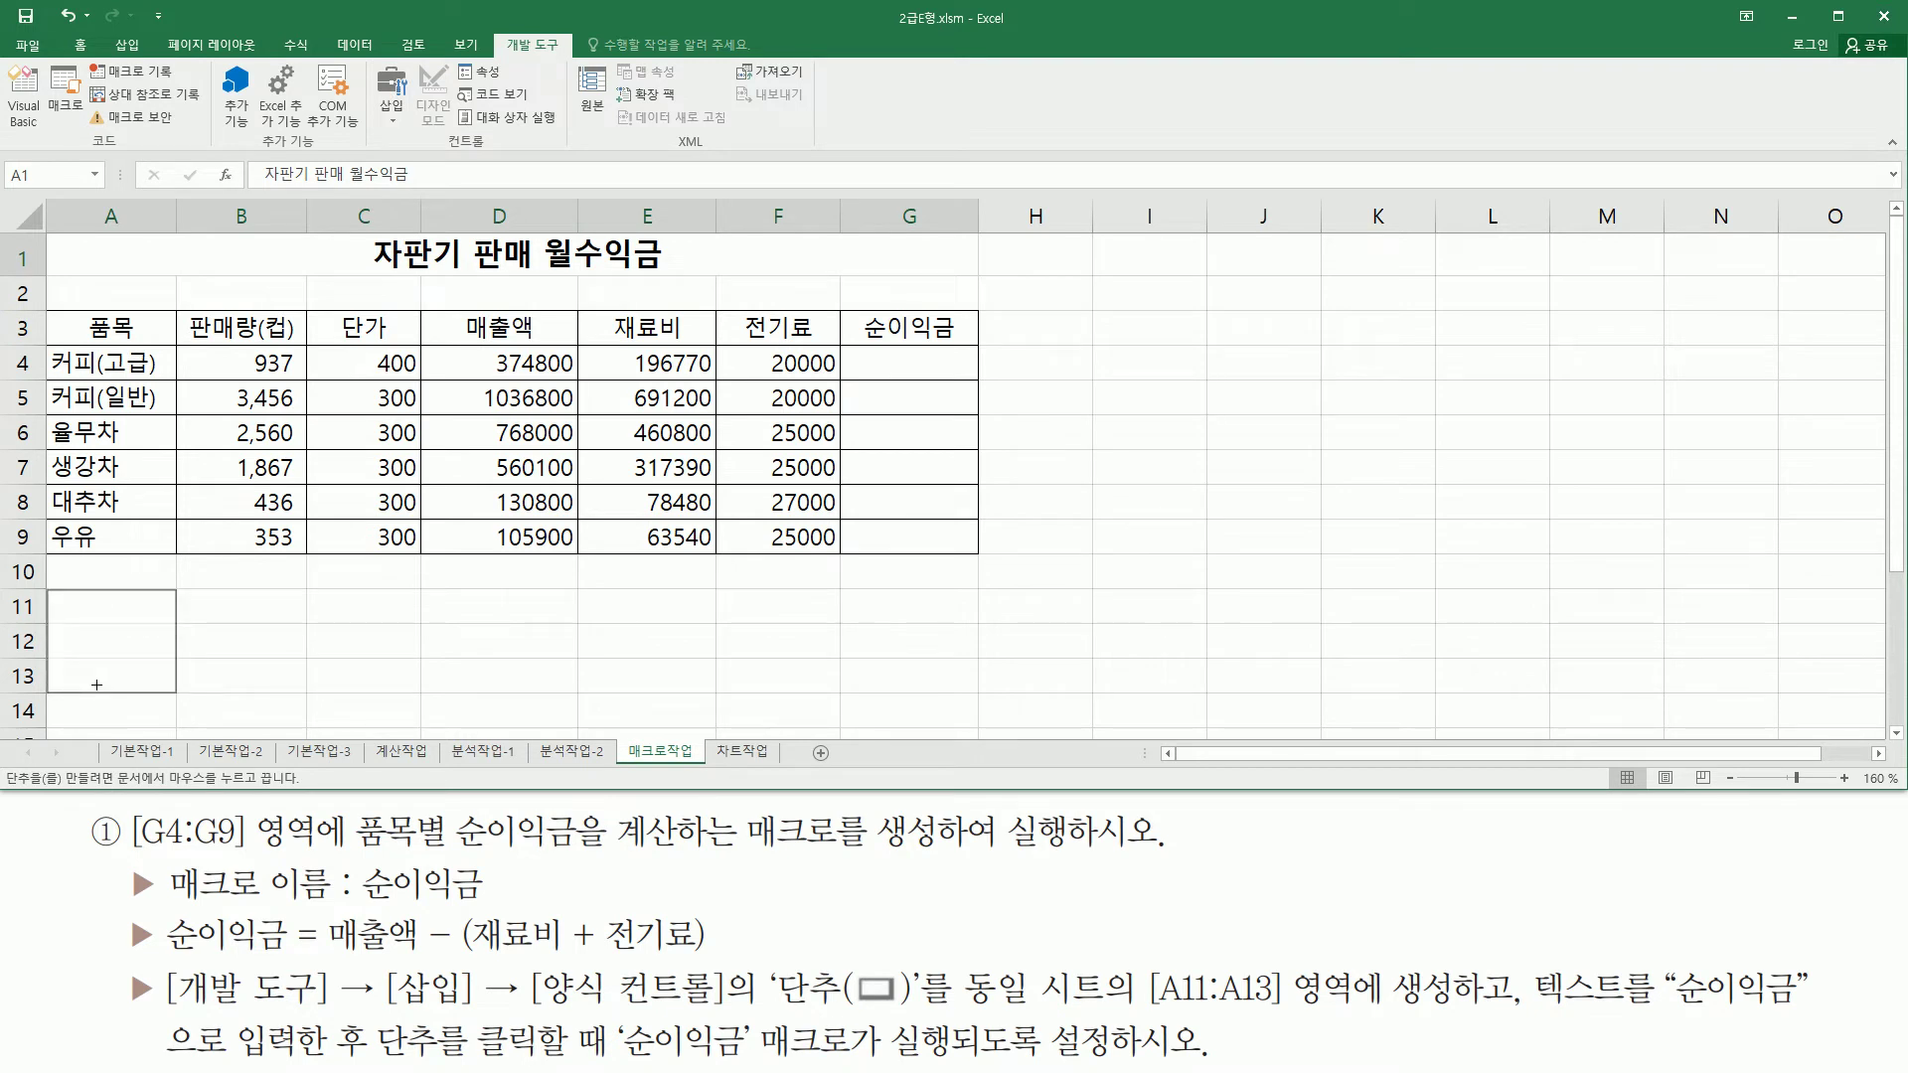
{"action": "left_click_drag", "start_coordinate": [97, 683], "coordinate": [96, 686]}
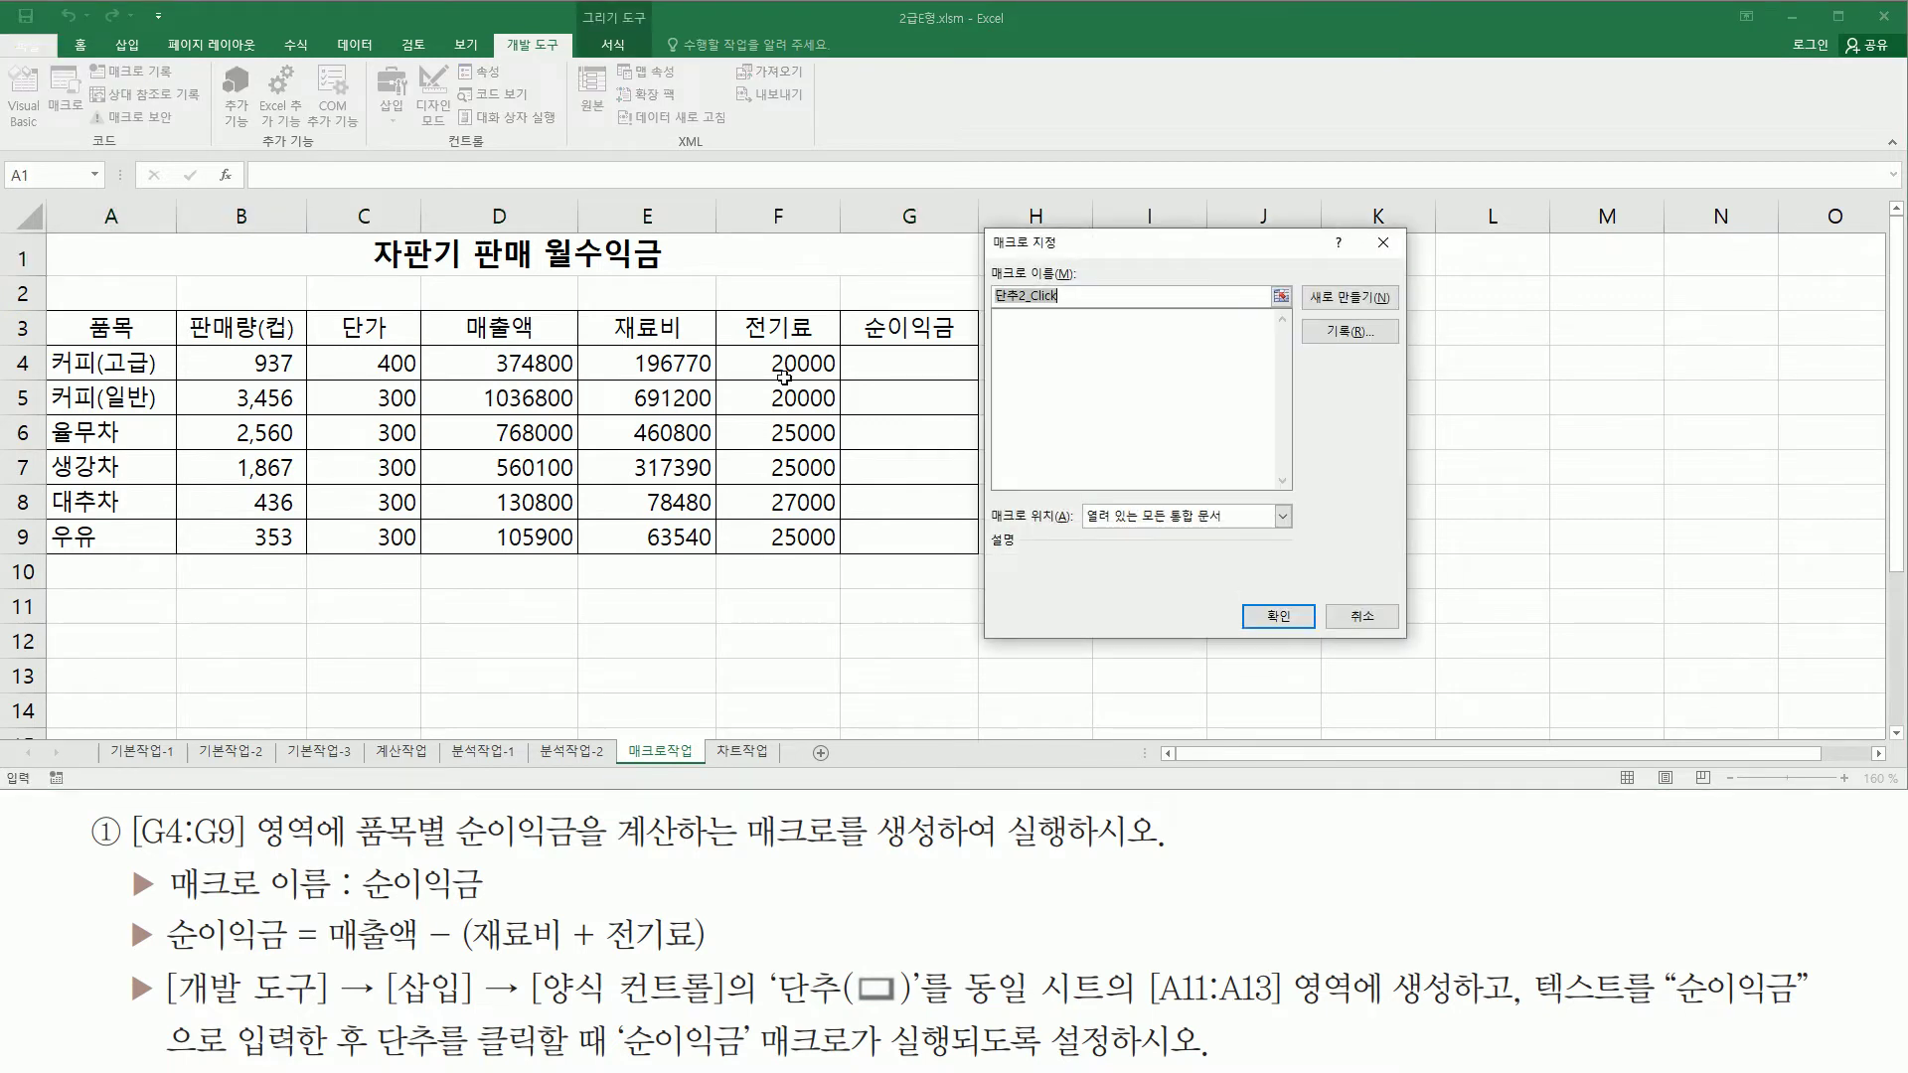
Step: Name the macro assigned to the new button 순이익금 and choose to record it
{"action": "mouse_move", "coordinate": [973, 220]}
{"action": "left_mouse_down"}
{"action": "mouse_move", "coordinate": [1130, 590]}
{"action": "mouse_move", "coordinate": [1426, 653]}
{"action": "left_mouse_up"}
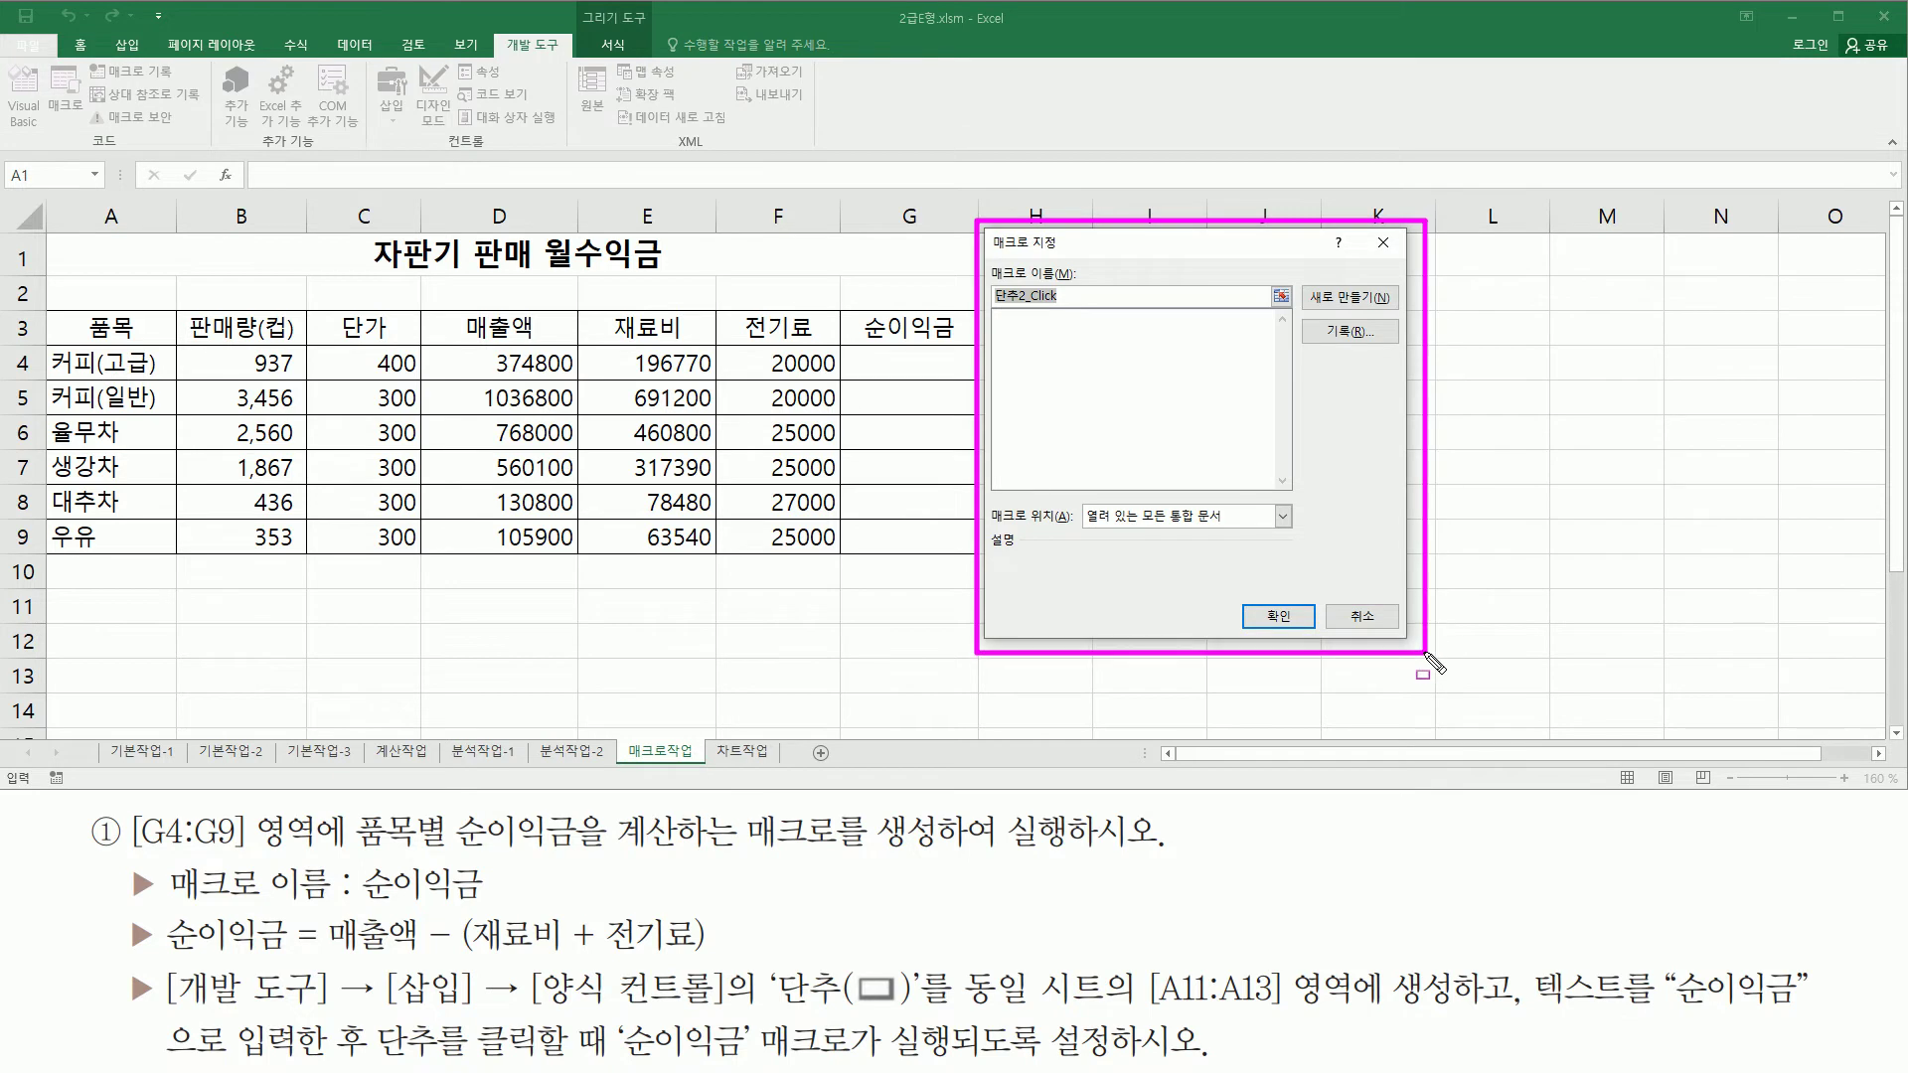
{"action": "left_click_drag", "start_coordinate": [992, 260], "coordinate": [1090, 321]}
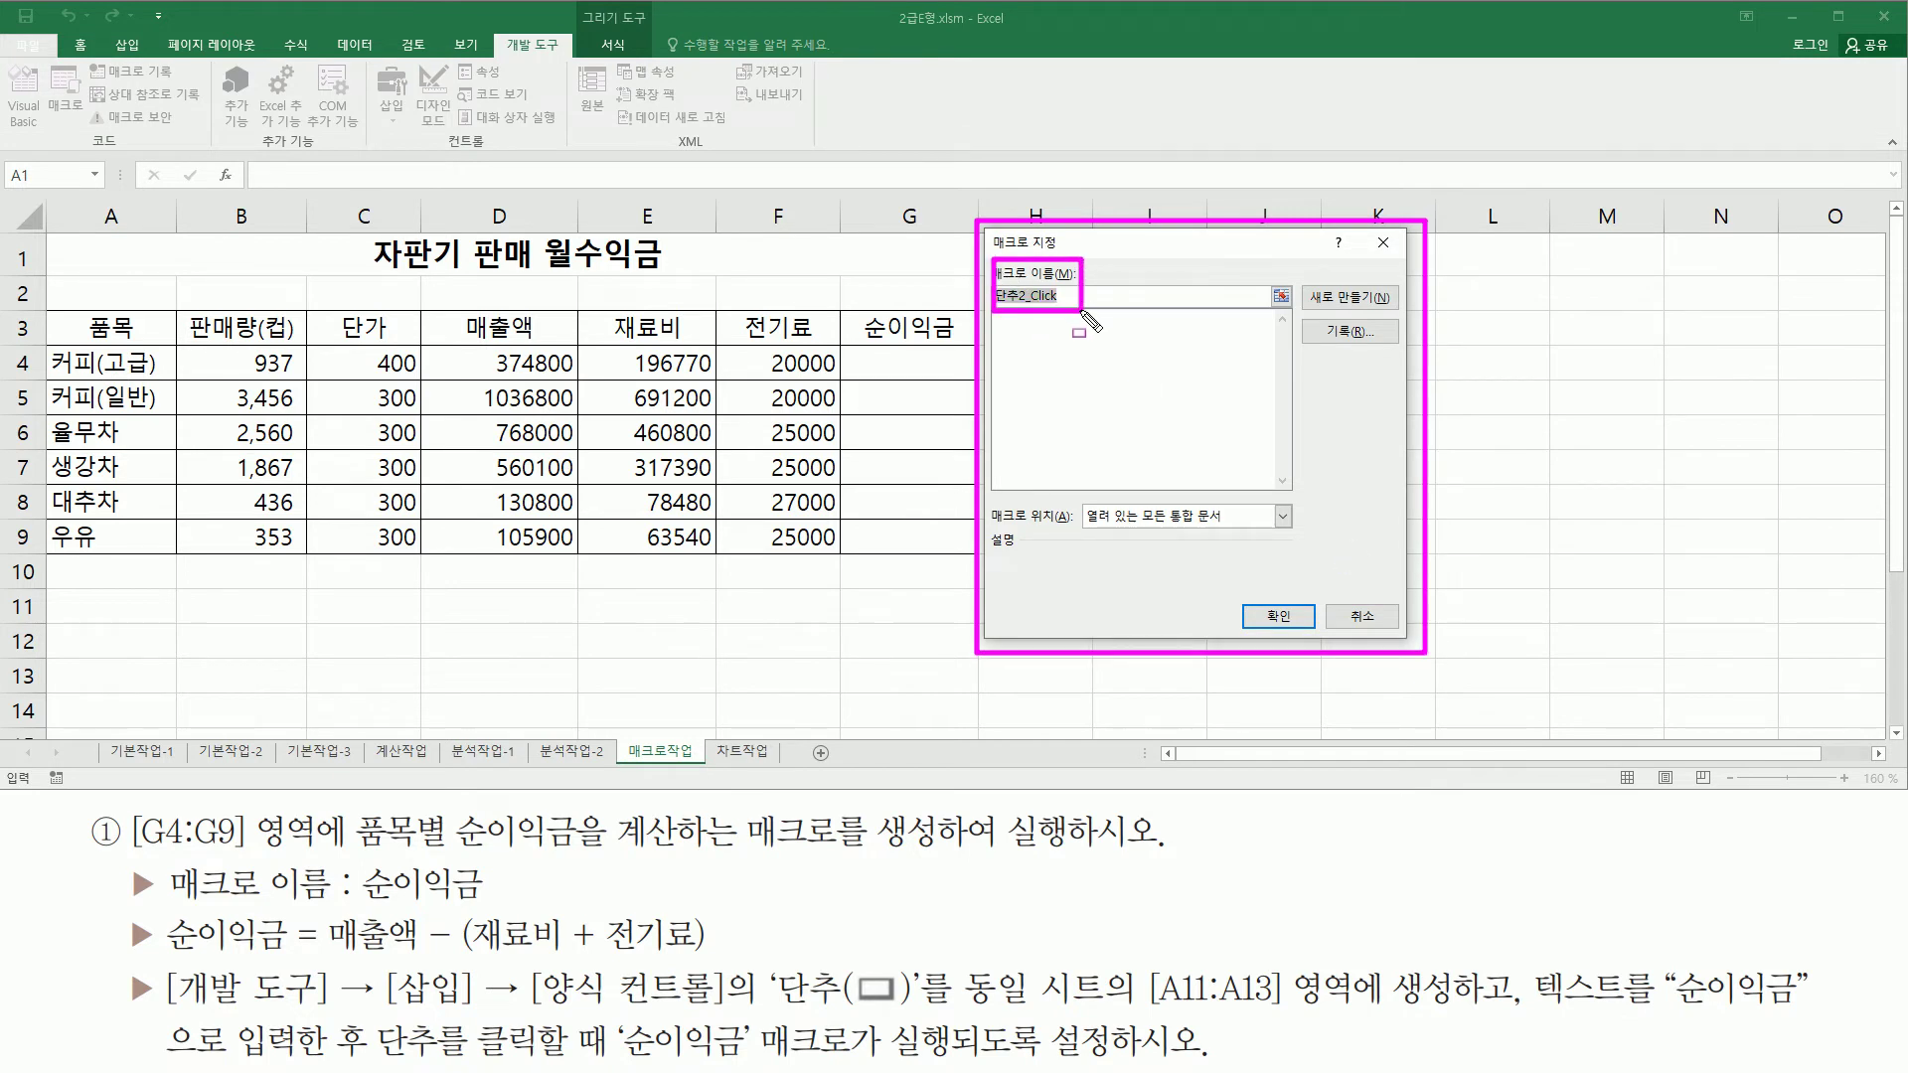
{"action": "left_click_drag", "start_coordinate": [169, 904], "coordinate": [552, 906]}
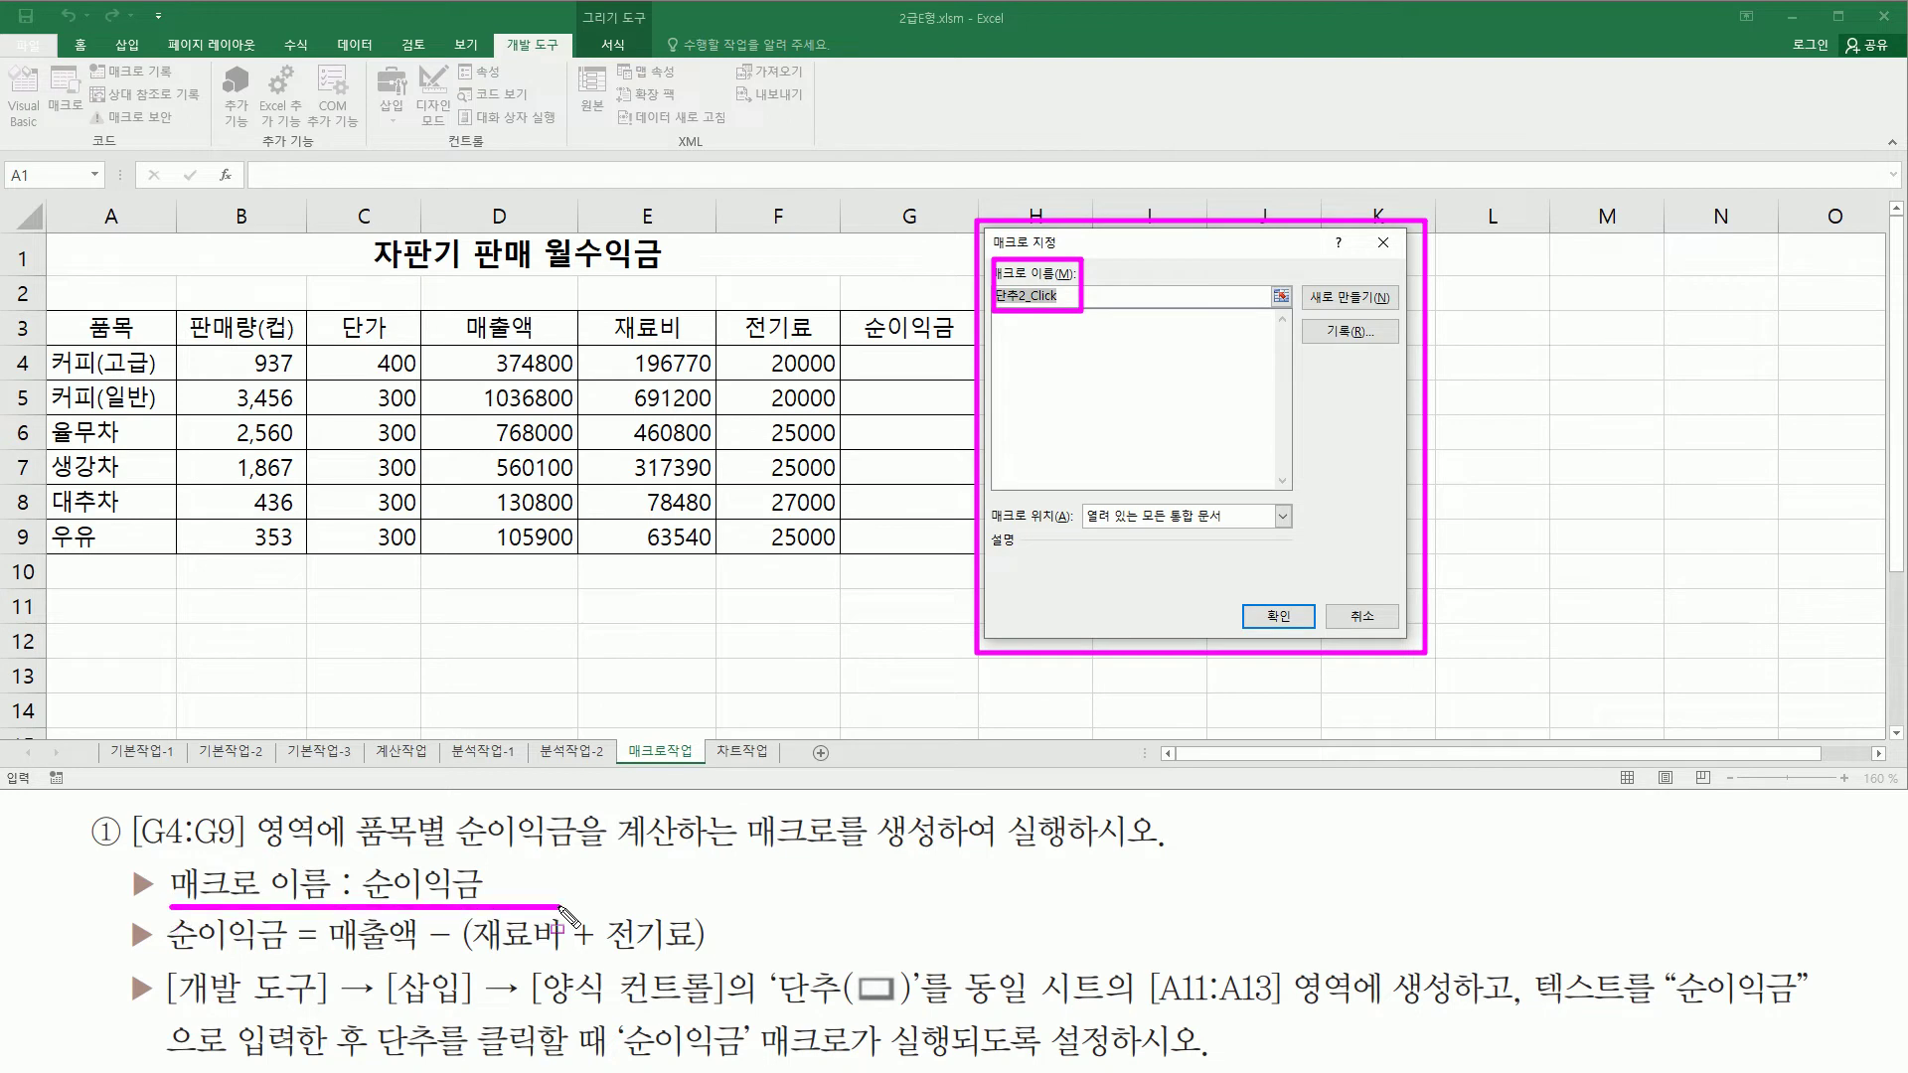
{"action": "left_click", "coordinate": [1106, 291]}
{"action": "type", "text": "순이익금"}
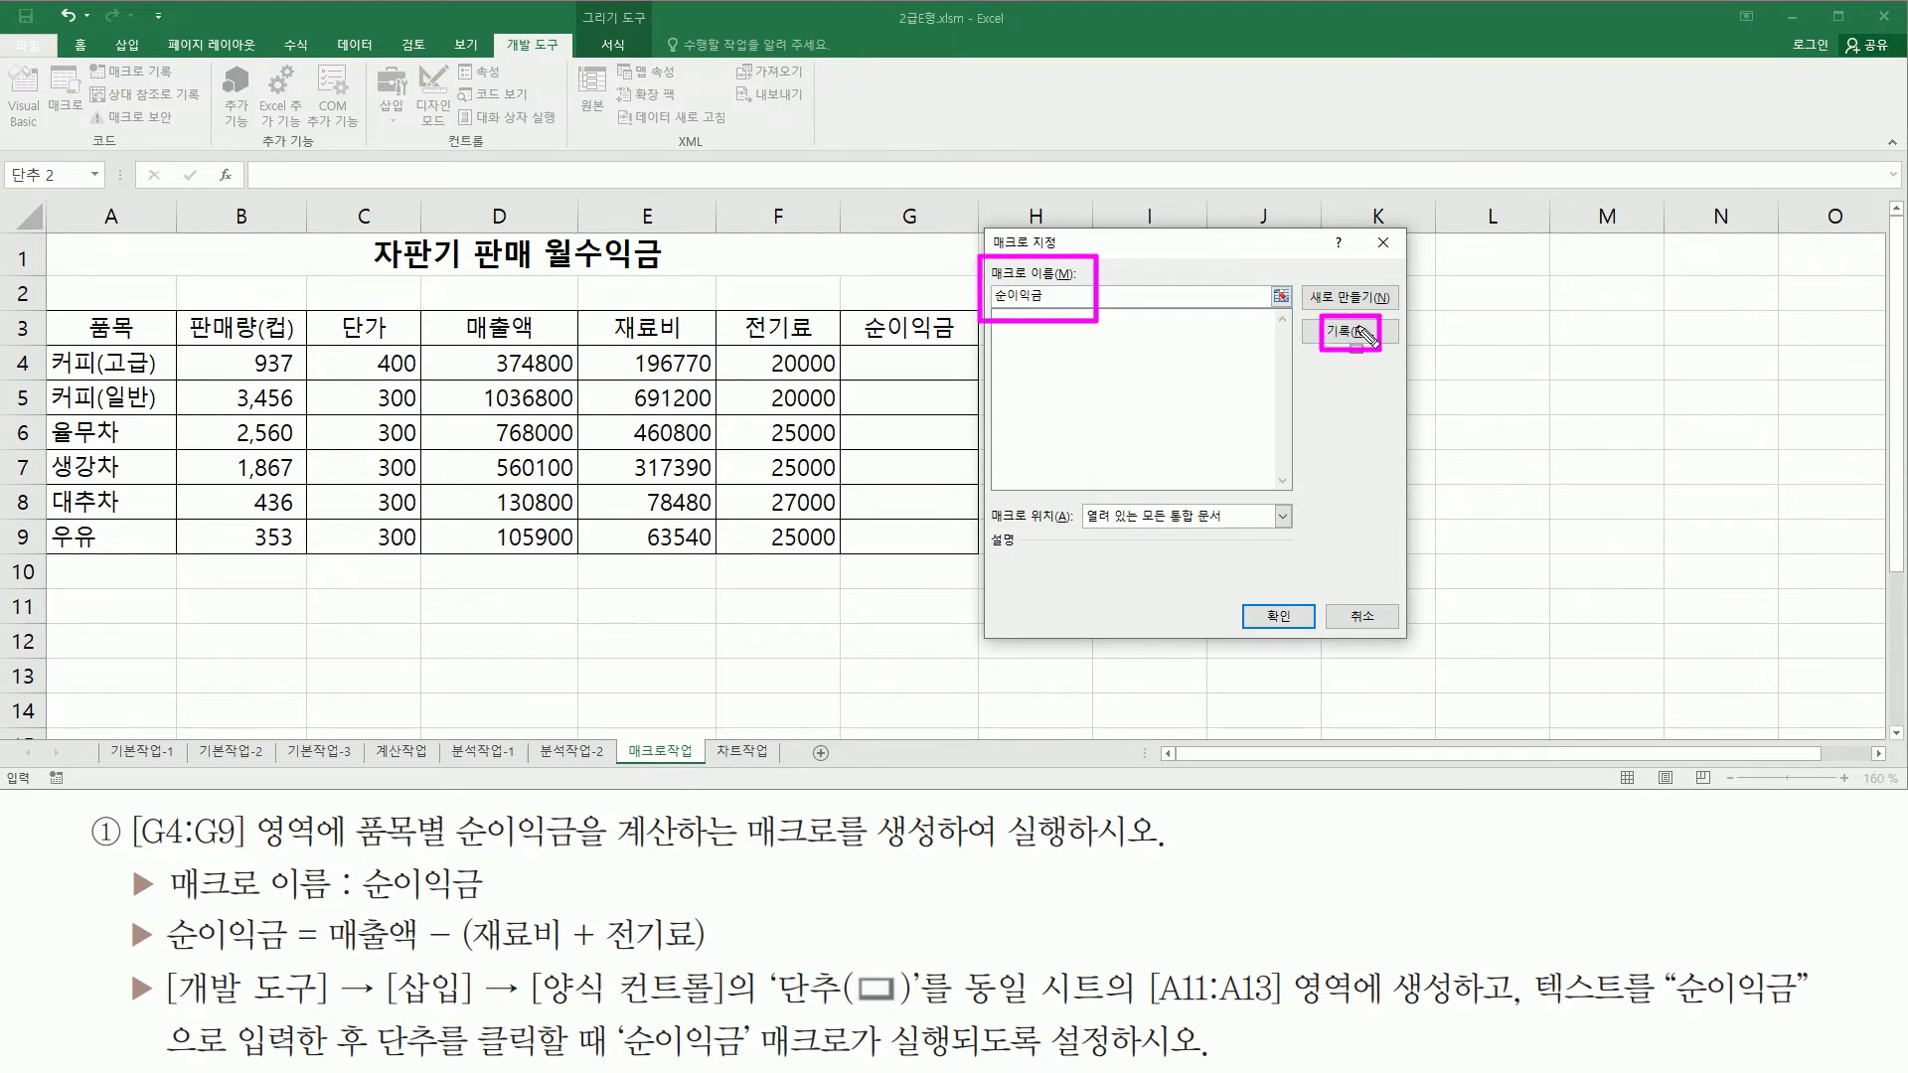
{"action": "left_click", "coordinate": [1361, 333]}
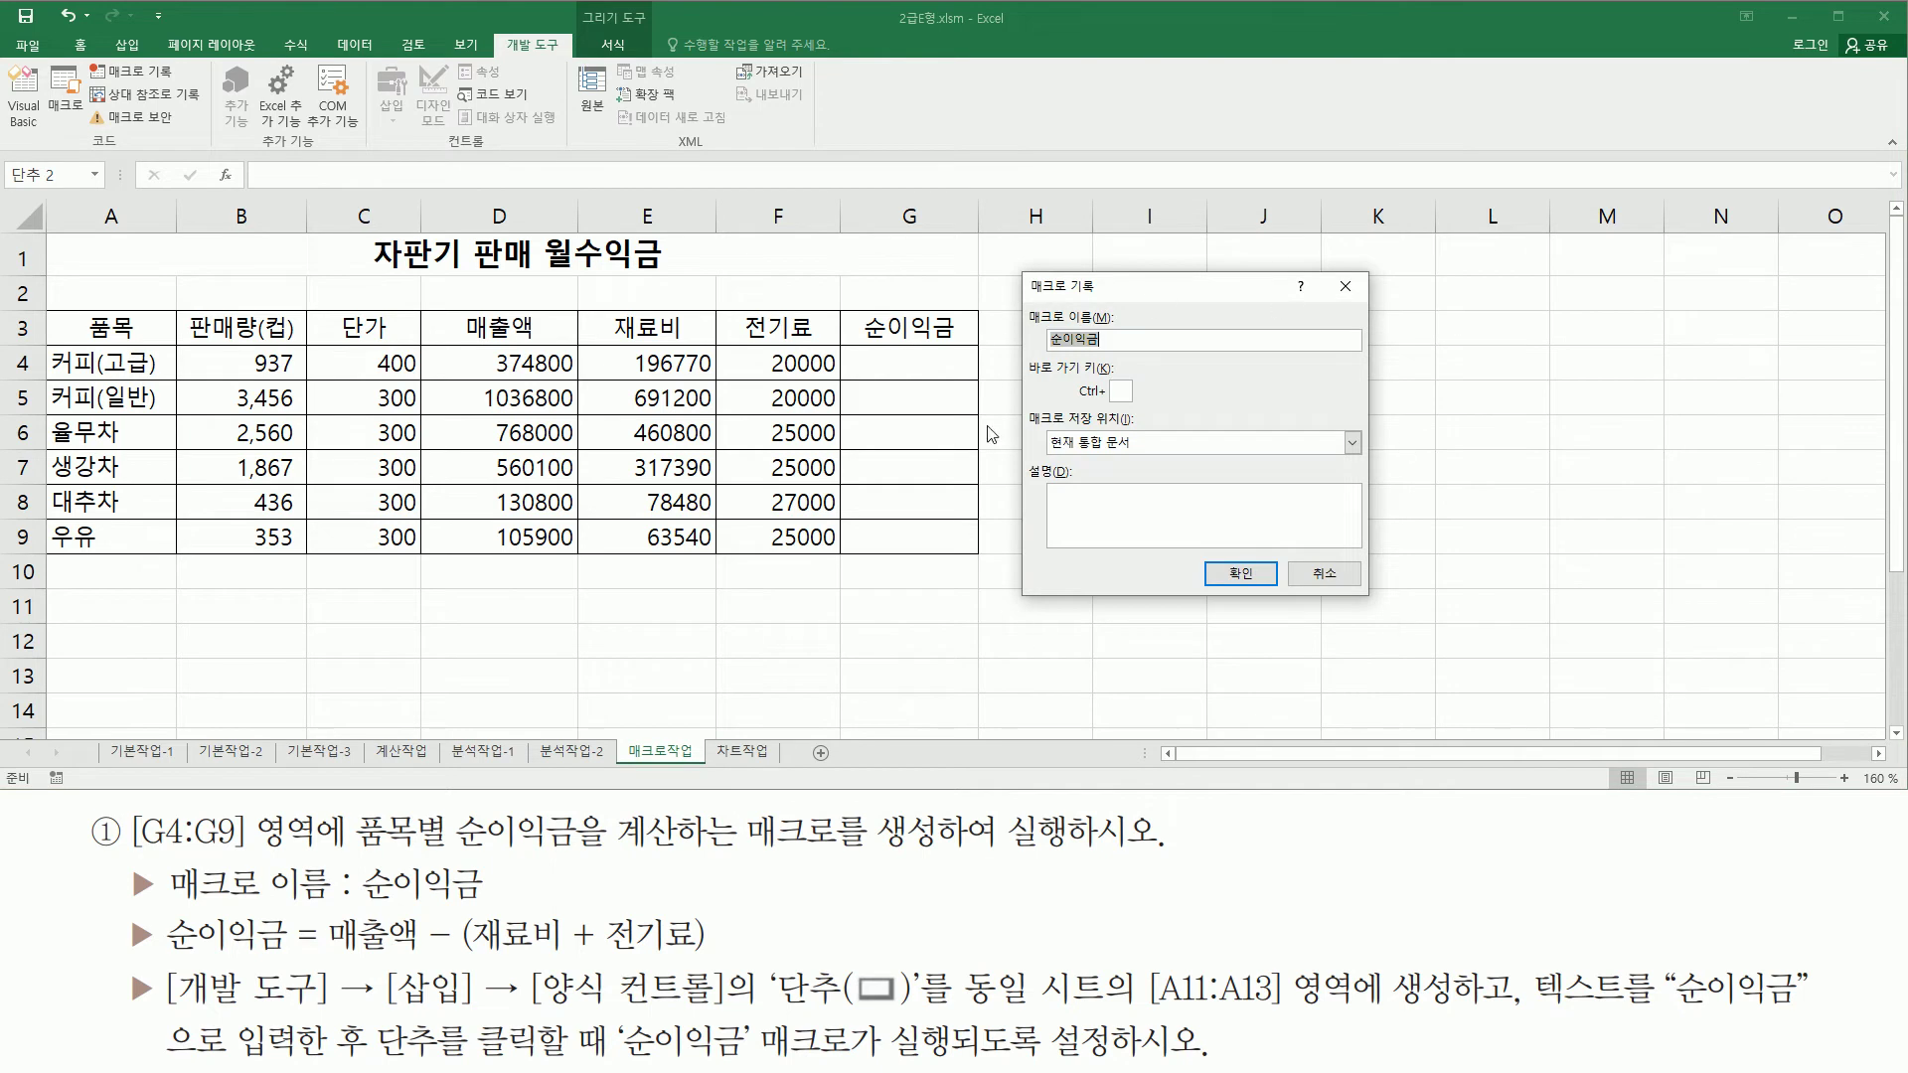
Step: Start recording the 순이익금 macro, stored in the current workbook (현재 통합 문서)
{"action": "mouse_move", "coordinate": [1023, 298]}
{"action": "left_mouse_down"}
{"action": "mouse_move", "coordinate": [1093, 353]}
{"action": "mouse_move", "coordinate": [1145, 354]}
{"action": "left_mouse_up"}
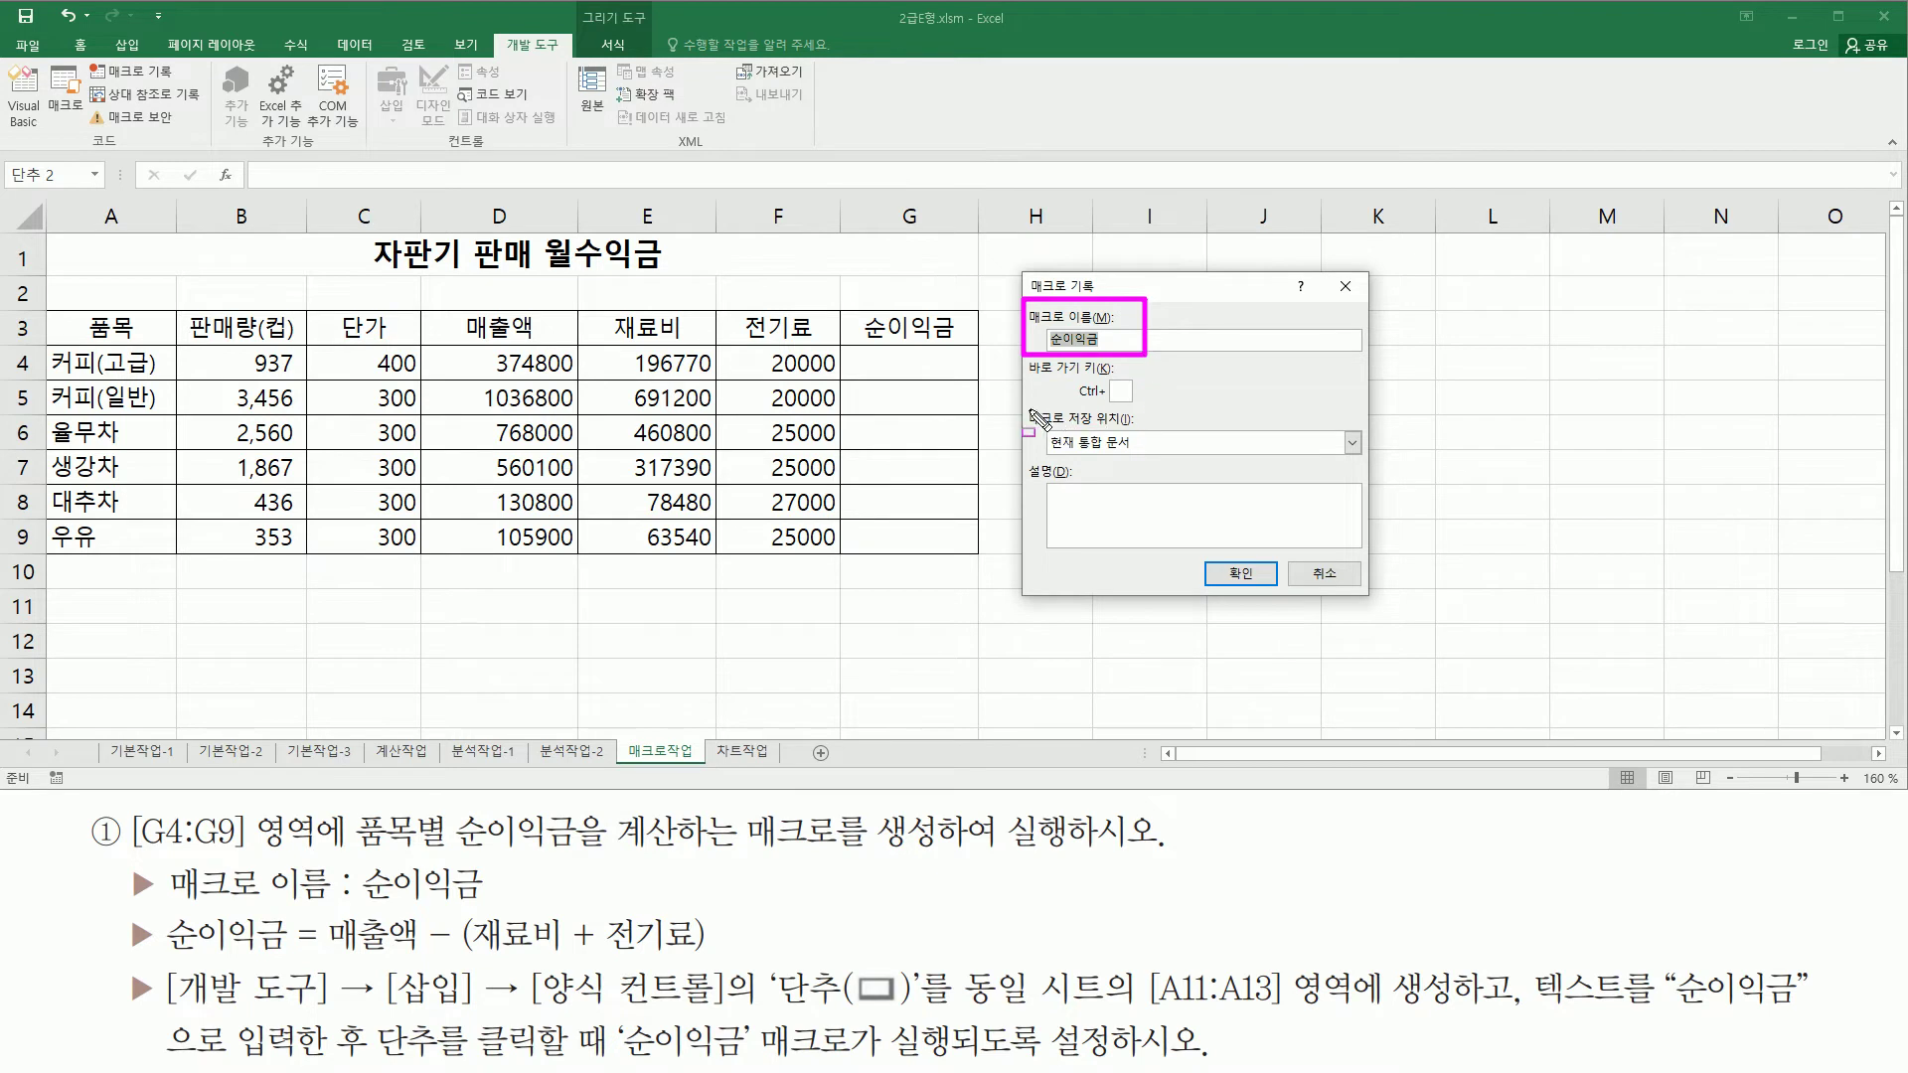
{"action": "left_click_drag", "start_coordinate": [1023, 404], "coordinate": [1158, 458]}
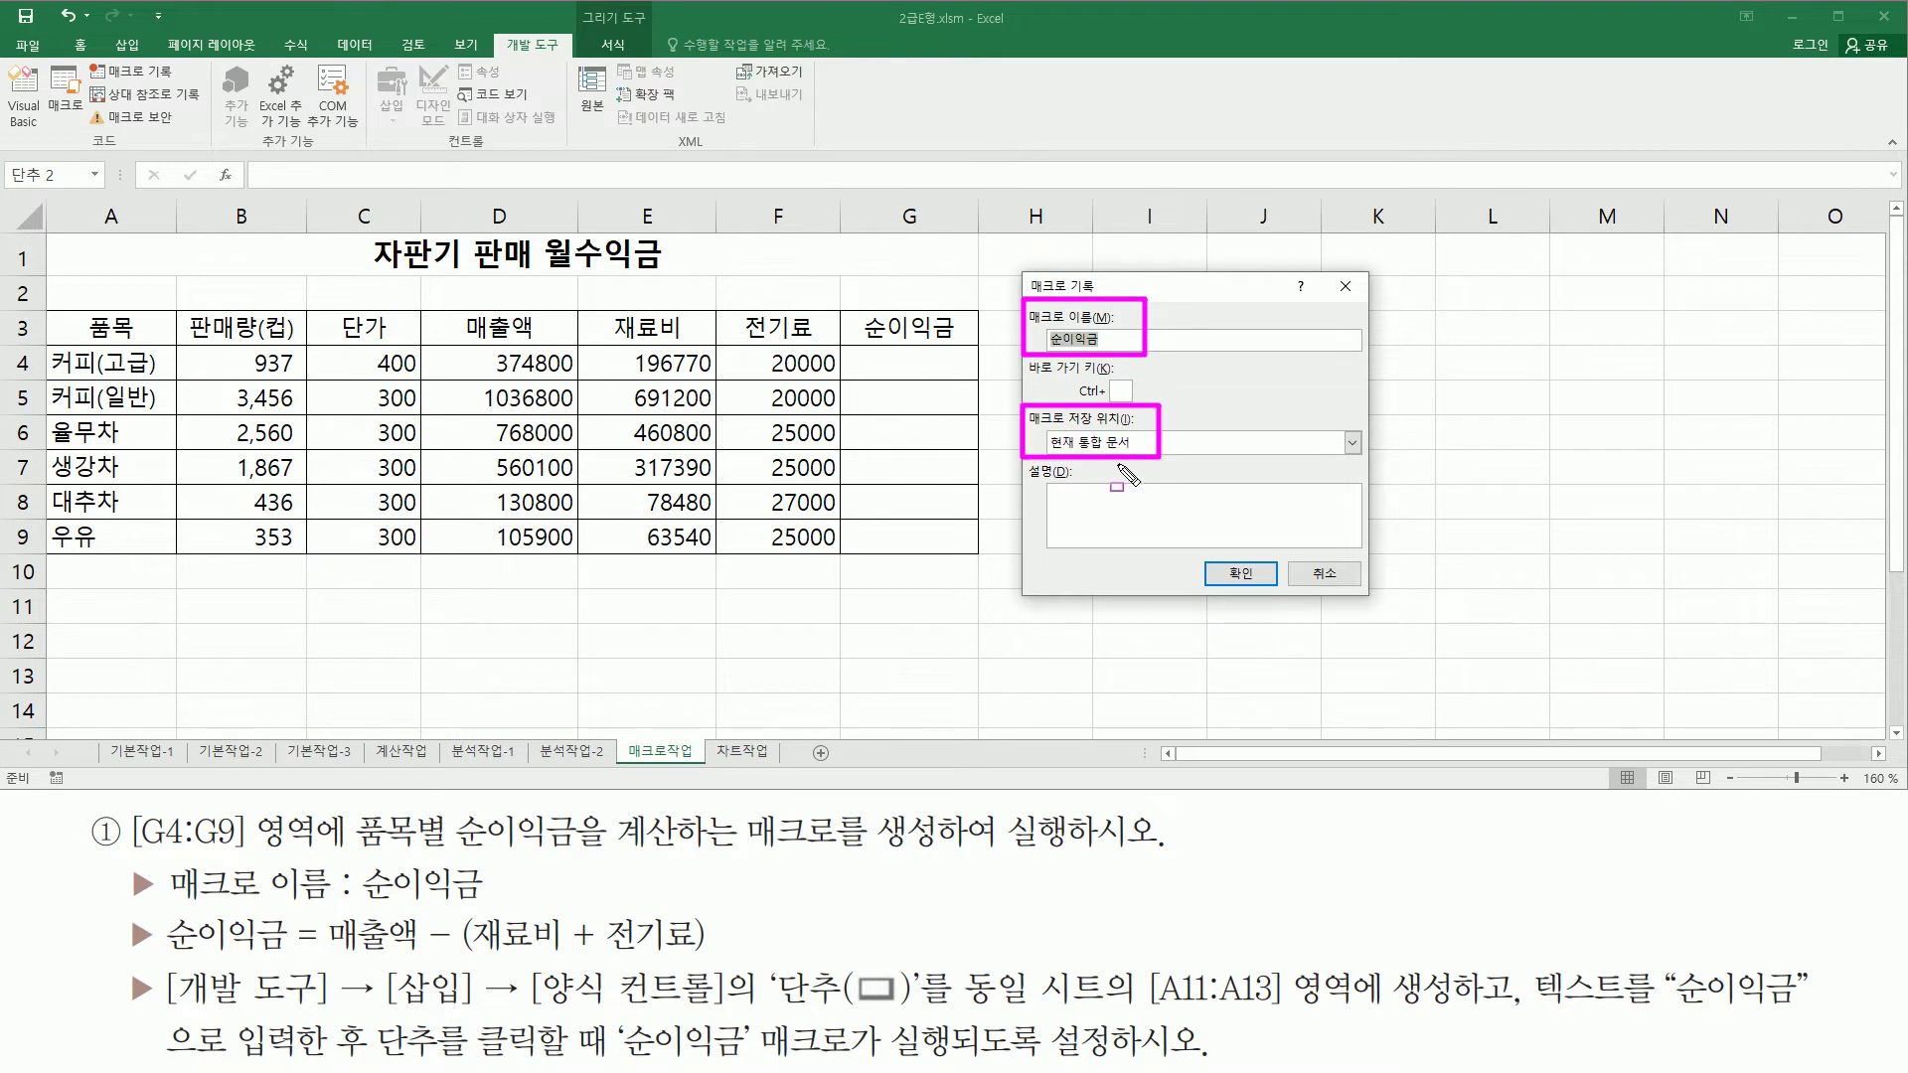
{"action": "left_click_drag", "start_coordinate": [1206, 555], "coordinate": [1279, 596]}
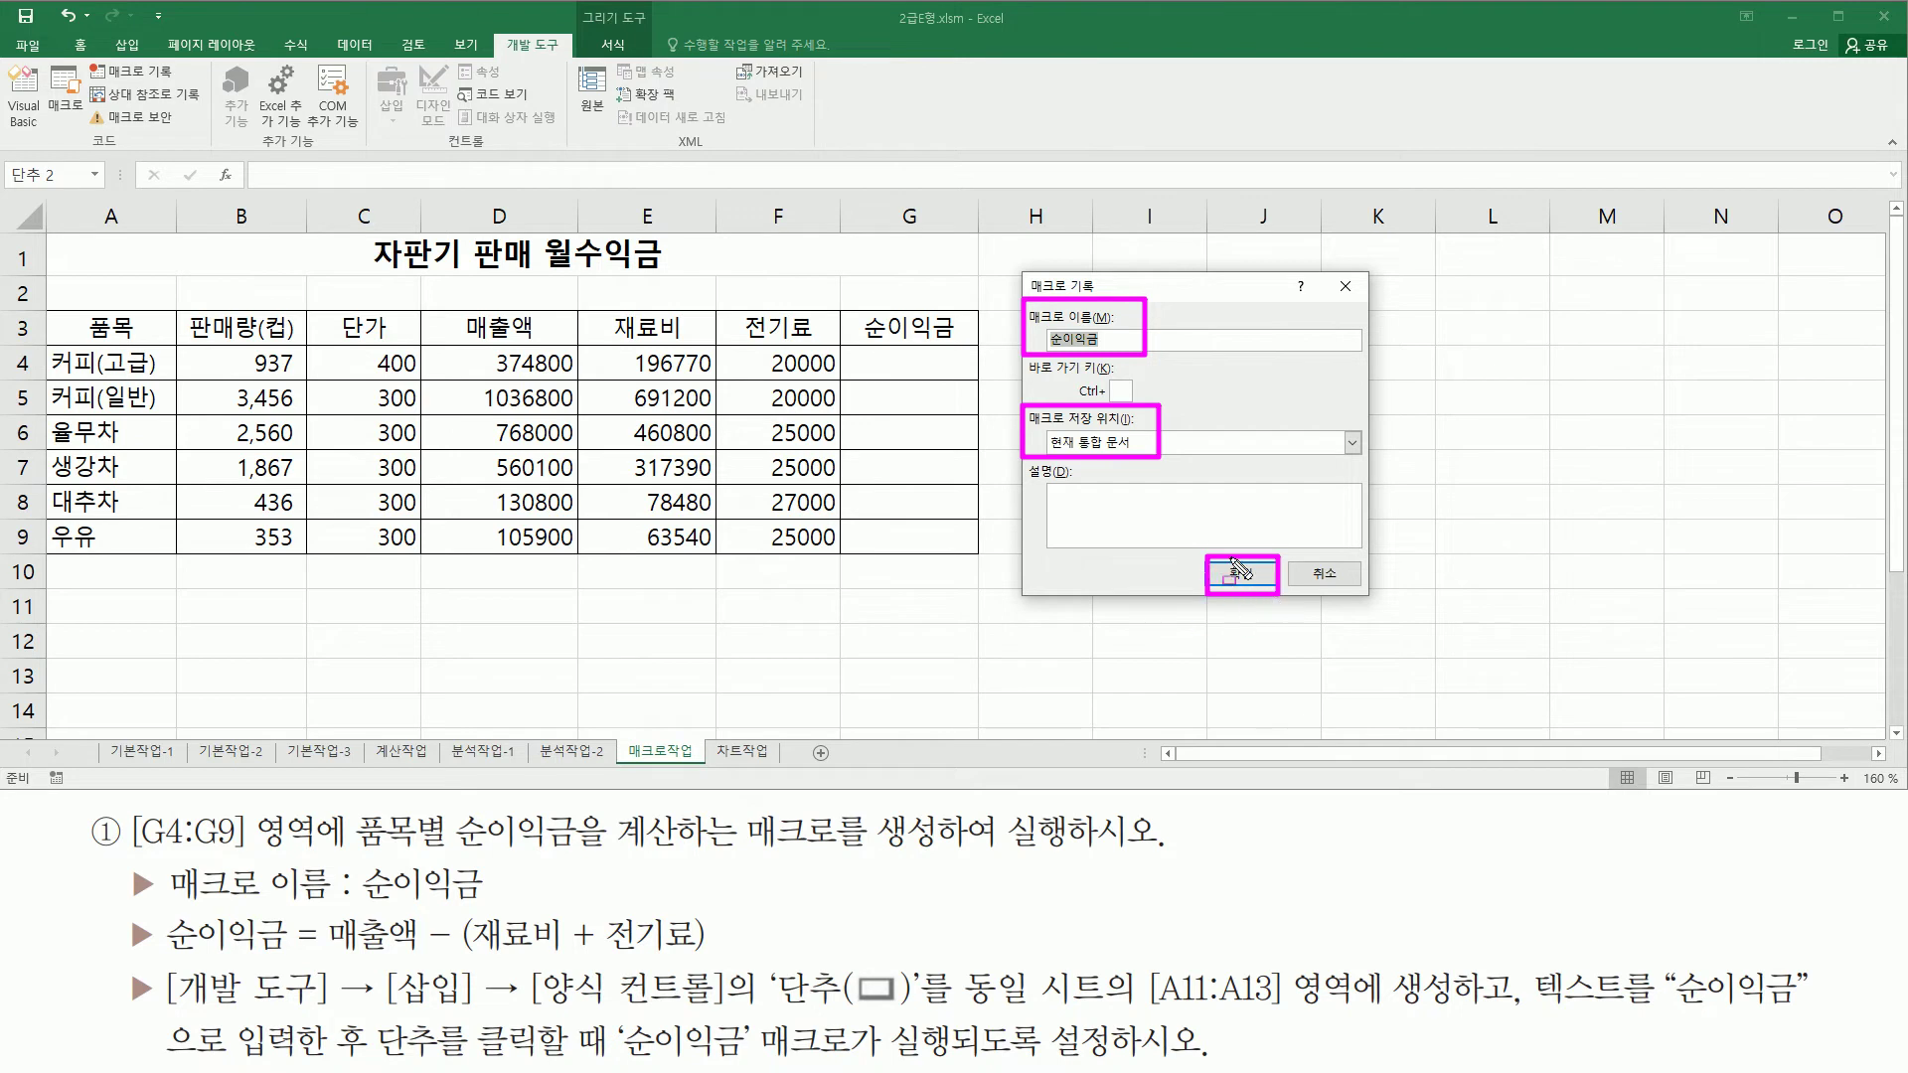
{"action": "left_click_drag", "start_coordinate": [85, 83], "coordinate": [194, 61]}
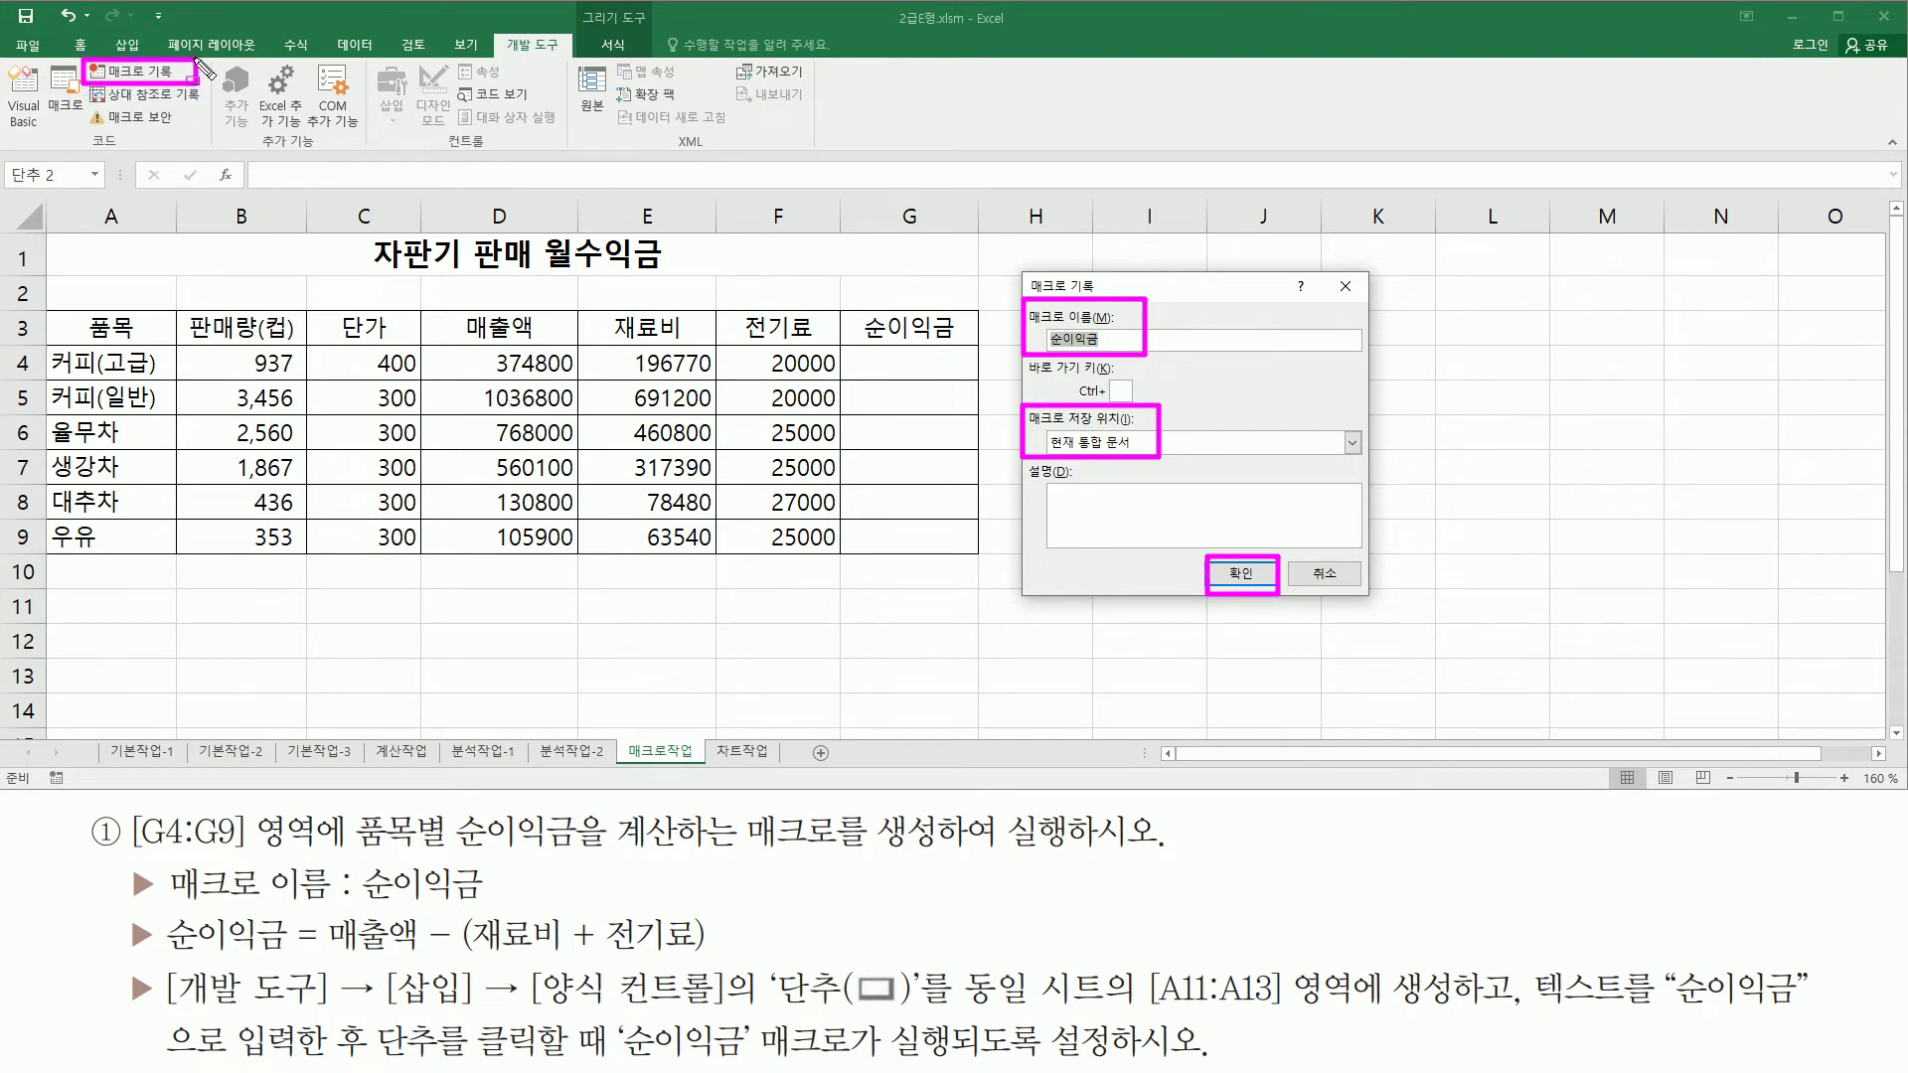
{"action": "left_click_drag", "start_coordinate": [46, 762], "coordinate": [84, 792]}
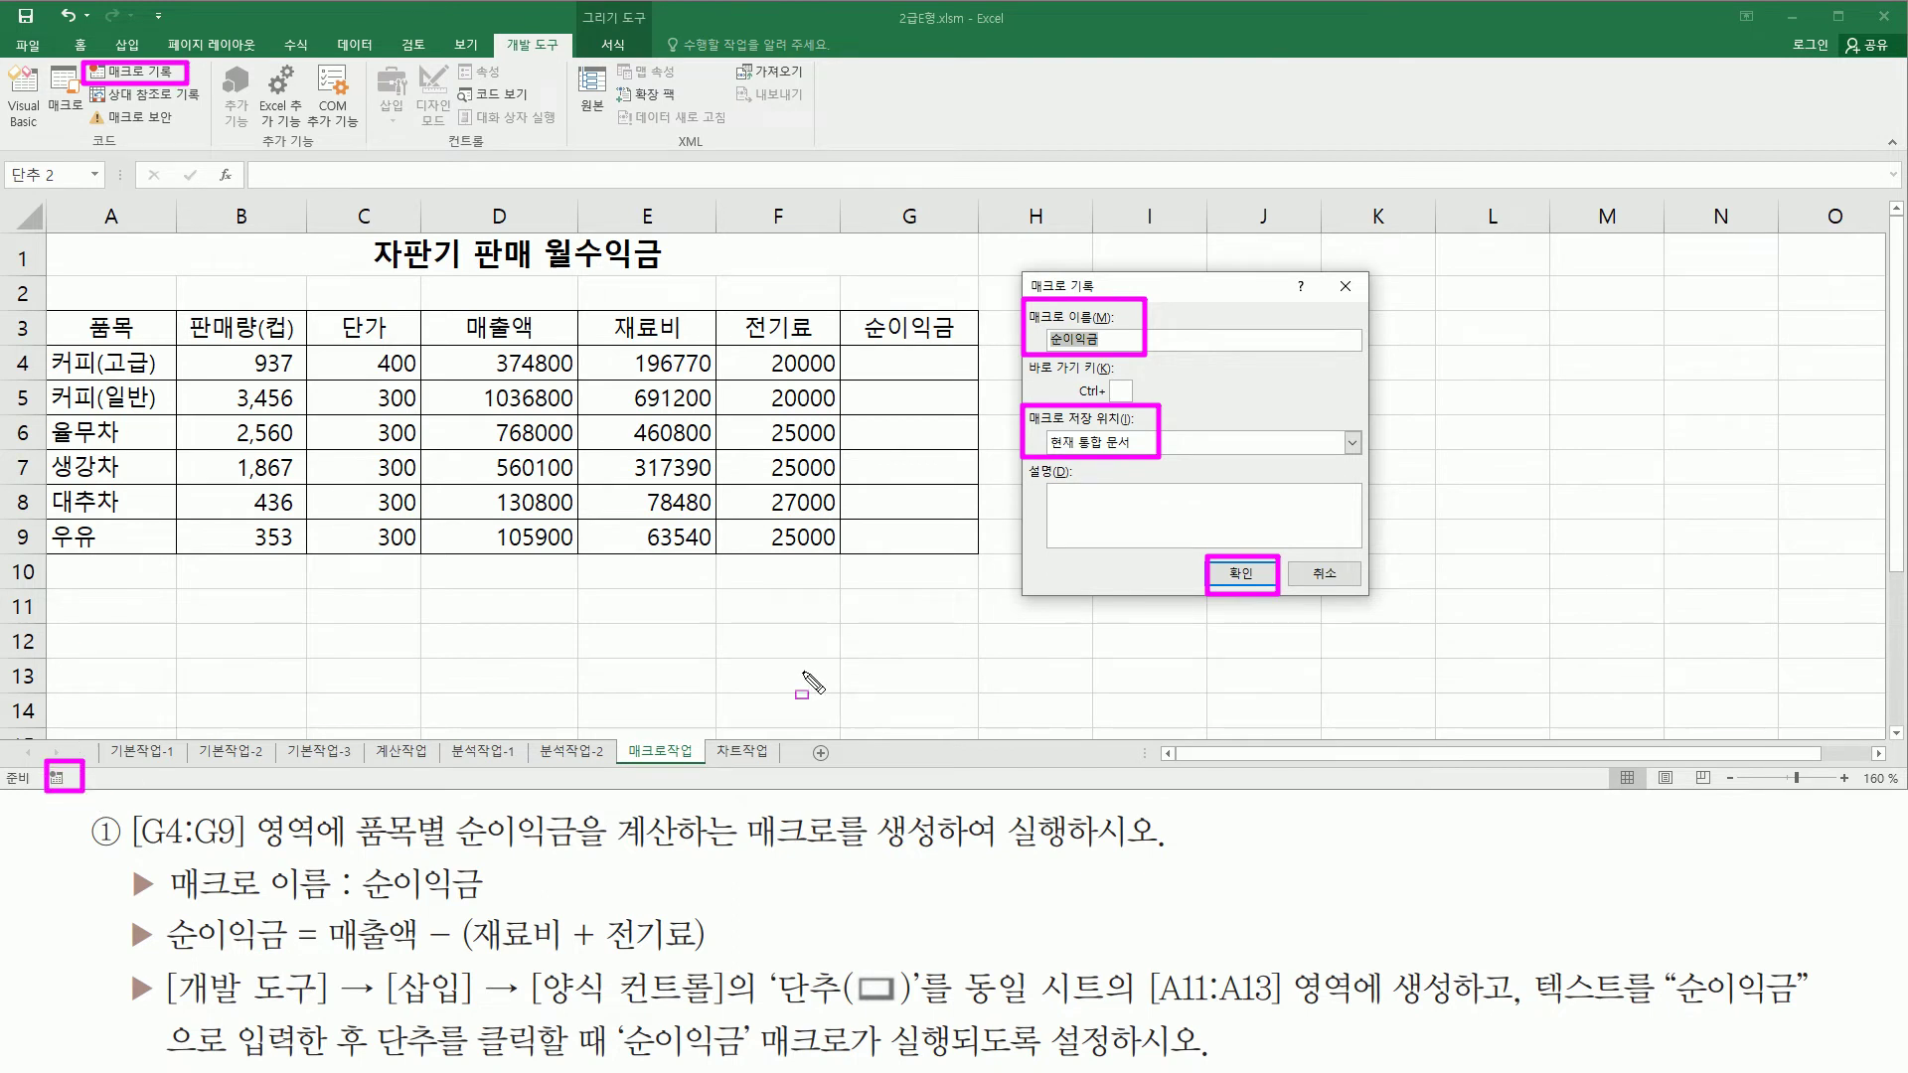
{"action": "key", "text": "Escape"}
{"action": "left_click", "coordinate": [1241, 574]}
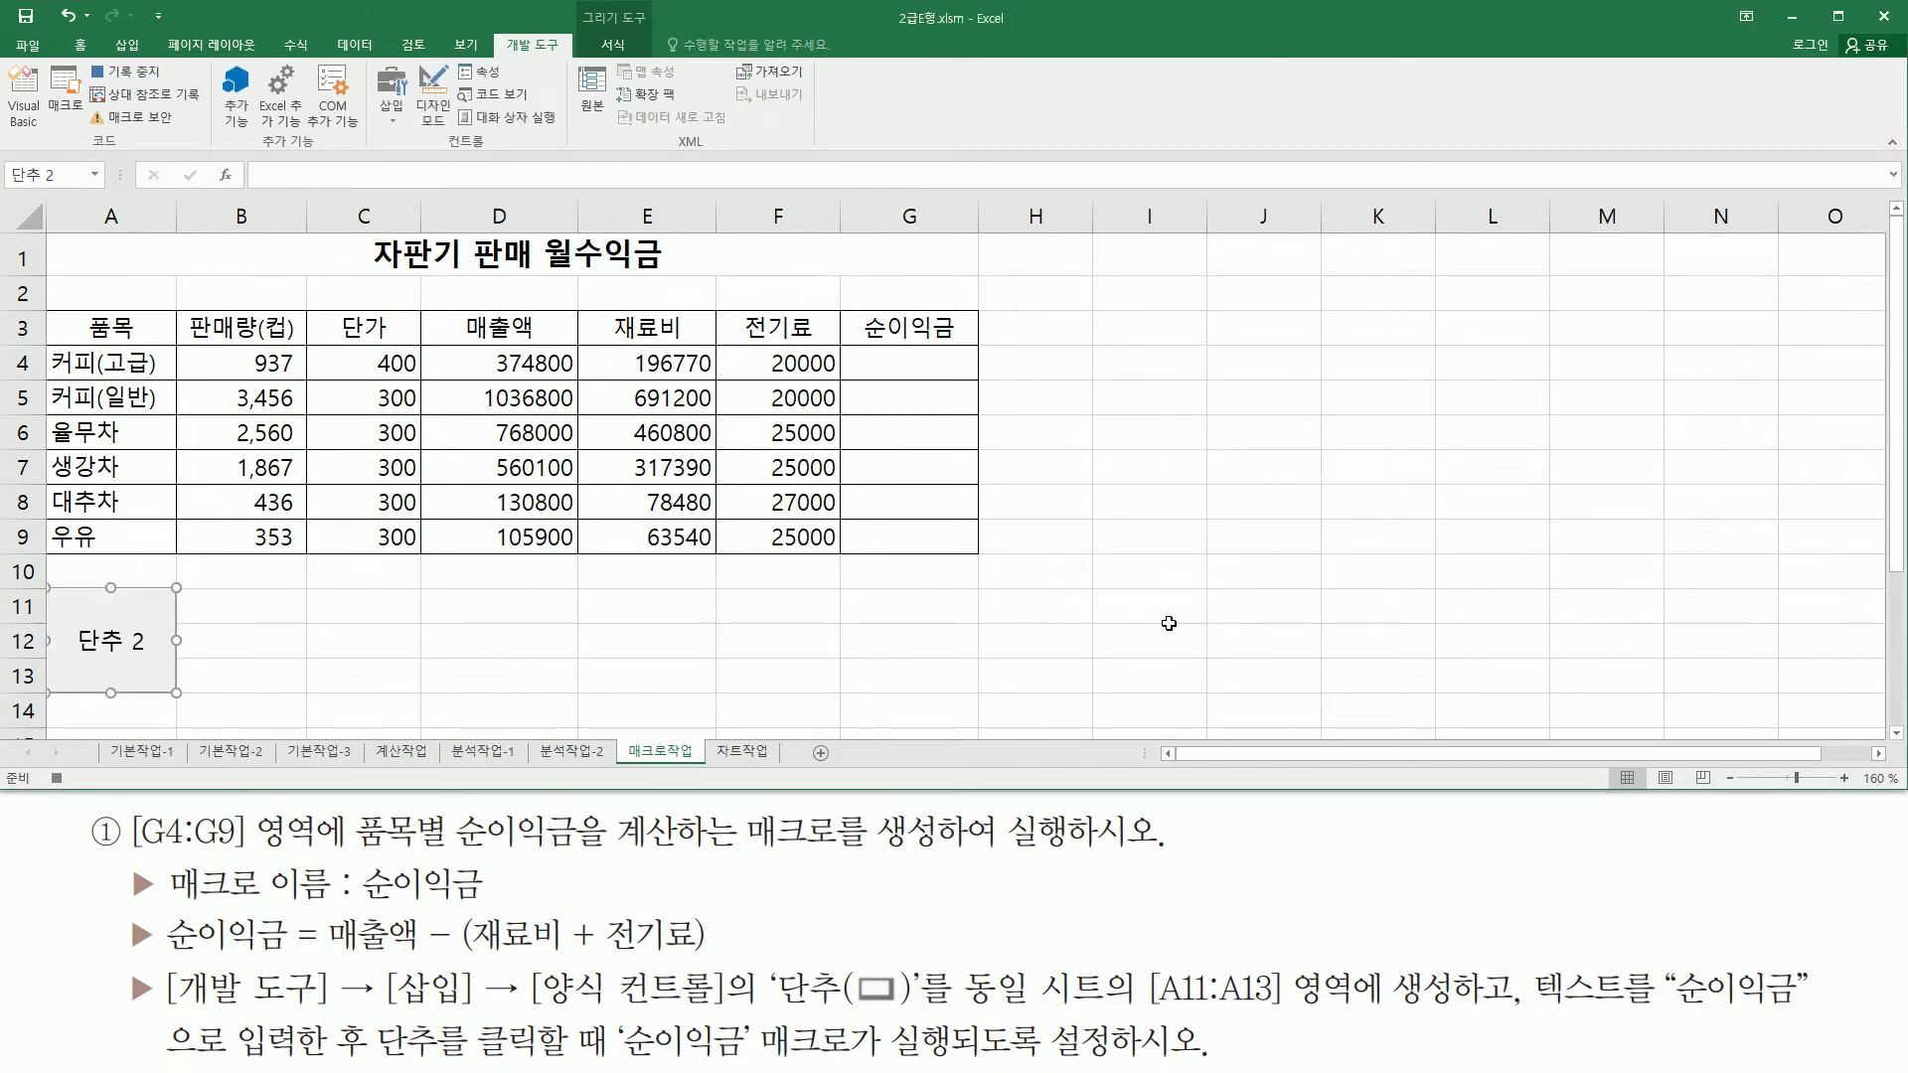
{"action": "left_click_drag", "start_coordinate": [82, 58], "coordinate": [167, 90]}
{"action": "left_click_drag", "start_coordinate": [84, 773], "coordinate": [77, 792]}
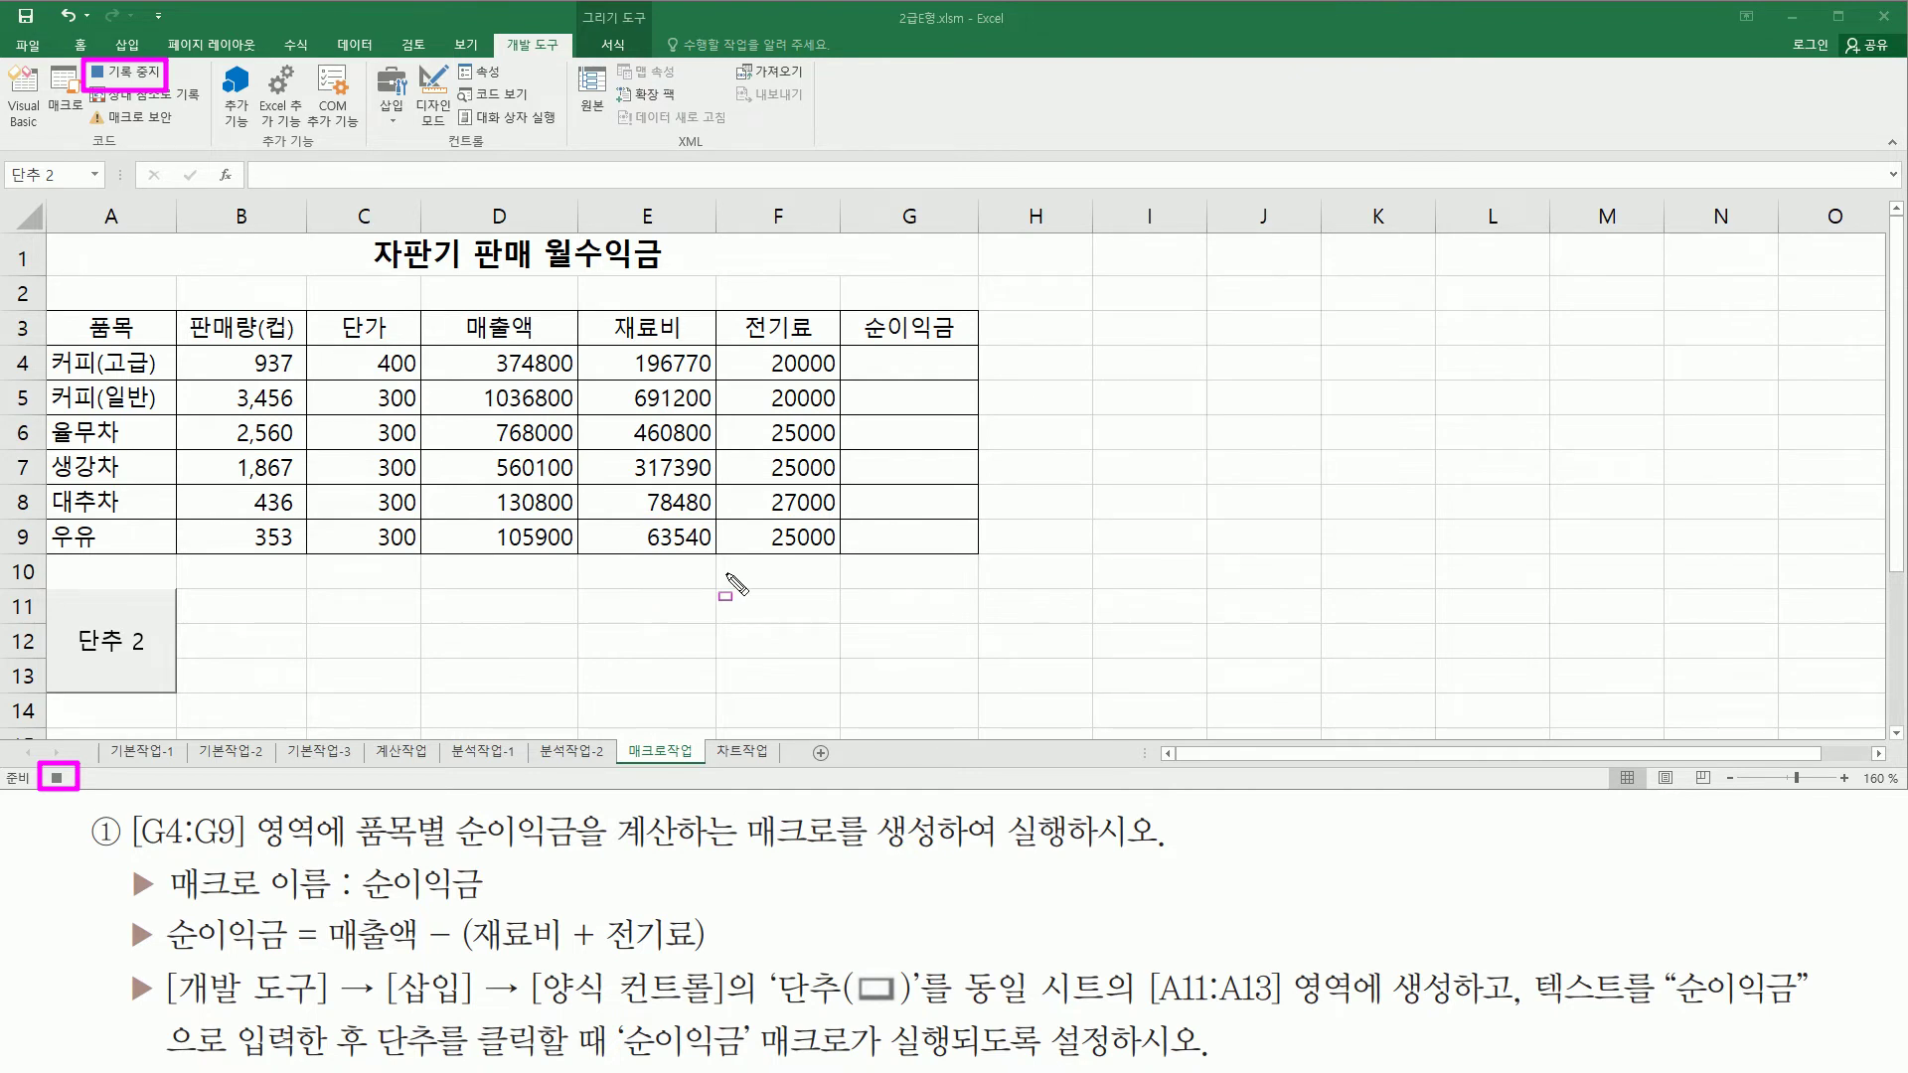
{"action": "left_click_drag", "start_coordinate": [853, 354], "coordinate": [968, 377]}
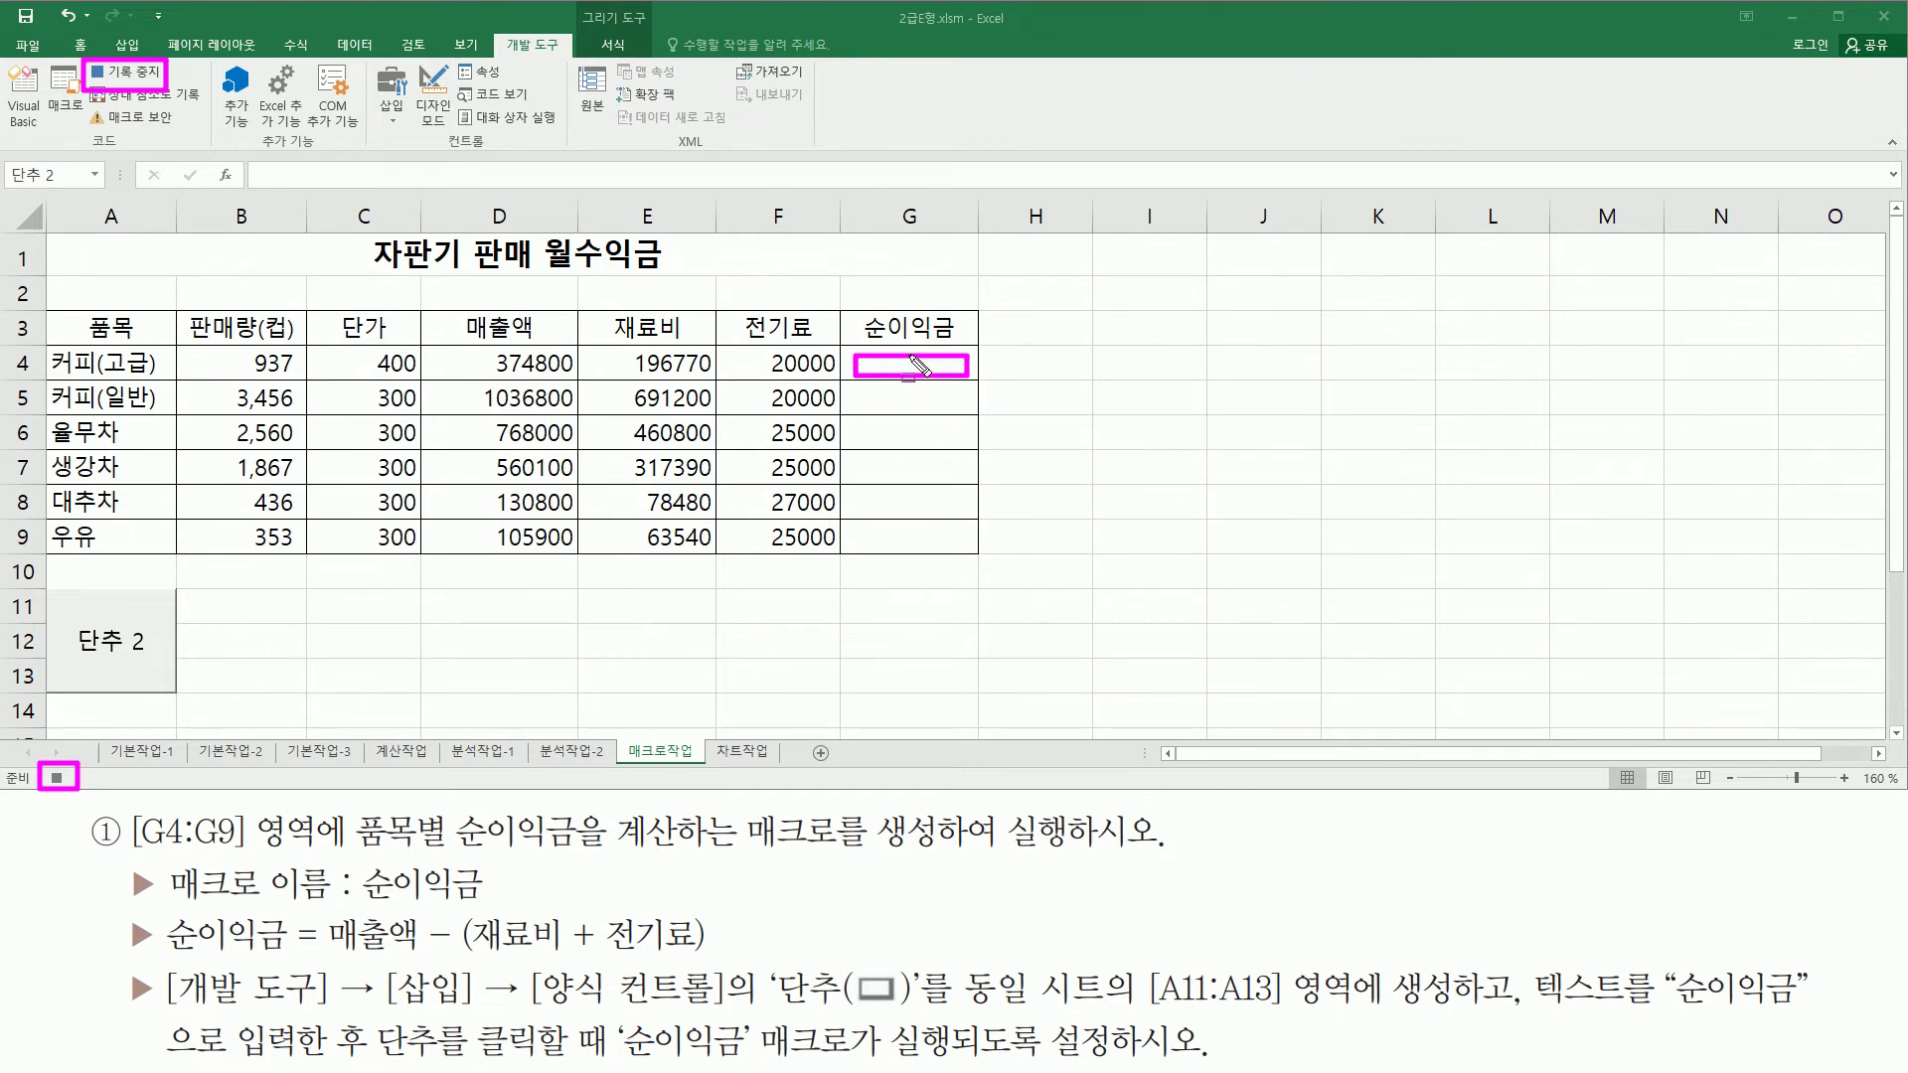
{"action": "key", "text": "Escape"}
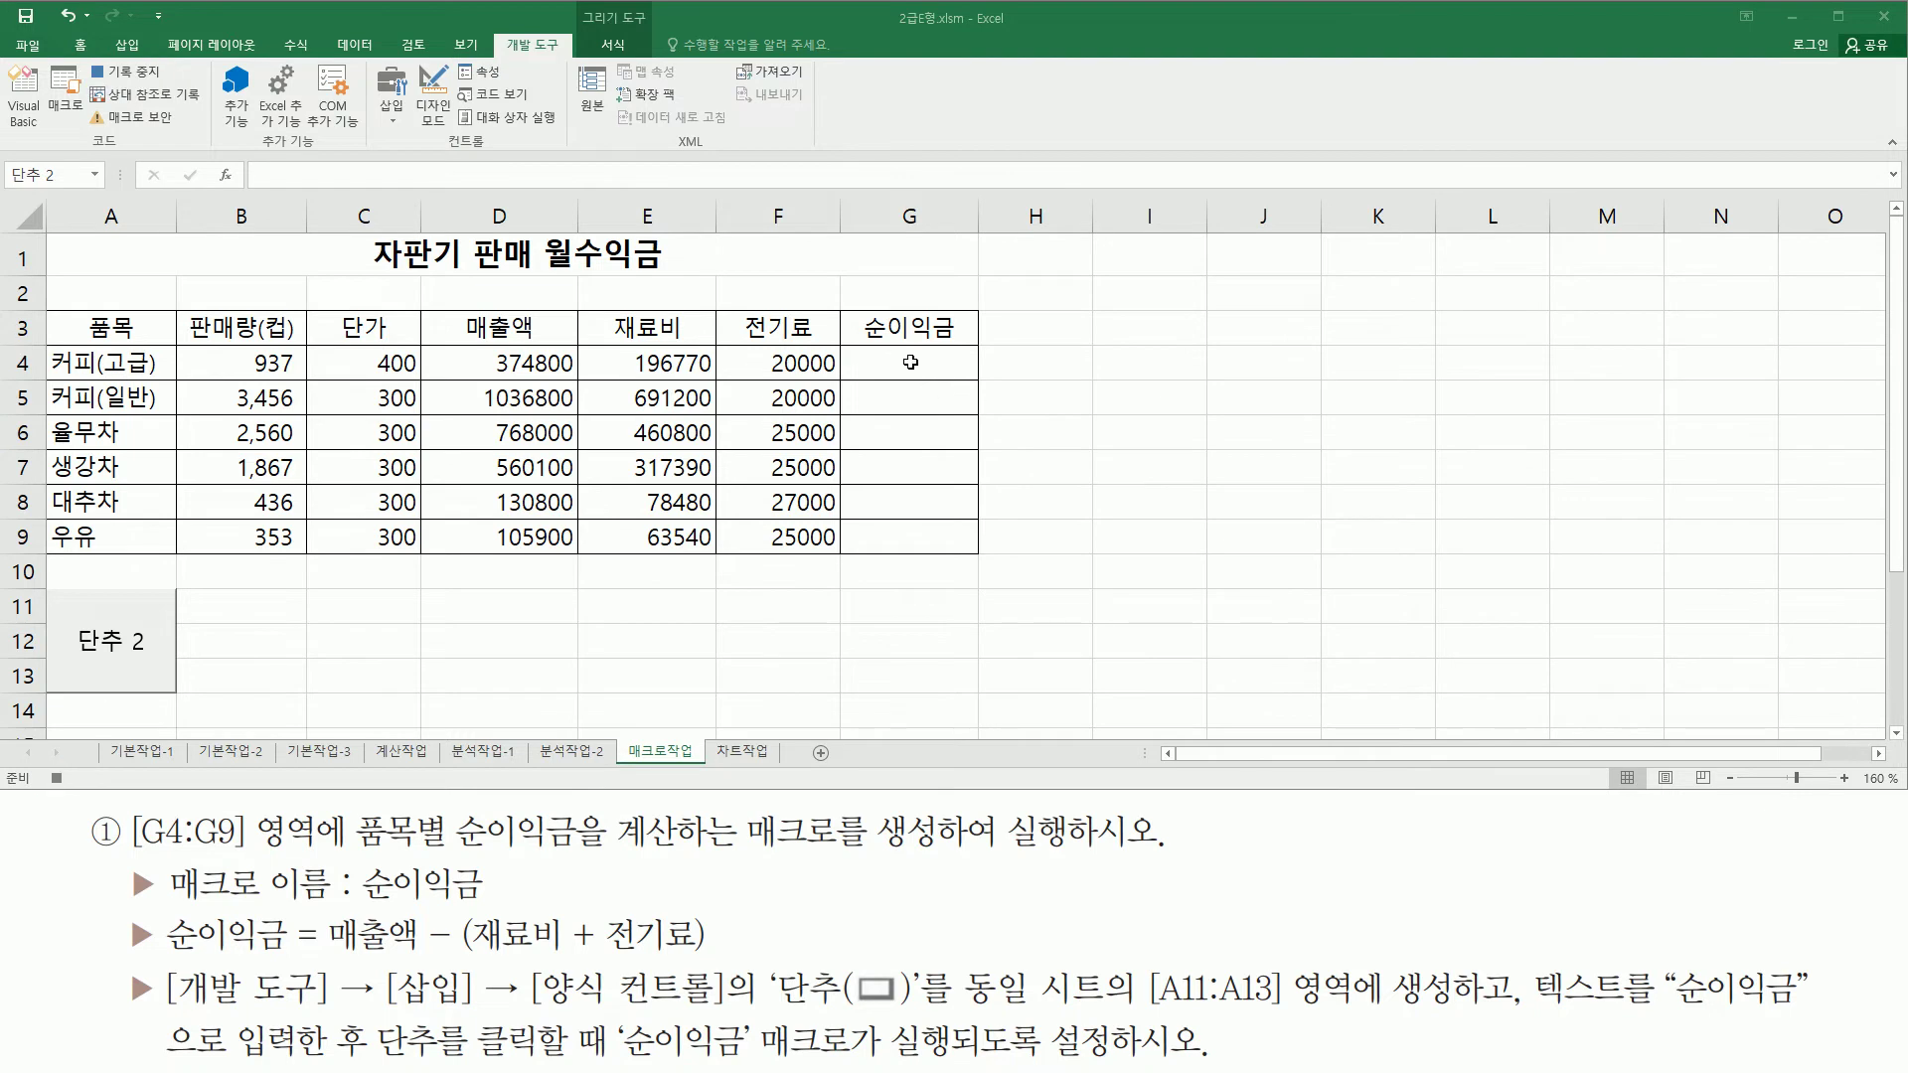
Step: Enter the net profit formula =D4-(E4+F4) in cell G4
{"action": "left_click", "coordinate": [908, 362]}
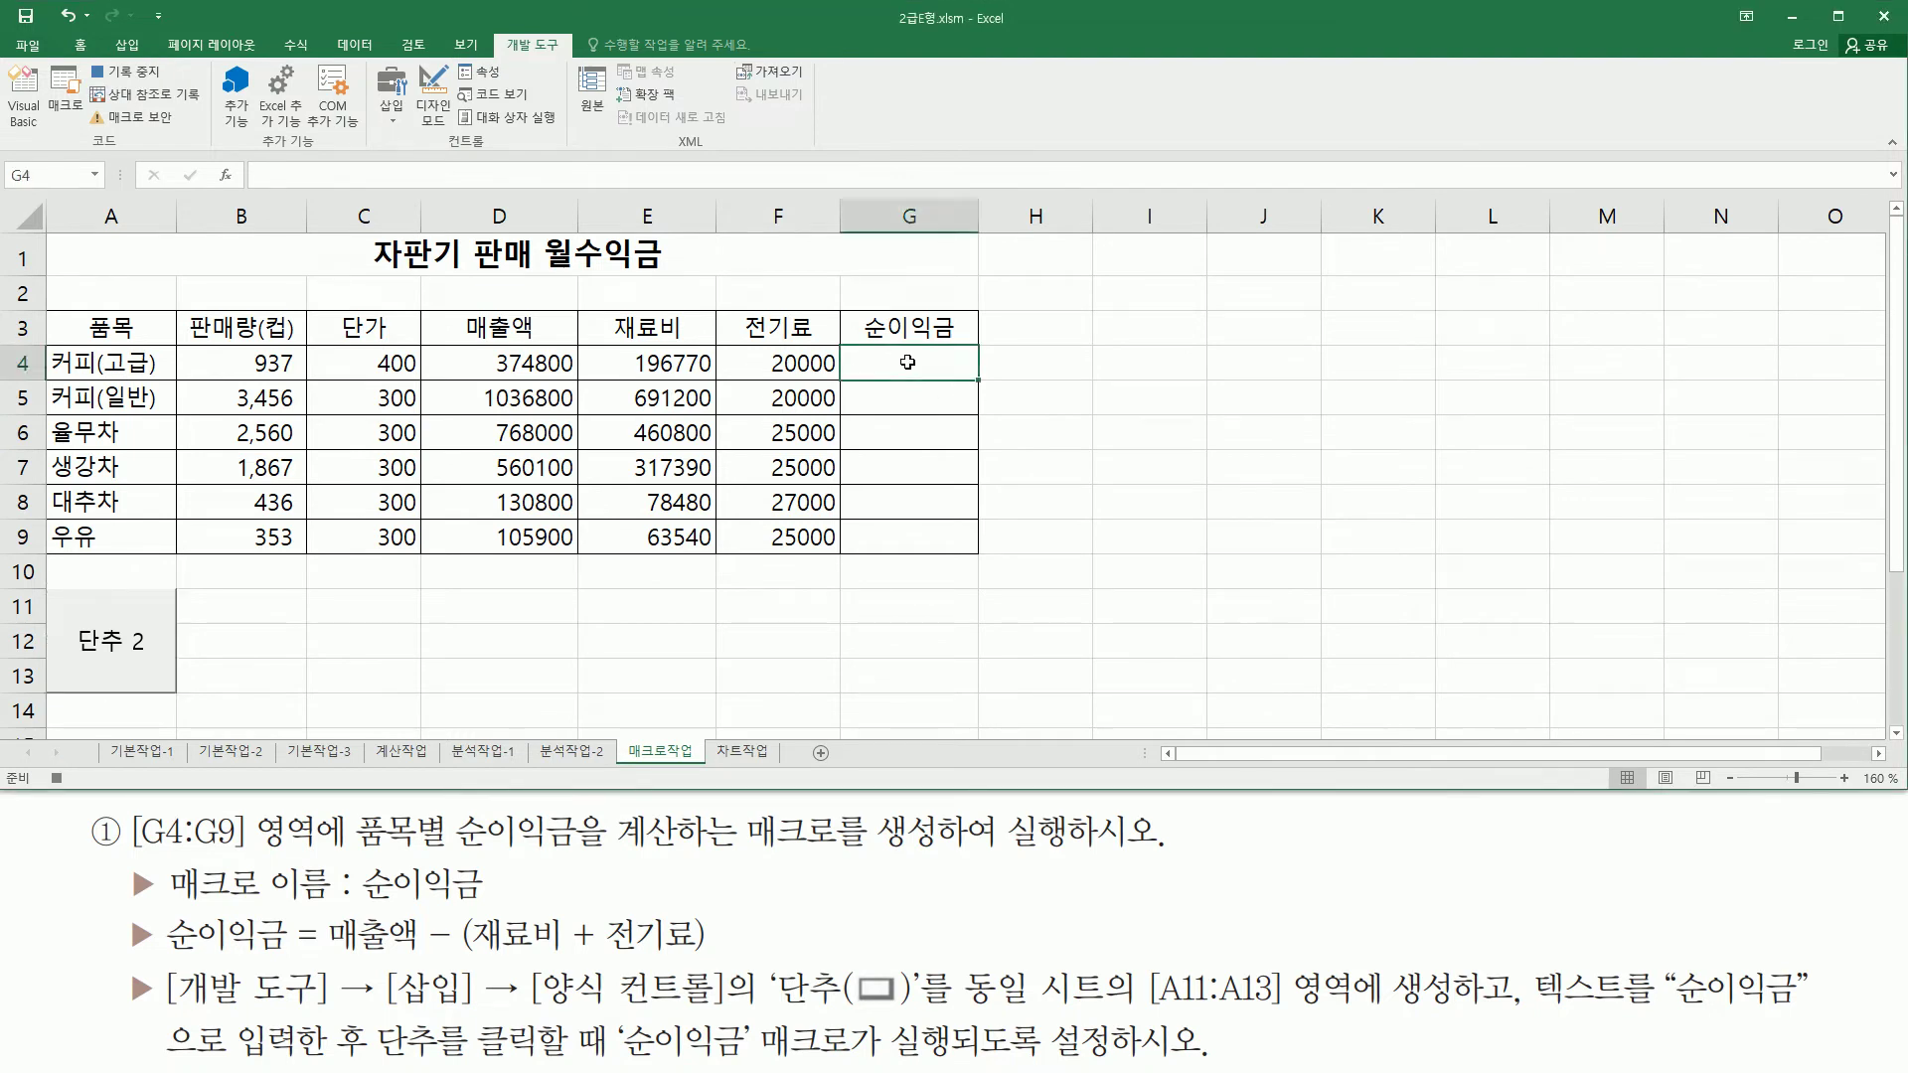
{"action": "type", "text": "="}
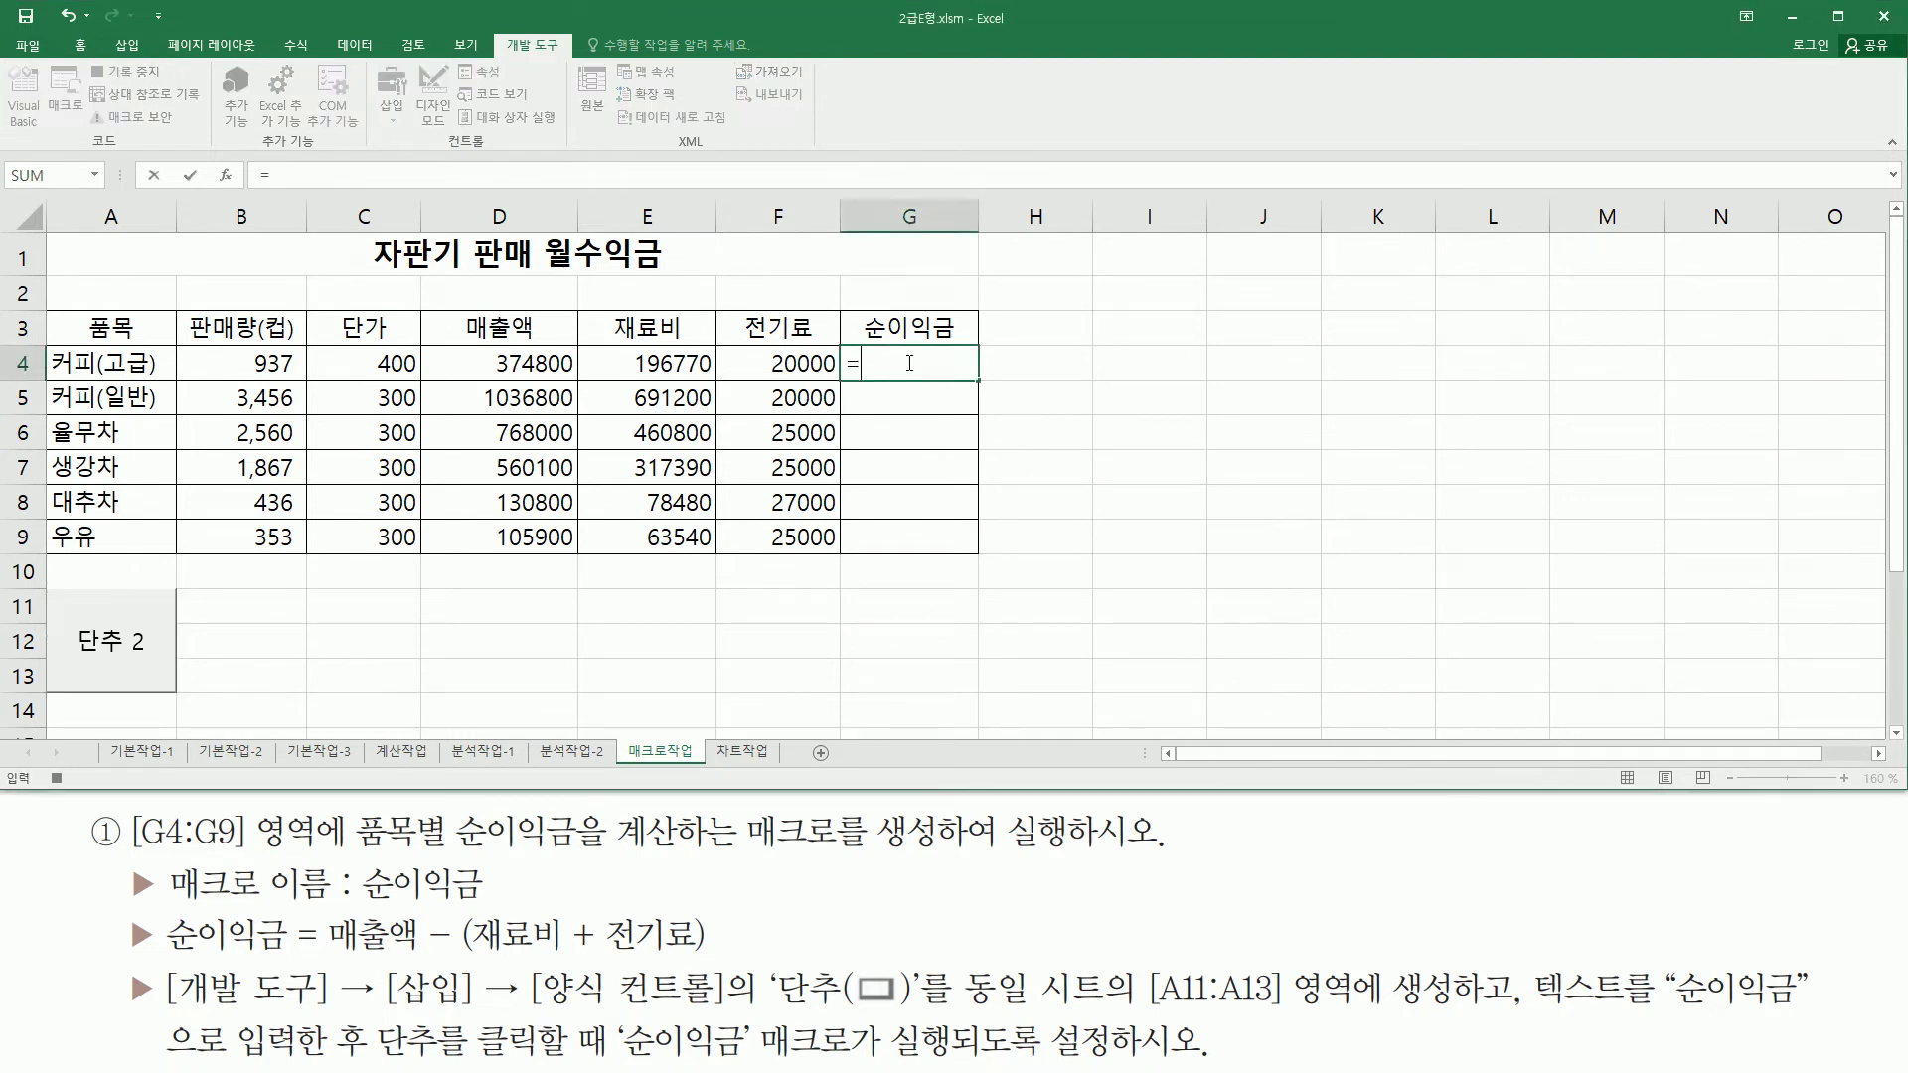
{"action": "left_click", "coordinate": [527, 358]}
{"action": "type", "text": "-("}
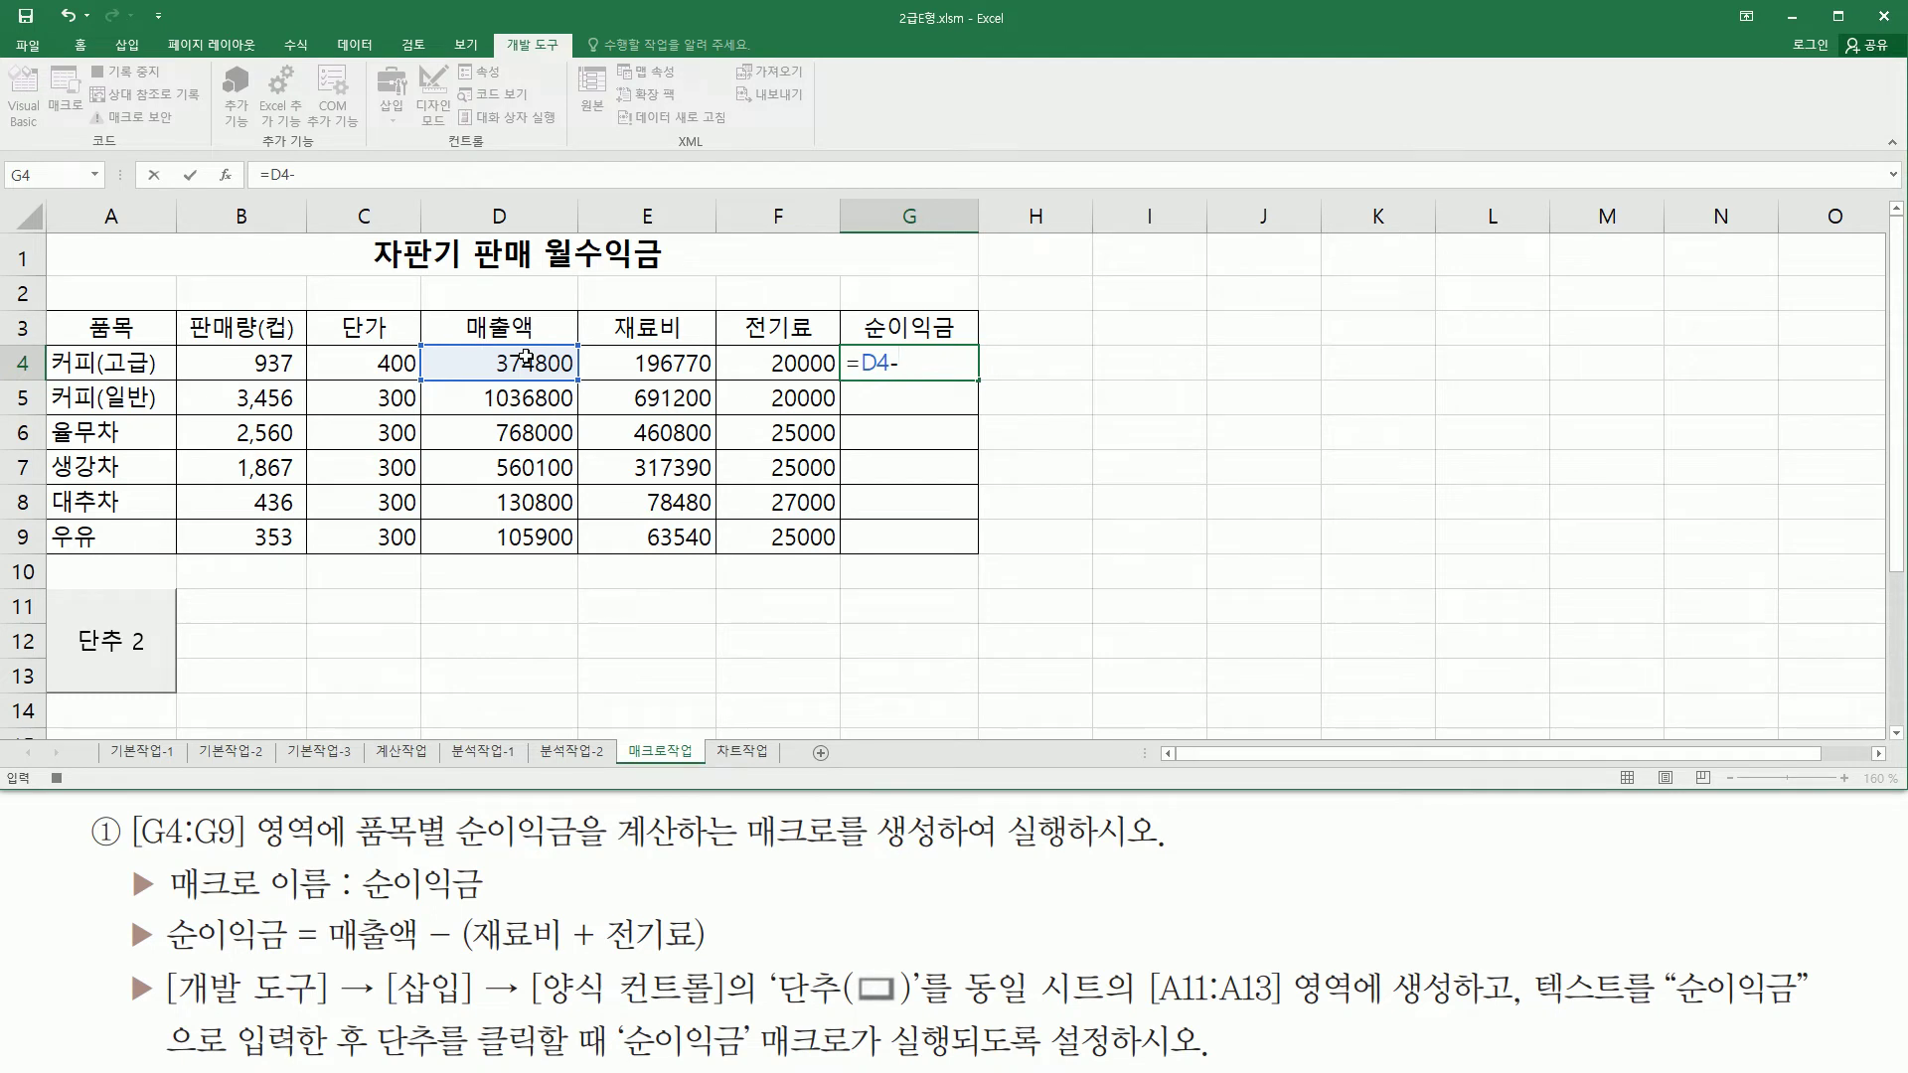
{"action": "left_click", "coordinate": [668, 364]}
{"action": "type", "text": "+"}
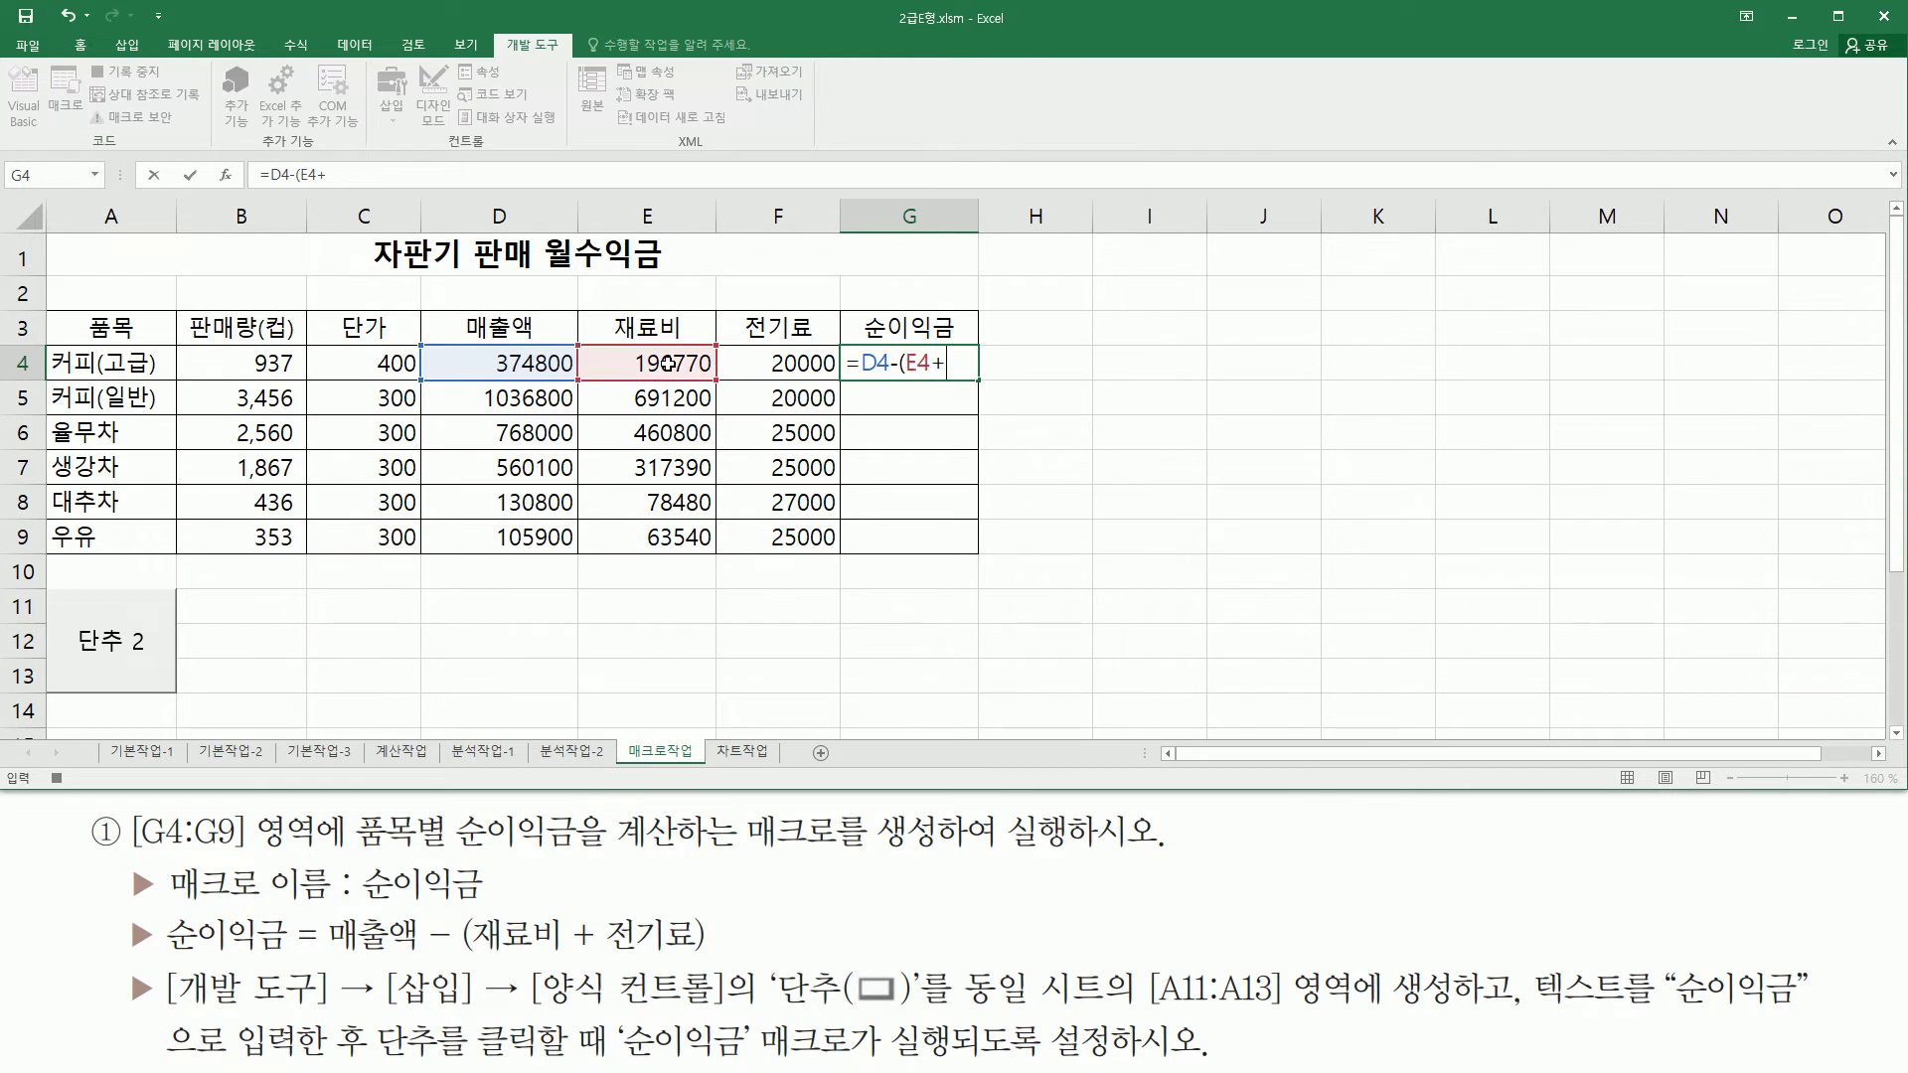
{"action": "left_click", "coordinate": [761, 372]}
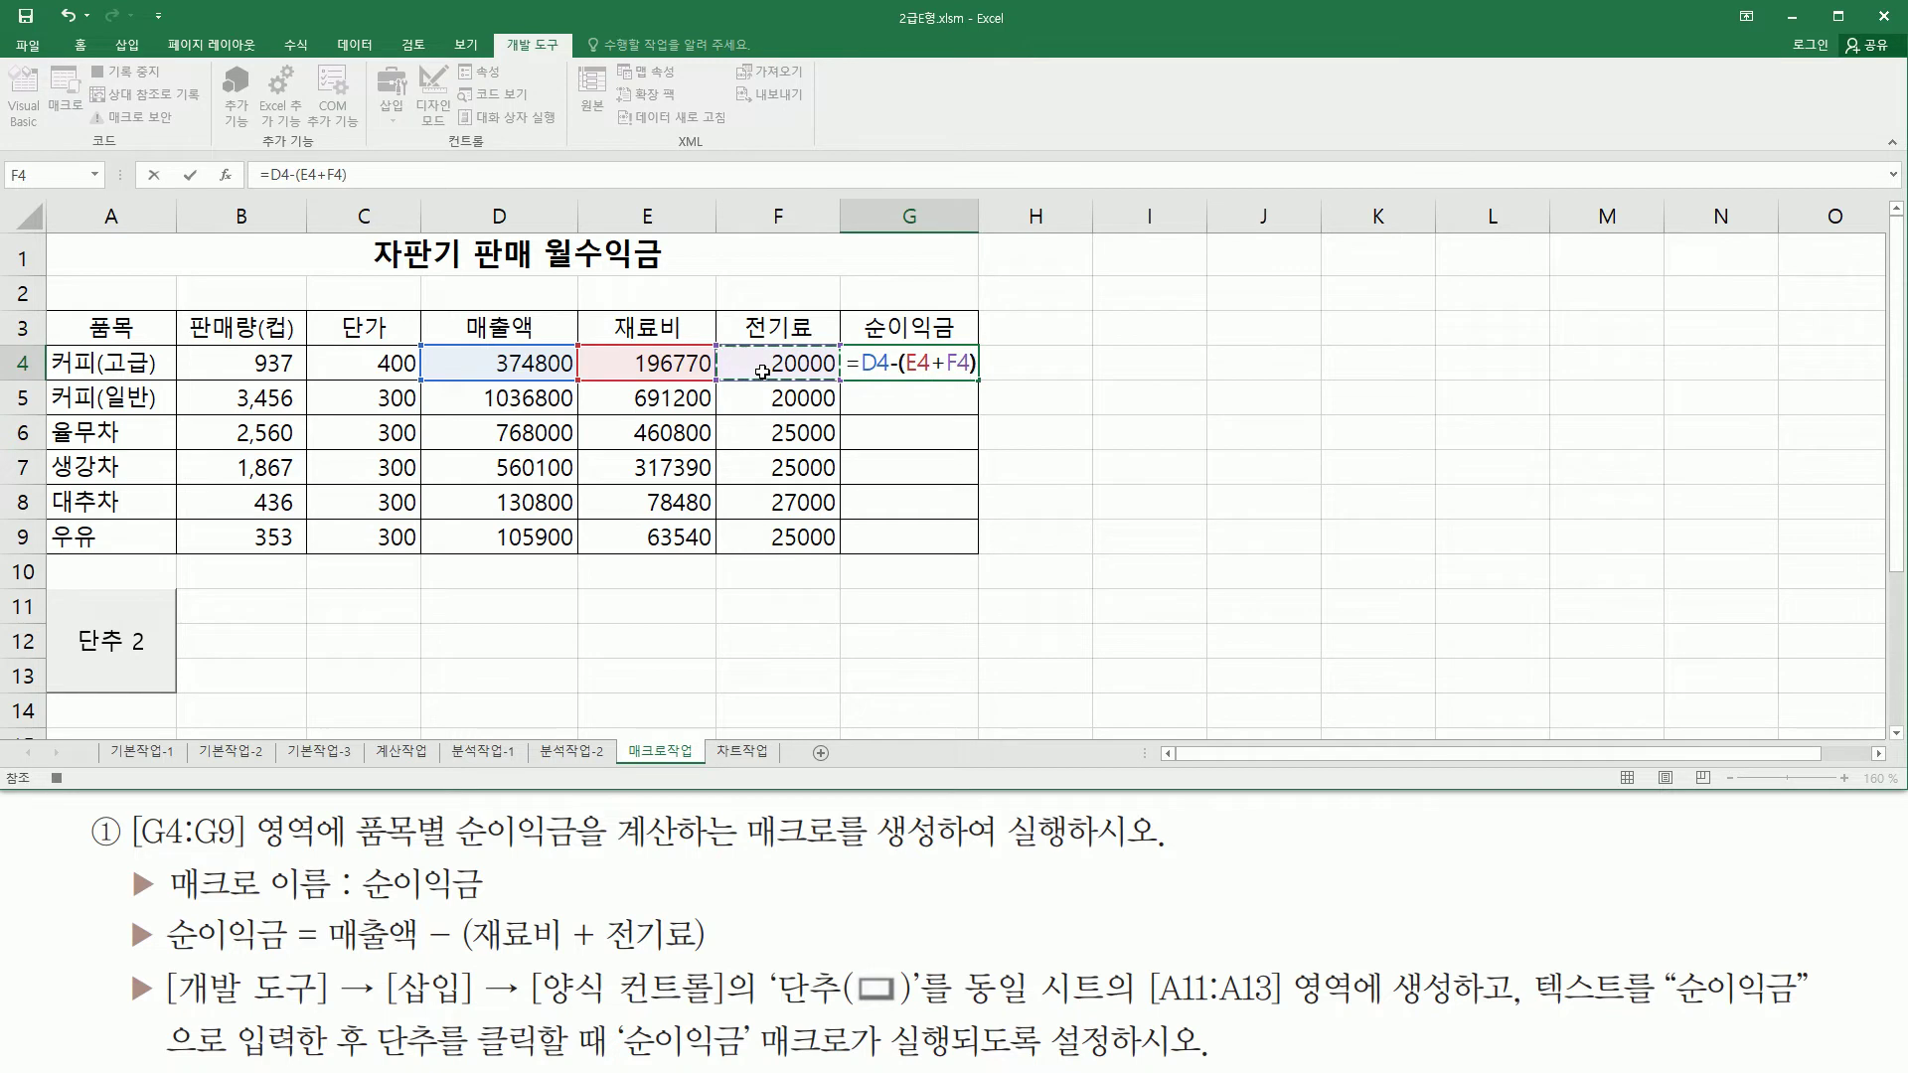
{"action": "type", "text": ")"}
{"action": "left_click_drag", "start_coordinate": [322, 954], "coordinate": [716, 954]}
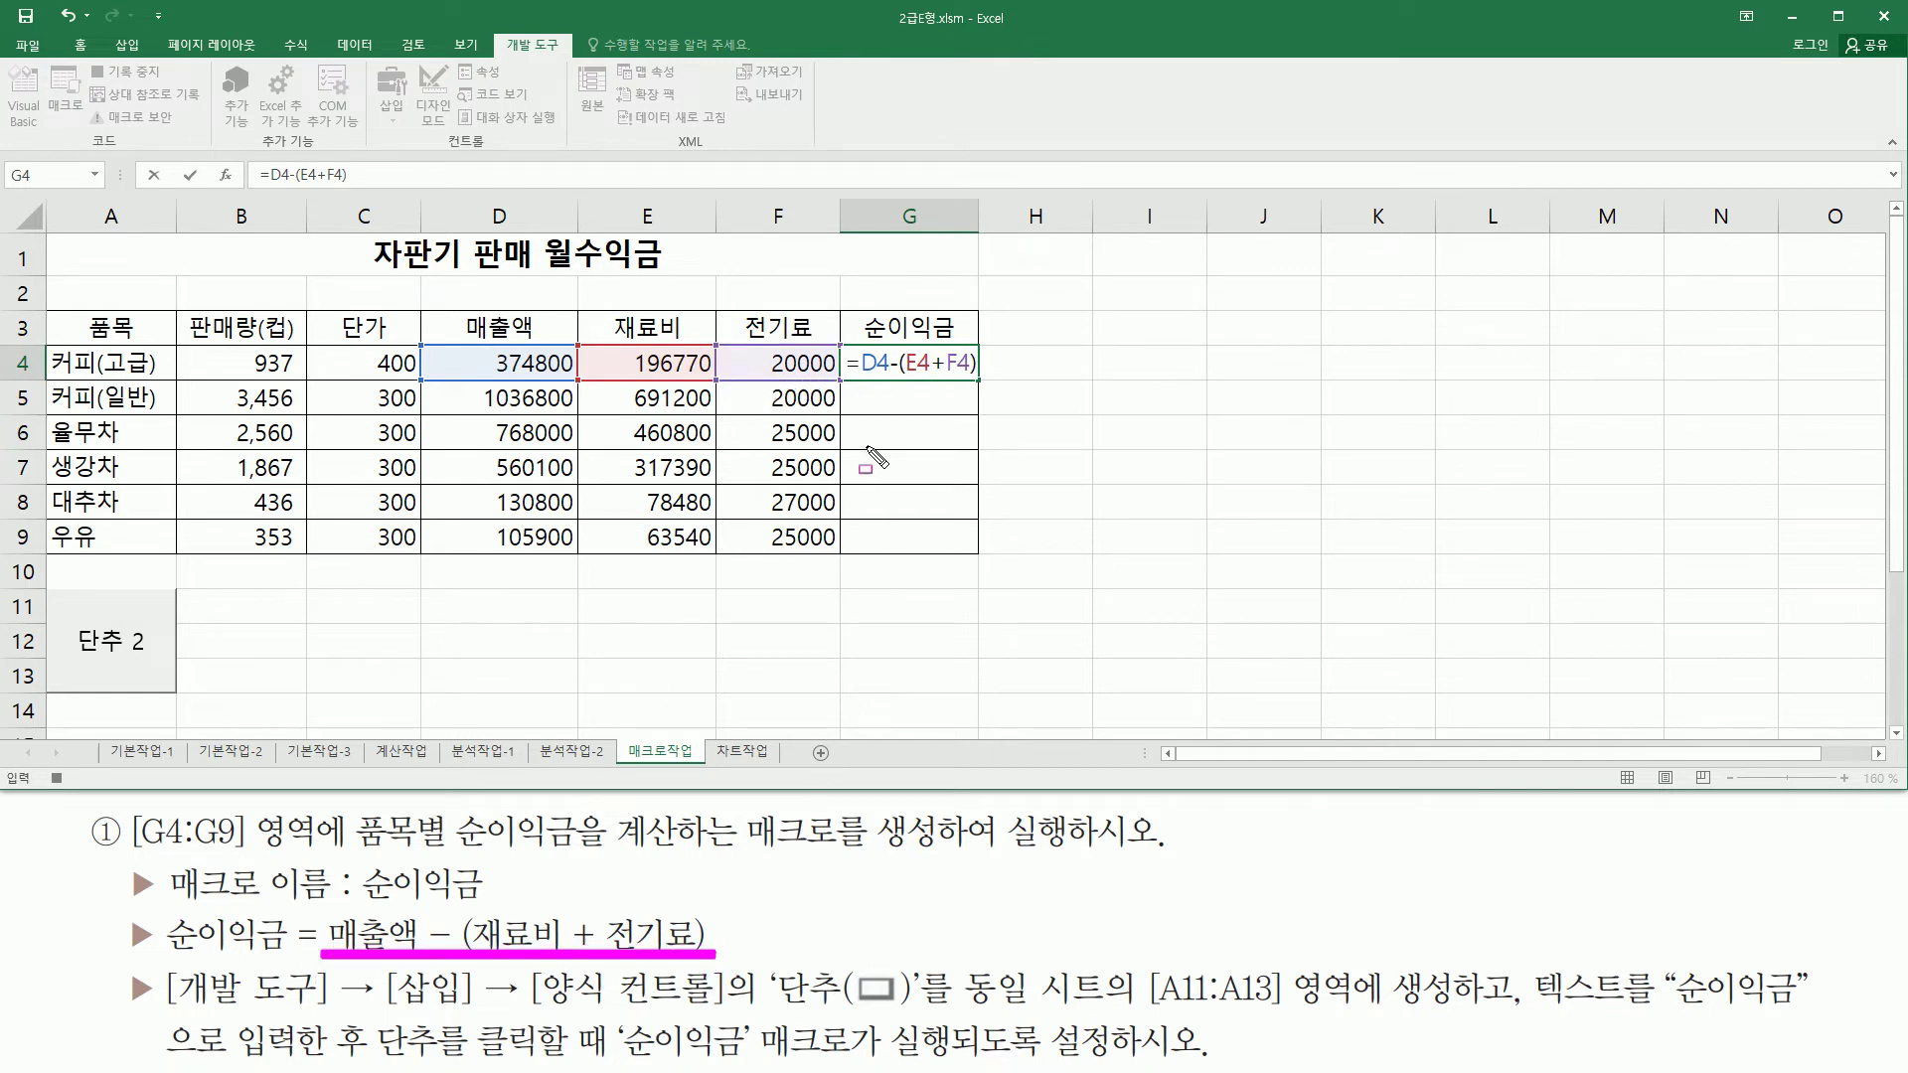
{"action": "left_click_drag", "start_coordinate": [847, 379], "coordinate": [981, 379]}
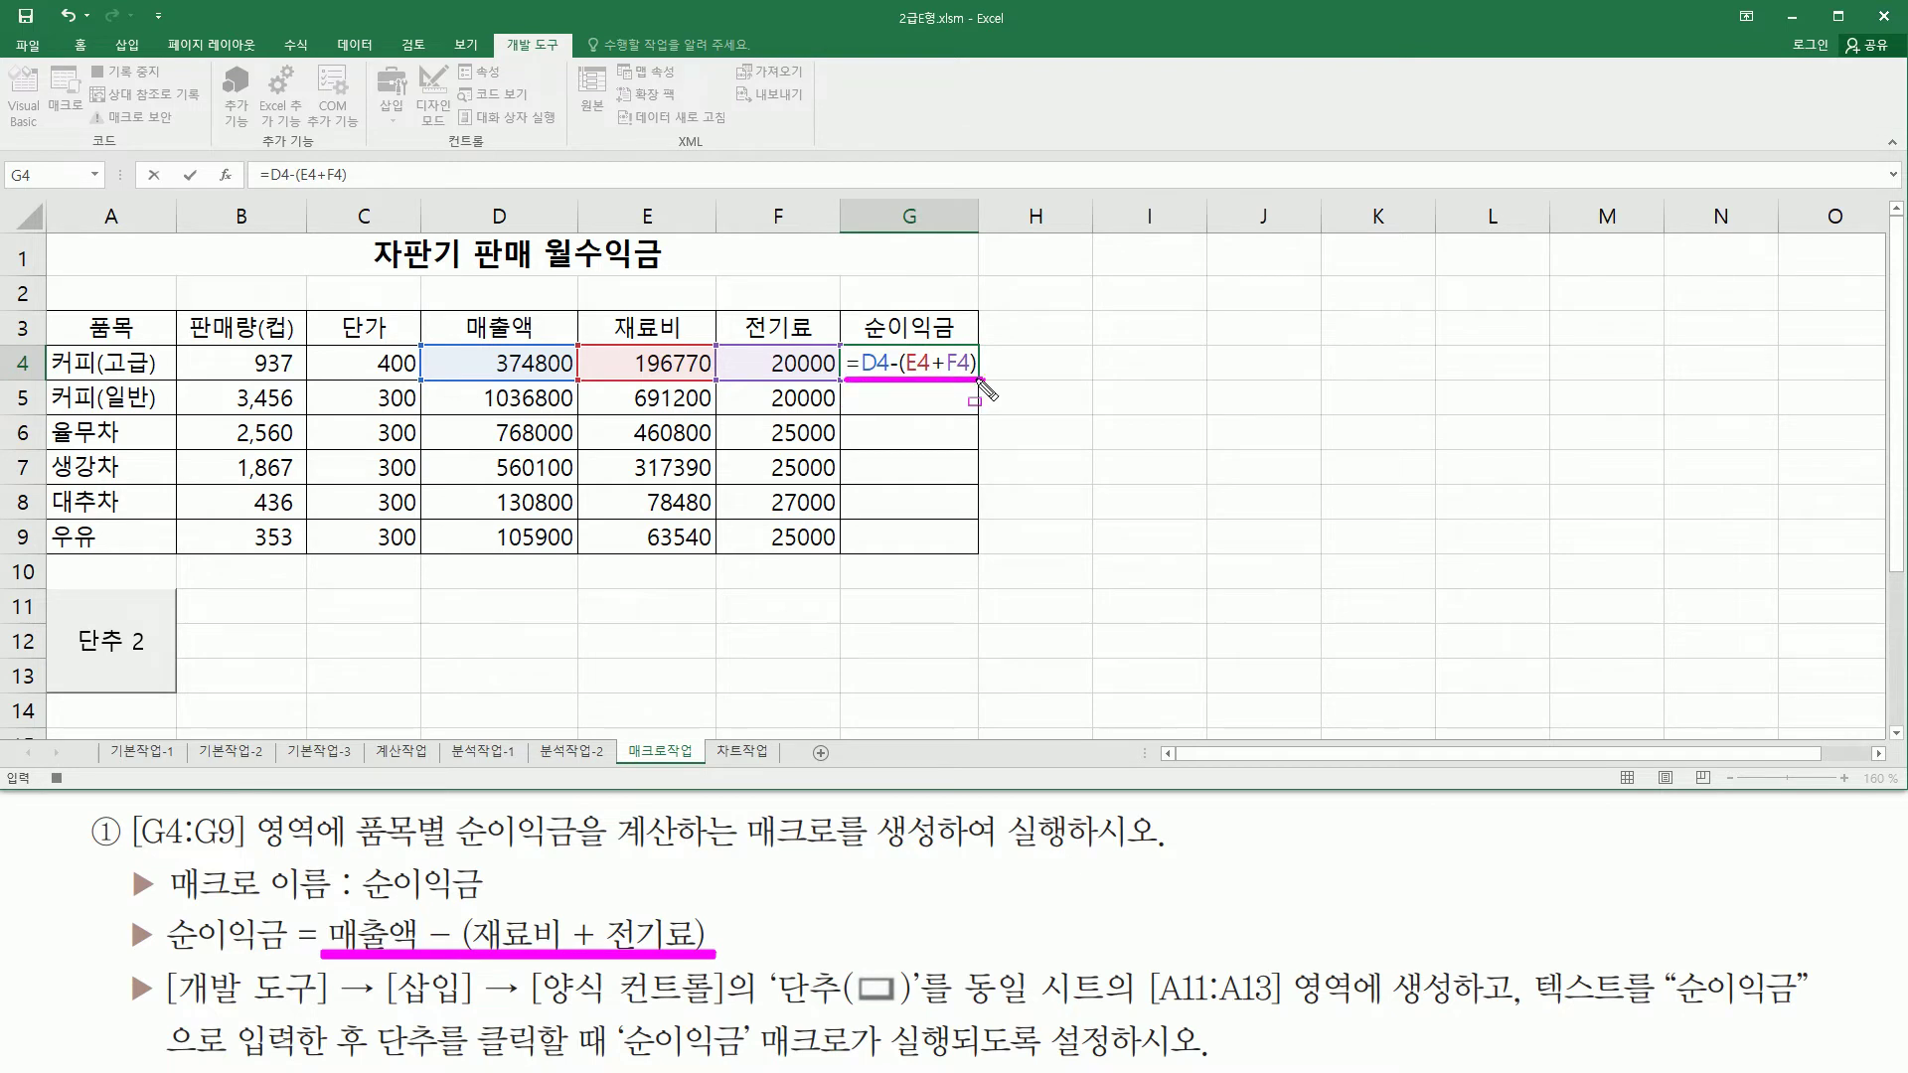
{"action": "key", "text": "Return"}
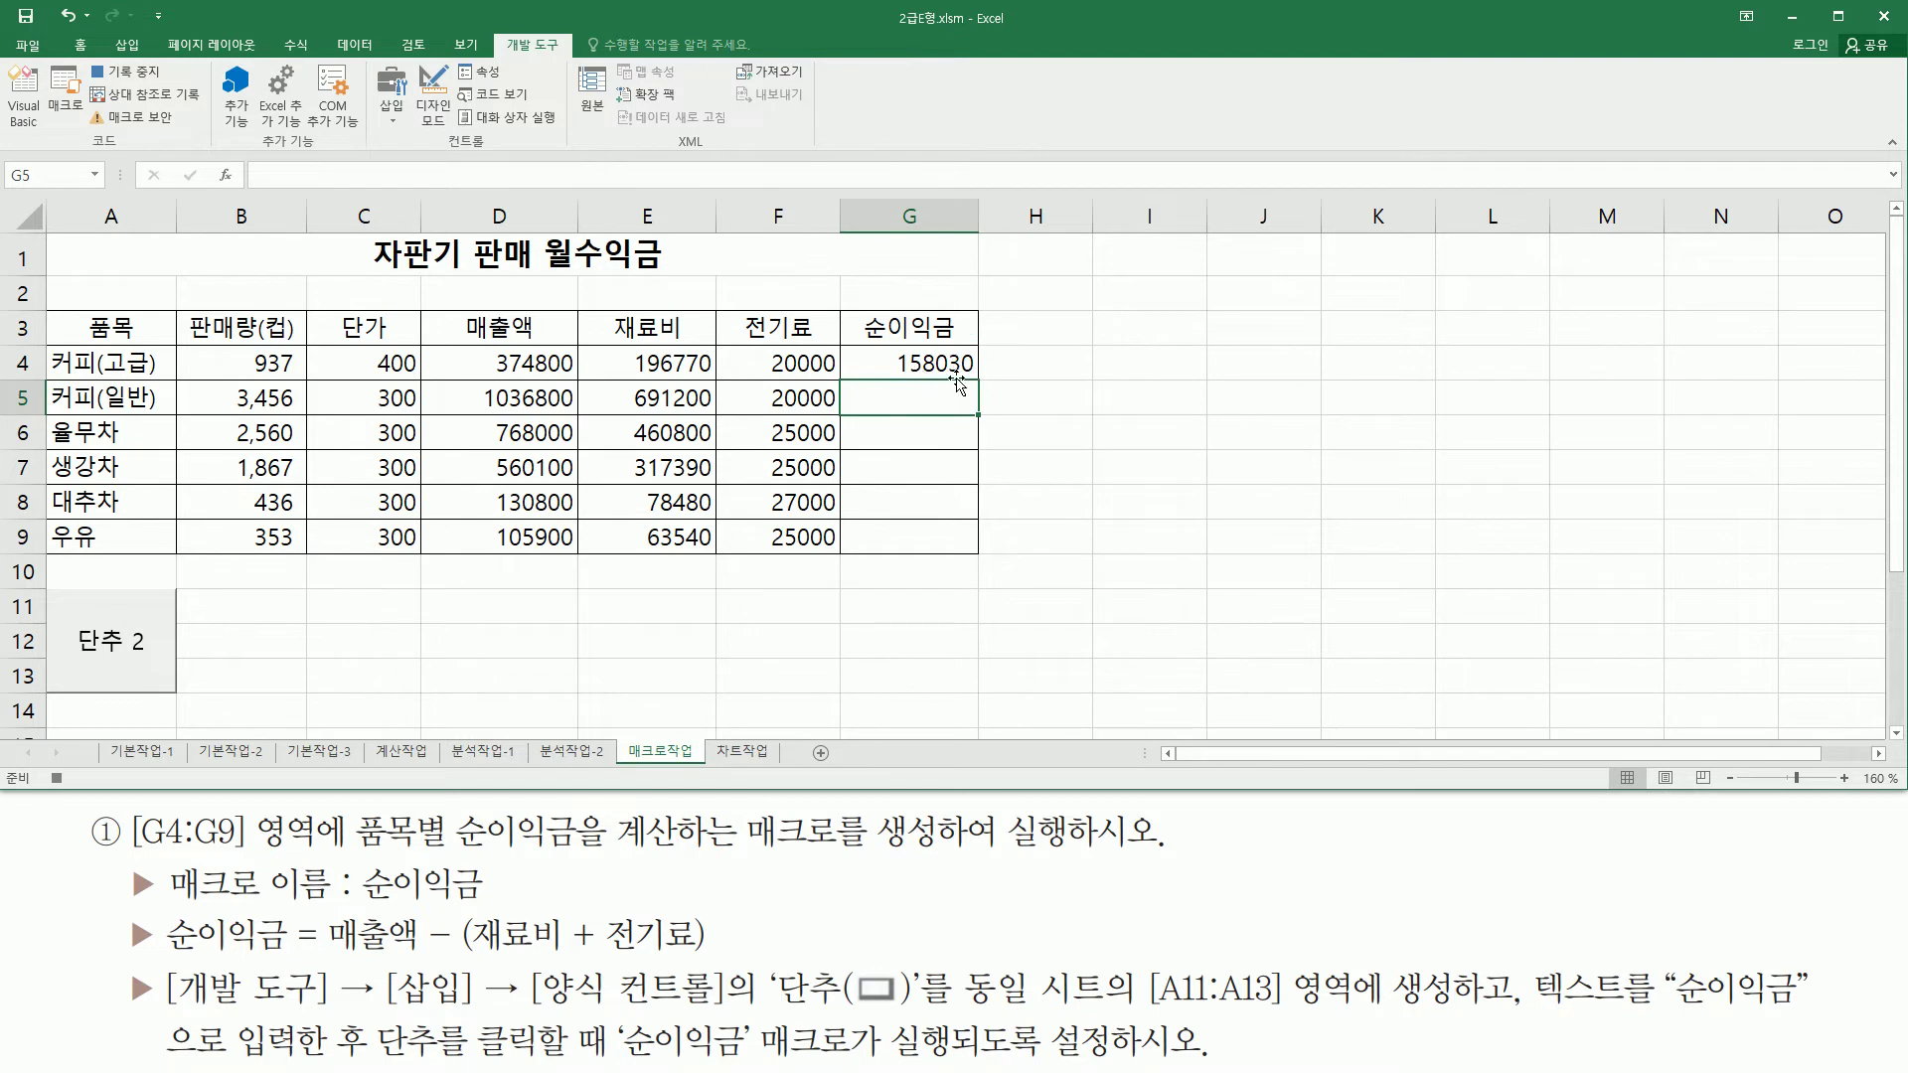
Step: Fill the net profit formula from G4 down to G9 and stop recording the macro
{"action": "left_click", "coordinate": [959, 367]}
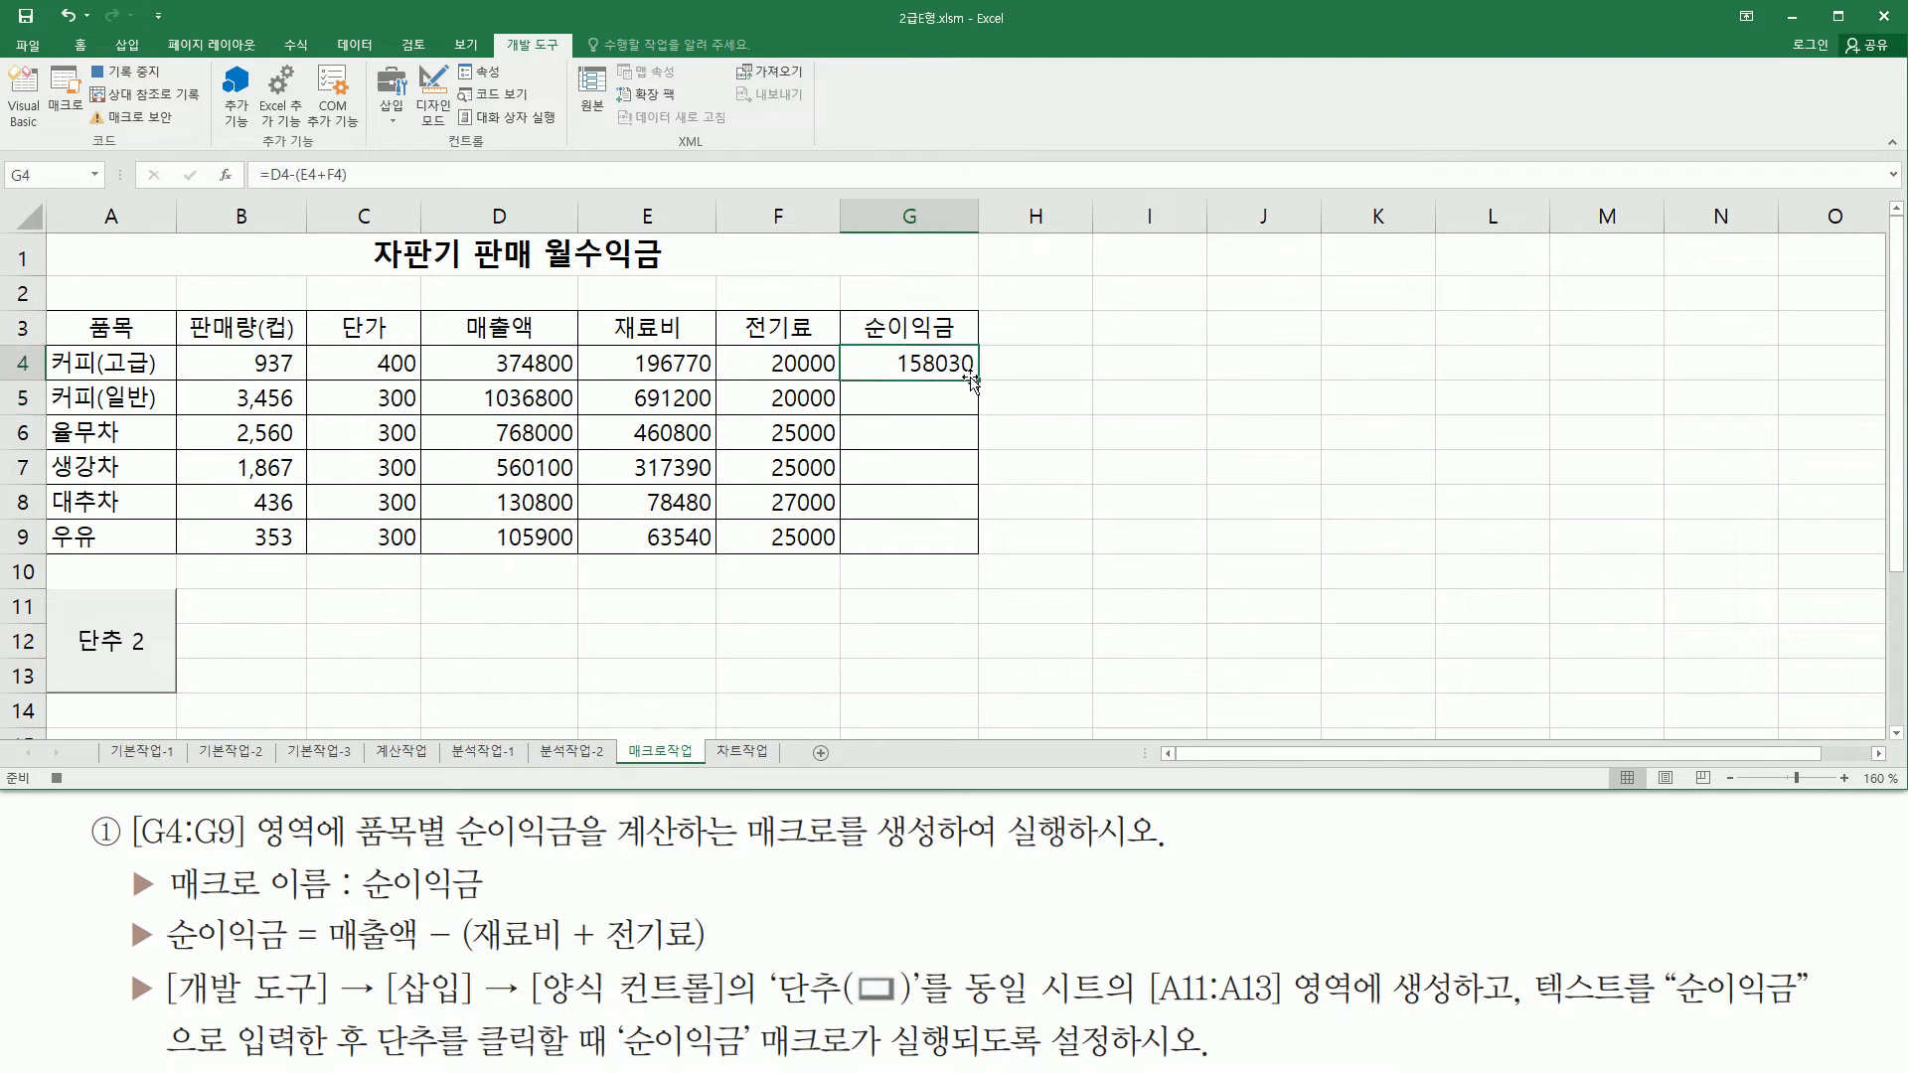
{"action": "left_click_drag", "start_coordinate": [979, 378], "coordinate": [982, 546]}
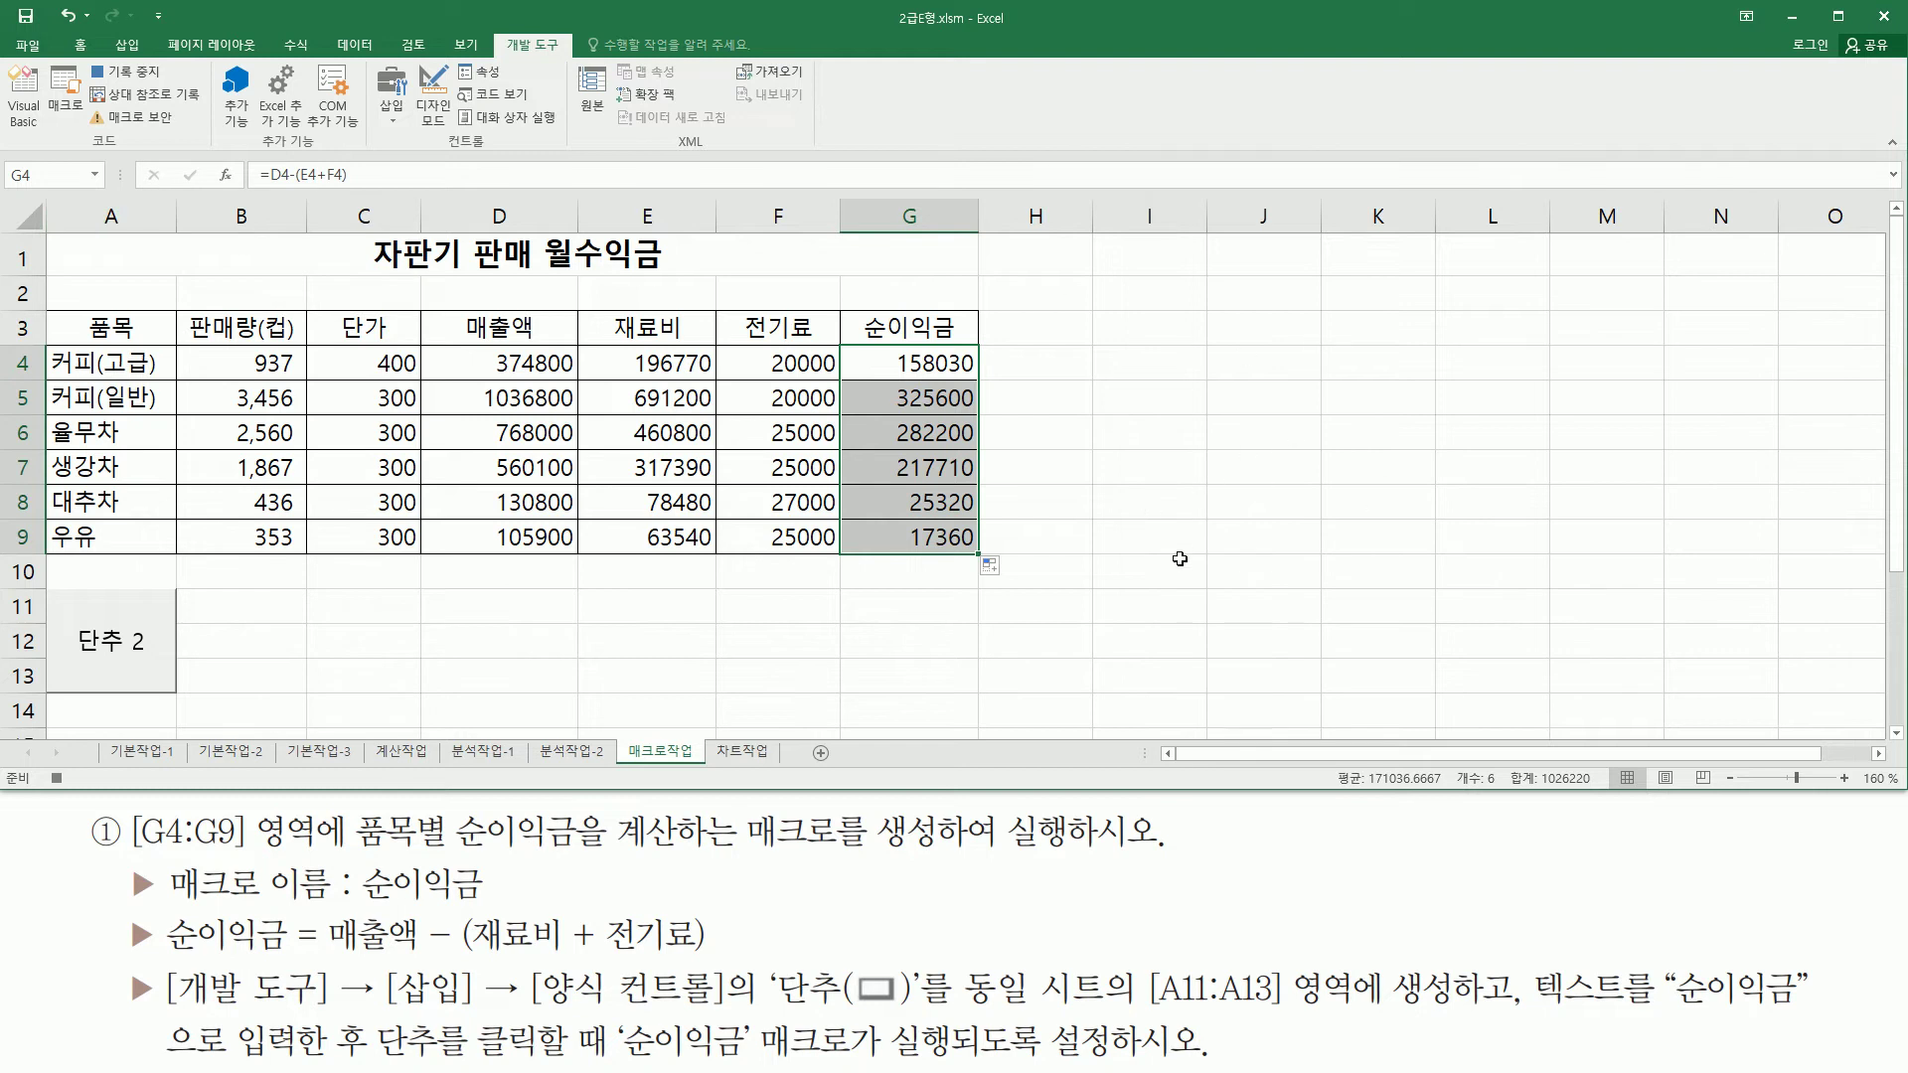
{"action": "left_click", "coordinate": [1142, 474]}
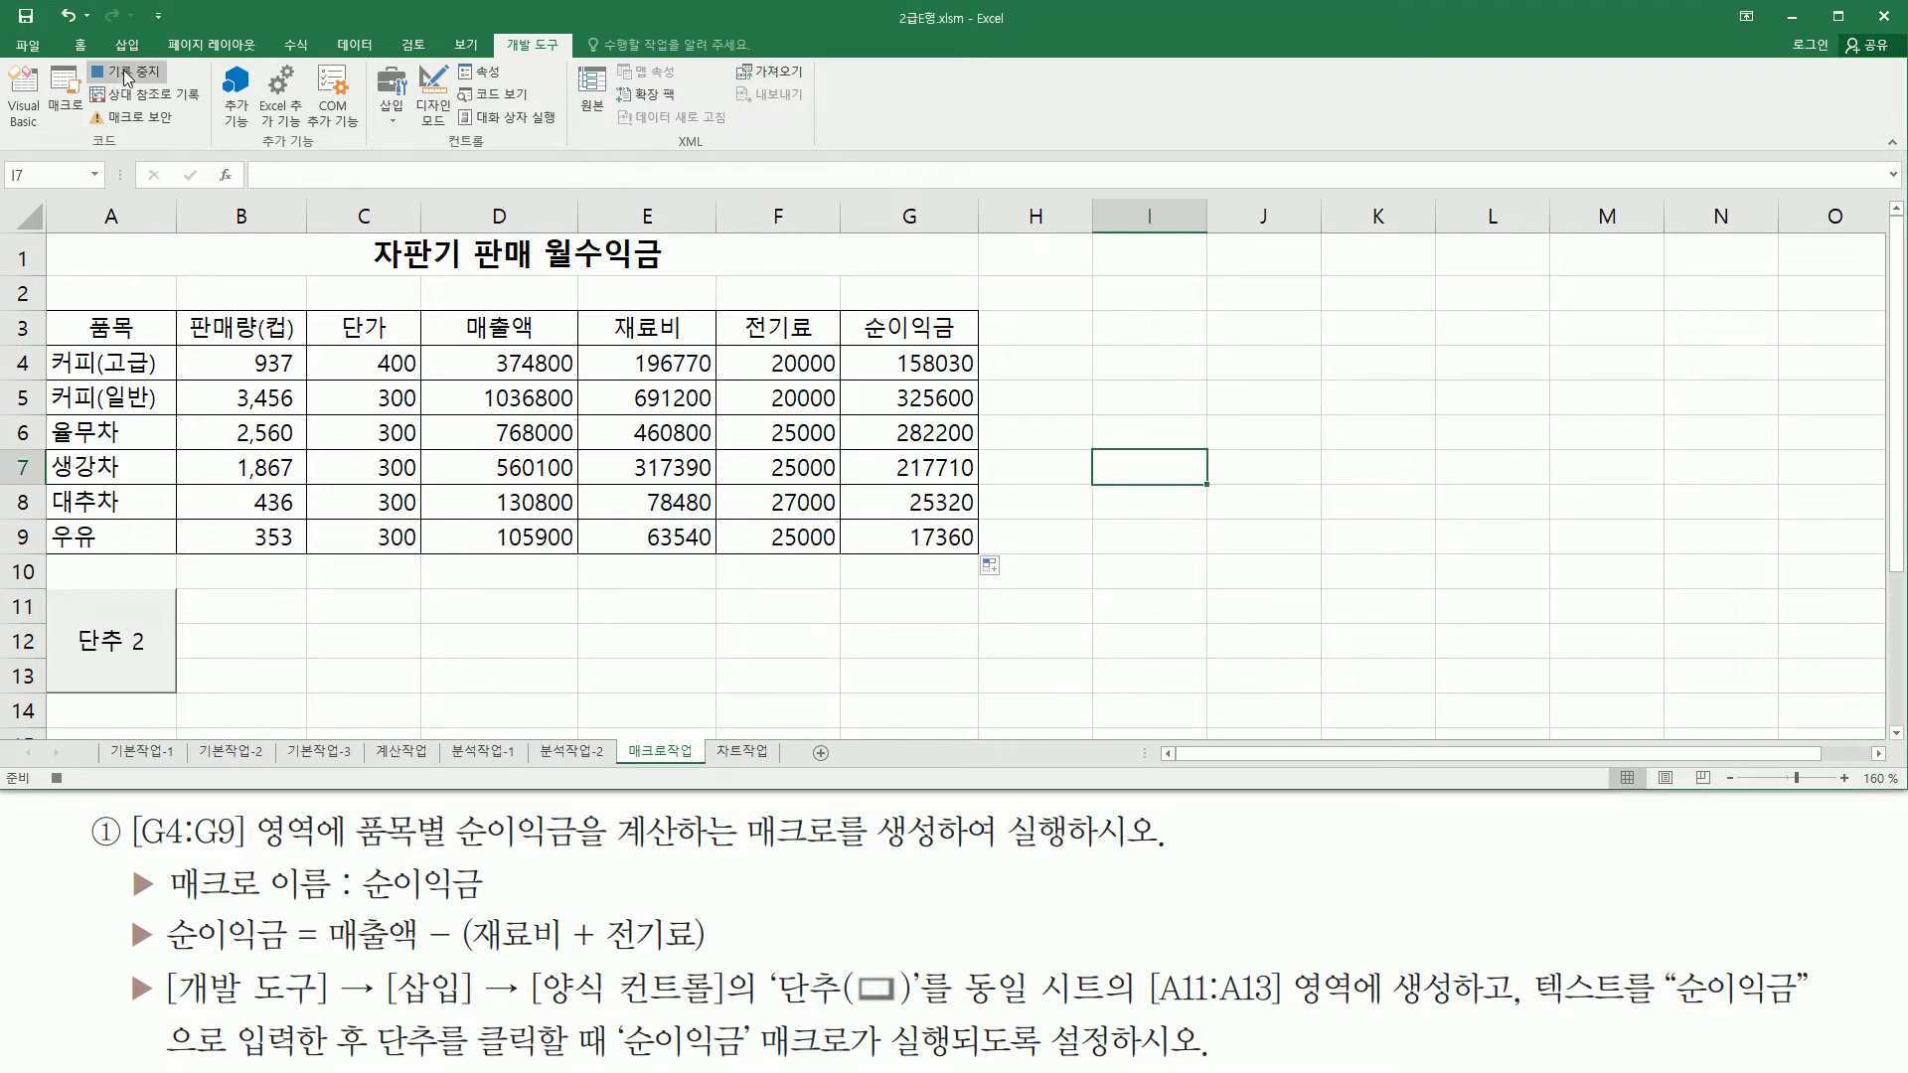
{"action": "left_click", "coordinate": [127, 78]}
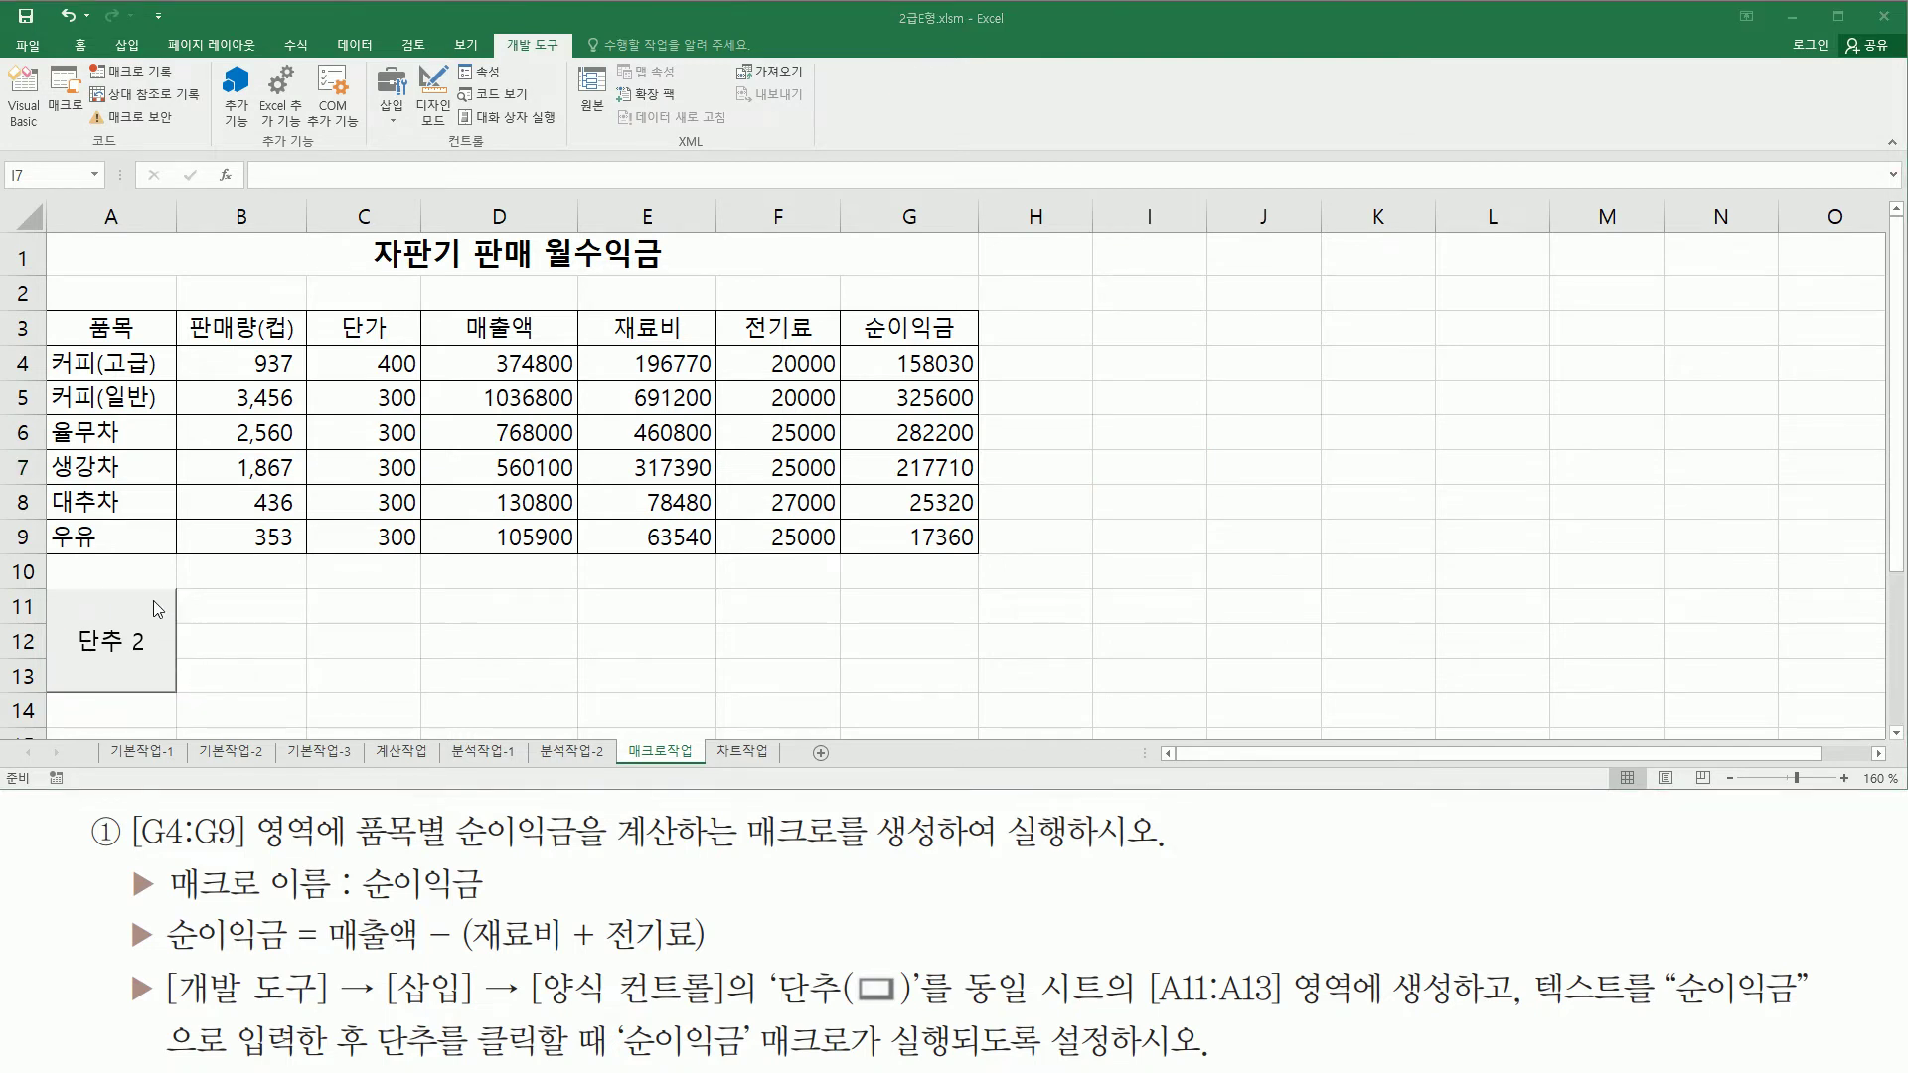
Step: Change the text of the button over A11:A13 to 순이익금
{"action": "left_click", "coordinate": [118, 606]}
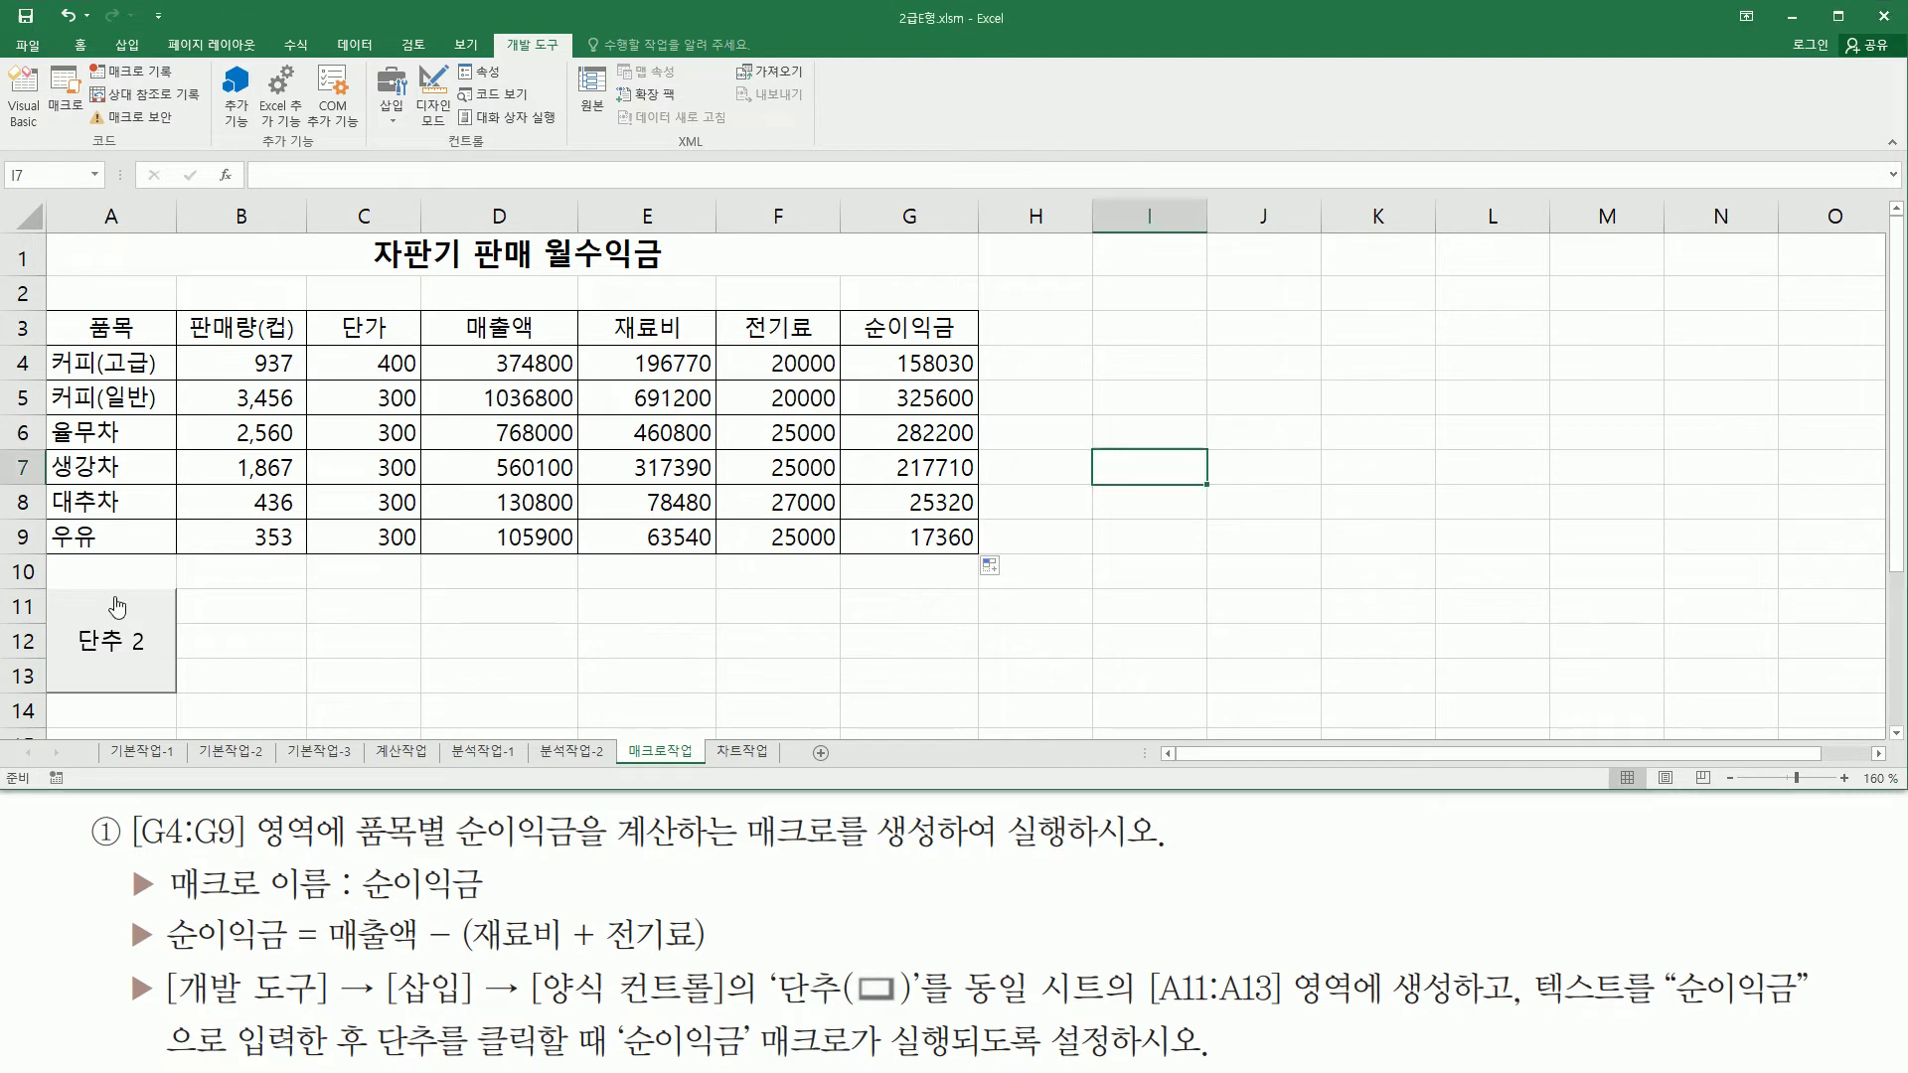
{"action": "right_click", "coordinate": [118, 606]}
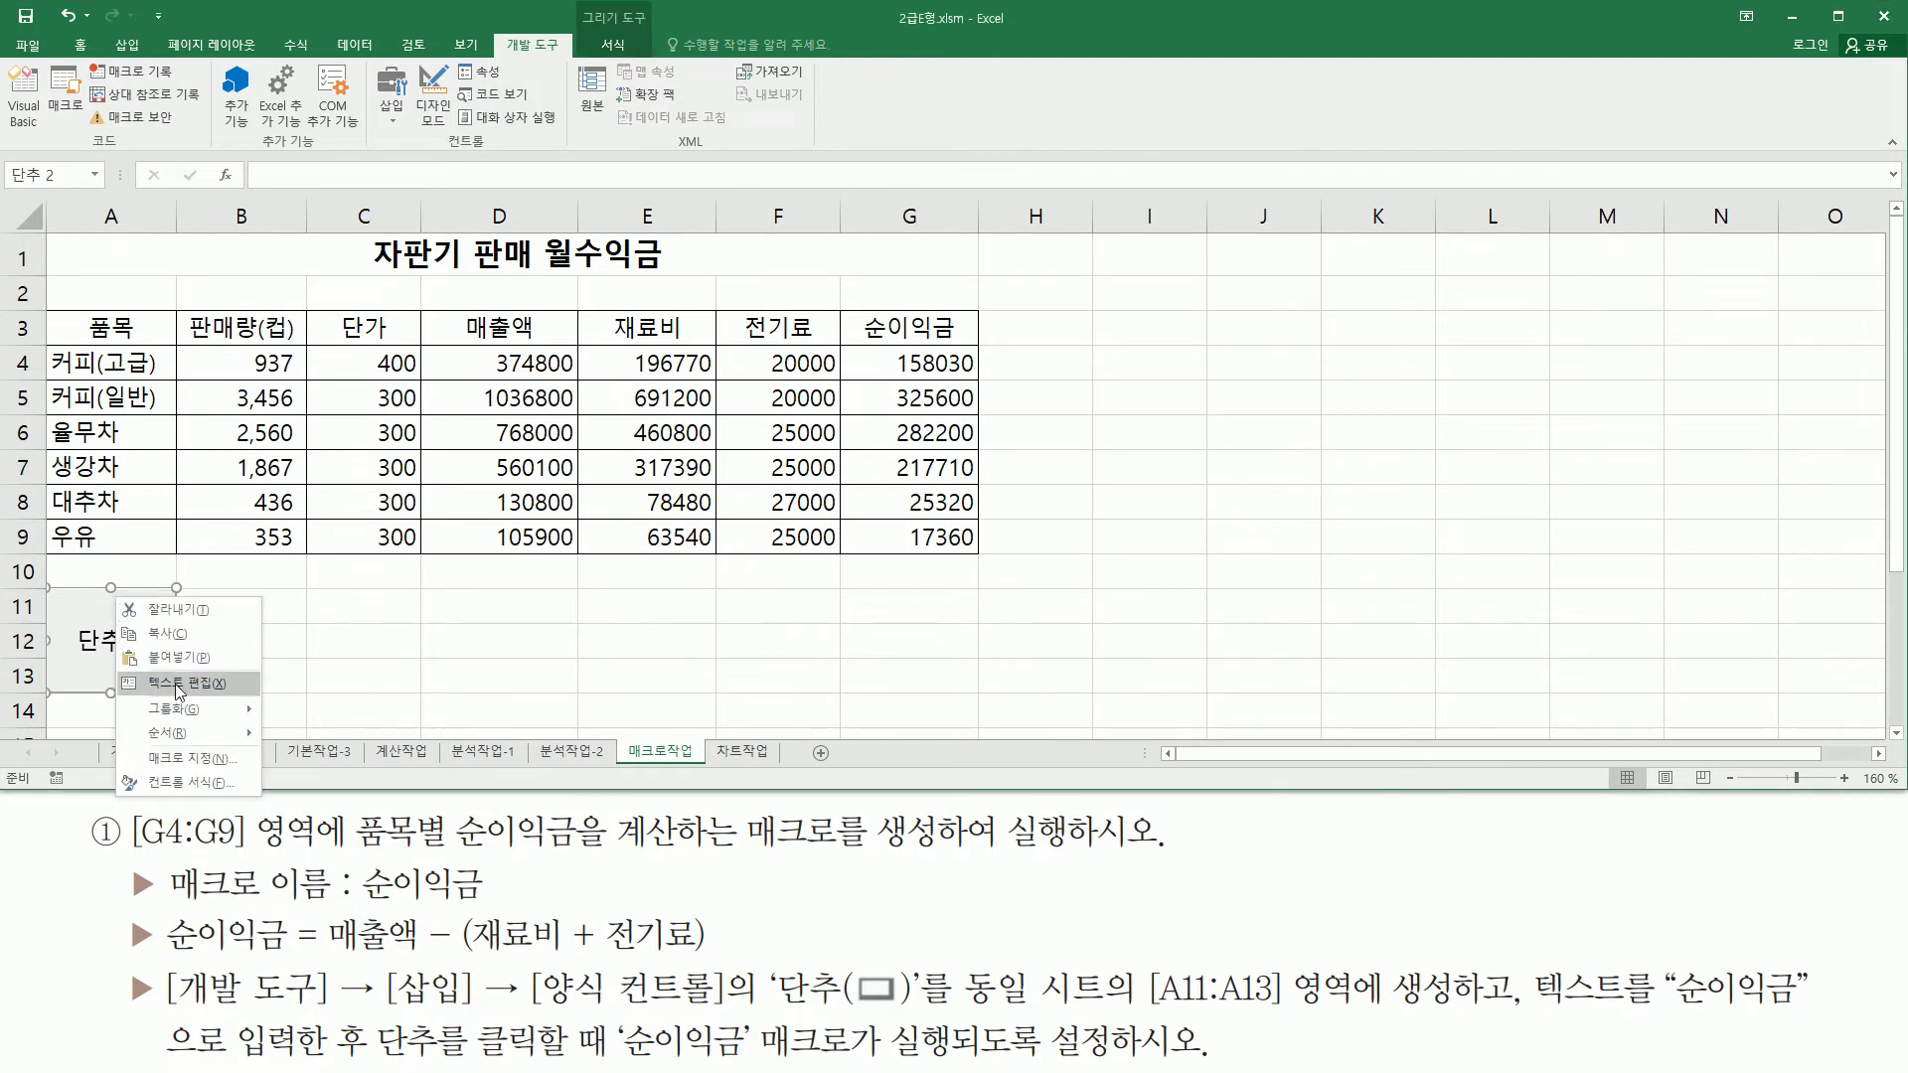
{"action": "left_click", "coordinate": [175, 684]}
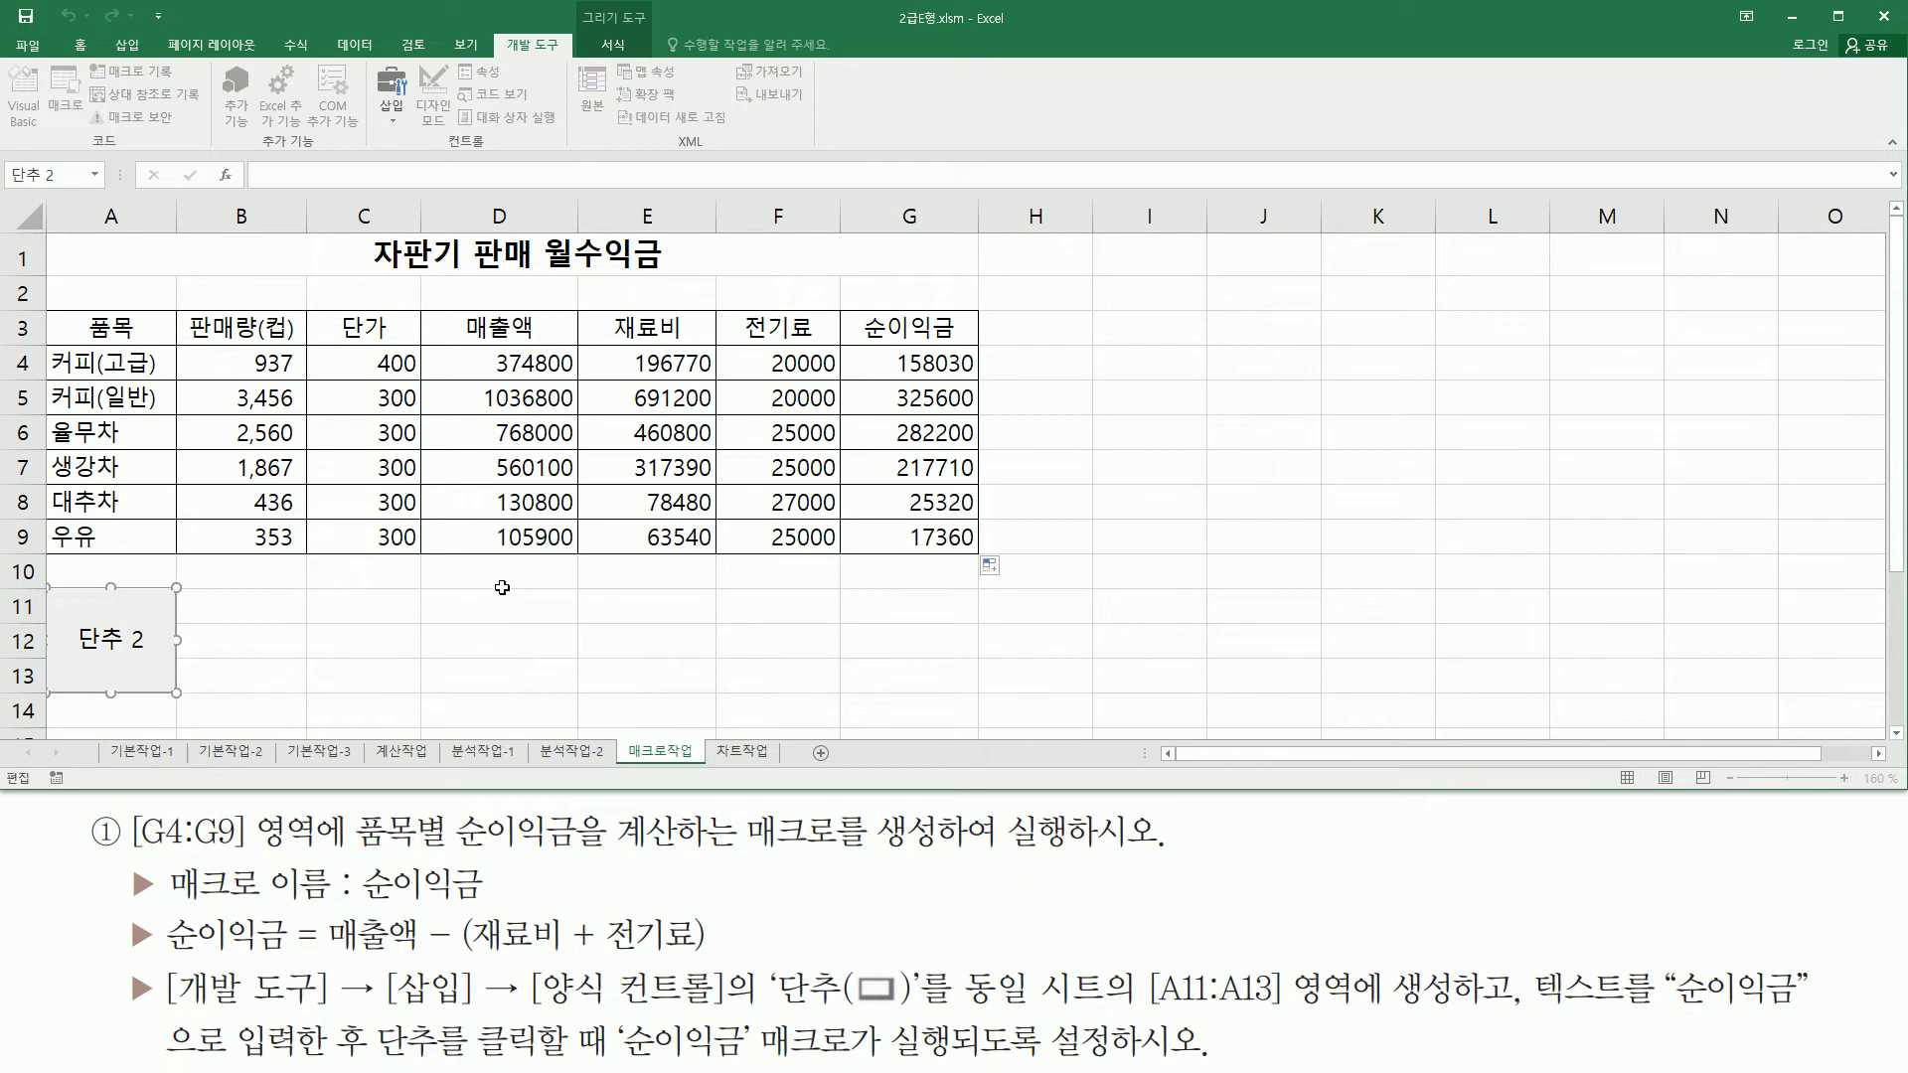
{"action": "key", "text": "Delete"}
{"action": "key", "text": "Delete"}
{"action": "key", "text": "Delete"}
{"action": "type", "text": "ㅅ이익그"}
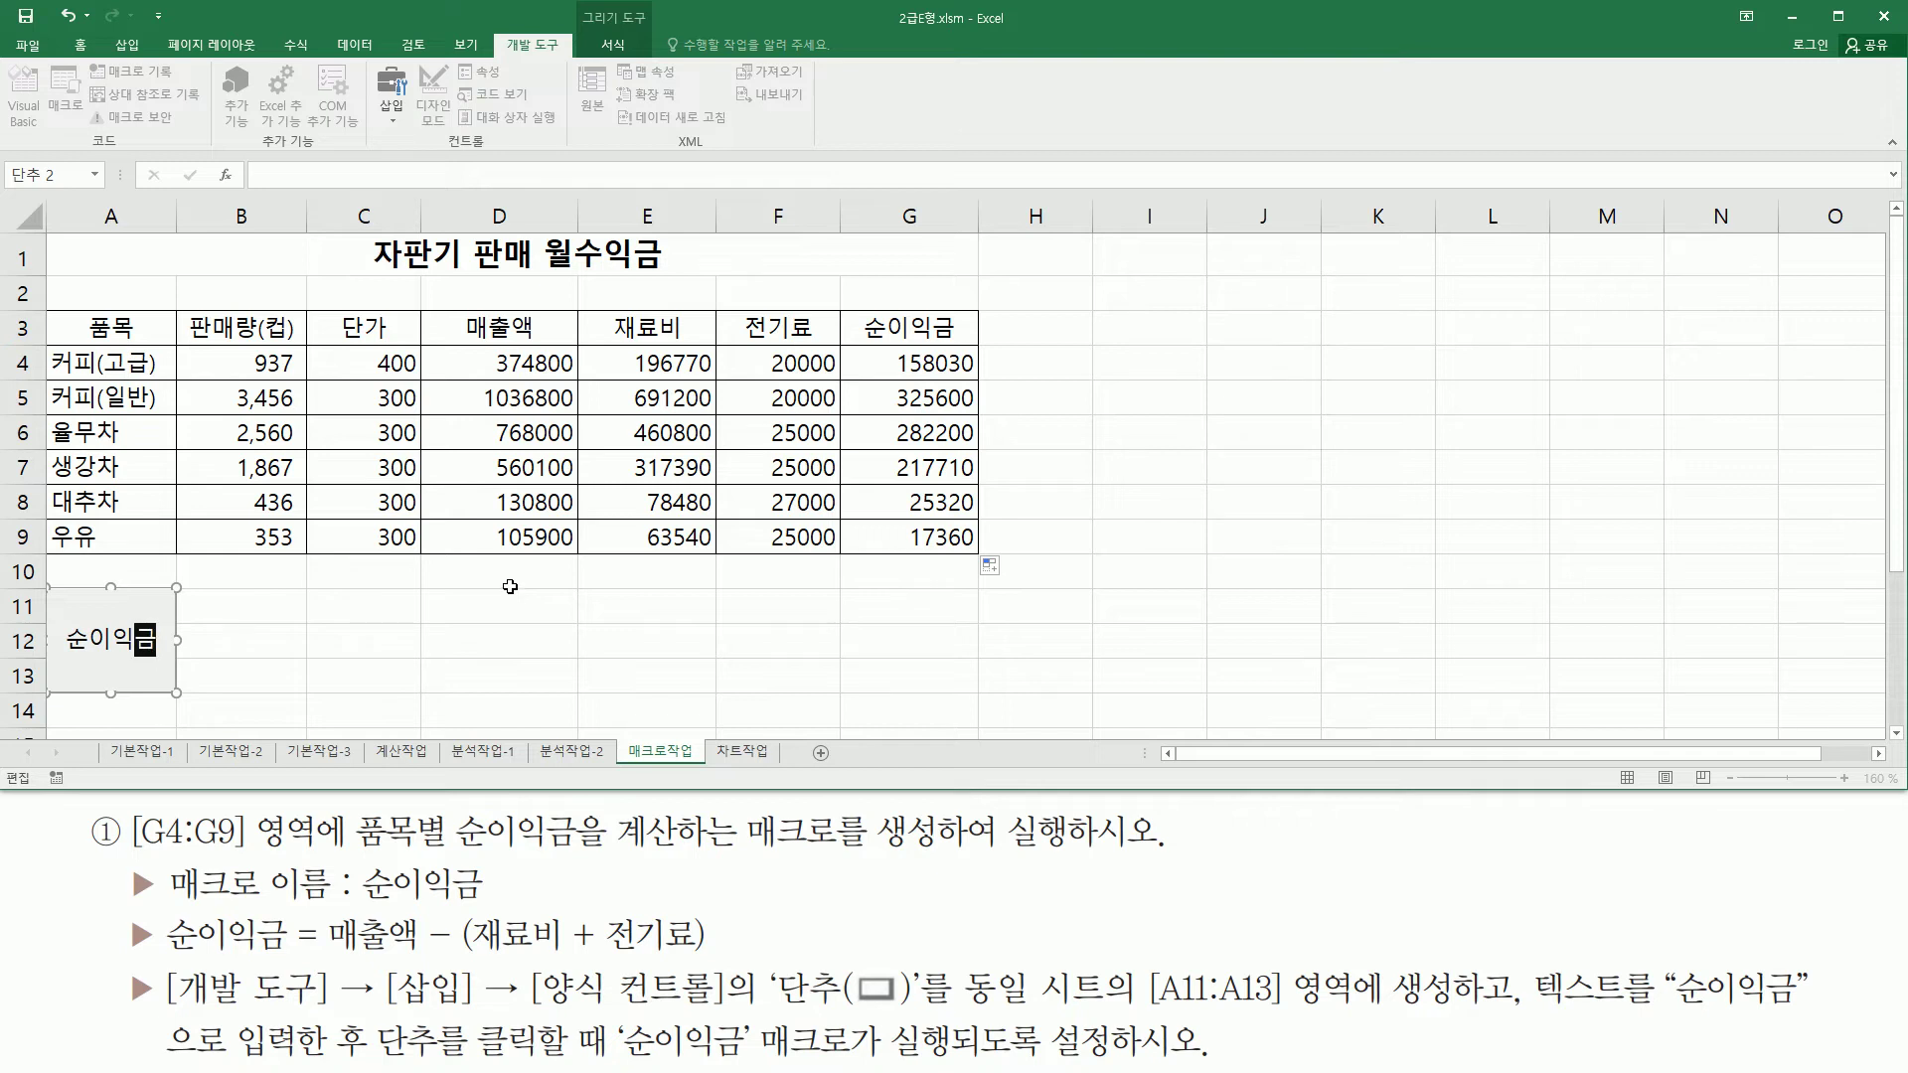
{"action": "left_click", "coordinate": [396, 578]}
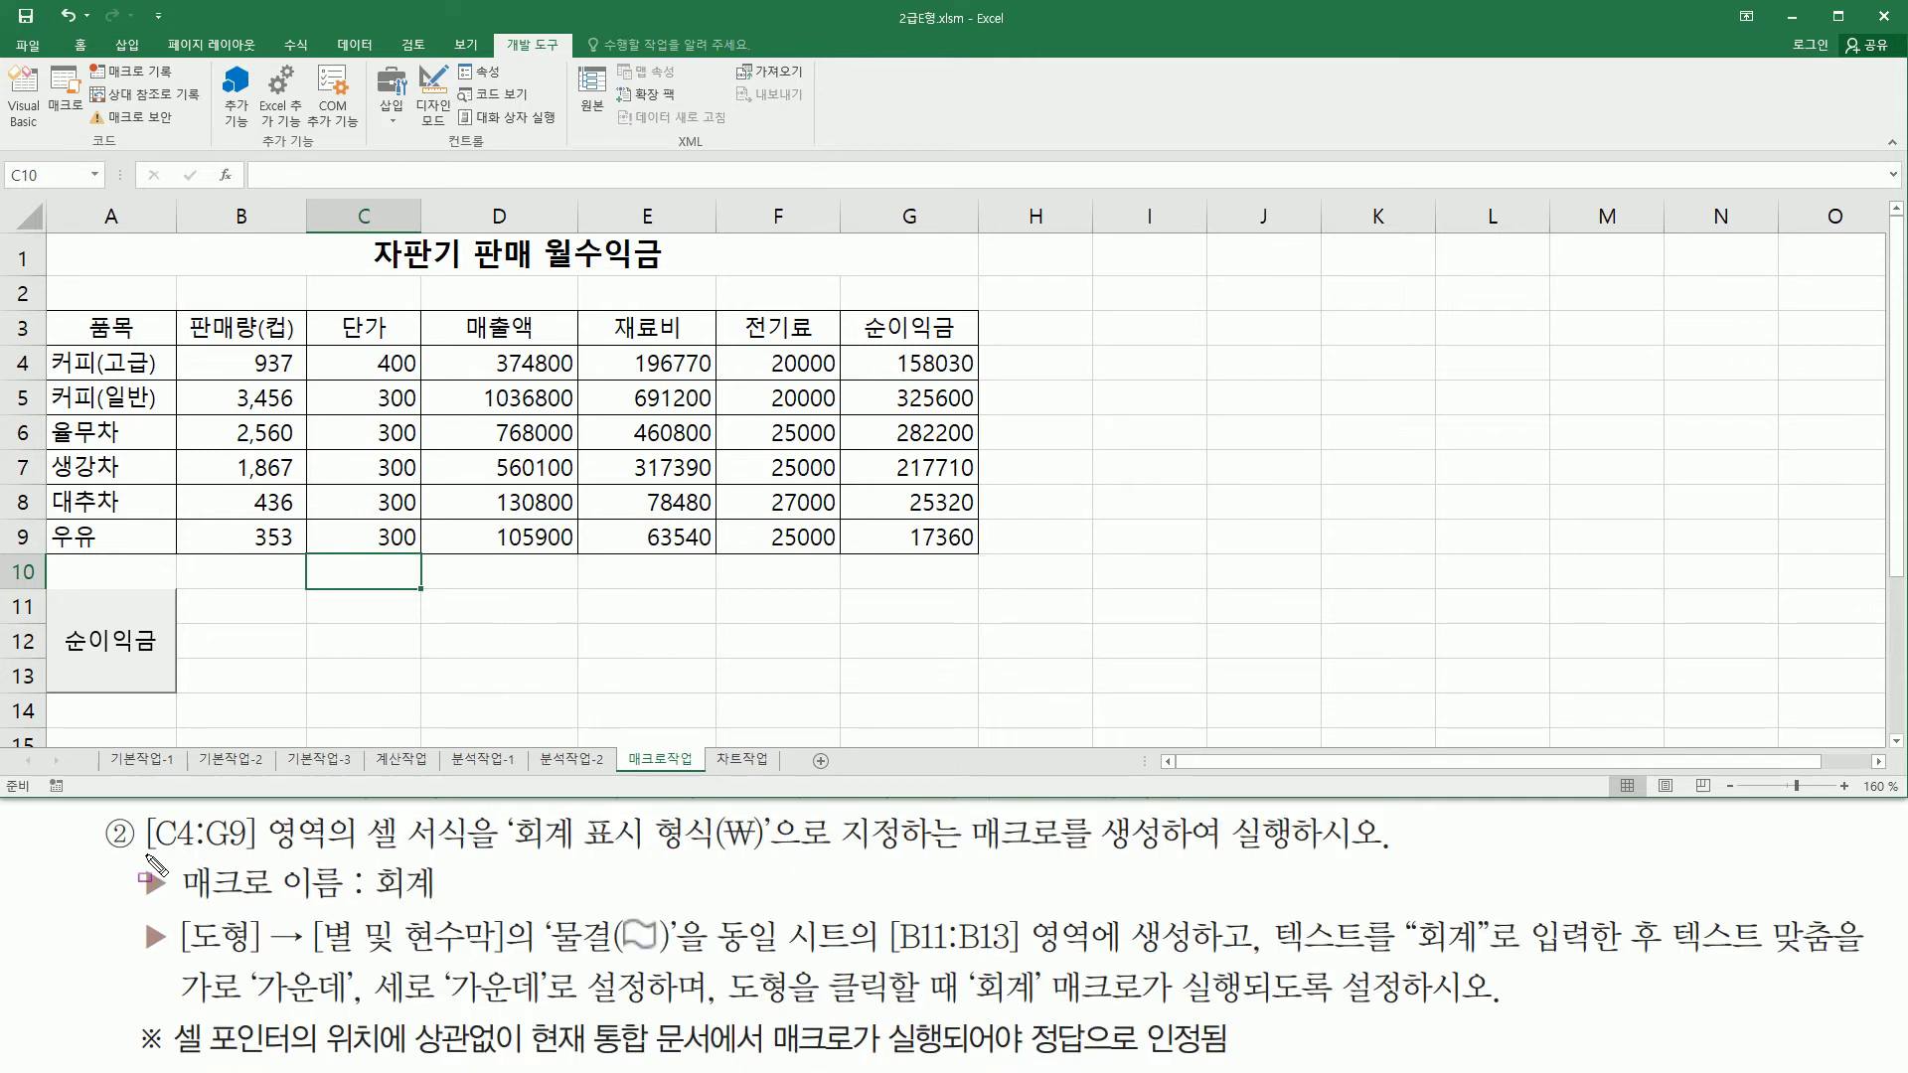
Step: Read the second macro task's requirements for the target range, number format, macro name, and the shape's type, placement, text and alignment
{"action": "left_click_drag", "start_coordinate": [149, 854], "coordinate": [360, 853]}
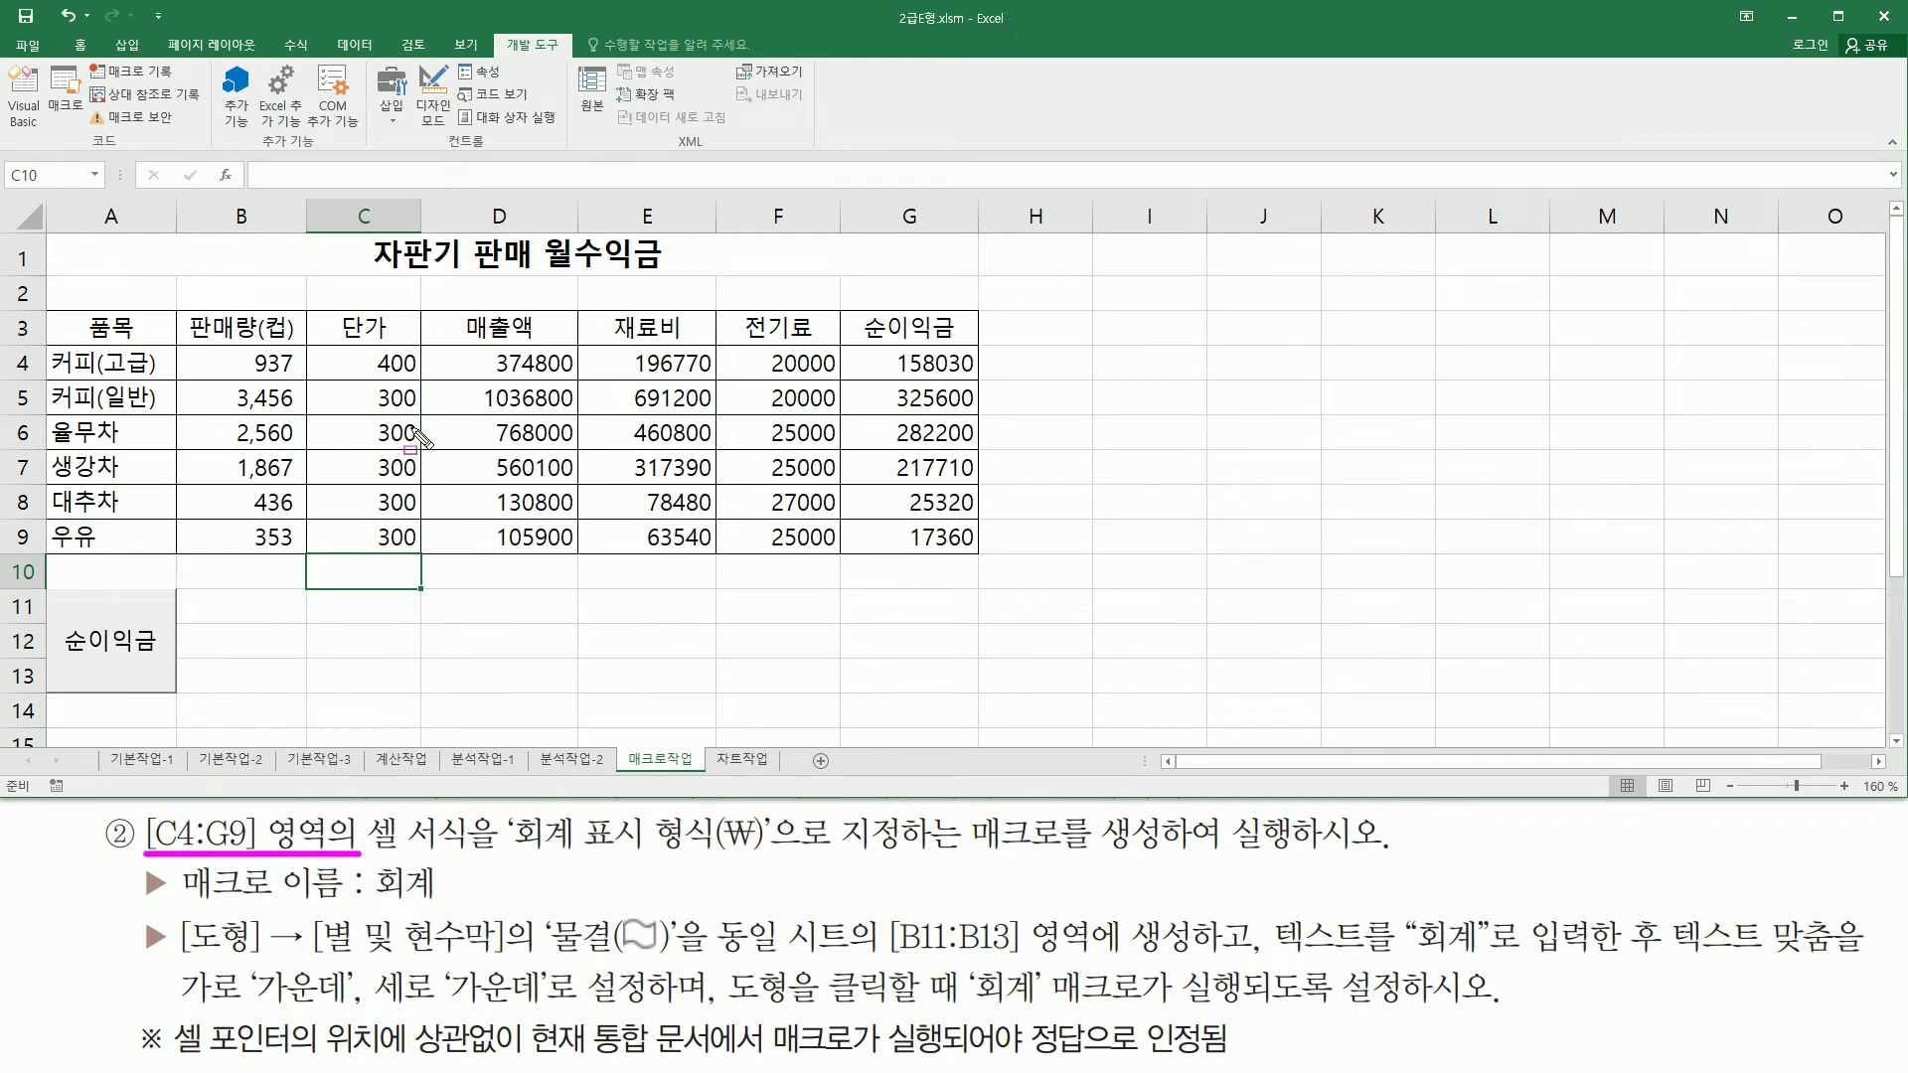
{"action": "mouse_move", "coordinate": [332, 348]}
{"action": "left_mouse_down"}
{"action": "mouse_move", "coordinate": [417, 350]}
{"action": "mouse_move", "coordinate": [421, 375]}
{"action": "mouse_move", "coordinate": [586, 487]}
{"action": "mouse_move", "coordinate": [853, 517]}
{"action": "mouse_move", "coordinate": [971, 556]}
{"action": "left_mouse_up"}
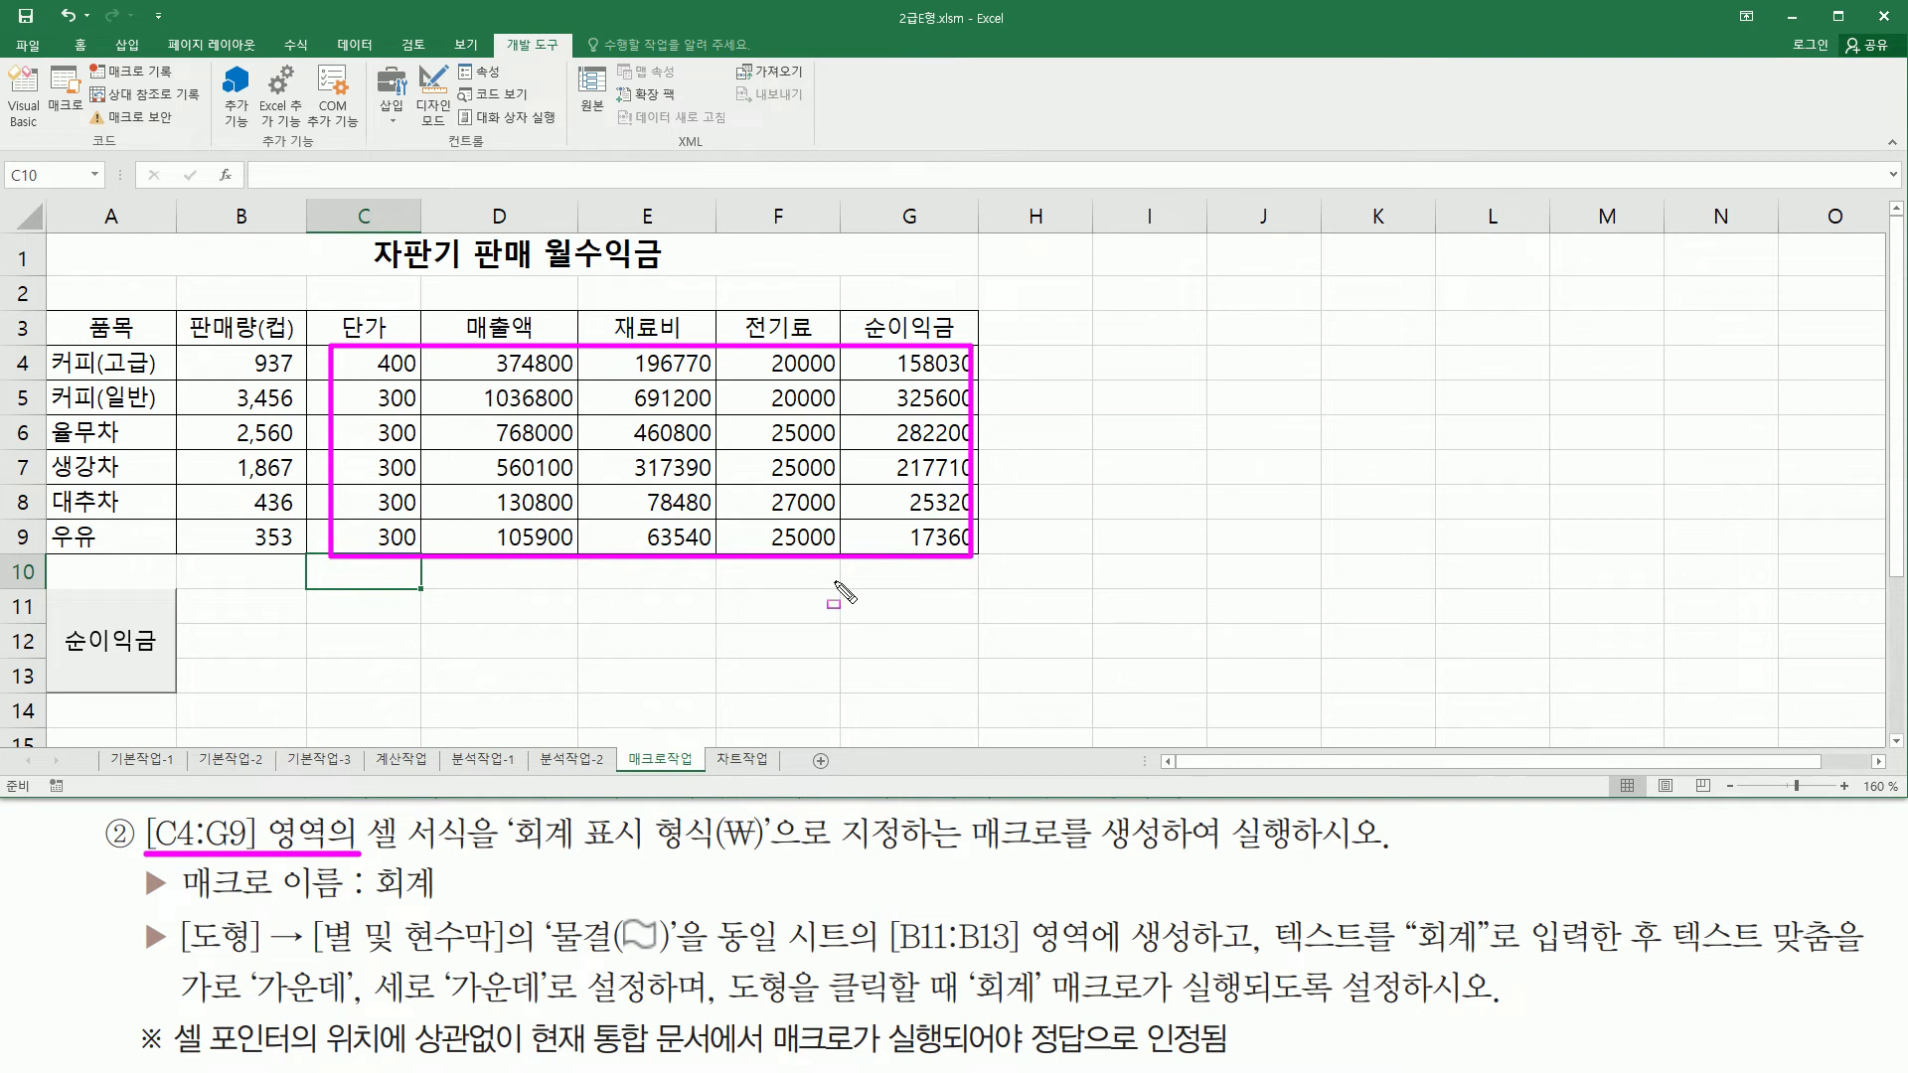
{"action": "left_click_drag", "start_coordinate": [515, 858], "coordinate": [761, 858]}
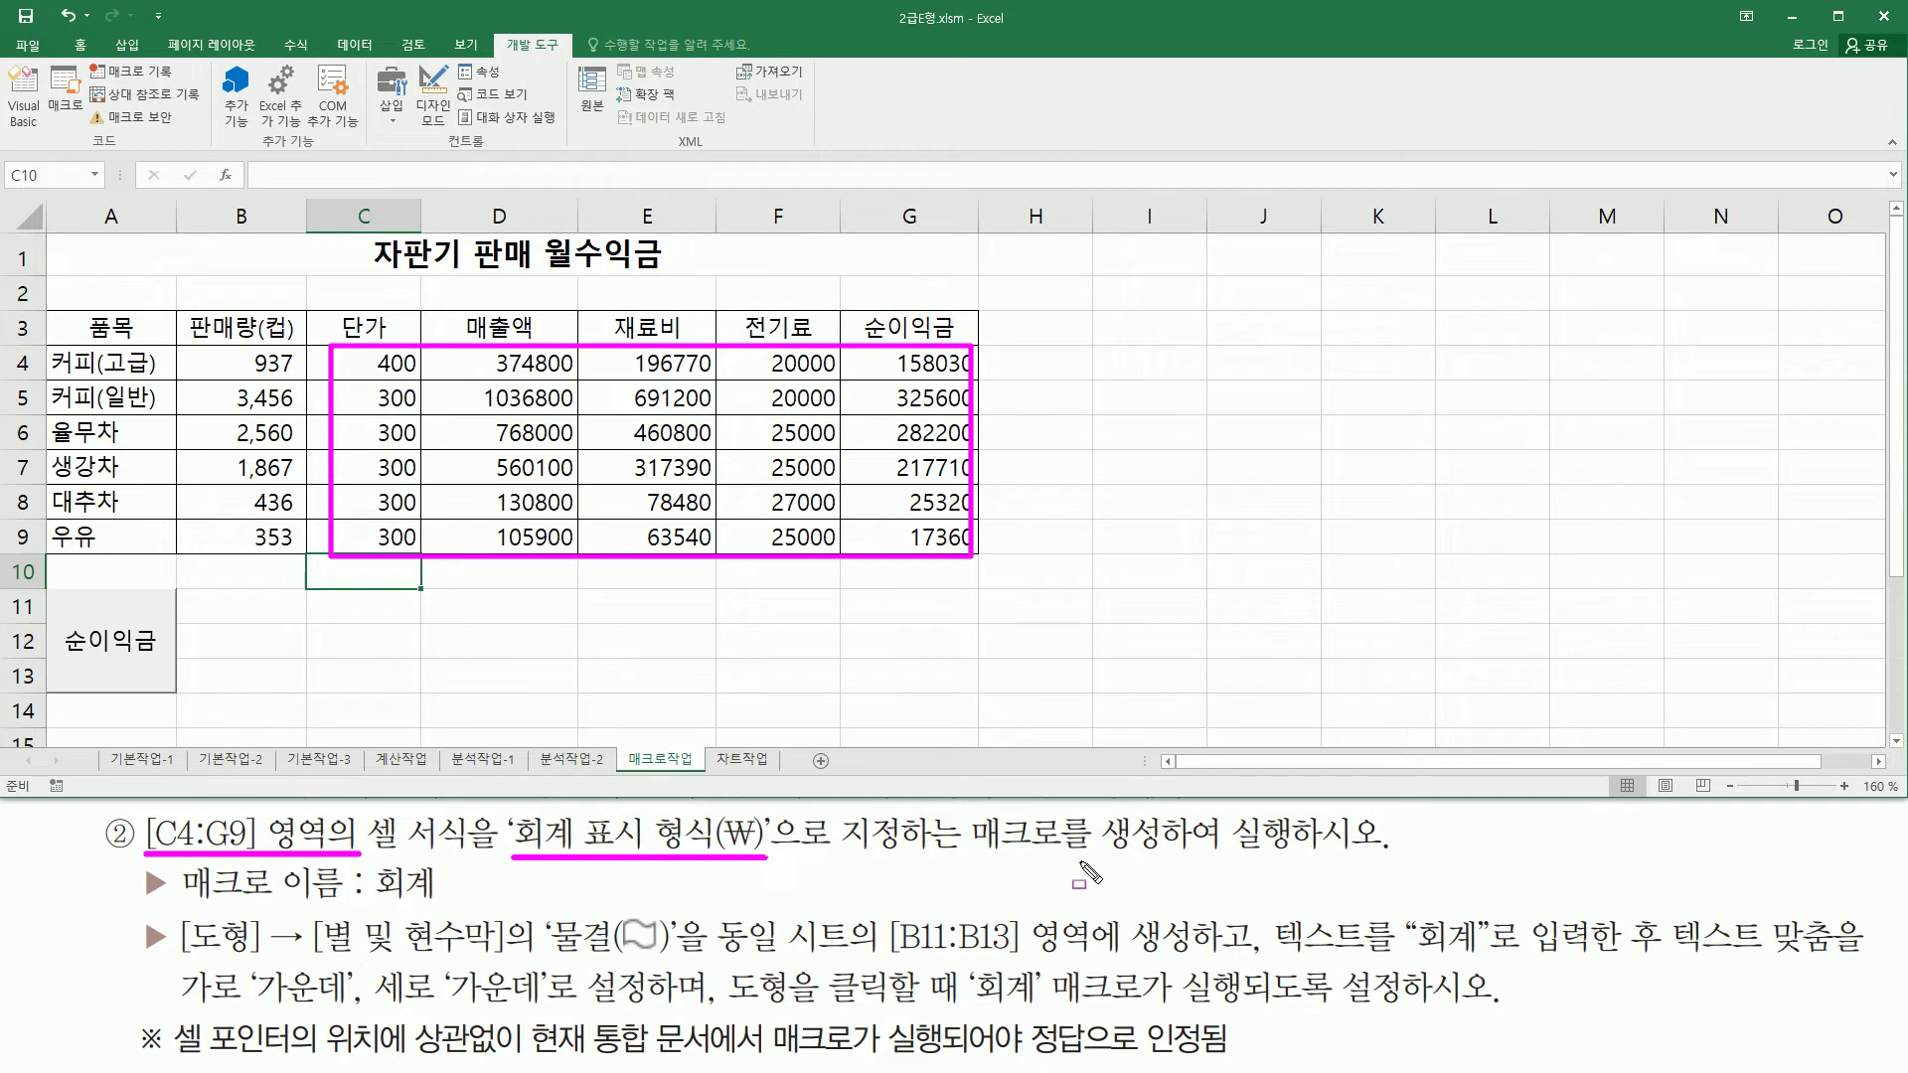
{"action": "left_click_drag", "start_coordinate": [179, 906], "coordinate": [452, 906]}
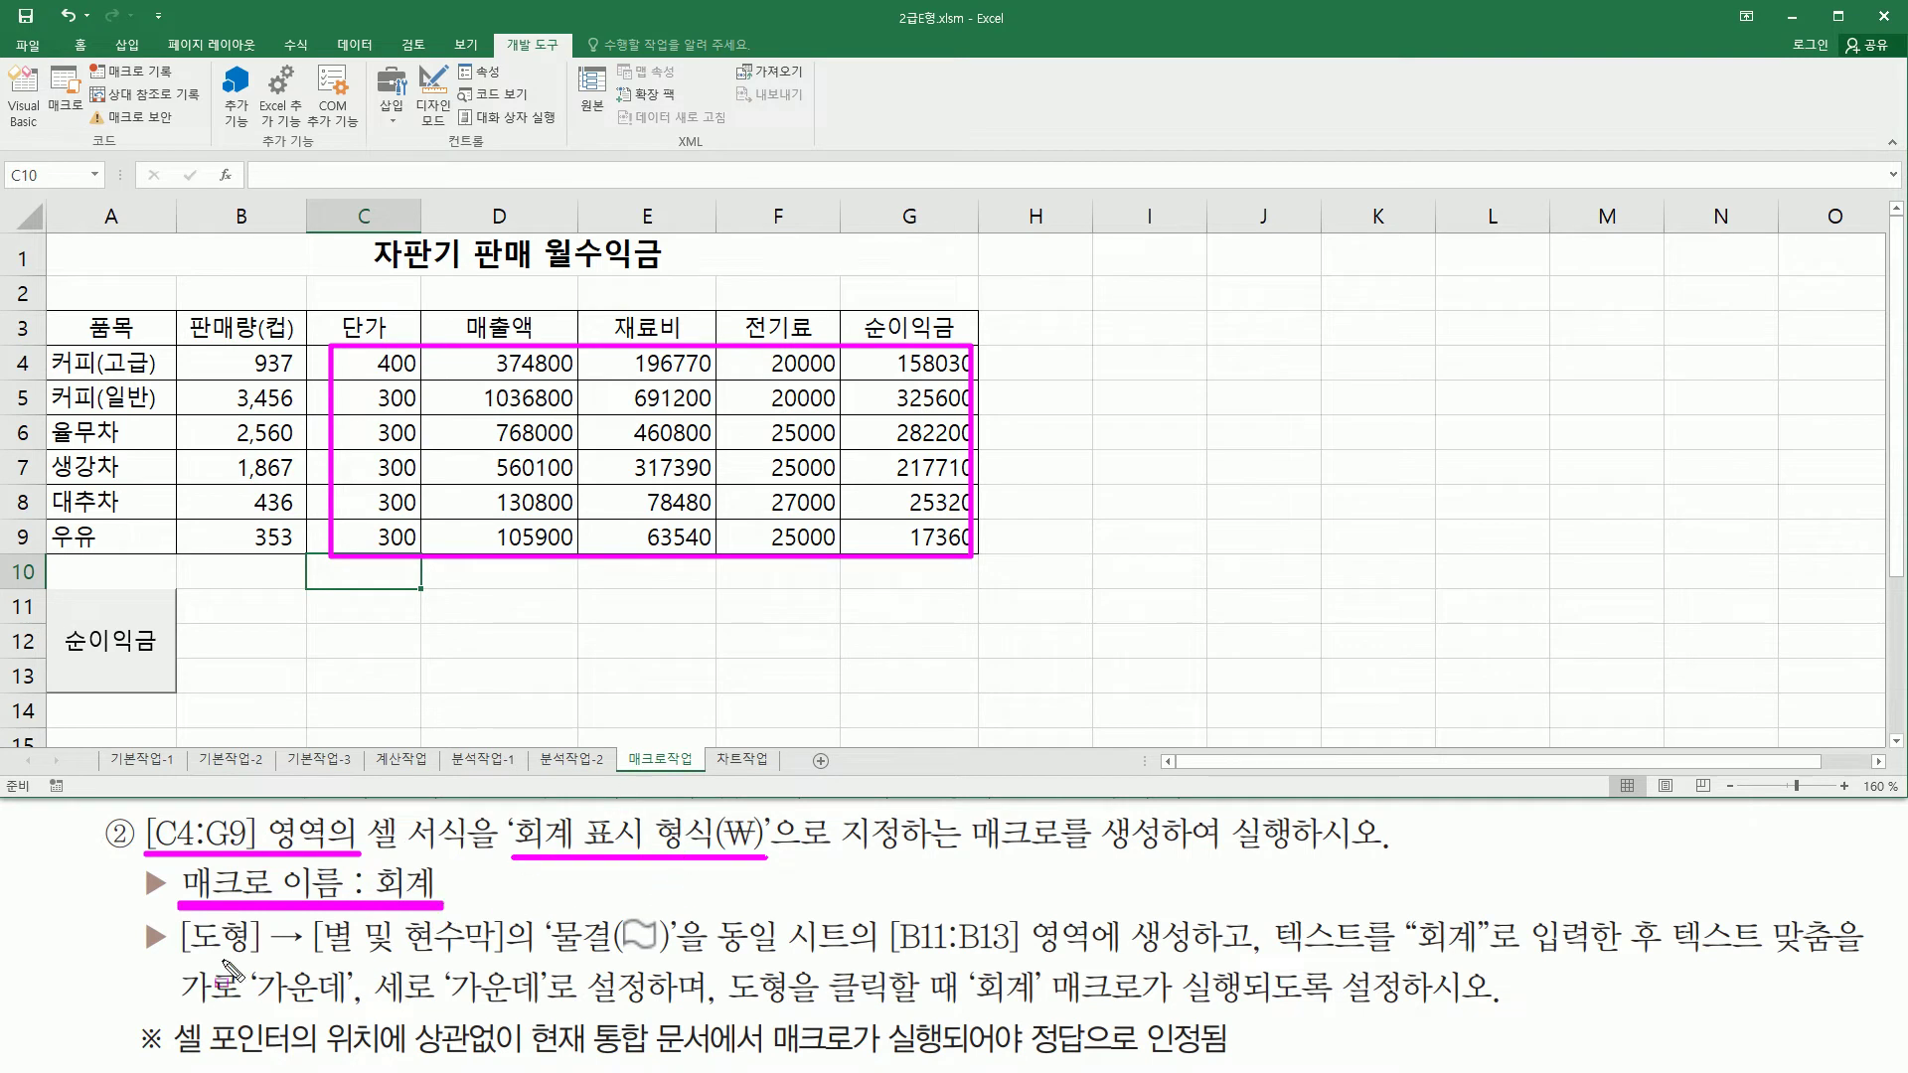
{"action": "mouse_move", "coordinate": [177, 919]}
{"action": "left_mouse_down"}
{"action": "mouse_move", "coordinate": [271, 962]}
{"action": "mouse_move", "coordinate": [665, 959]}
{"action": "left_mouse_up"}
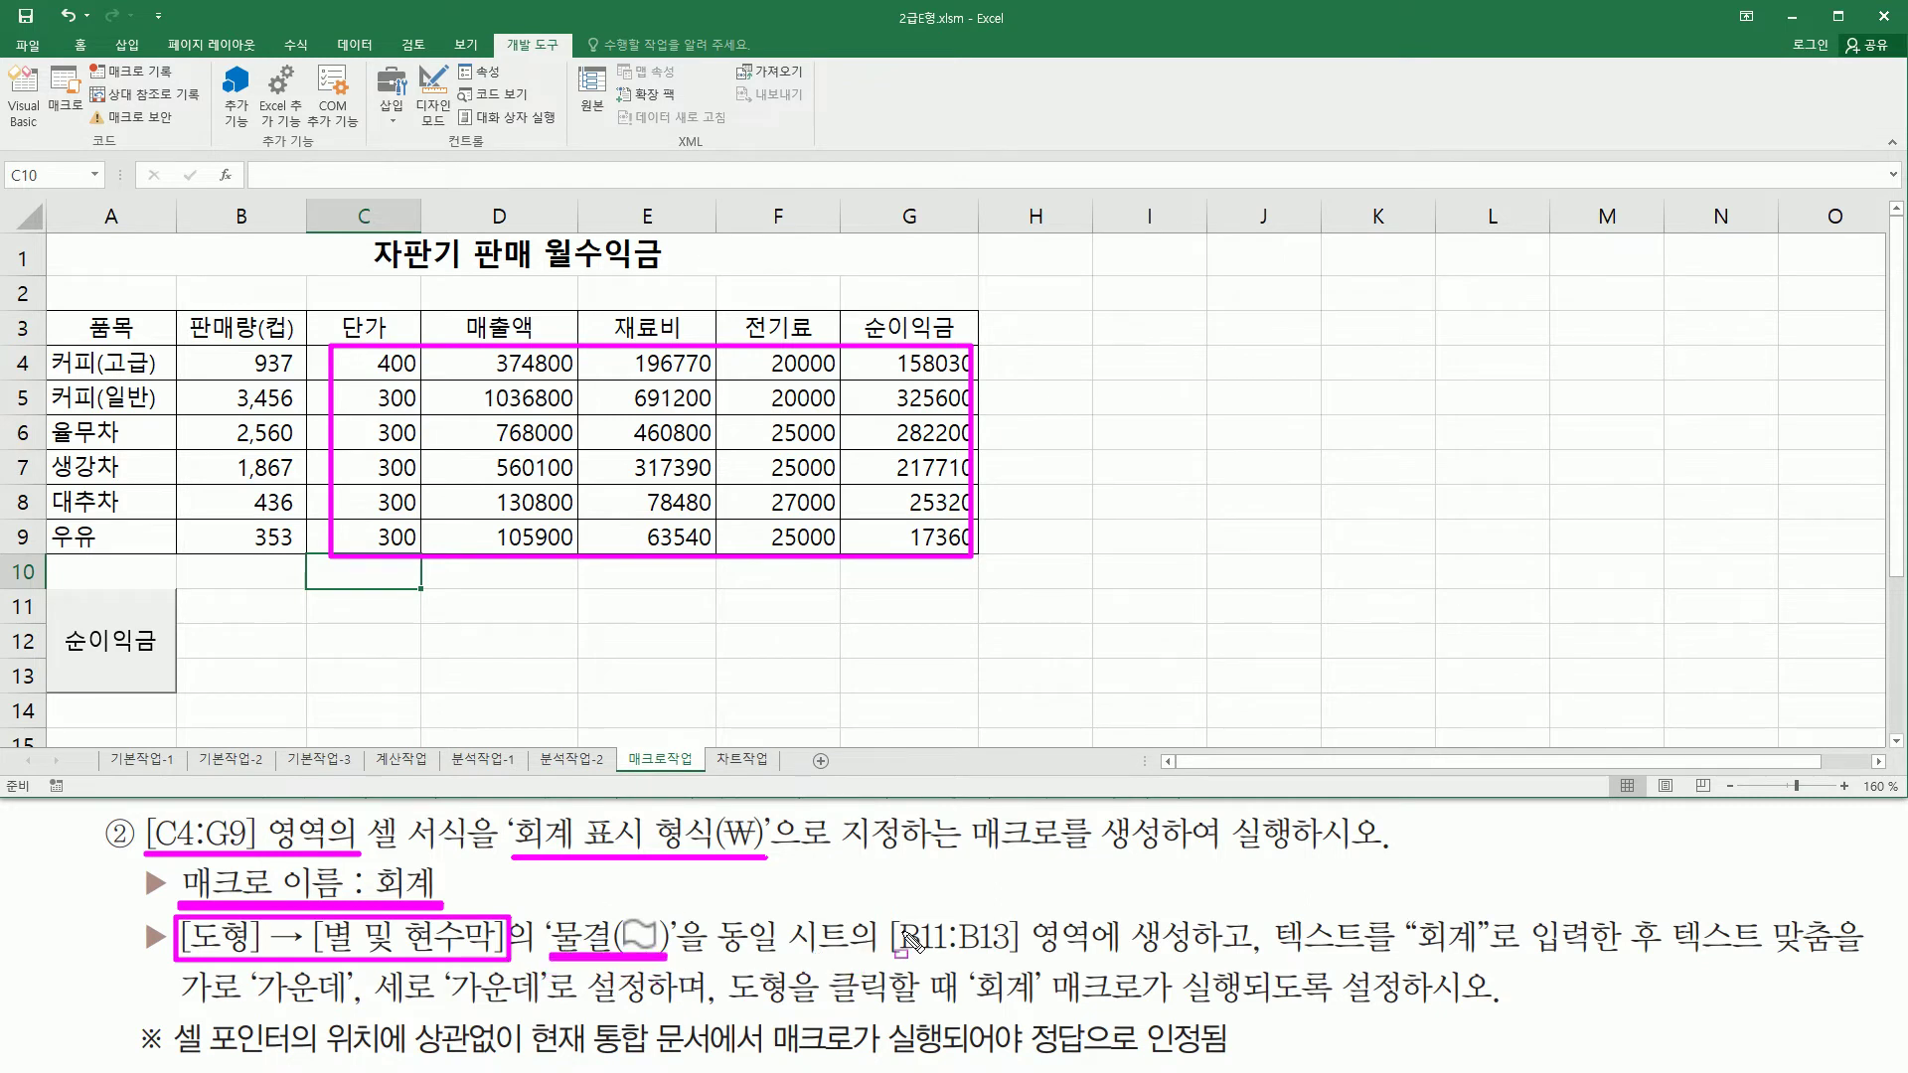
{"action": "mouse_move", "coordinate": [882, 907]}
{"action": "left_mouse_down"}
{"action": "mouse_move", "coordinate": [1016, 960]}
{"action": "mouse_move", "coordinate": [1201, 960]}
{"action": "left_mouse_up"}
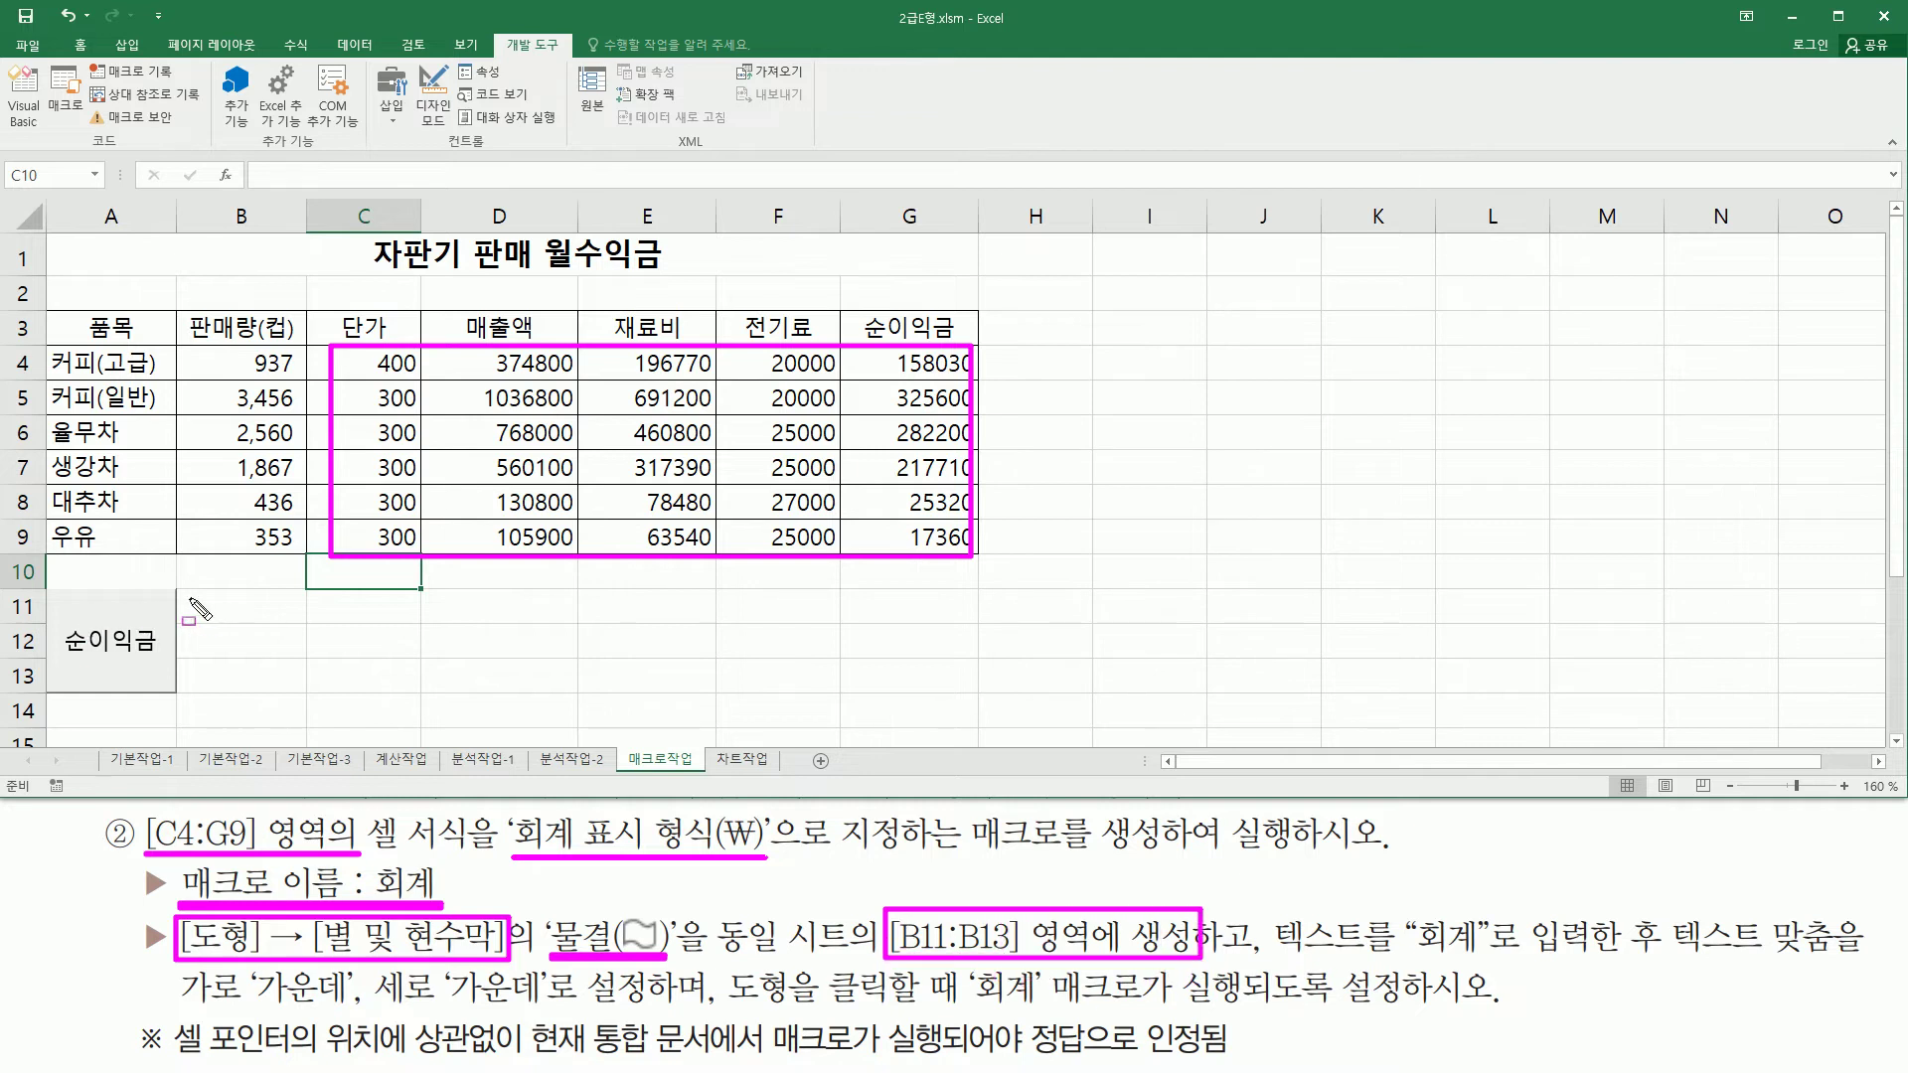
{"action": "left_click_drag", "start_coordinate": [173, 591], "coordinate": [305, 697]}
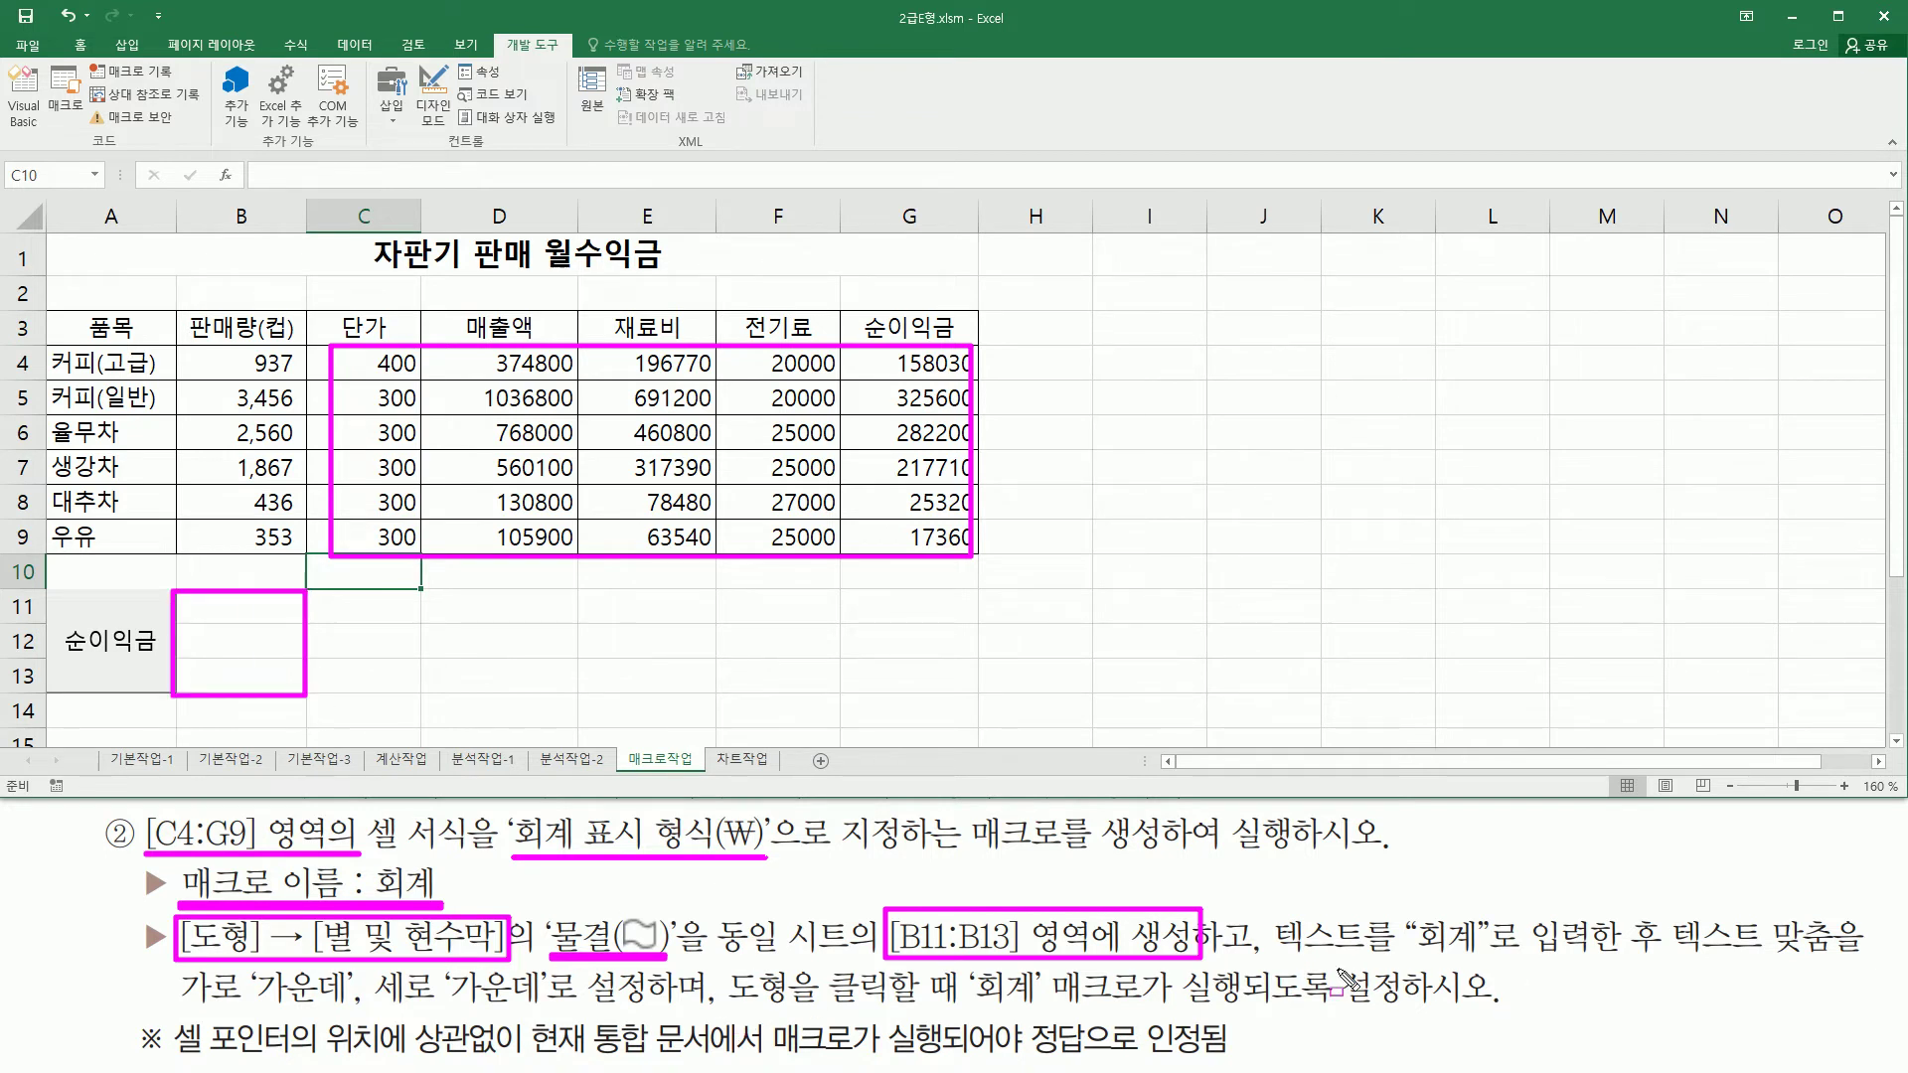
{"action": "left_click_drag", "start_coordinate": [1279, 957], "coordinate": [1493, 958]}
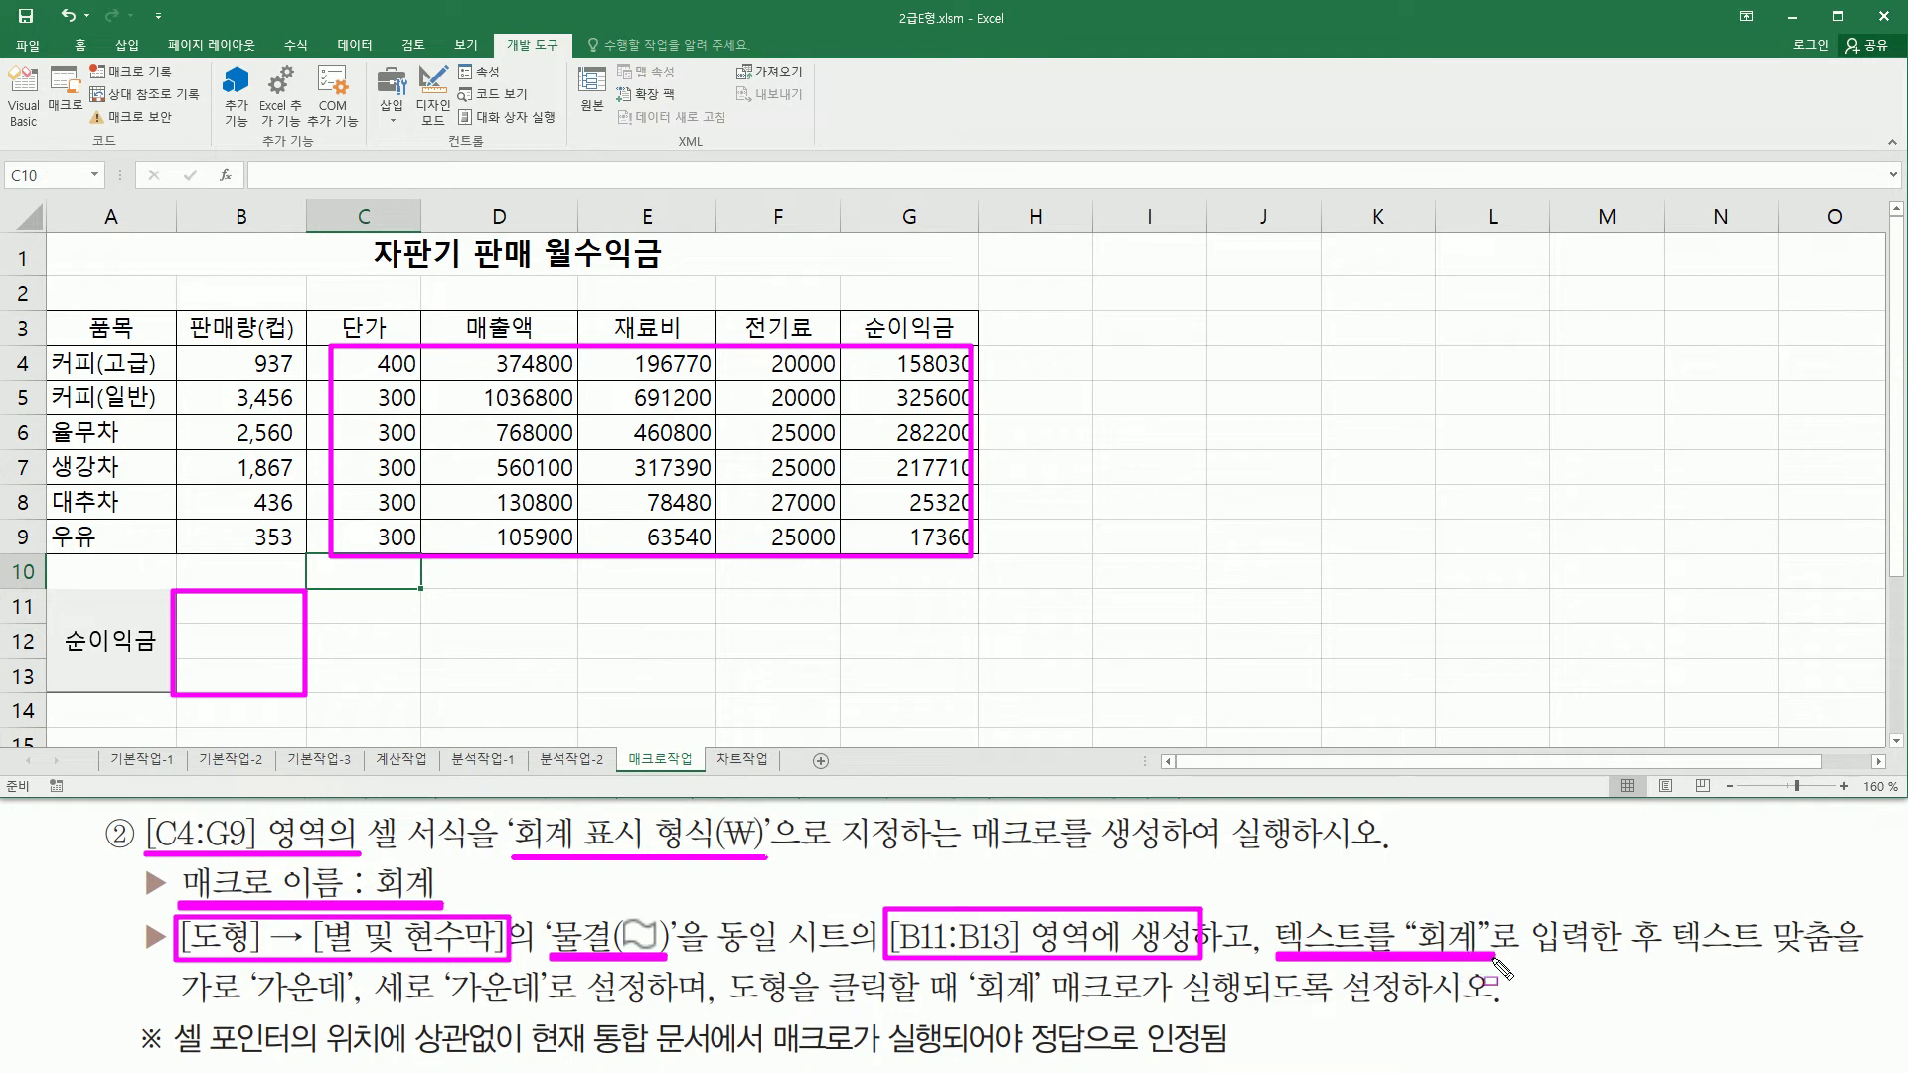
{"action": "left_click_drag", "start_coordinate": [1675, 961], "coordinate": [1833, 964]}
{"action": "left_click_drag", "start_coordinate": [163, 999], "coordinate": [1398, 1009]}
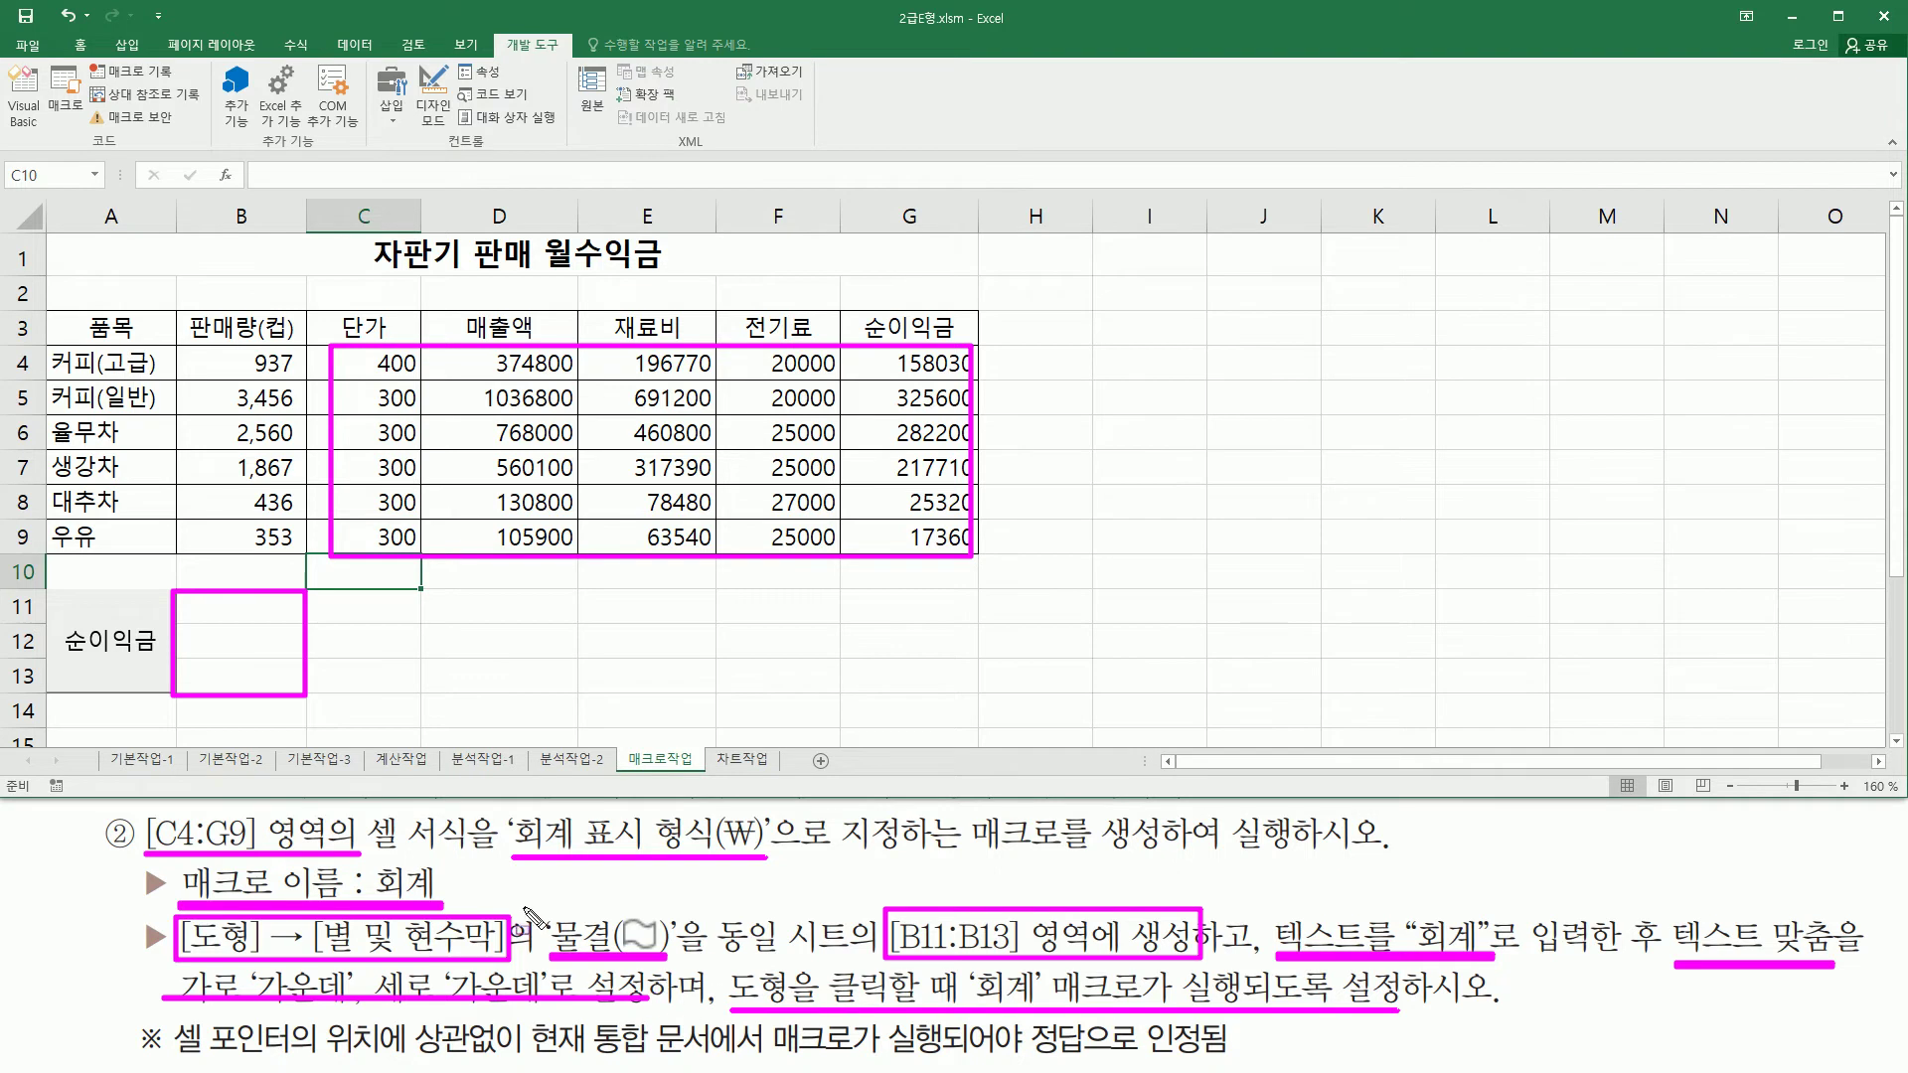
{"action": "key", "text": "Escape"}
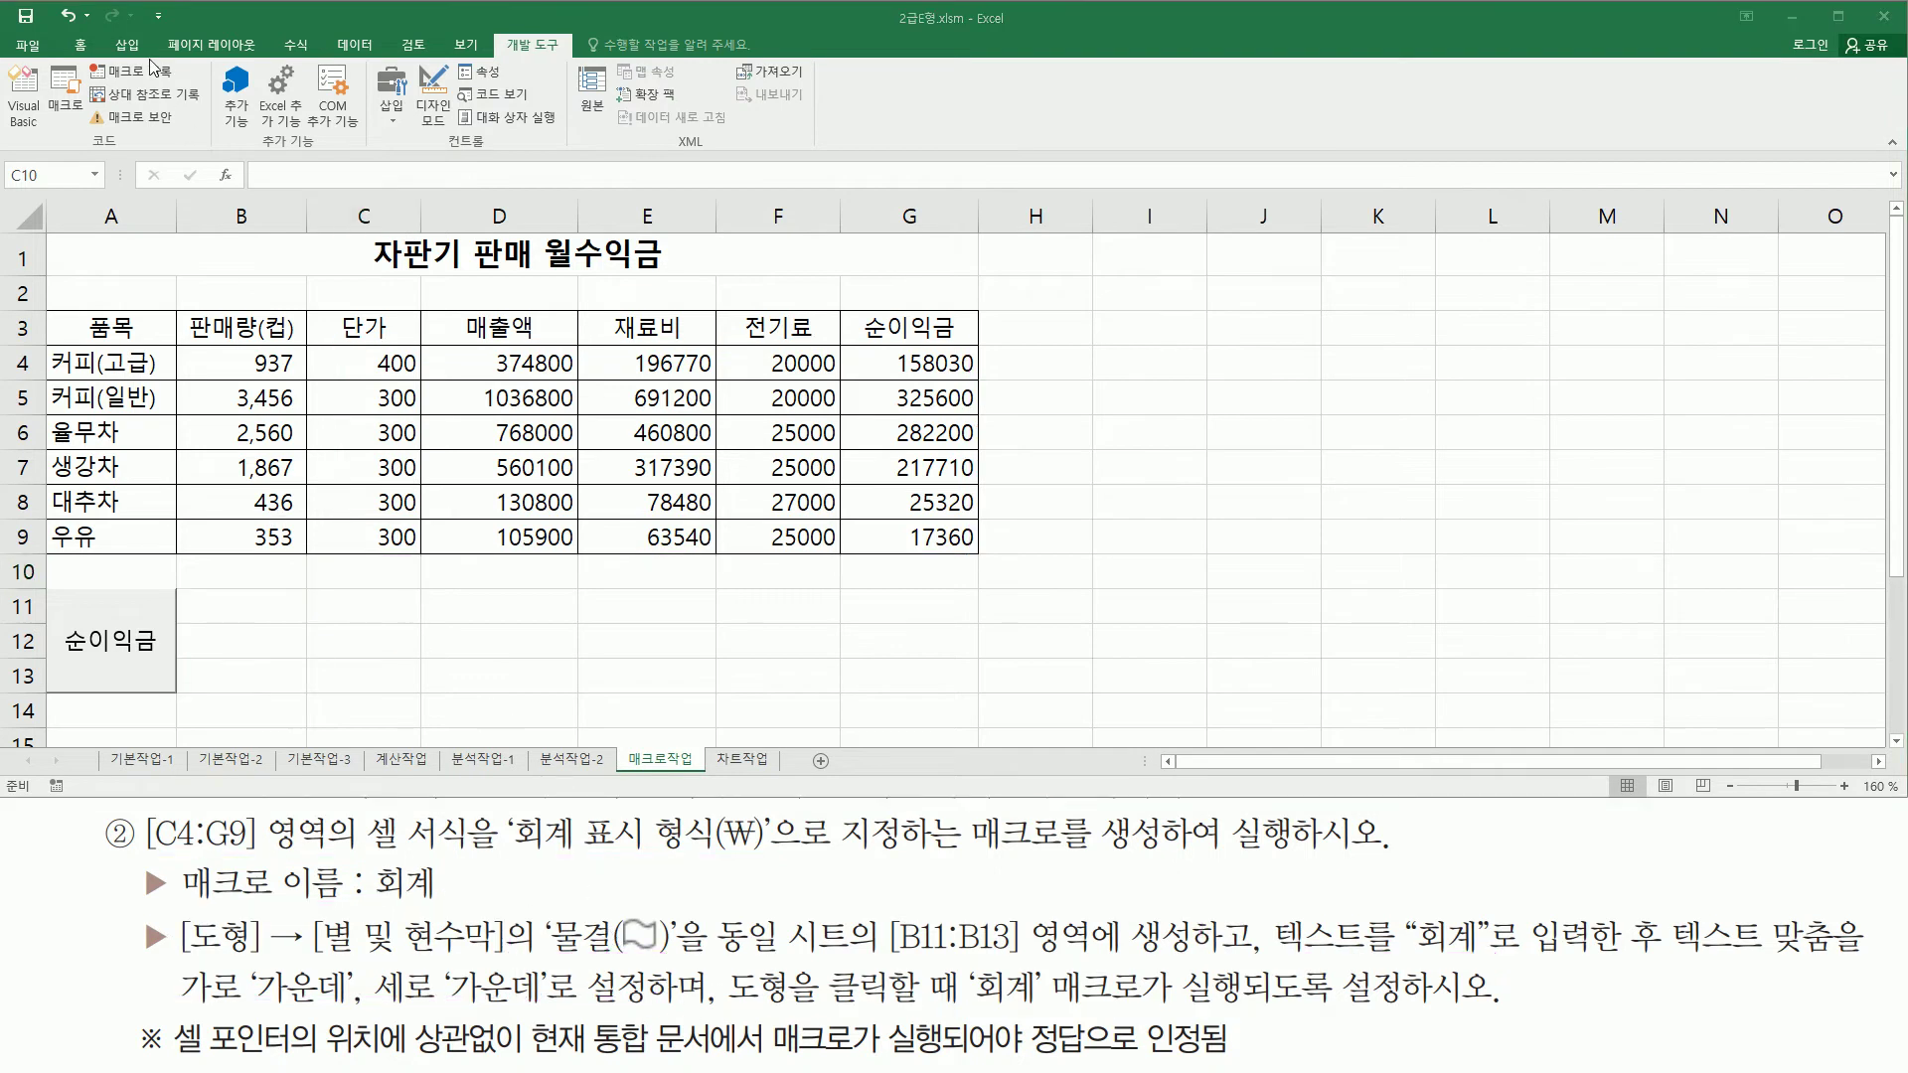
Step: Insert a wave (물결) shape from the stars and banners group that exactly covers cells B11:B13
{"action": "left_click", "coordinate": [128, 45]}
{"action": "mouse_move", "coordinate": [95, 35]}
{"action": "left_mouse_down"}
{"action": "mouse_move", "coordinate": [260, 84]}
{"action": "mouse_move", "coordinate": [290, 127]}
{"action": "left_mouse_up"}
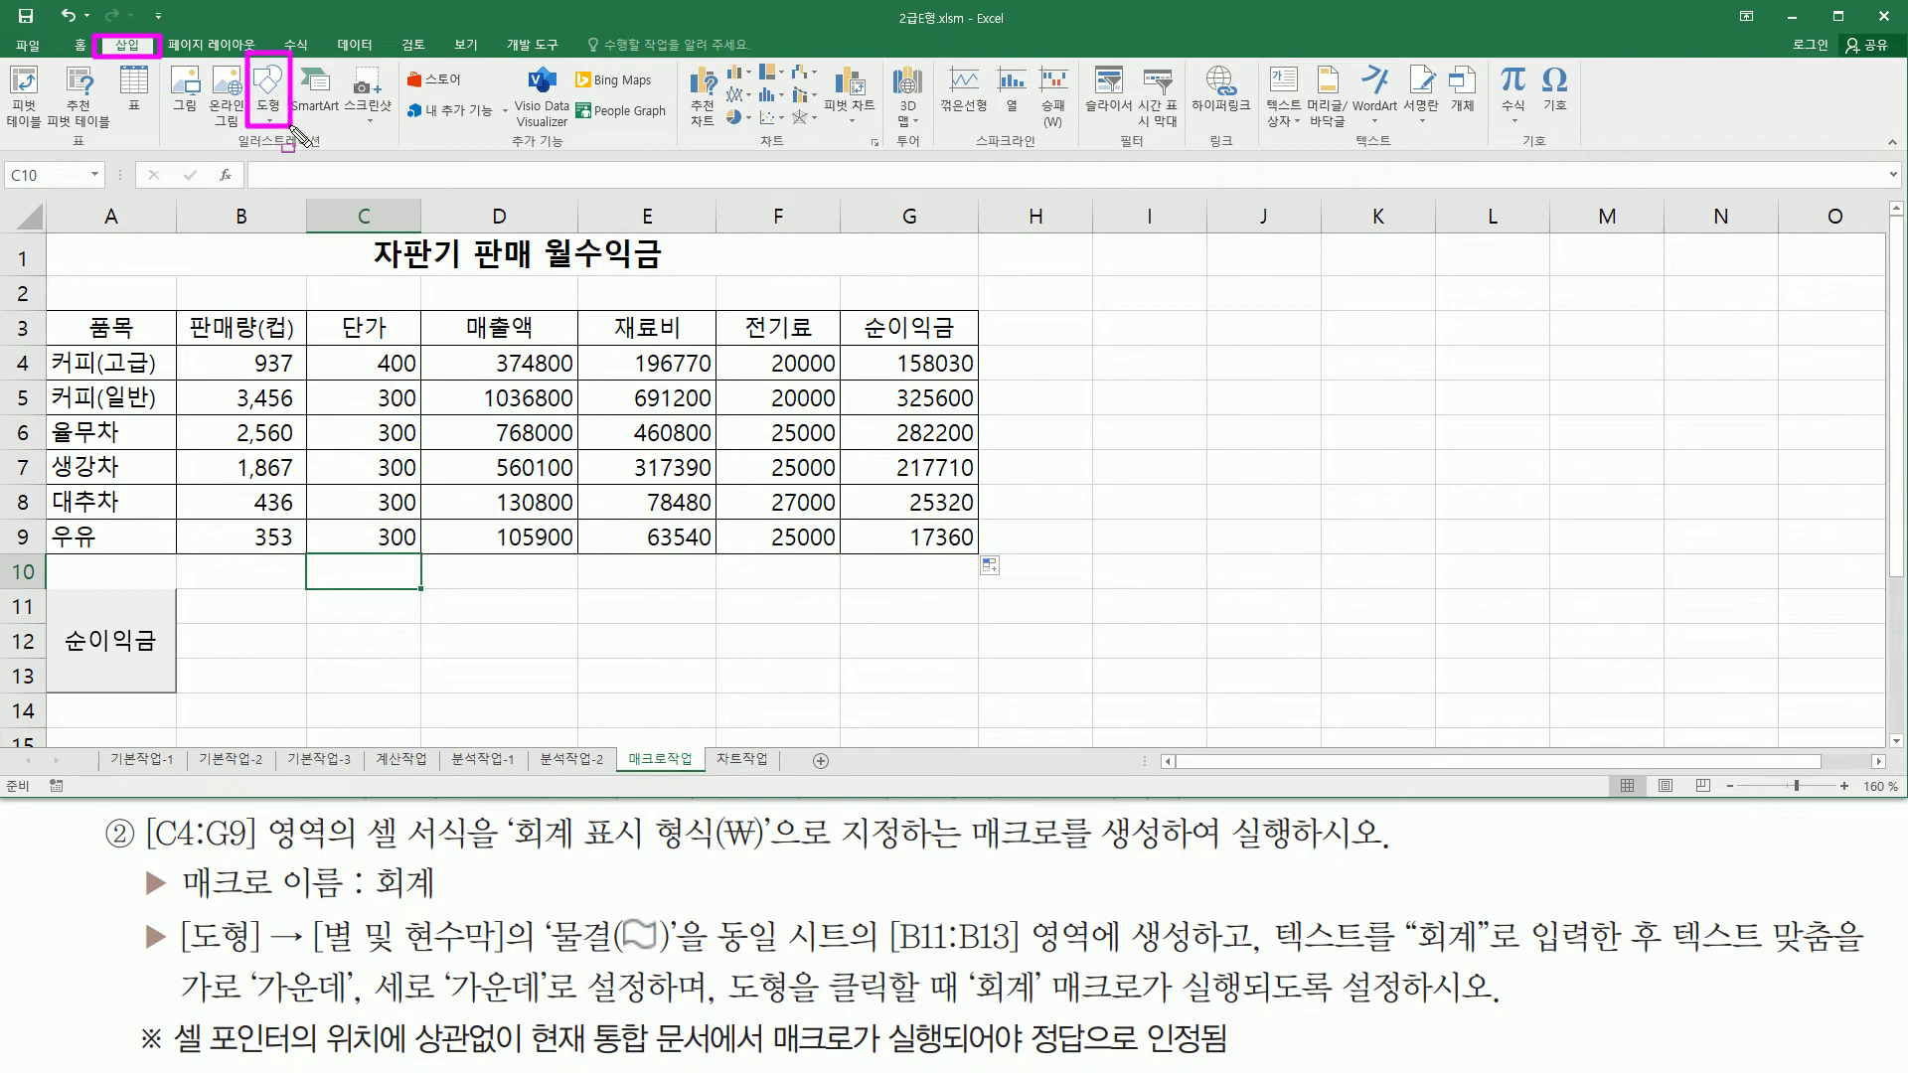
{"action": "key", "text": "Escape"}
{"action": "left_click", "coordinate": [269, 117]}
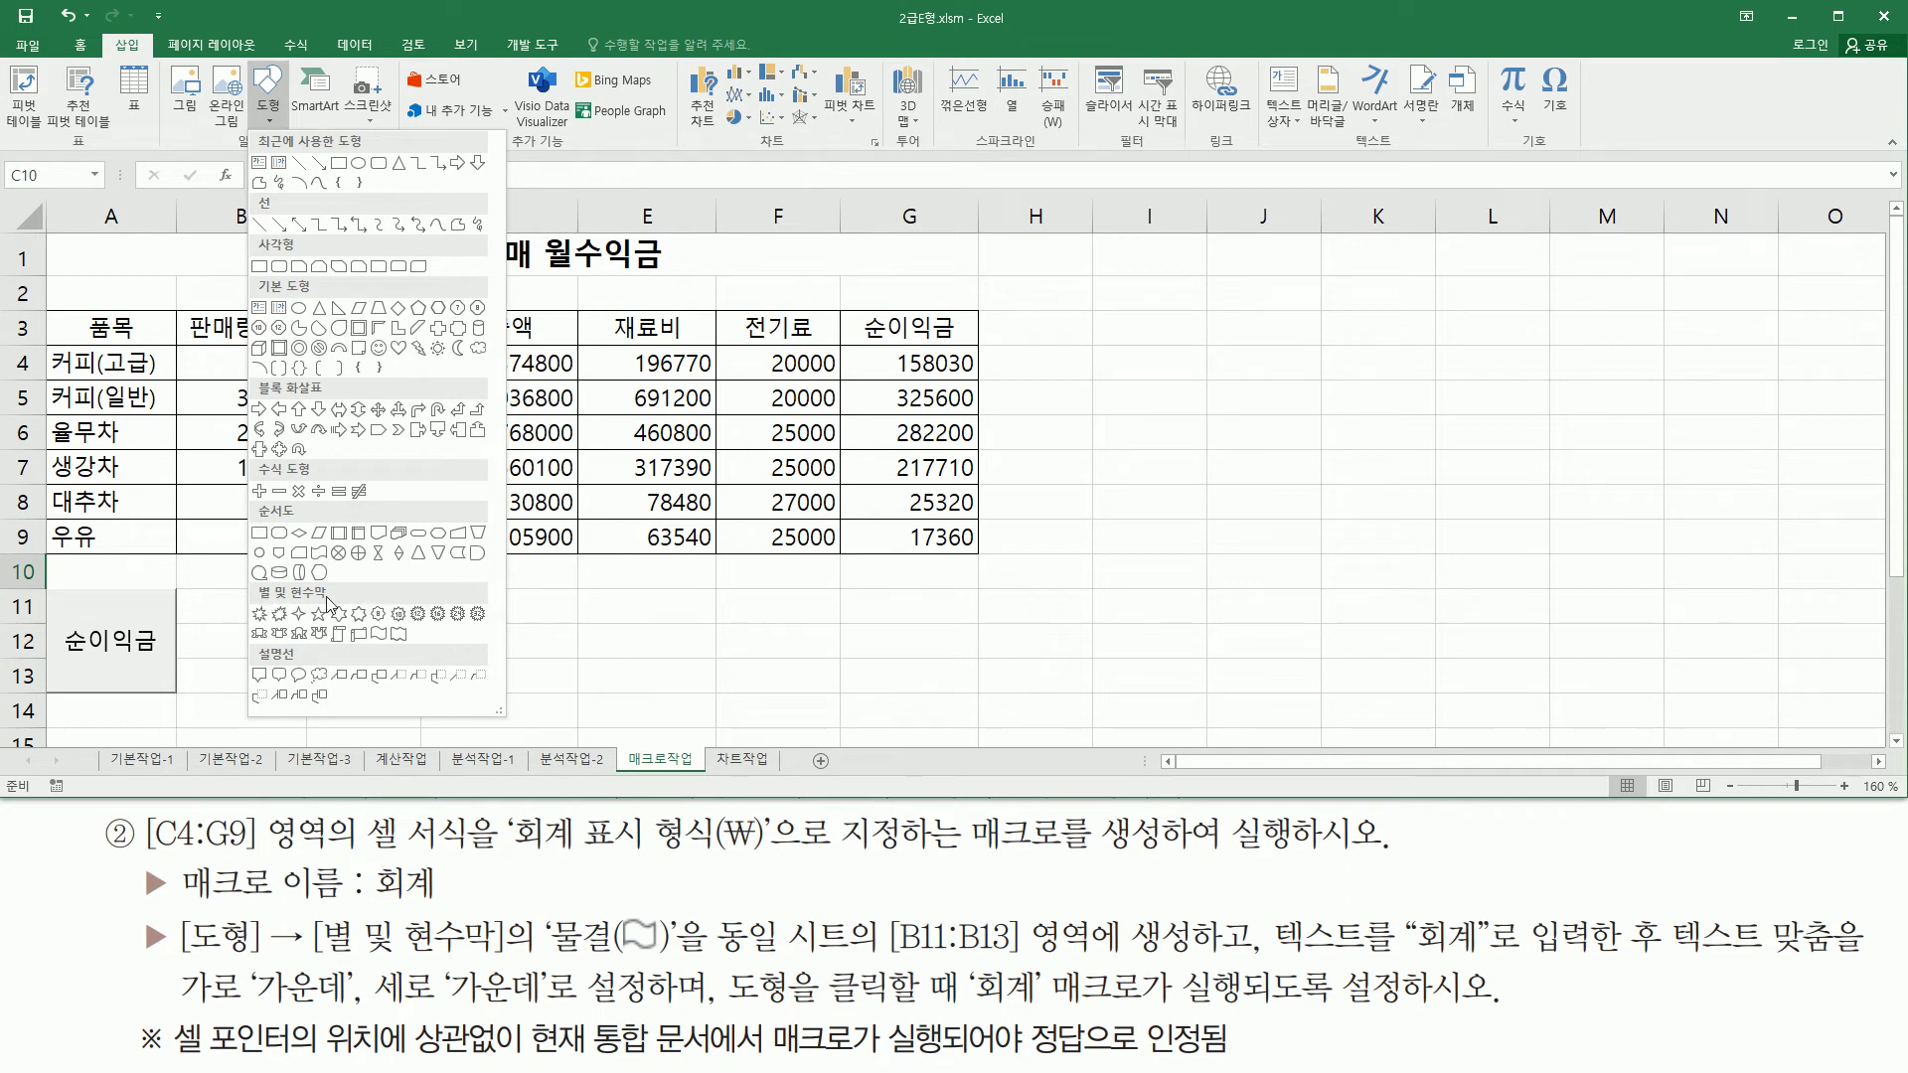
{"action": "left_click", "coordinate": [377, 637]}
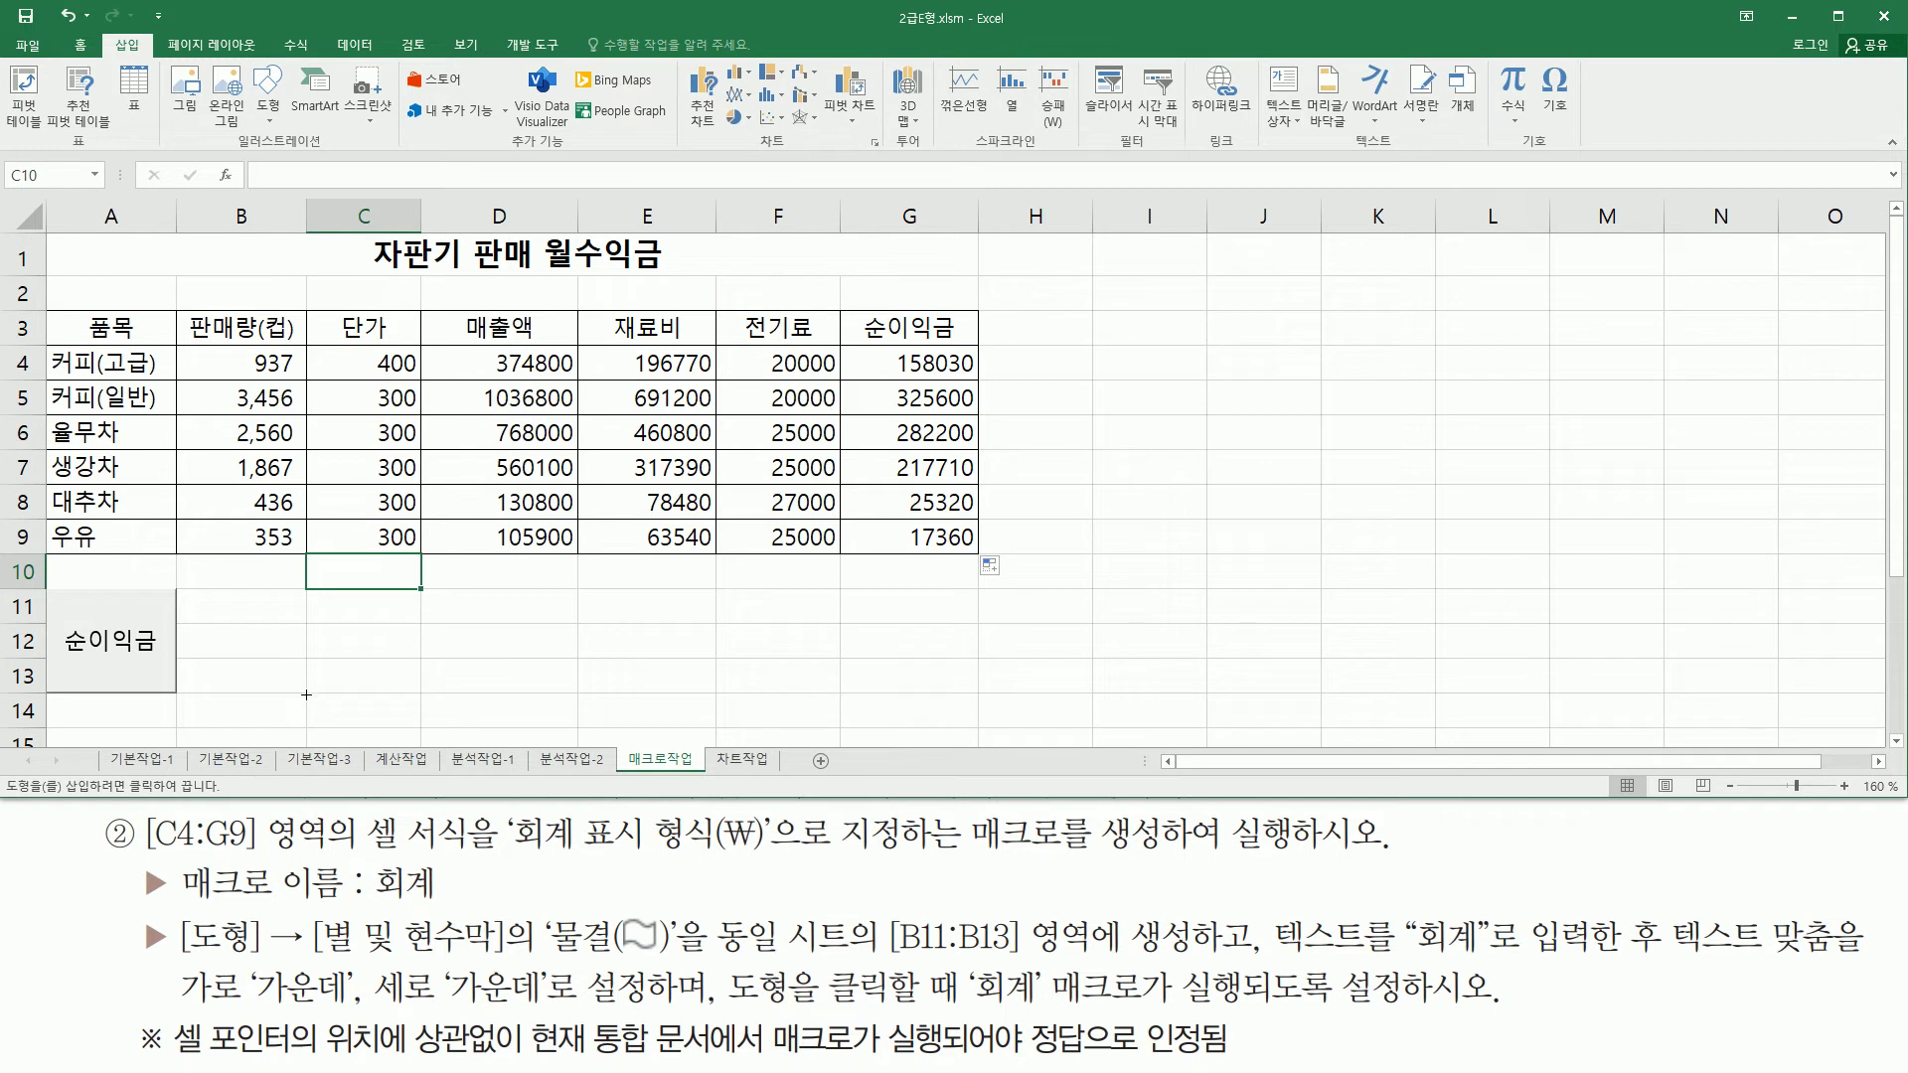
{"action": "left_click_drag", "start_coordinate": [305, 693], "coordinate": [177, 589]}
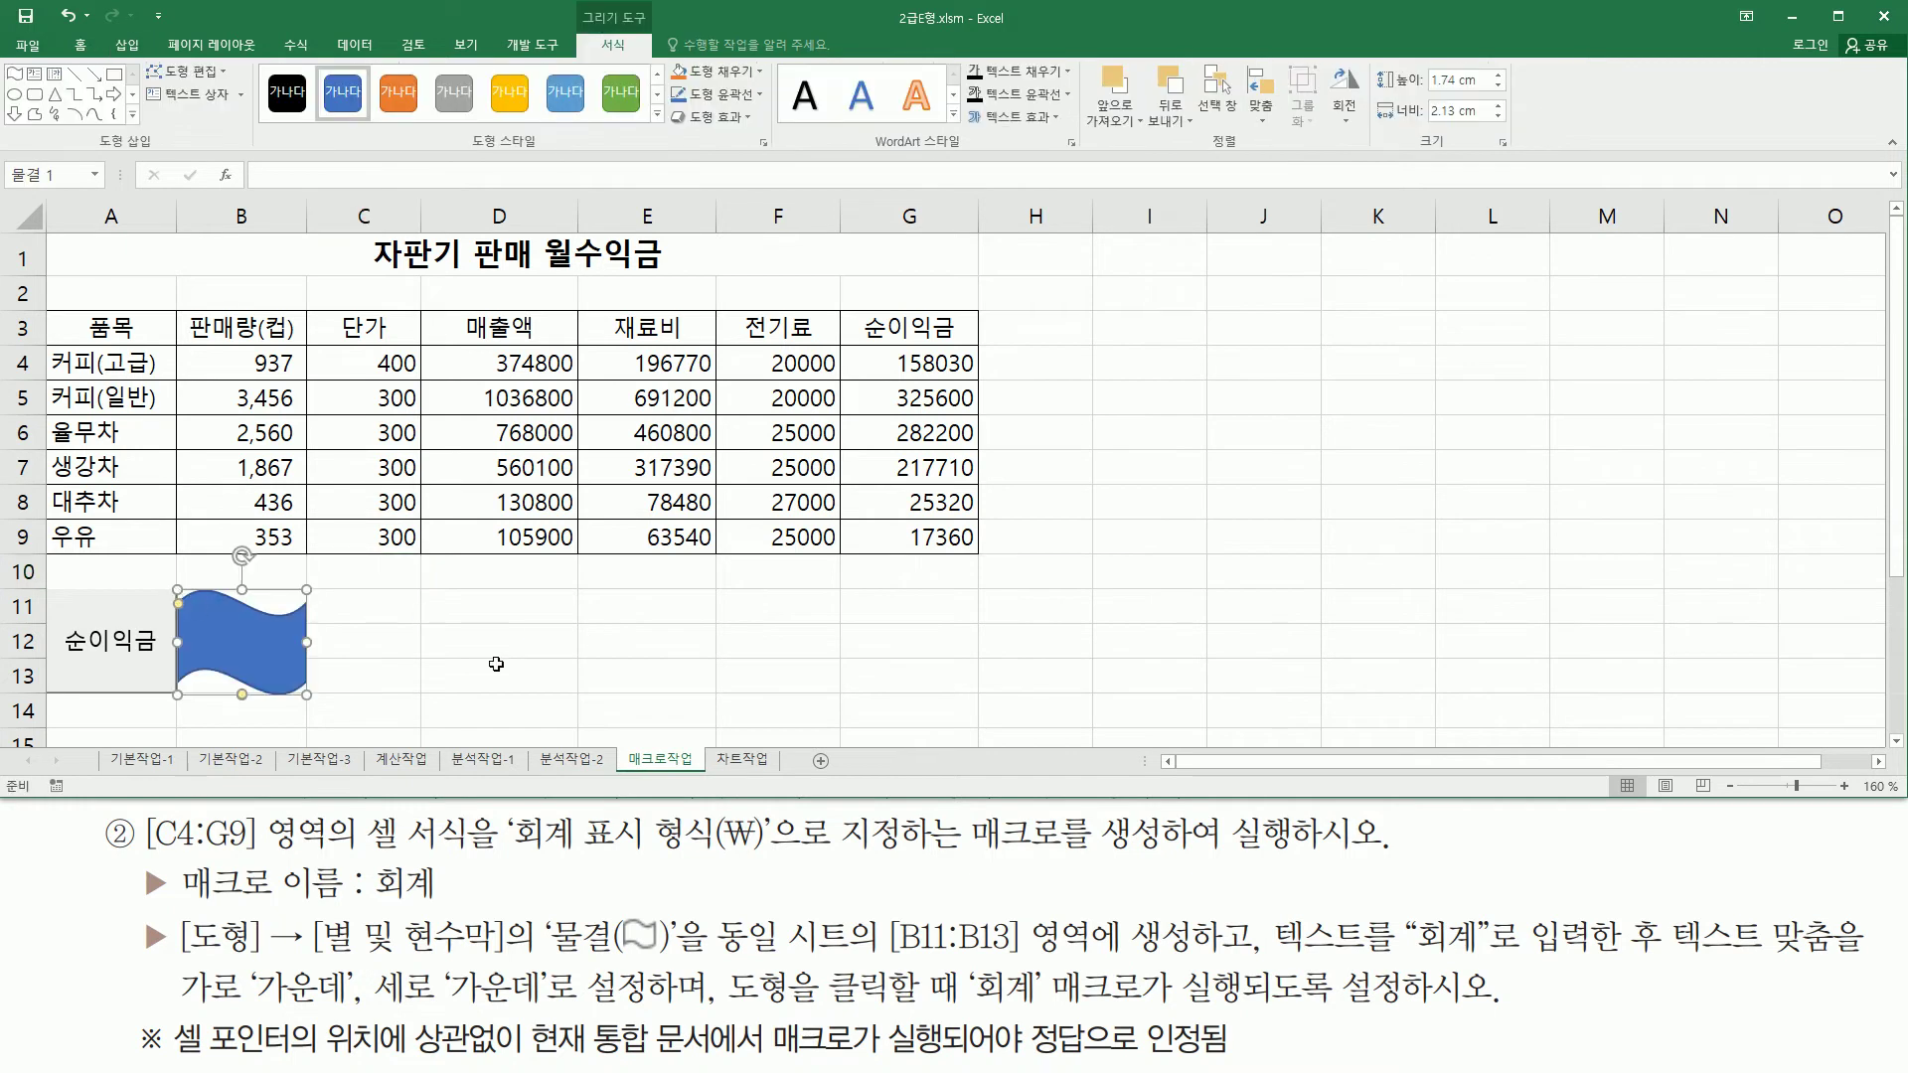
{"action": "left_click", "coordinate": [770, 648]}
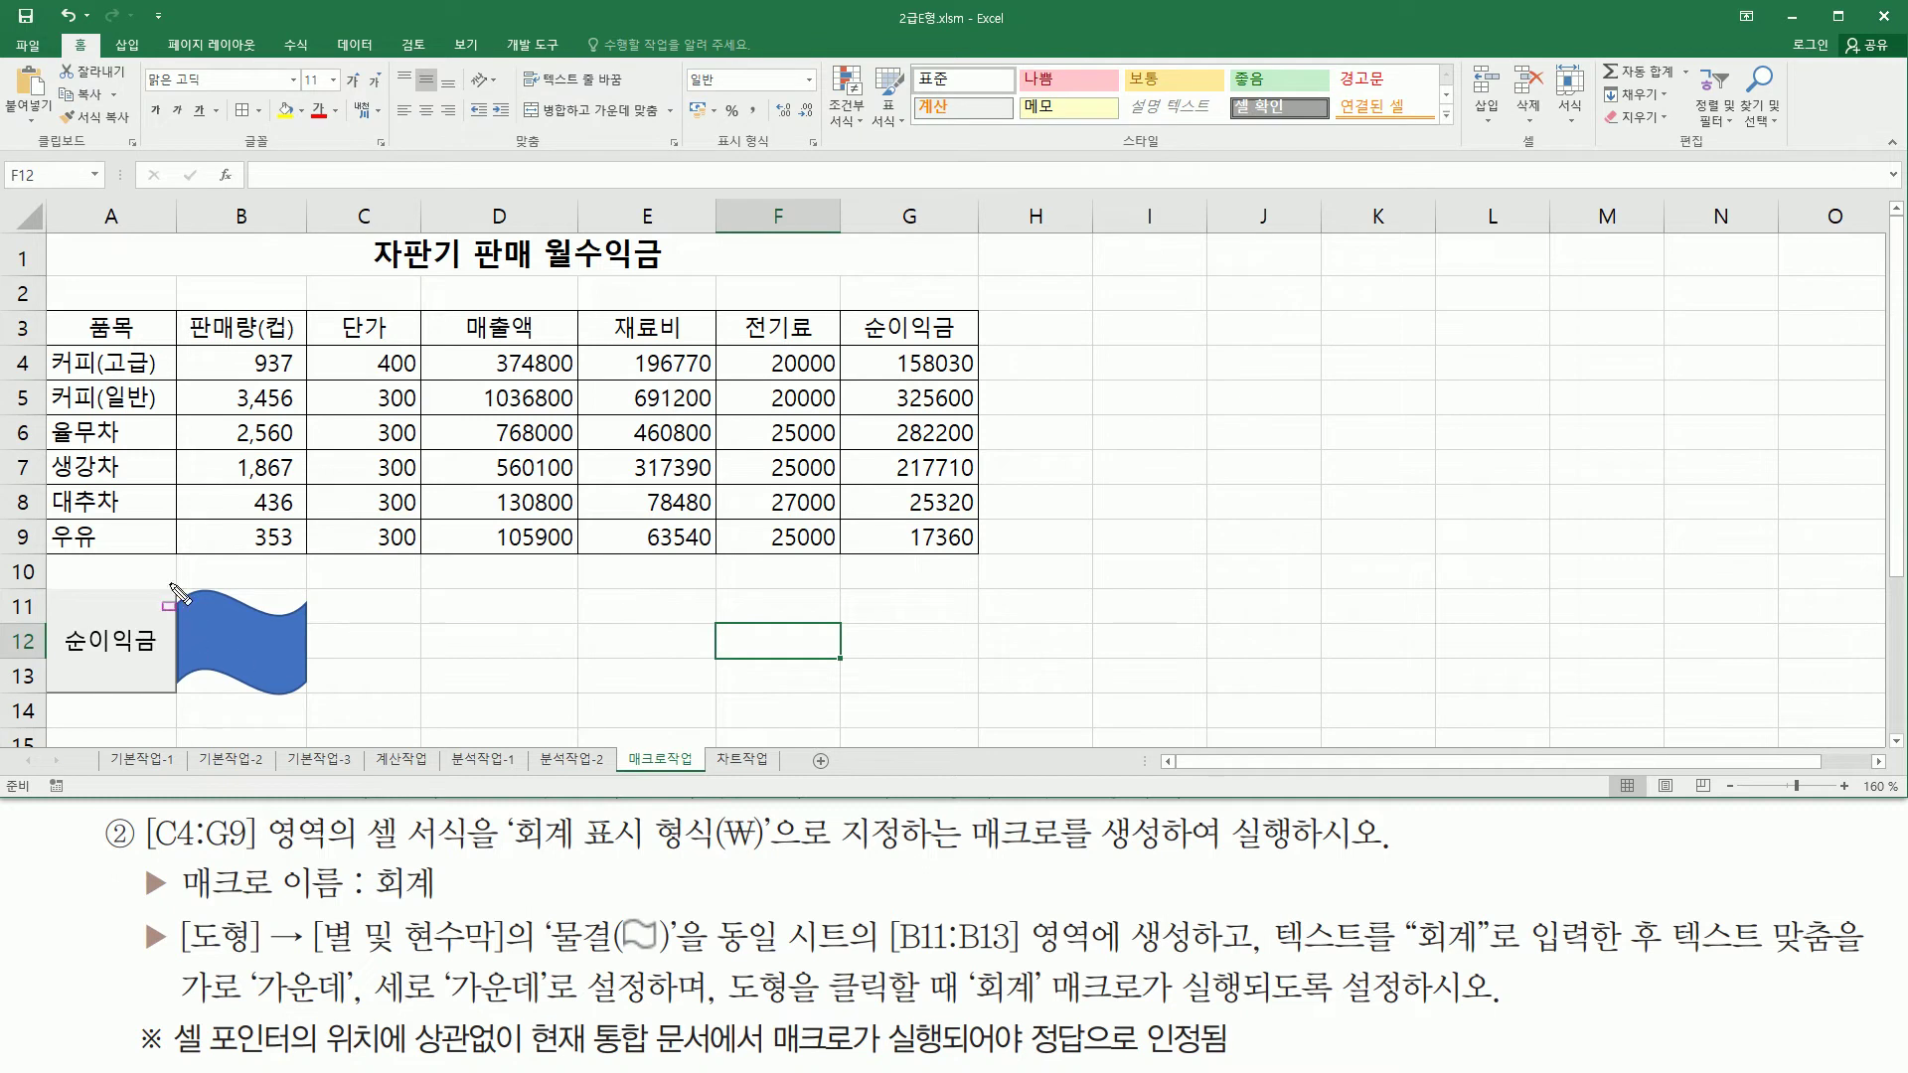
Step: Open macro assignment for the wave shape over B11:B13 and enter 회계 as the macro name
{"action": "mouse_move", "coordinate": [170, 577]}
{"action": "left_mouse_down"}
{"action": "mouse_move", "coordinate": [316, 686]}
{"action": "mouse_move", "coordinate": [320, 712]}
{"action": "left_mouse_up"}
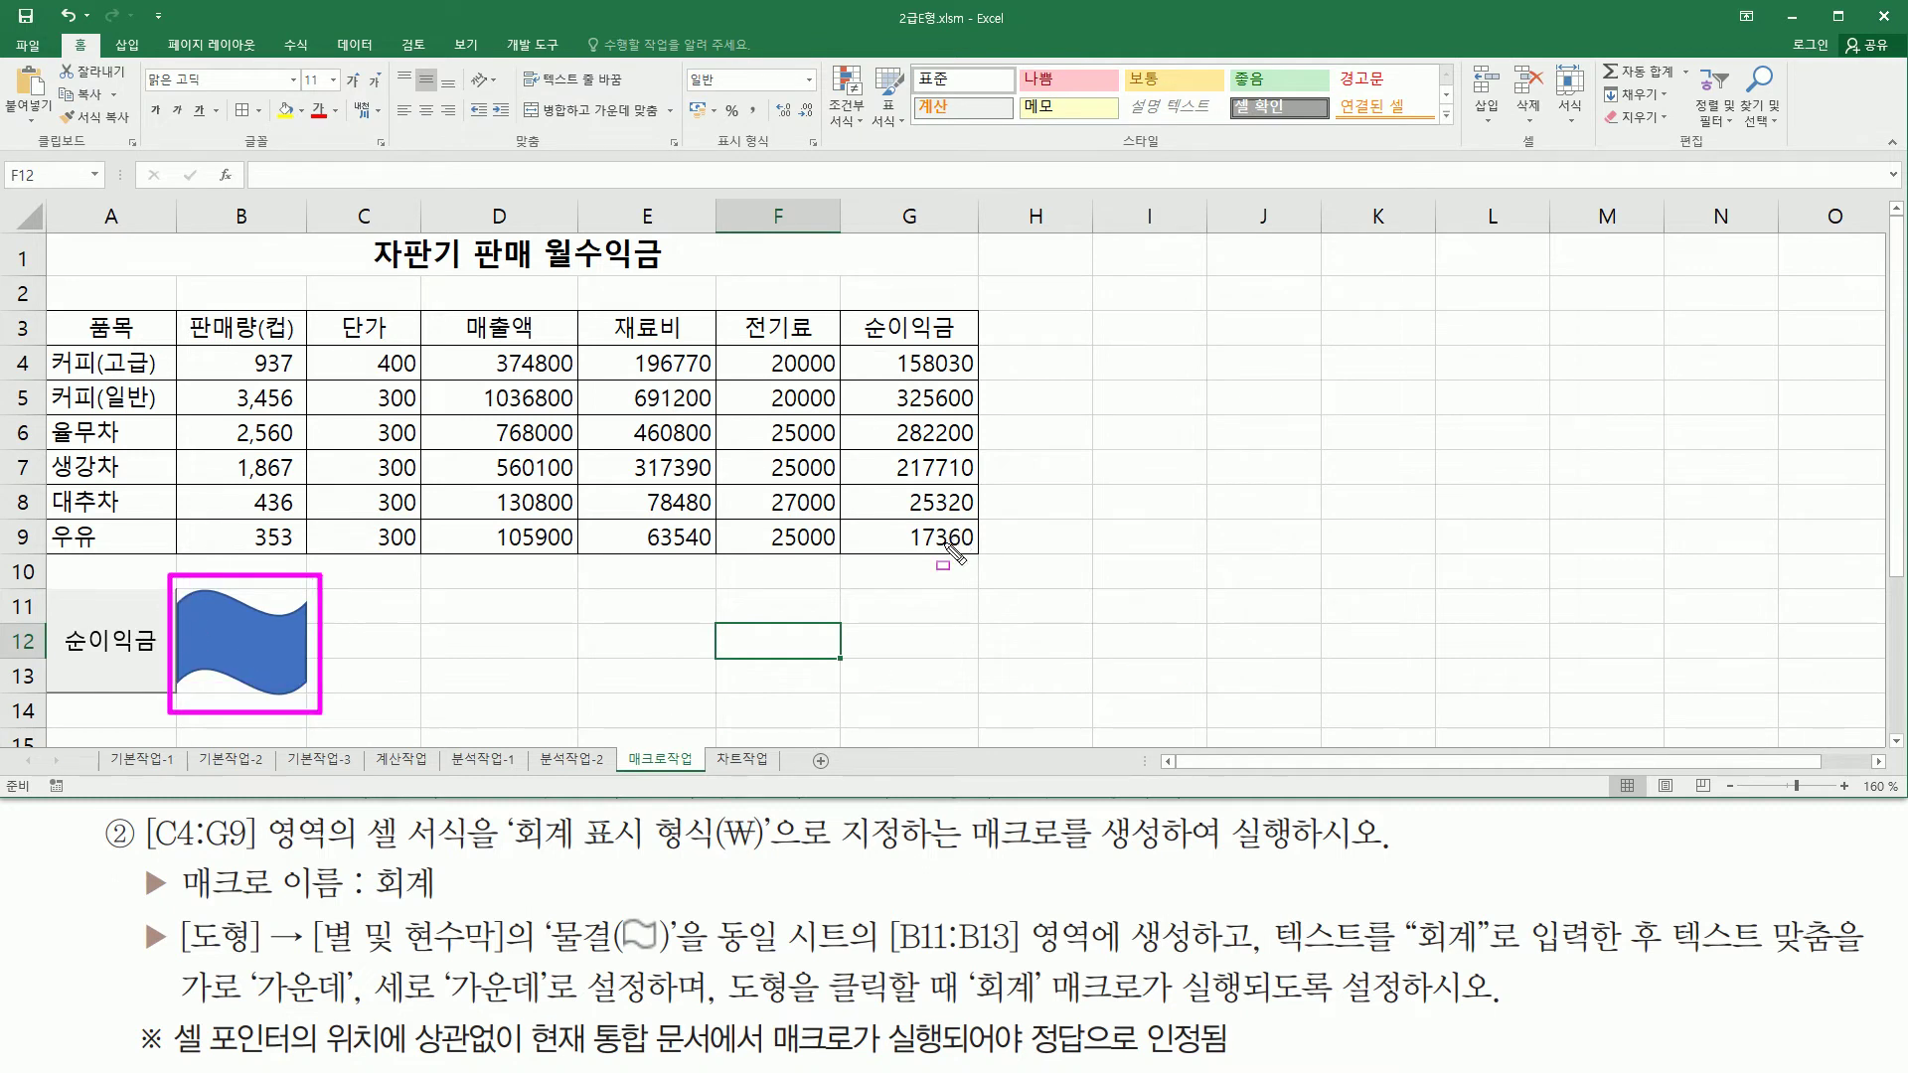
{"action": "key", "text": "Escape"}
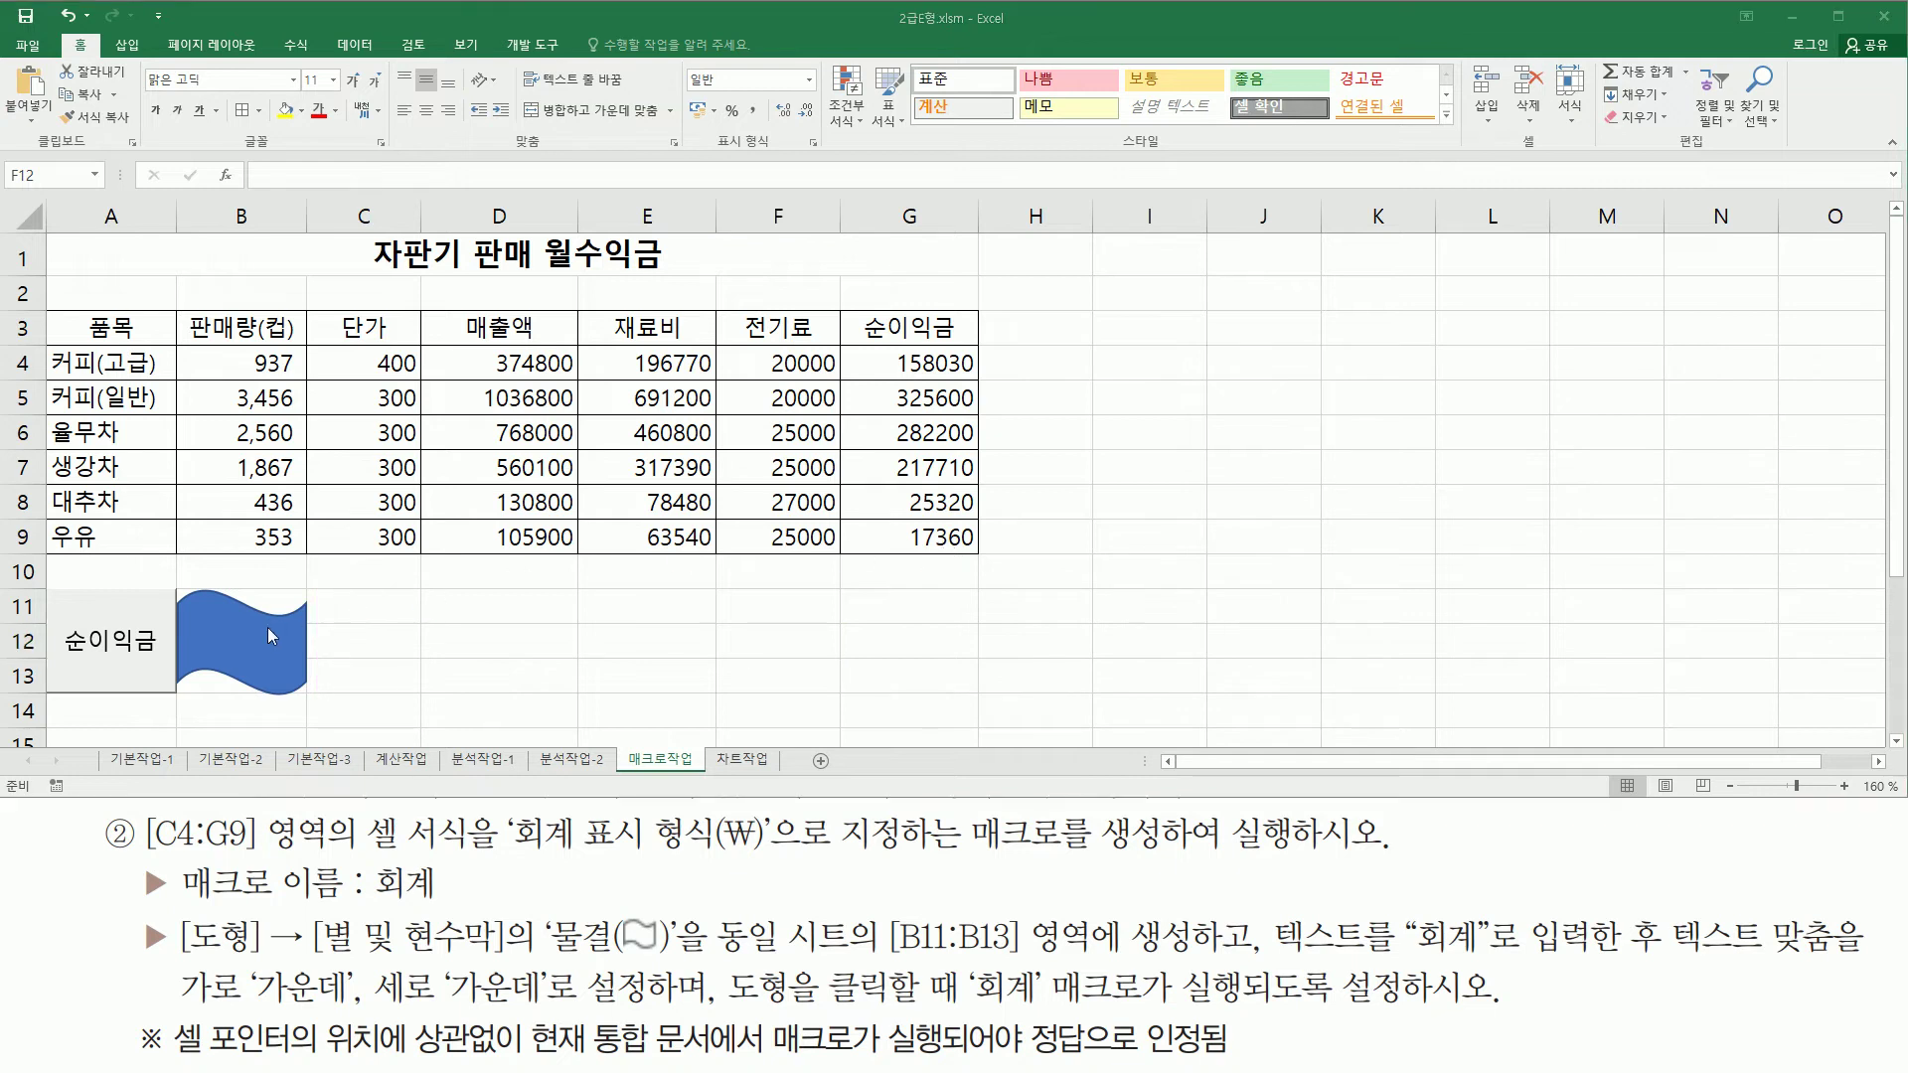
{"action": "right_click", "coordinate": [267, 629]}
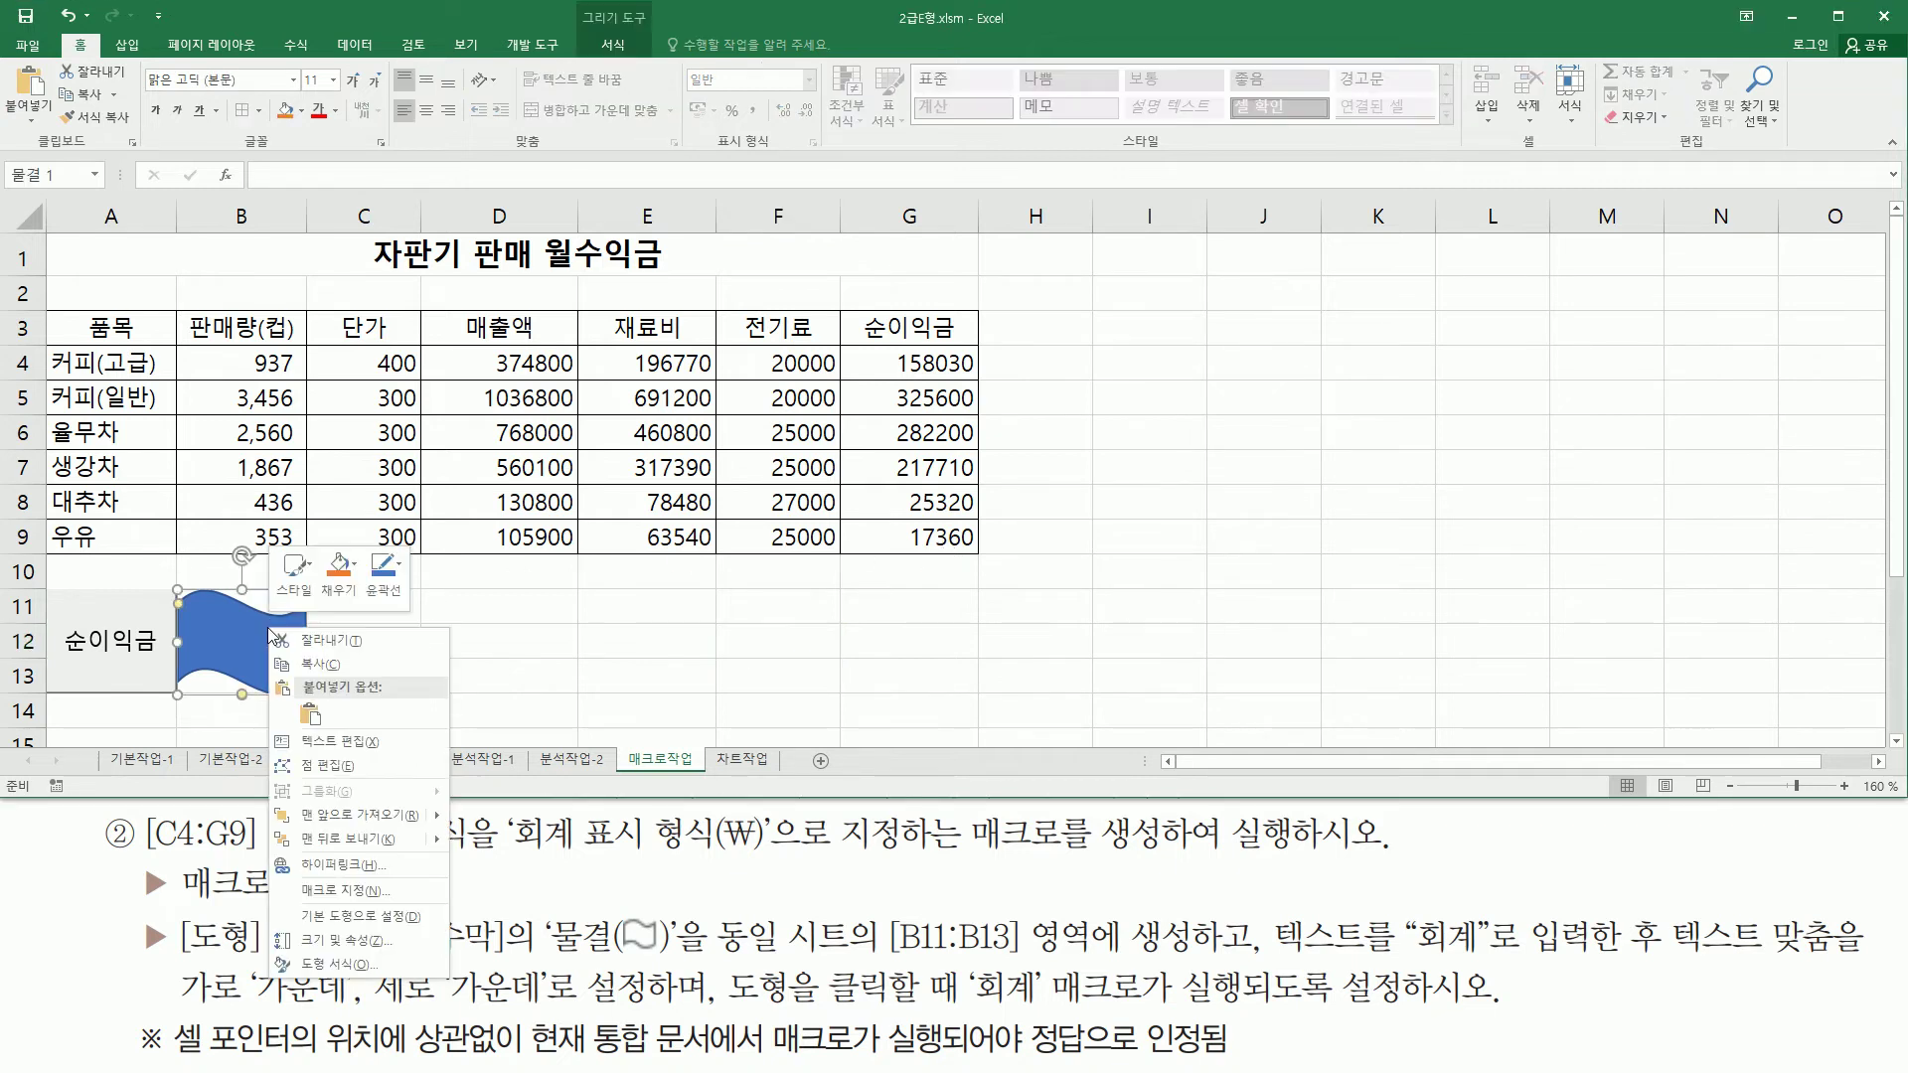
{"action": "left_click", "coordinate": [385, 890]}
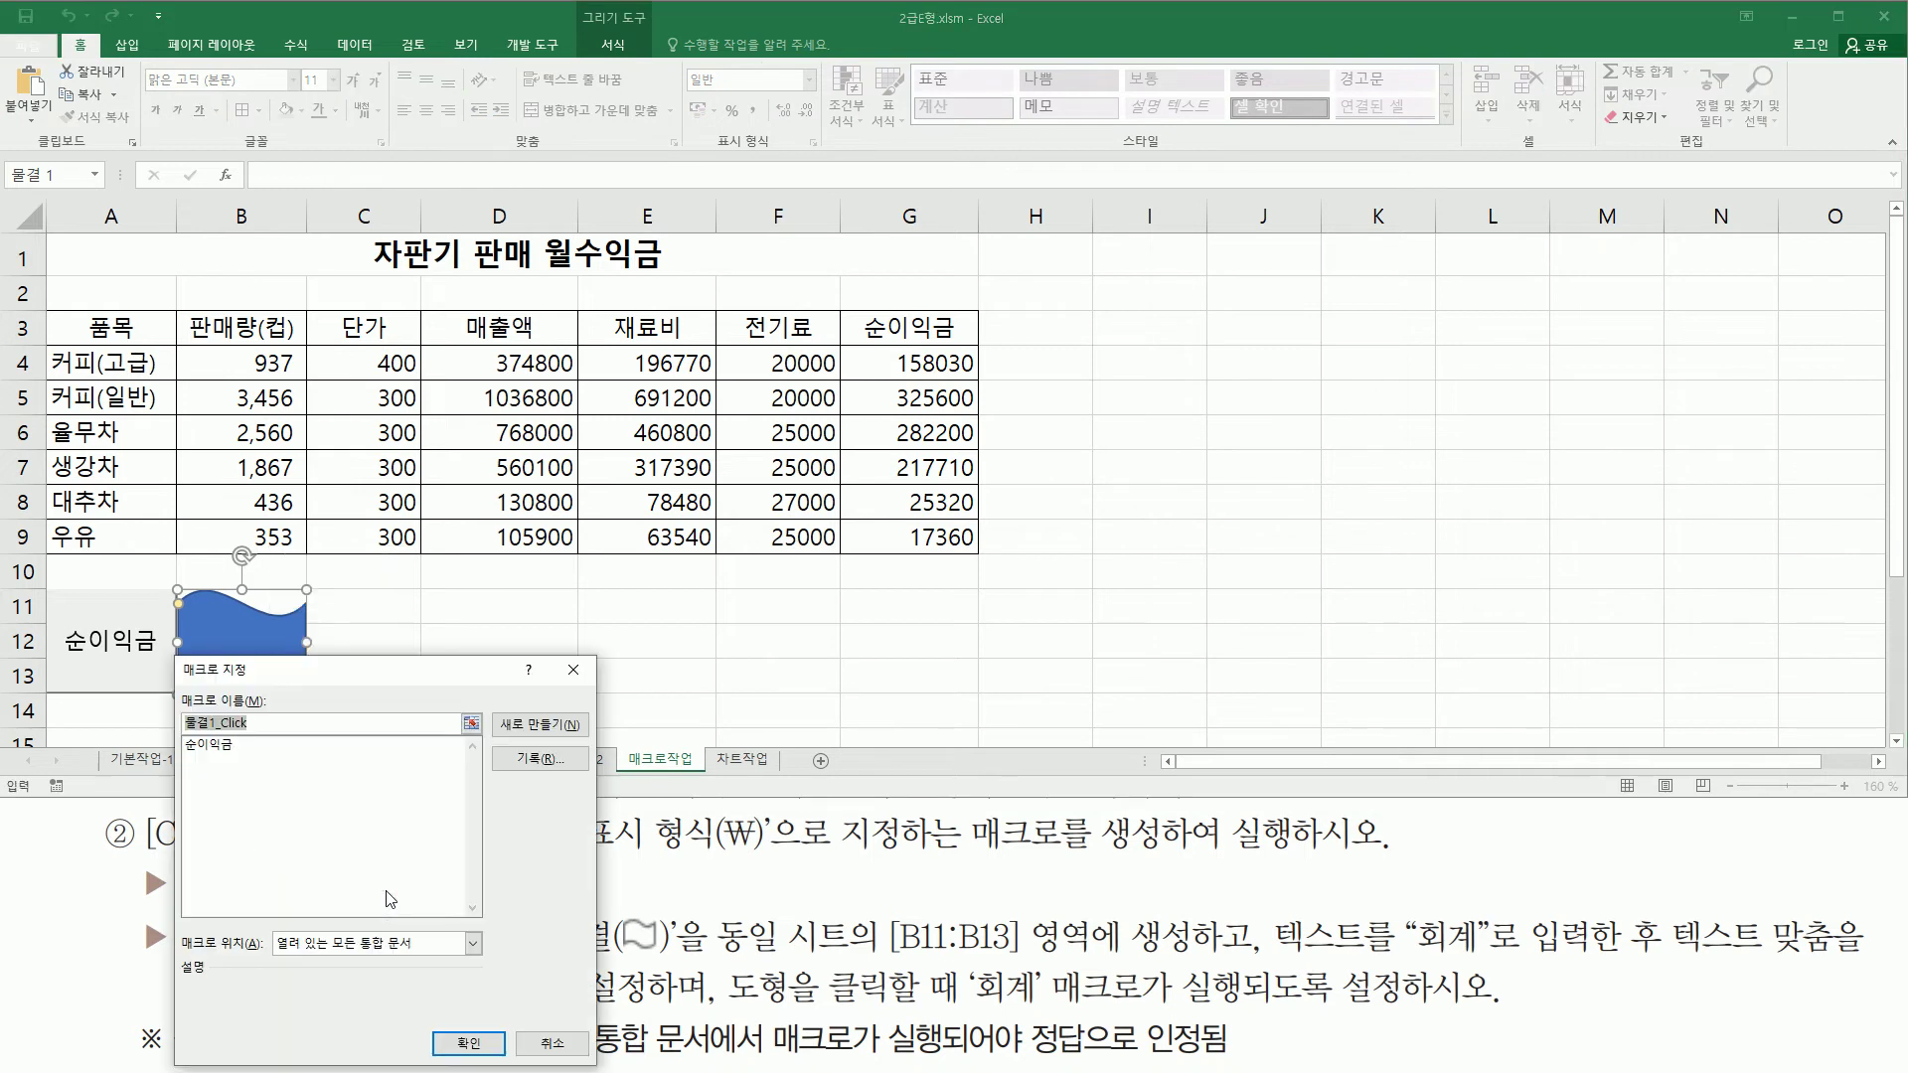
{"action": "left_click_drag", "start_coordinate": [386, 681], "coordinate": [1234, 305]}
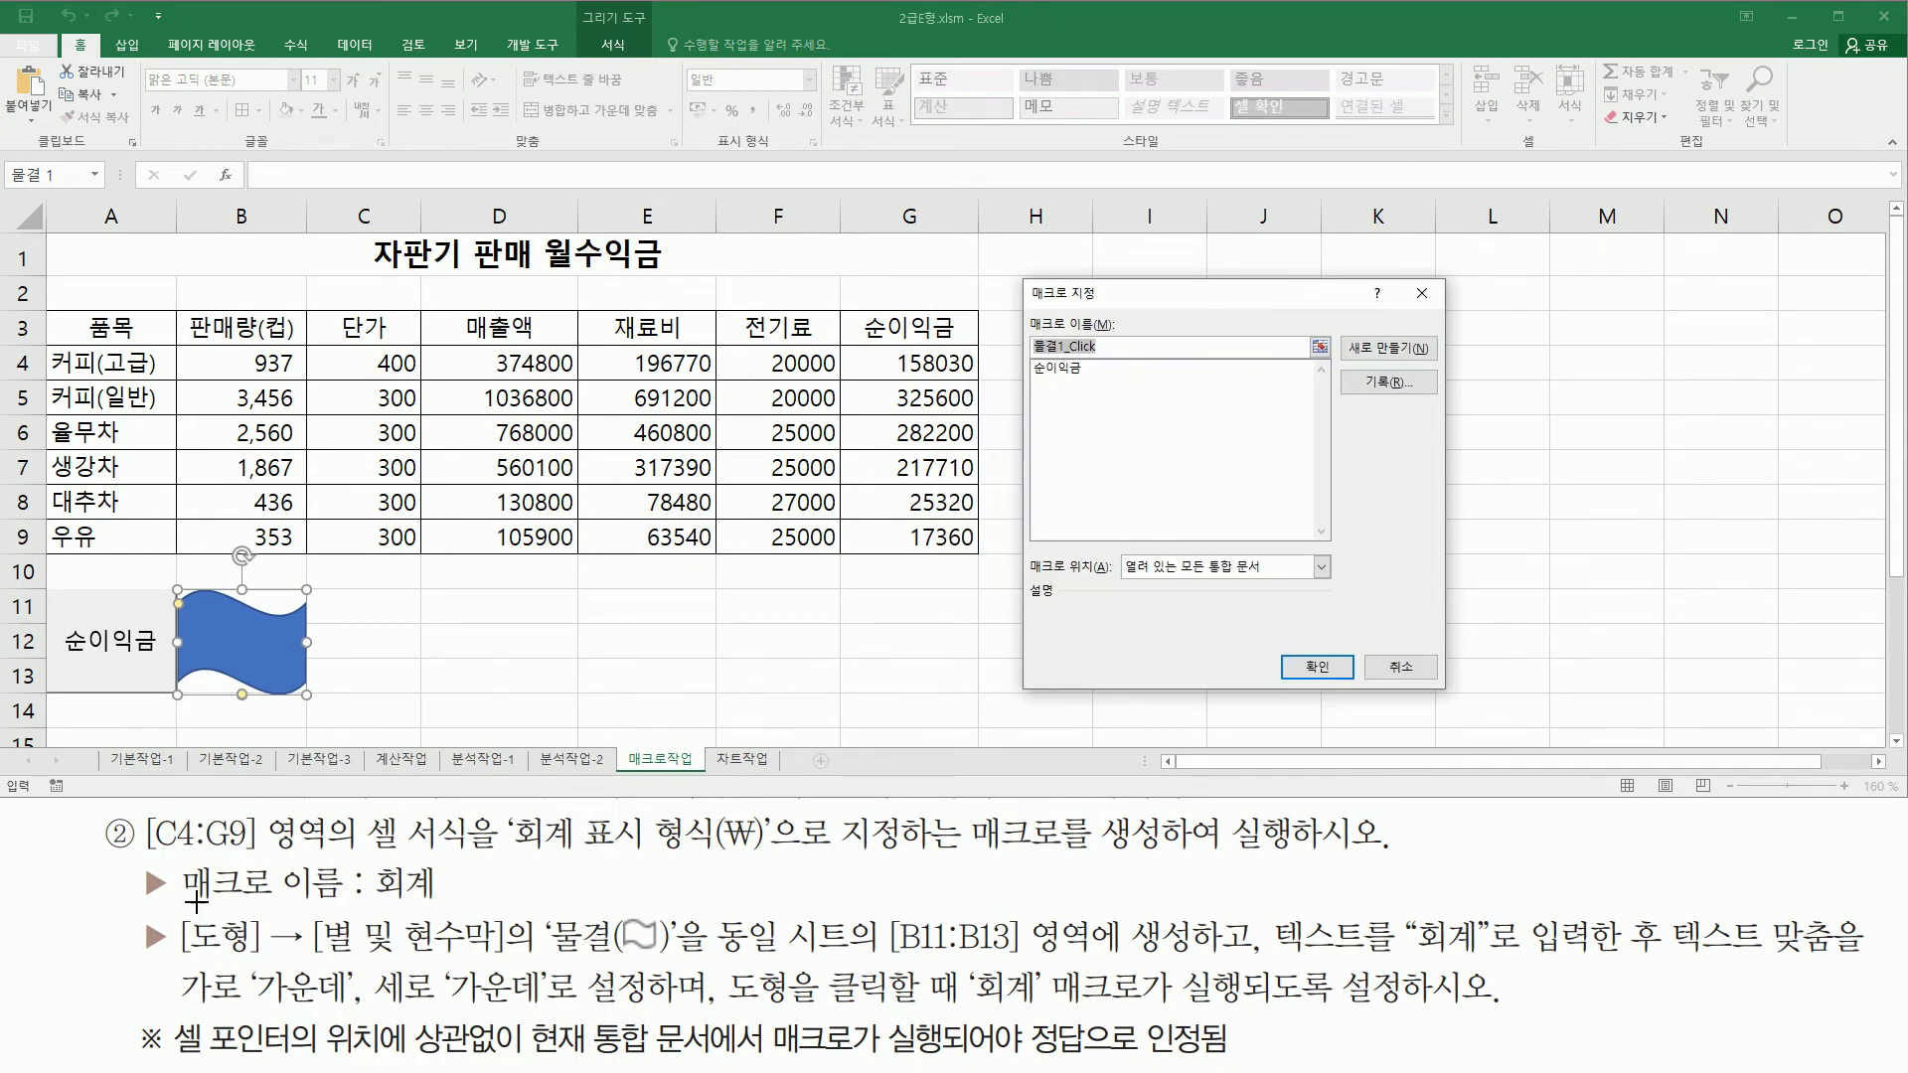
{"action": "left_click_drag", "start_coordinate": [175, 905], "coordinate": [444, 906]}
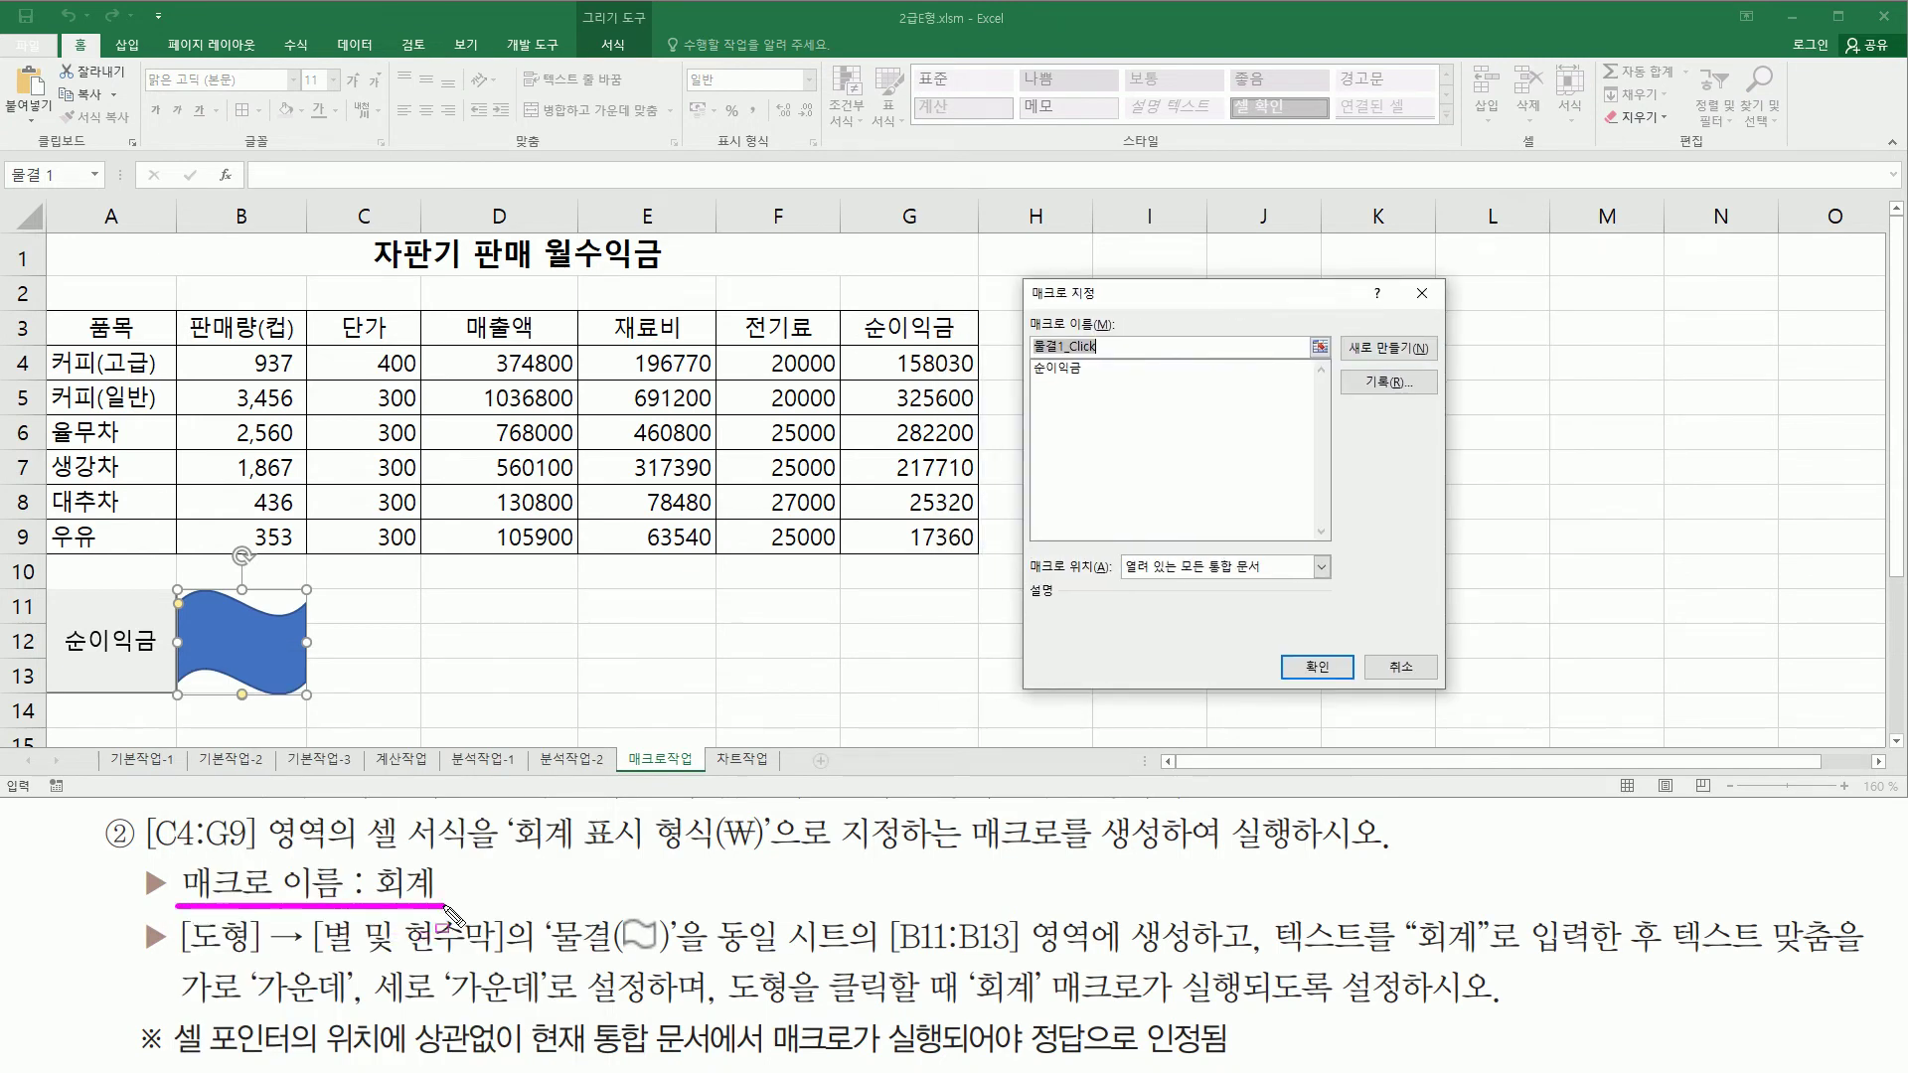
{"action": "key", "text": "Escape"}
{"action": "key", "text": "Hangul"}
{"action": "type", "text": "ㅎ"}
{"action": "type", "text": "계"}
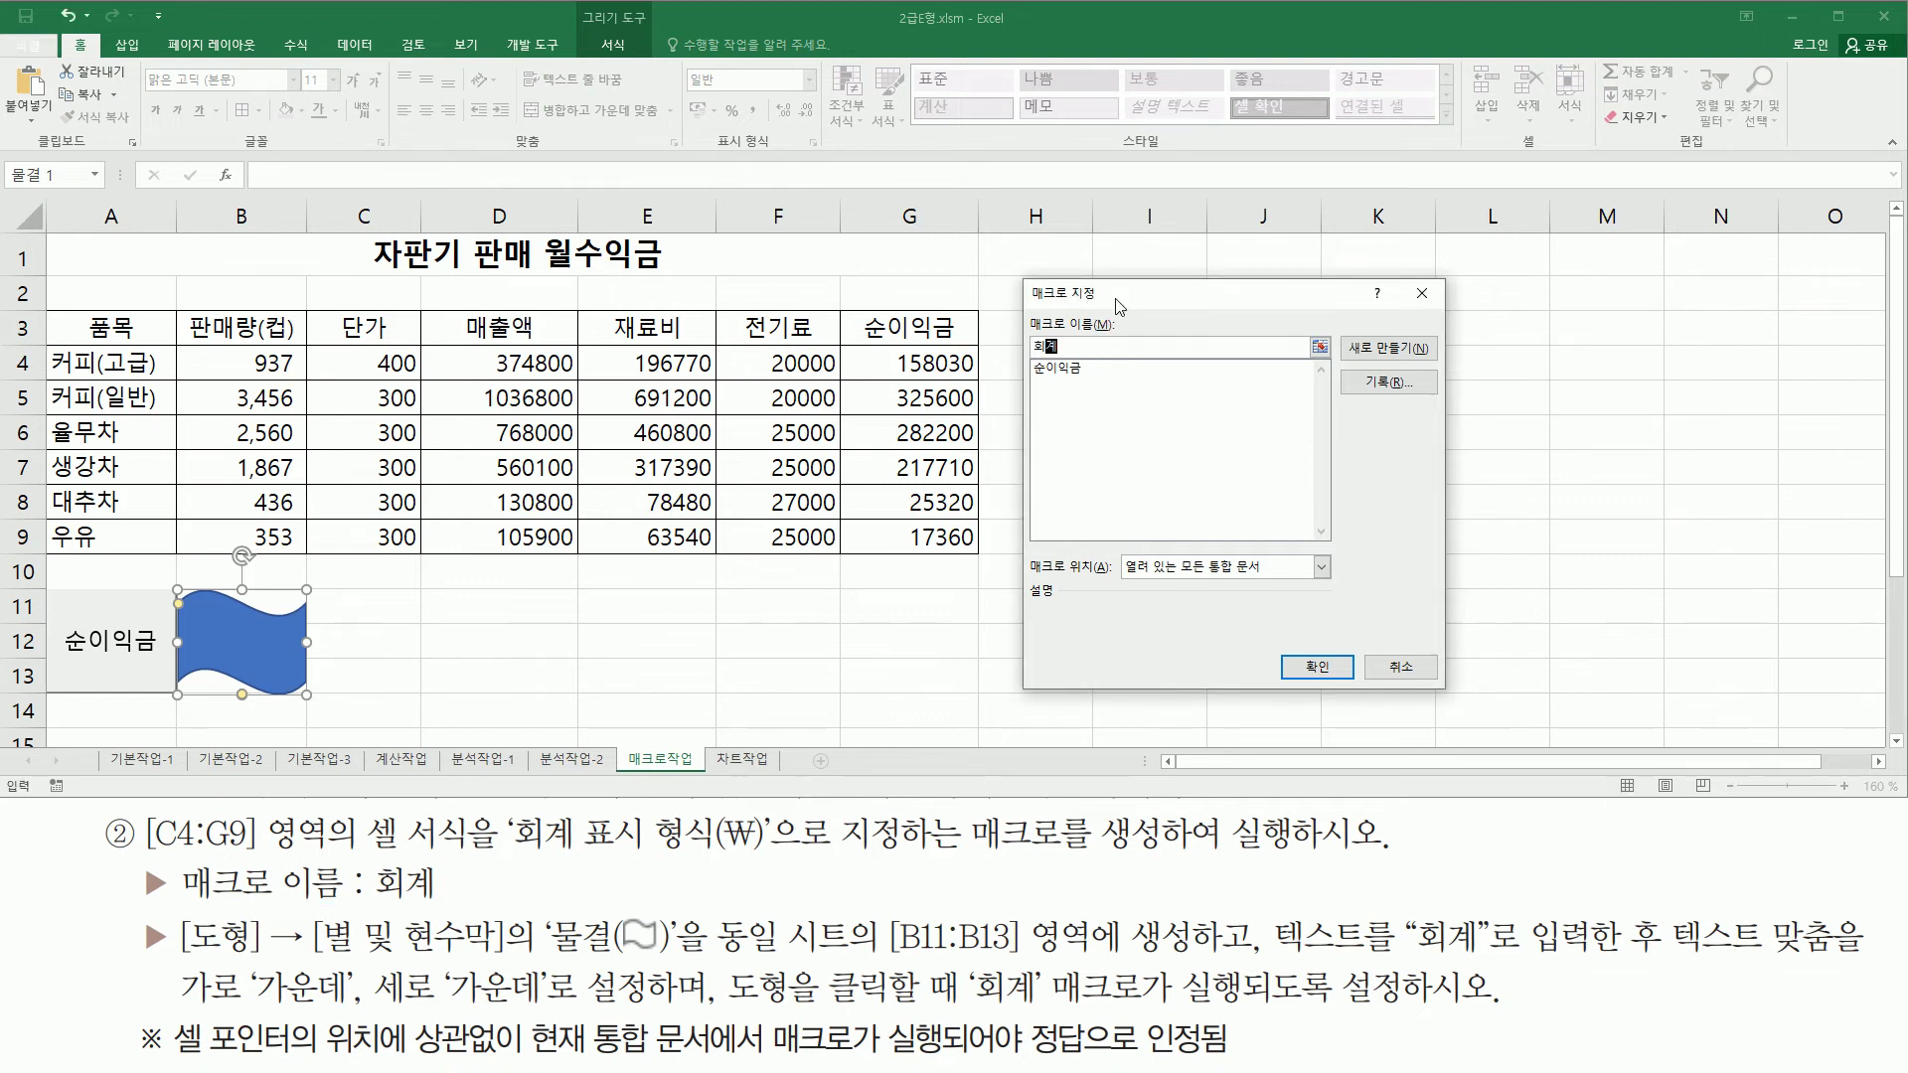
Step: Start recording the 회계 macro for the wave shape, stored in the current workbook (현재 통합 문서)
{"action": "left_click_drag", "start_coordinate": [1022, 310], "coordinate": [1145, 361]}
{"action": "left_click_drag", "start_coordinate": [1351, 367], "coordinate": [1425, 398]}
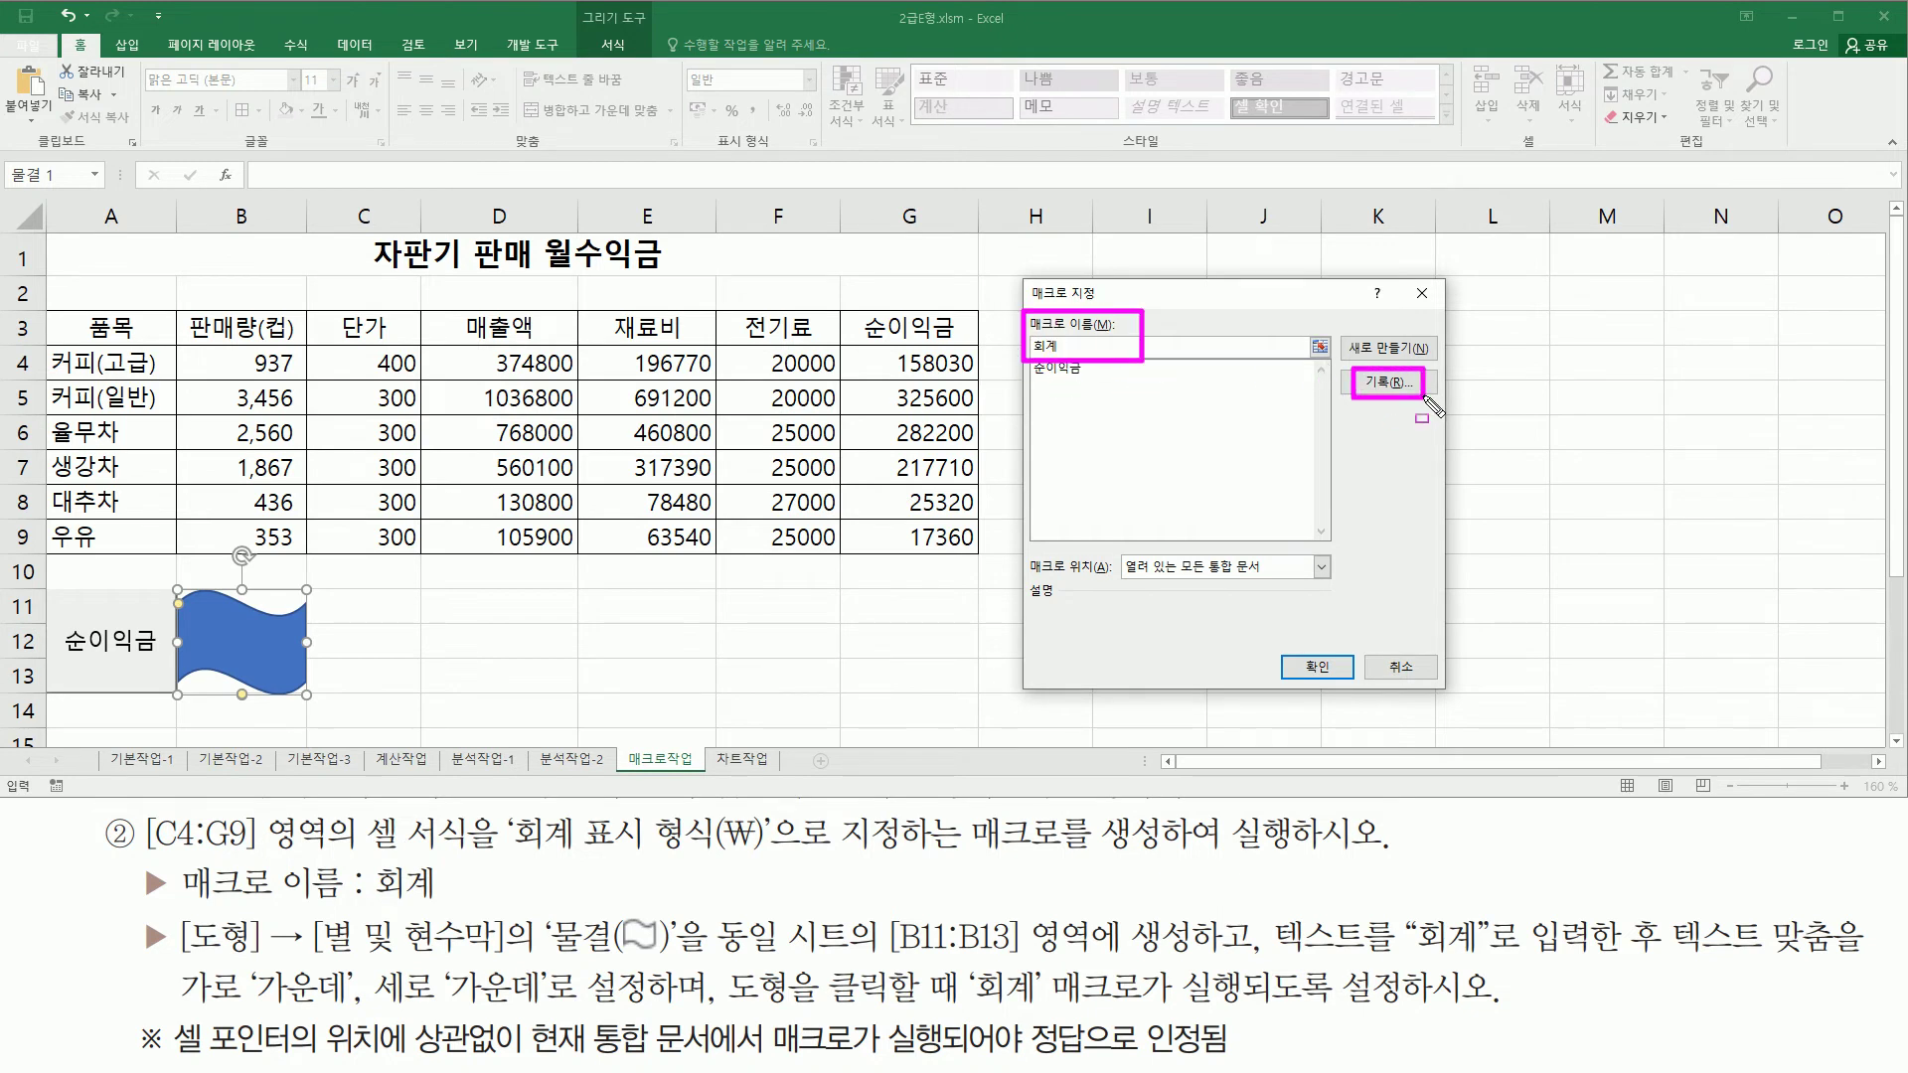
{"action": "left_click", "coordinate": [1388, 381]}
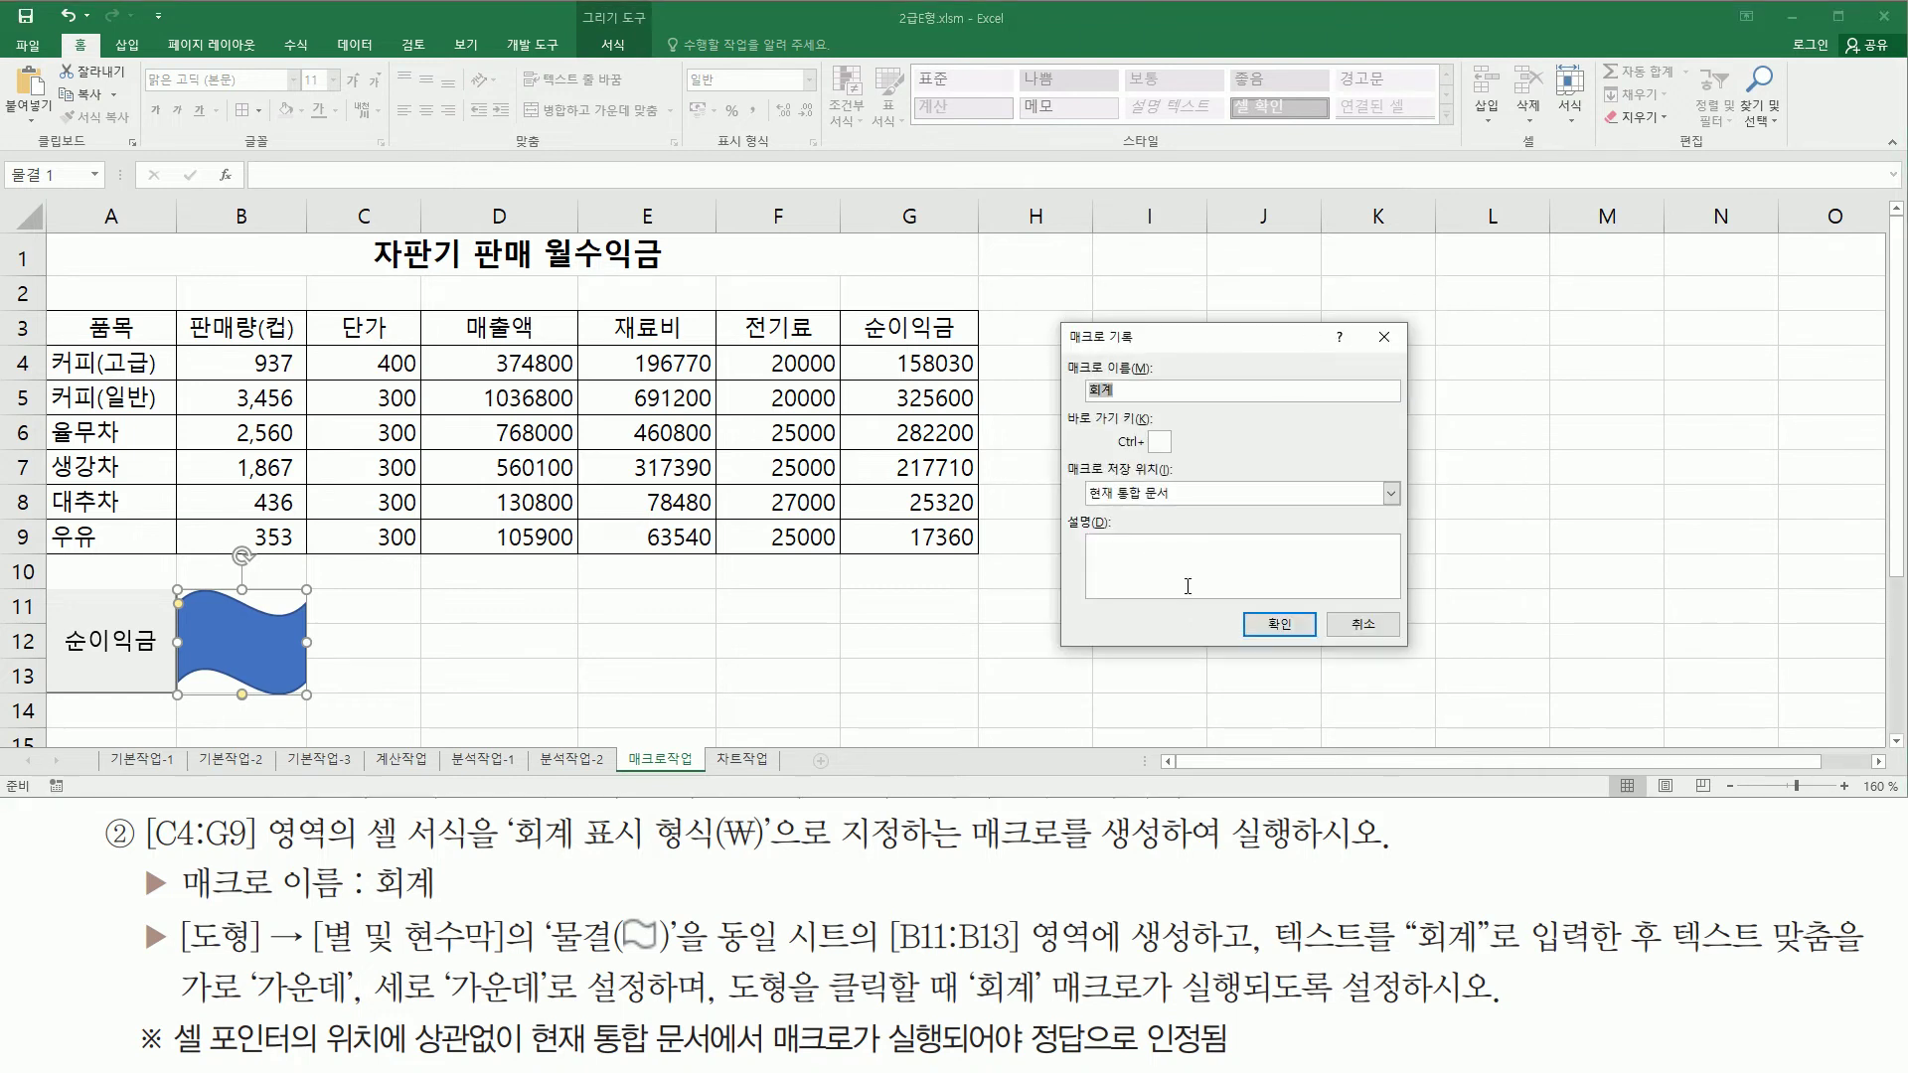
{"action": "key", "text": "ctrl+2"}
{"action": "mouse_move", "coordinate": [1060, 351]}
{"action": "left_mouse_down"}
{"action": "mouse_move", "coordinate": [1094, 402]}
{"action": "mouse_move", "coordinate": [1163, 405]}
{"action": "left_mouse_up"}
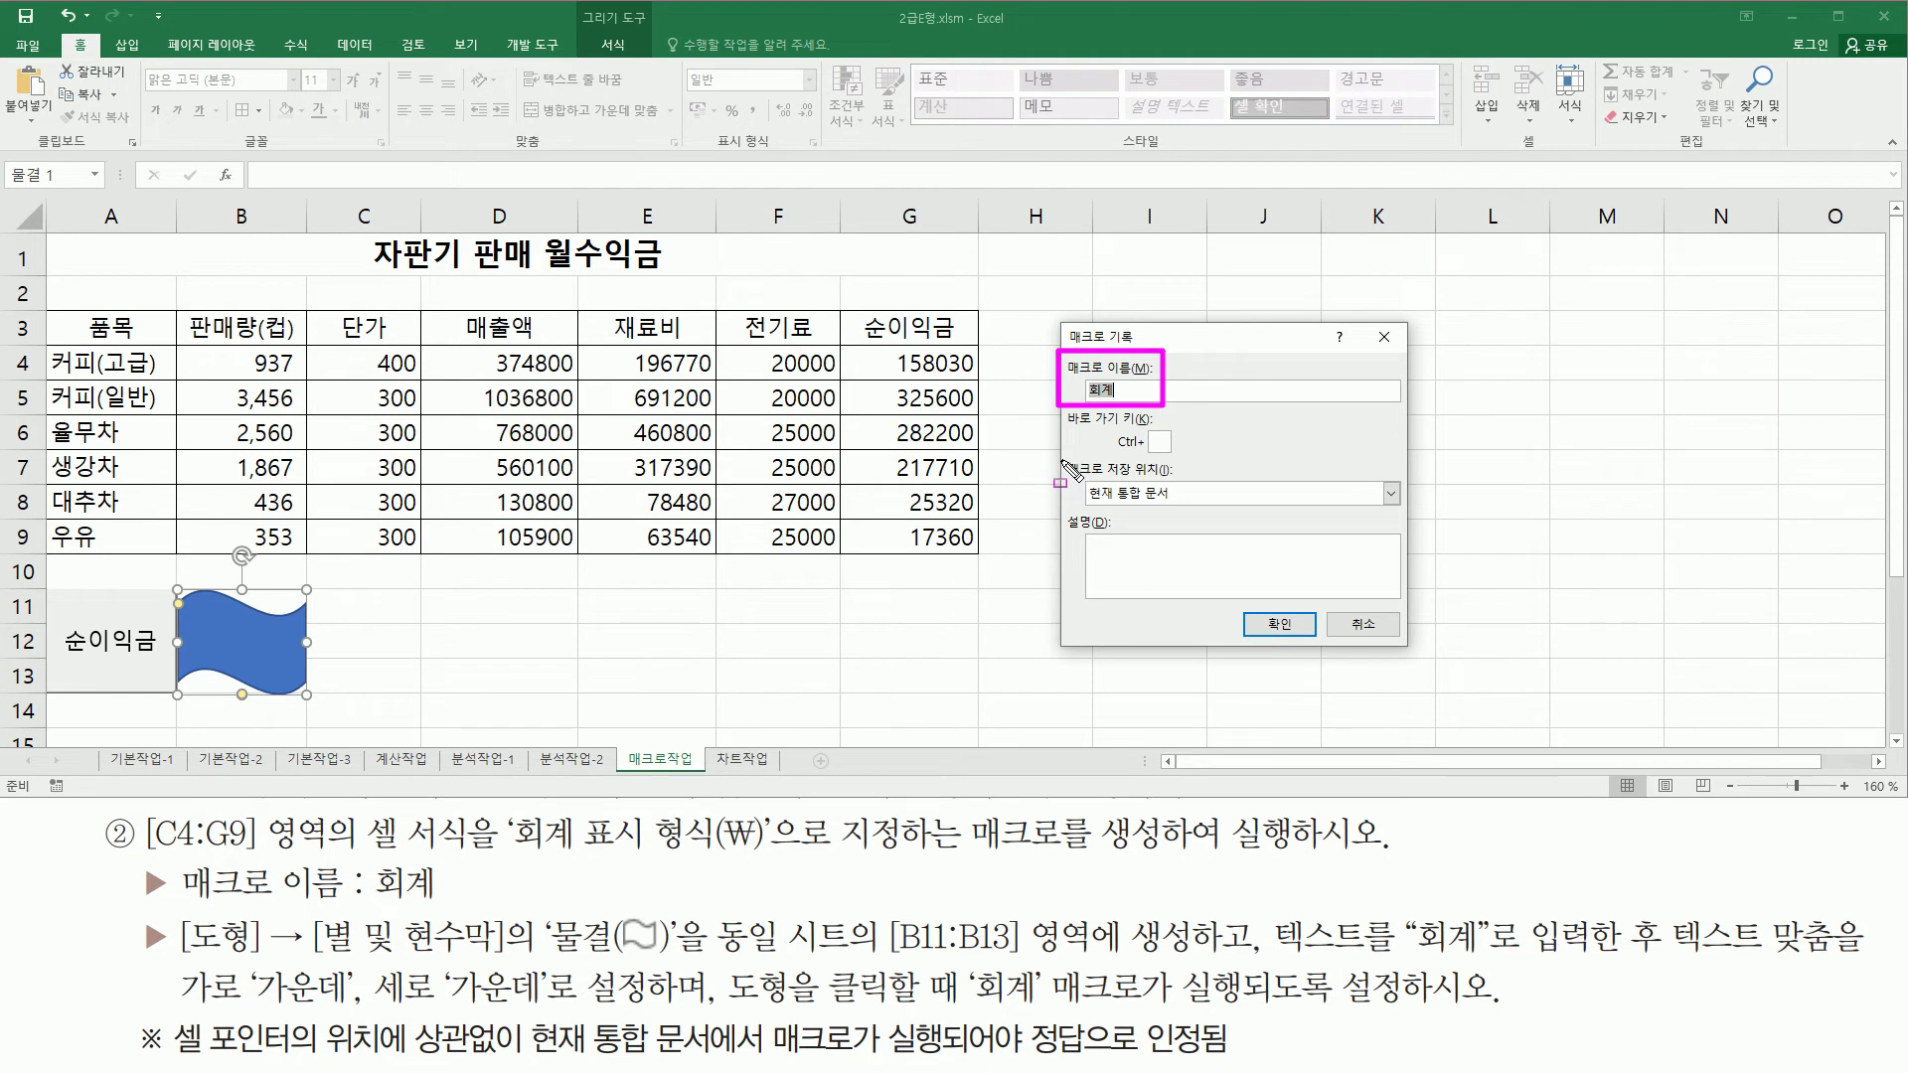
{"action": "mouse_move", "coordinate": [1055, 456]}
{"action": "left_mouse_down"}
{"action": "mouse_move", "coordinate": [1174, 532]}
{"action": "mouse_move", "coordinate": [1208, 510]}
{"action": "left_mouse_up"}
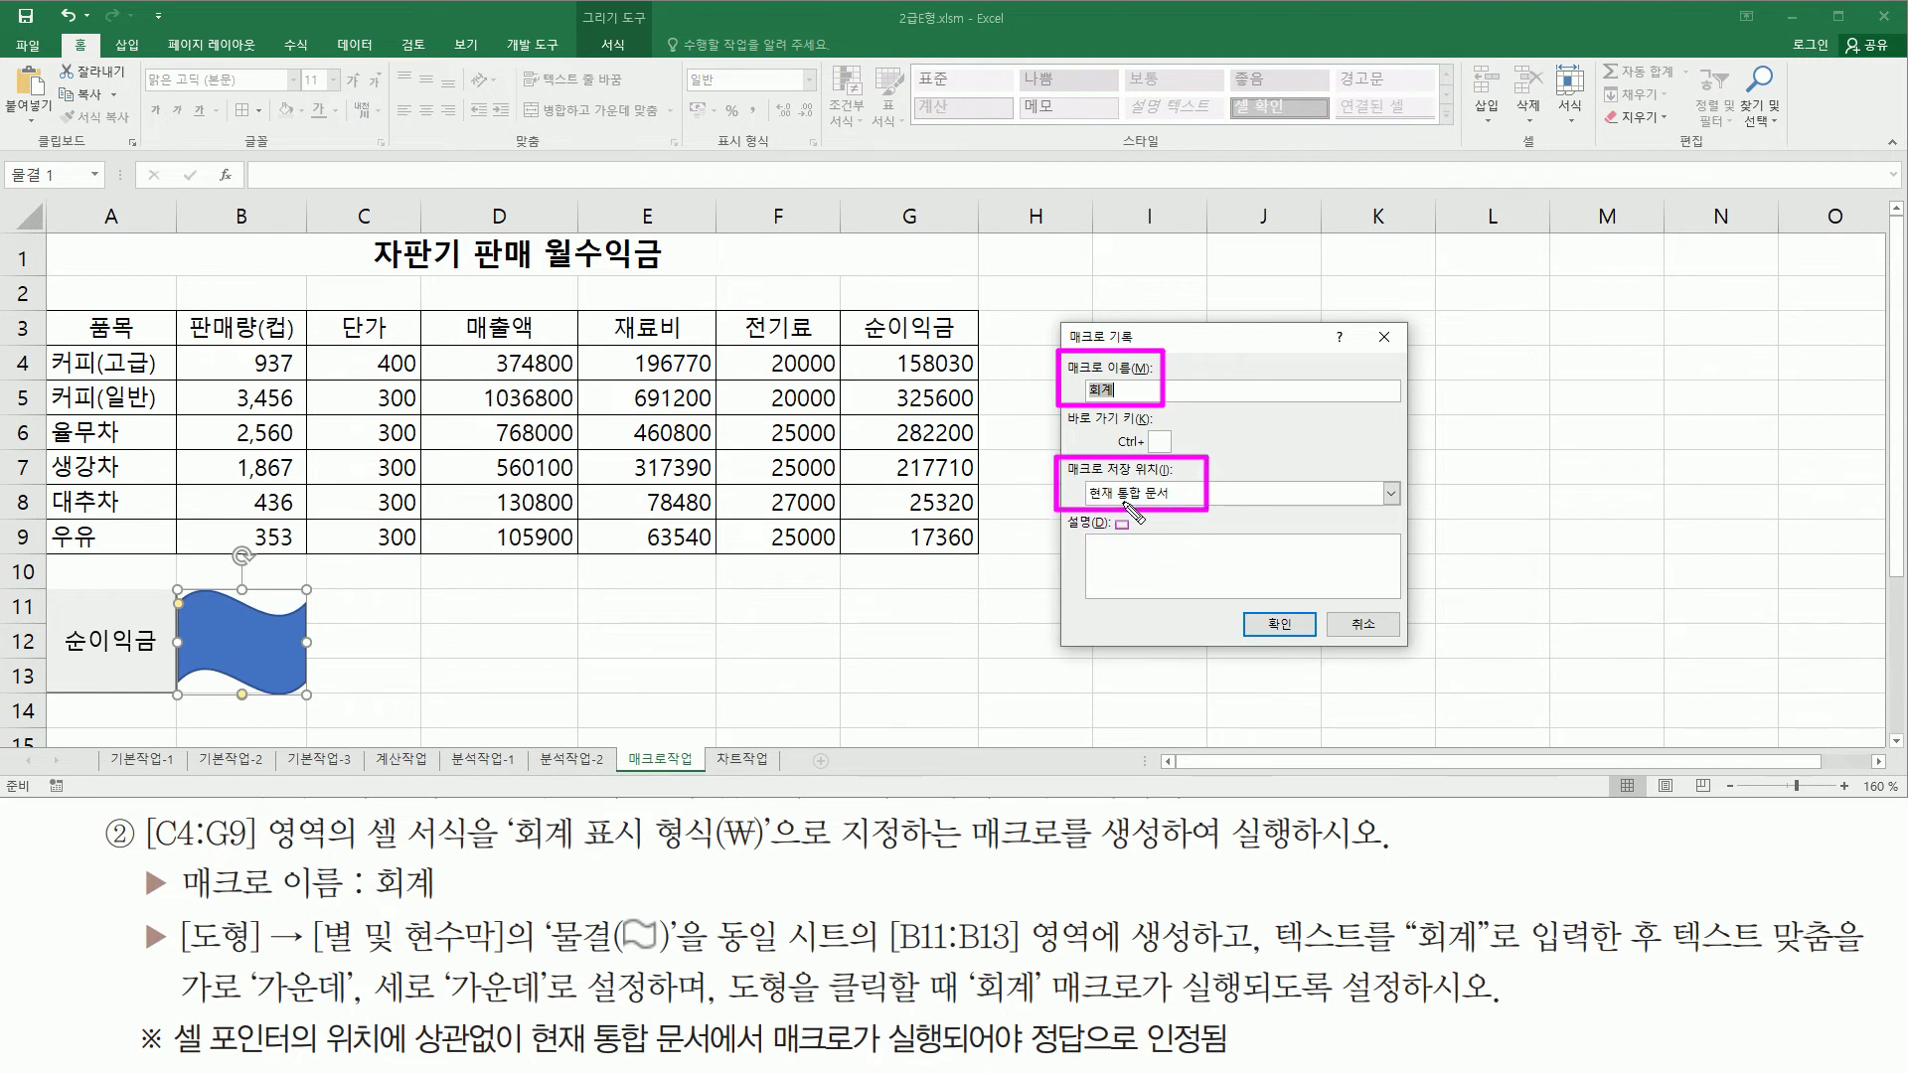
{"action": "left_click_drag", "start_coordinate": [1246, 602], "coordinate": [1317, 649]}
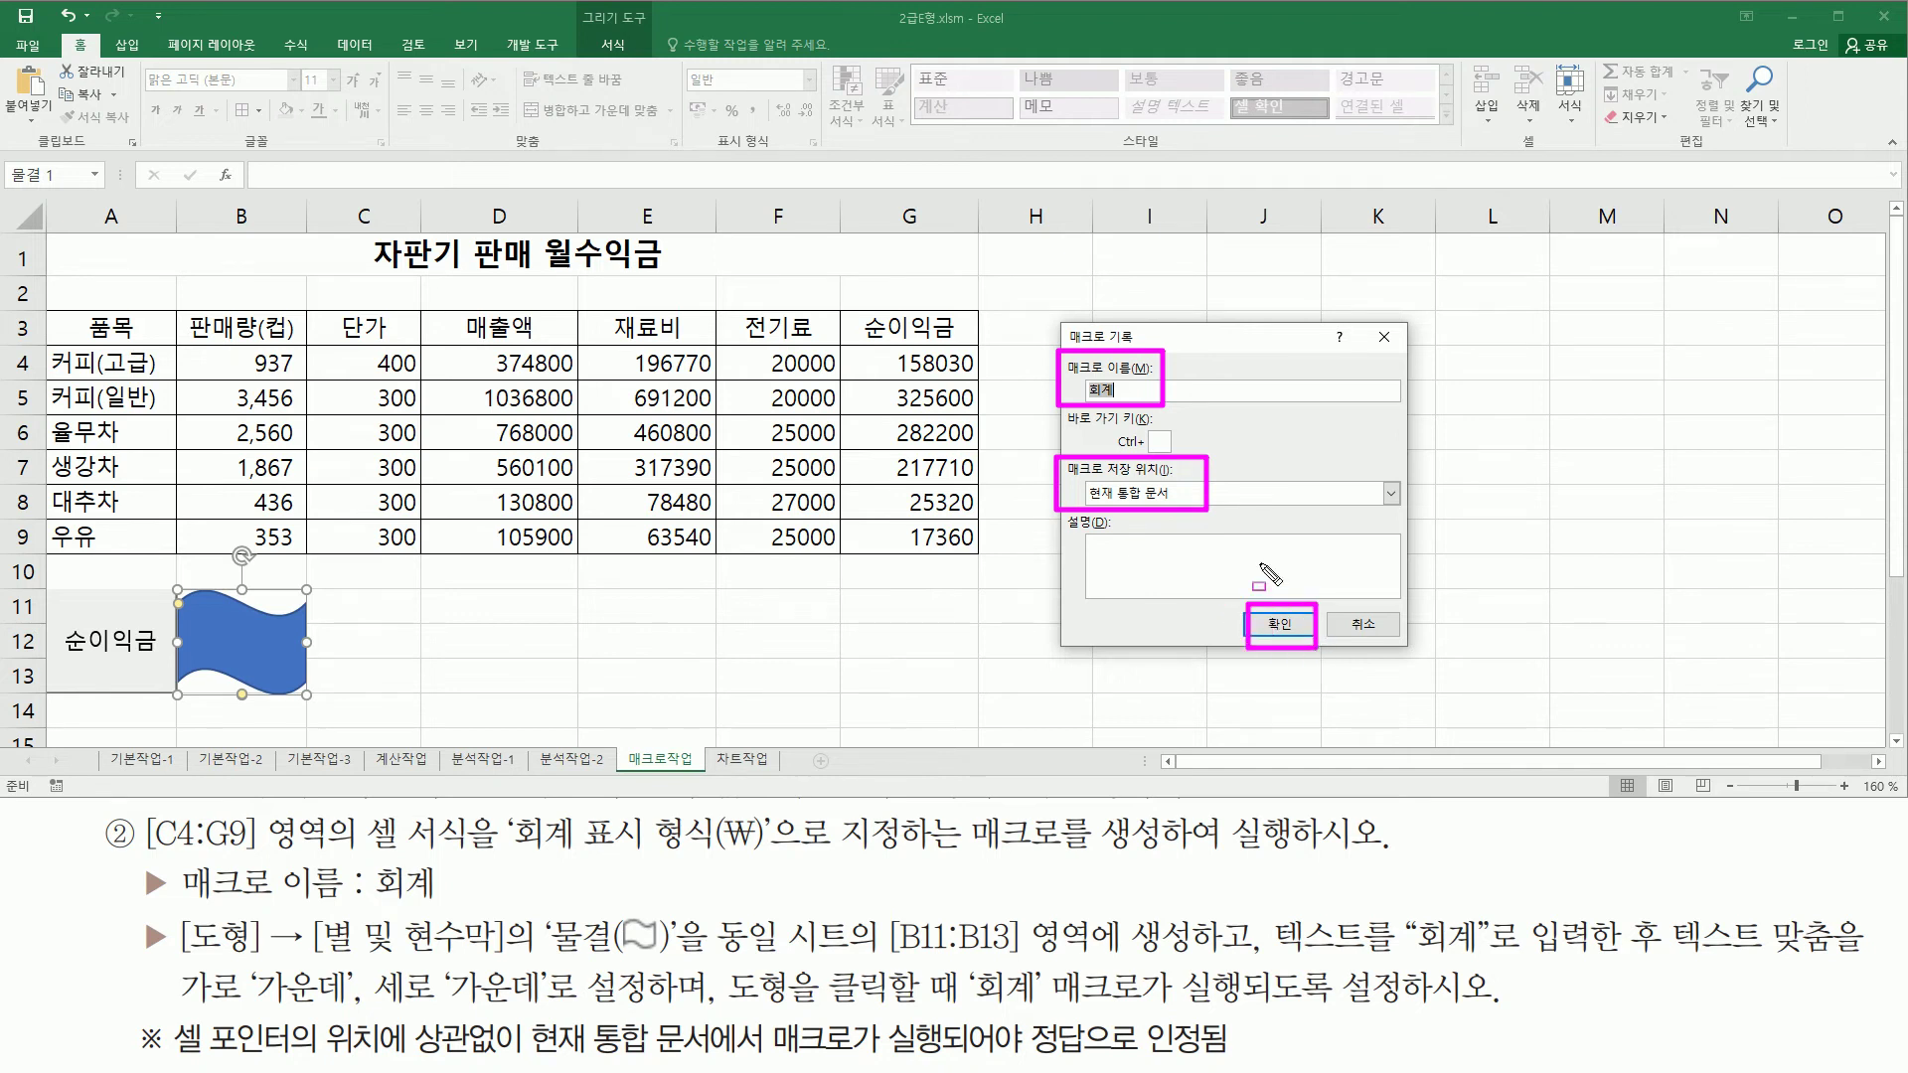
{"action": "left_click", "coordinate": [1281, 626]}
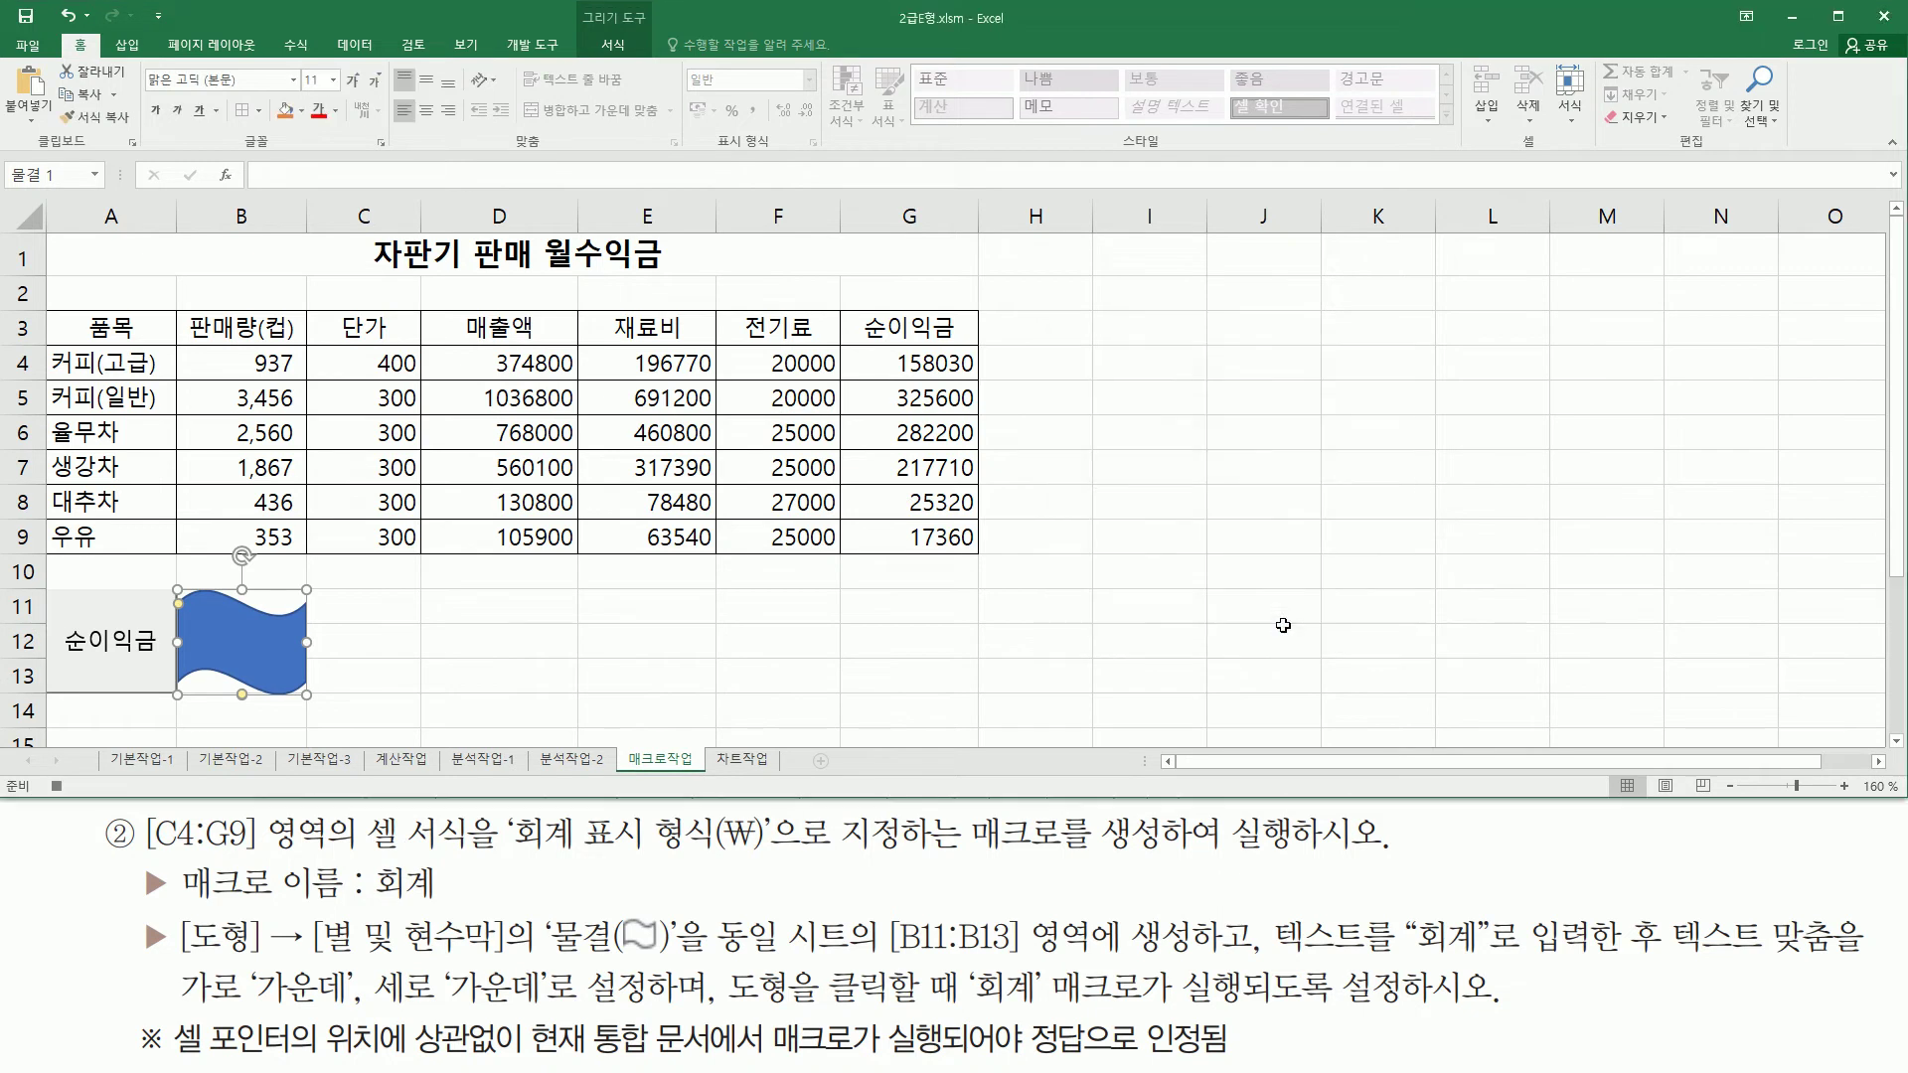
Step: Apply the accounting number format (₩) to C4:G9 and stop recording the macro
{"action": "left_click_drag", "start_coordinate": [42, 772], "coordinate": [78, 801]}
{"action": "mouse_move", "coordinate": [146, 807]}
{"action": "left_mouse_down"}
{"action": "mouse_move", "coordinate": [177, 850]}
{"action": "mouse_move", "coordinate": [335, 866]}
{"action": "left_mouse_up"}
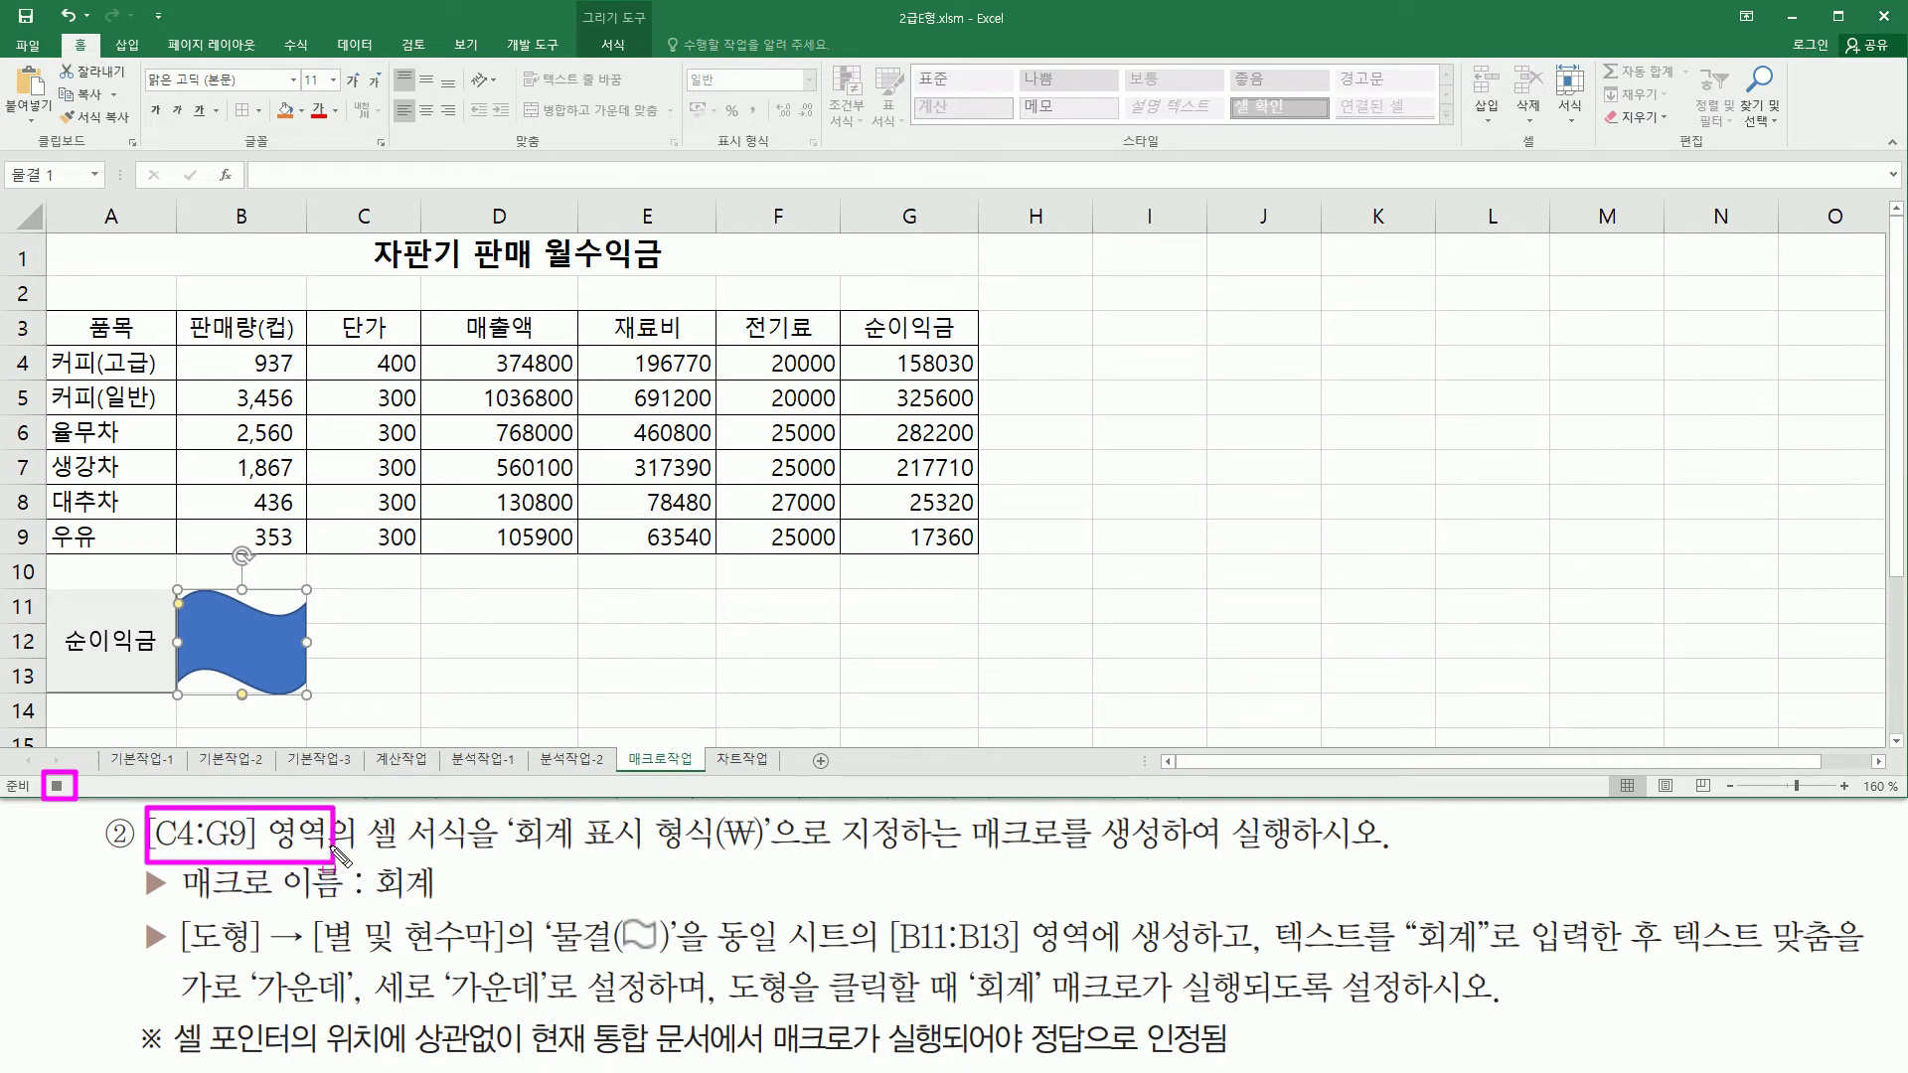
{"action": "key", "text": "Escape"}
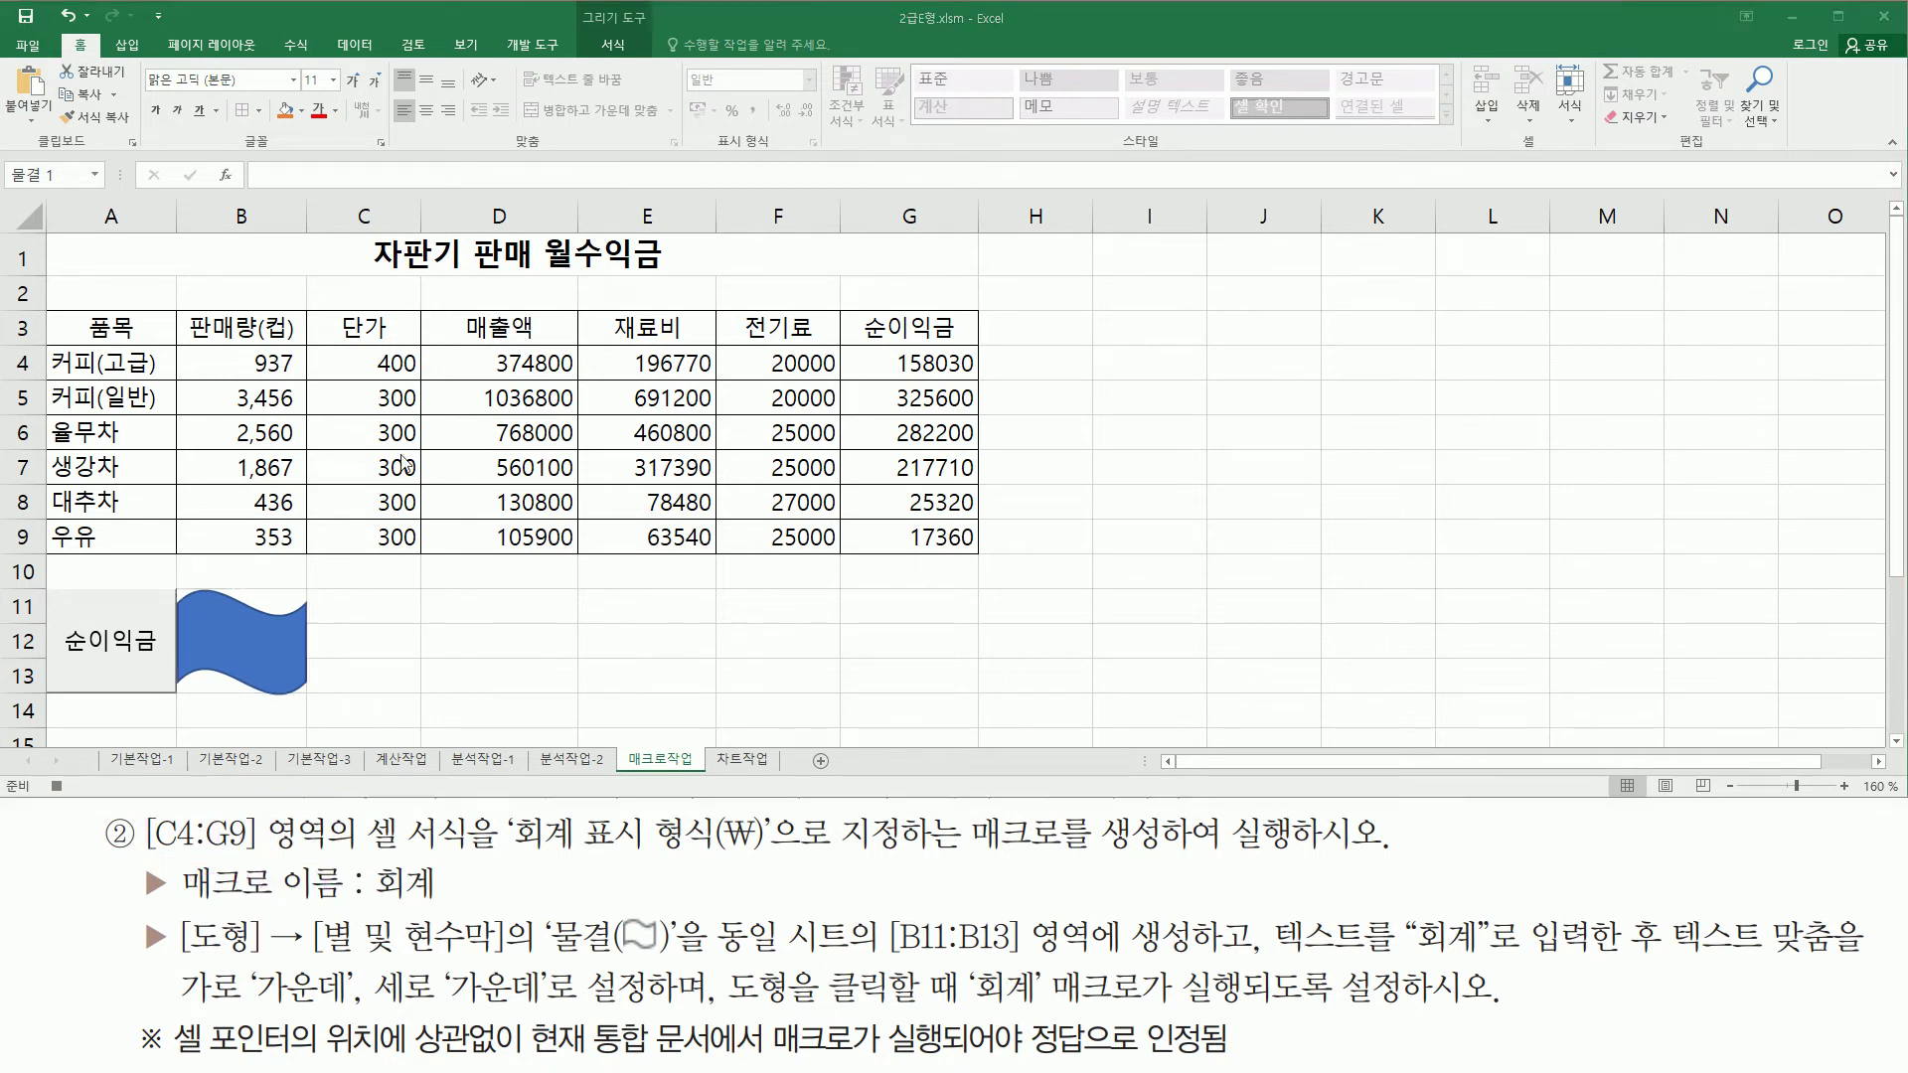
{"action": "left_click", "coordinate": [349, 363]}
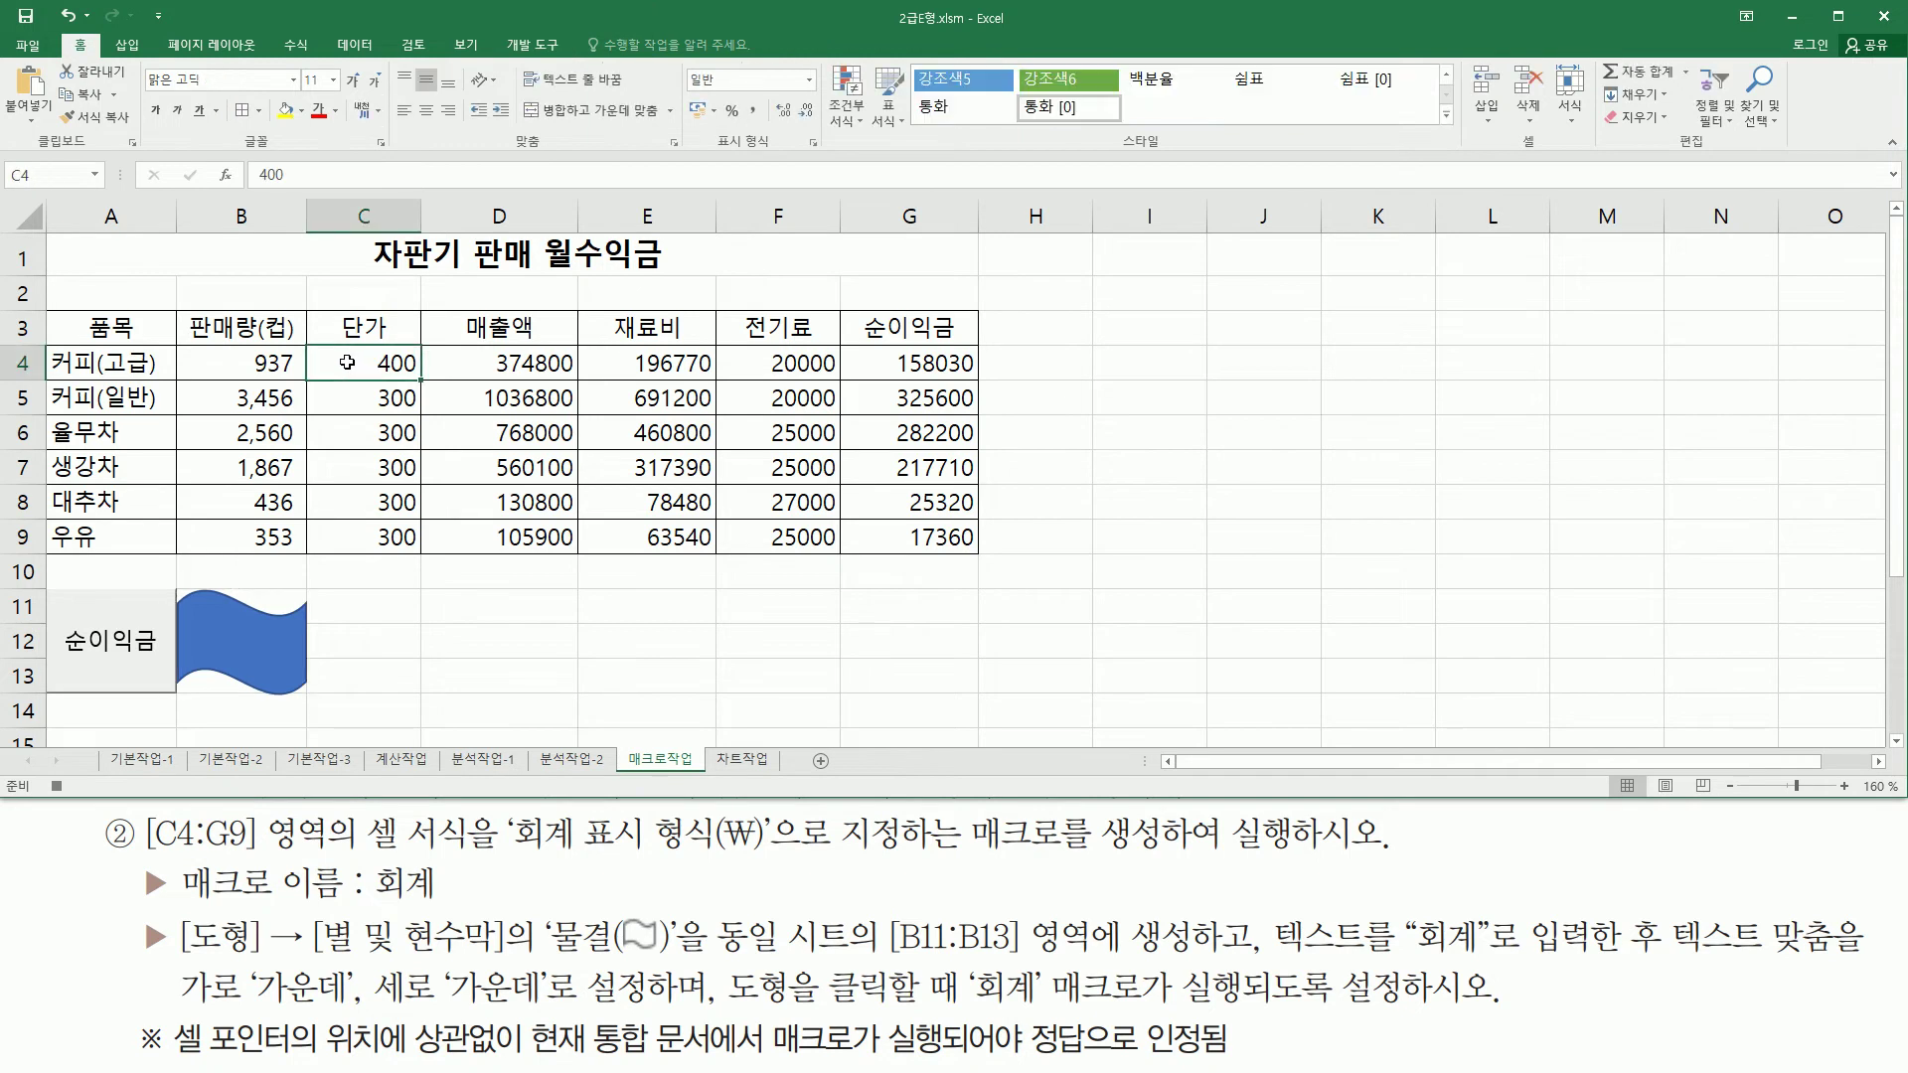
{"action": "left_click_drag", "start_coordinate": [347, 363], "coordinate": [889, 542]}
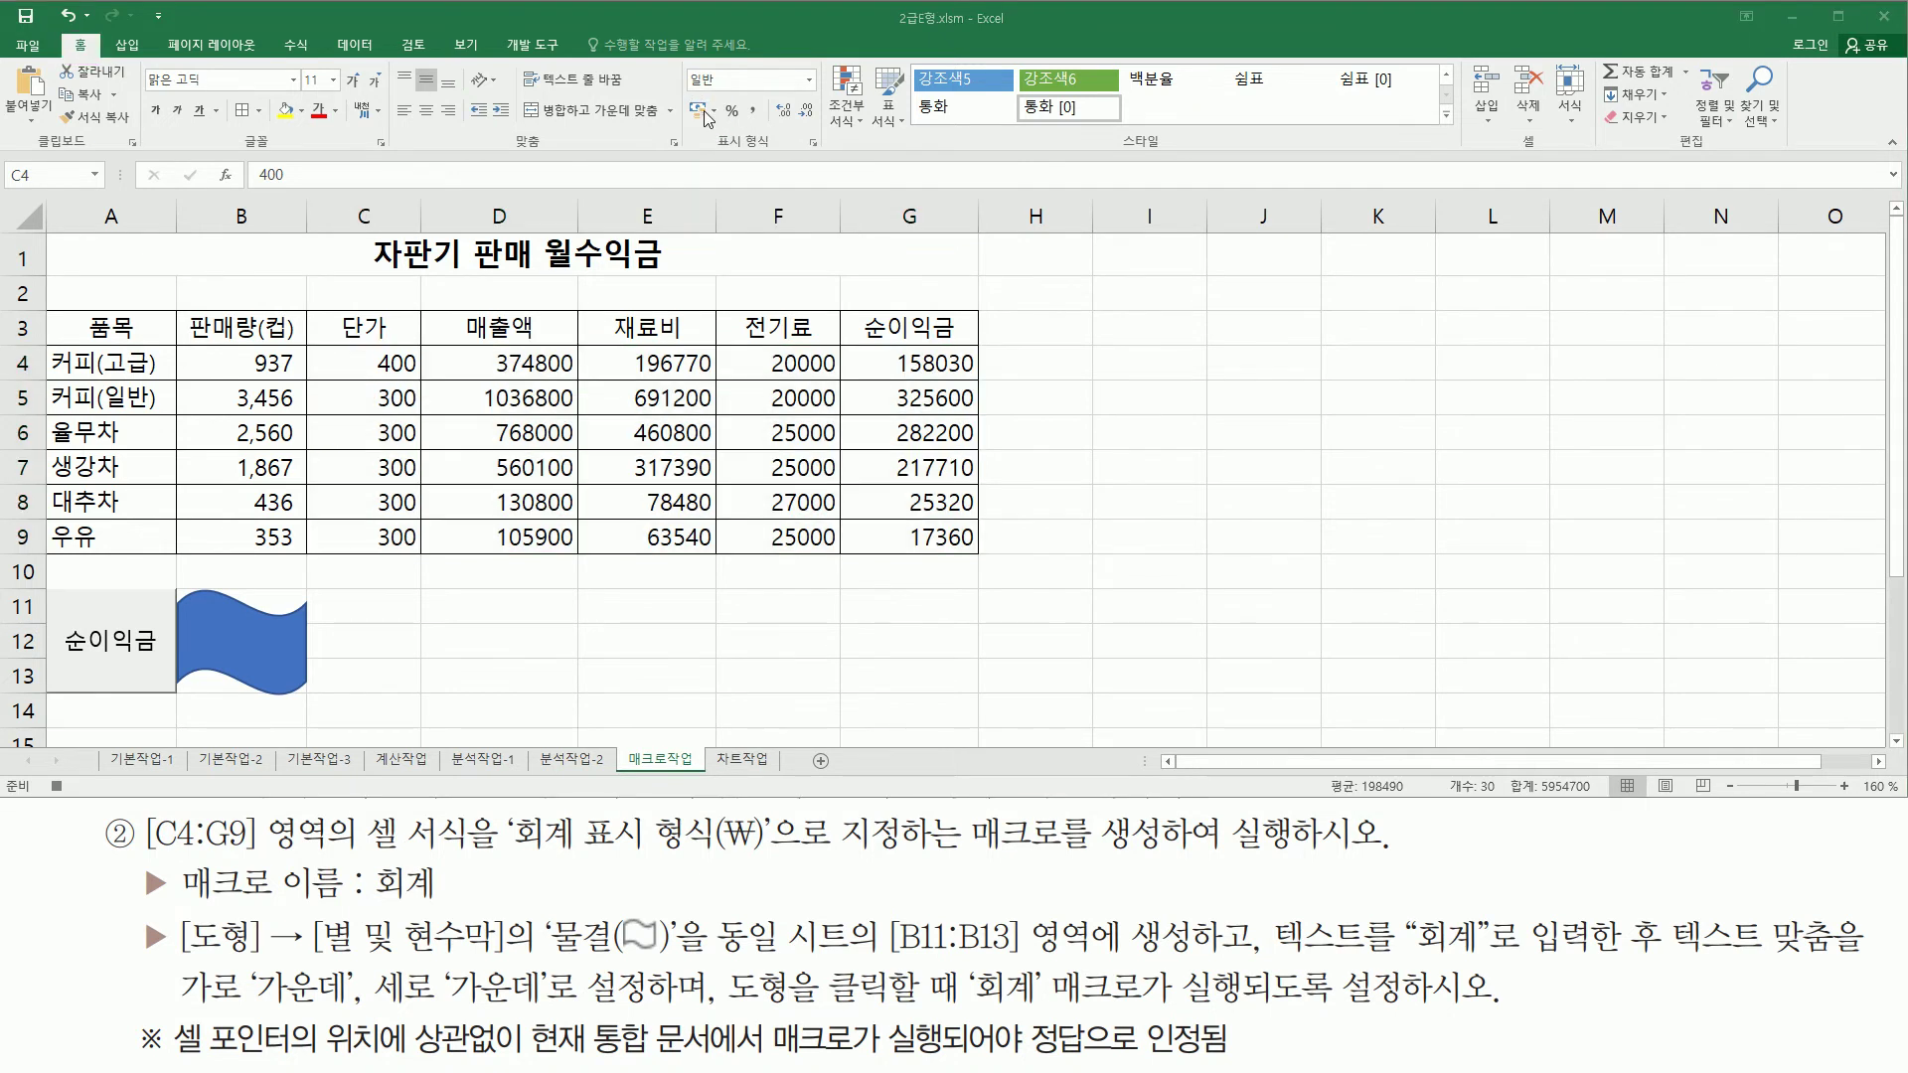
{"action": "left_click", "coordinate": [701, 112]}
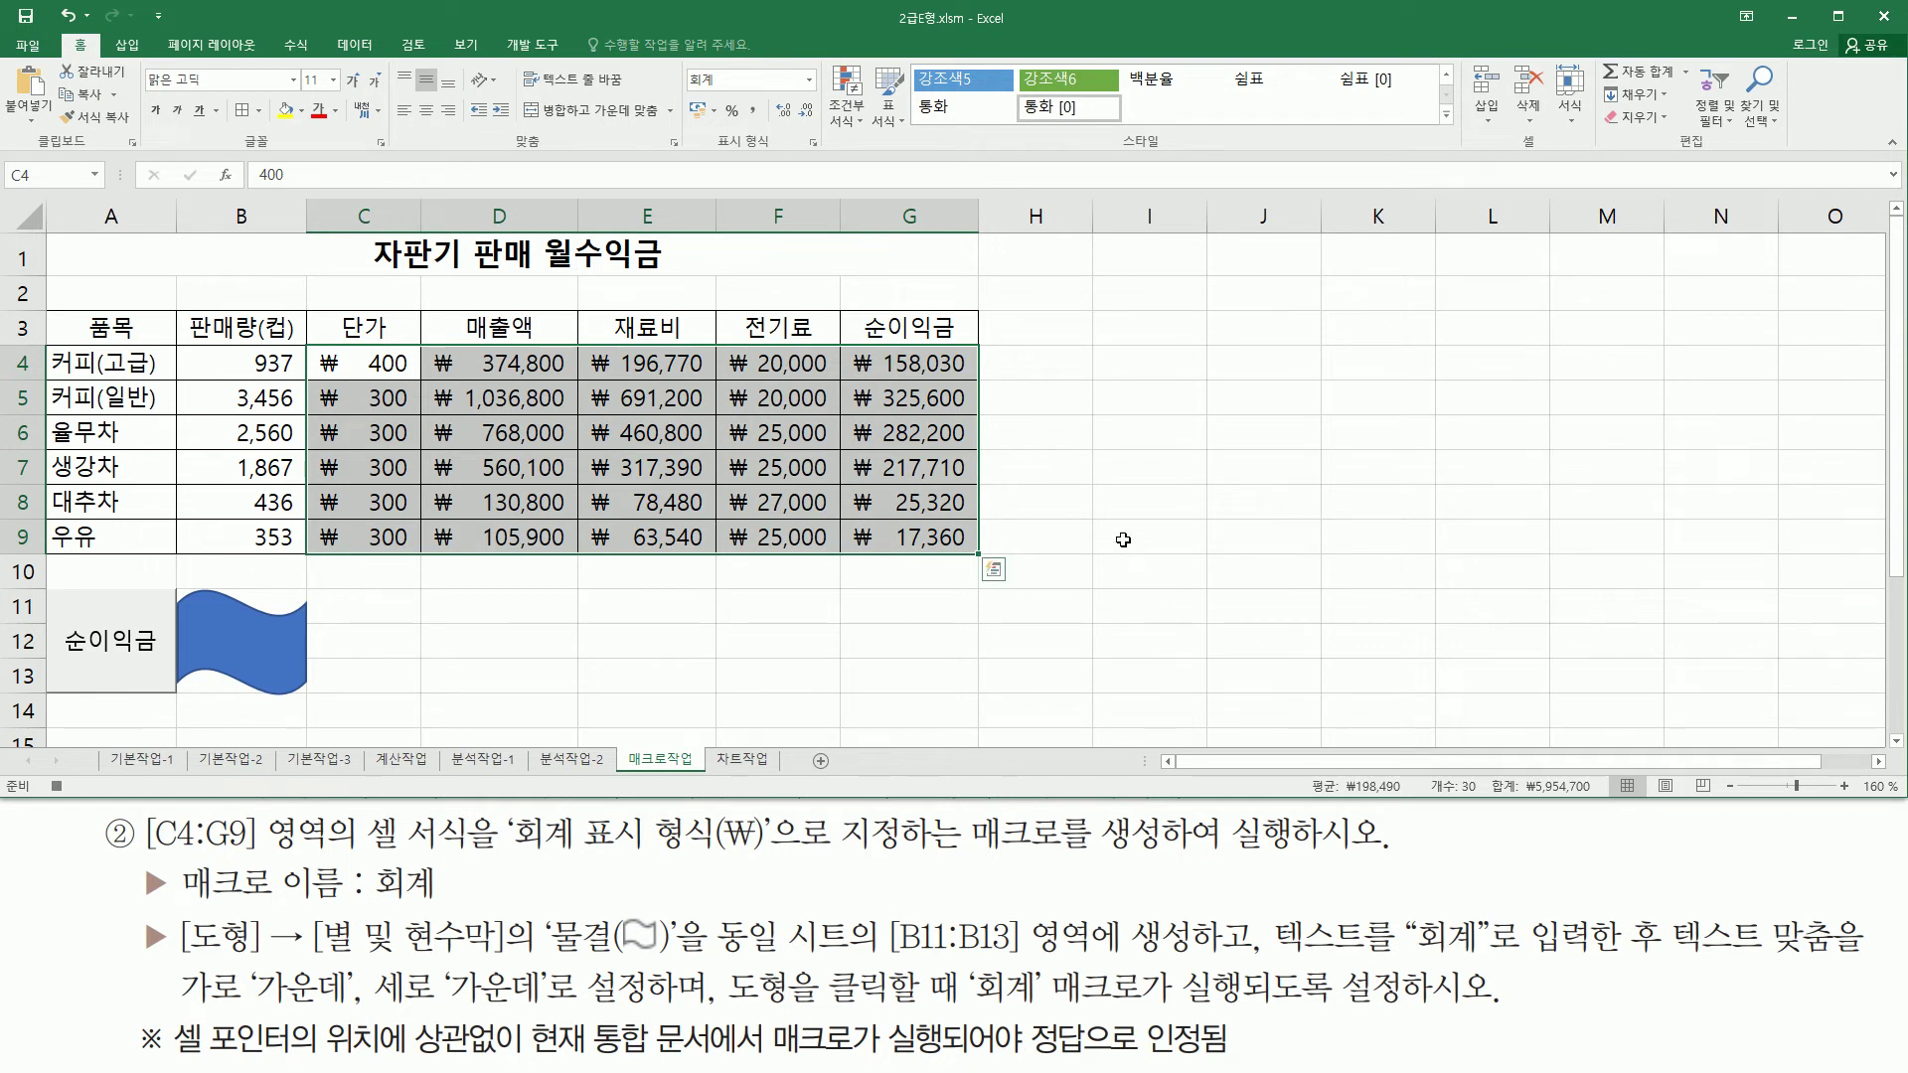
{"action": "left_click", "coordinate": [1123, 443]}
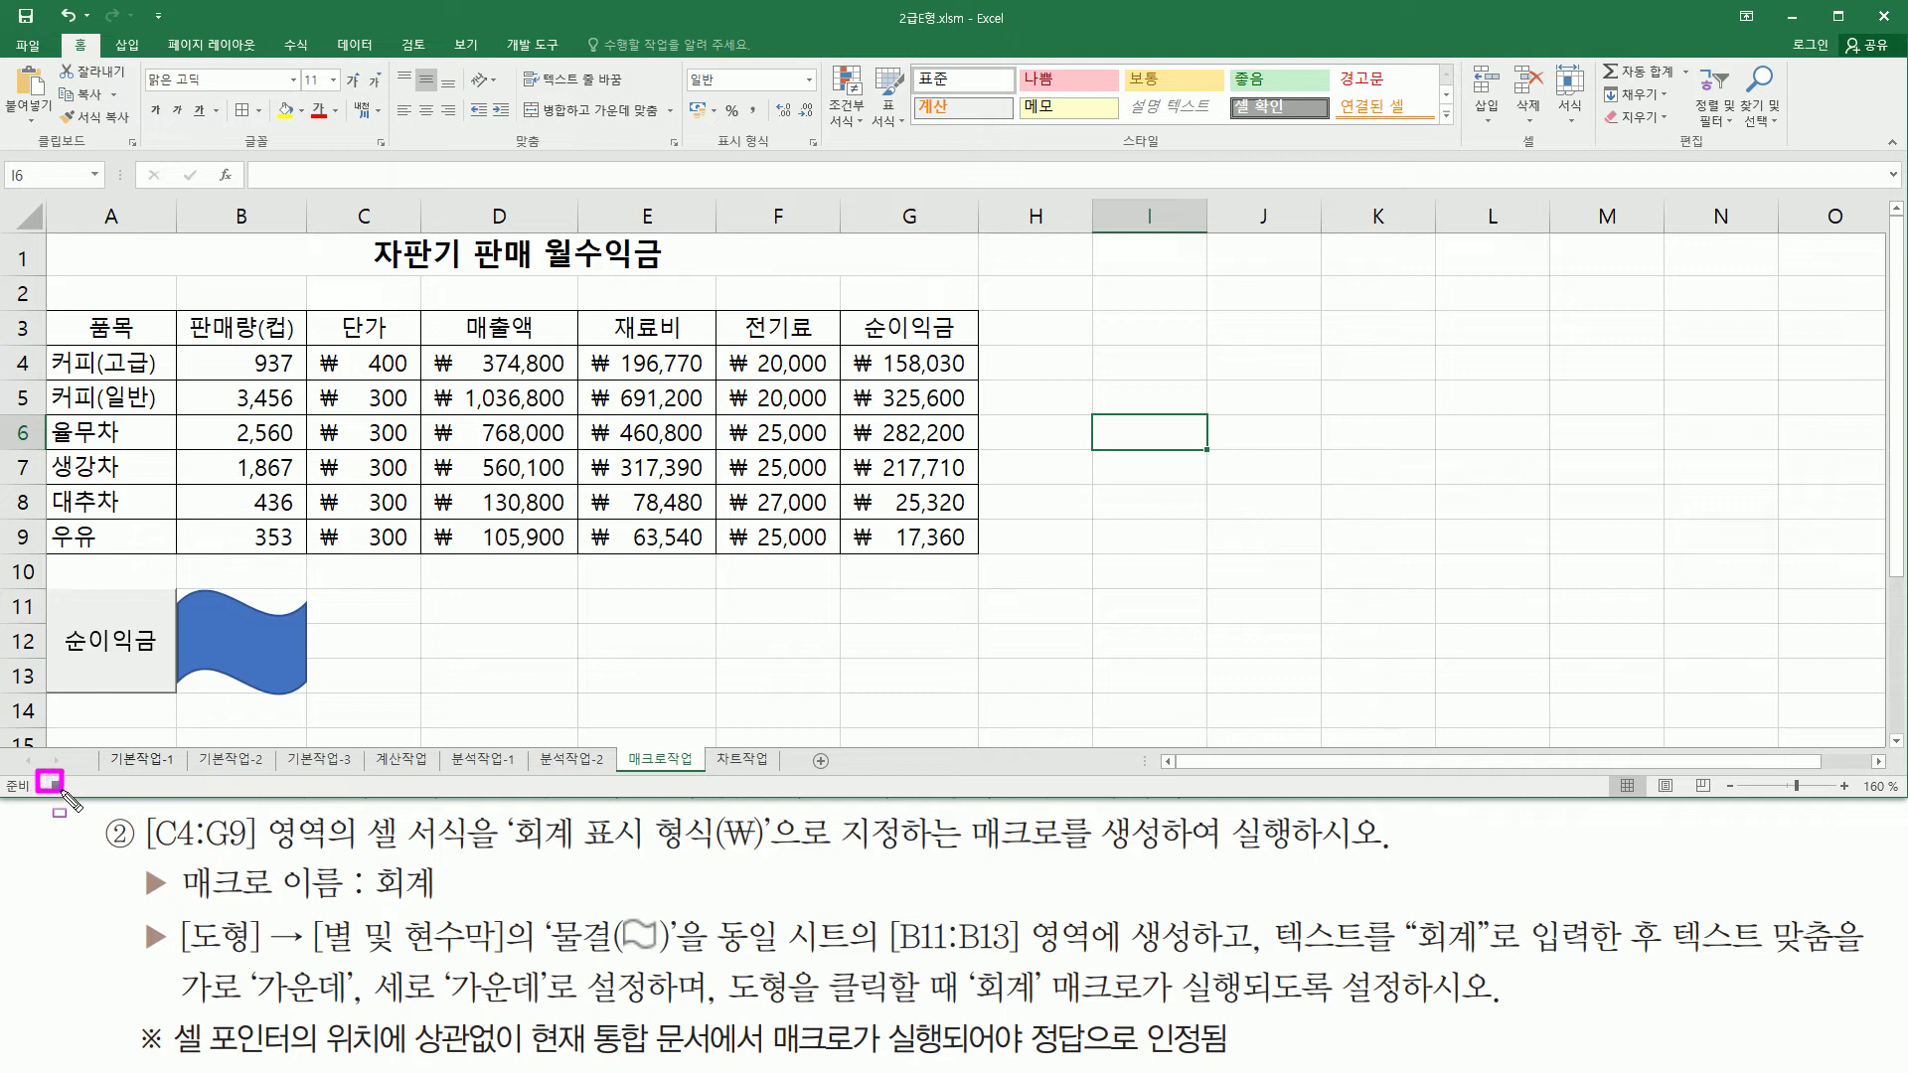
{"action": "left_click", "coordinate": [58, 785]}
Step: Enter the text 회계 in the wave shape over B11:B13
{"action": "right_click", "coordinate": [232, 614]}
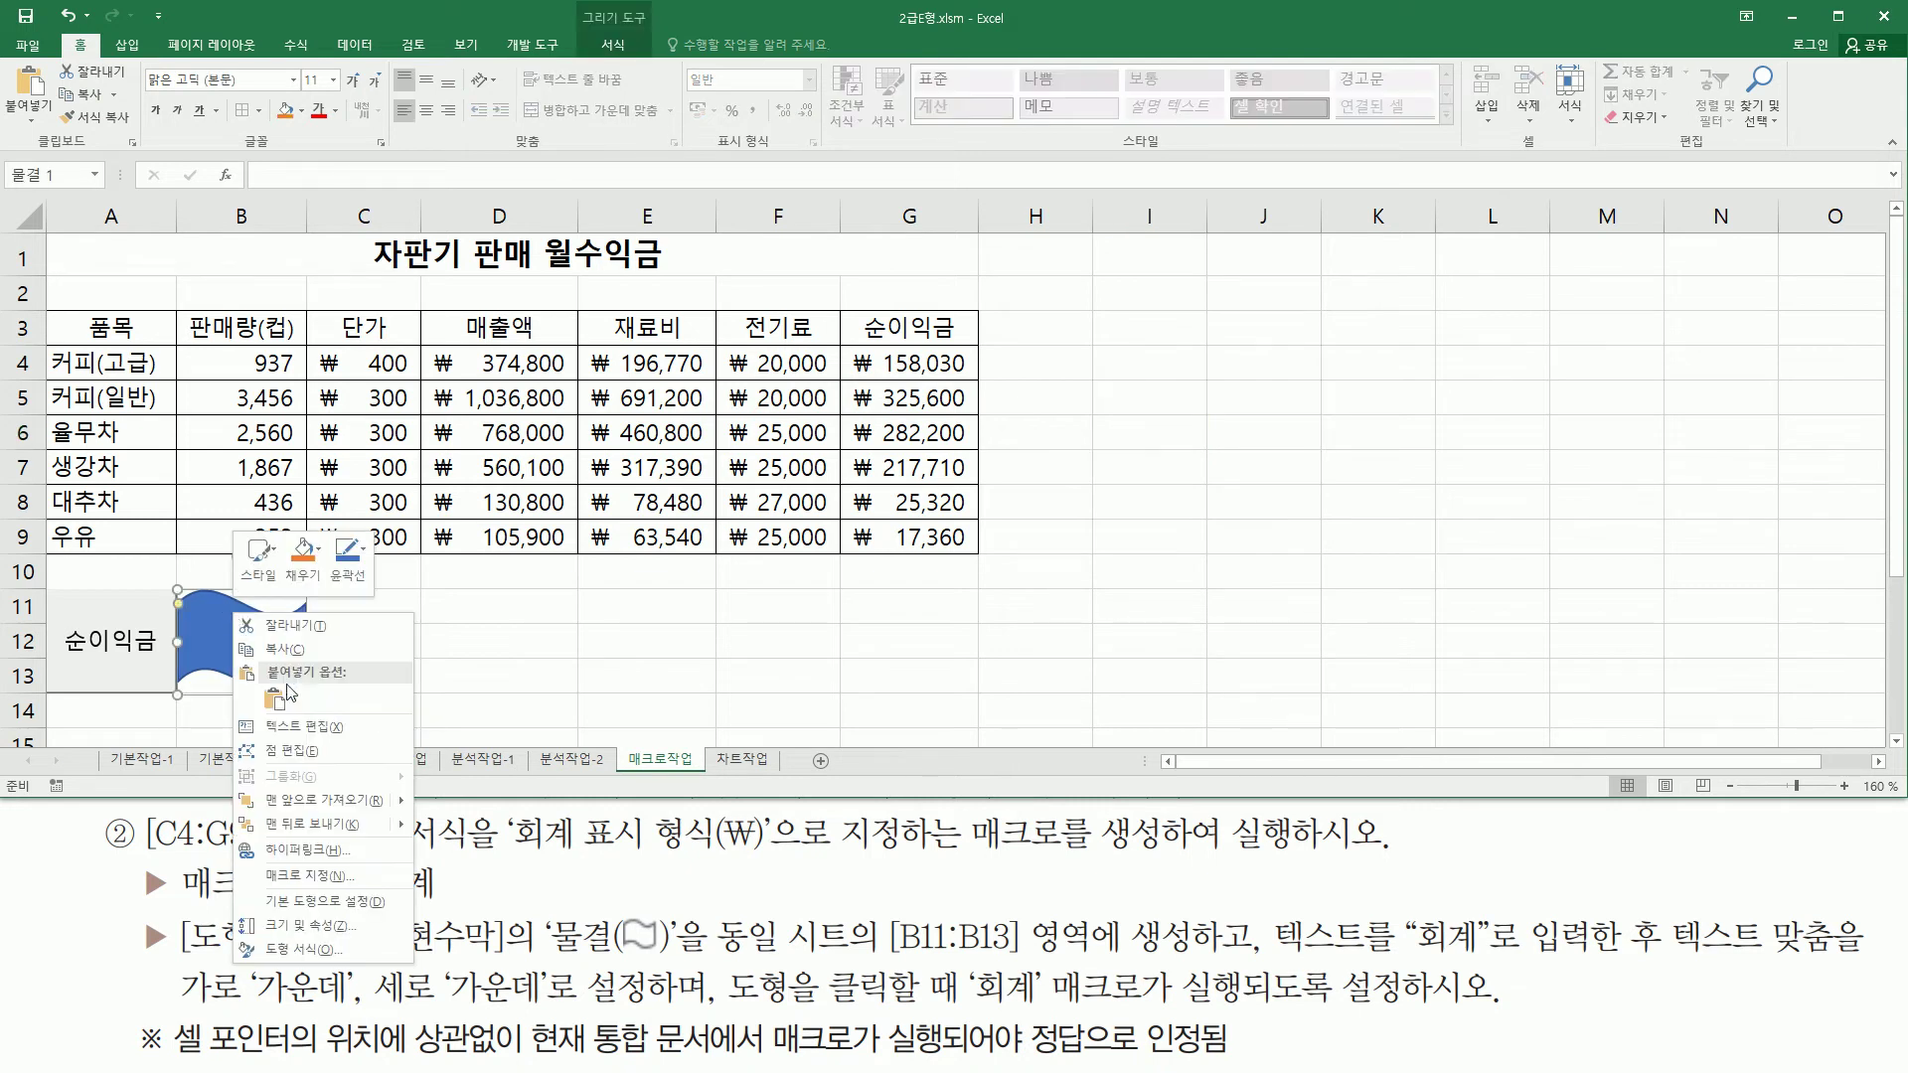
{"action": "left_click", "coordinate": [320, 734]}
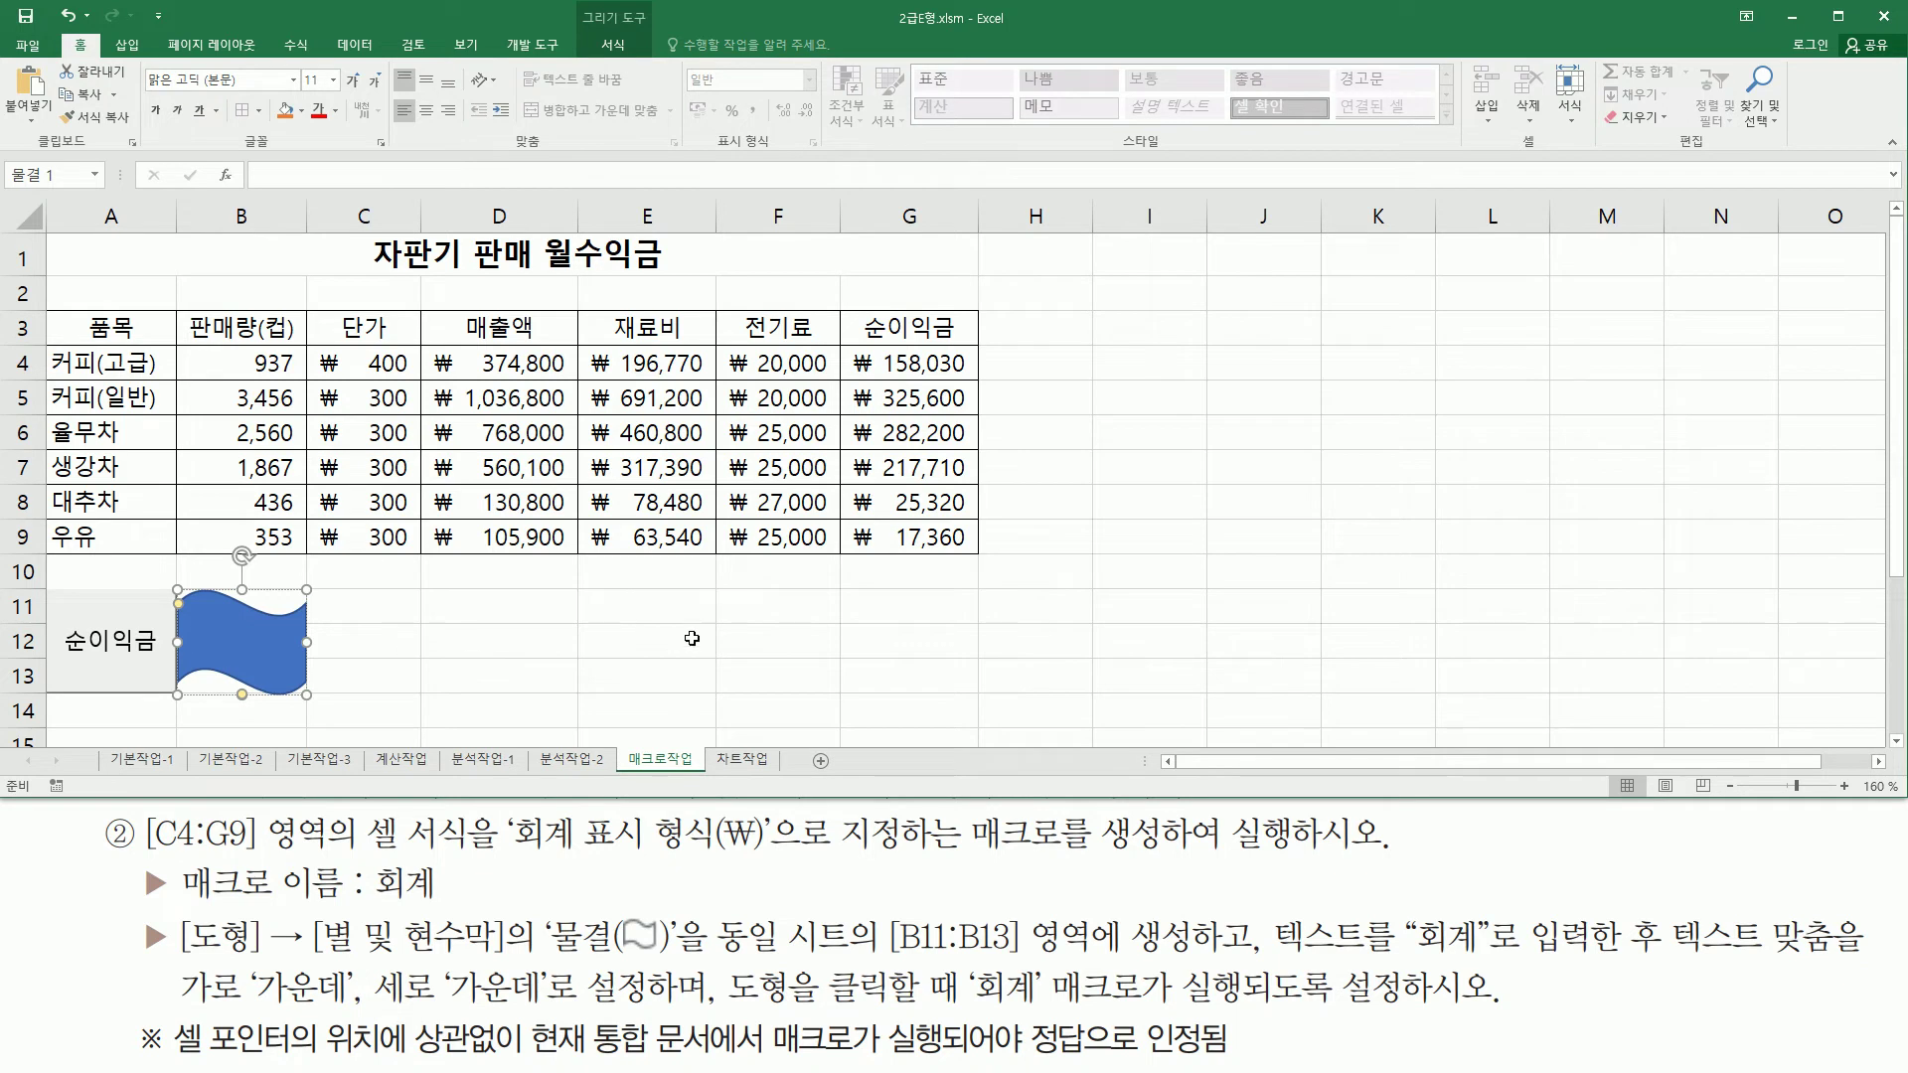
{"action": "left_click_drag", "start_coordinate": [1281, 974], "coordinate": [1635, 977]}
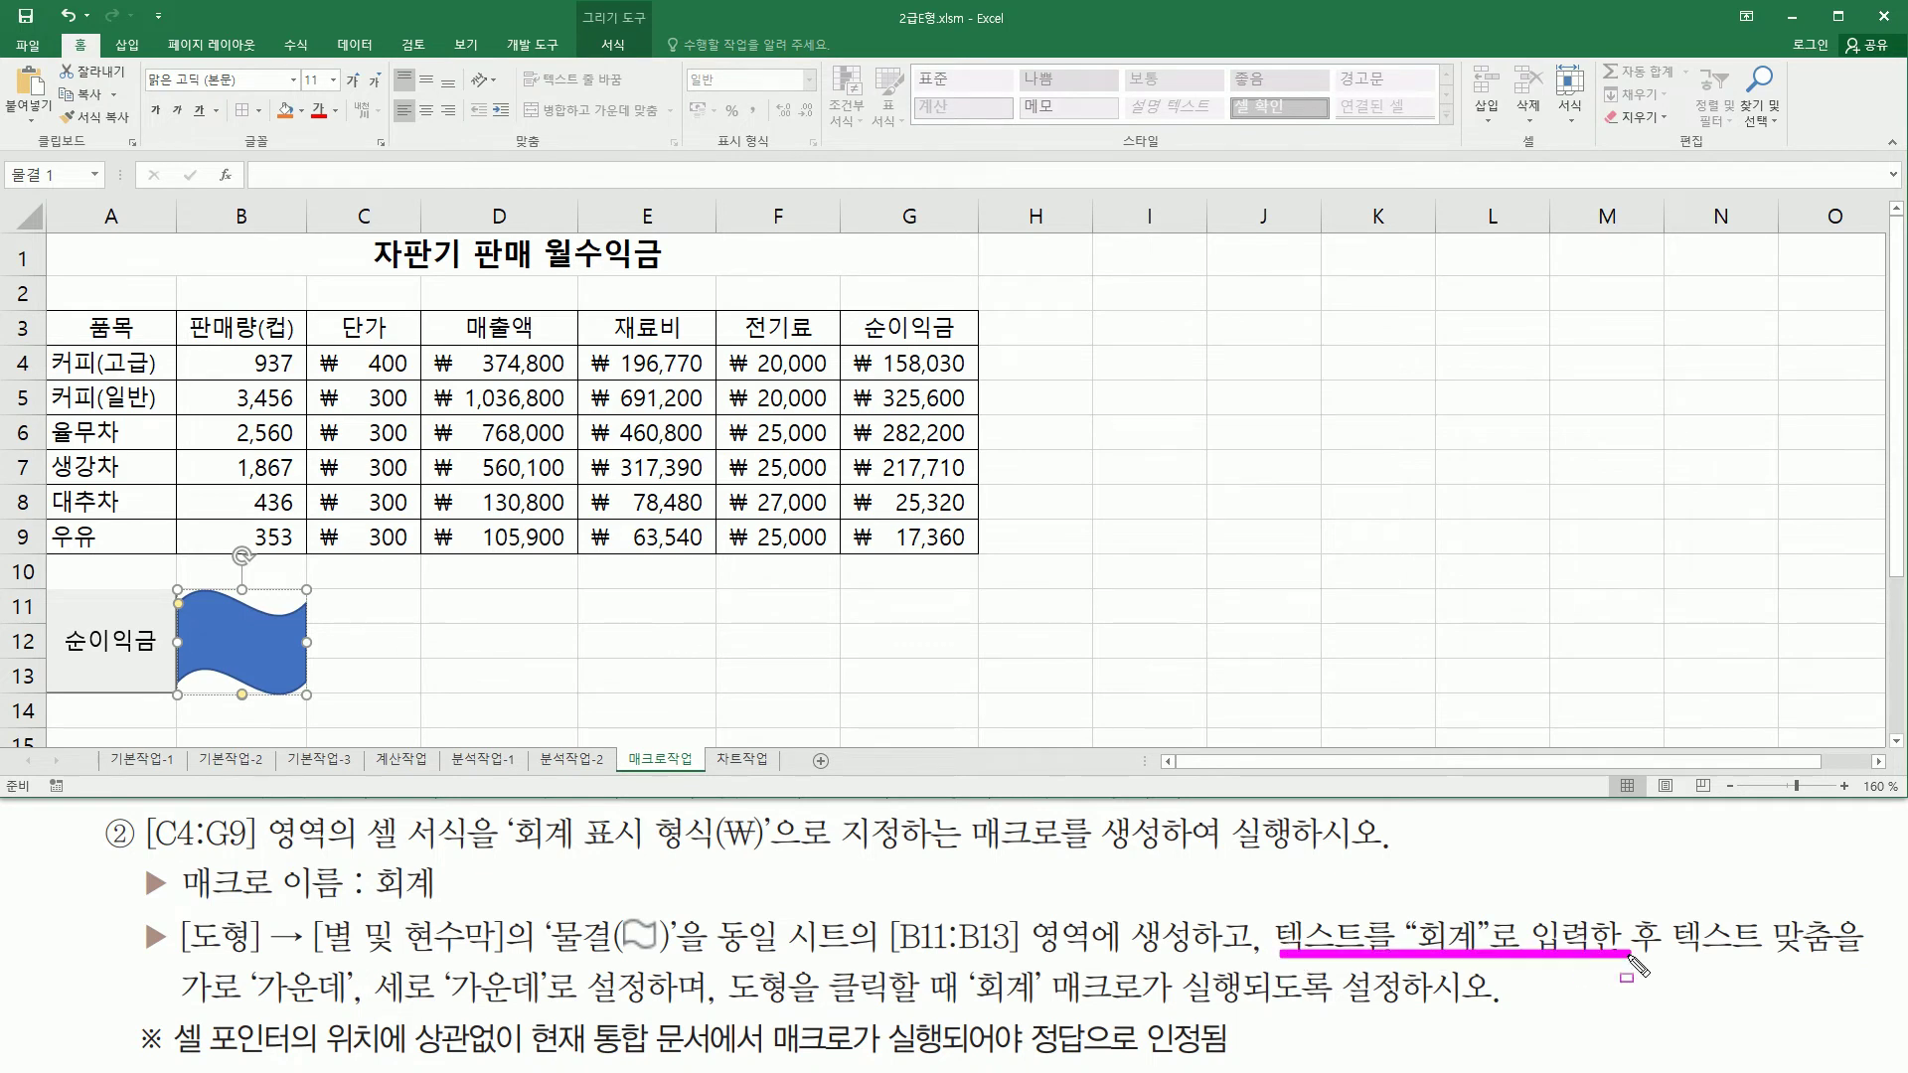
{"action": "key", "text": "Escape"}
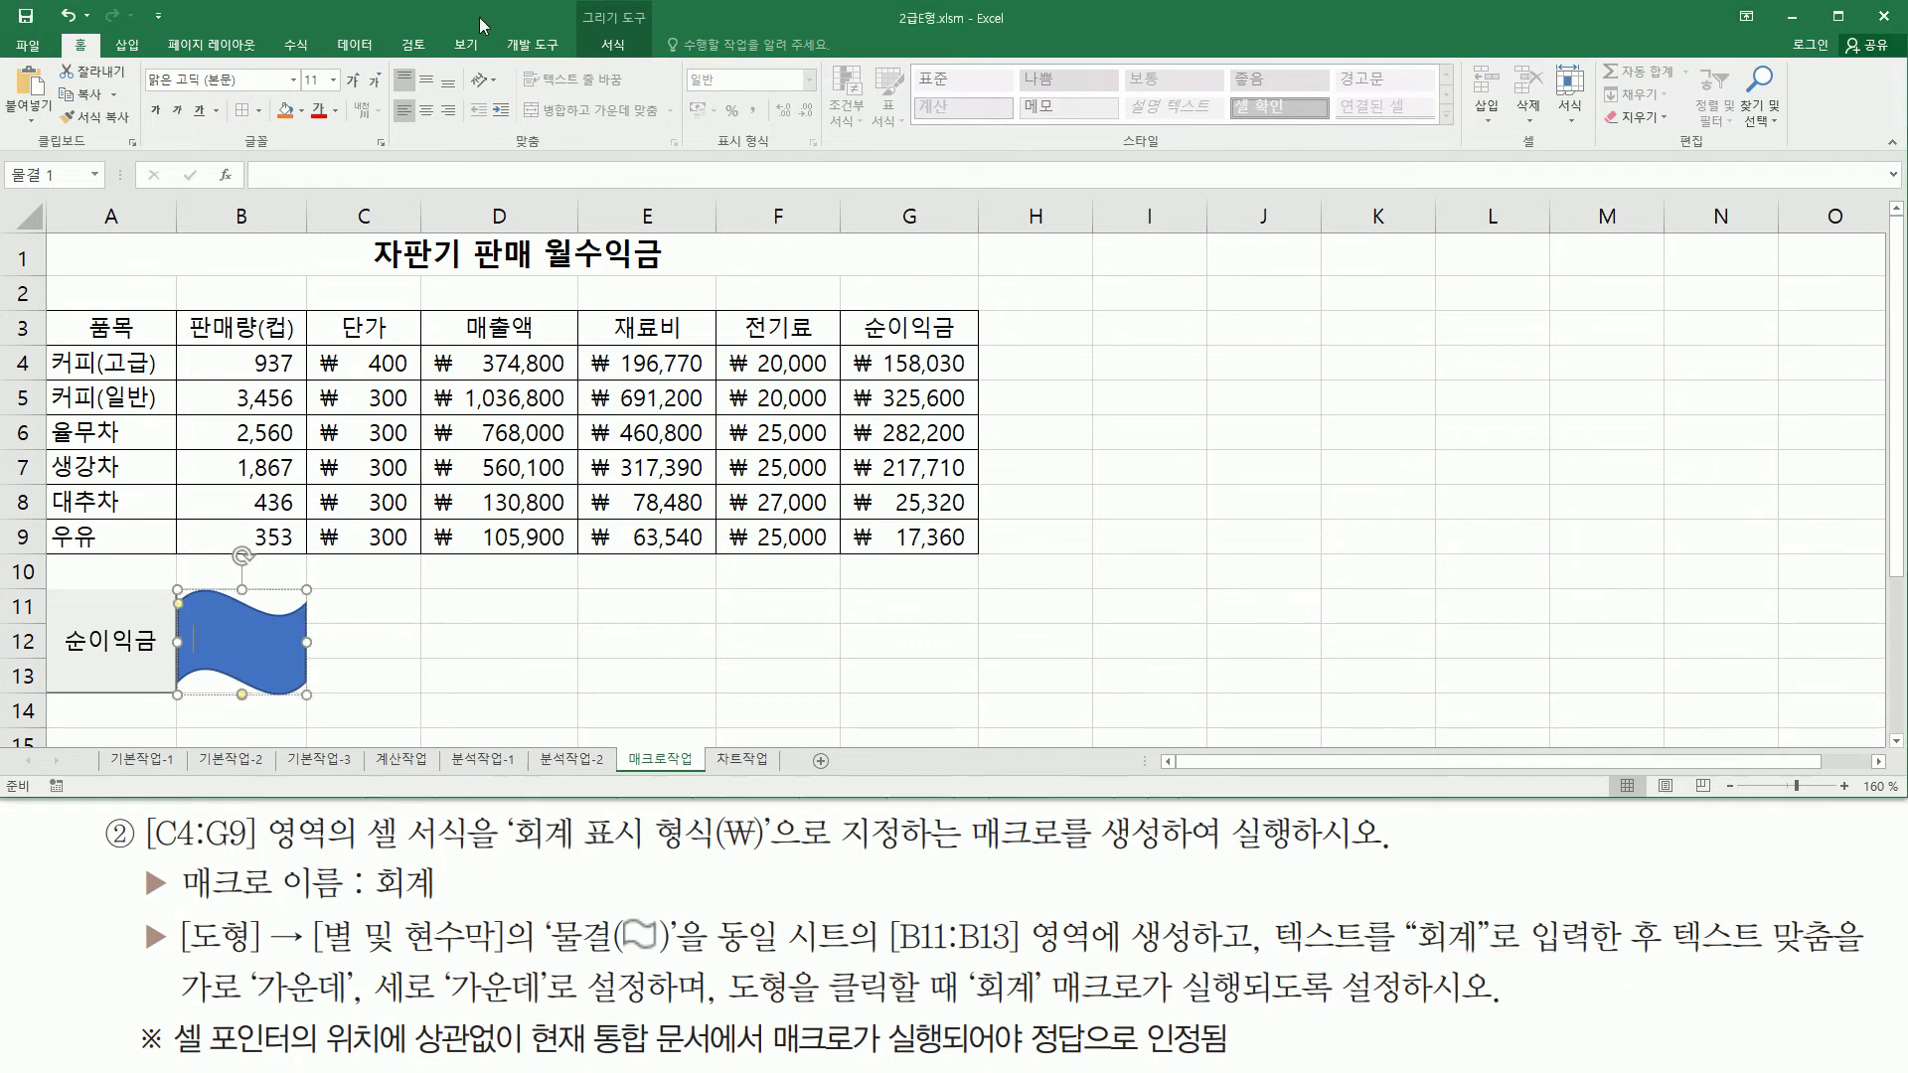
{"action": "type", "text": "ㅎ"}
{"action": "type", "text": "계"}
Step: Center the wave shape's text both vertically and horizontally, and deselect the shape
{"action": "mouse_move", "coordinate": [1393, 961]}
{"action": "left_mouse_down"}
{"action": "mouse_move", "coordinate": [1669, 962]}
{"action": "mouse_move", "coordinate": [1671, 912]}
{"action": "mouse_move", "coordinate": [1852, 980]}
{"action": "left_mouse_up"}
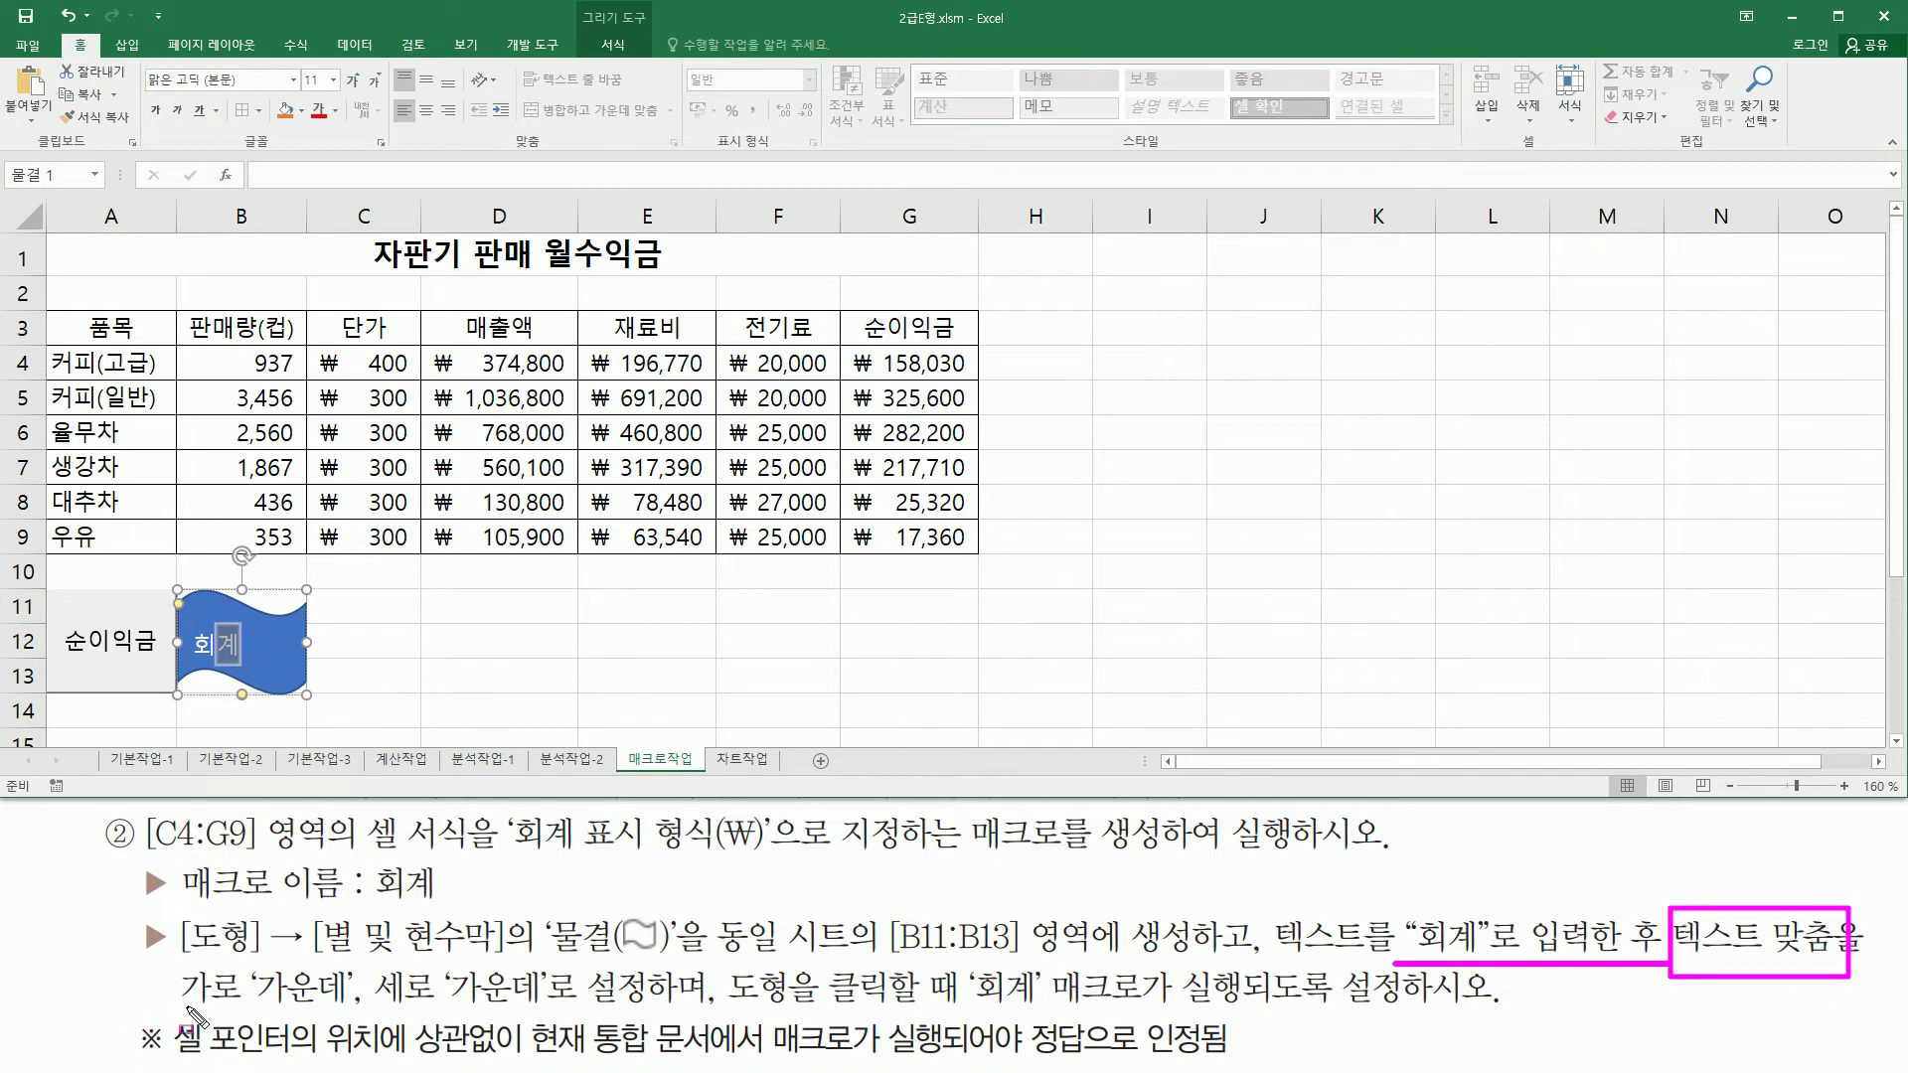
{"action": "left_click_drag", "start_coordinate": [177, 1013], "coordinate": [582, 1014]}
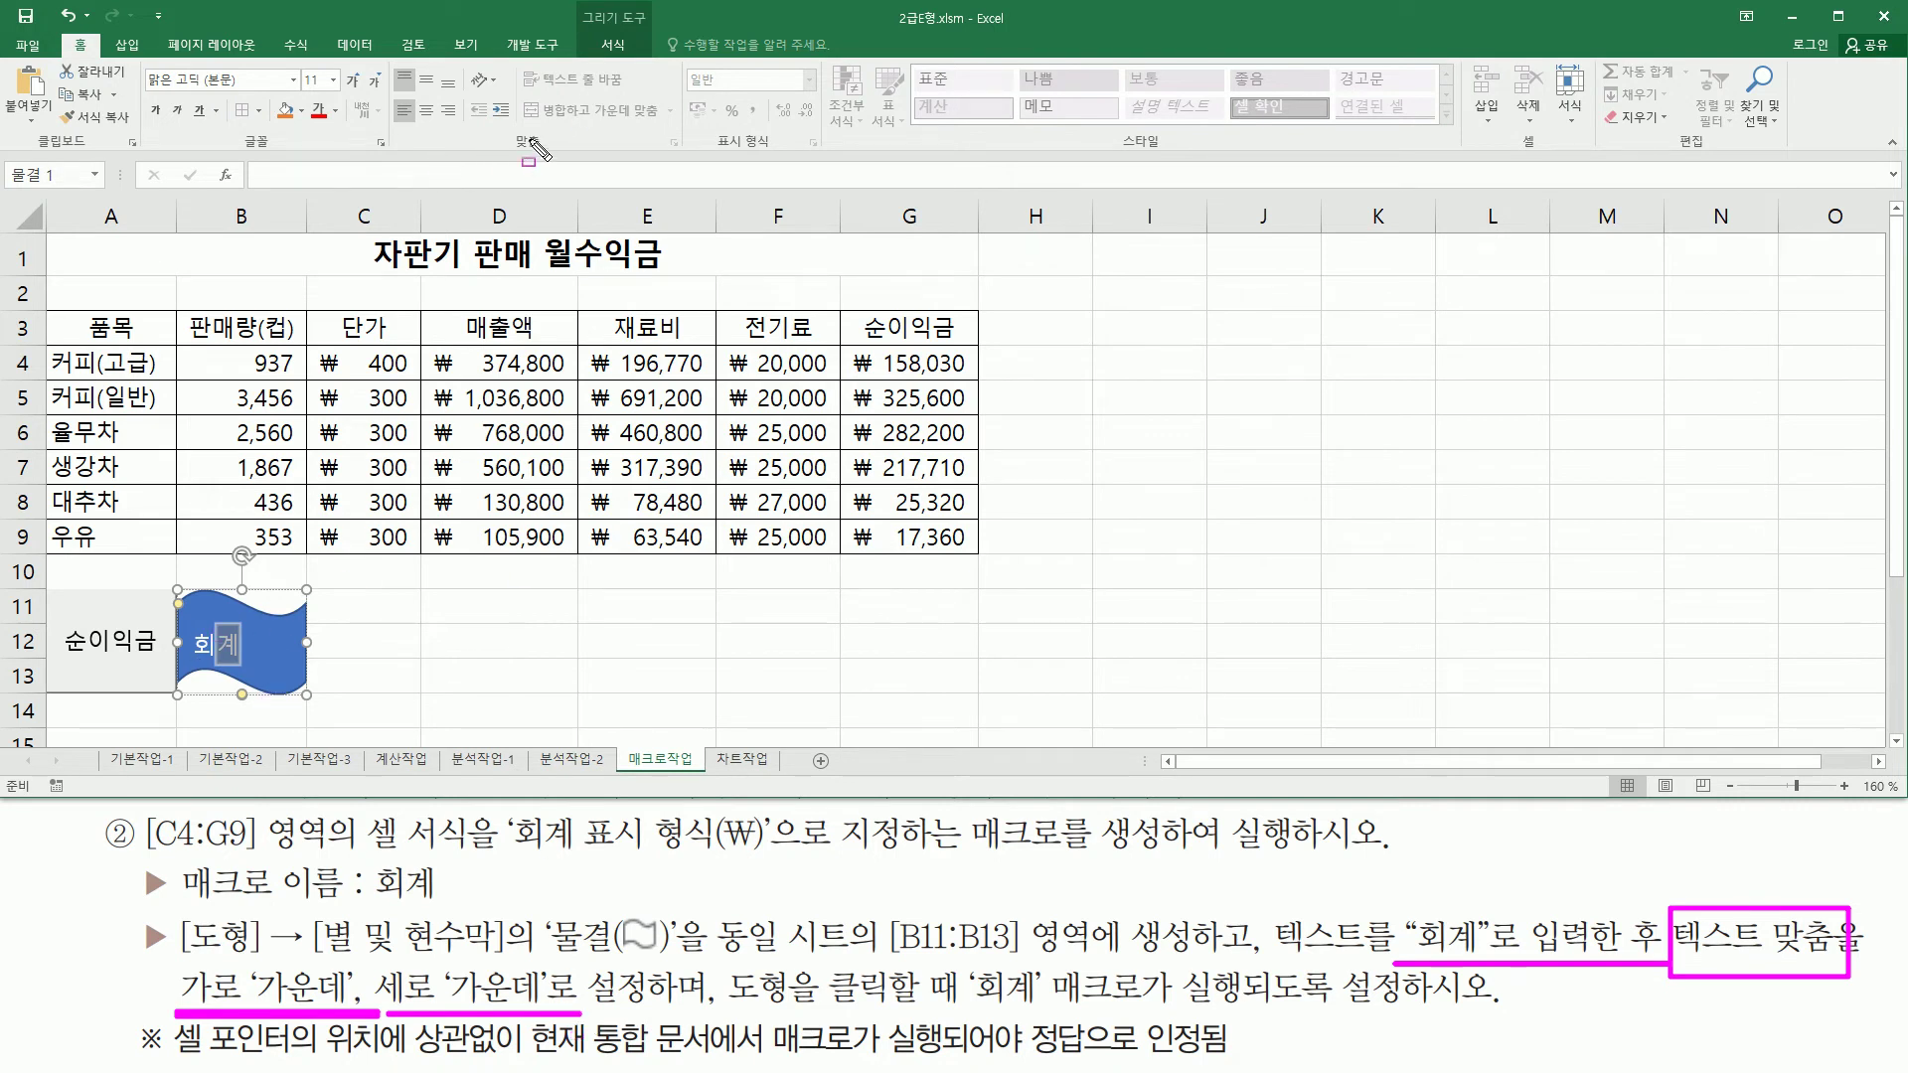
{"action": "left_click_drag", "start_coordinate": [509, 130], "coordinate": [551, 153]}
{"action": "mouse_move", "coordinate": [420, 65]}
{"action": "left_mouse_down"}
{"action": "mouse_move", "coordinate": [441, 62]}
{"action": "mouse_move", "coordinate": [441, 90]}
{"action": "mouse_move", "coordinate": [420, 91]}
{"action": "mouse_move", "coordinate": [448, 137]}
{"action": "left_mouse_up"}
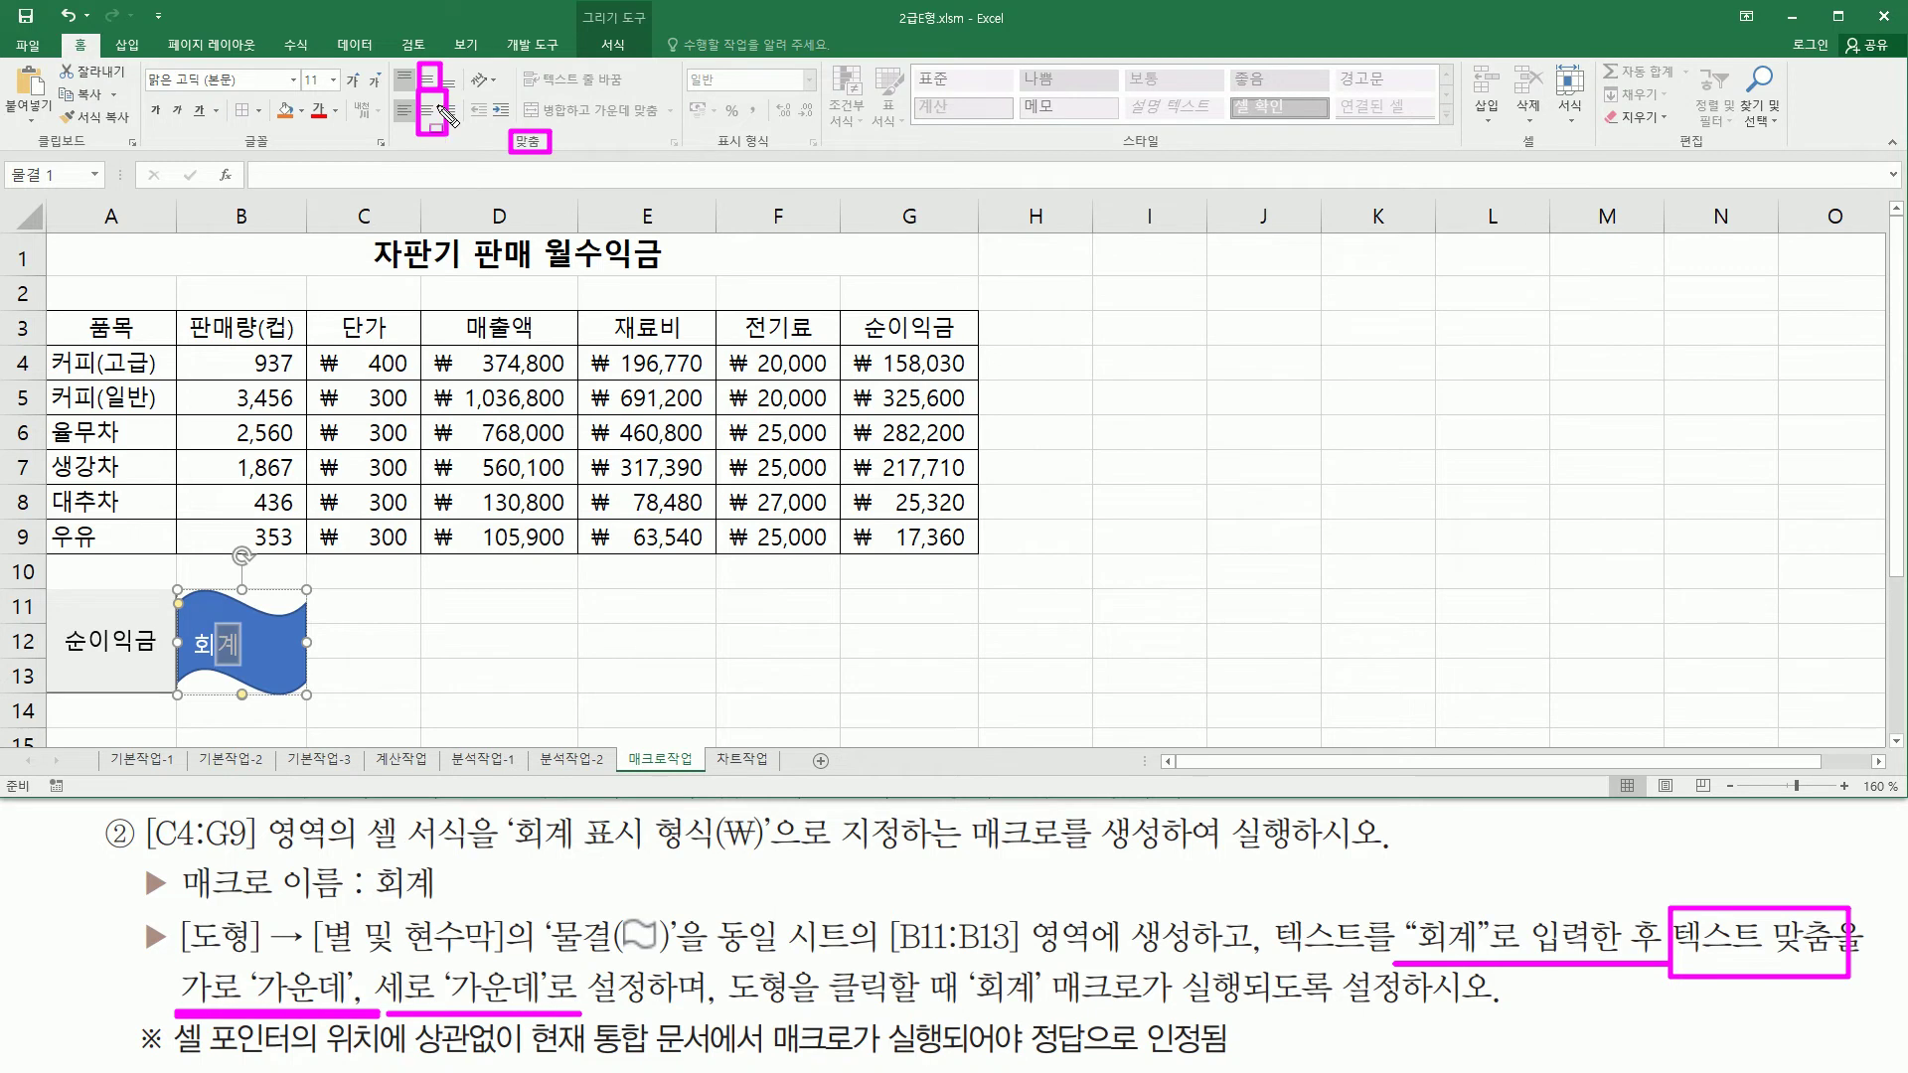
{"action": "key", "text": "Escape"}
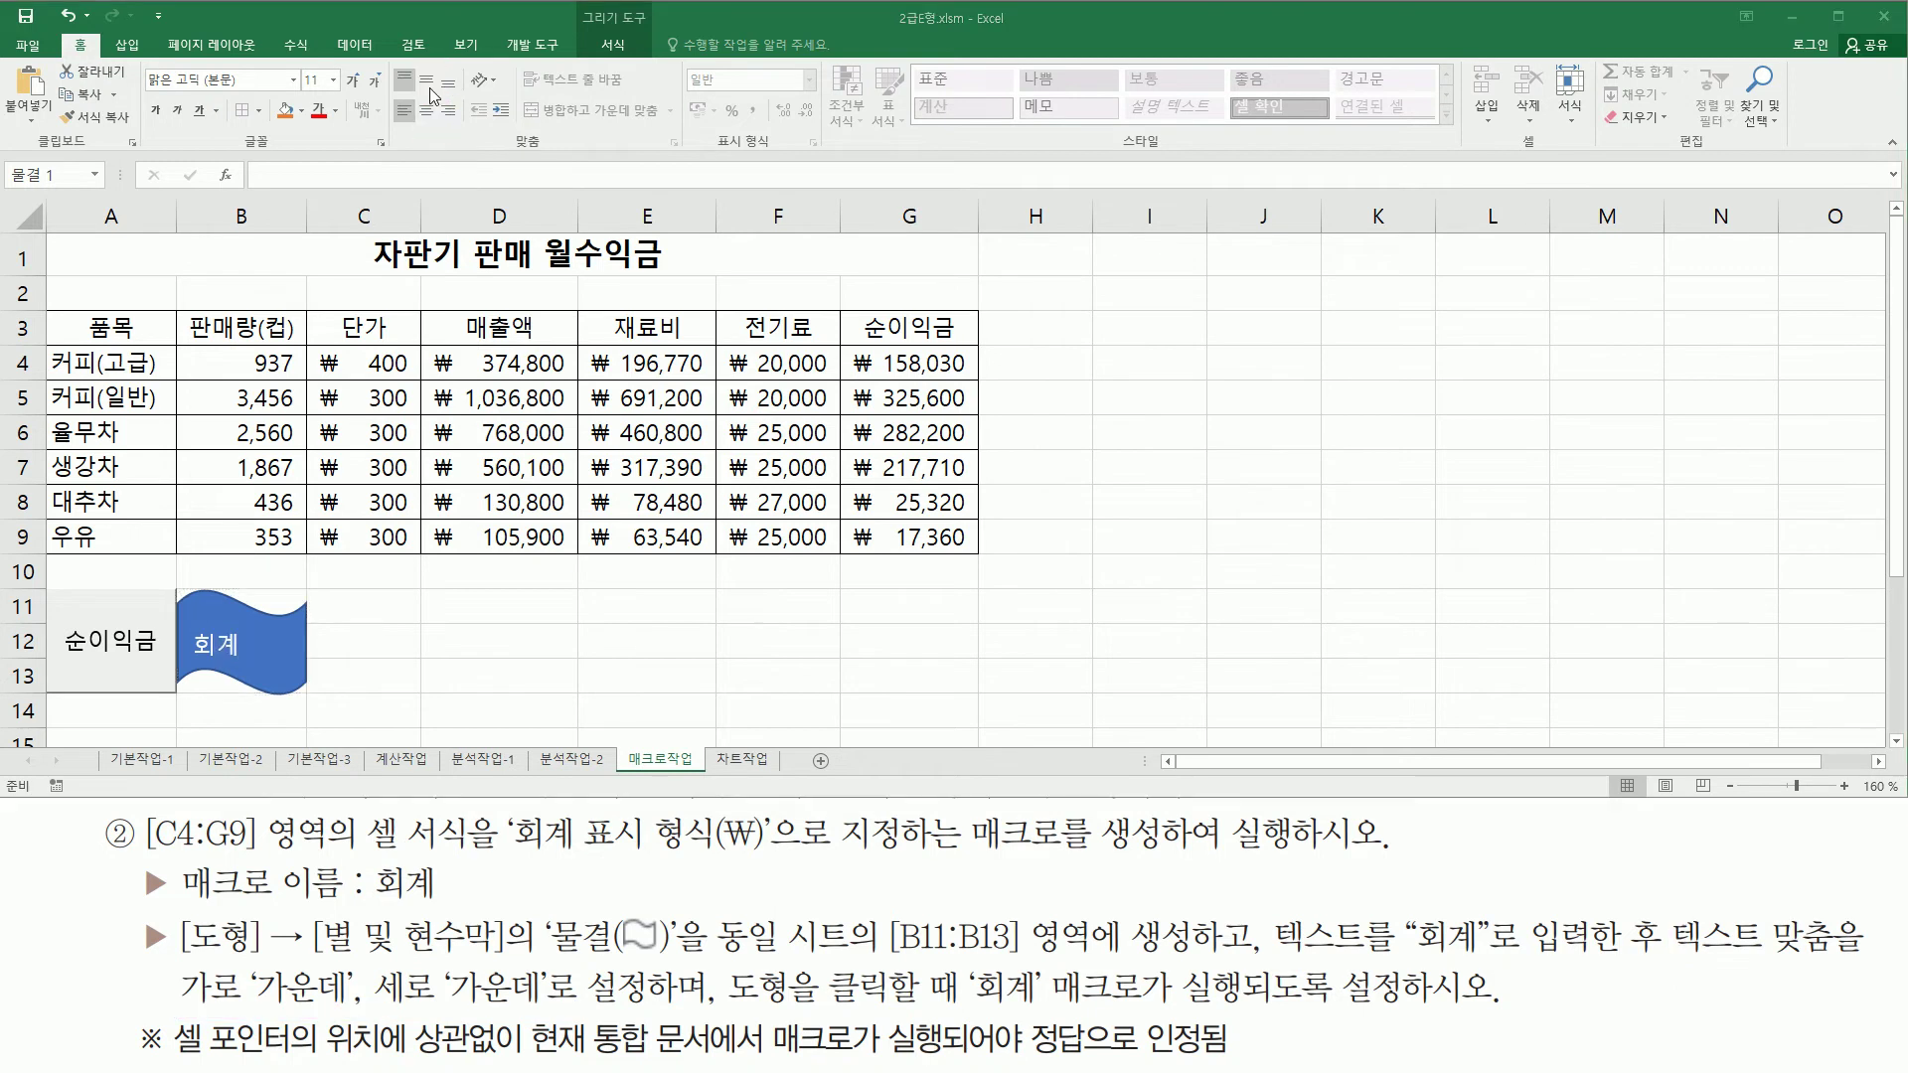
{"action": "left_click", "coordinate": [427, 84]}
{"action": "left_click", "coordinate": [428, 111]}
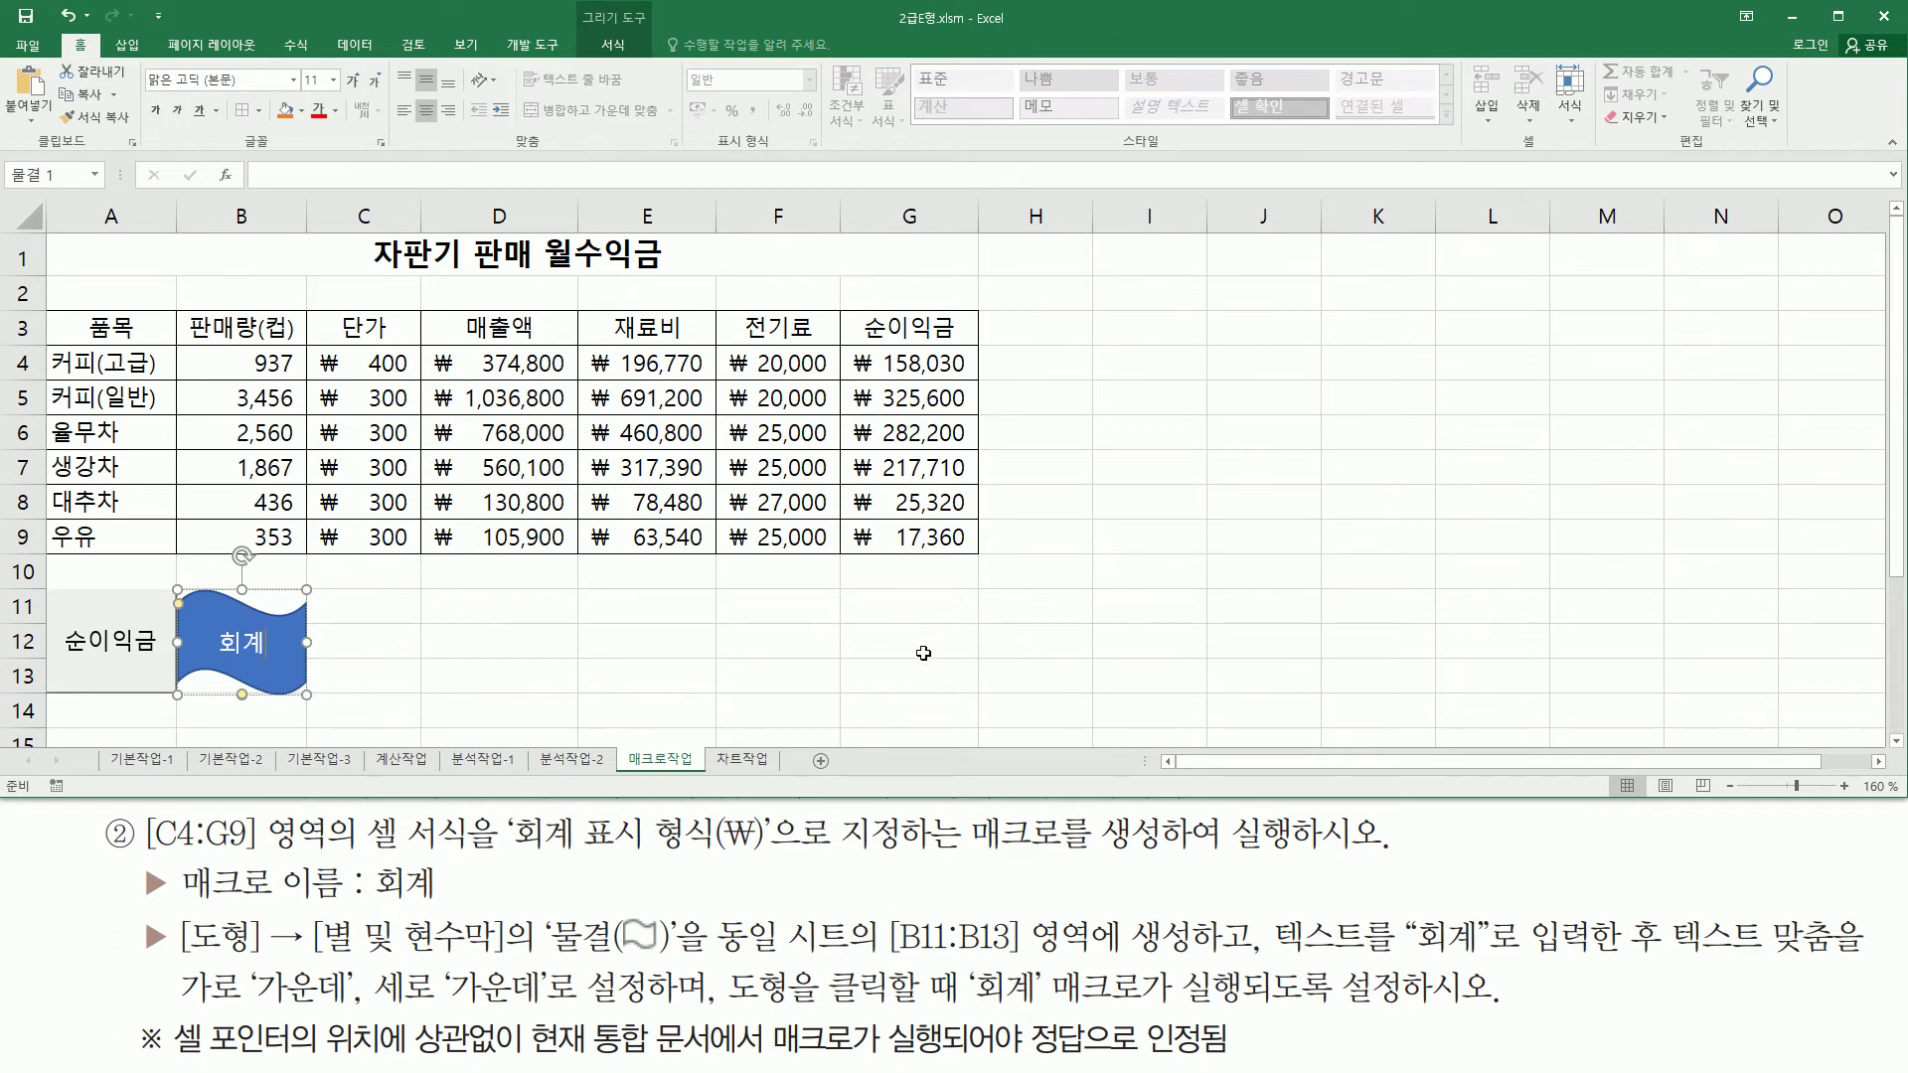
{"action": "left_click", "coordinate": [872, 643]}
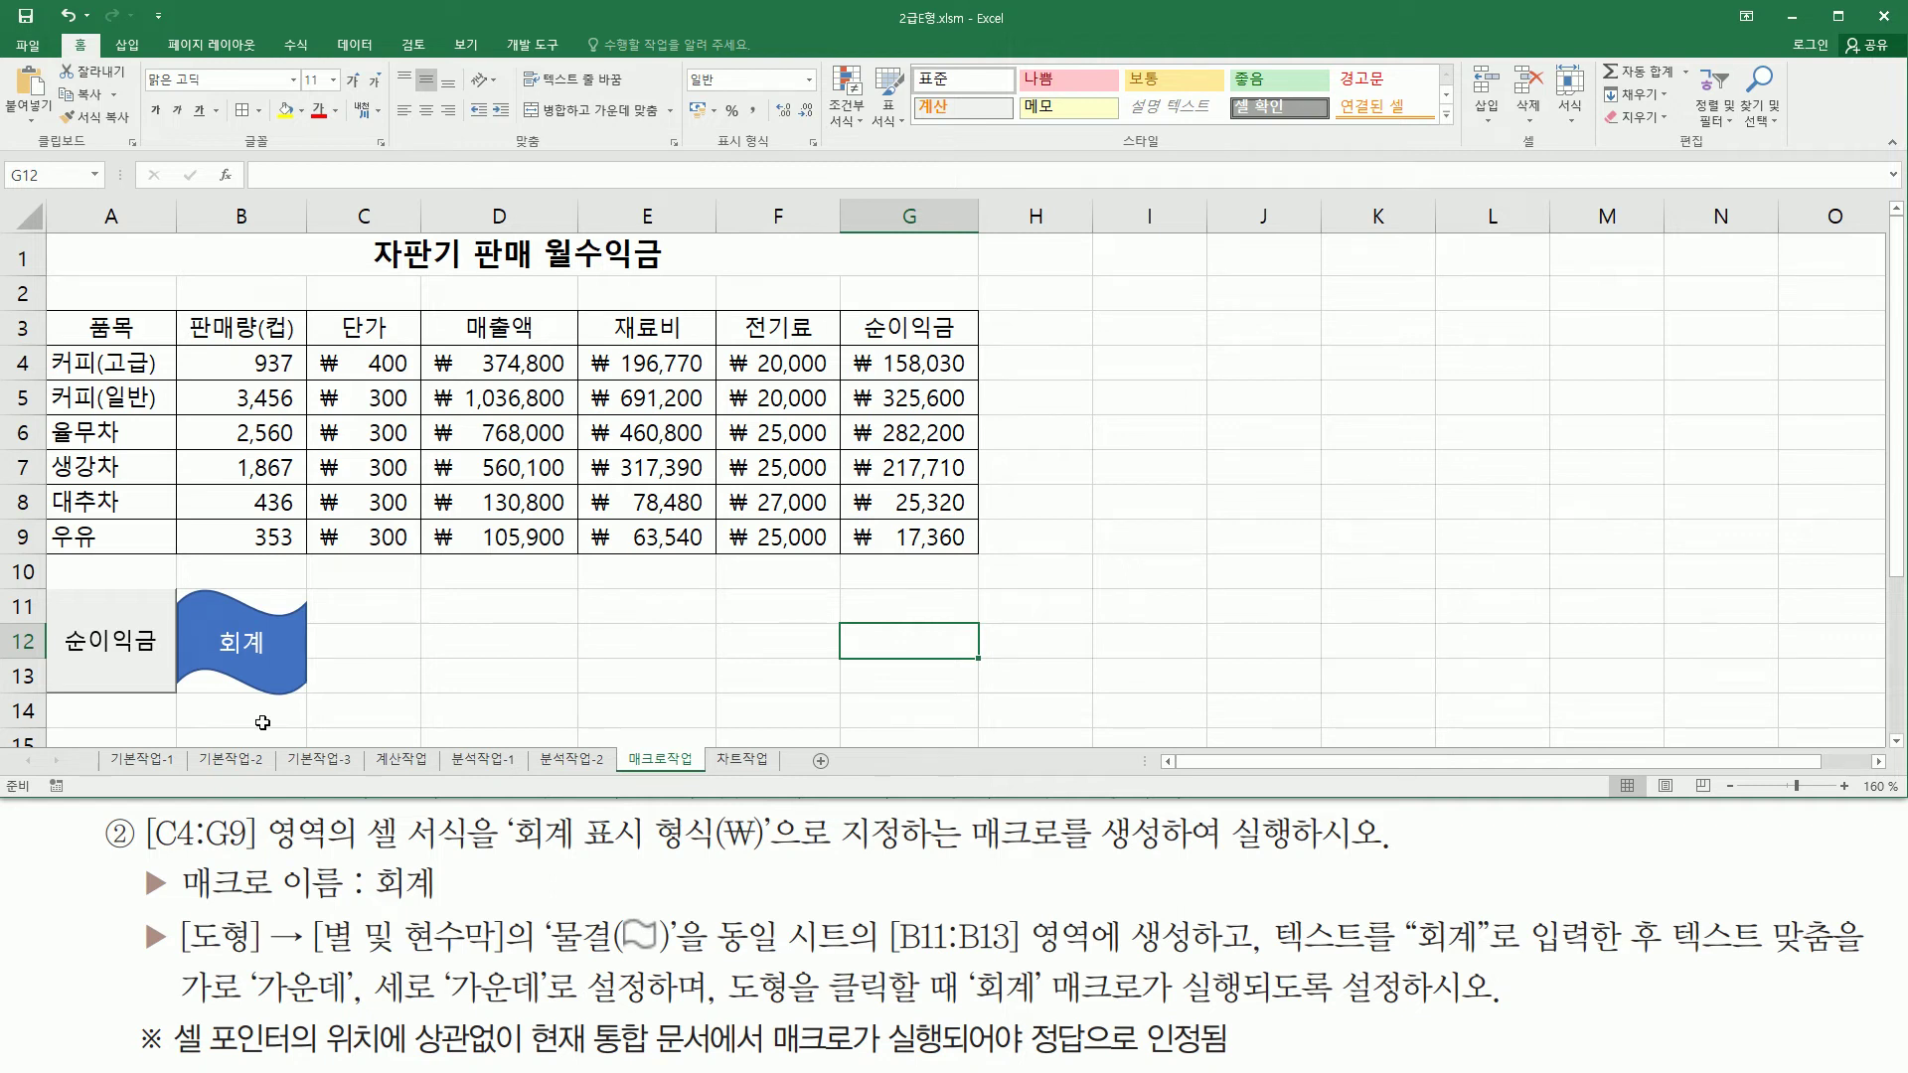
Step: Clear the net profit formulas from G4:G9 in preparation for testing the macros
{"action": "left_click_drag", "start_coordinate": [177, 1064], "coordinate": [1262, 1065]}
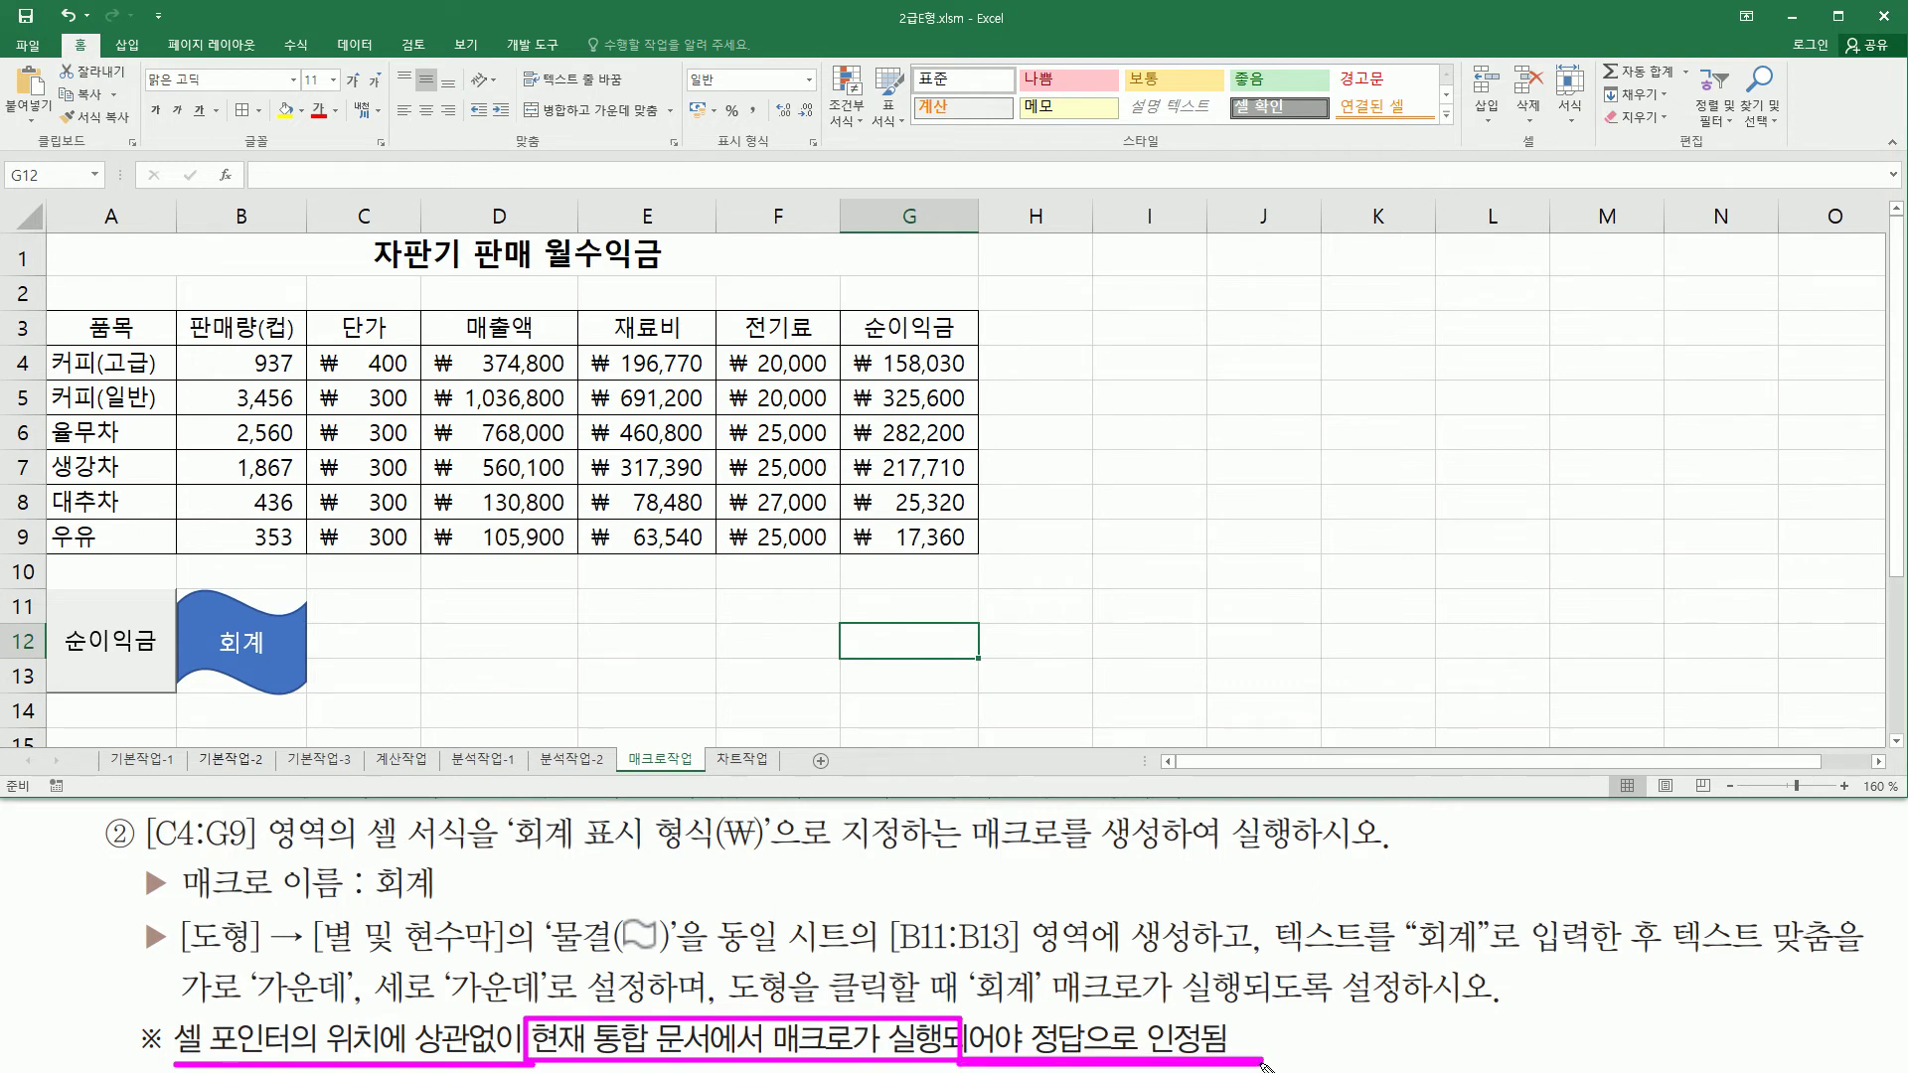
{"action": "left_click", "coordinate": [903, 360]}
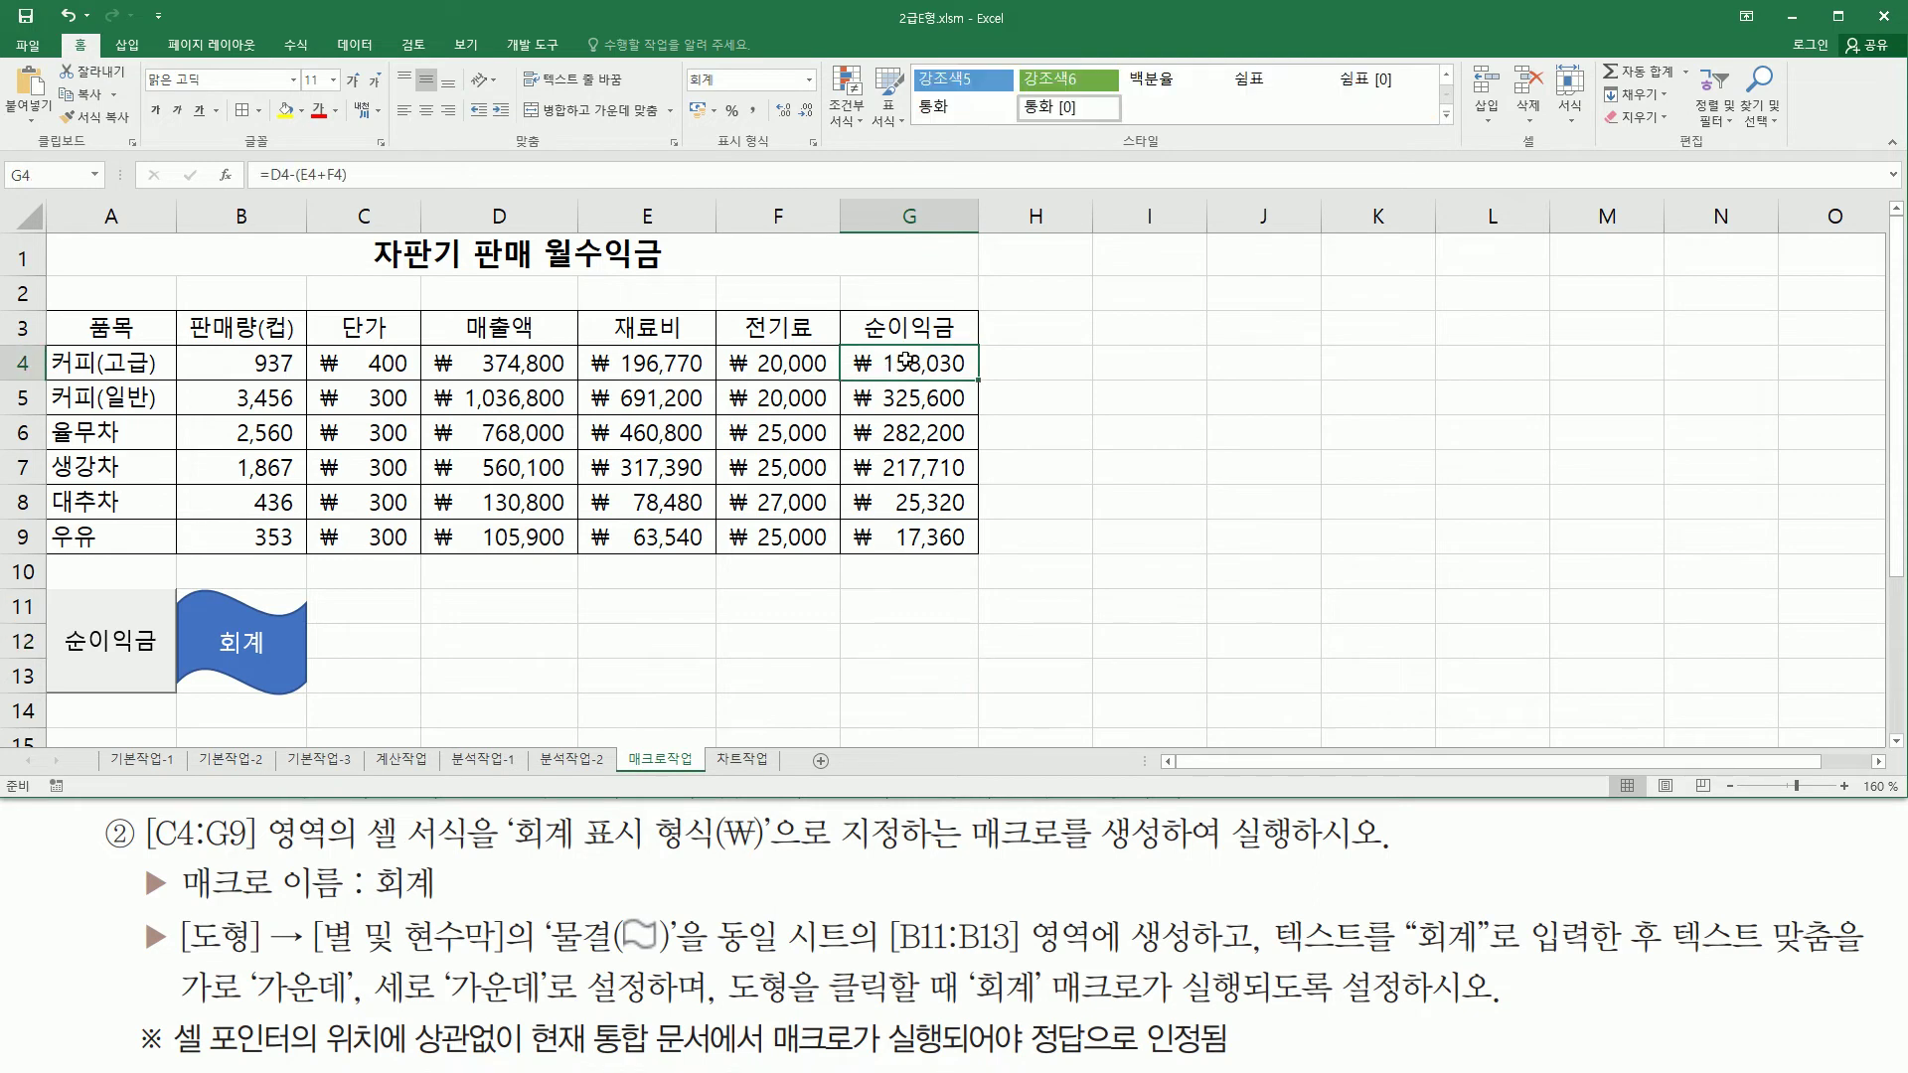
{"action": "left_click_drag", "start_coordinate": [903, 361], "coordinate": [909, 537]}
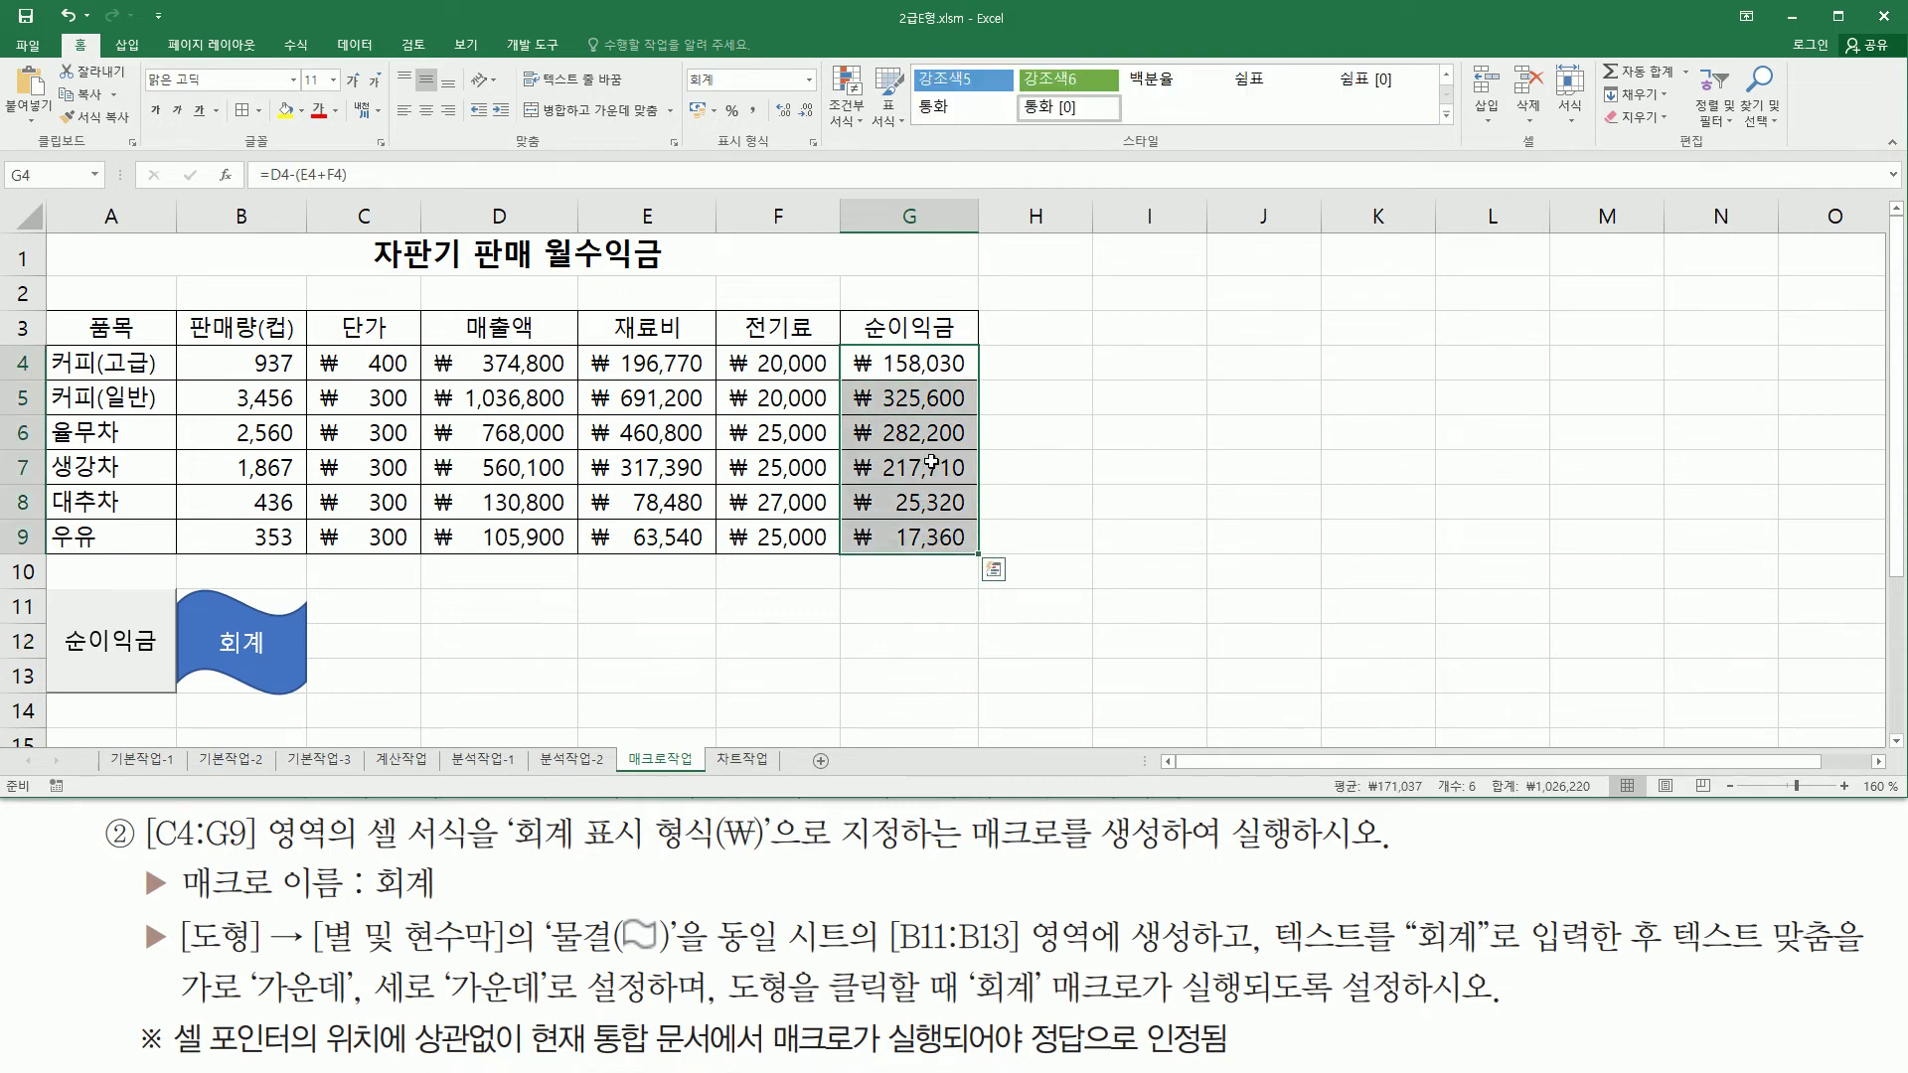
{"action": "key", "text": "Delete"}
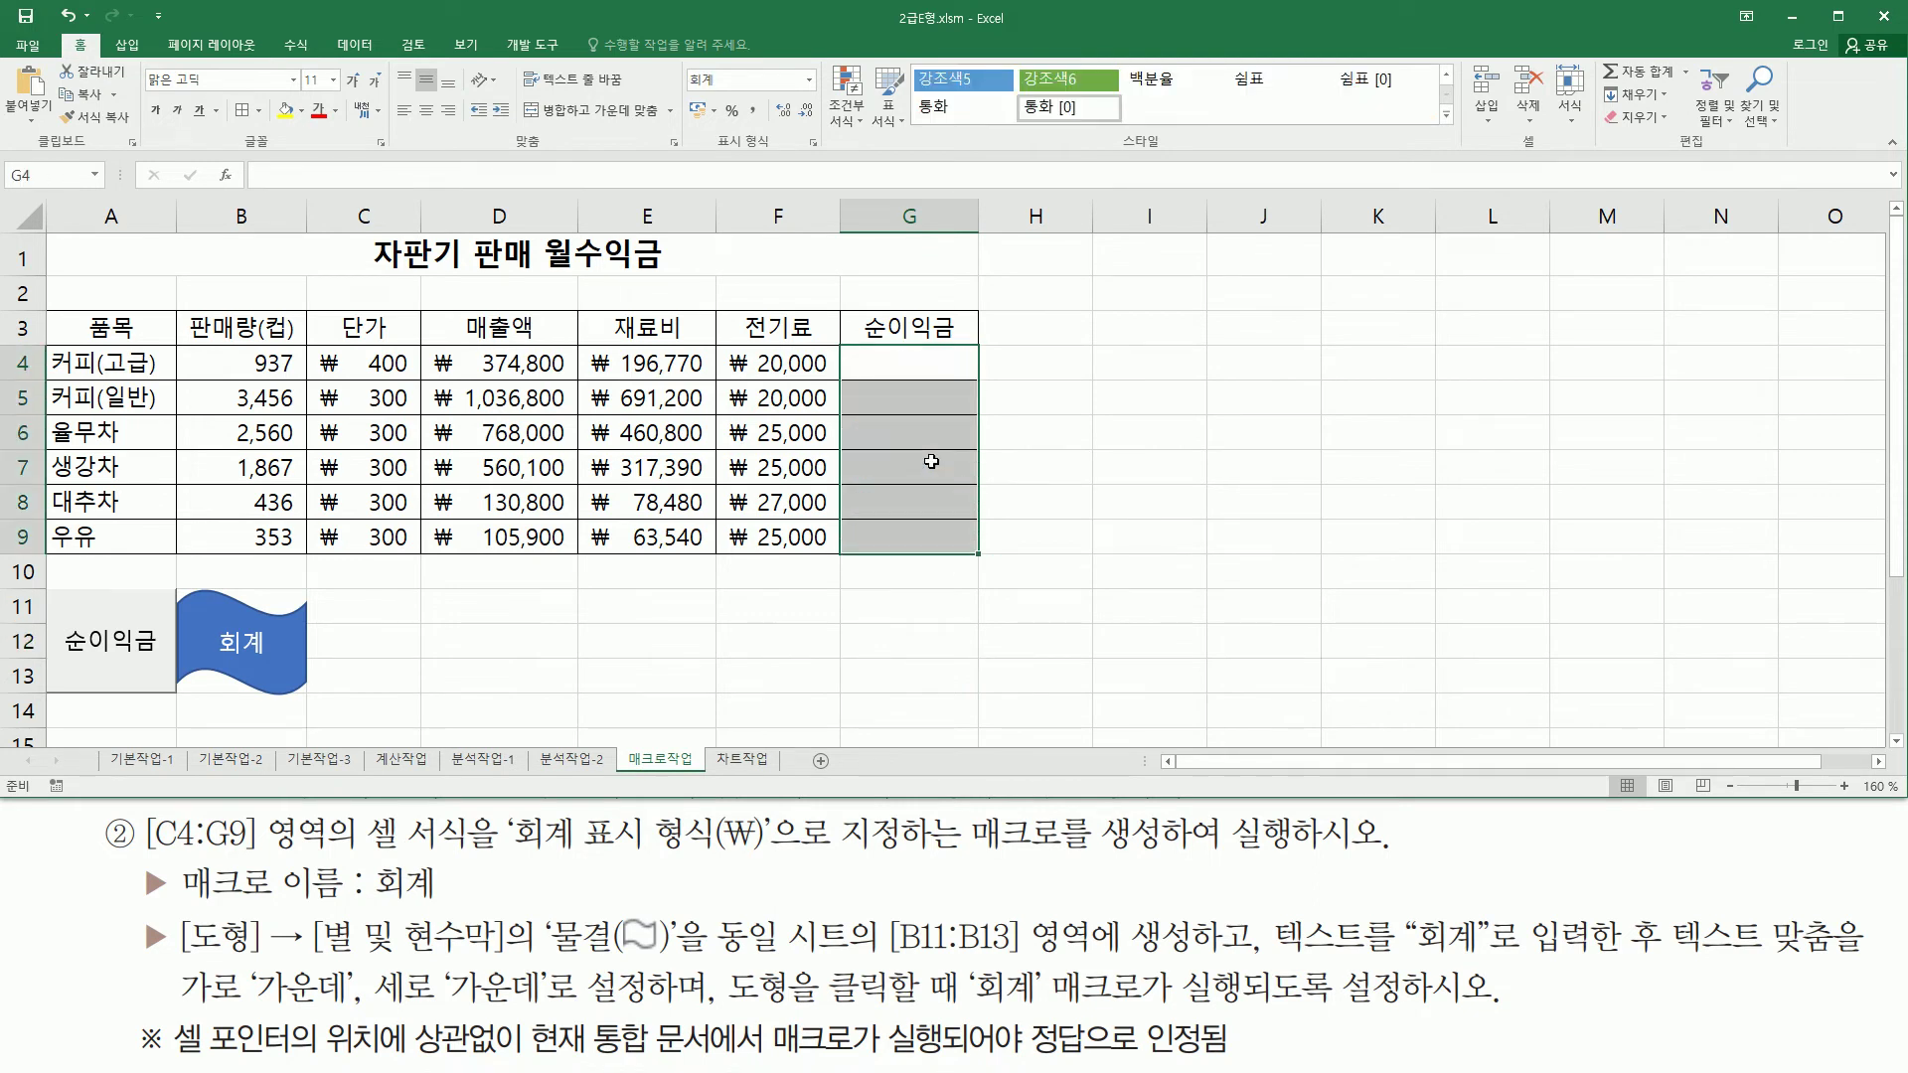
{"action": "left_click", "coordinate": [830, 643]}
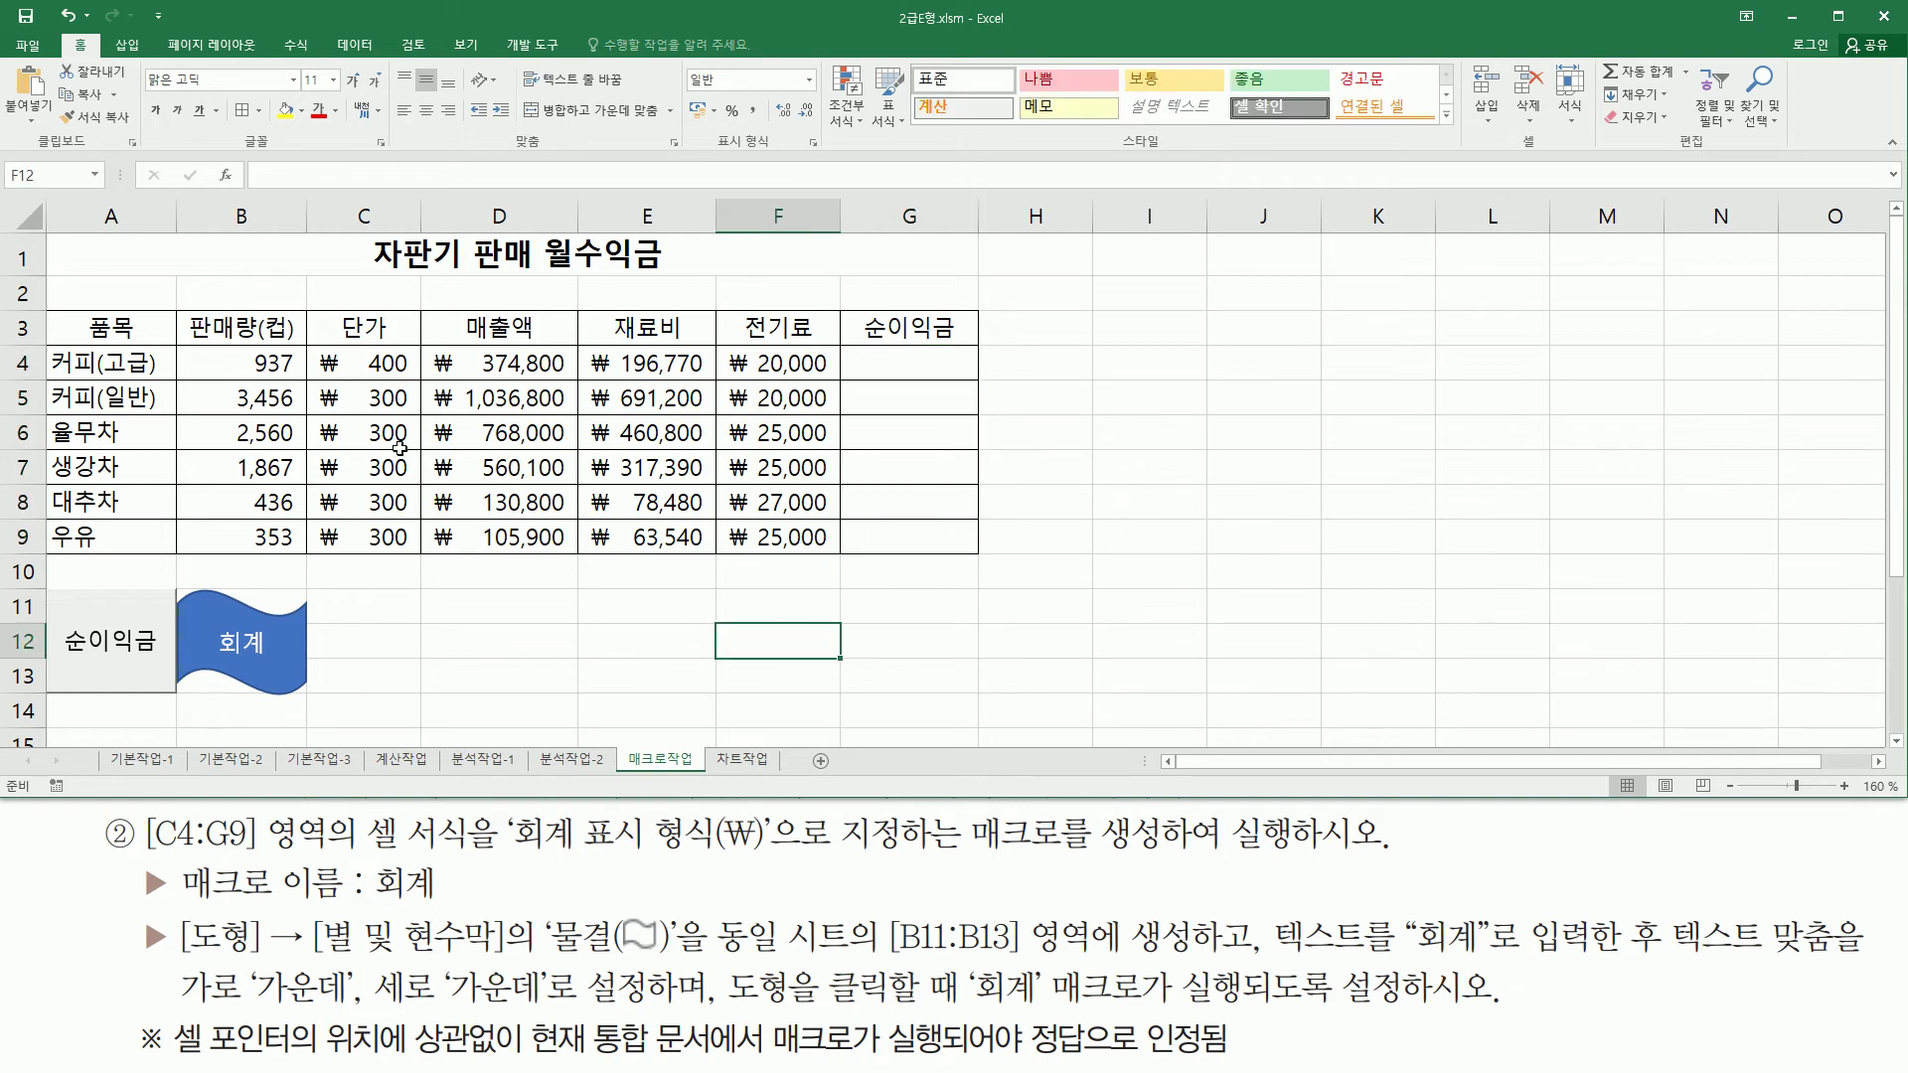
Step: Reset the number format of C4:G9 to 일반 so the 회계 macro can be tested
{"action": "left_click", "coordinate": [353, 363]}
{"action": "left_click_drag", "start_coordinate": [338, 361], "coordinate": [909, 536]}
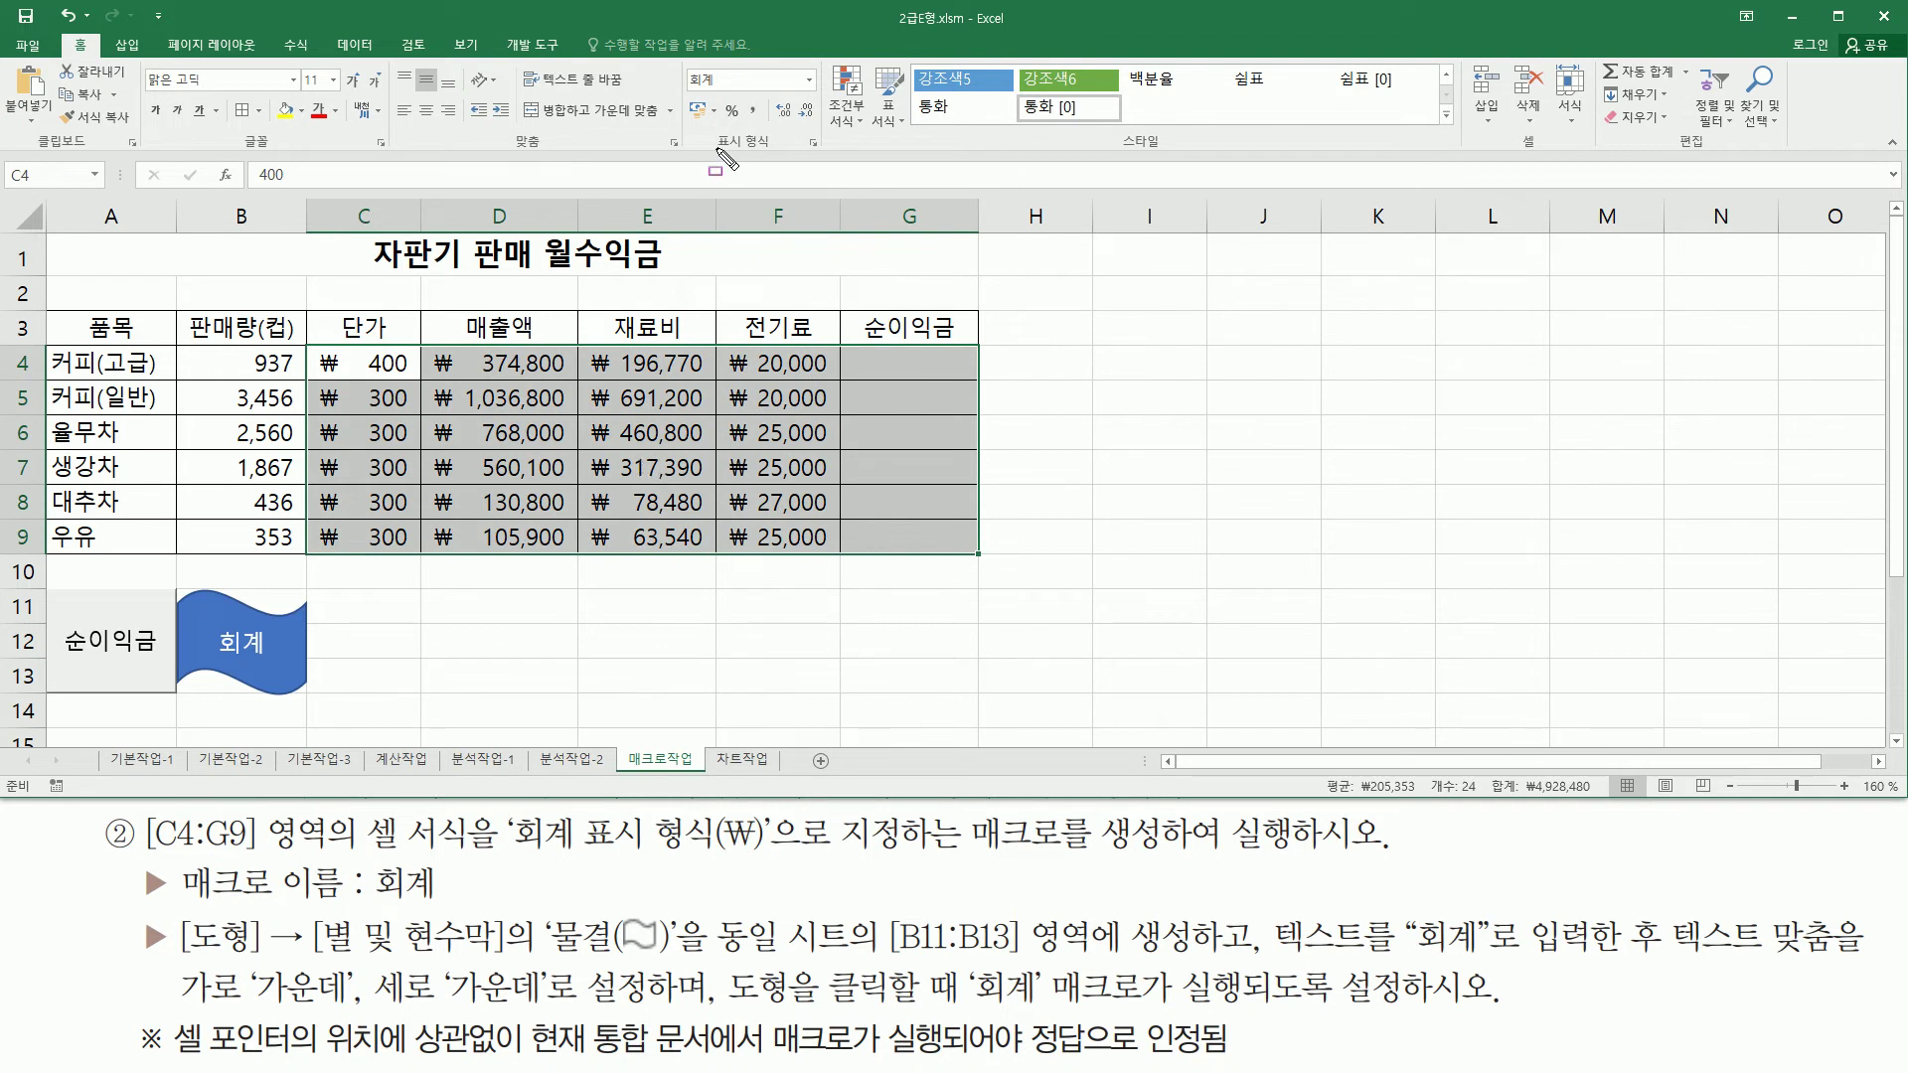
{"action": "left_click_drag", "start_coordinate": [686, 68], "coordinate": [743, 89]}
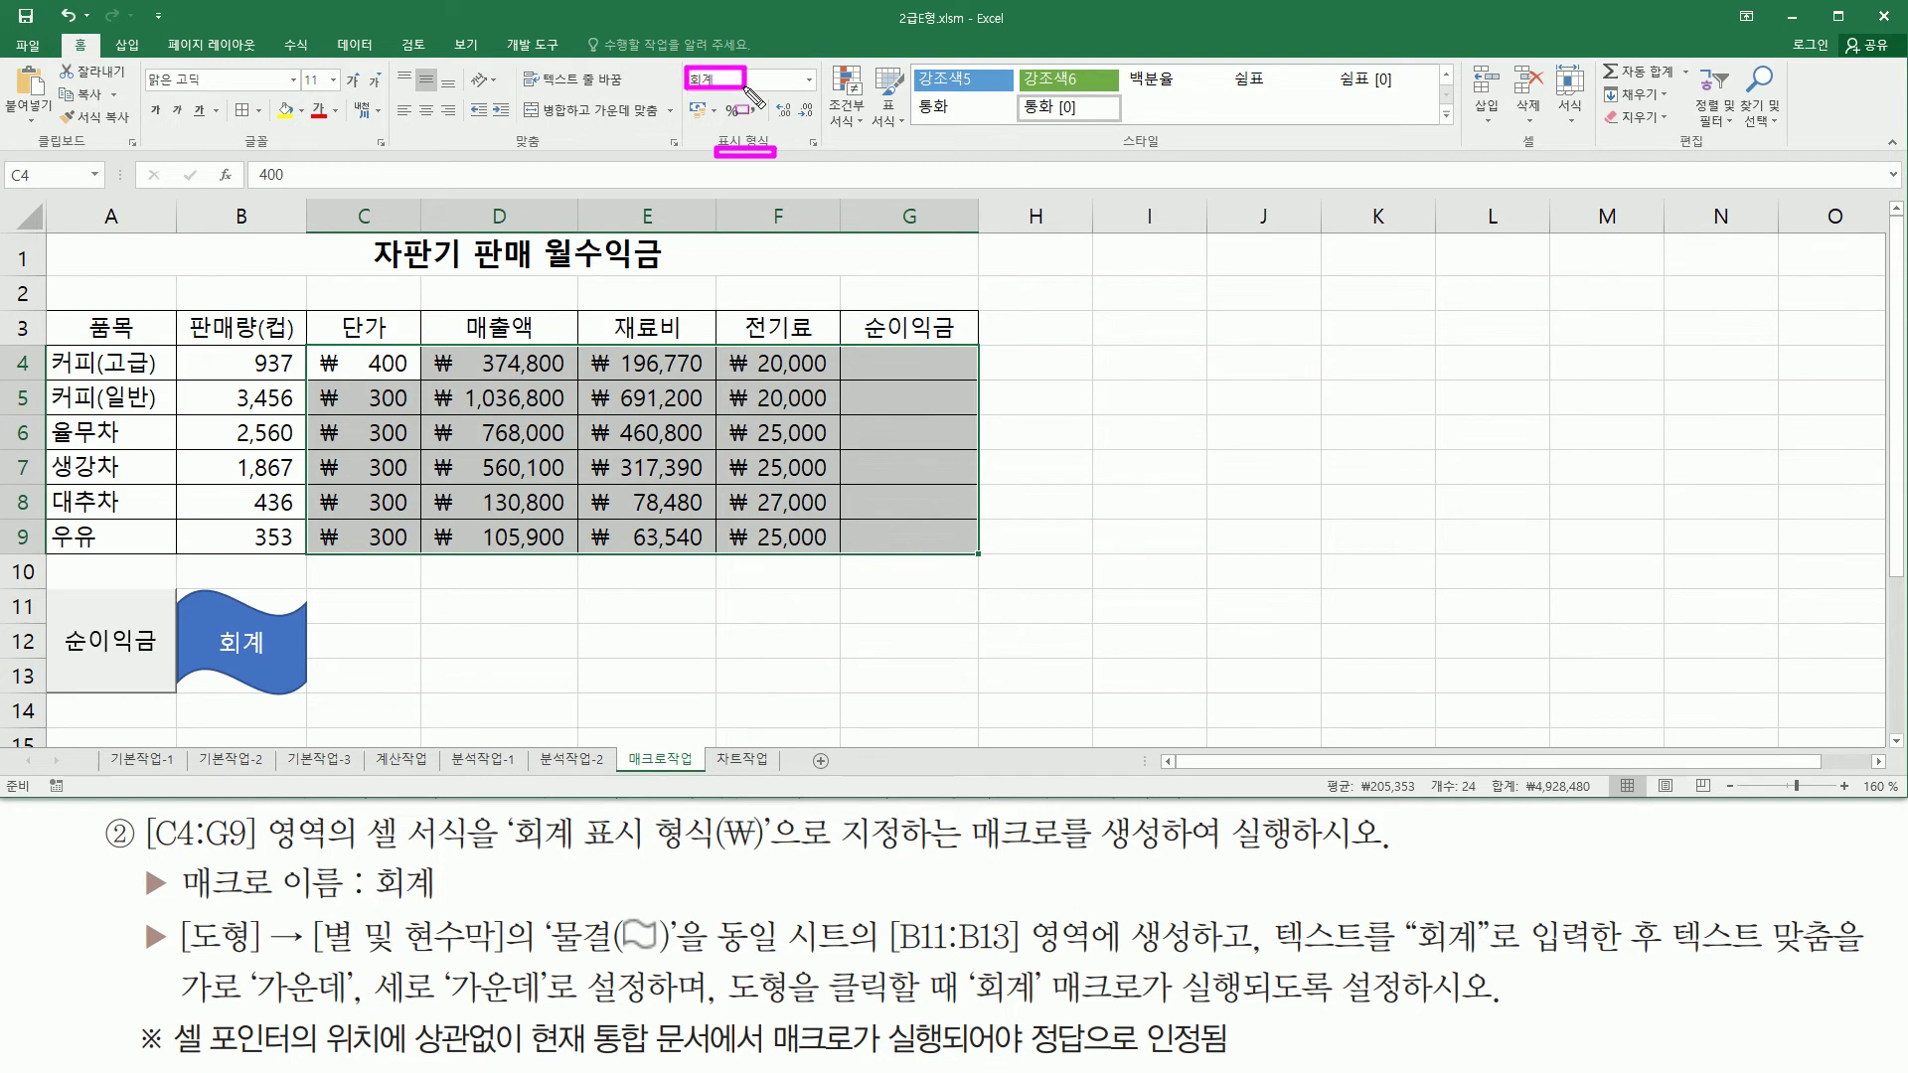
{"action": "key", "text": "Escape"}
{"action": "left_click", "coordinate": [811, 81]}
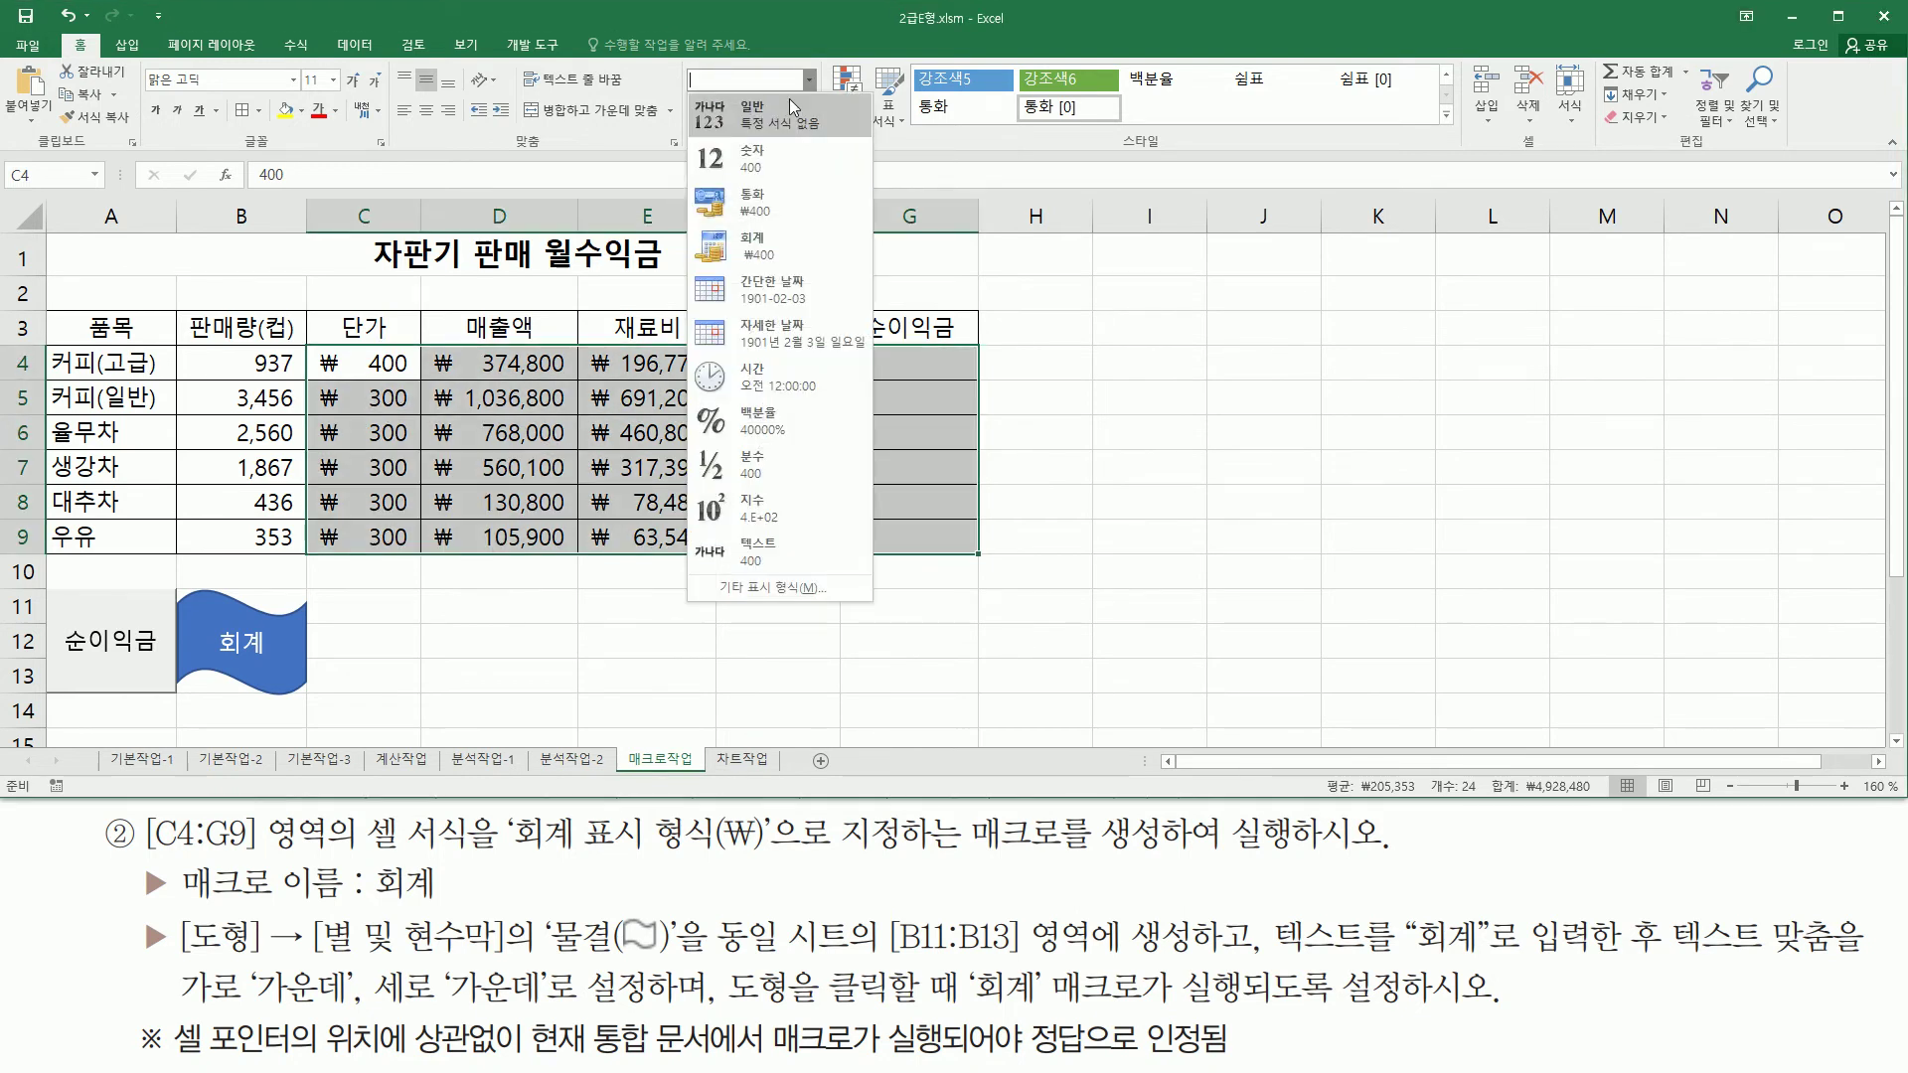
{"action": "left_click", "coordinate": [767, 109]}
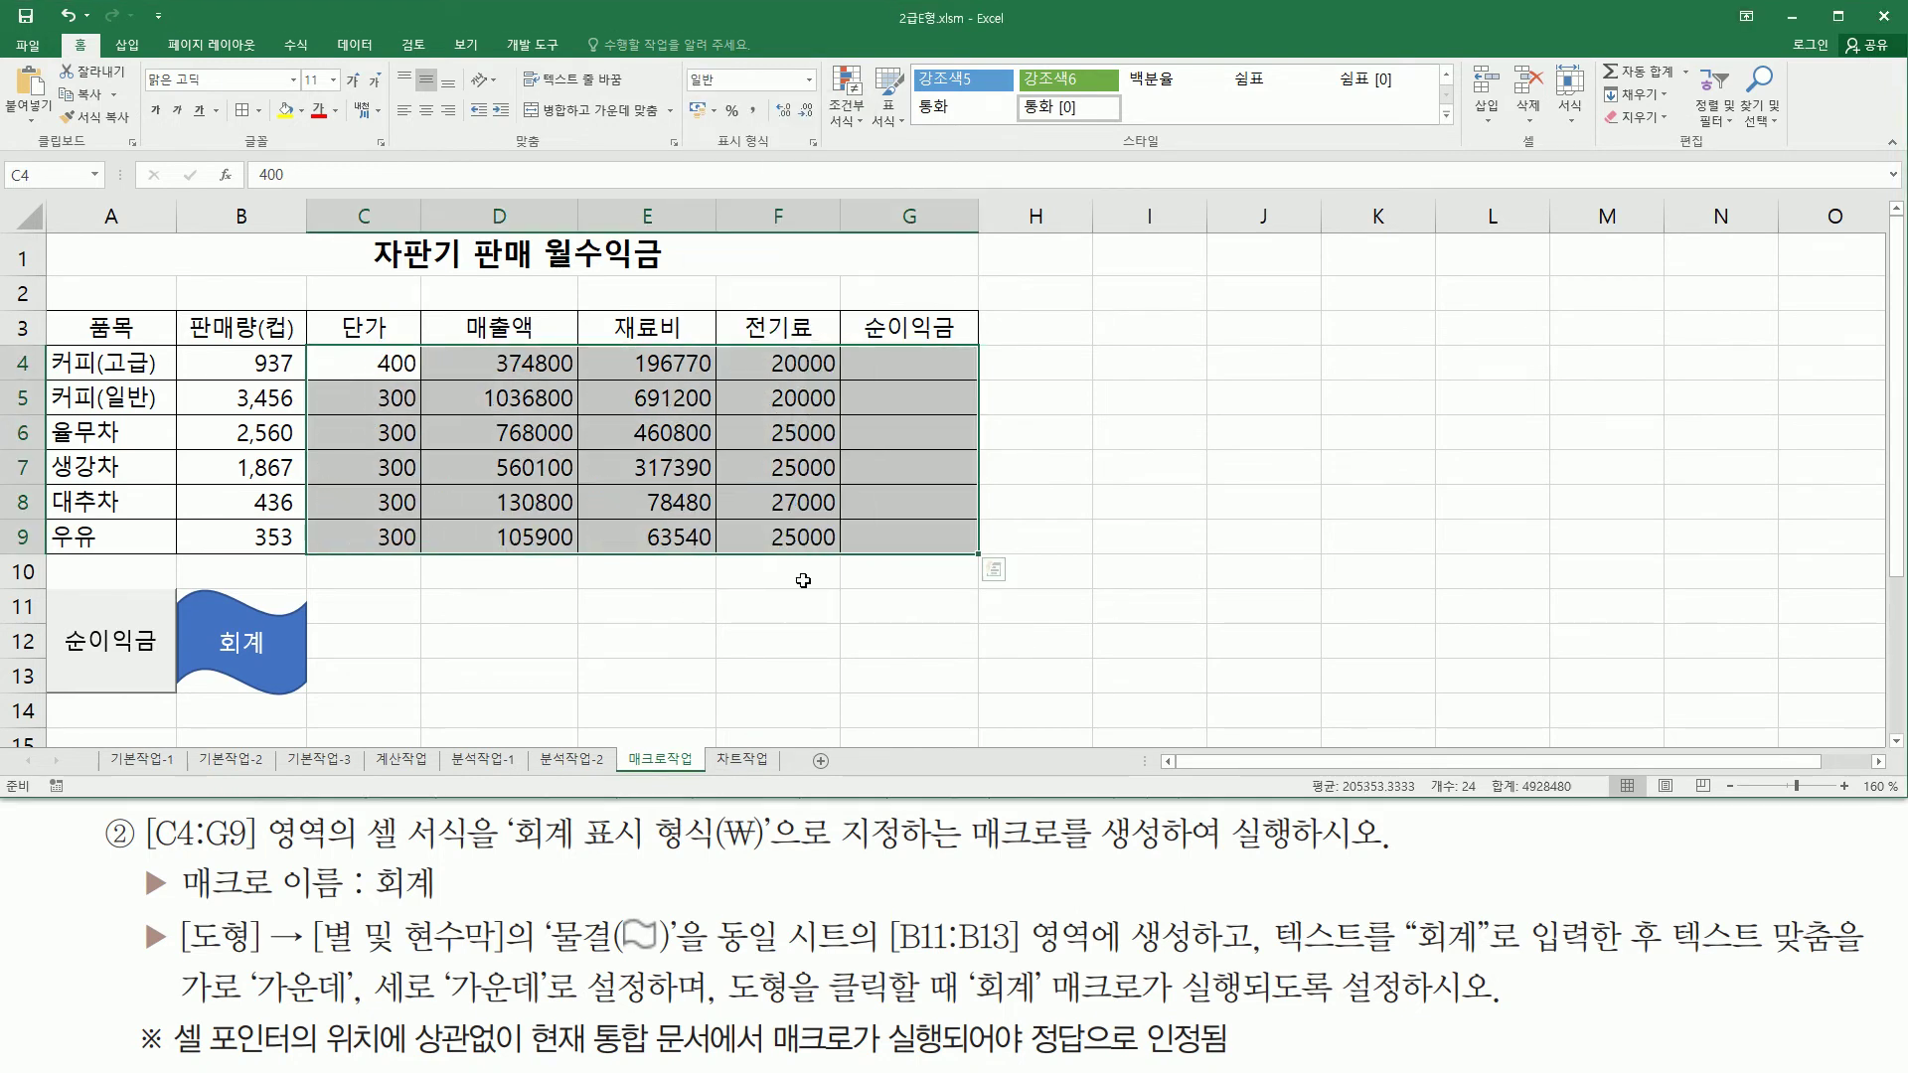
Step: Deselect the range and run the 순이익금 macro from its button to fill G4:G9
{"action": "left_click", "coordinate": [782, 612]}
{"action": "left_click", "coordinate": [1023, 609]}
{"action": "left_click", "coordinate": [1151, 608]}
{"action": "left_click", "coordinate": [495, 700]}
{"action": "left_click", "coordinate": [138, 466]}
{"action": "left_click", "coordinate": [140, 318]}
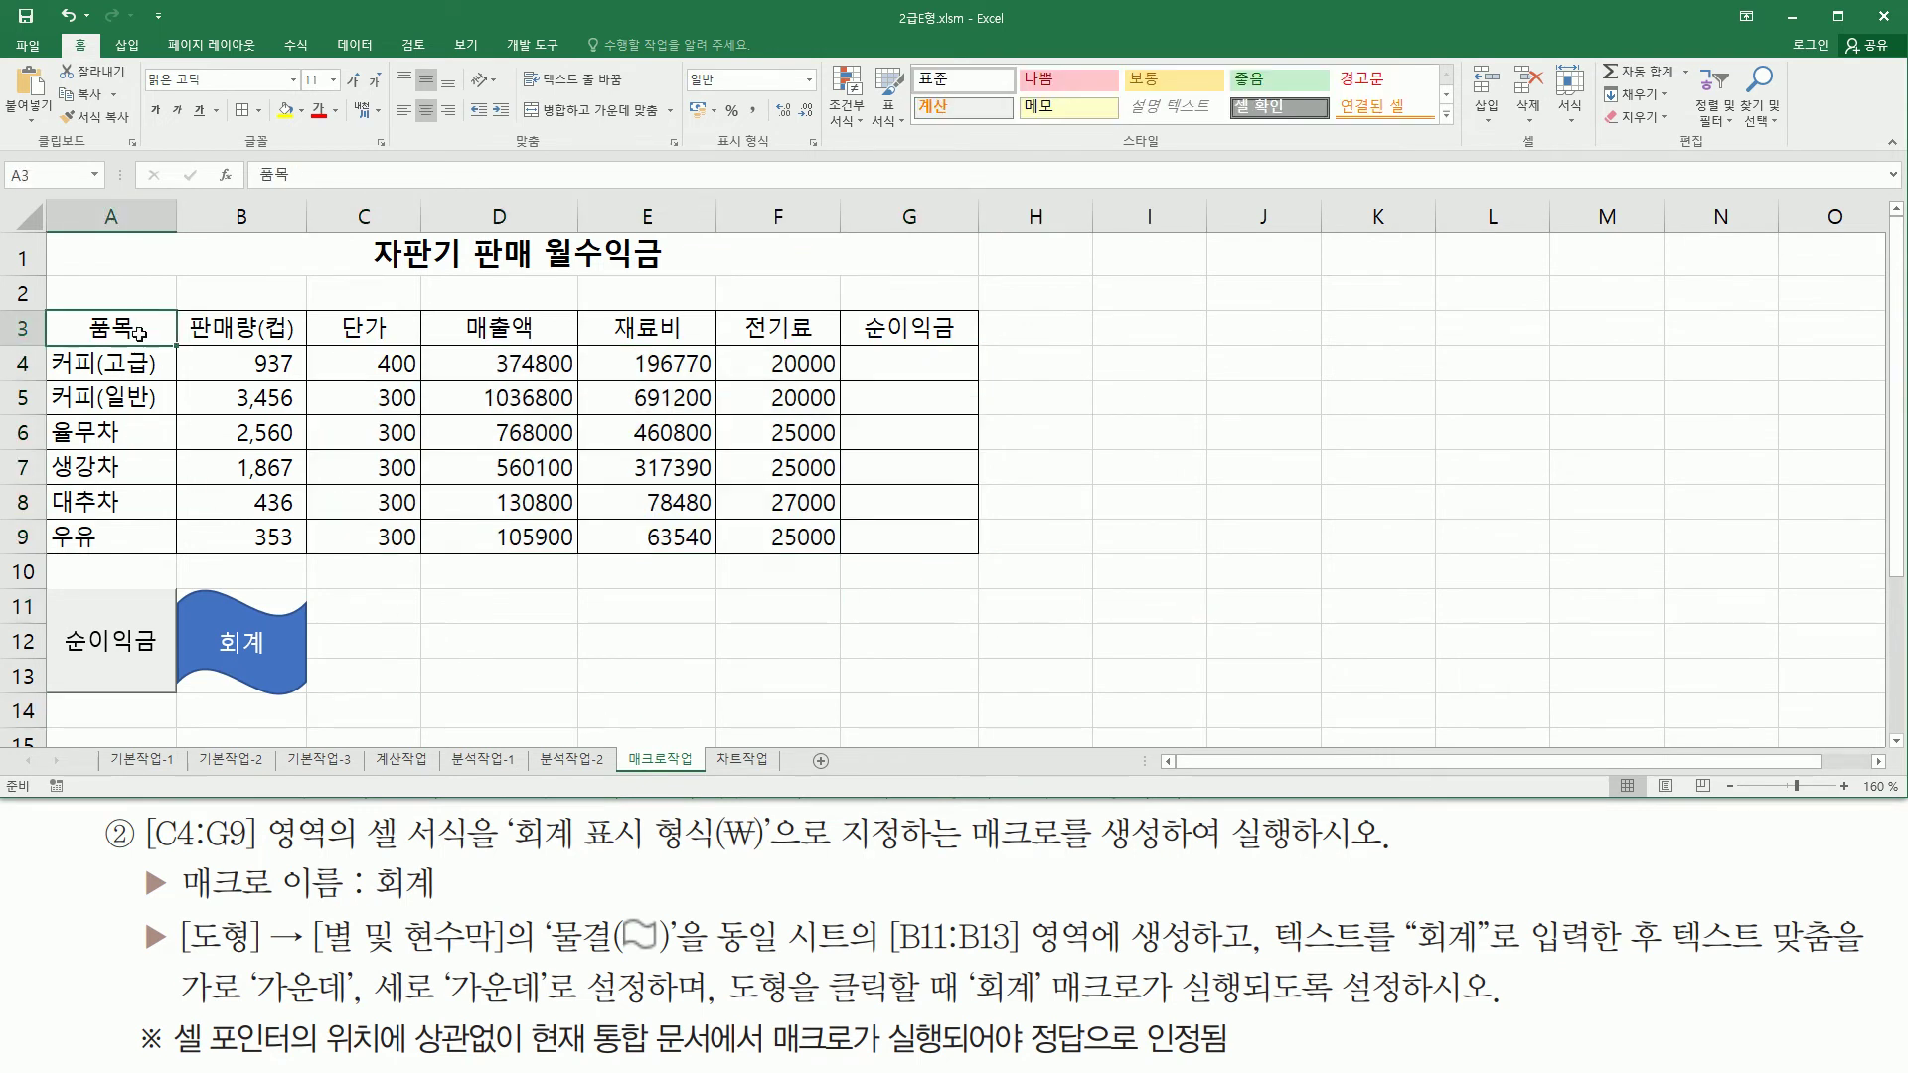
{"action": "left_click", "coordinate": [124, 647]}
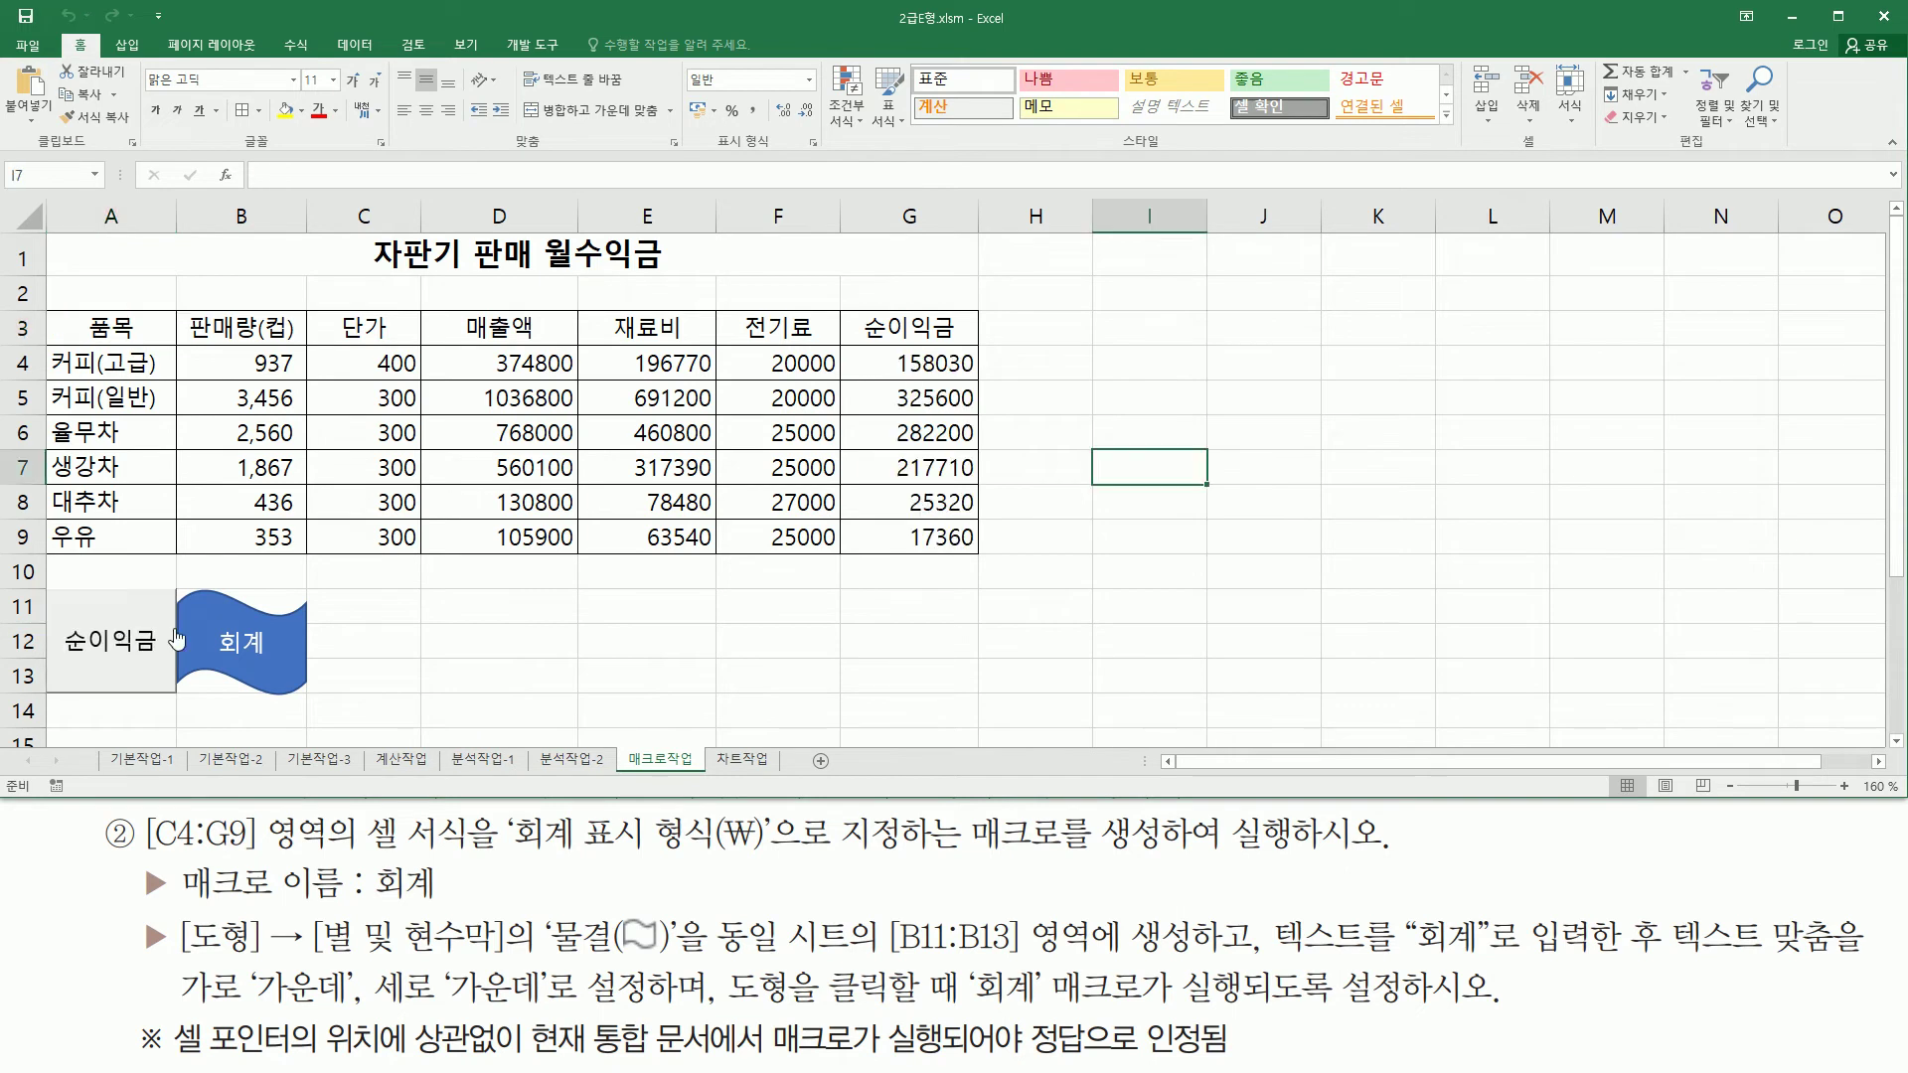
{"action": "left_click_drag", "start_coordinate": [859, 338], "coordinate": [1001, 559]}
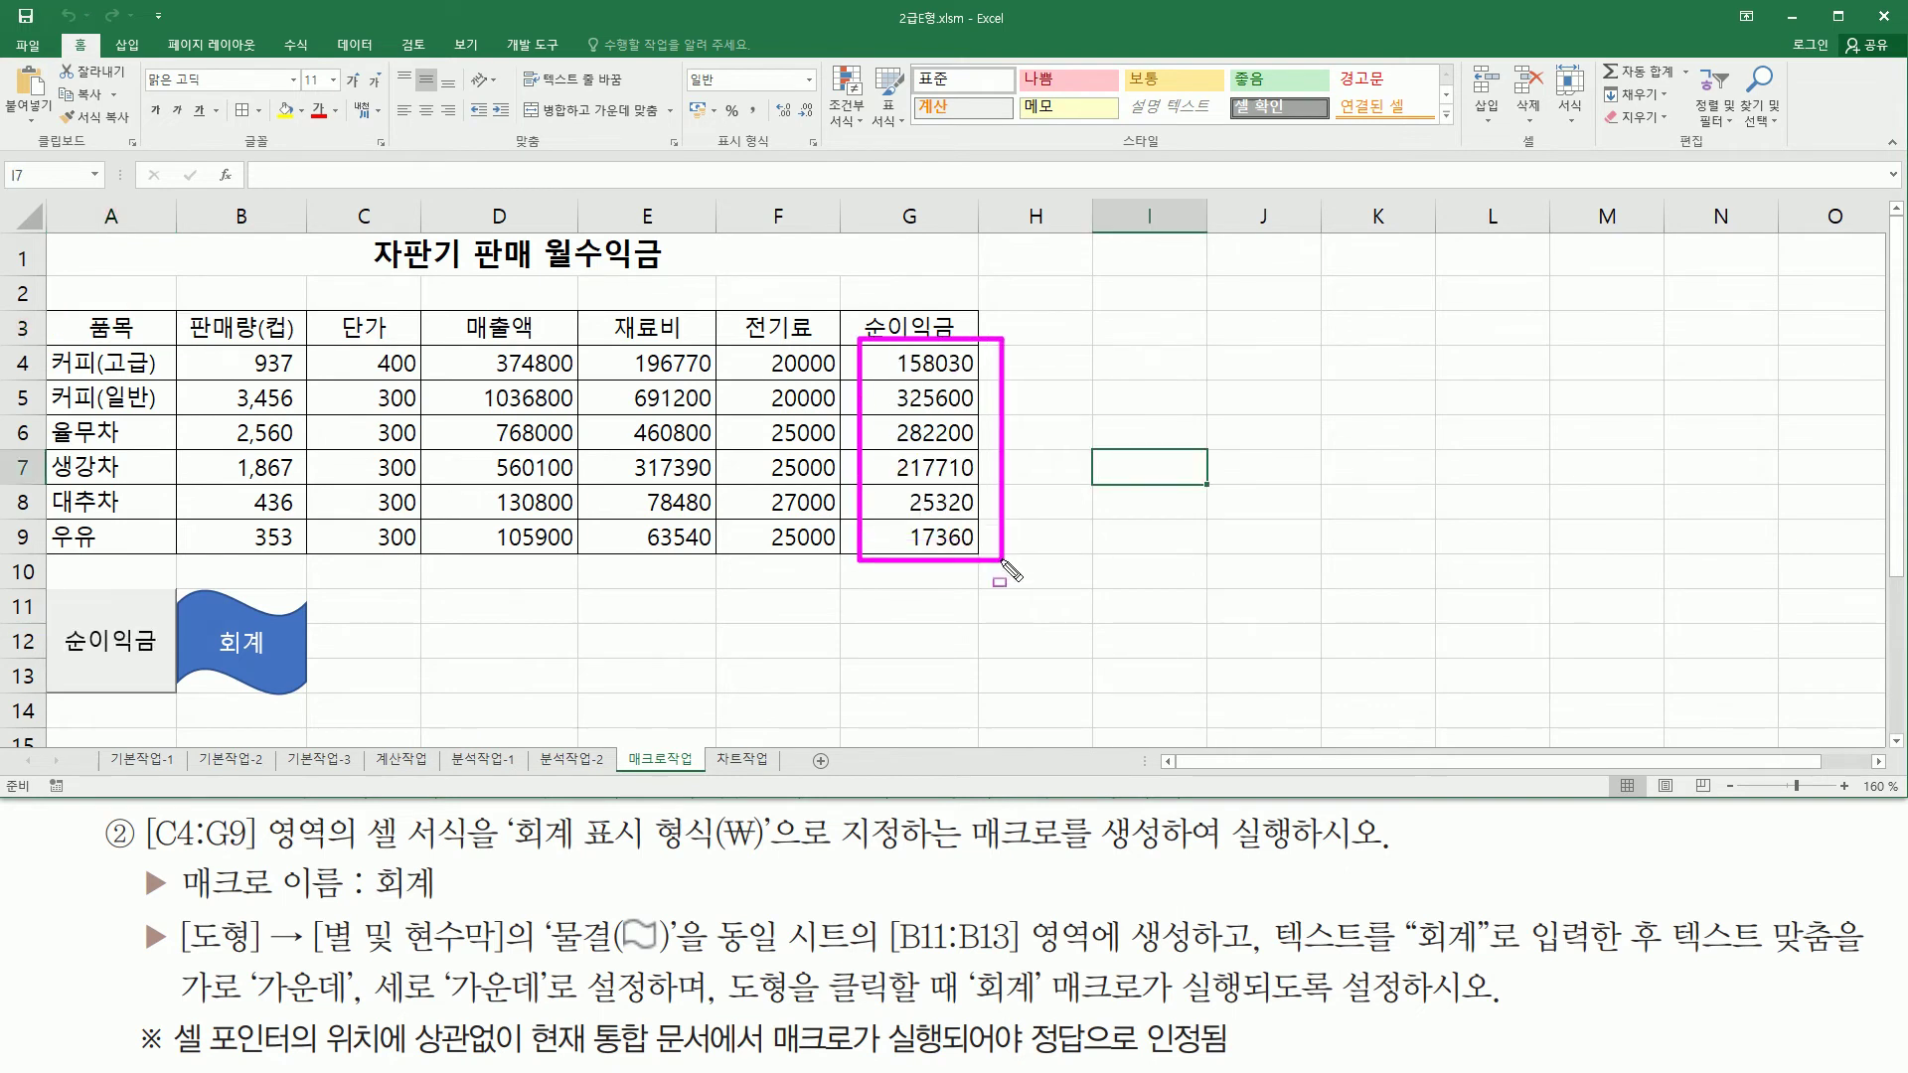
{"action": "key", "text": "Escape"}
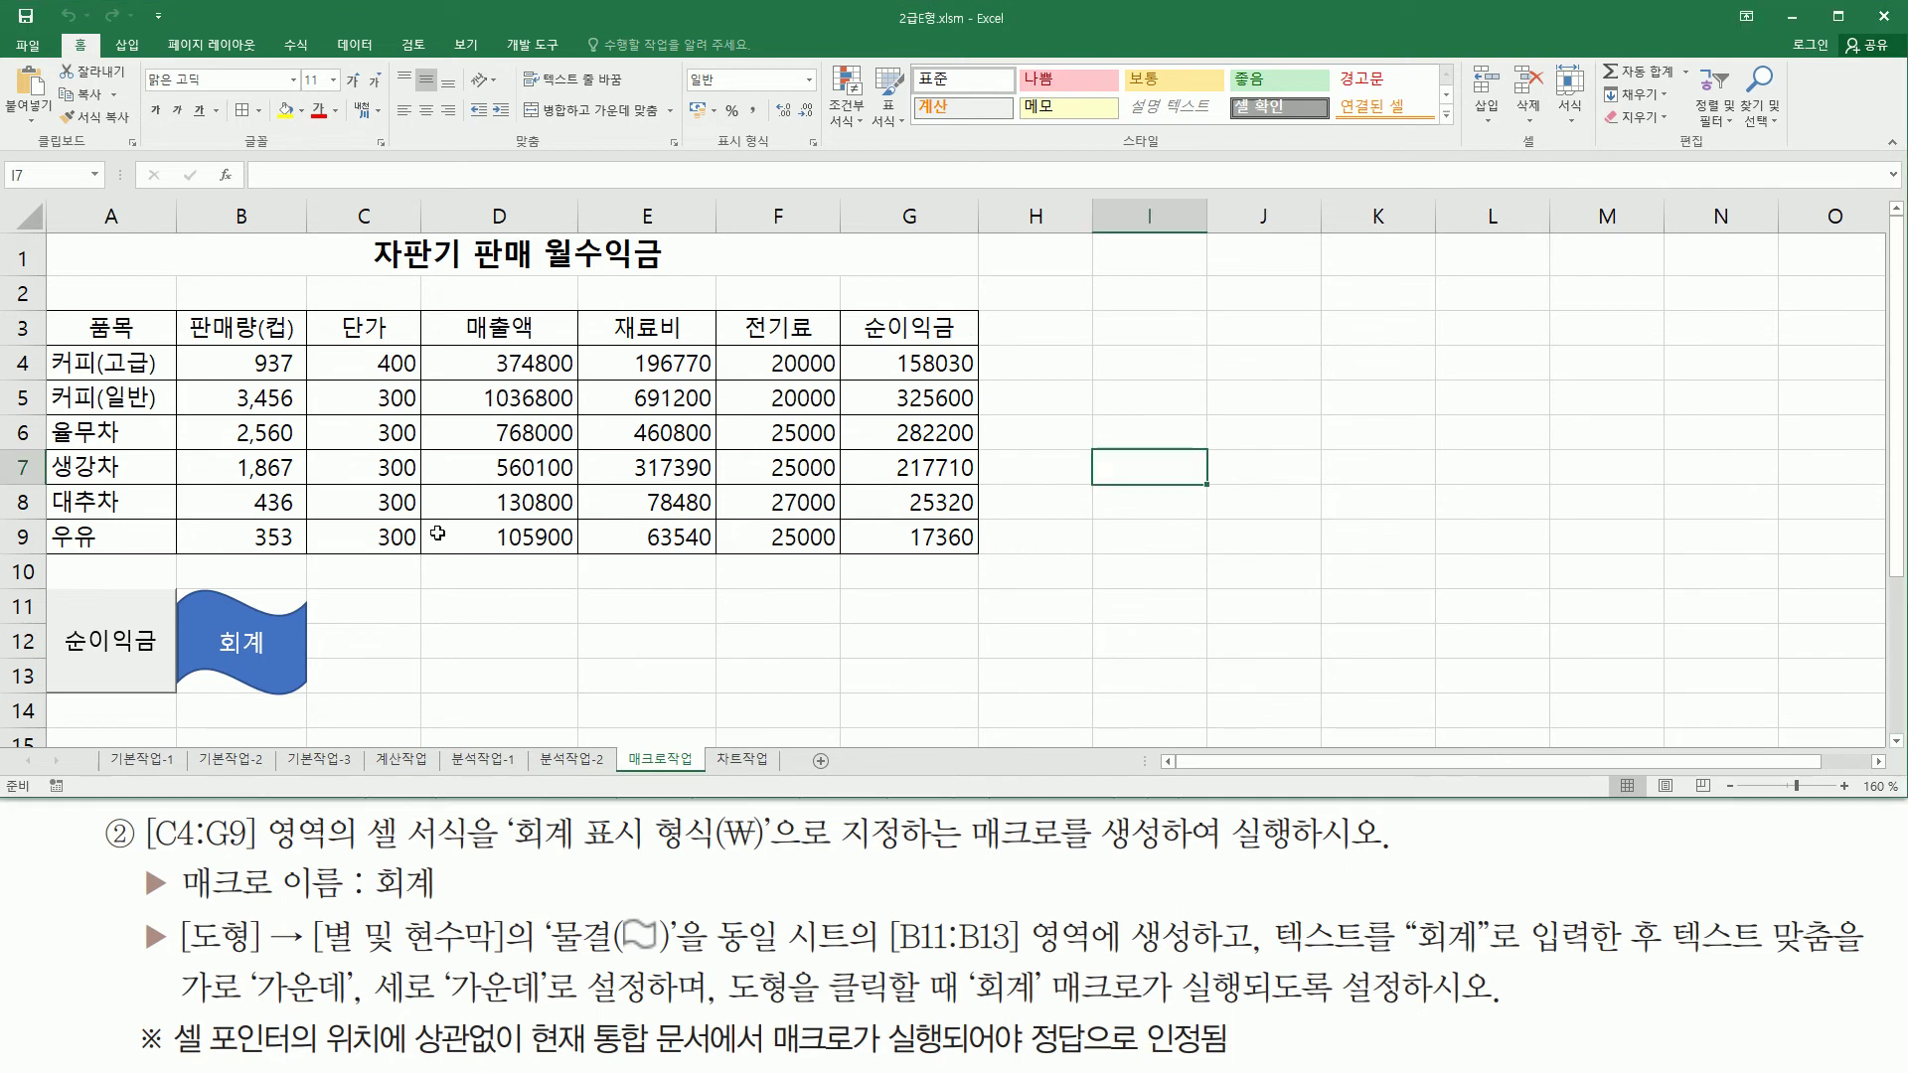
Step: Select a cell outside C4:G9 and run the 회계 macro from the wave shape
{"action": "left_click_drag", "start_coordinate": [440, 534], "coordinate": [444, 570]}
{"action": "left_click_drag", "start_coordinate": [460, 664], "coordinate": [455, 648]}
{"action": "left_click", "coordinate": [298, 256]}
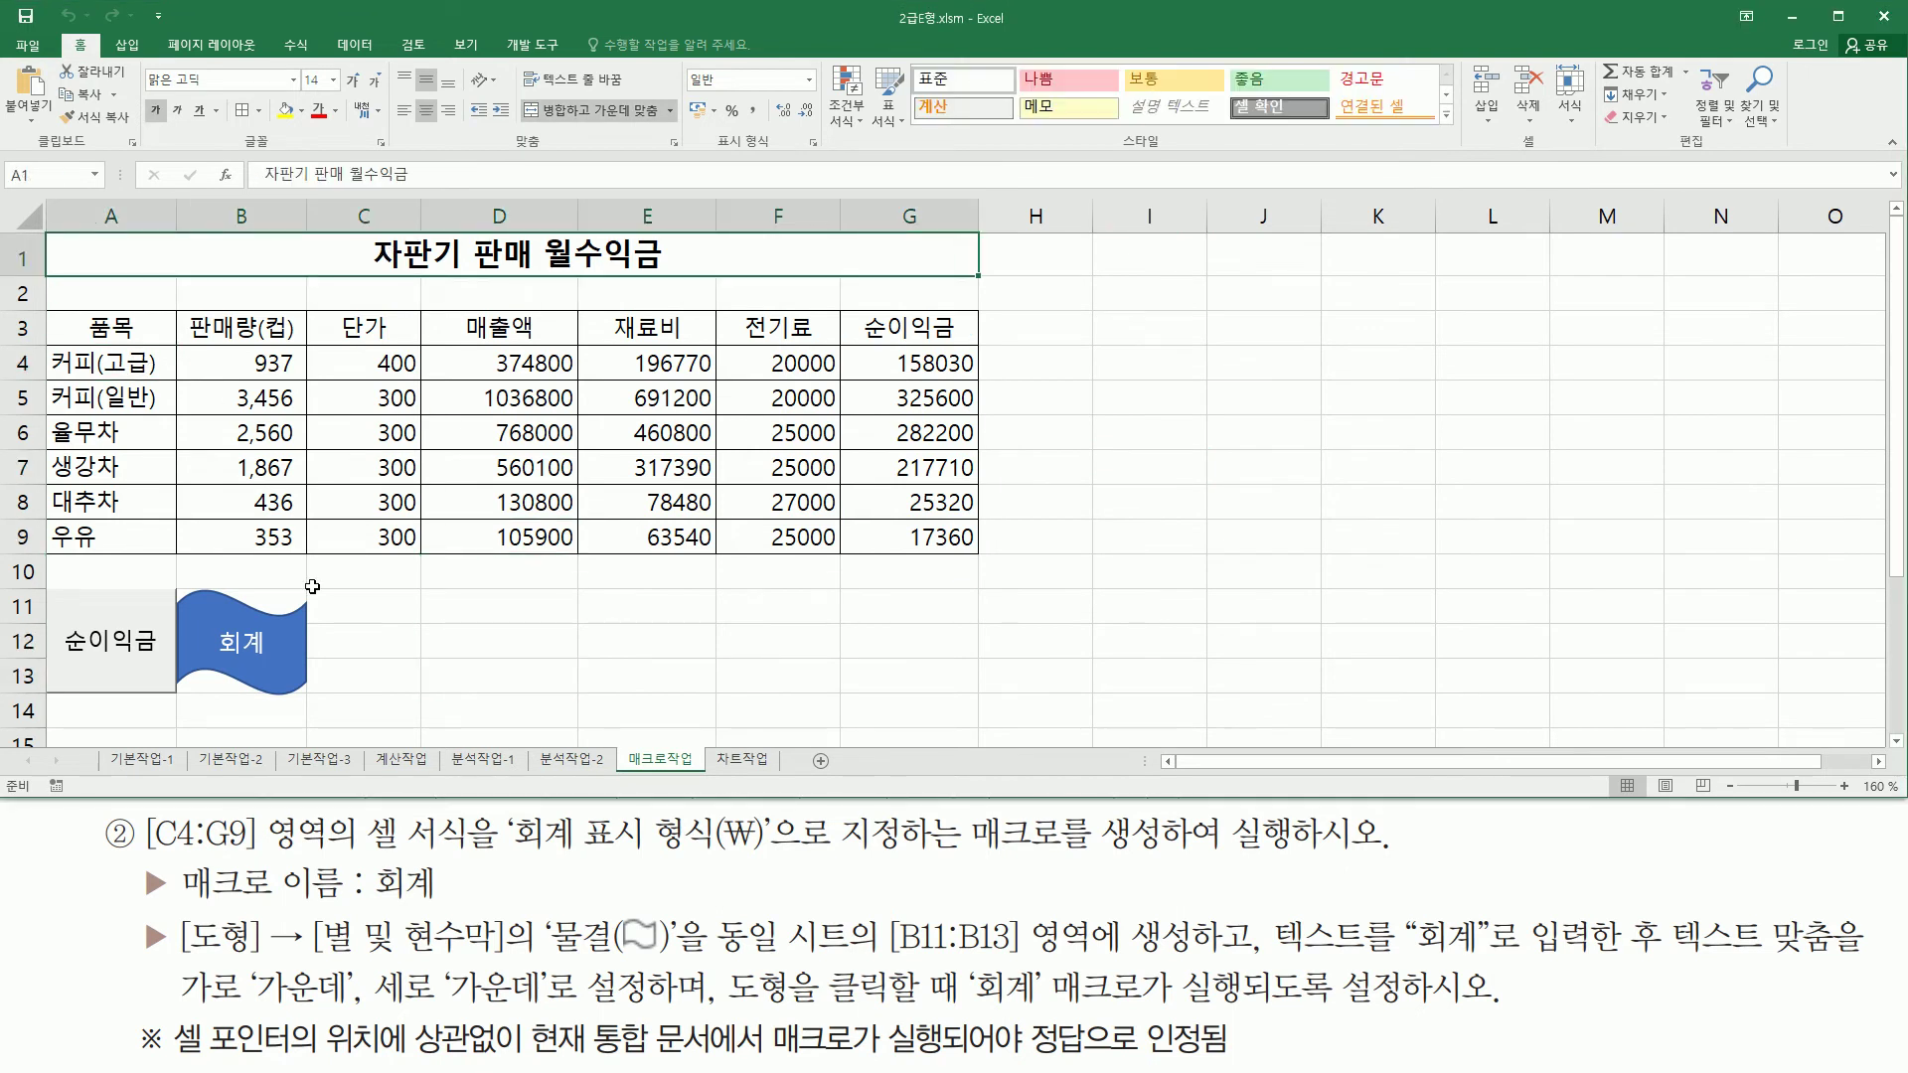
{"action": "left_click", "coordinate": [253, 646]}
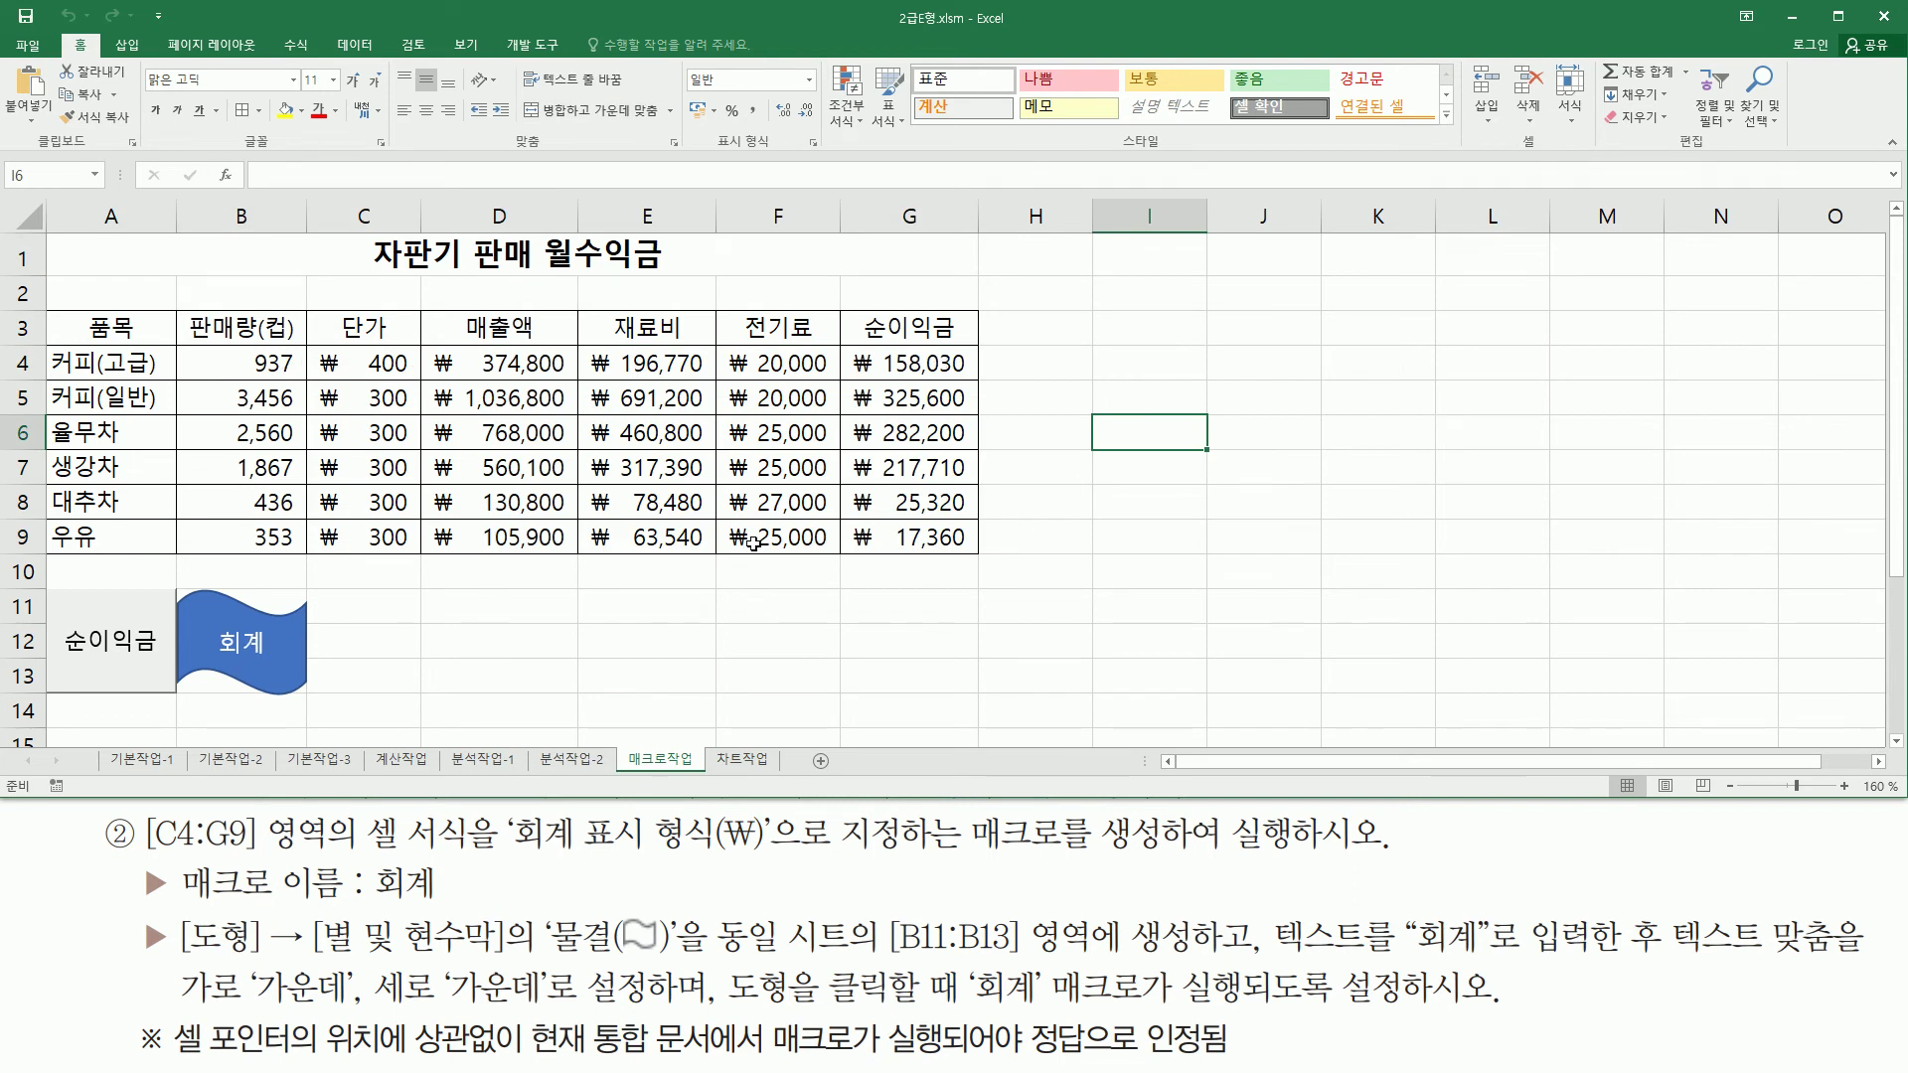
{"action": "left_click", "coordinate": [725, 630]}
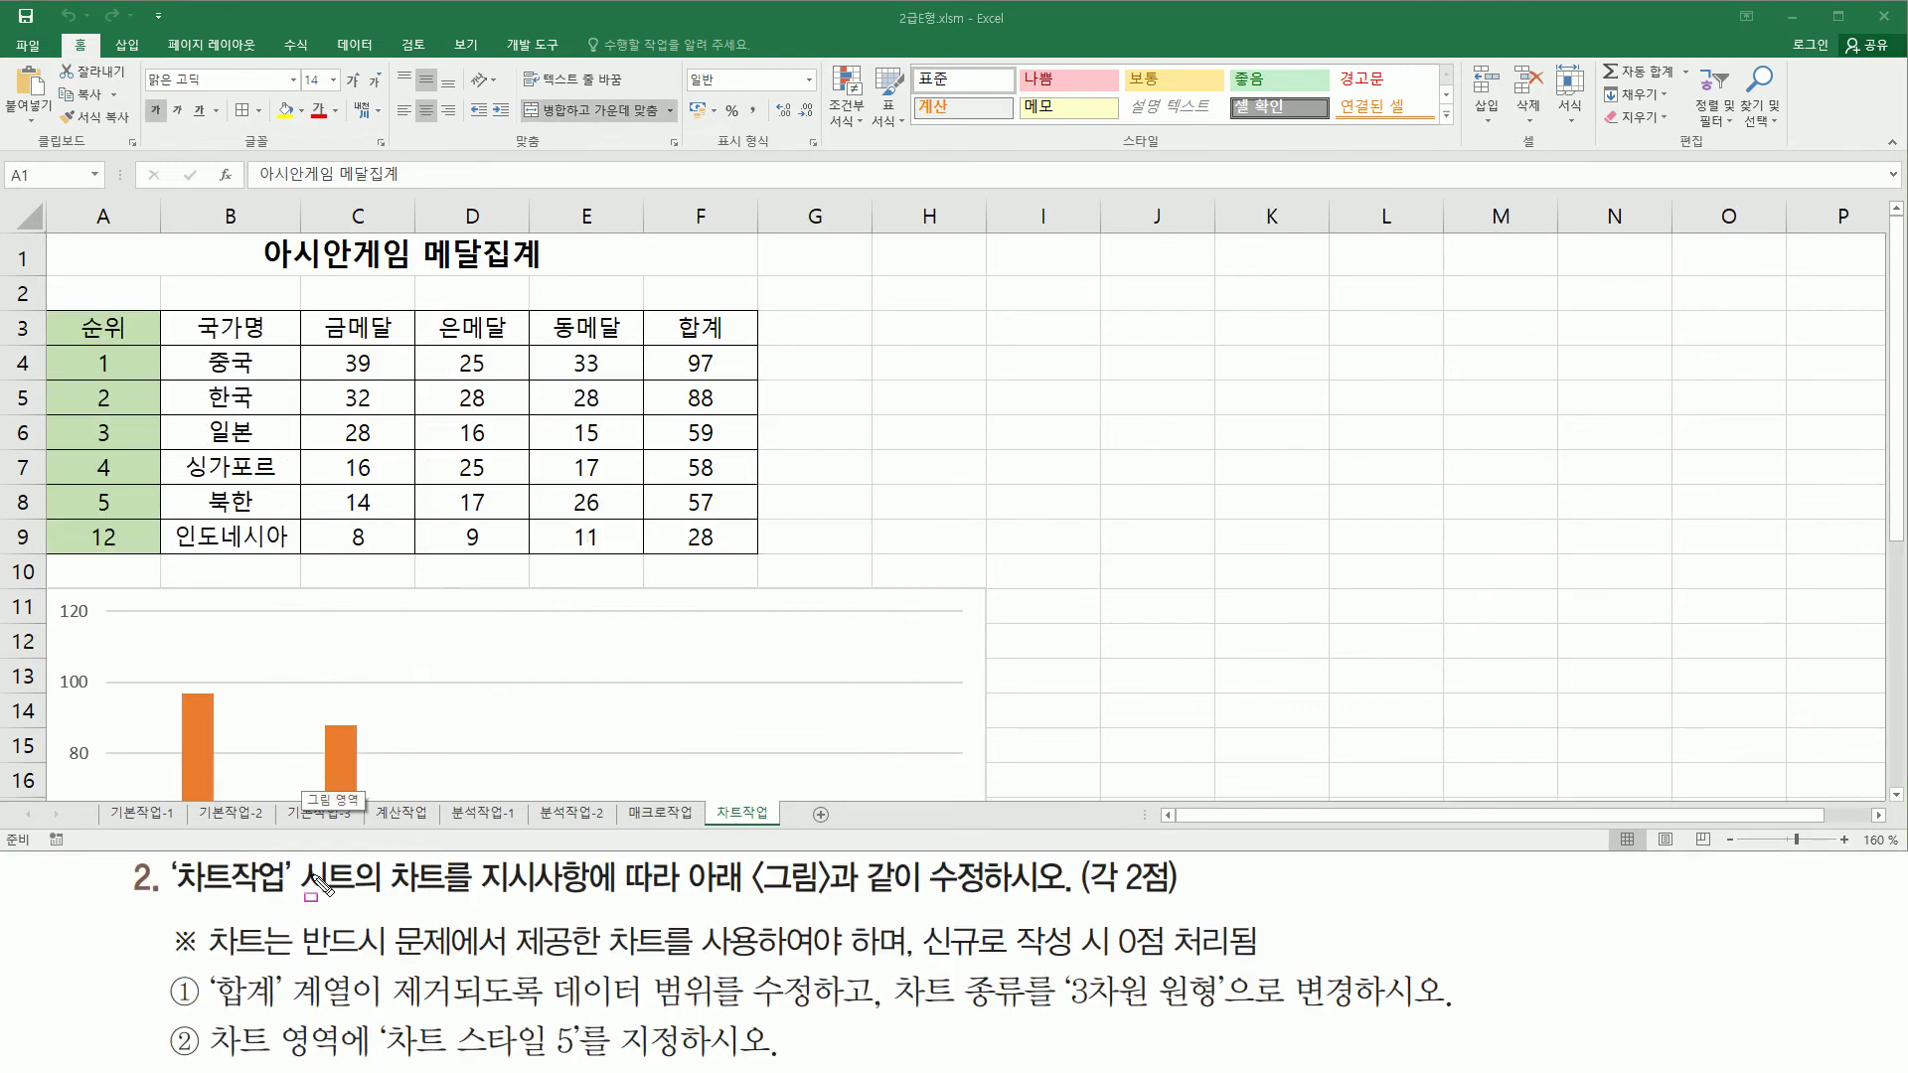
Step: Examine the chart task's instructions, the medal table in A1:F9 and the existing chart on the 차트작업 sheet
{"action": "left_click_drag", "start_coordinate": [171, 896], "coordinate": [293, 897]}
{"action": "left_click_drag", "start_coordinate": [691, 898], "coordinate": [991, 897]}
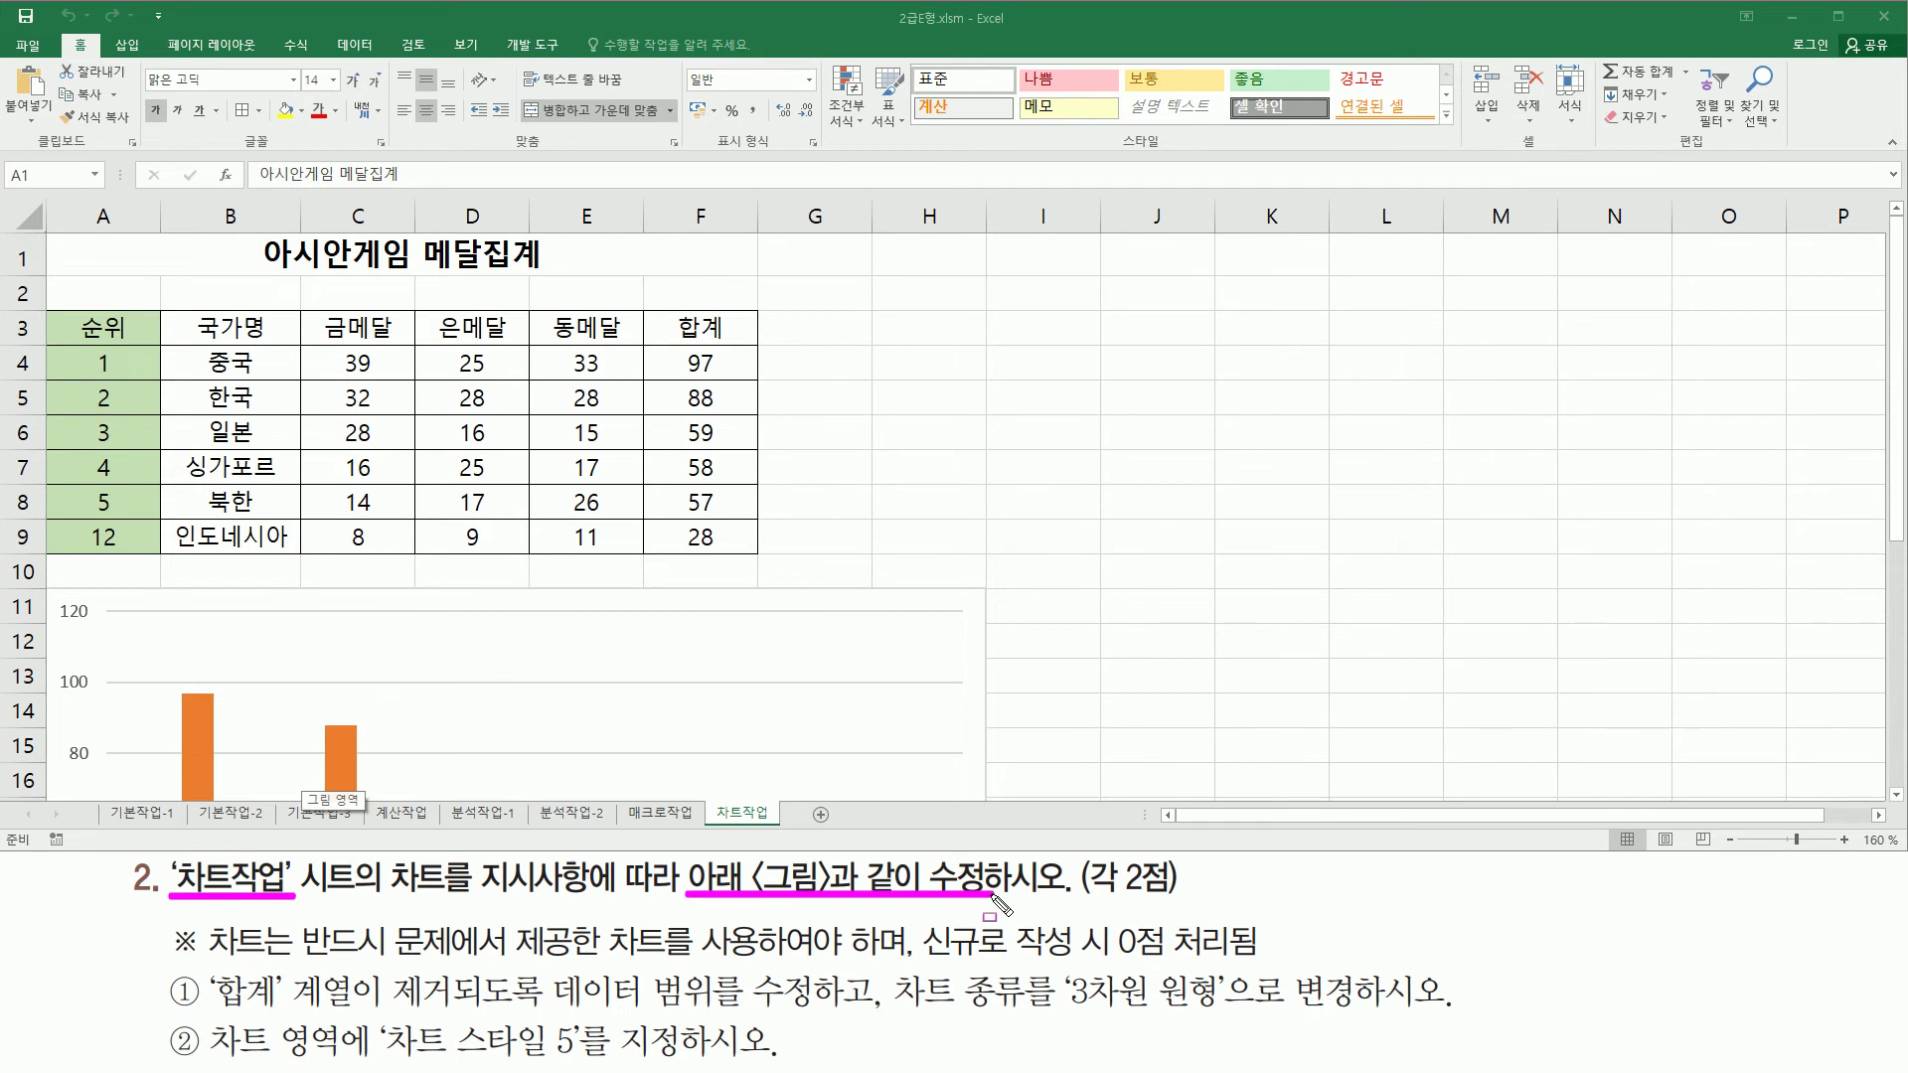
{"action": "left_click_drag", "start_coordinate": [205, 955], "coordinate": [747, 956]}
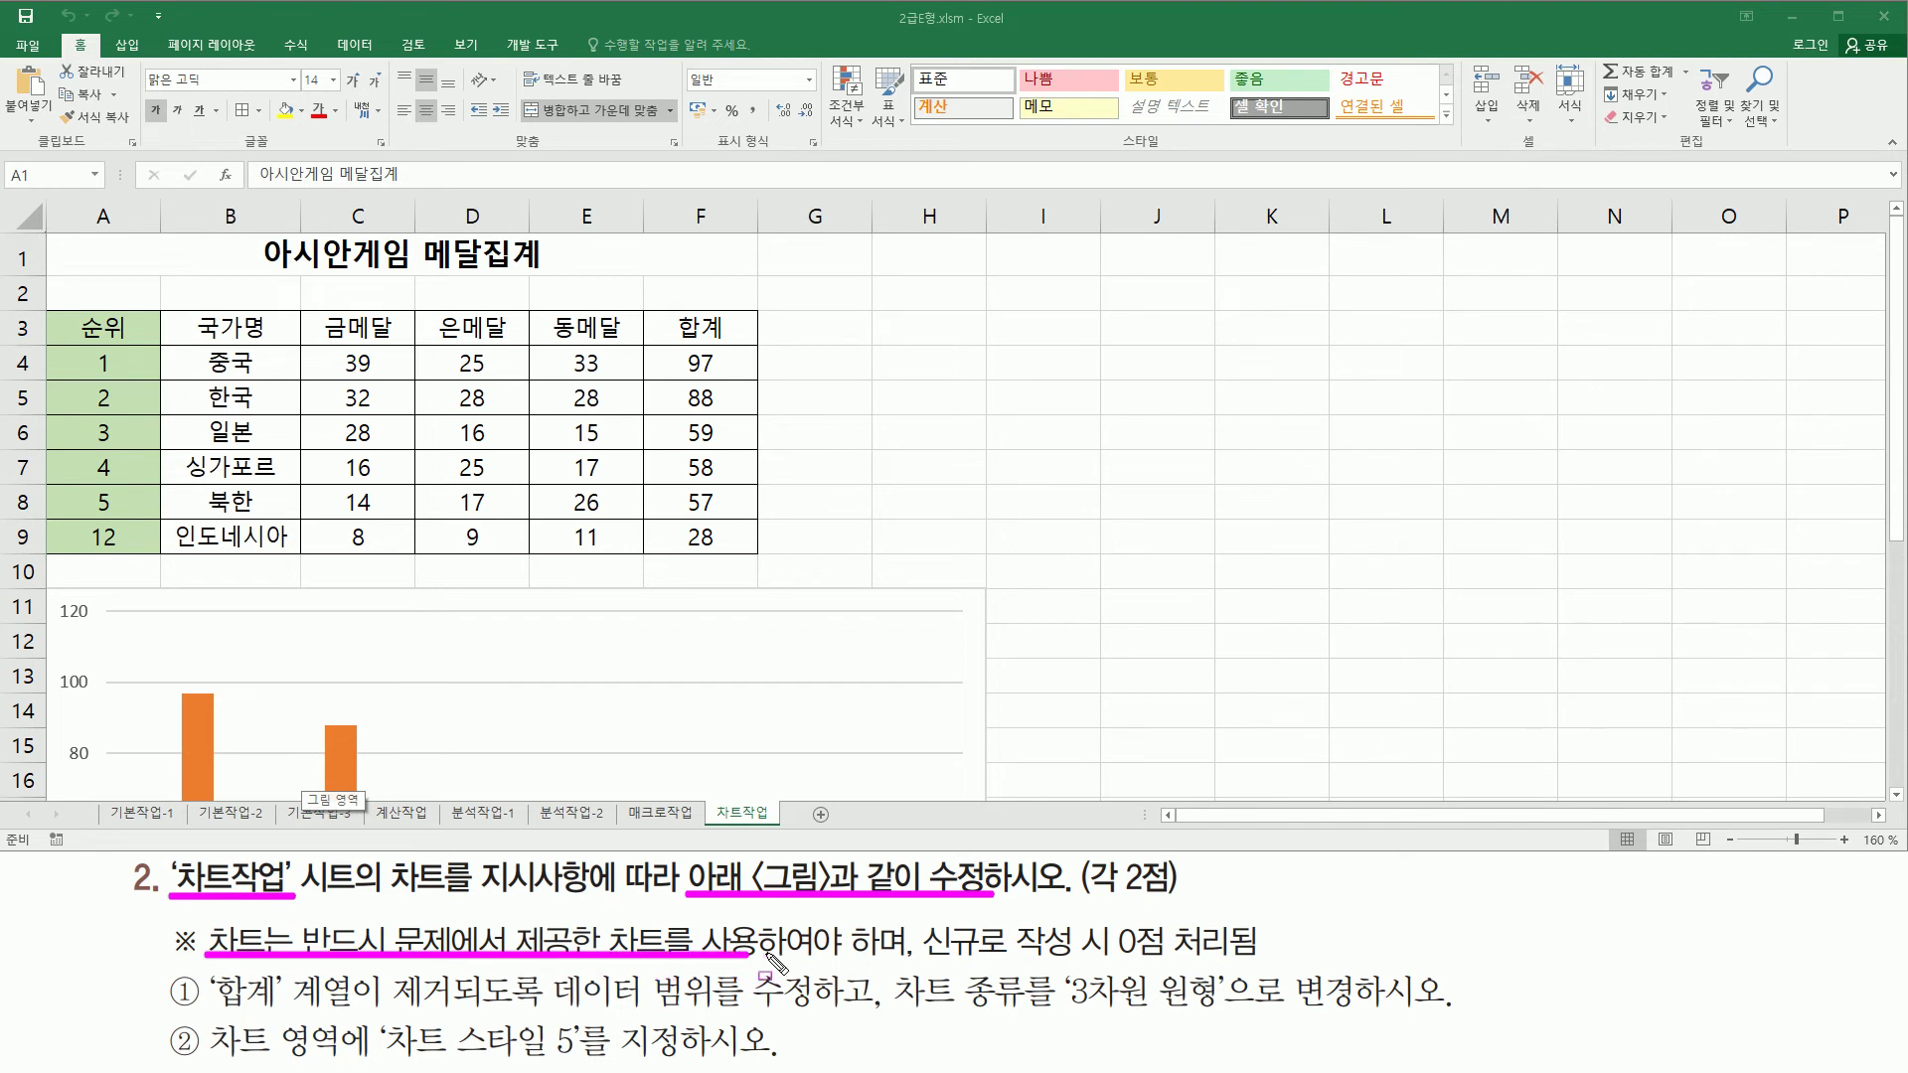
{"action": "left_click_drag", "start_coordinate": [924, 957], "coordinate": [1262, 958]}
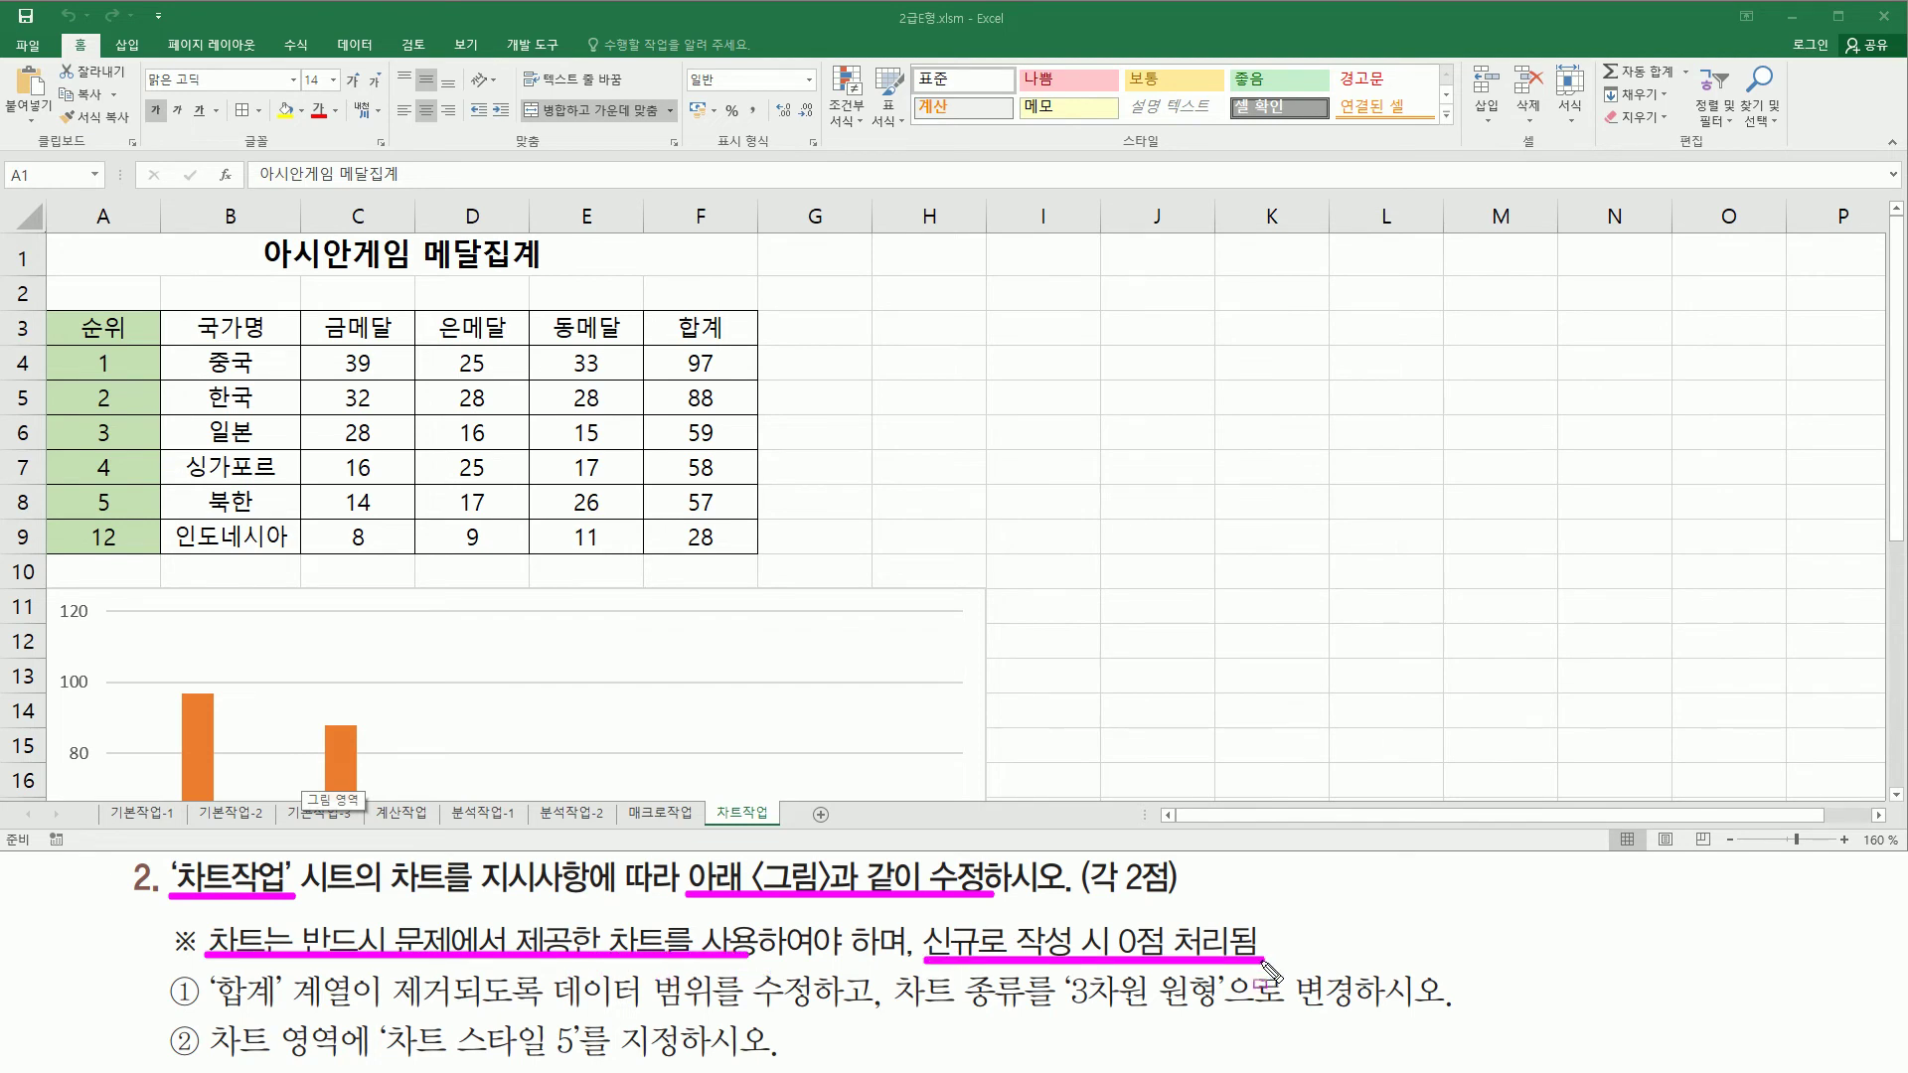
{"action": "key", "text": "Escape"}
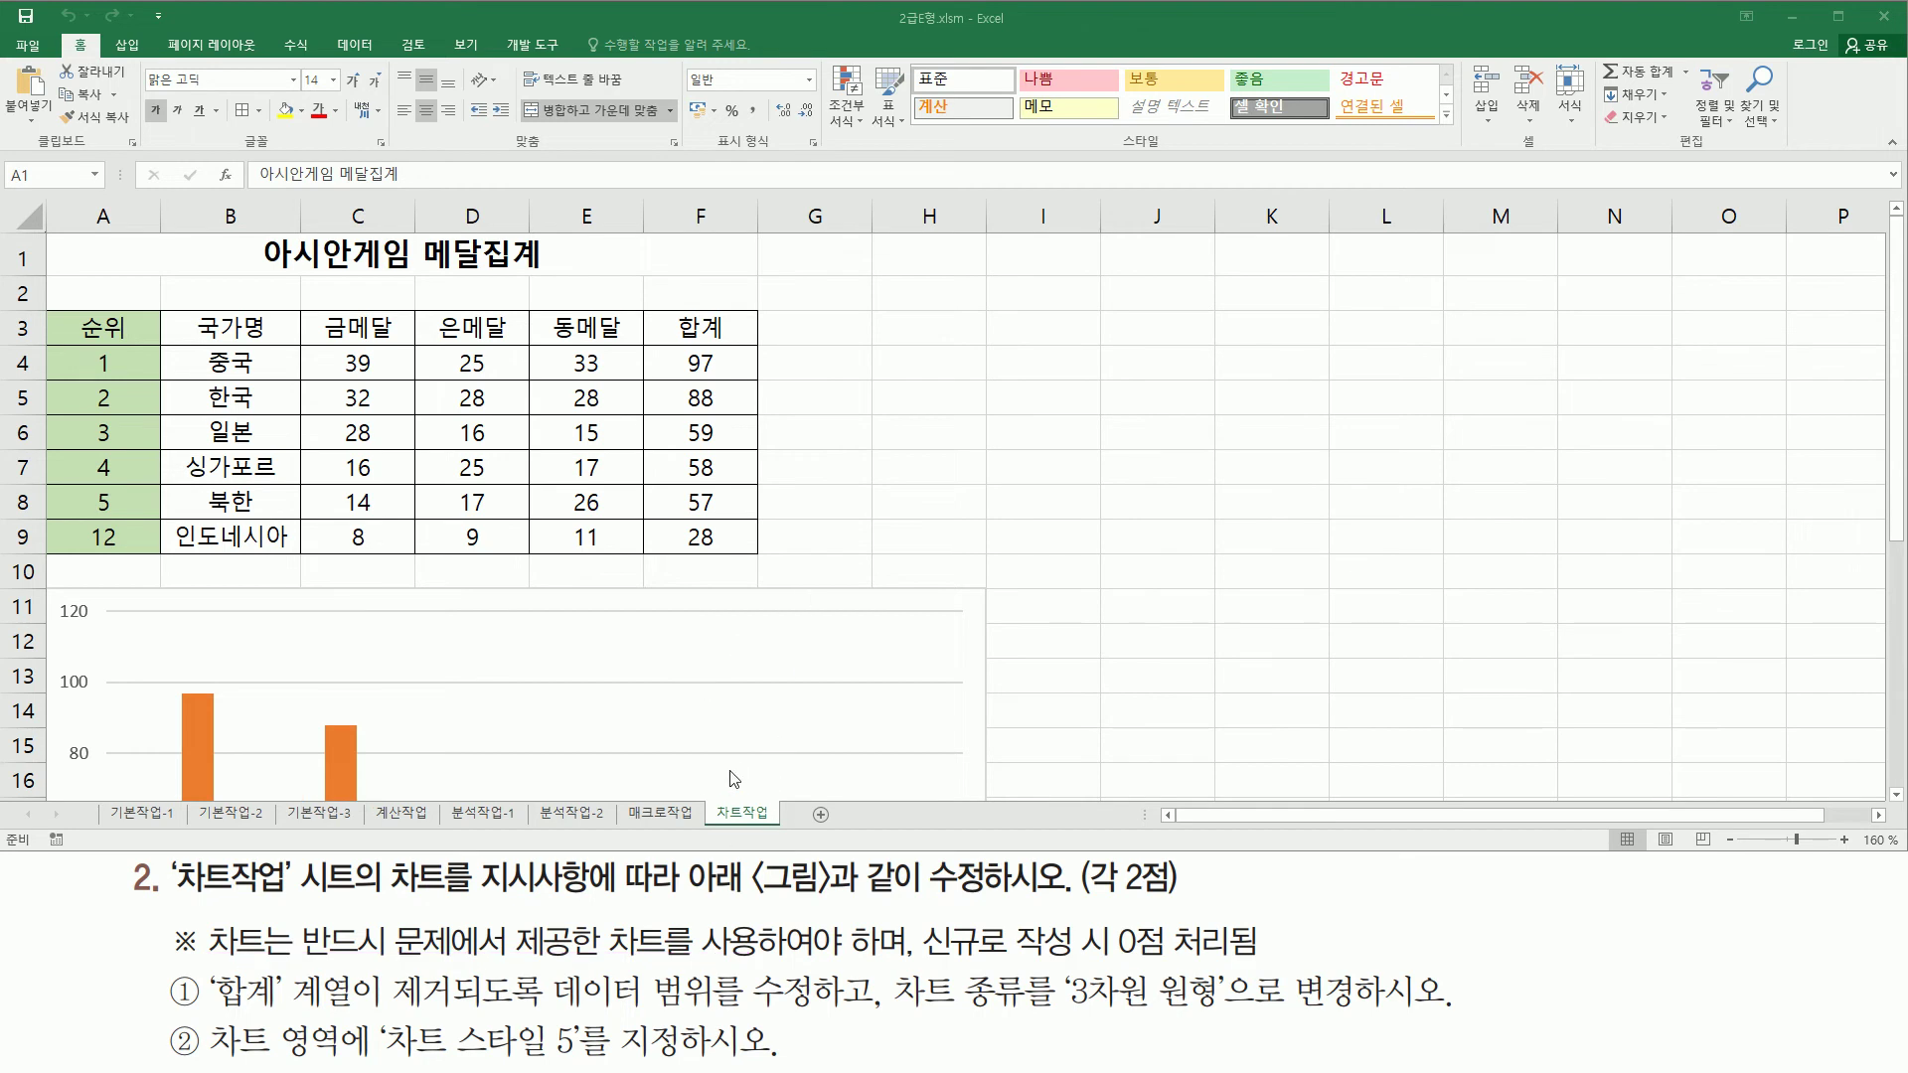
{"action": "left_click_drag", "start_coordinate": [47, 231], "coordinate": [761, 557]}
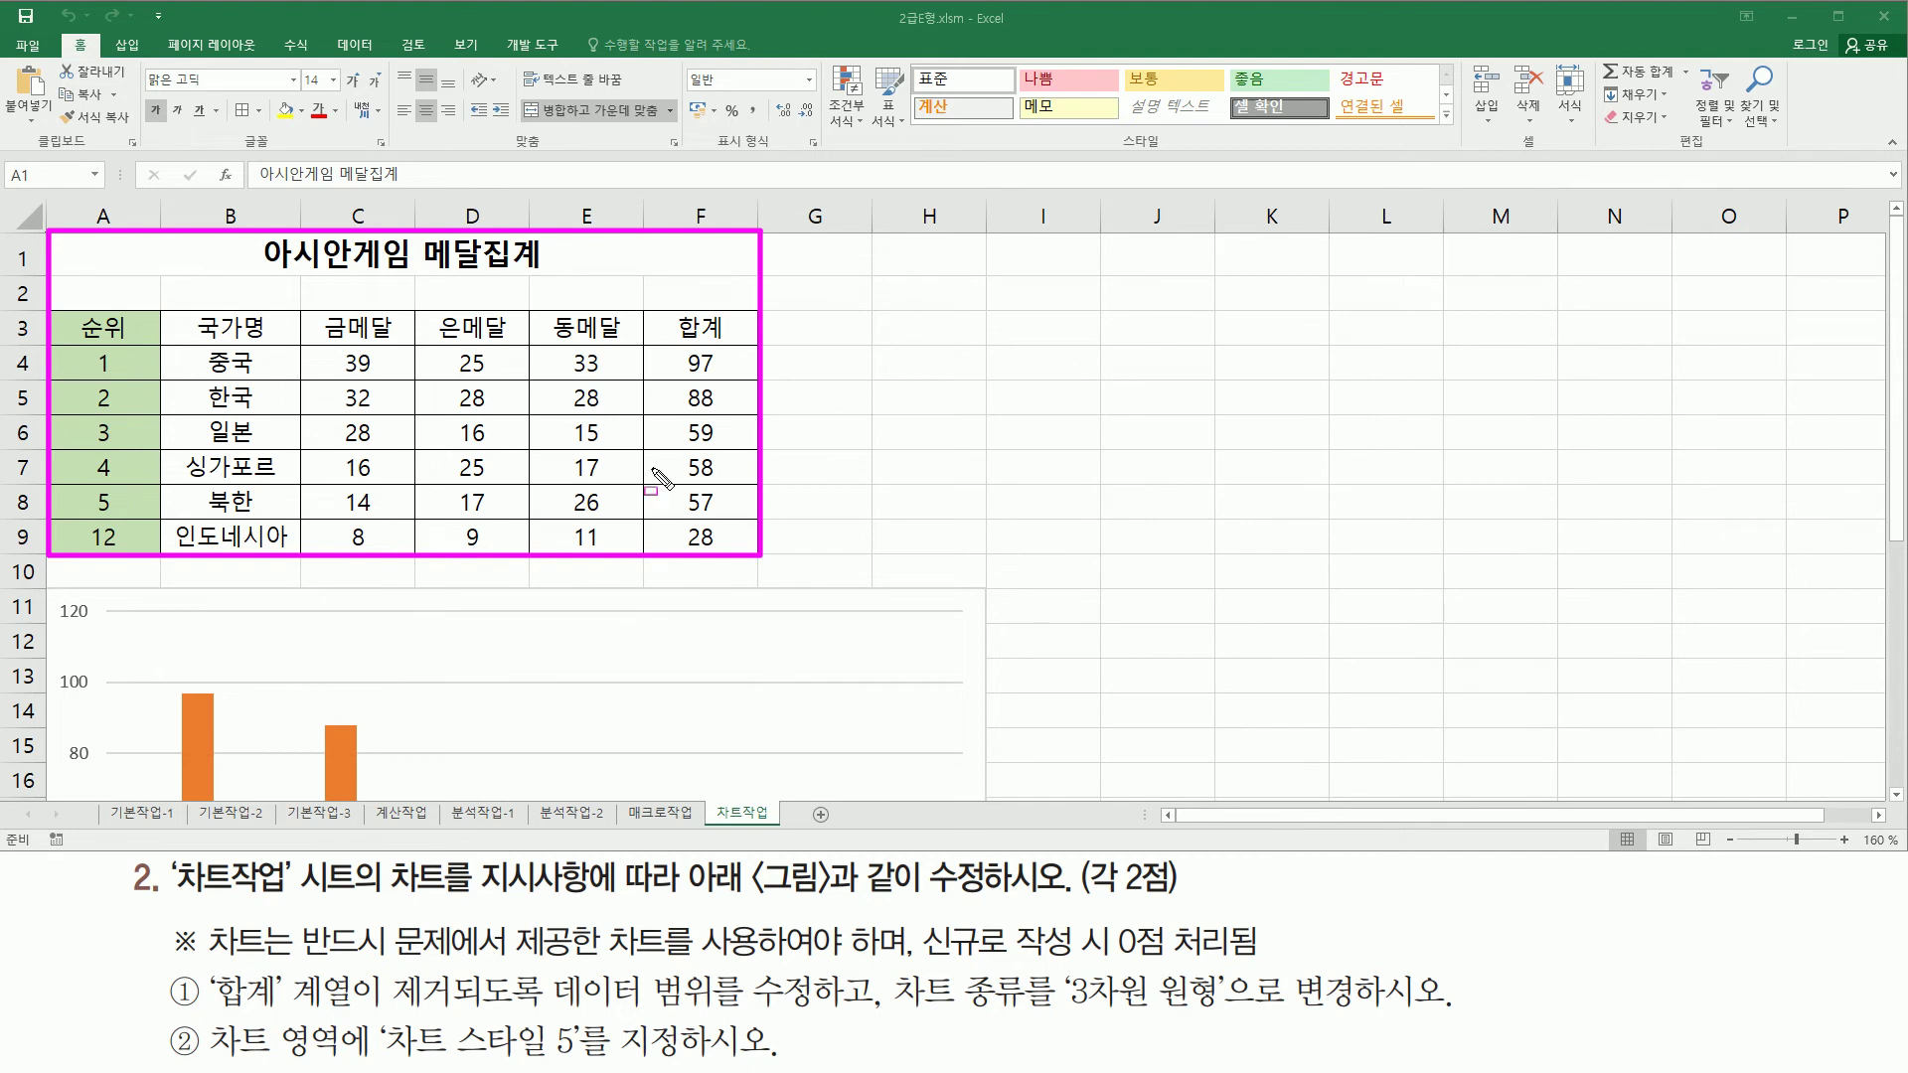
{"action": "key", "text": "Escape"}
{"action": "left_click", "coordinate": [1091, 571]}
{"action": "scroll", "coordinate": [1091, 572], "scroll_direction": "down", "scroll_amount": 3}
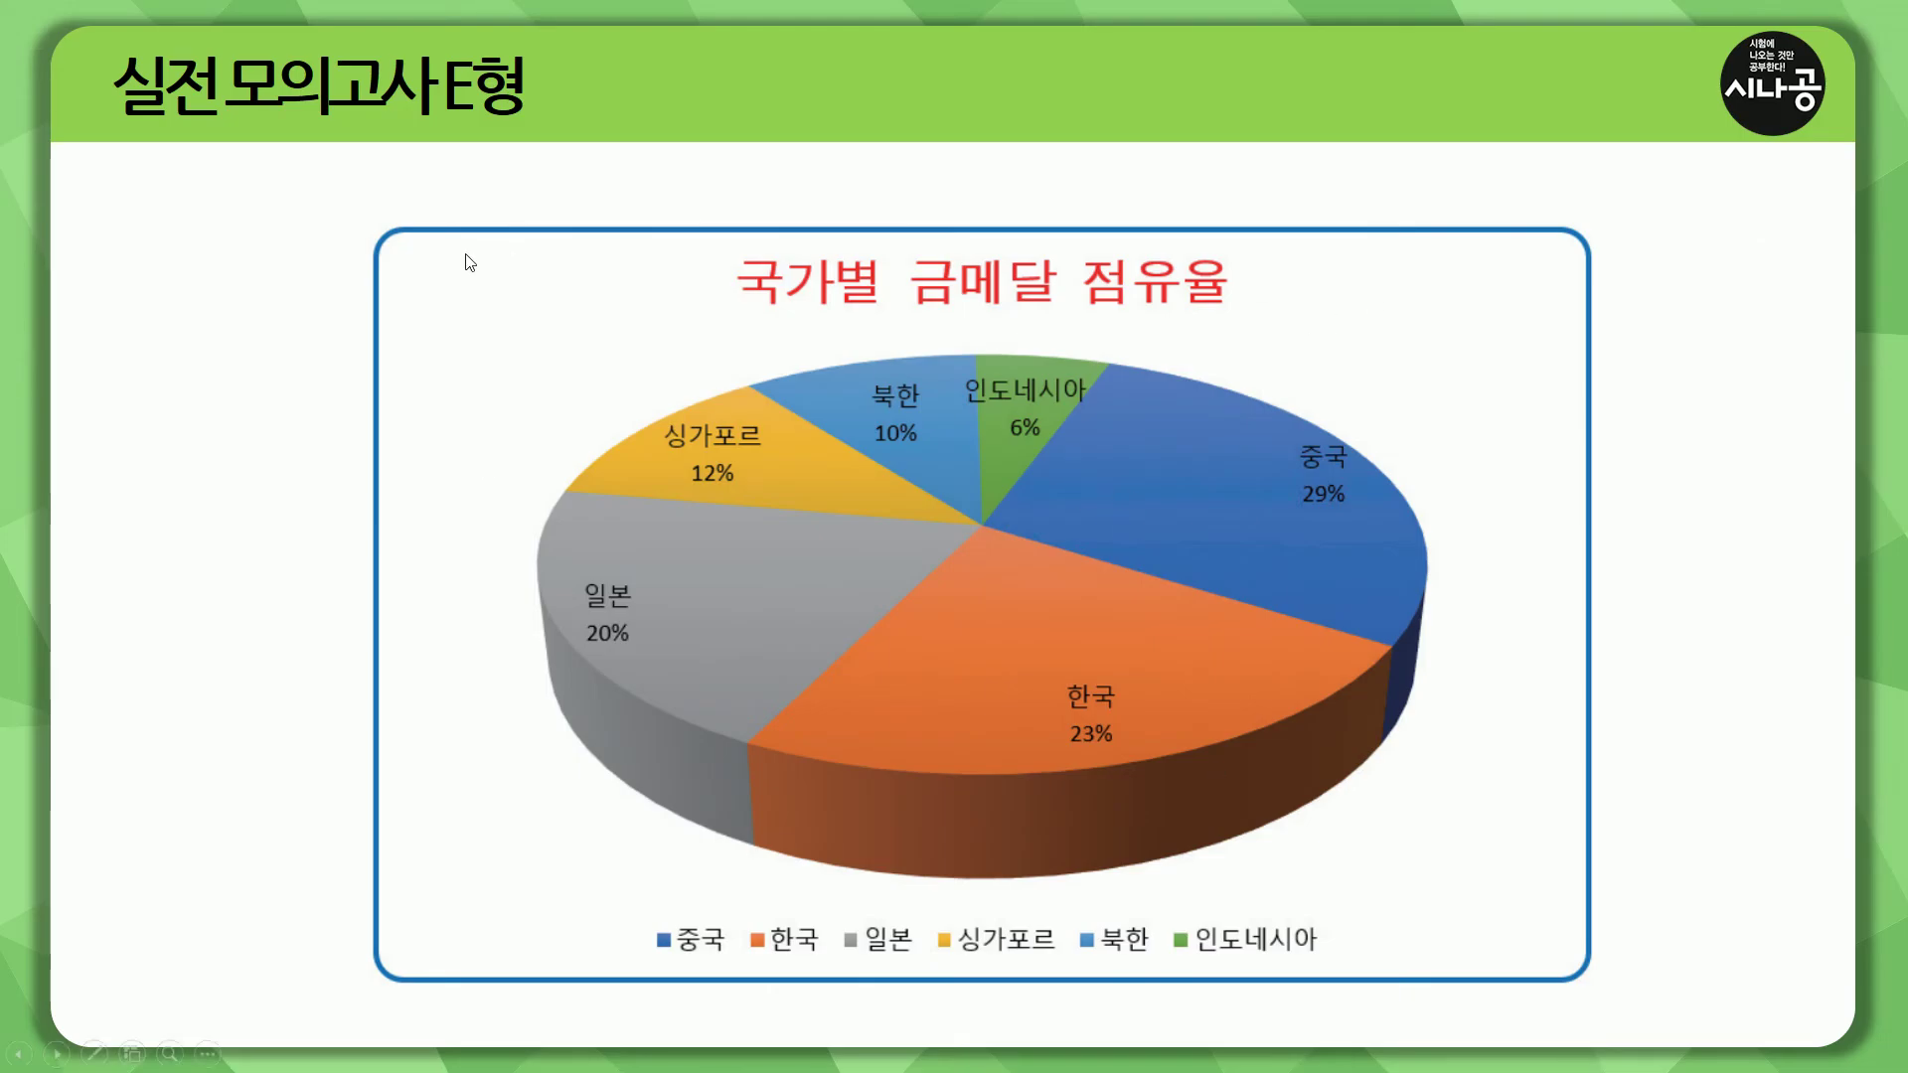
{"action": "key", "text": "ctrl+shift+d"}
{"action": "mouse_move", "coordinate": [721, 249]}
{"action": "left_mouse_down"}
{"action": "mouse_move", "coordinate": [746, 272]}
{"action": "mouse_move", "coordinate": [1256, 316]}
{"action": "left_mouse_up"}
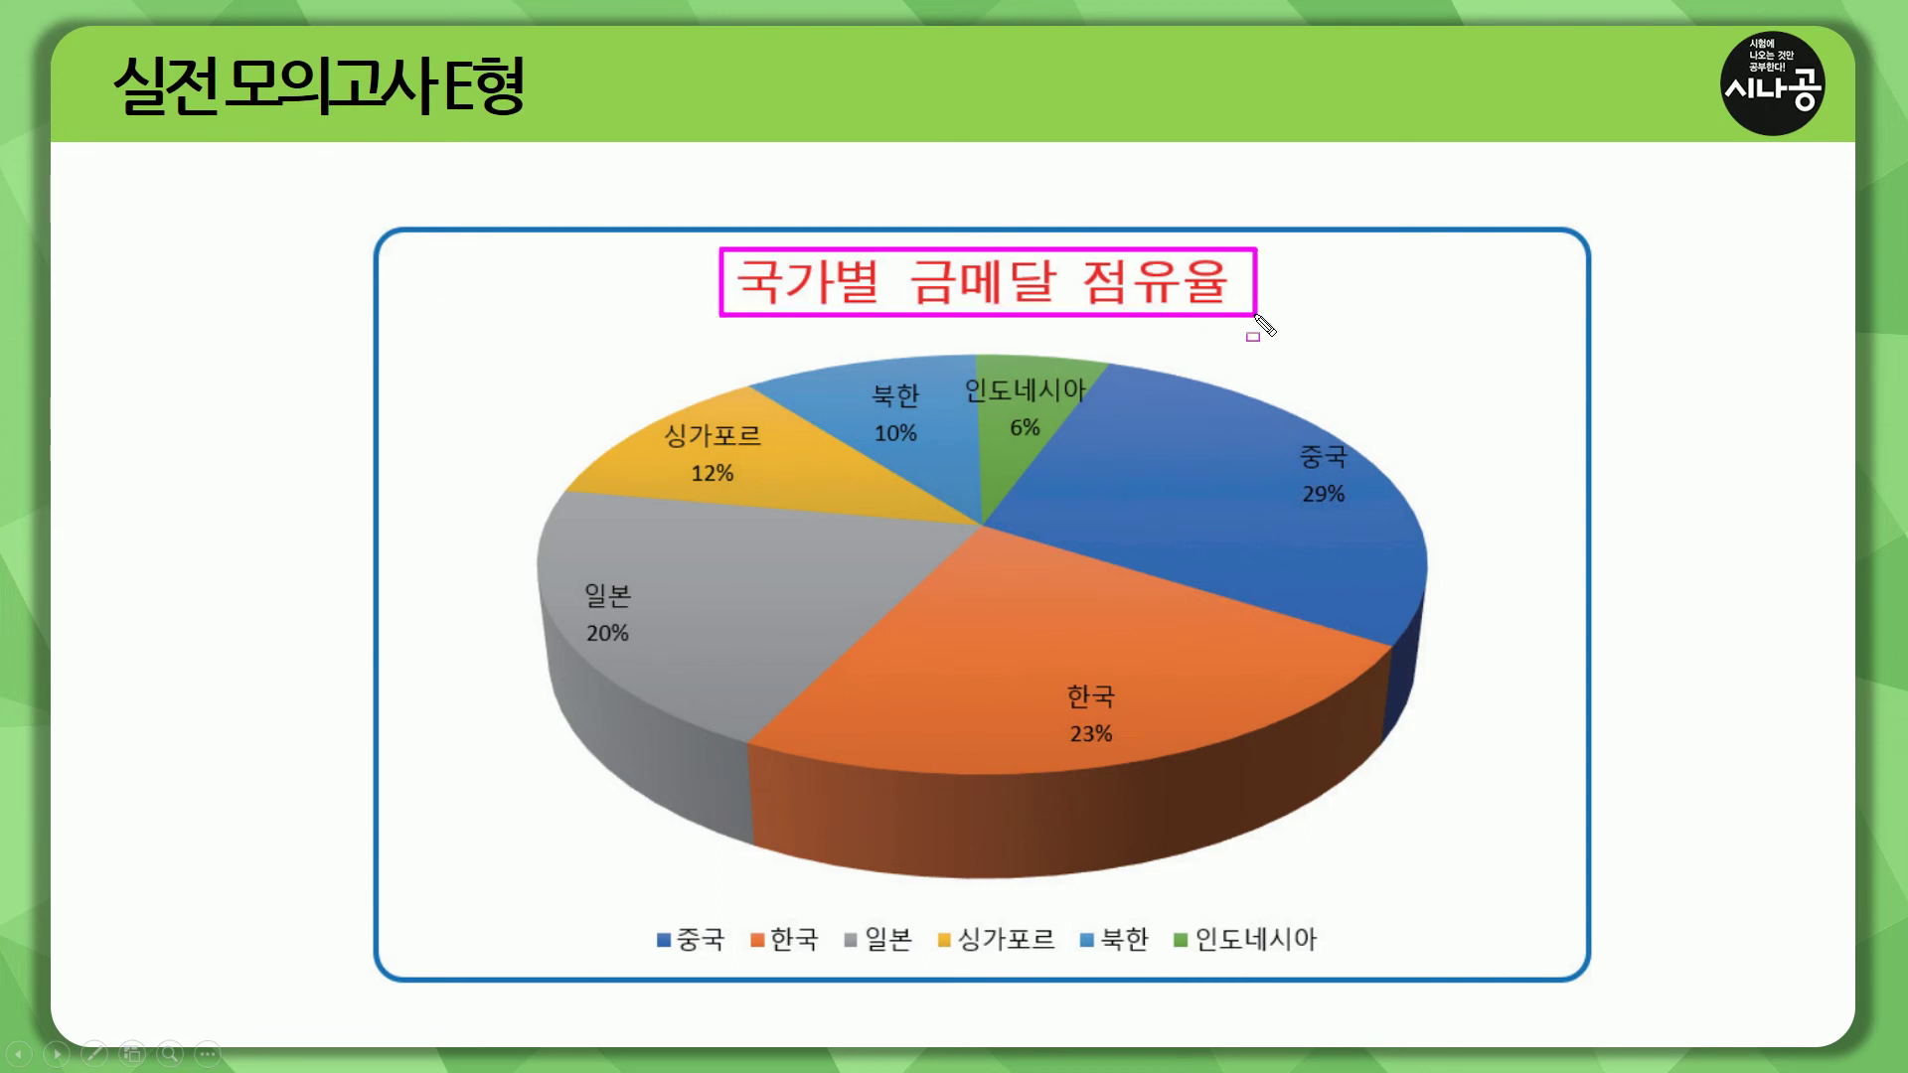
{"action": "mouse_move", "coordinate": [642, 916]}
{"action": "left_mouse_down"}
{"action": "mouse_move", "coordinate": [1302, 948]}
{"action": "mouse_move", "coordinate": [1341, 977]}
{"action": "left_mouse_up"}
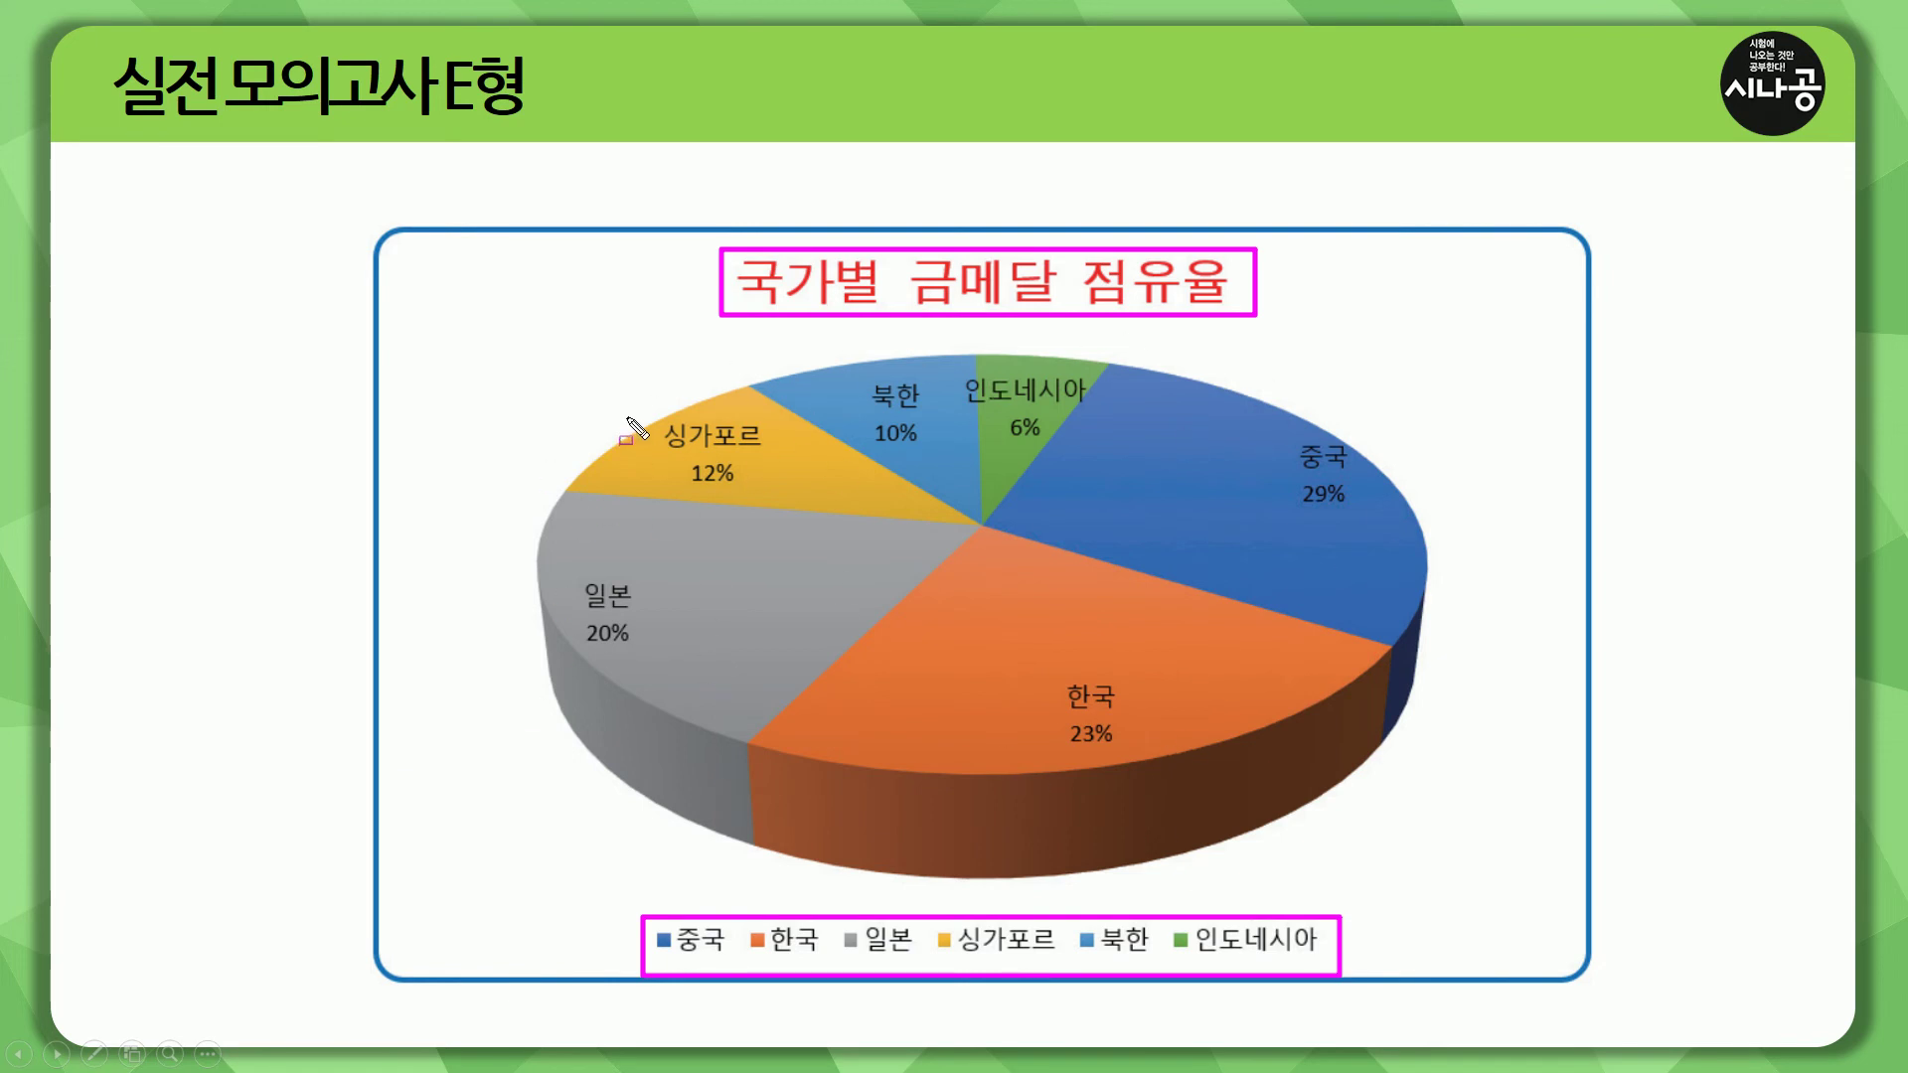
{"action": "mouse_move", "coordinate": [660, 414]}
{"action": "left_mouse_down"}
{"action": "mouse_move", "coordinate": [686, 485]}
{"action": "mouse_move", "coordinate": [768, 489]}
{"action": "left_mouse_up"}
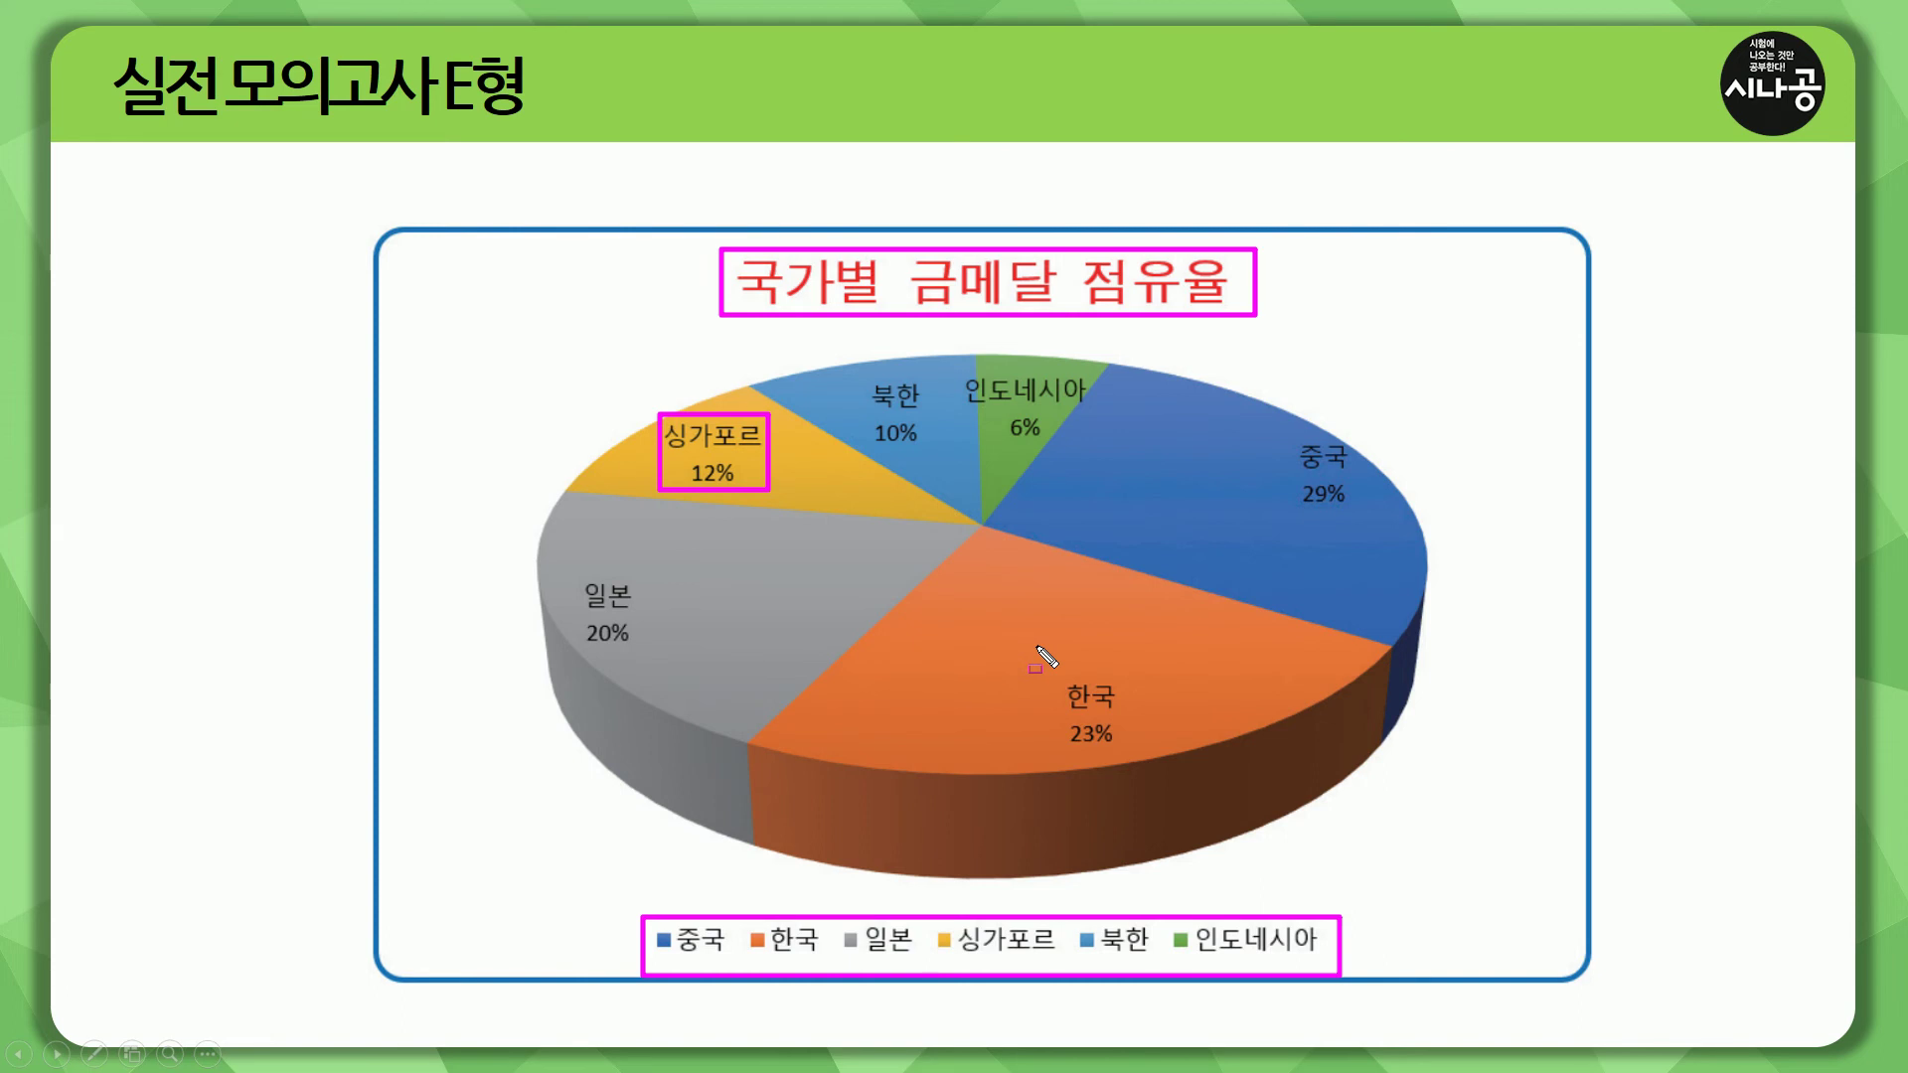
{"action": "key", "text": "e"}
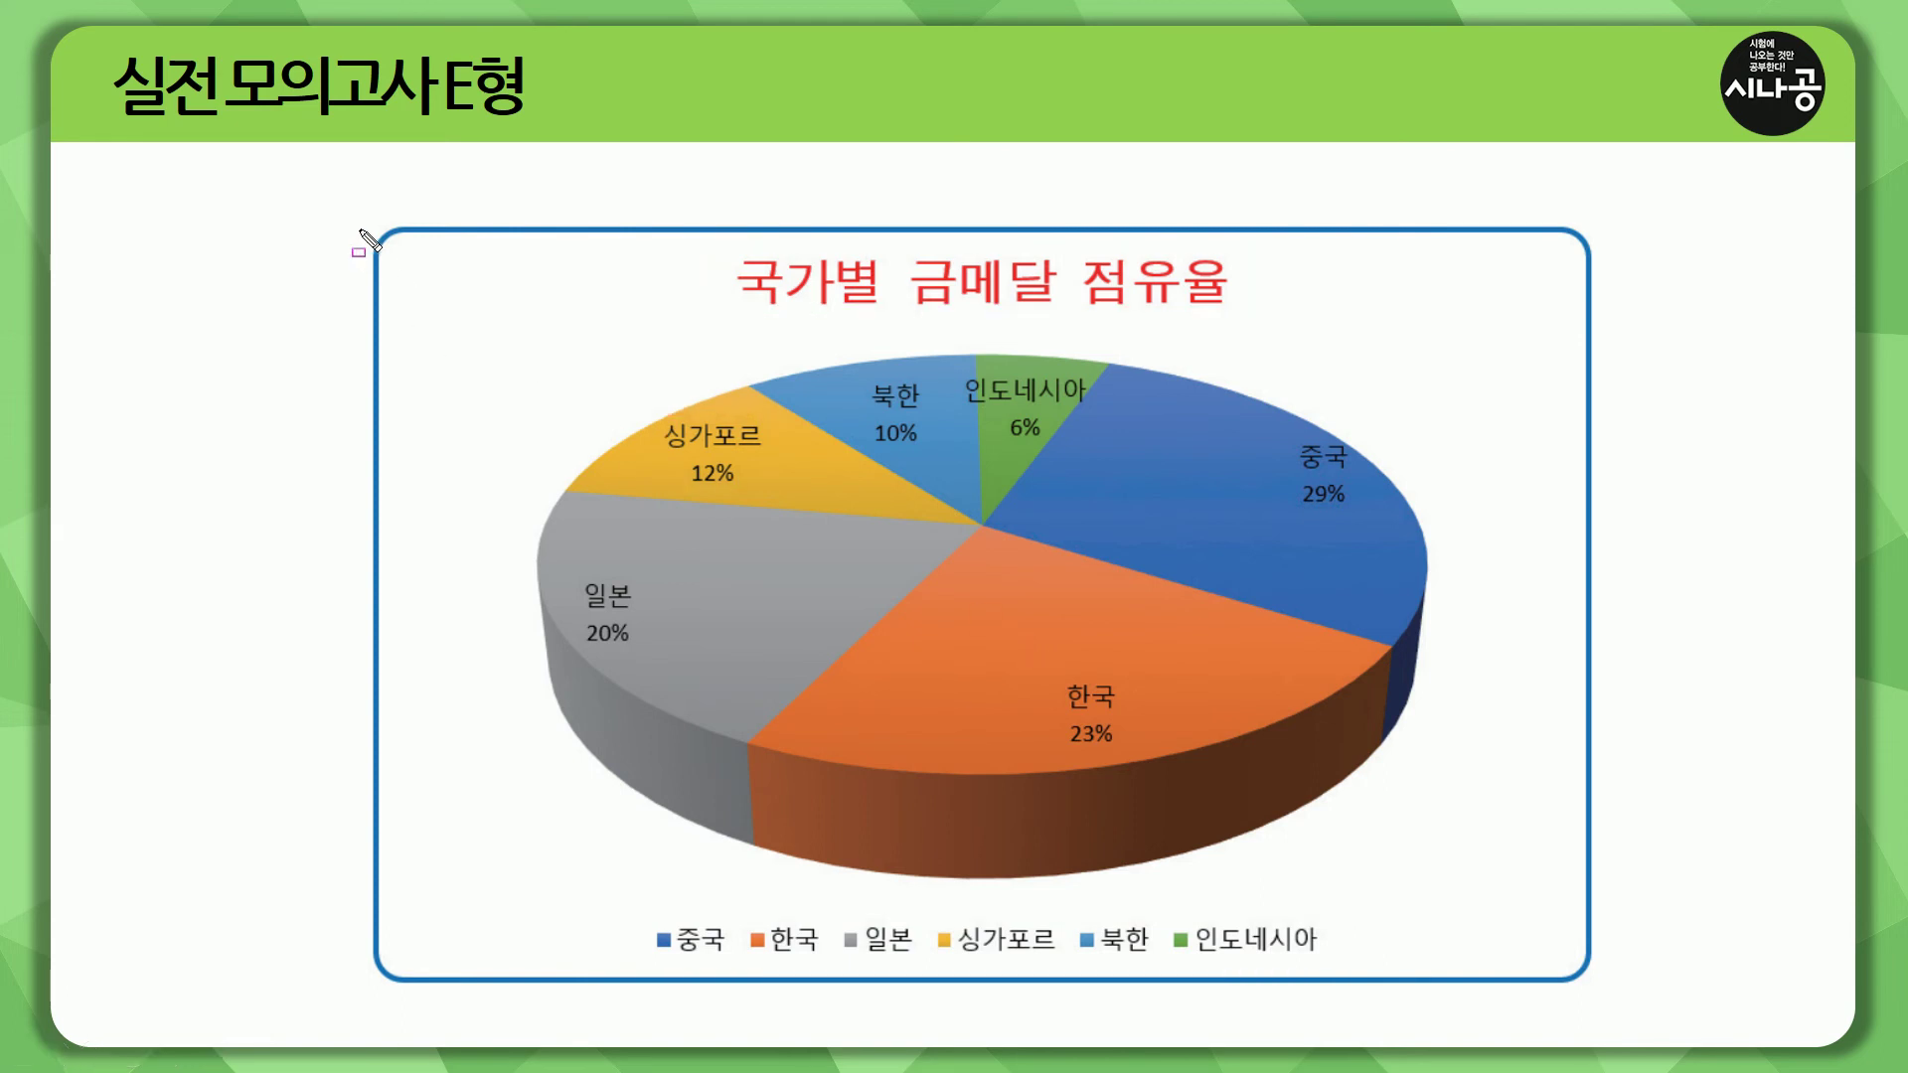
{"action": "left_click_drag", "start_coordinate": [345, 203], "coordinate": [1634, 1003]}
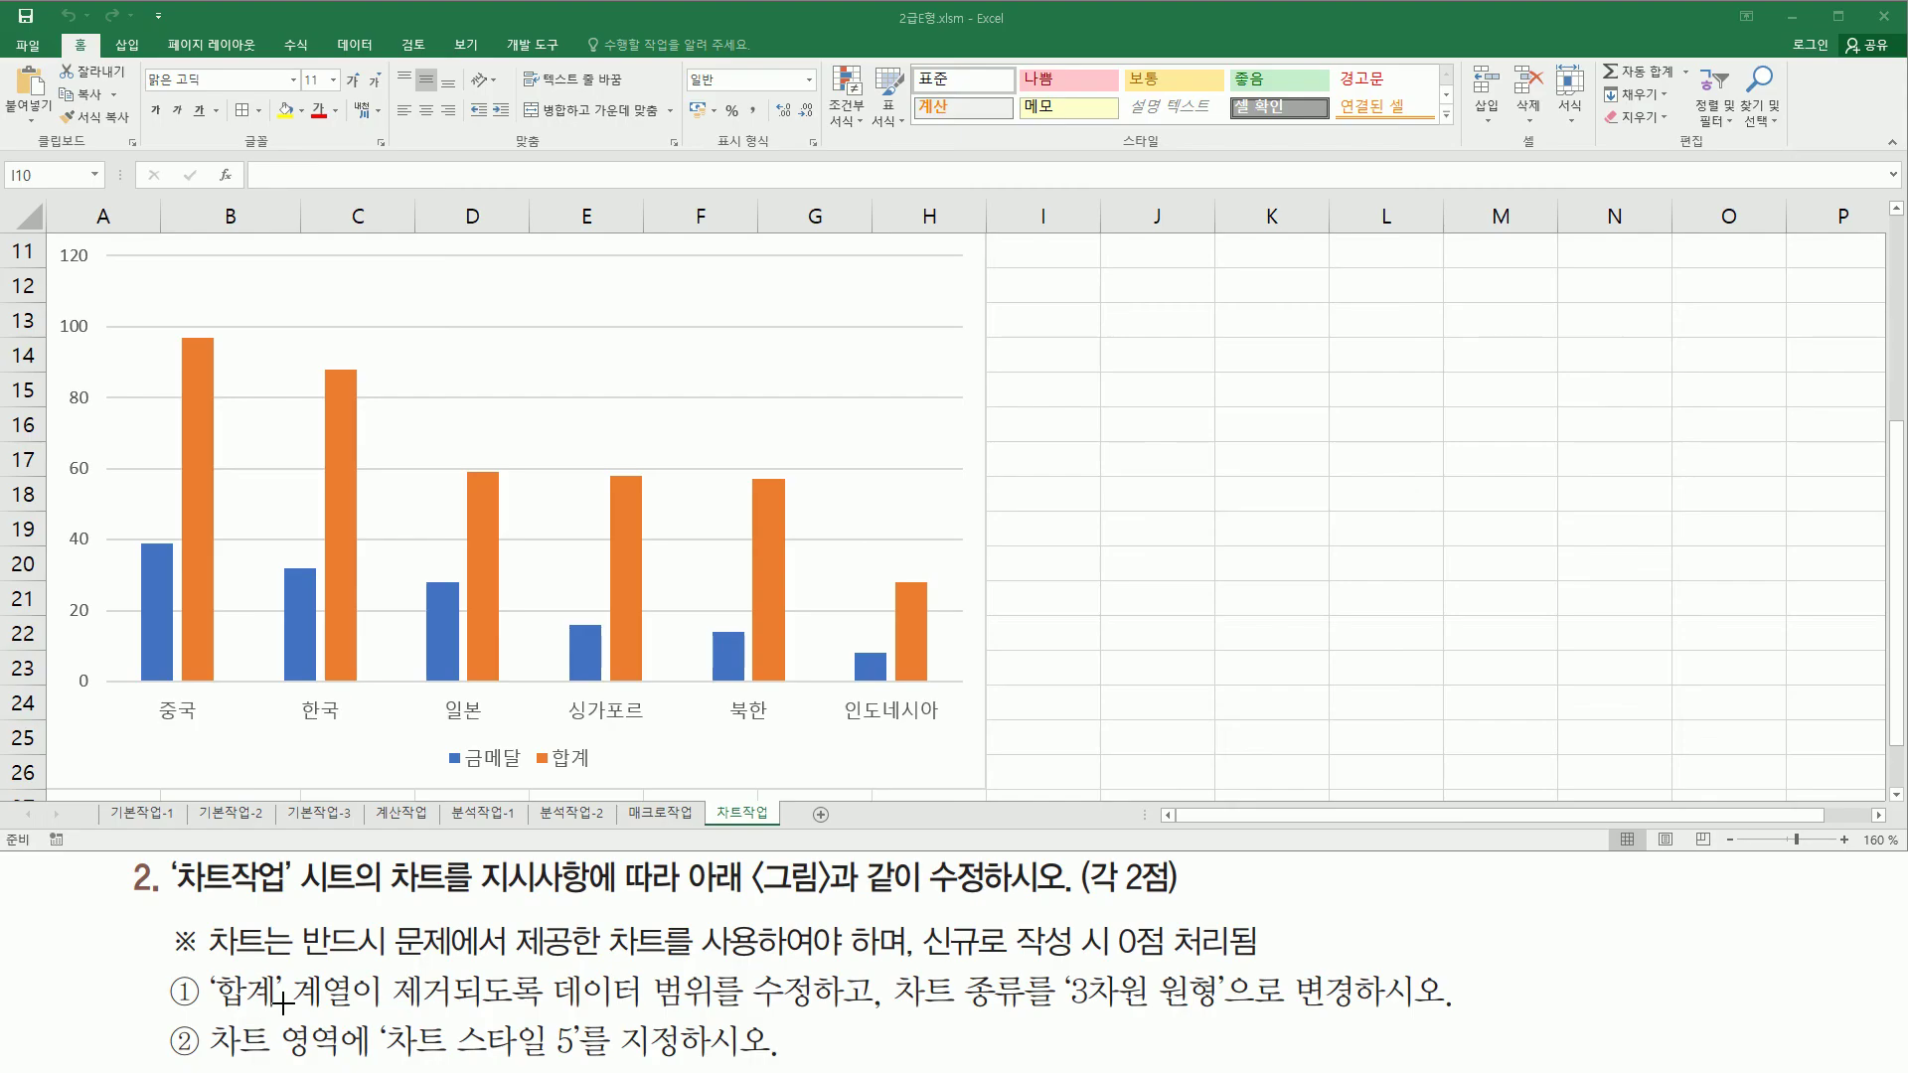
Step: Delete the 합계 series from the column chart on the 차트작업 sheet
{"action": "mouse_move", "coordinate": [202, 961]}
{"action": "left_mouse_down"}
{"action": "mouse_move", "coordinate": [245, 1038]}
{"action": "mouse_move", "coordinate": [358, 1015]}
{"action": "mouse_move", "coordinate": [877, 1026]}
{"action": "left_mouse_up"}
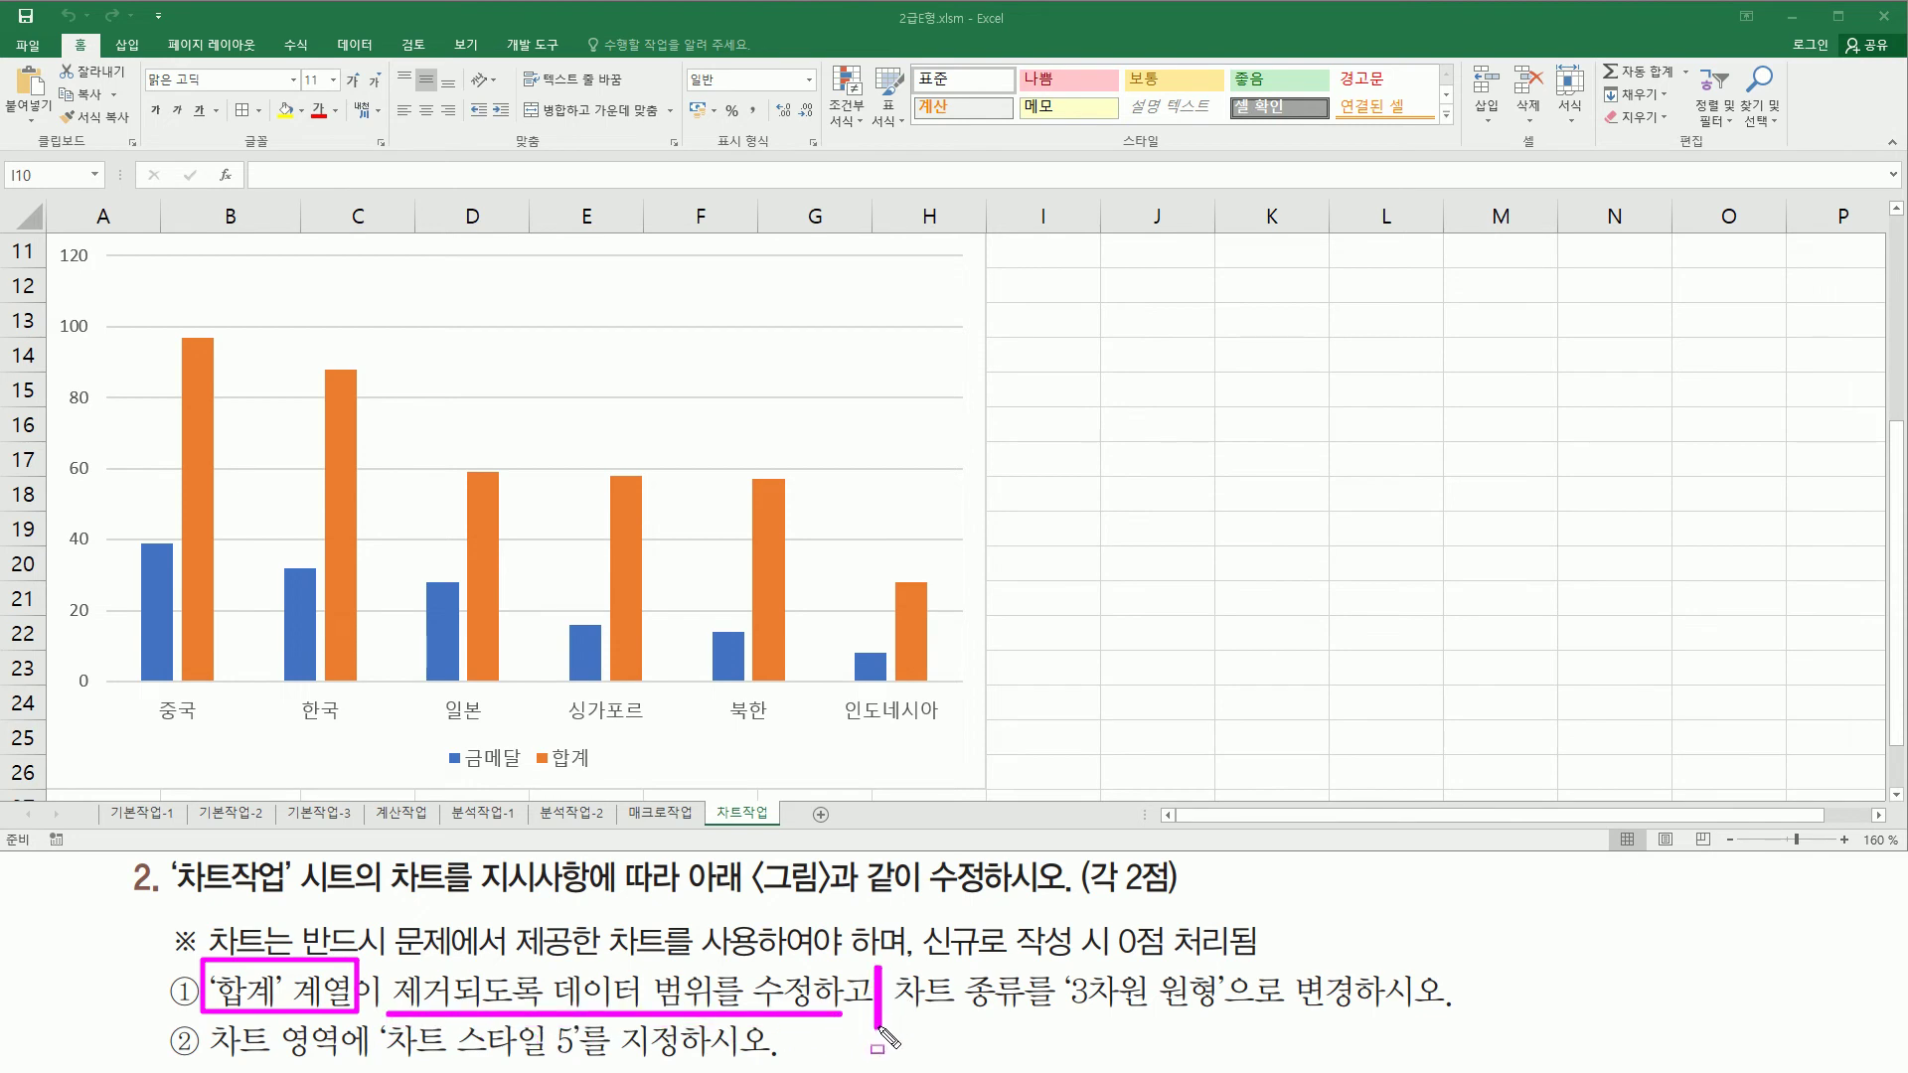
{"action": "mouse_move", "coordinate": [529, 772]}
{"action": "left_mouse_down"}
{"action": "mouse_move", "coordinate": [554, 742]}
{"action": "mouse_move", "coordinate": [559, 773]}
{"action": "mouse_move", "coordinate": [599, 782]}
{"action": "left_mouse_up"}
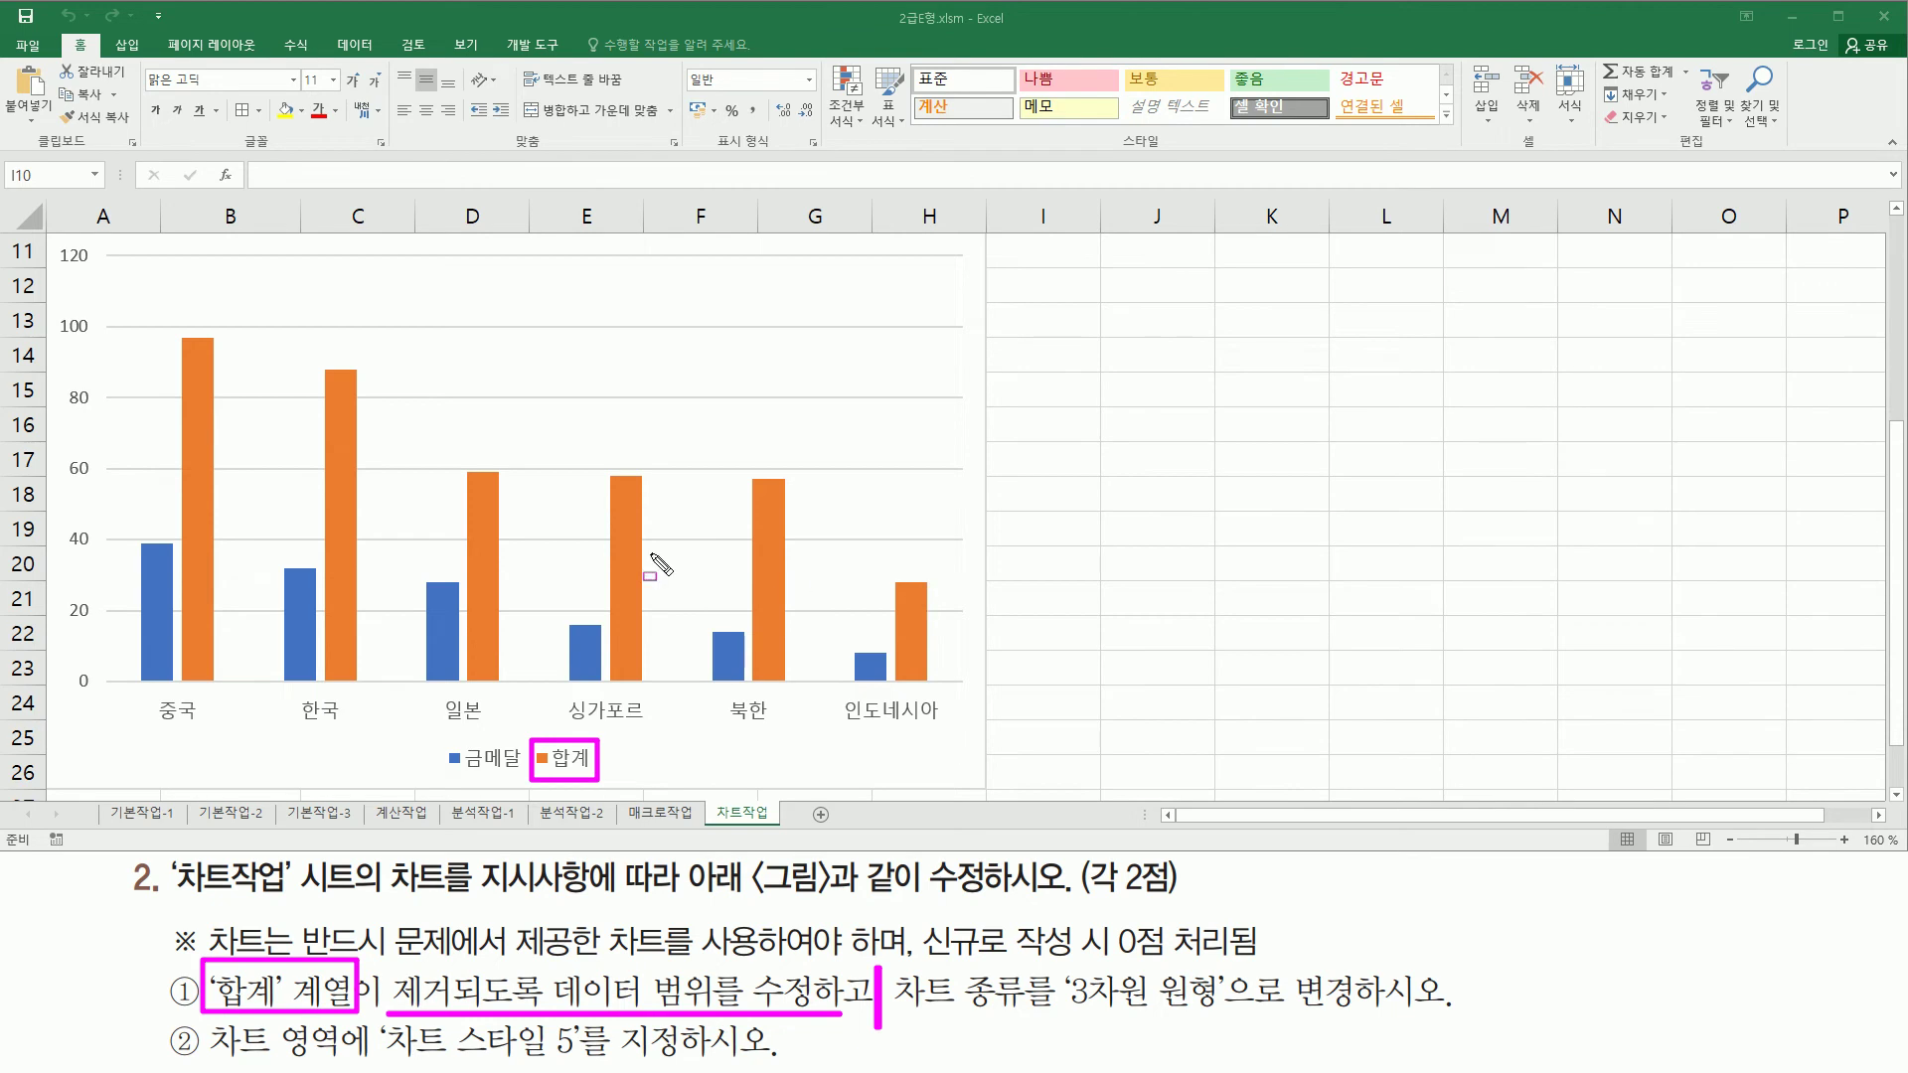
{"action": "key", "text": "Escape"}
{"action": "mouse_move", "coordinate": [334, 451]}
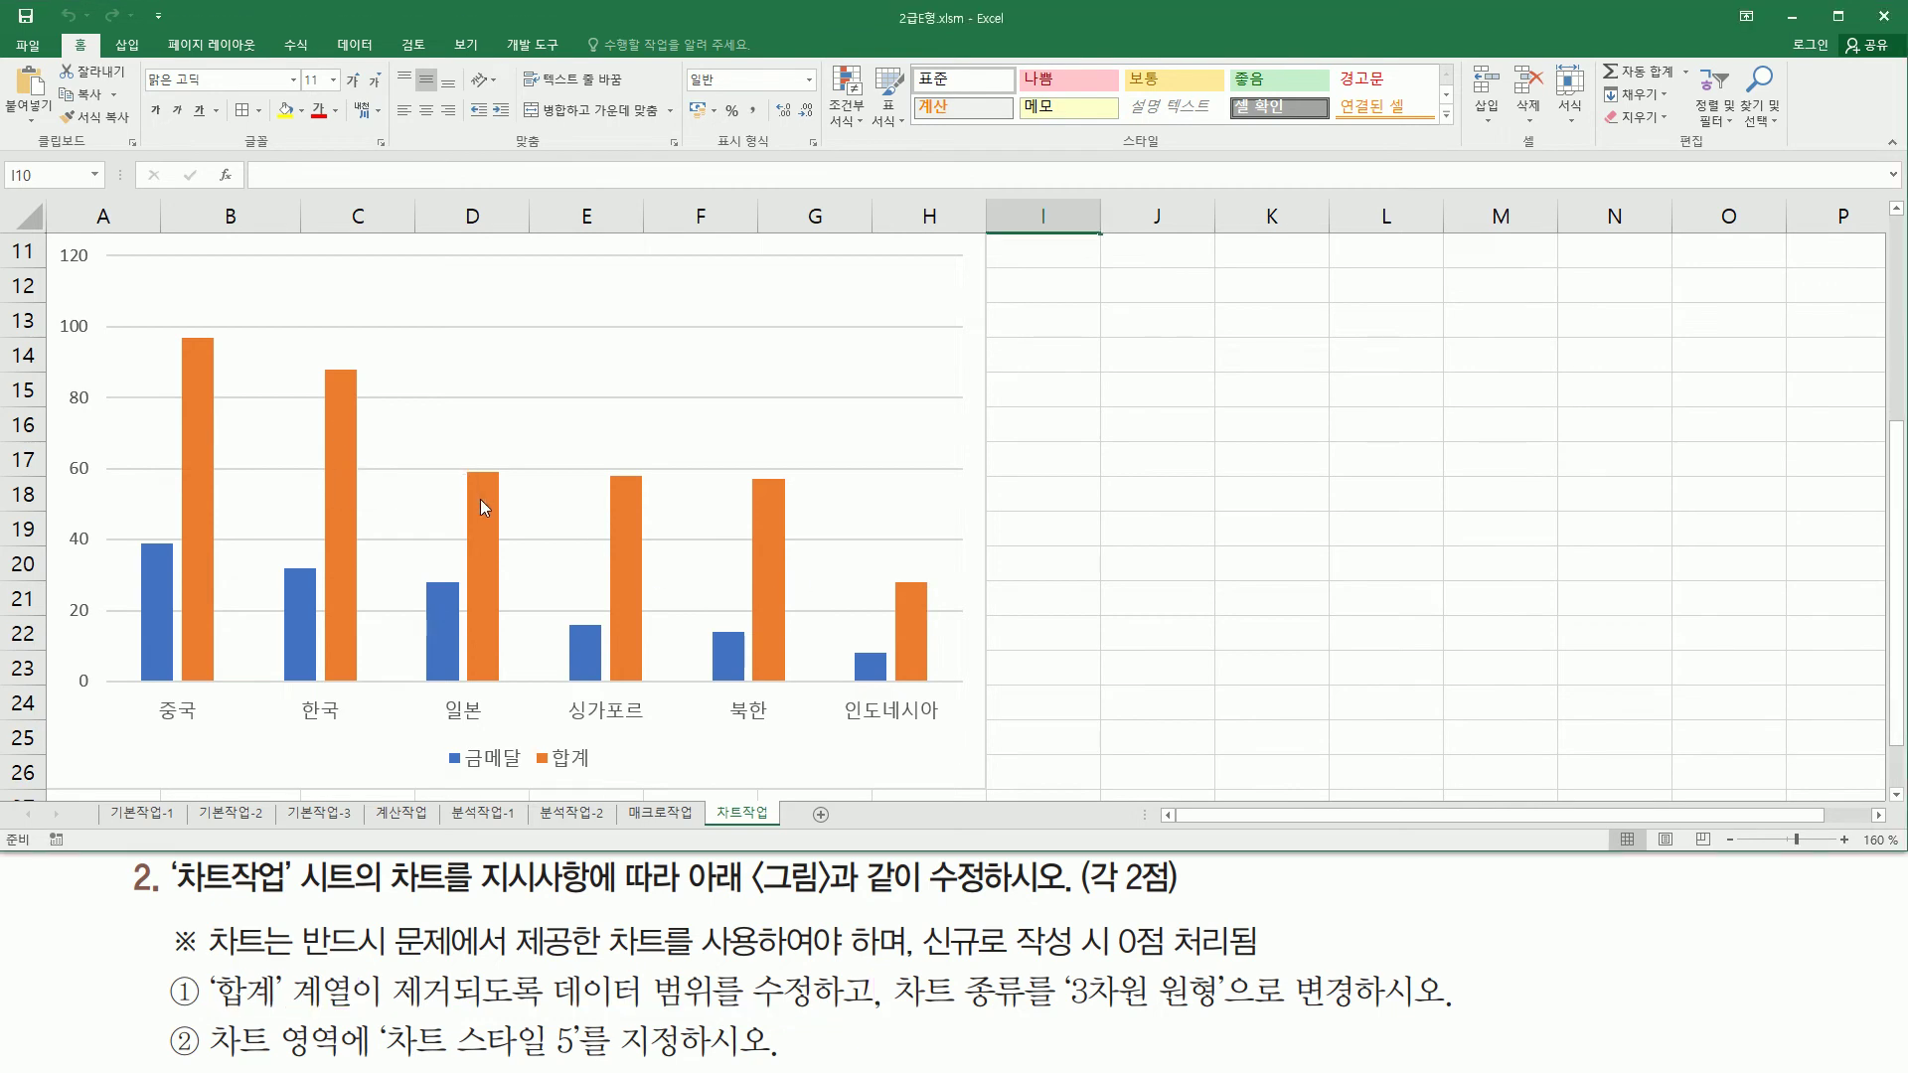
{"action": "left_click", "coordinate": [481, 497]}
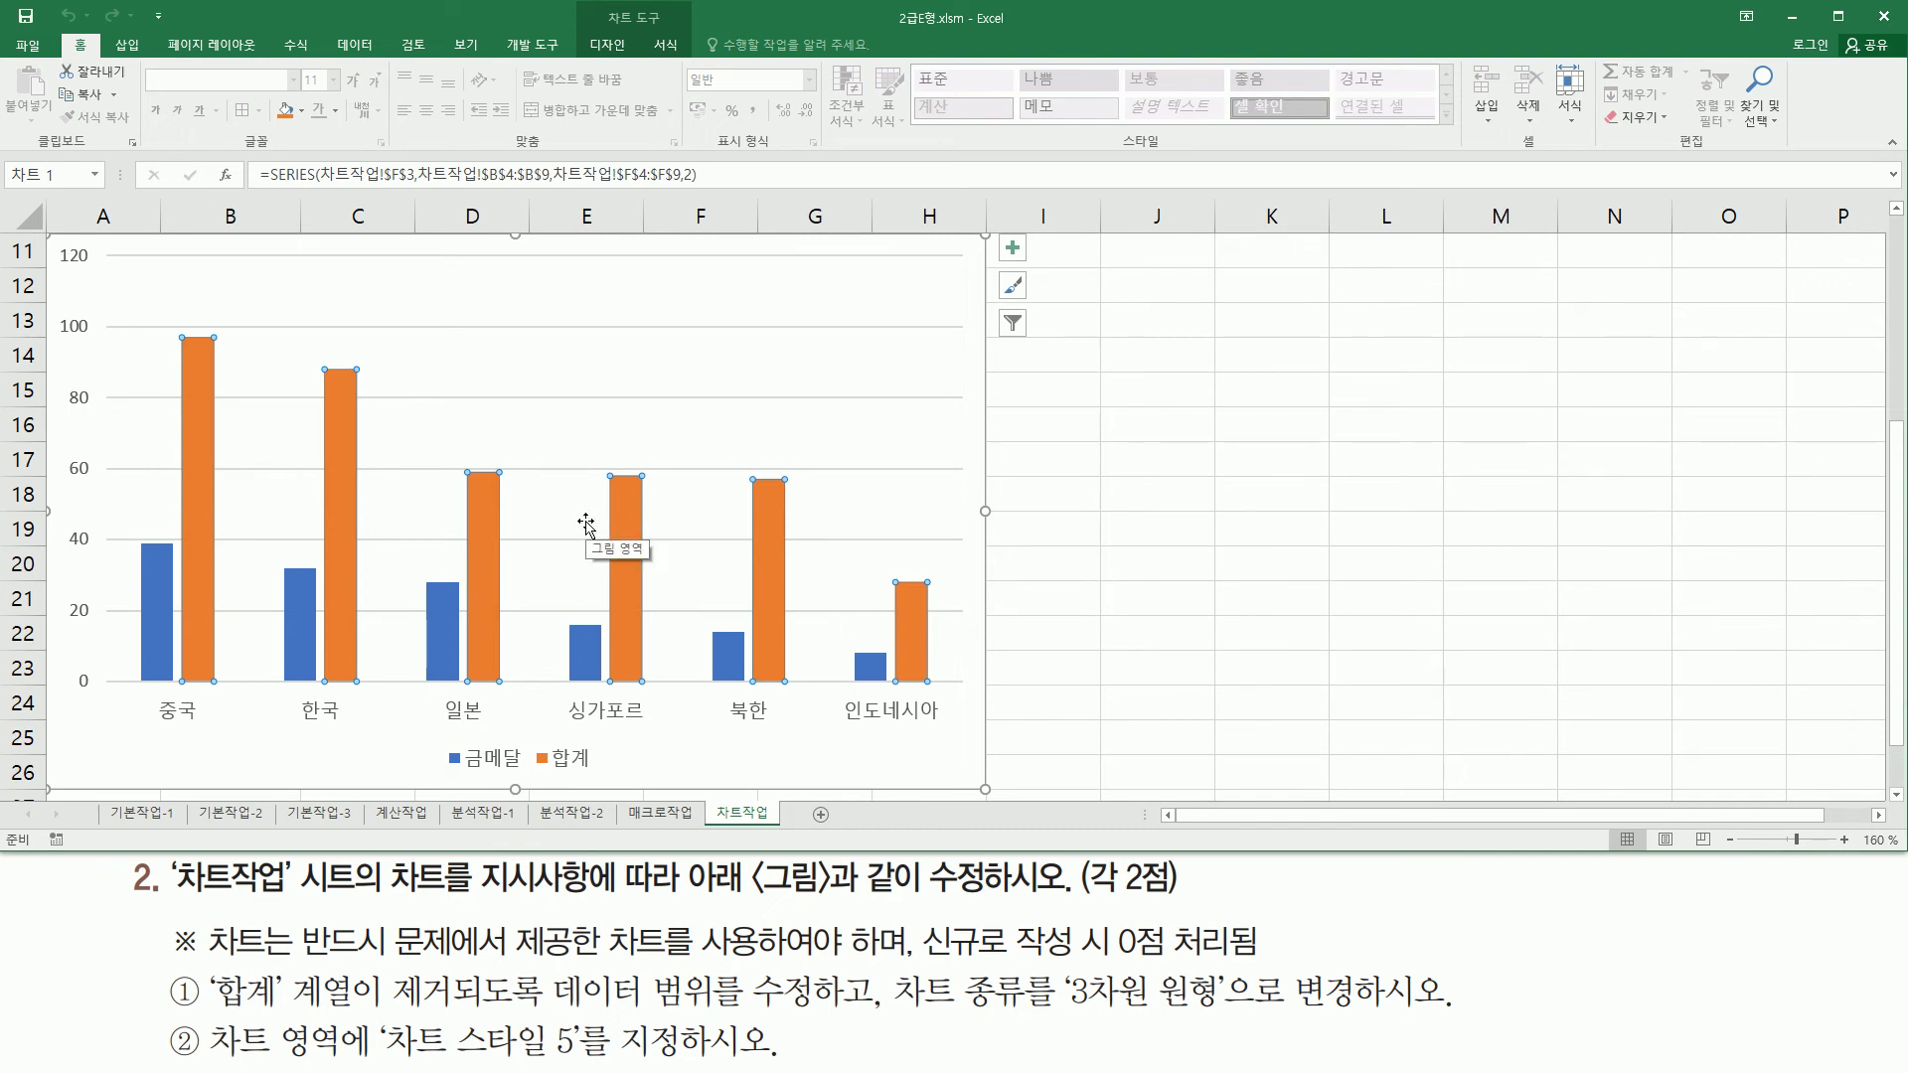
{"action": "key", "text": "Delete"}
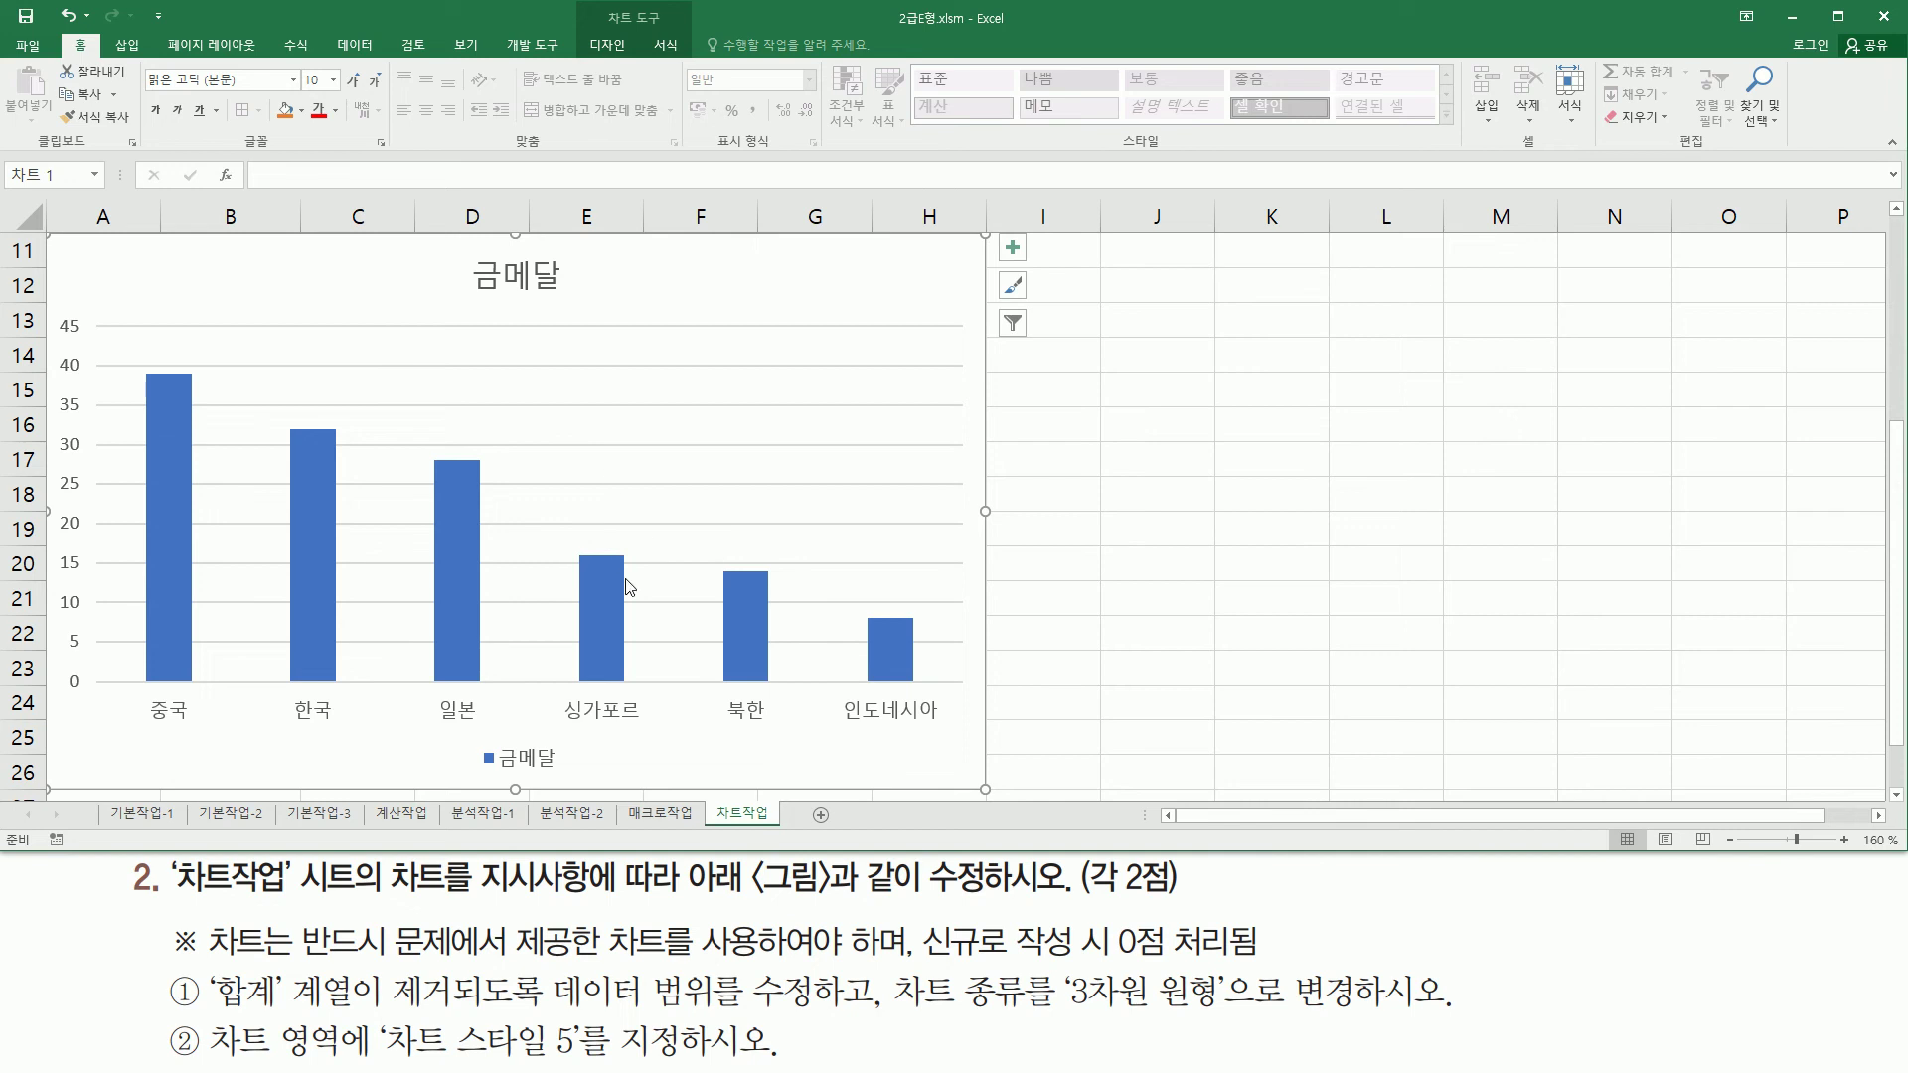
{"action": "mouse_move", "coordinate": [878, 962]}
{"action": "left_mouse_down"}
{"action": "mouse_move", "coordinate": [880, 1045]}
{"action": "mouse_move", "coordinate": [1221, 1018]}
{"action": "left_mouse_up"}
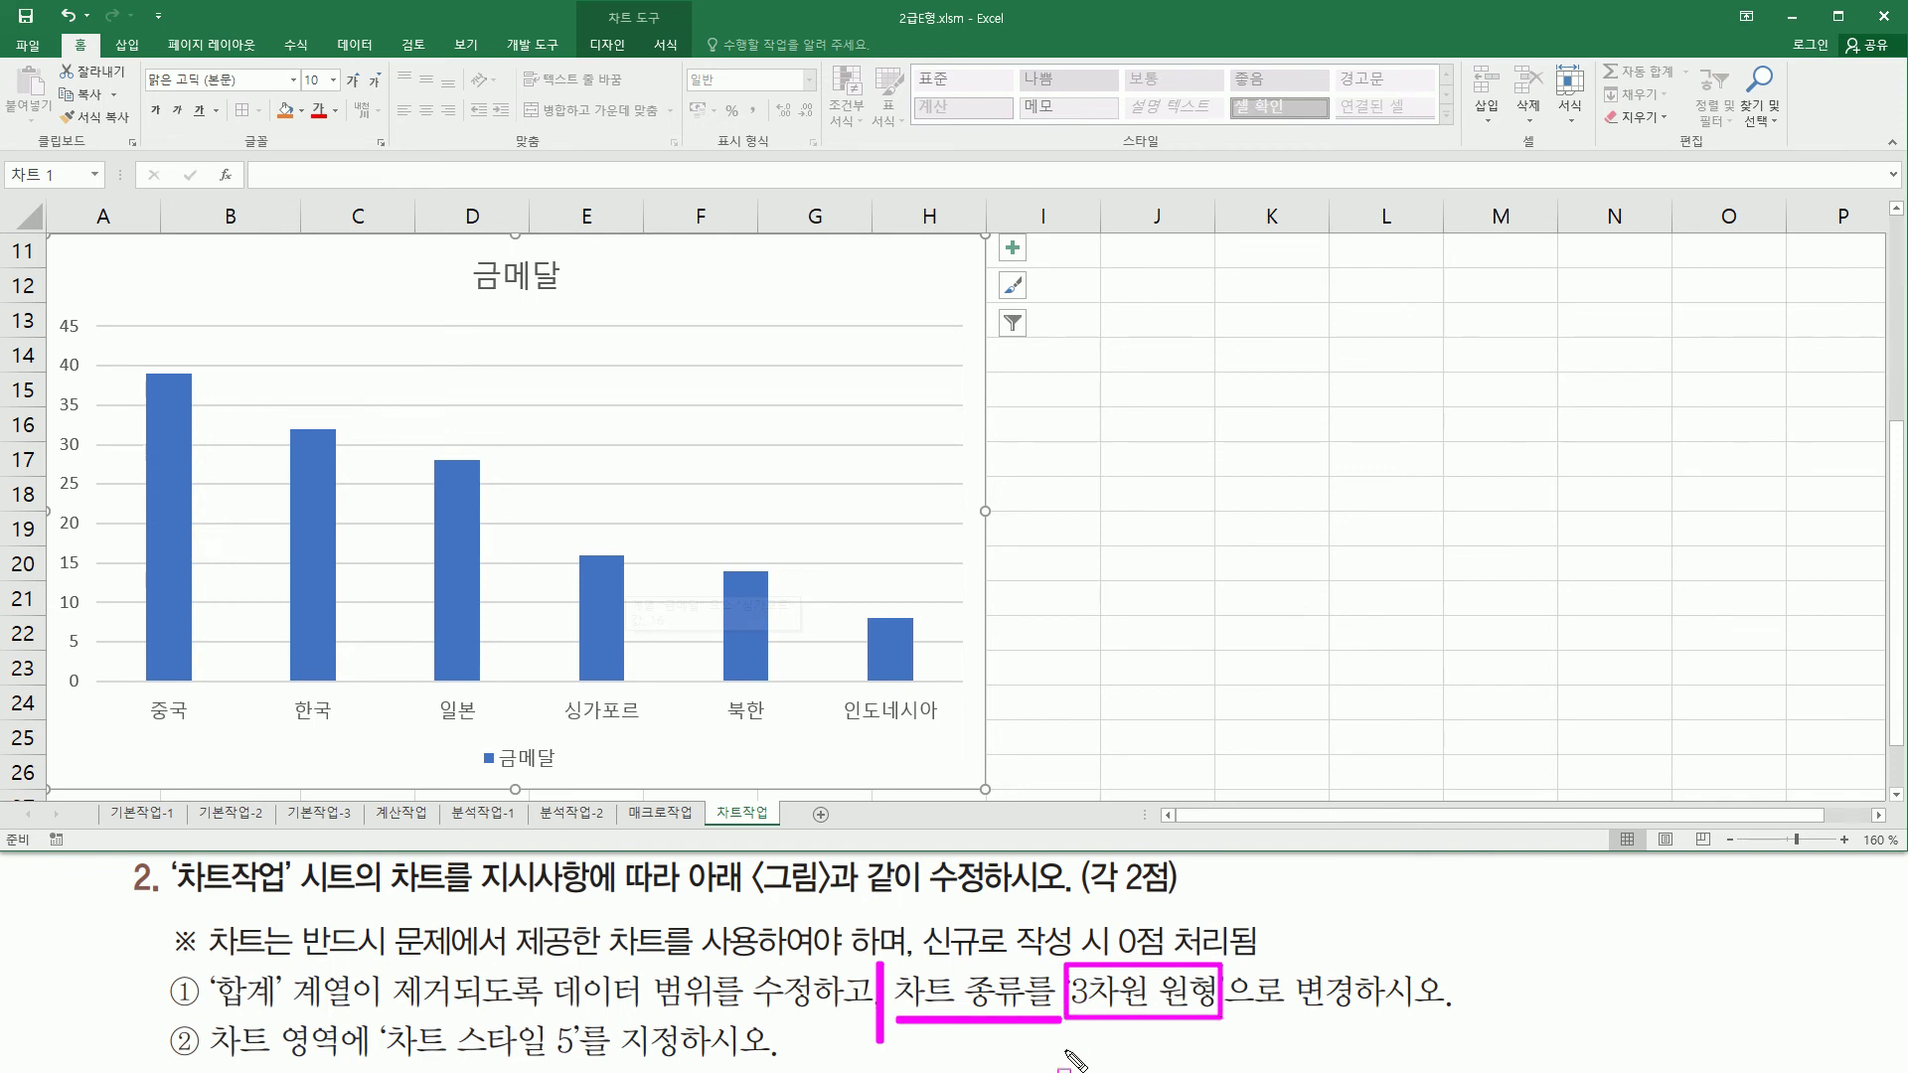
{"action": "key", "text": "Escape"}
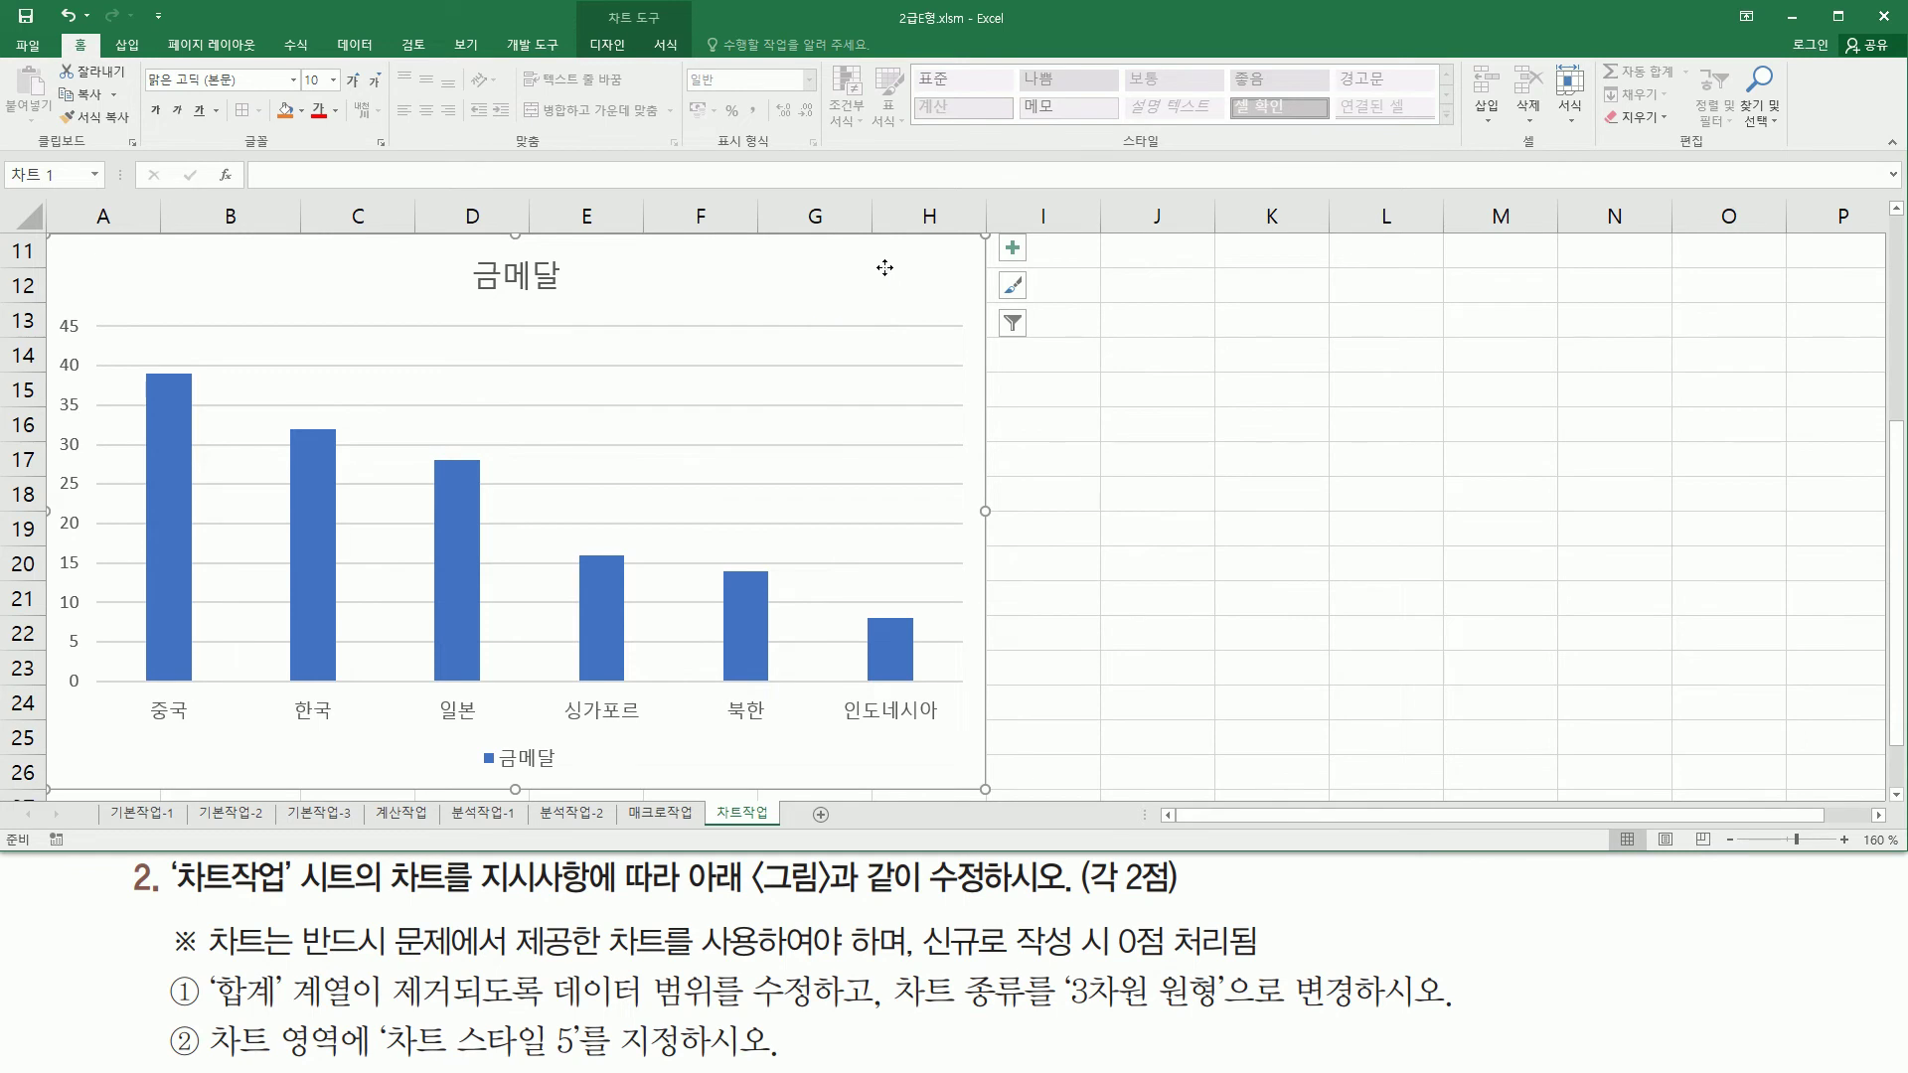
{"action": "right_click", "coordinate": [884, 271]}
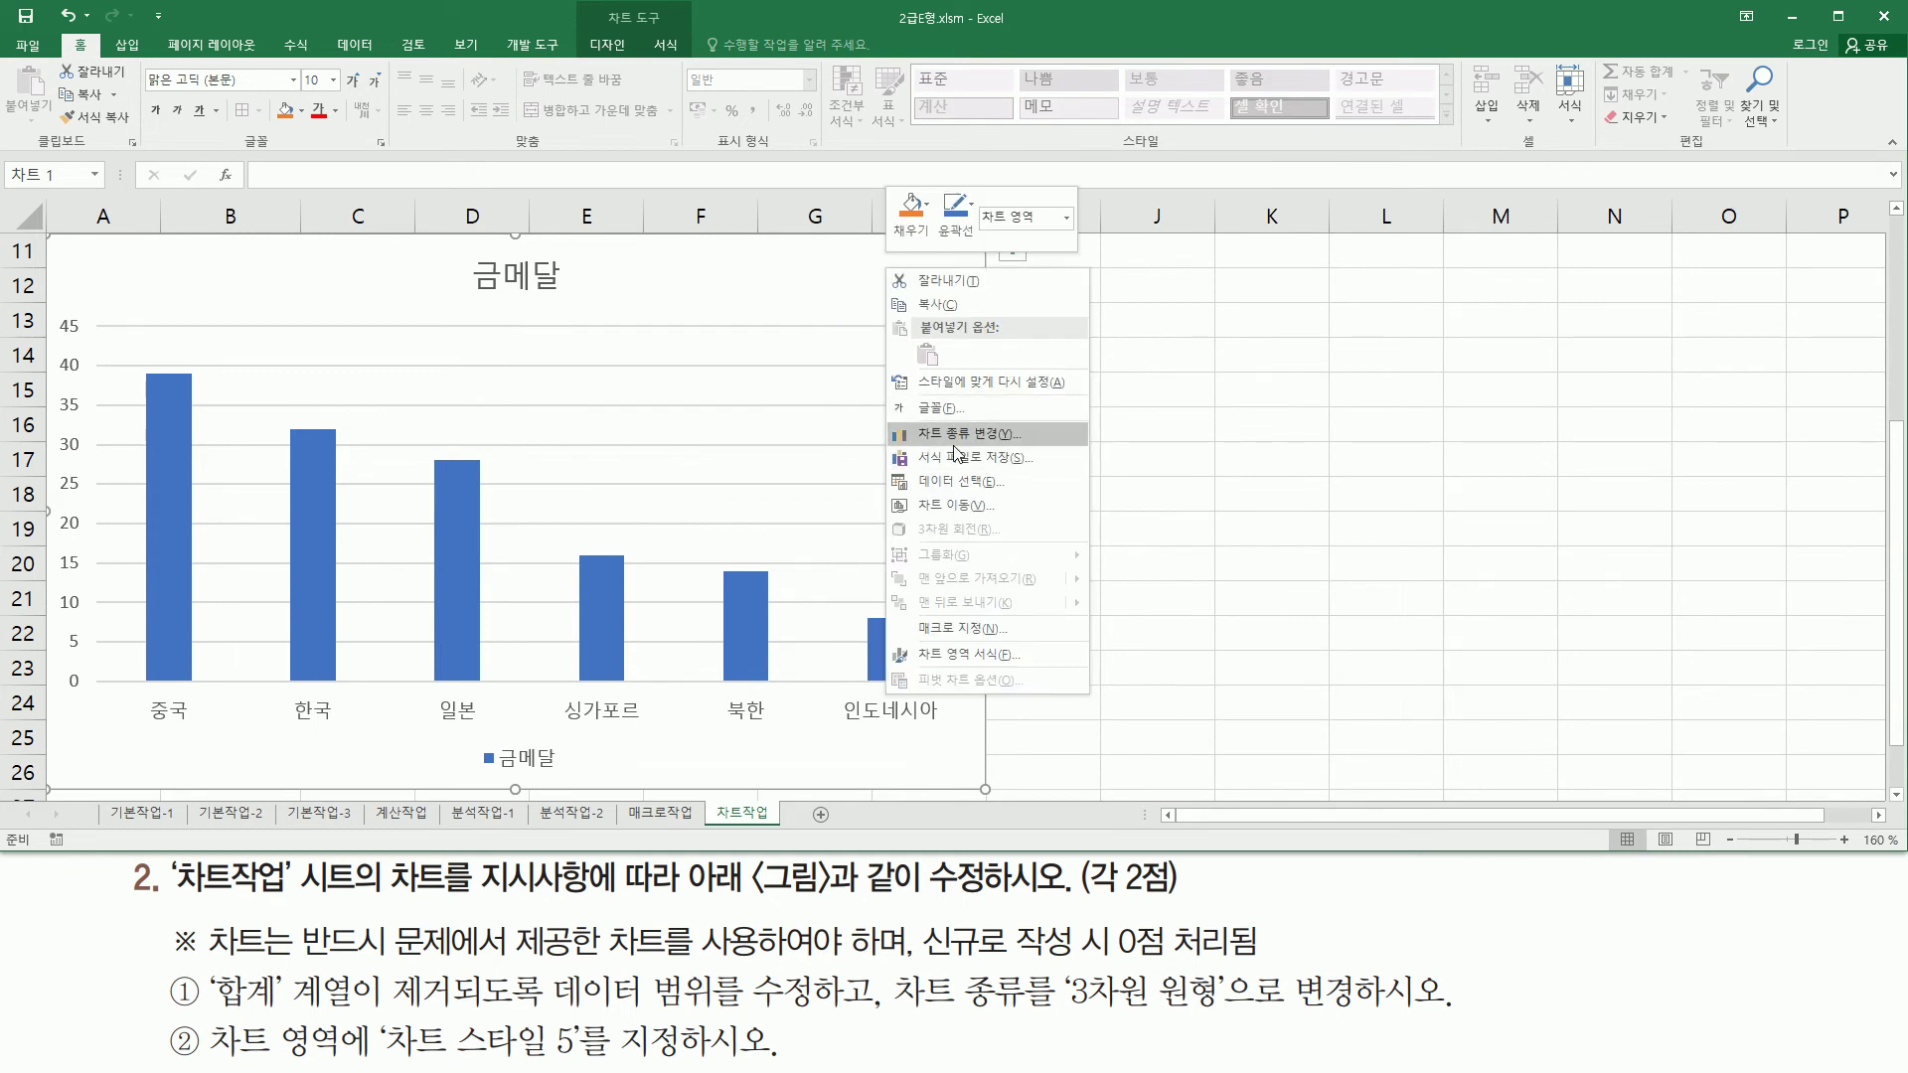
{"action": "left_click", "coordinate": [779, 268]}
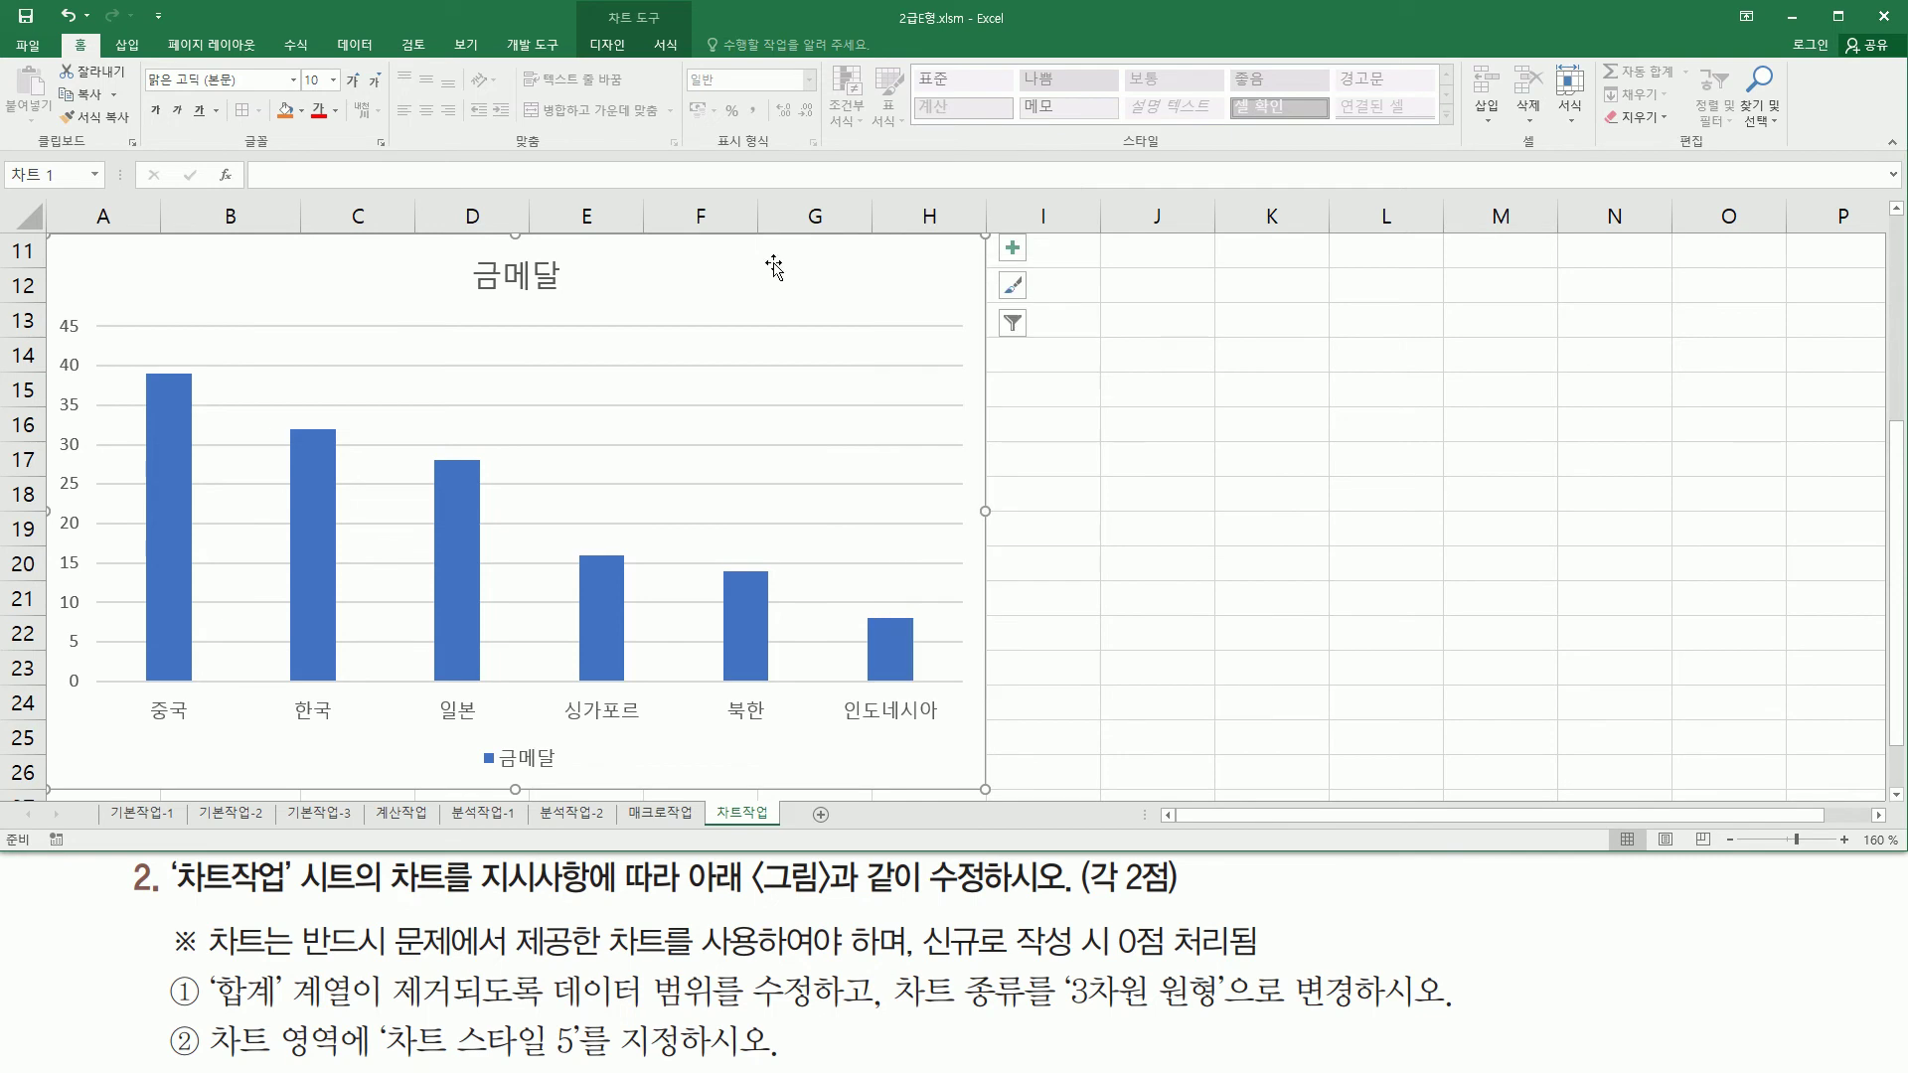
Step: Change the column chart's type to 3차원 원형 from the 원형 category
{"action": "mouse_move", "coordinate": [594, 2]}
{"action": "left_mouse_down"}
{"action": "mouse_move", "coordinate": [668, 30]}
{"action": "mouse_move", "coordinate": [621, 57]}
{"action": "mouse_move", "coordinate": [641, 60]}
{"action": "left_mouse_up"}
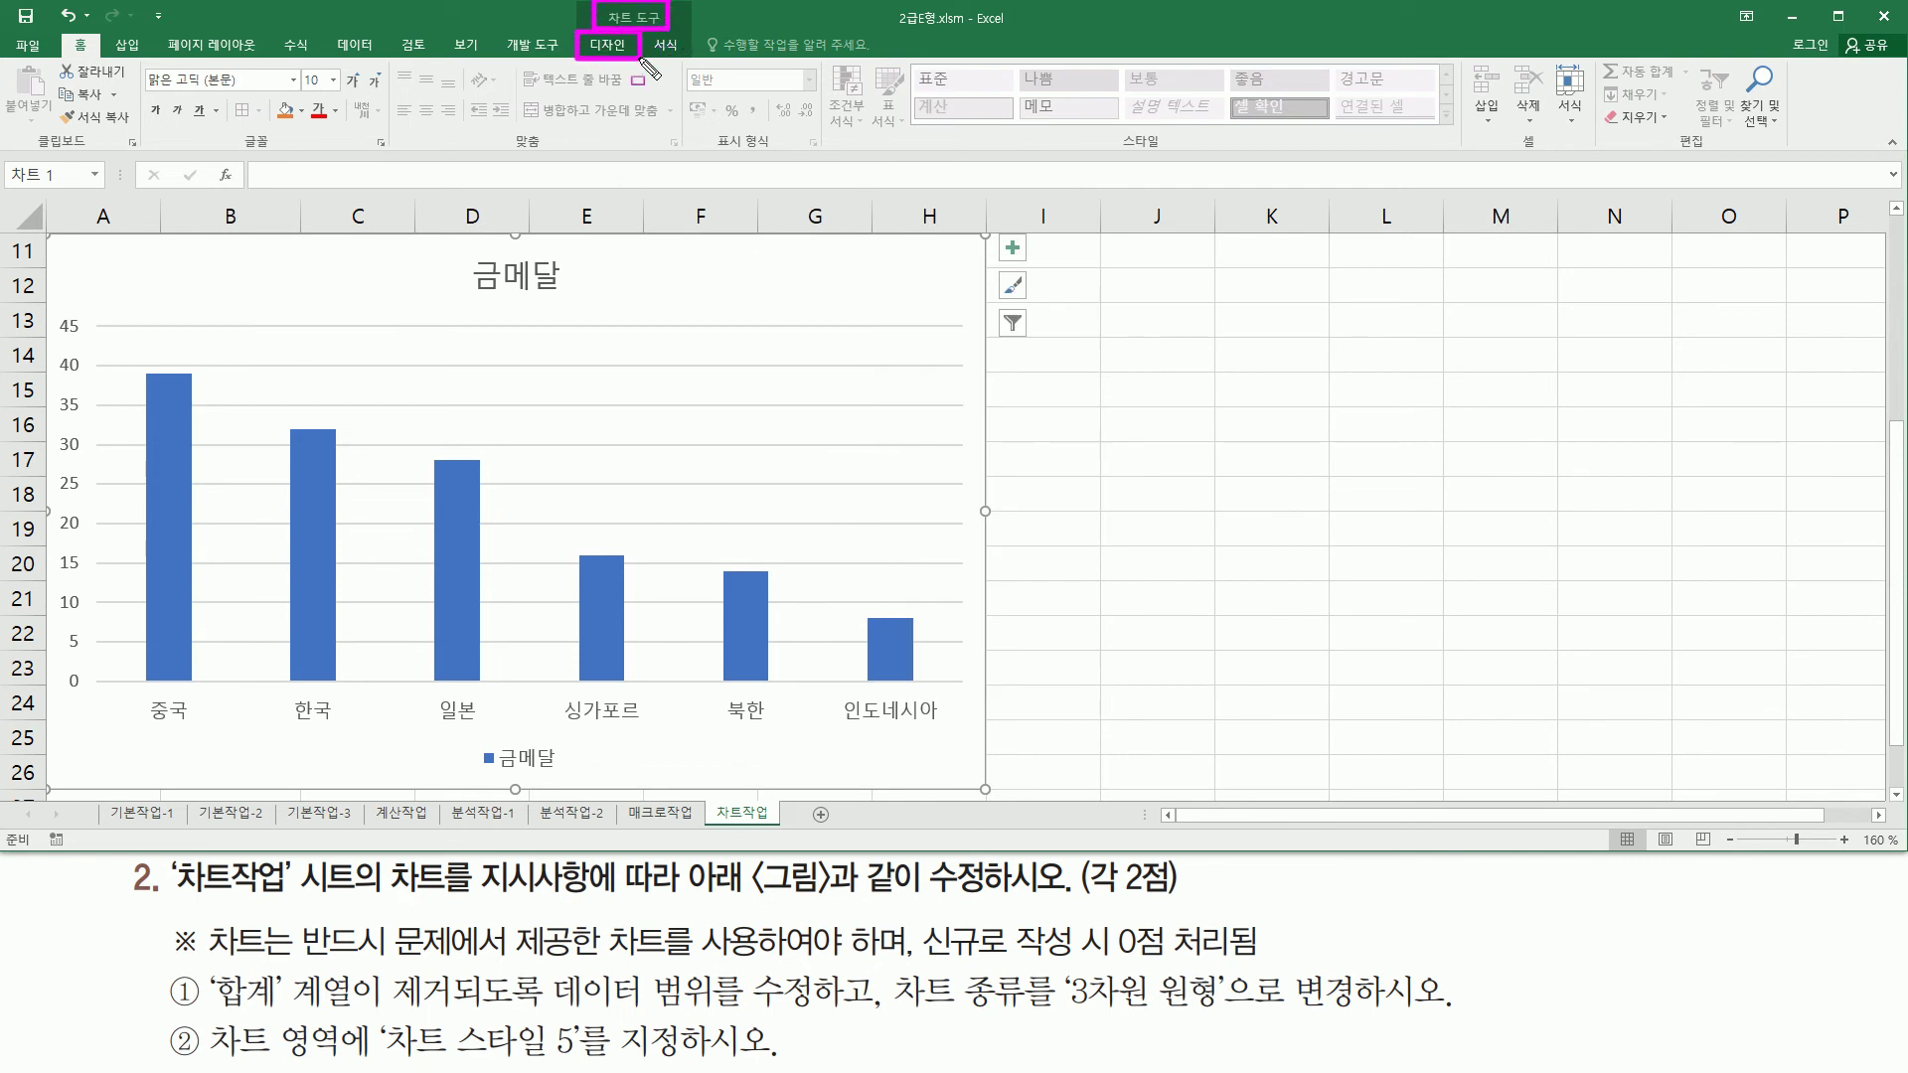
{"action": "key", "text": "Escape"}
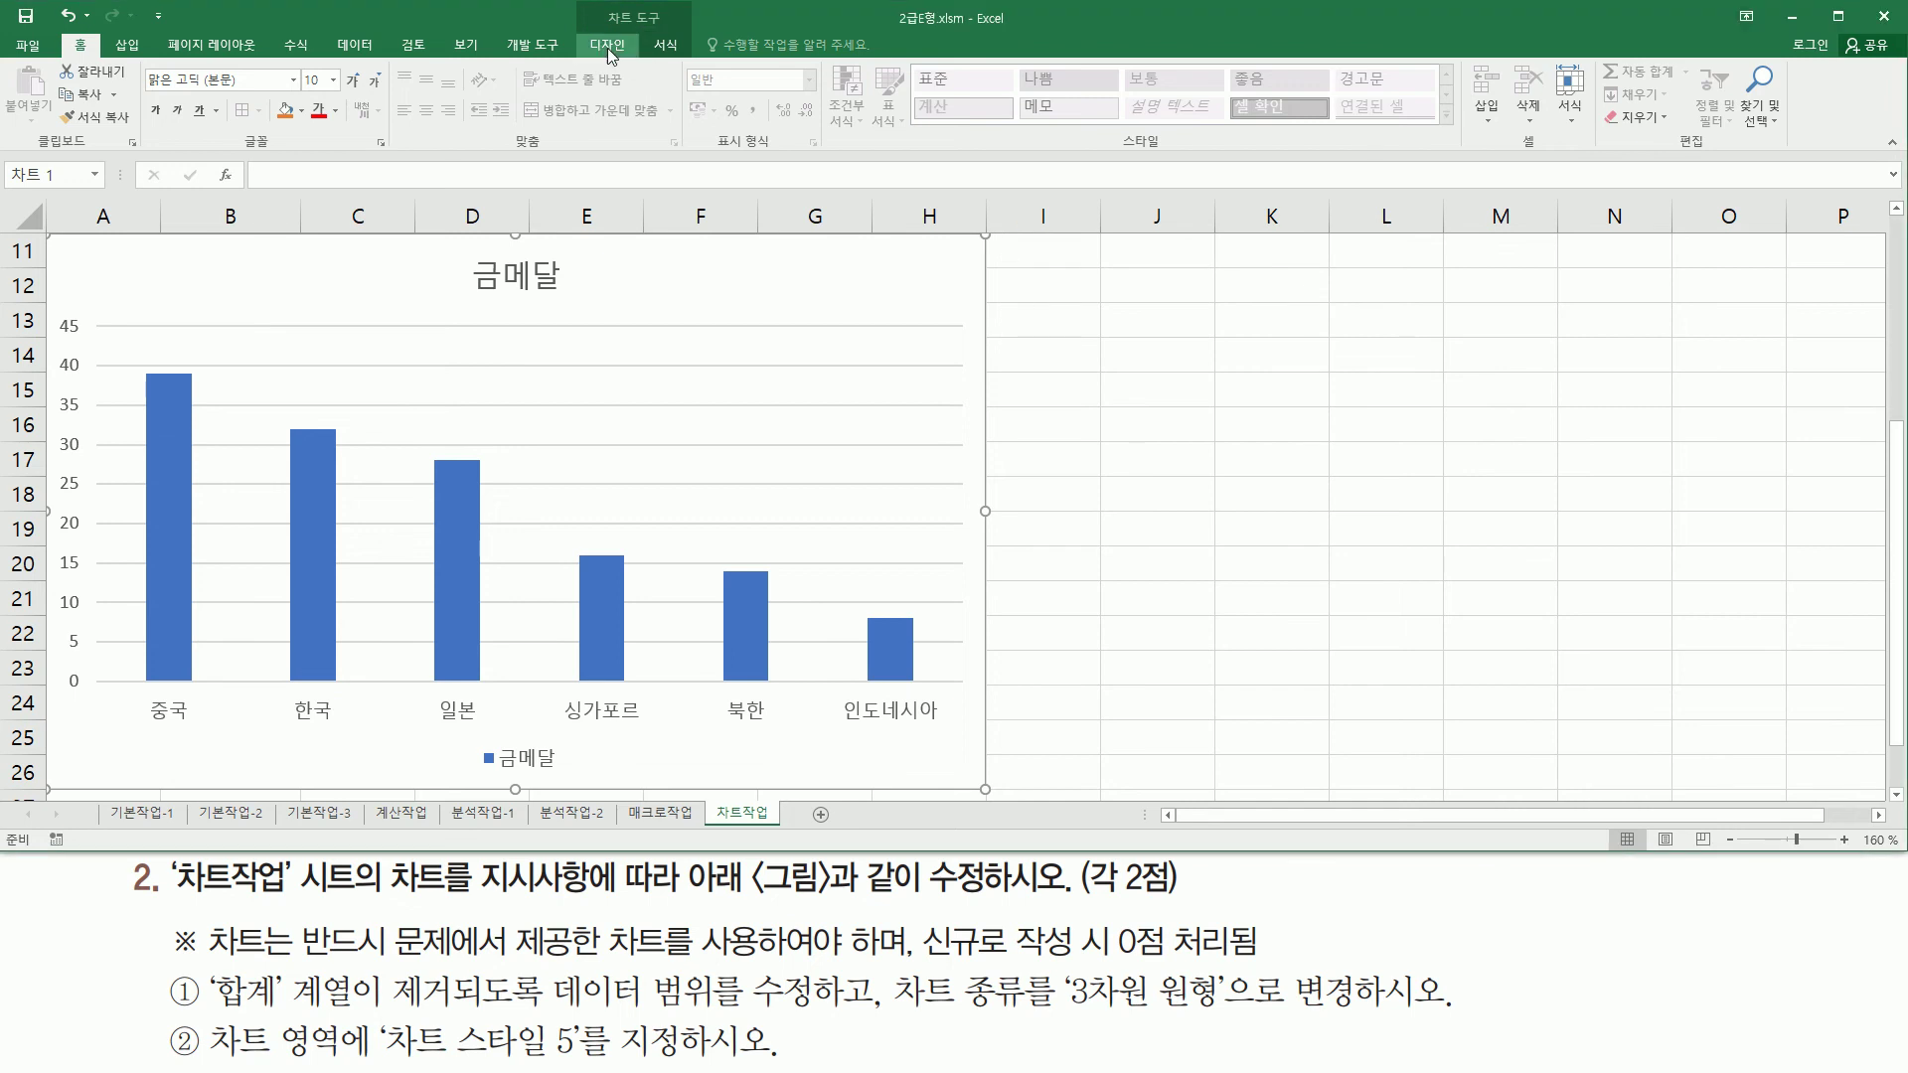
{"action": "left_click", "coordinate": [607, 46]}
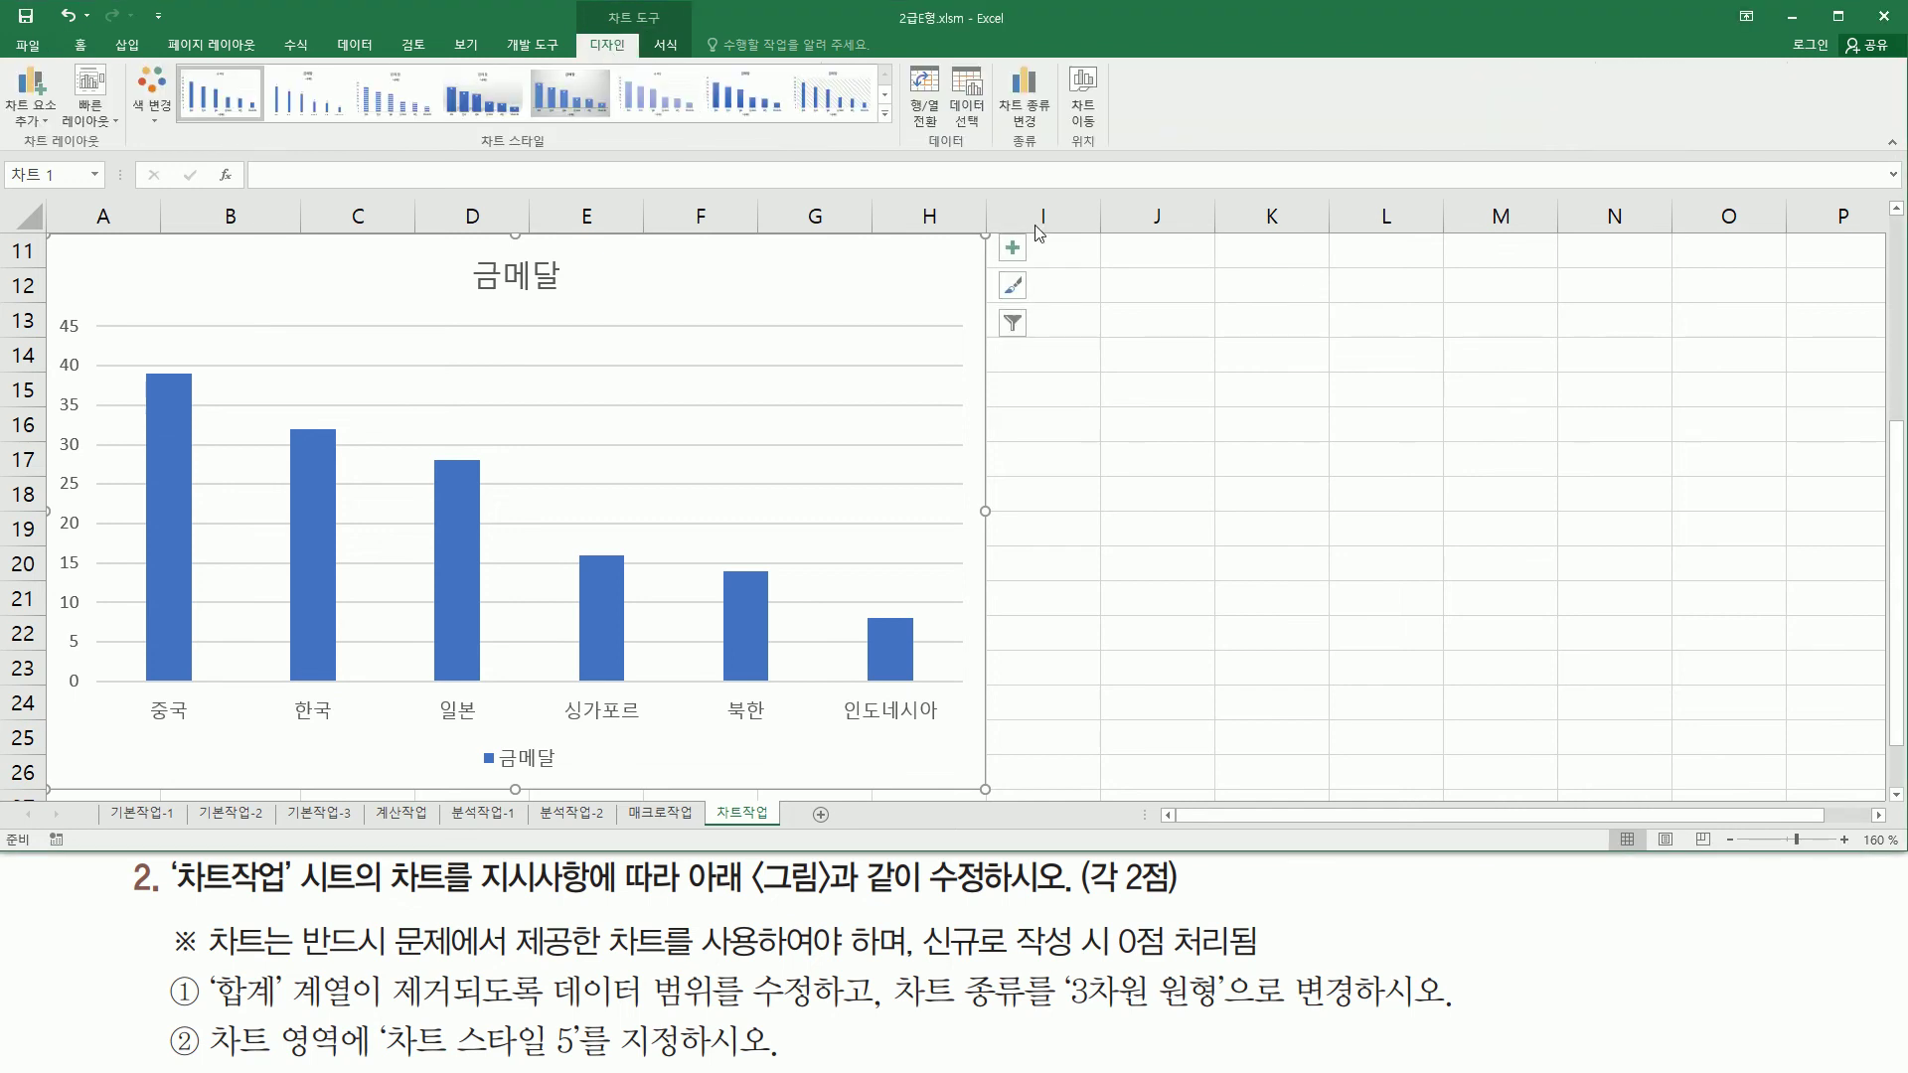
{"action": "left_click_drag", "start_coordinate": [997, 152], "coordinate": [1054, 153]}
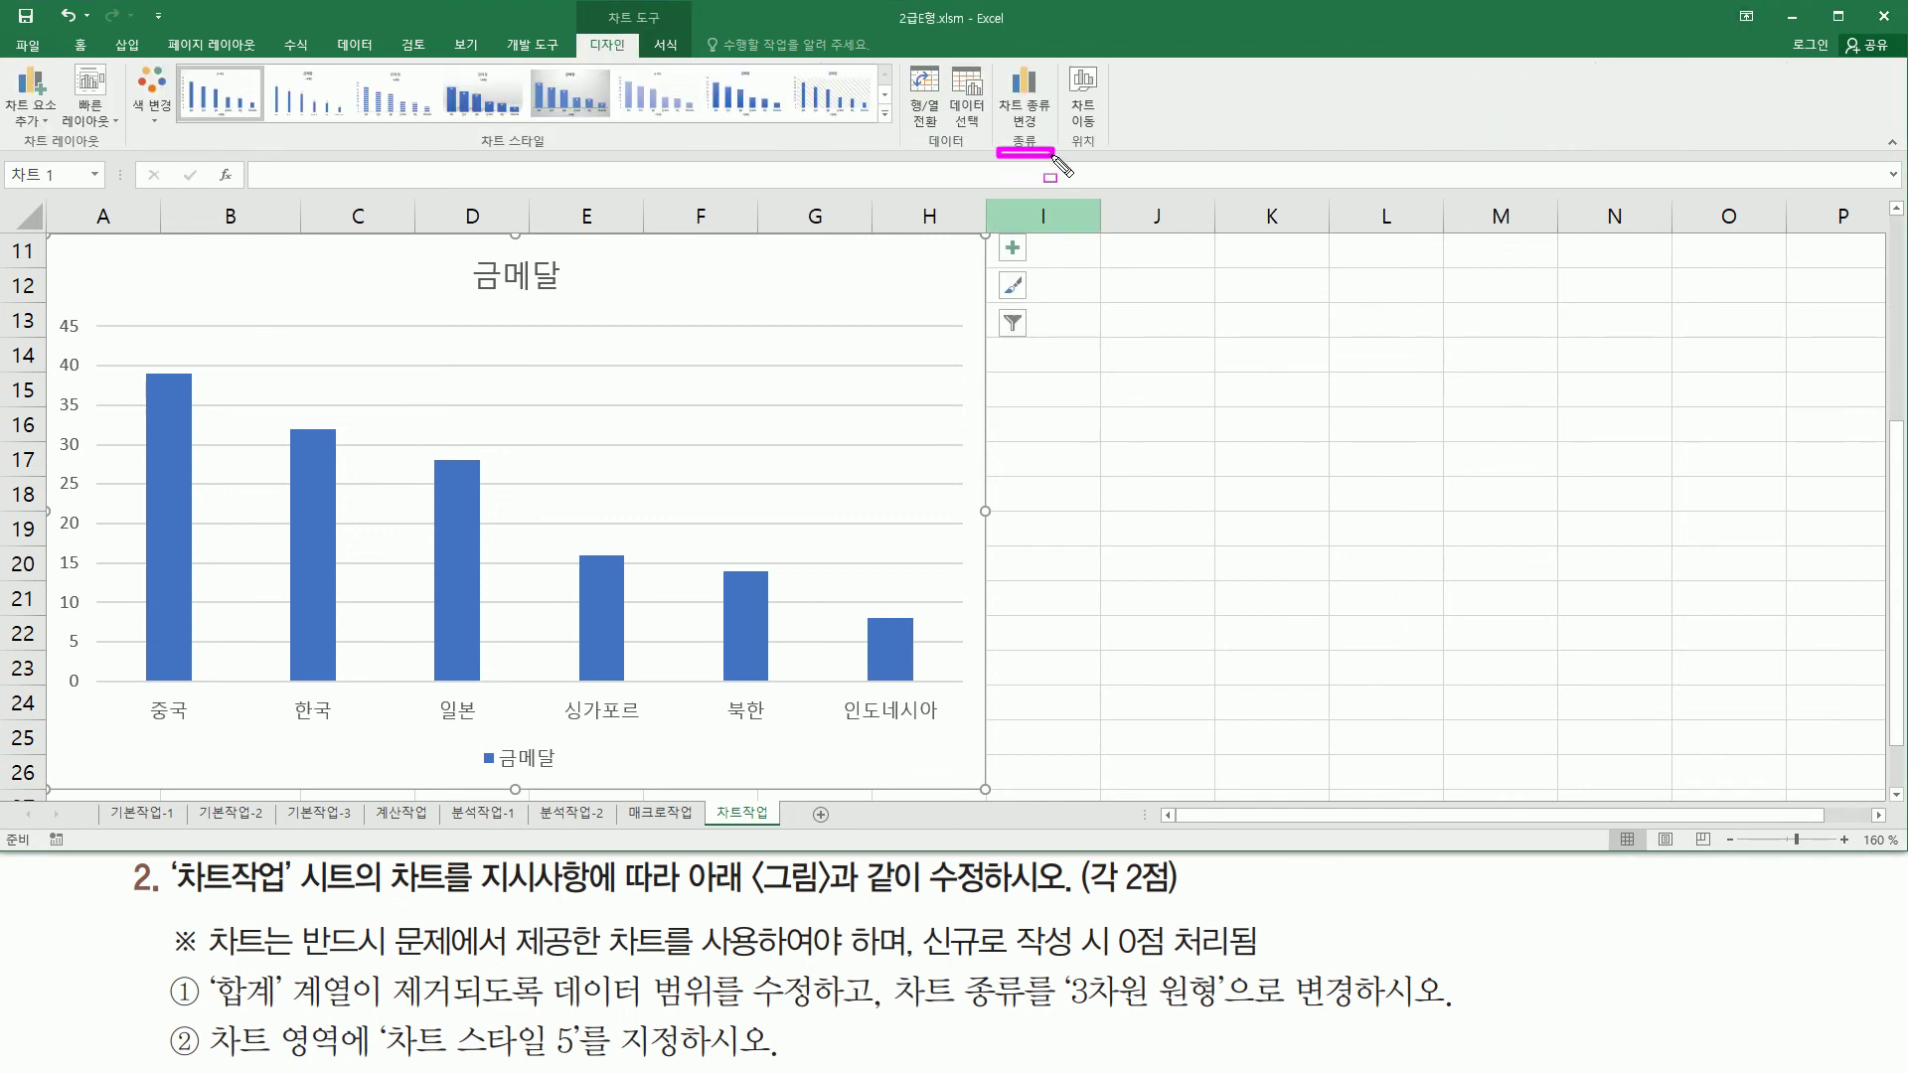
{"action": "mouse_move", "coordinate": [996, 63]}
{"action": "left_mouse_down"}
{"action": "mouse_move", "coordinate": [1057, 131]}
{"action": "mouse_move", "coordinate": [1036, 102]}
{"action": "left_mouse_up"}
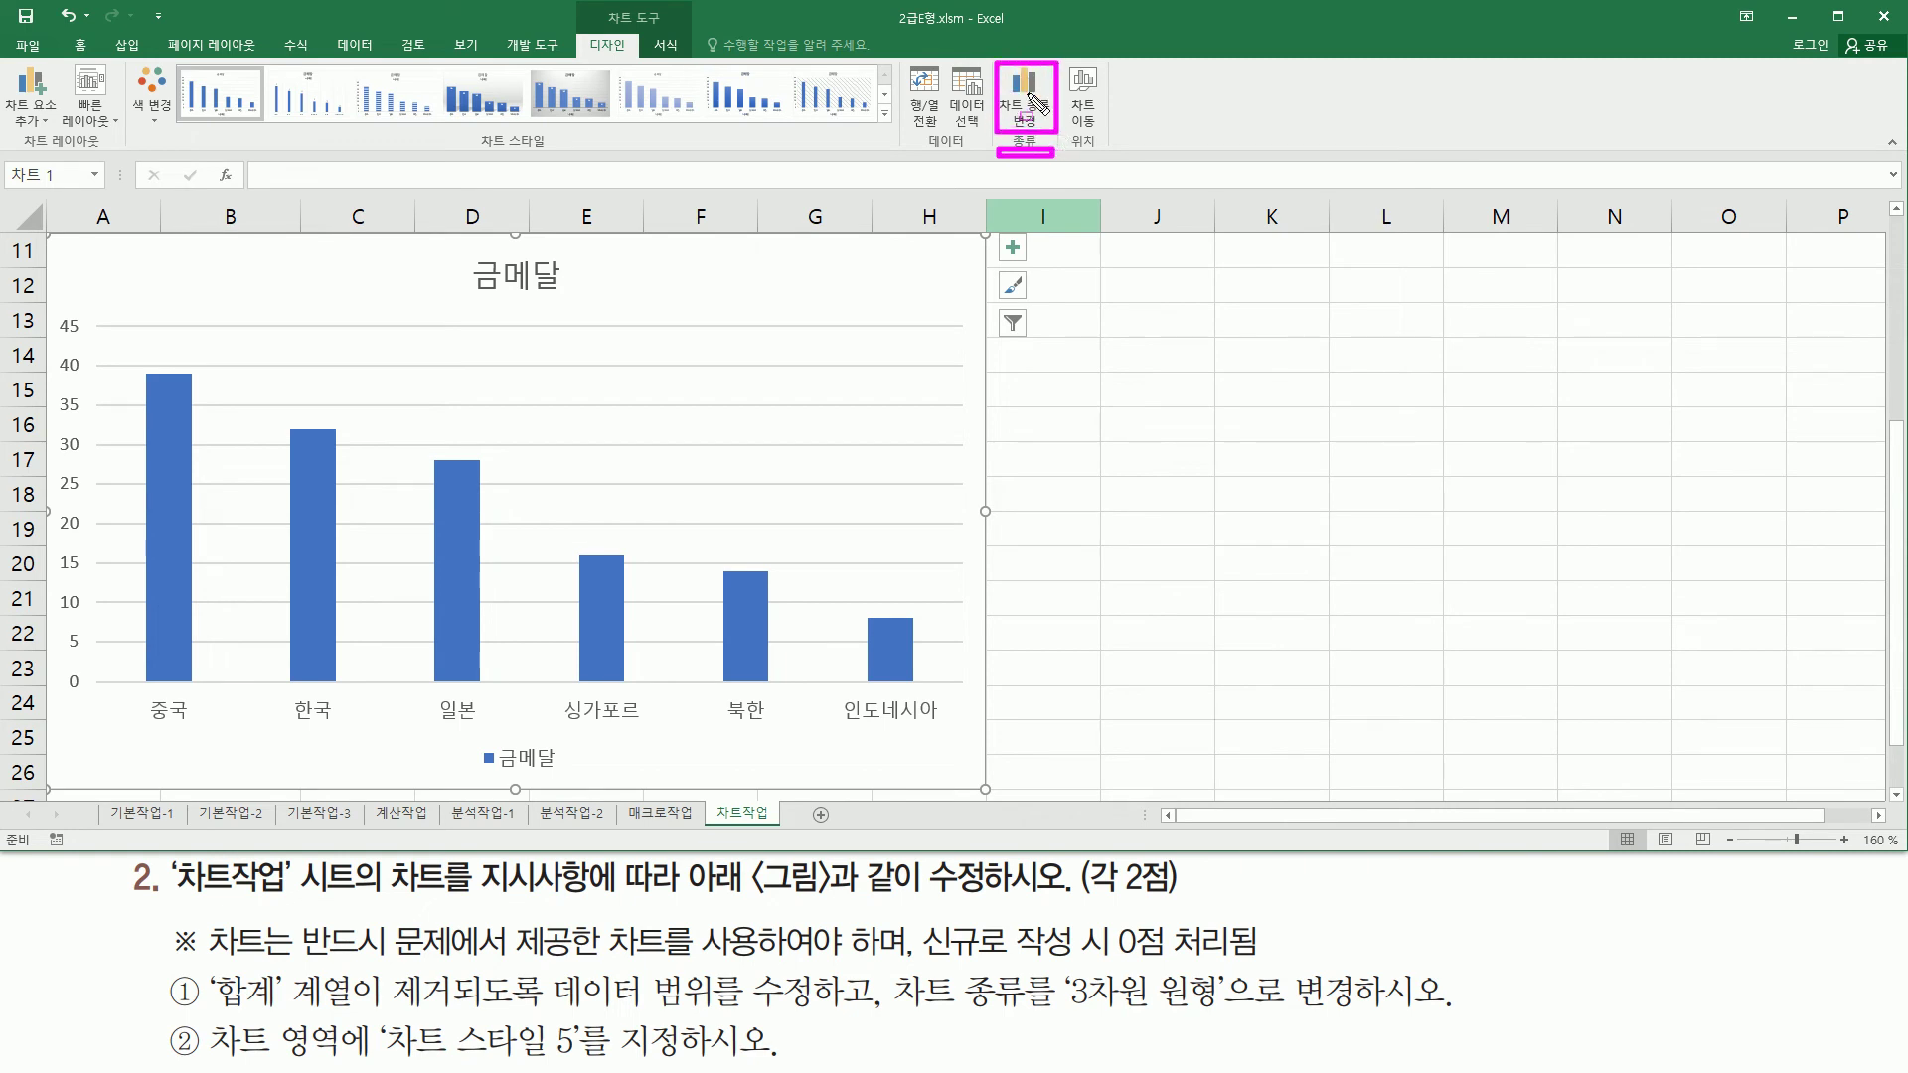
{"action": "left_click", "coordinate": [1029, 95]}
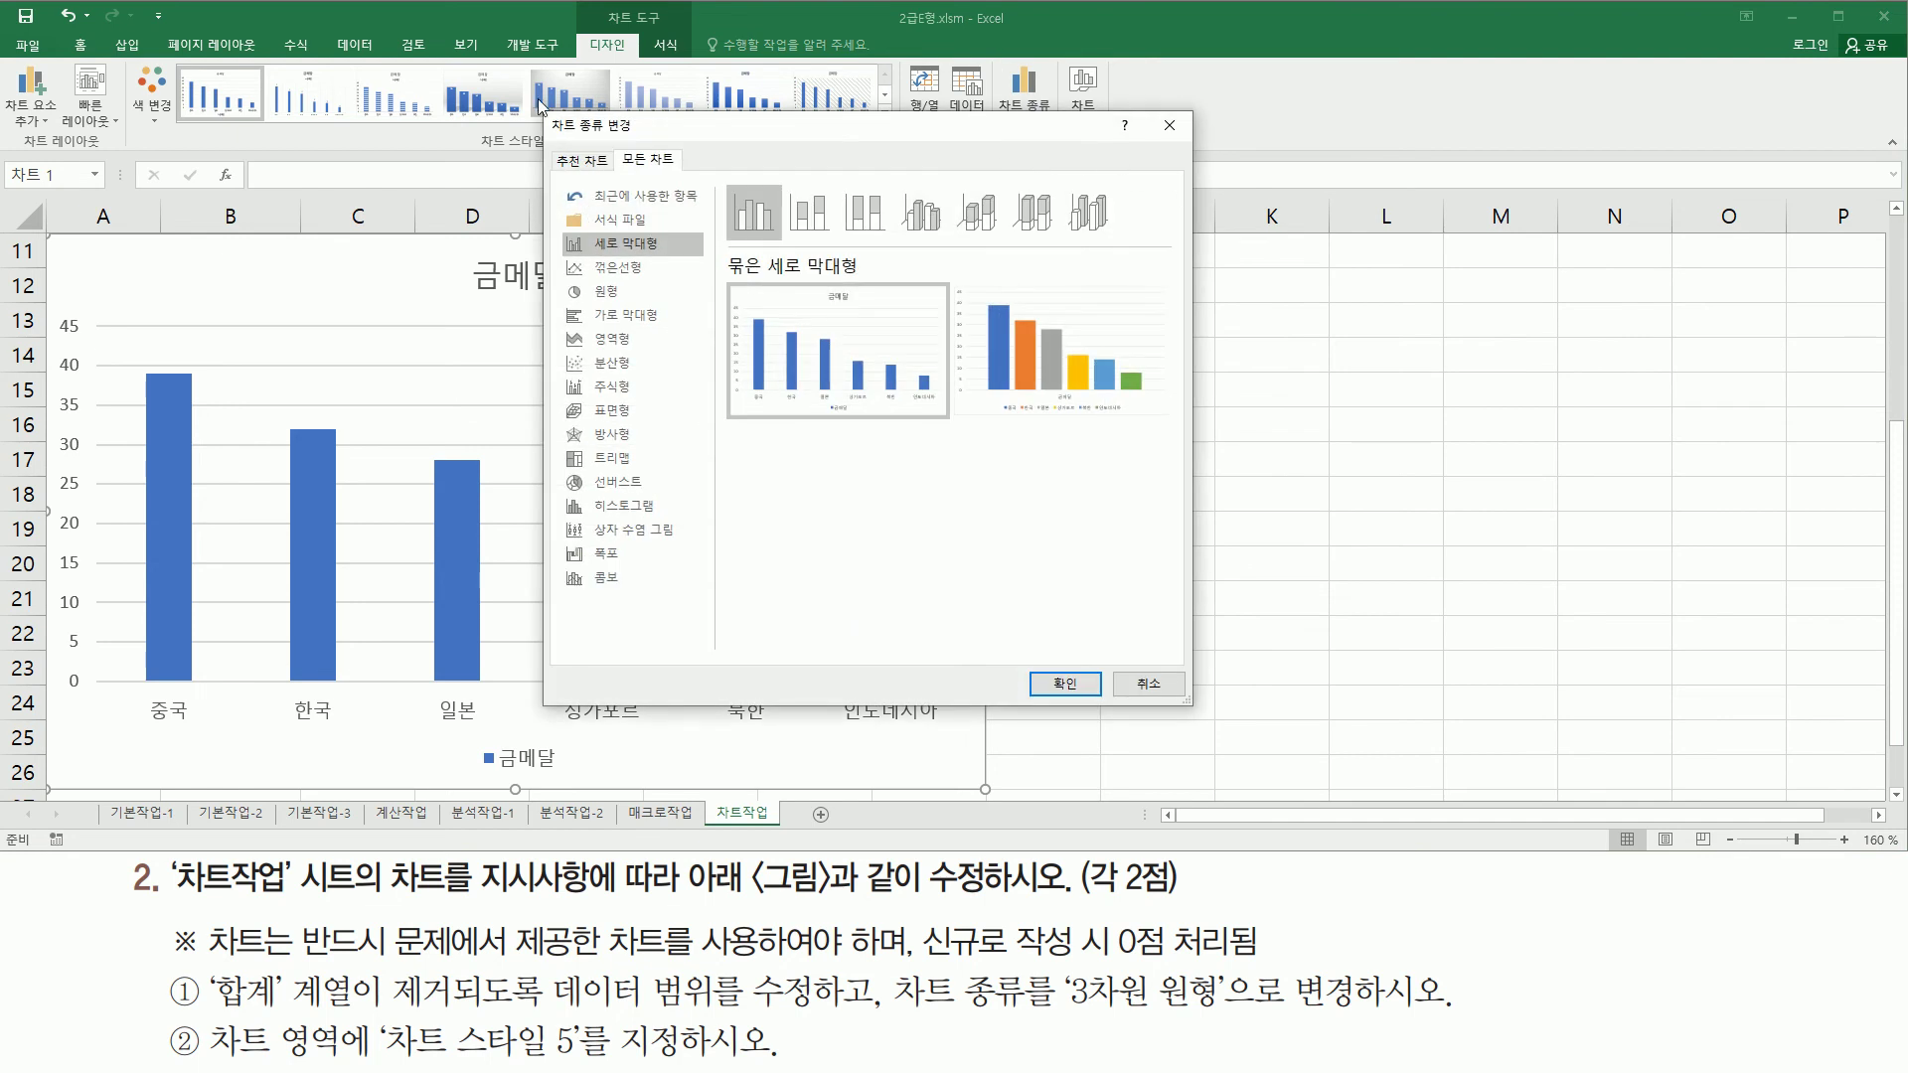
{"action": "left_click", "coordinate": [634, 295]}
{"action": "left_click_drag", "start_coordinate": [557, 280], "coordinate": [624, 304]}
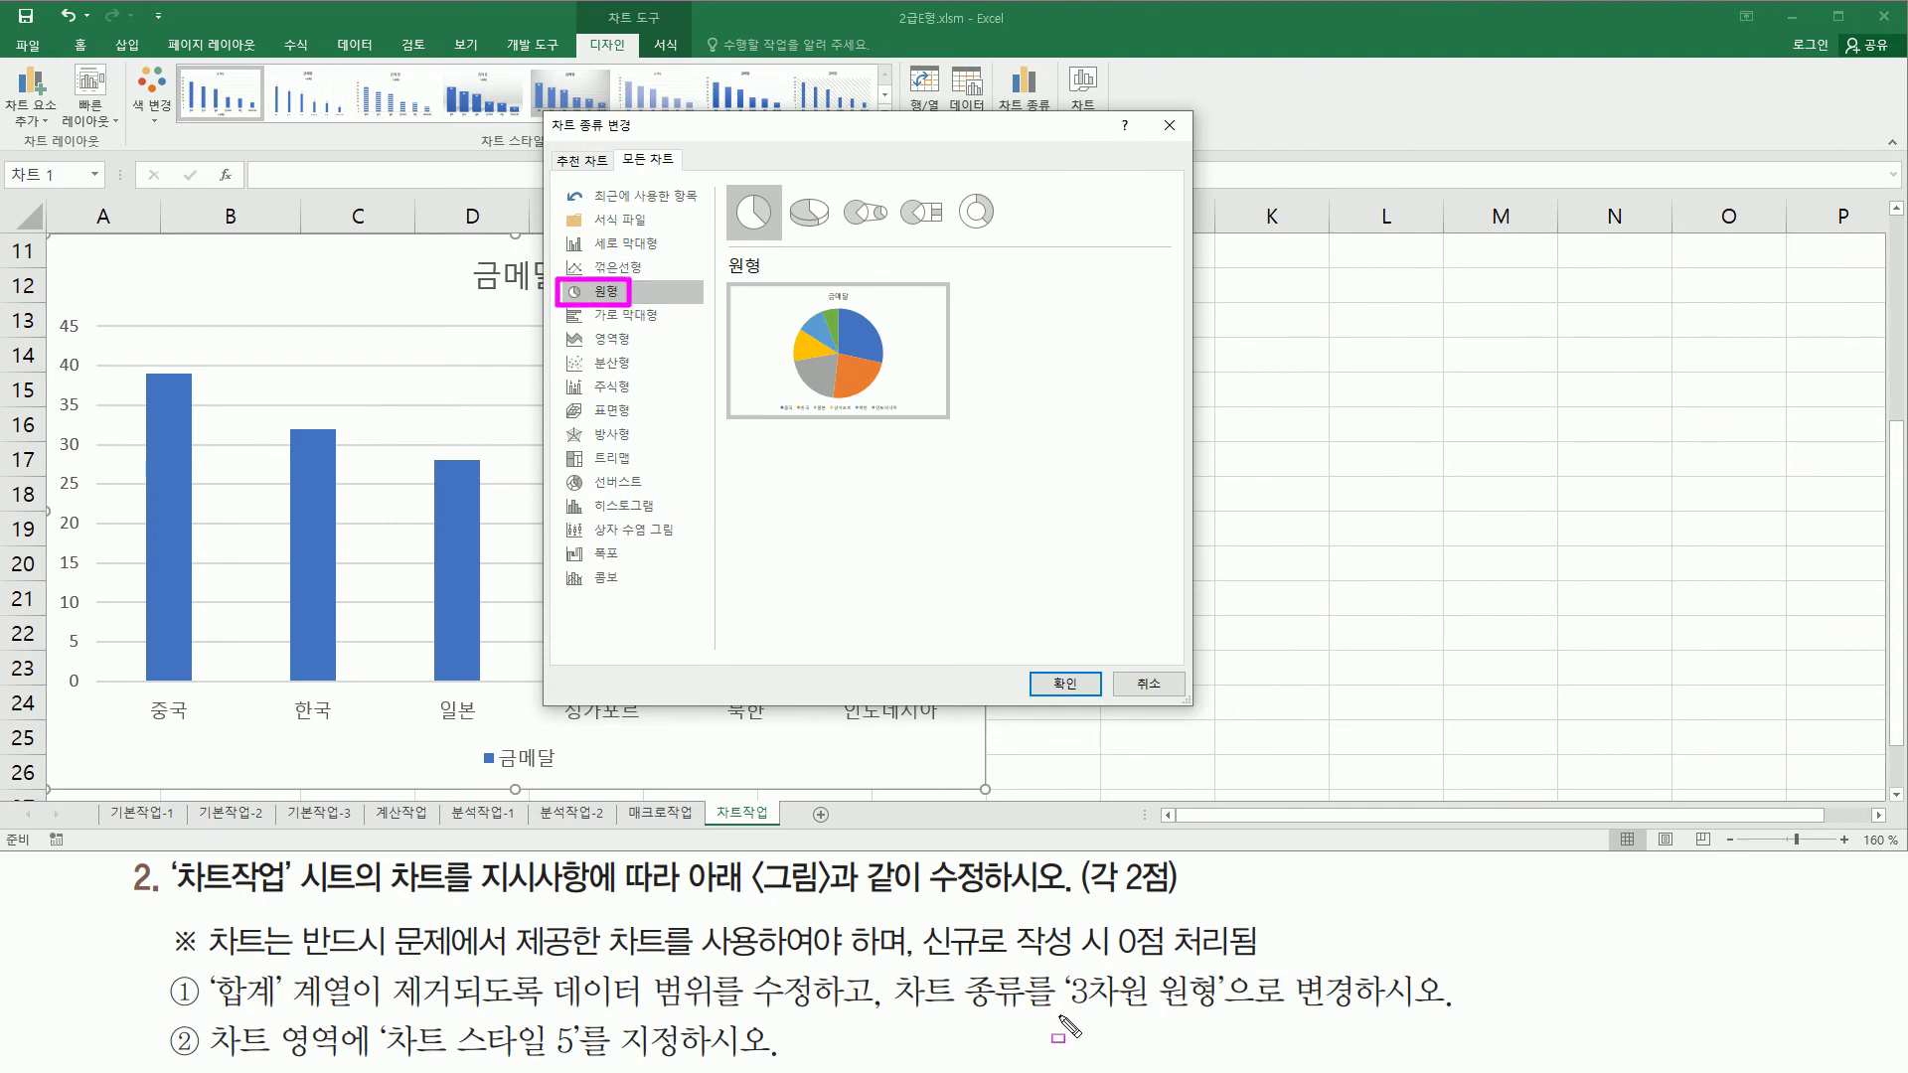
{"action": "left_click_drag", "start_coordinate": [1072, 1019], "coordinate": [1232, 1014]}
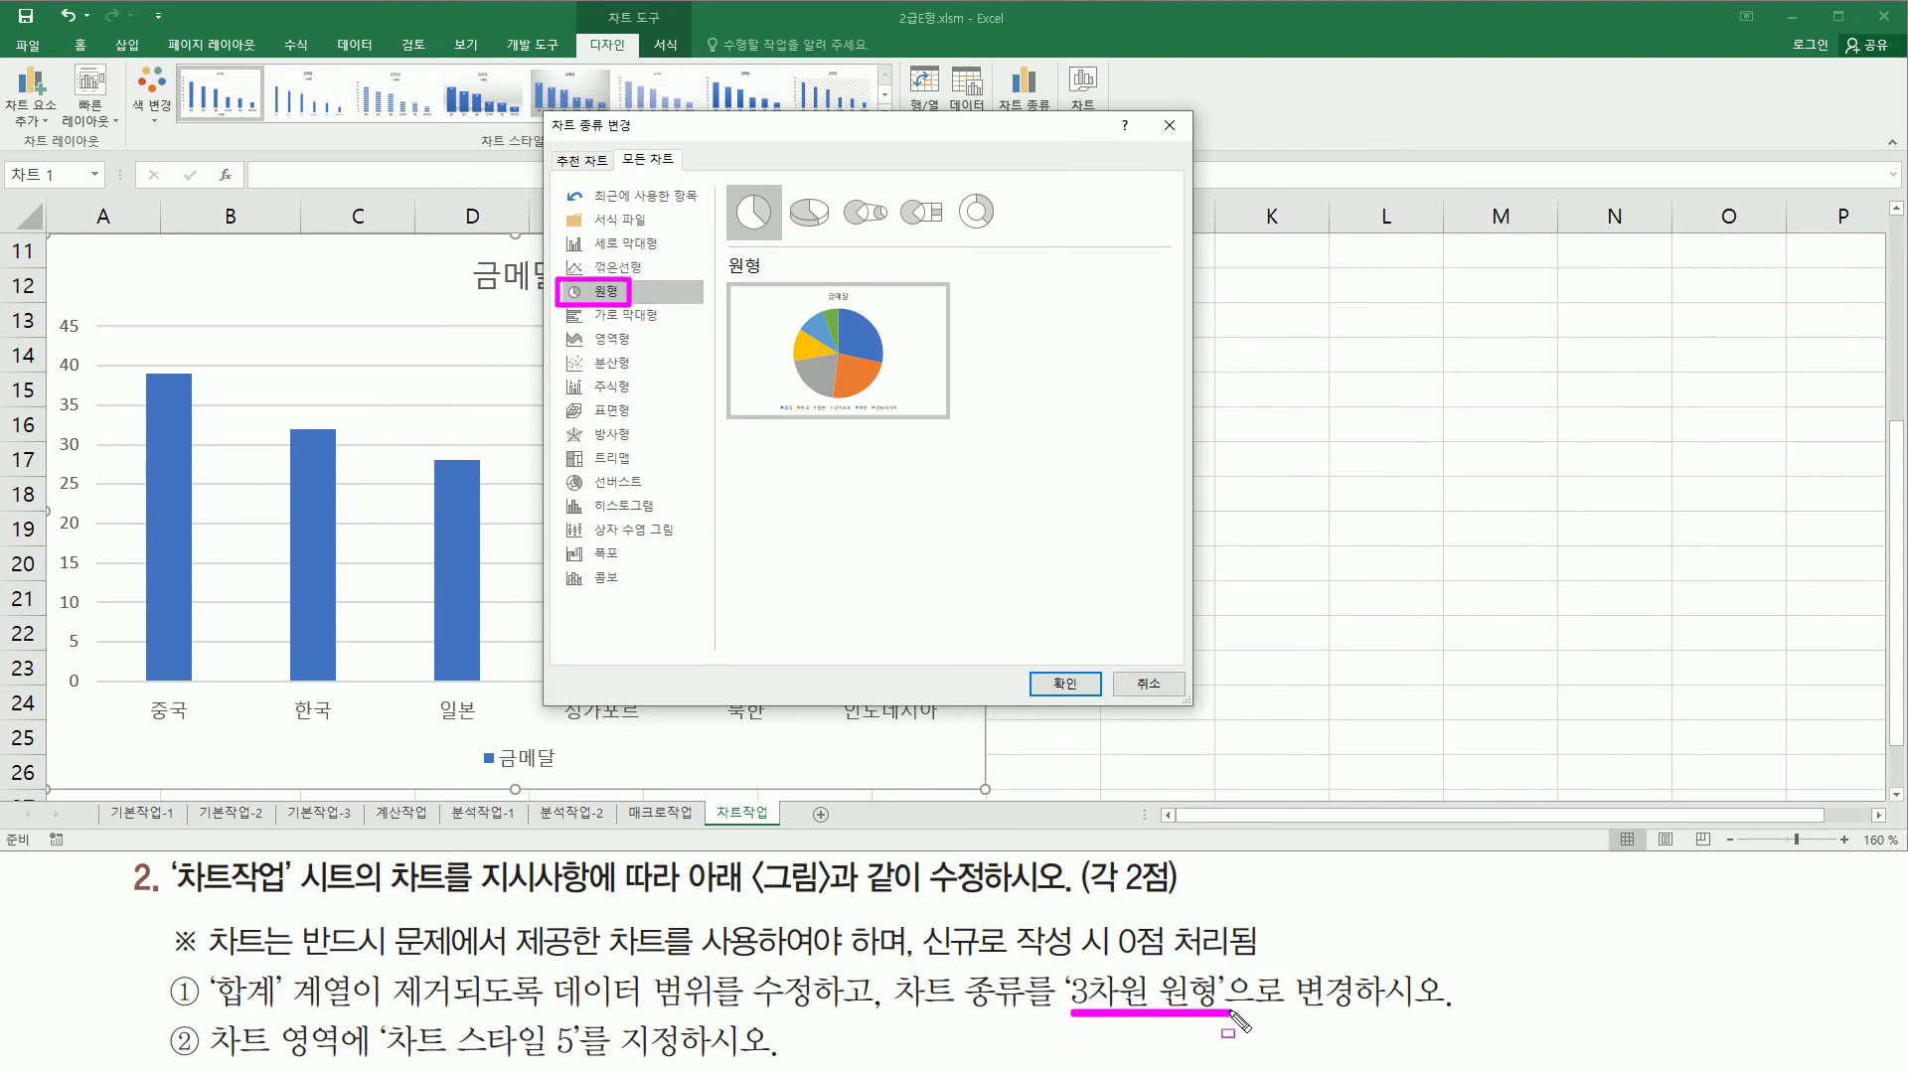
{"action": "key", "text": "Escape"}
{"action": "left_click", "coordinate": [813, 220]}
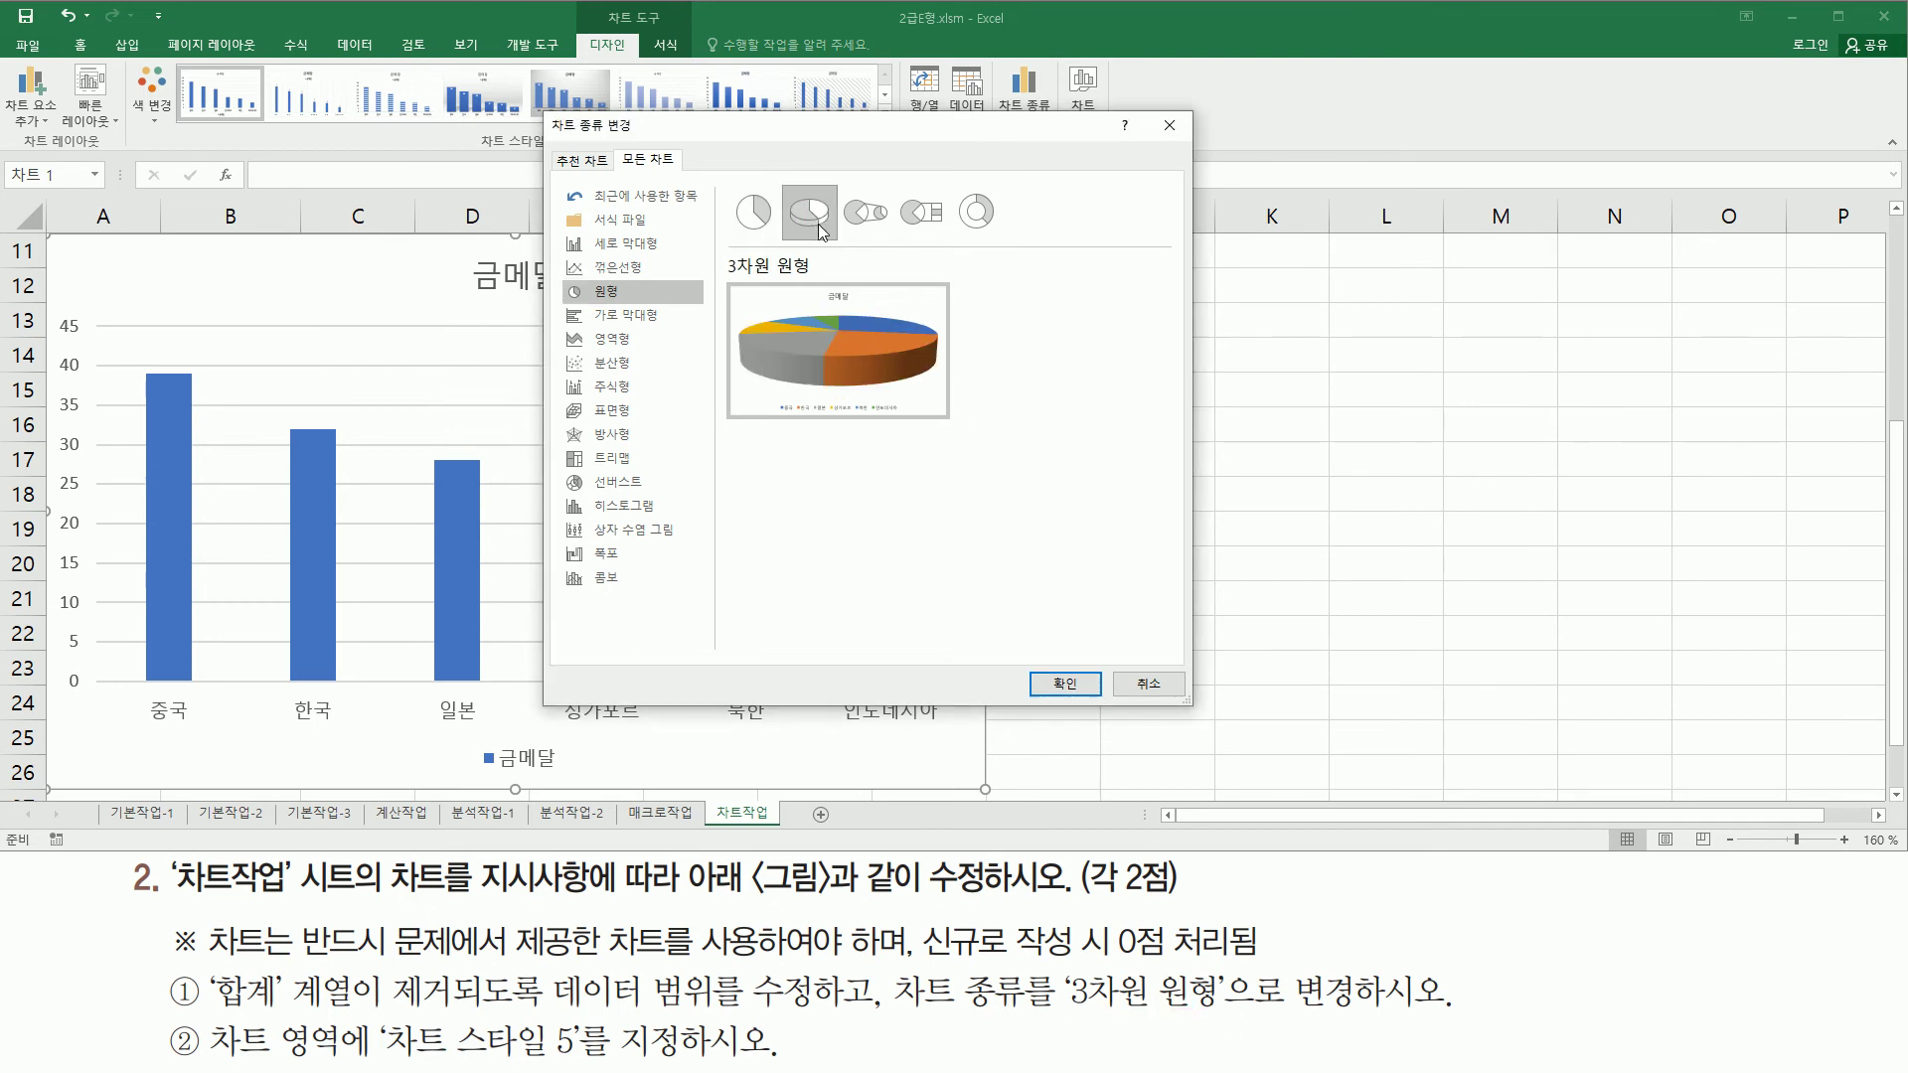
{"action": "left_click_drag", "start_coordinate": [713, 246], "coordinate": [835, 293]}
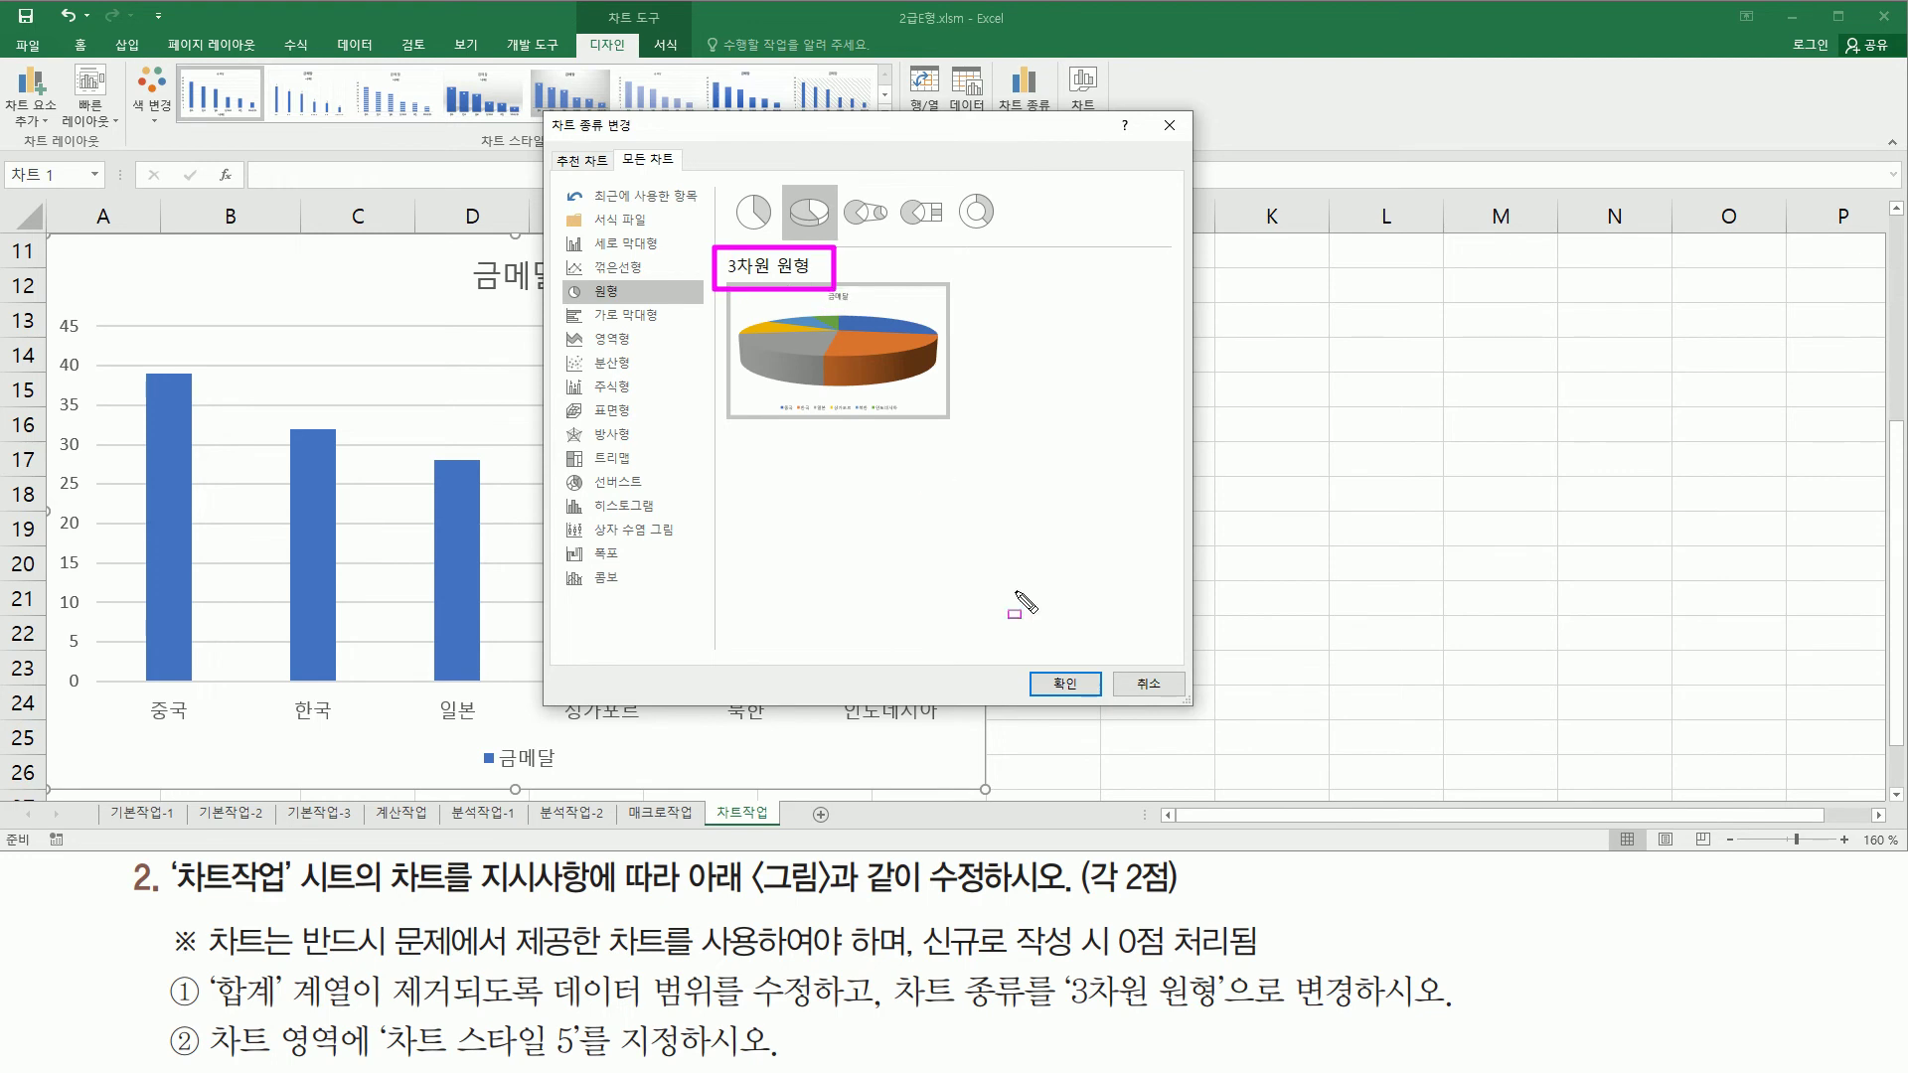
{"action": "left_click_drag", "start_coordinate": [1043, 659], "coordinate": [1092, 702]}
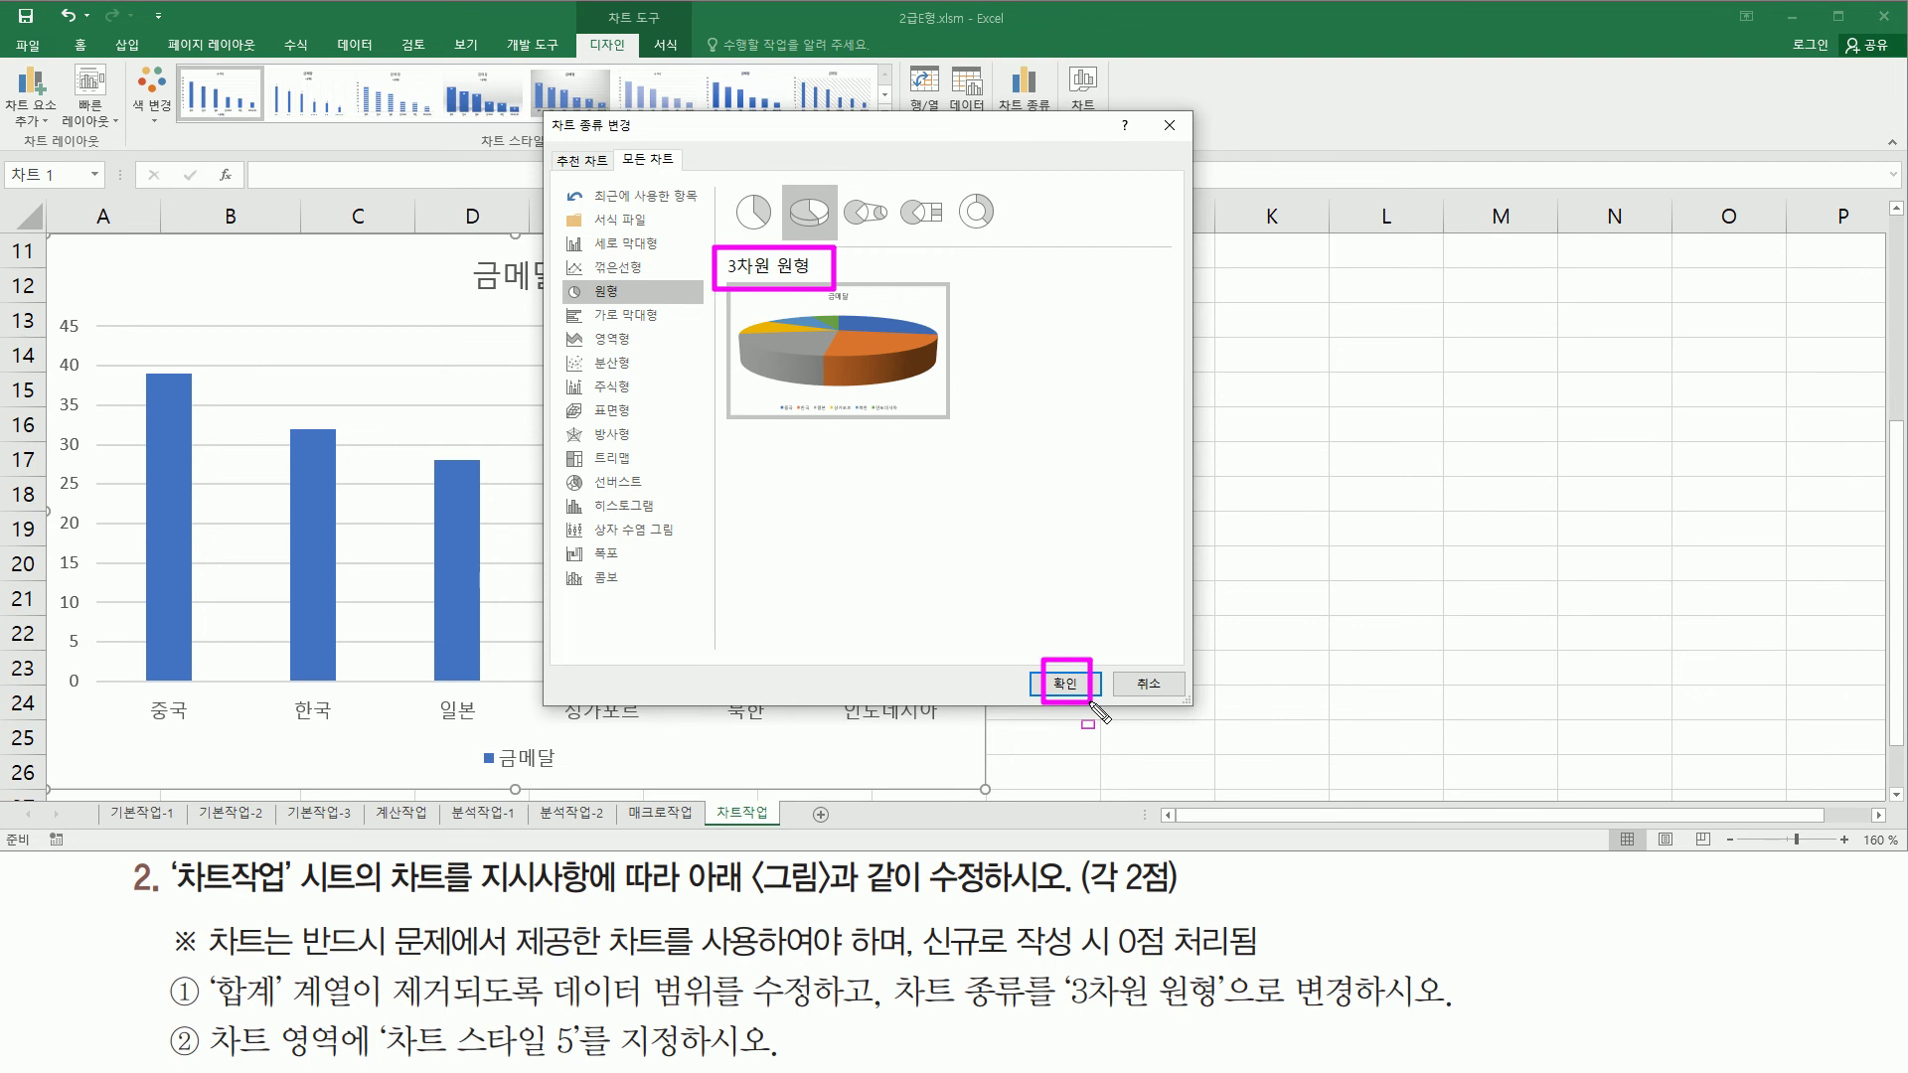
{"action": "left_click", "coordinate": [1077, 690]}
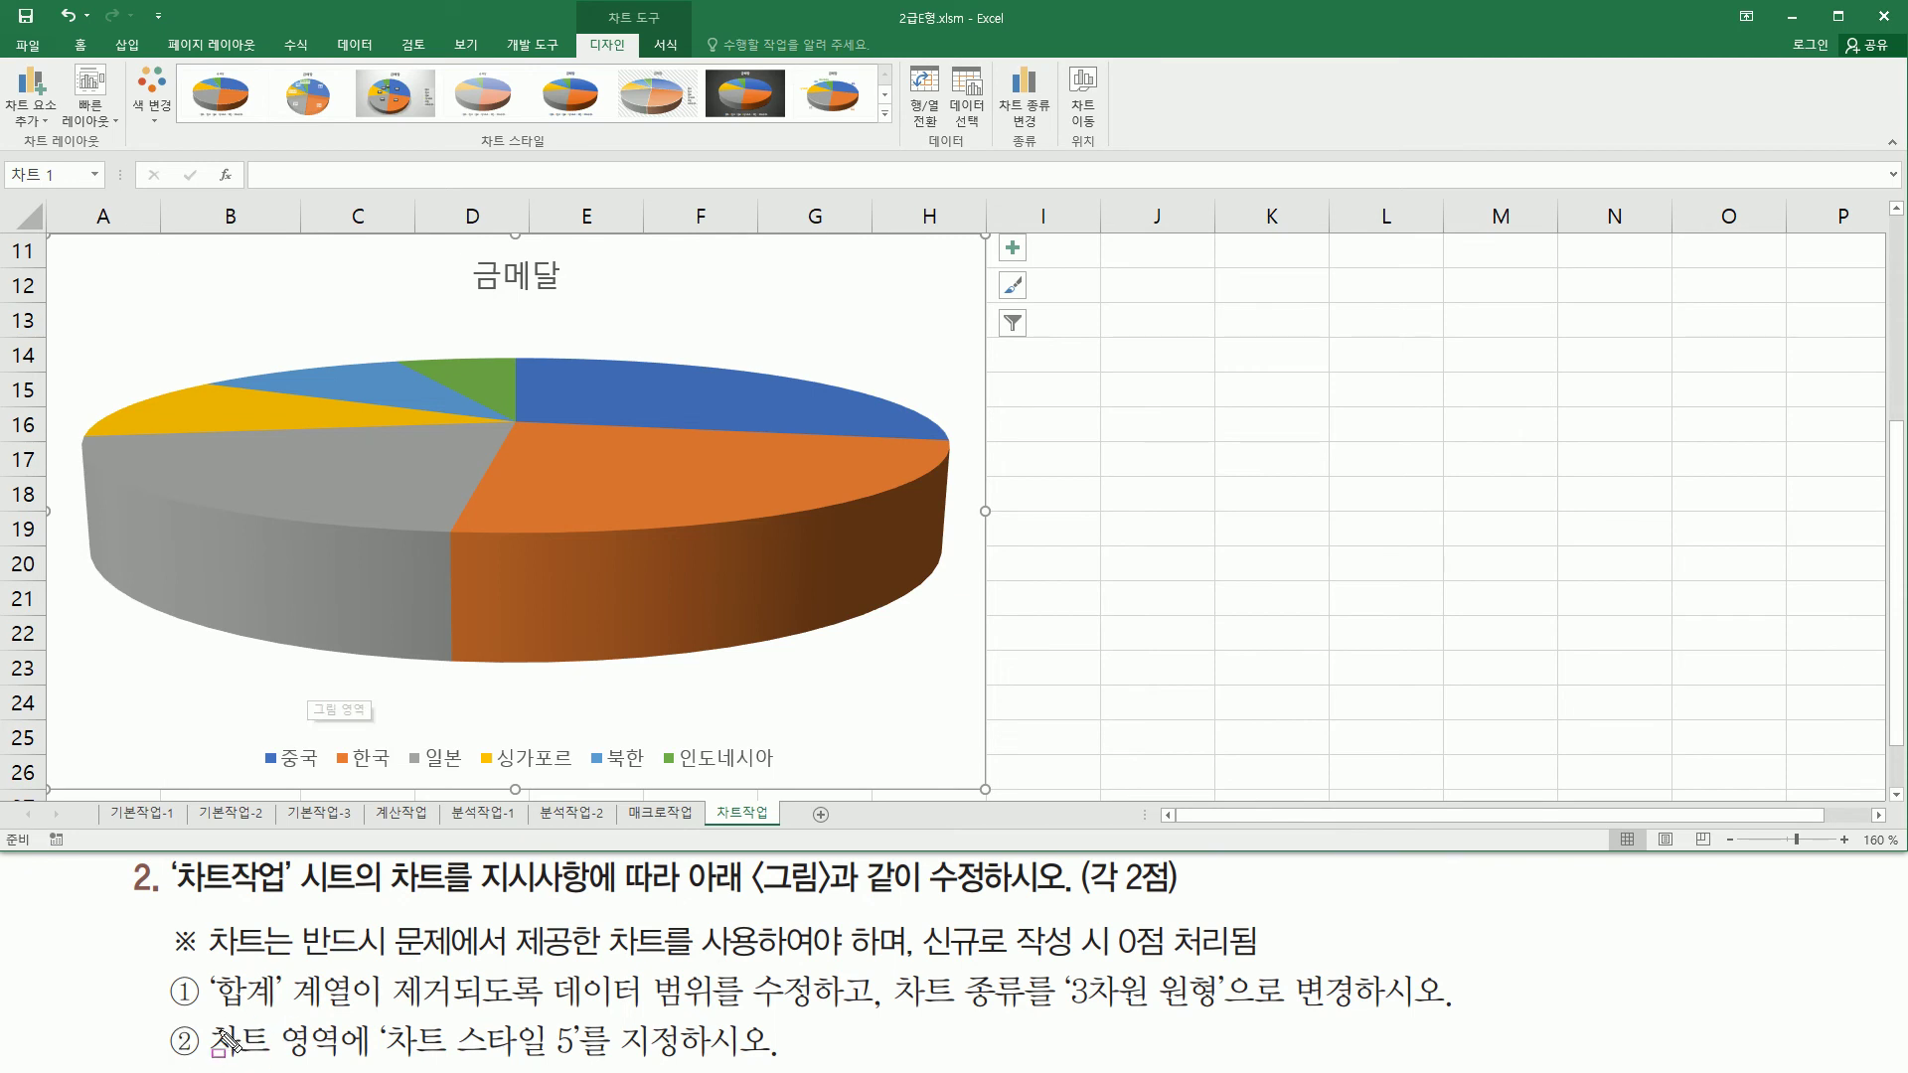
Step: Apply chart style 스타일 5 to the 3D pie chart
{"action": "mouse_move", "coordinate": [203, 1016]}
{"action": "left_mouse_down"}
{"action": "mouse_move", "coordinate": [308, 1065]}
{"action": "mouse_move", "coordinate": [572, 1063]}
{"action": "left_mouse_up"}
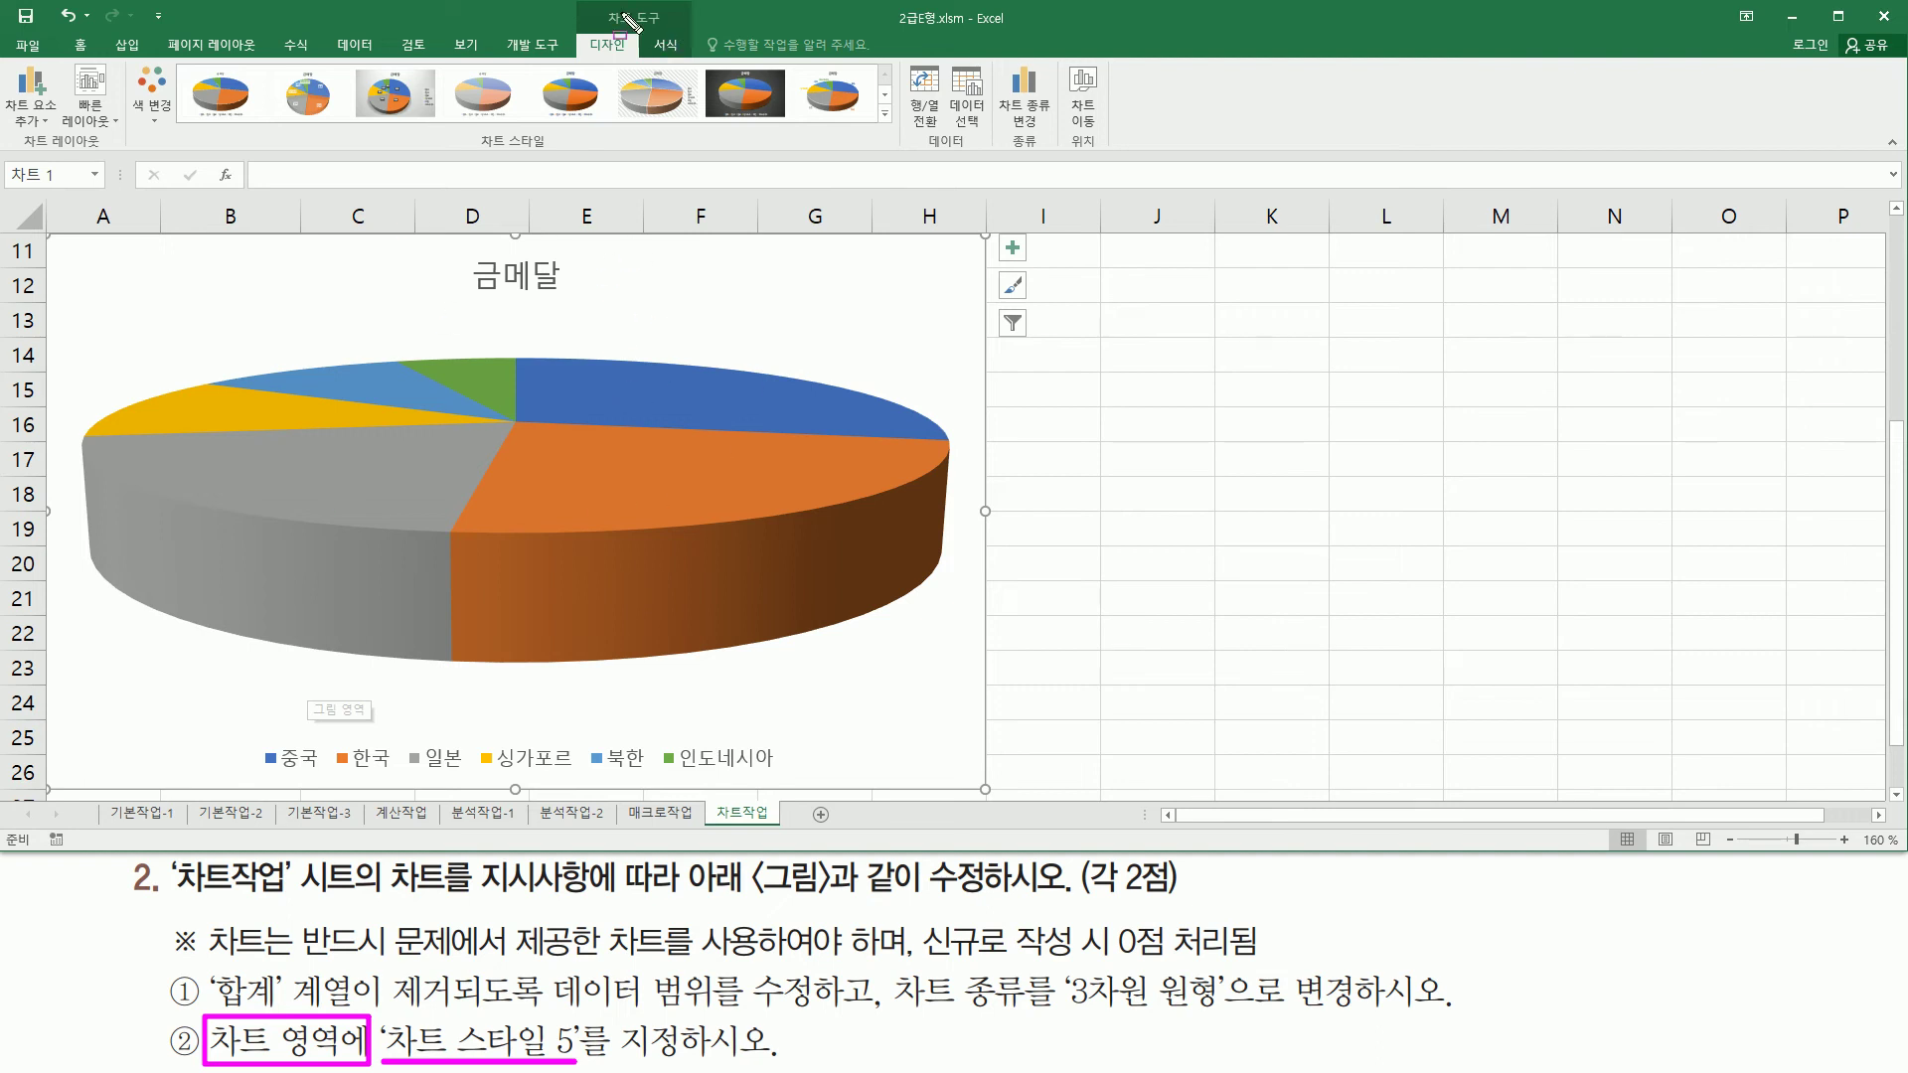
{"action": "mouse_move", "coordinate": [597, 4]}
{"action": "left_mouse_down"}
{"action": "mouse_move", "coordinate": [674, 24]}
{"action": "mouse_move", "coordinate": [628, 50]}
{"action": "left_mouse_up"}
{"action": "left_click_drag", "start_coordinate": [465, 155], "coordinate": [566, 156]}
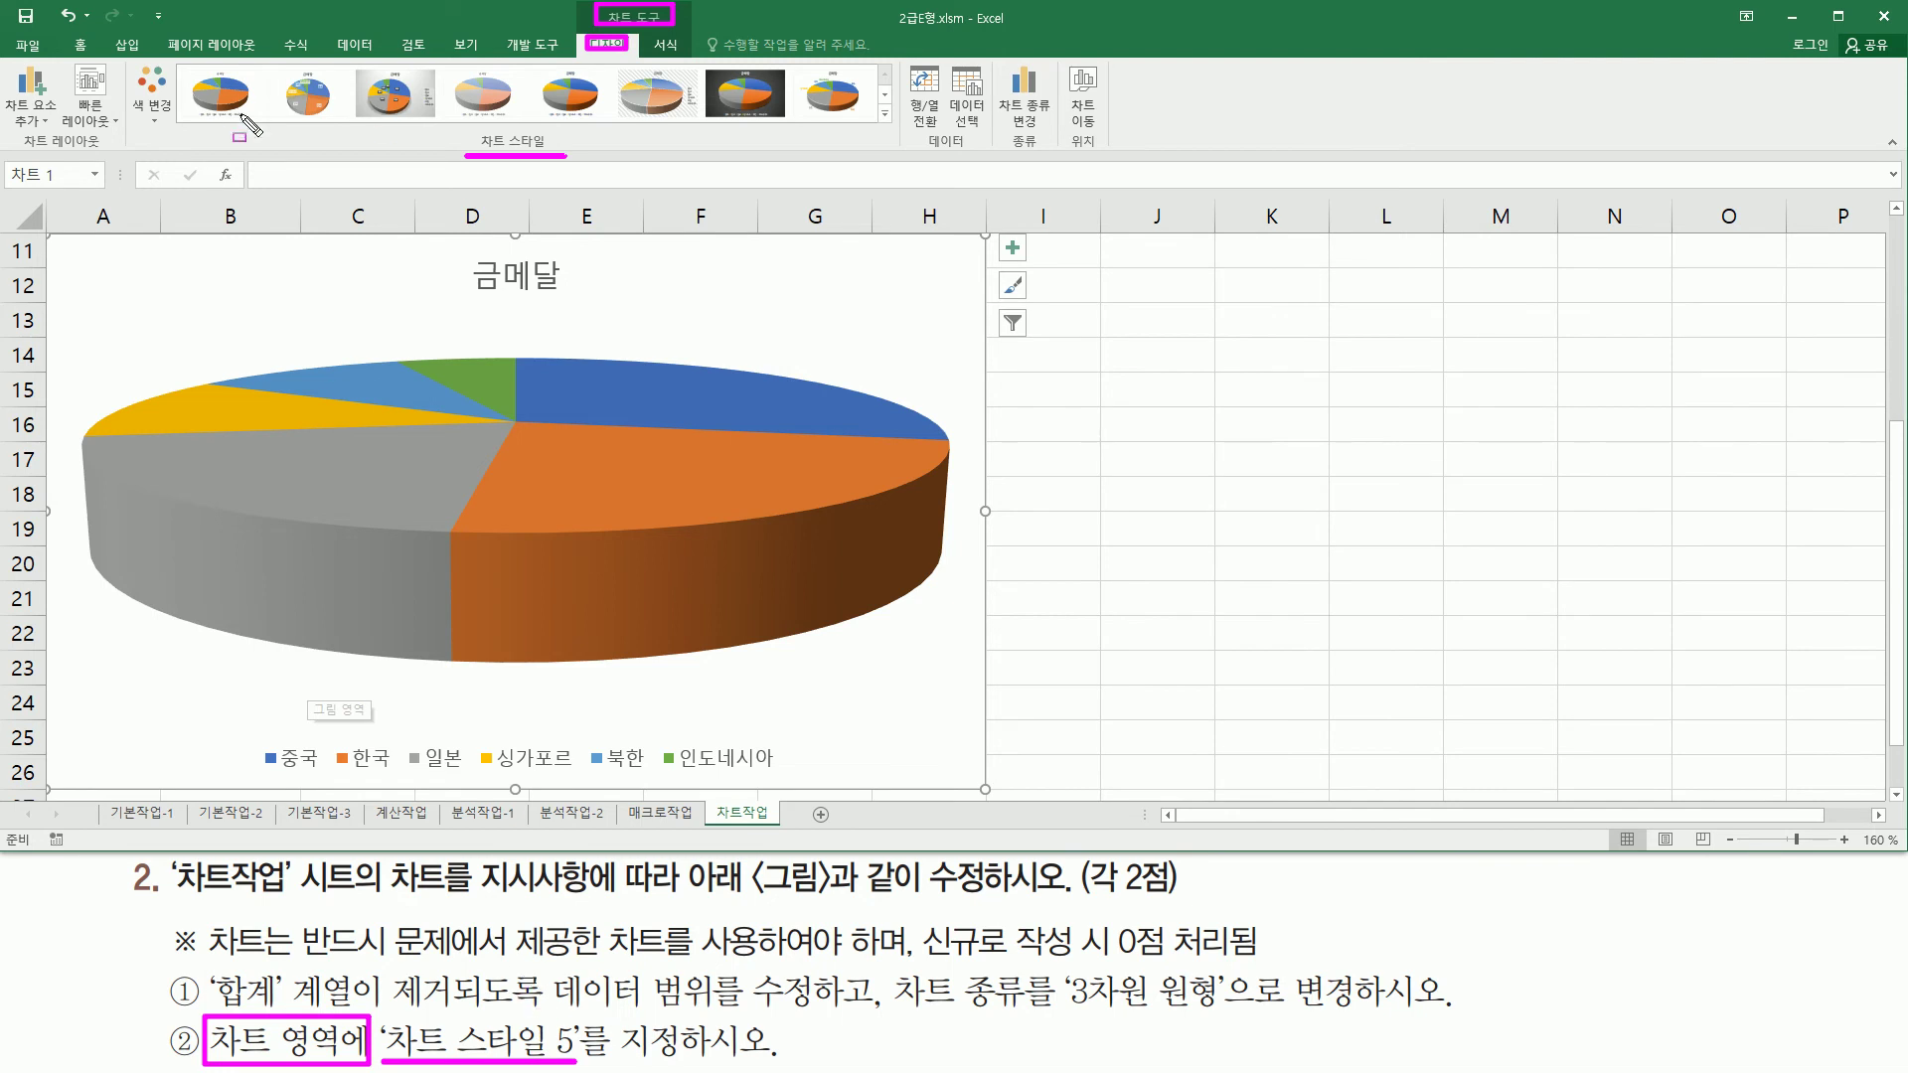
{"action": "key", "text": "Escape"}
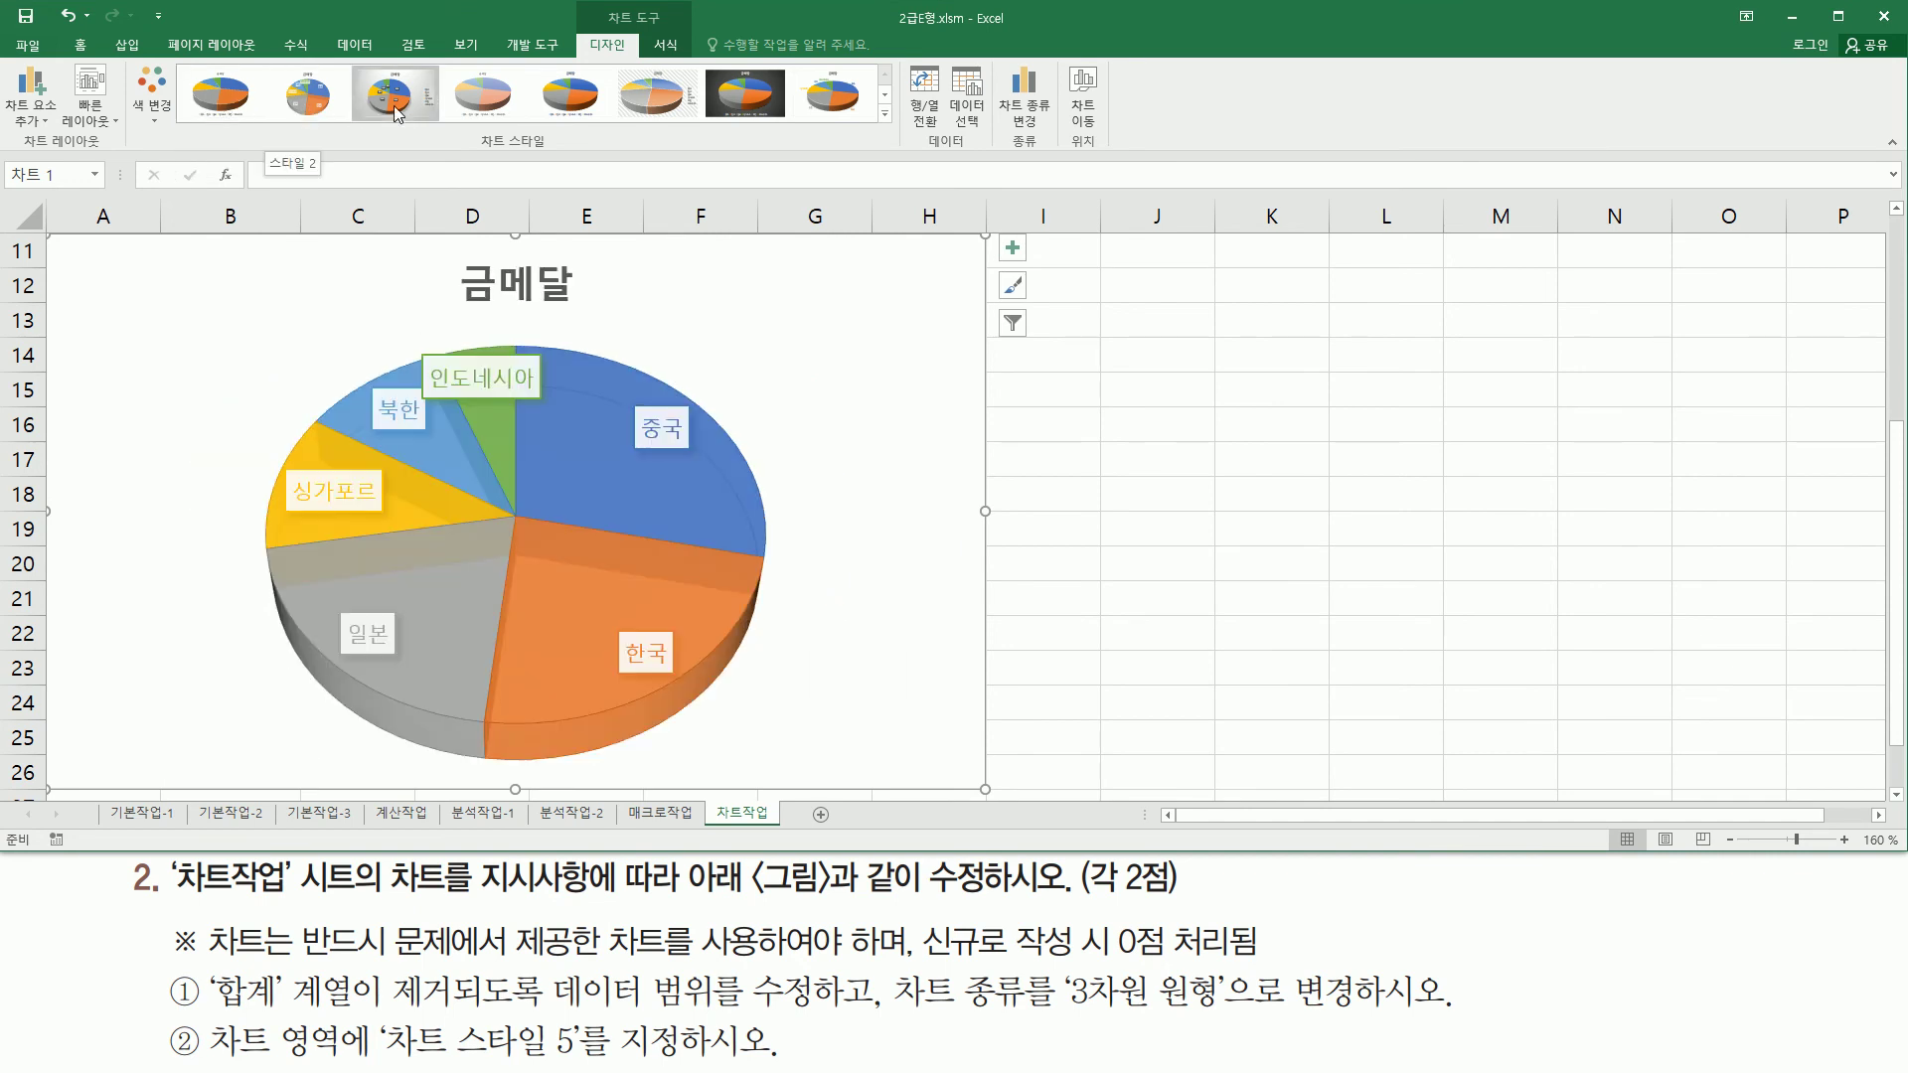
{"action": "left_click", "coordinate": [575, 107]}
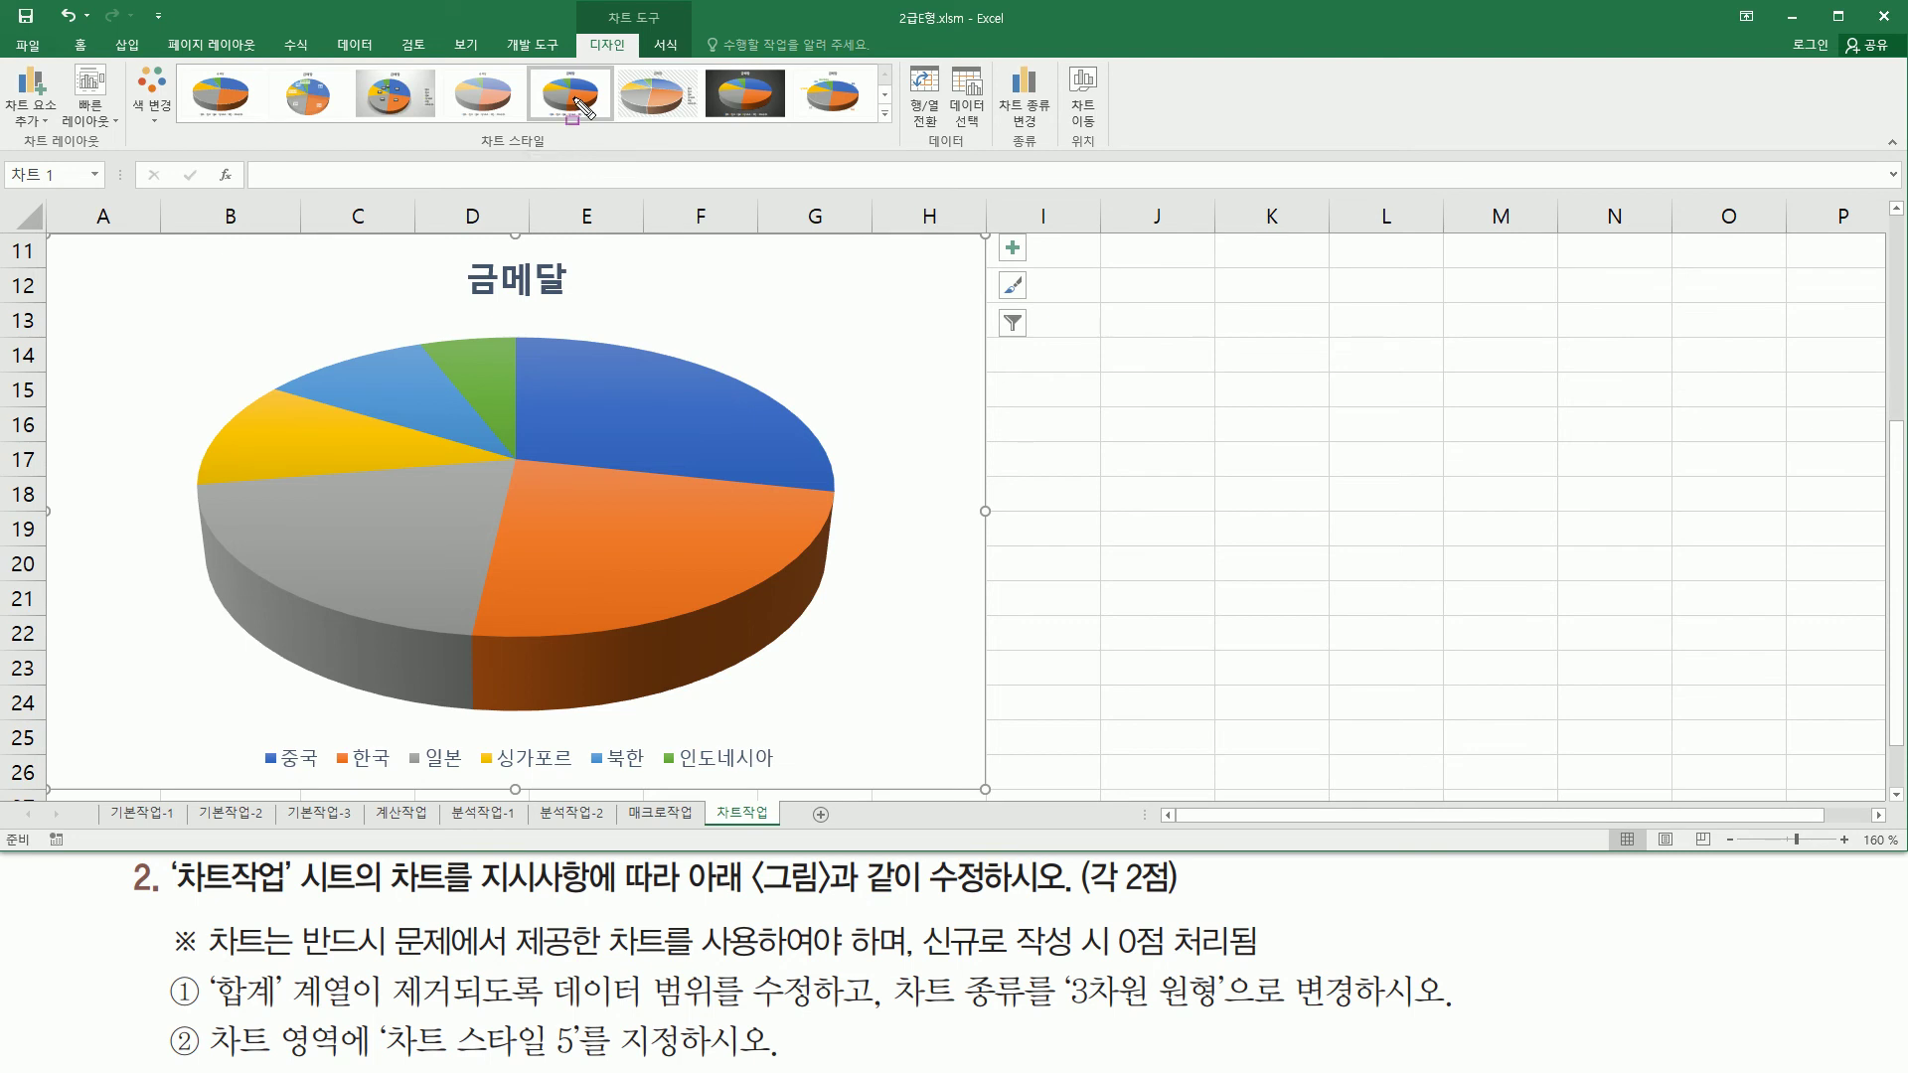
{"action": "left_click", "coordinate": [574, 104]}
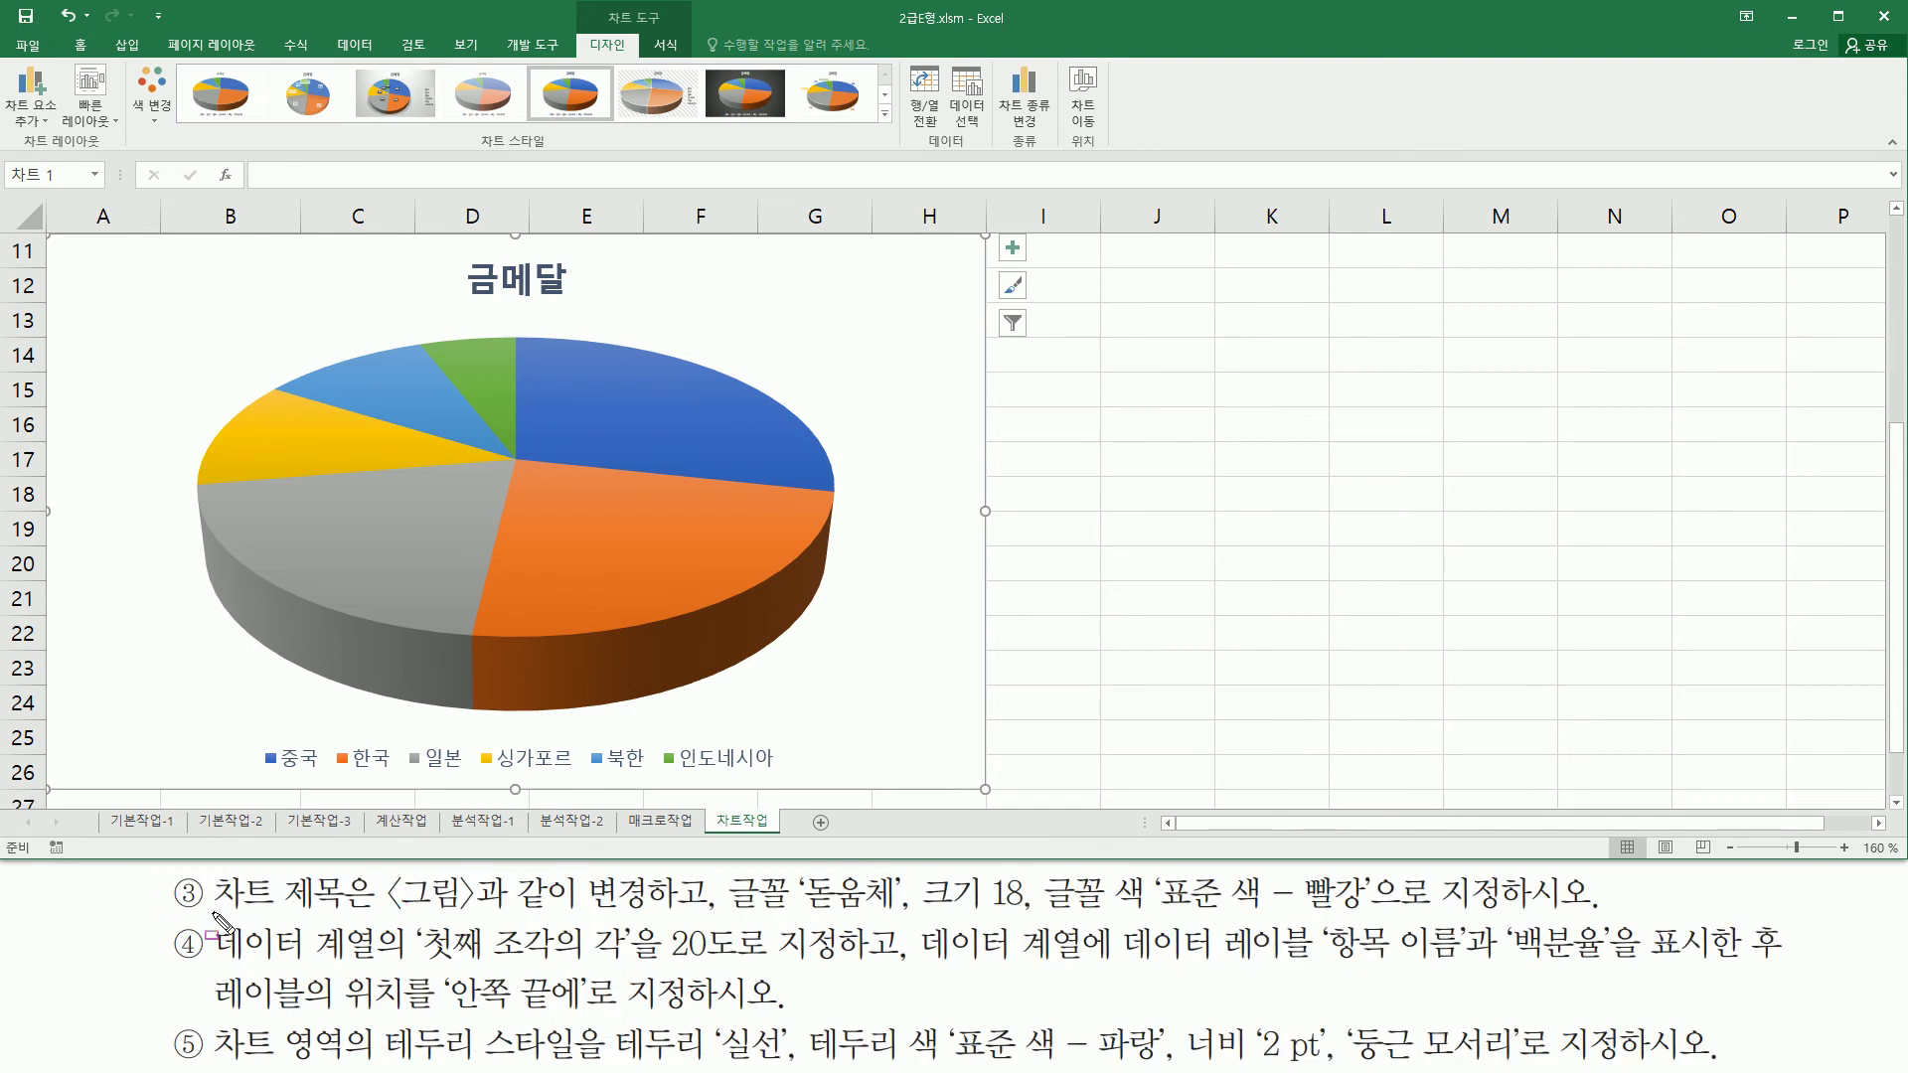
Step: Read the chart title instruction and check the required title wording in the reference picture on the presentation slide
{"action": "left_click_drag", "start_coordinate": [212, 914], "coordinate": [1587, 910]}
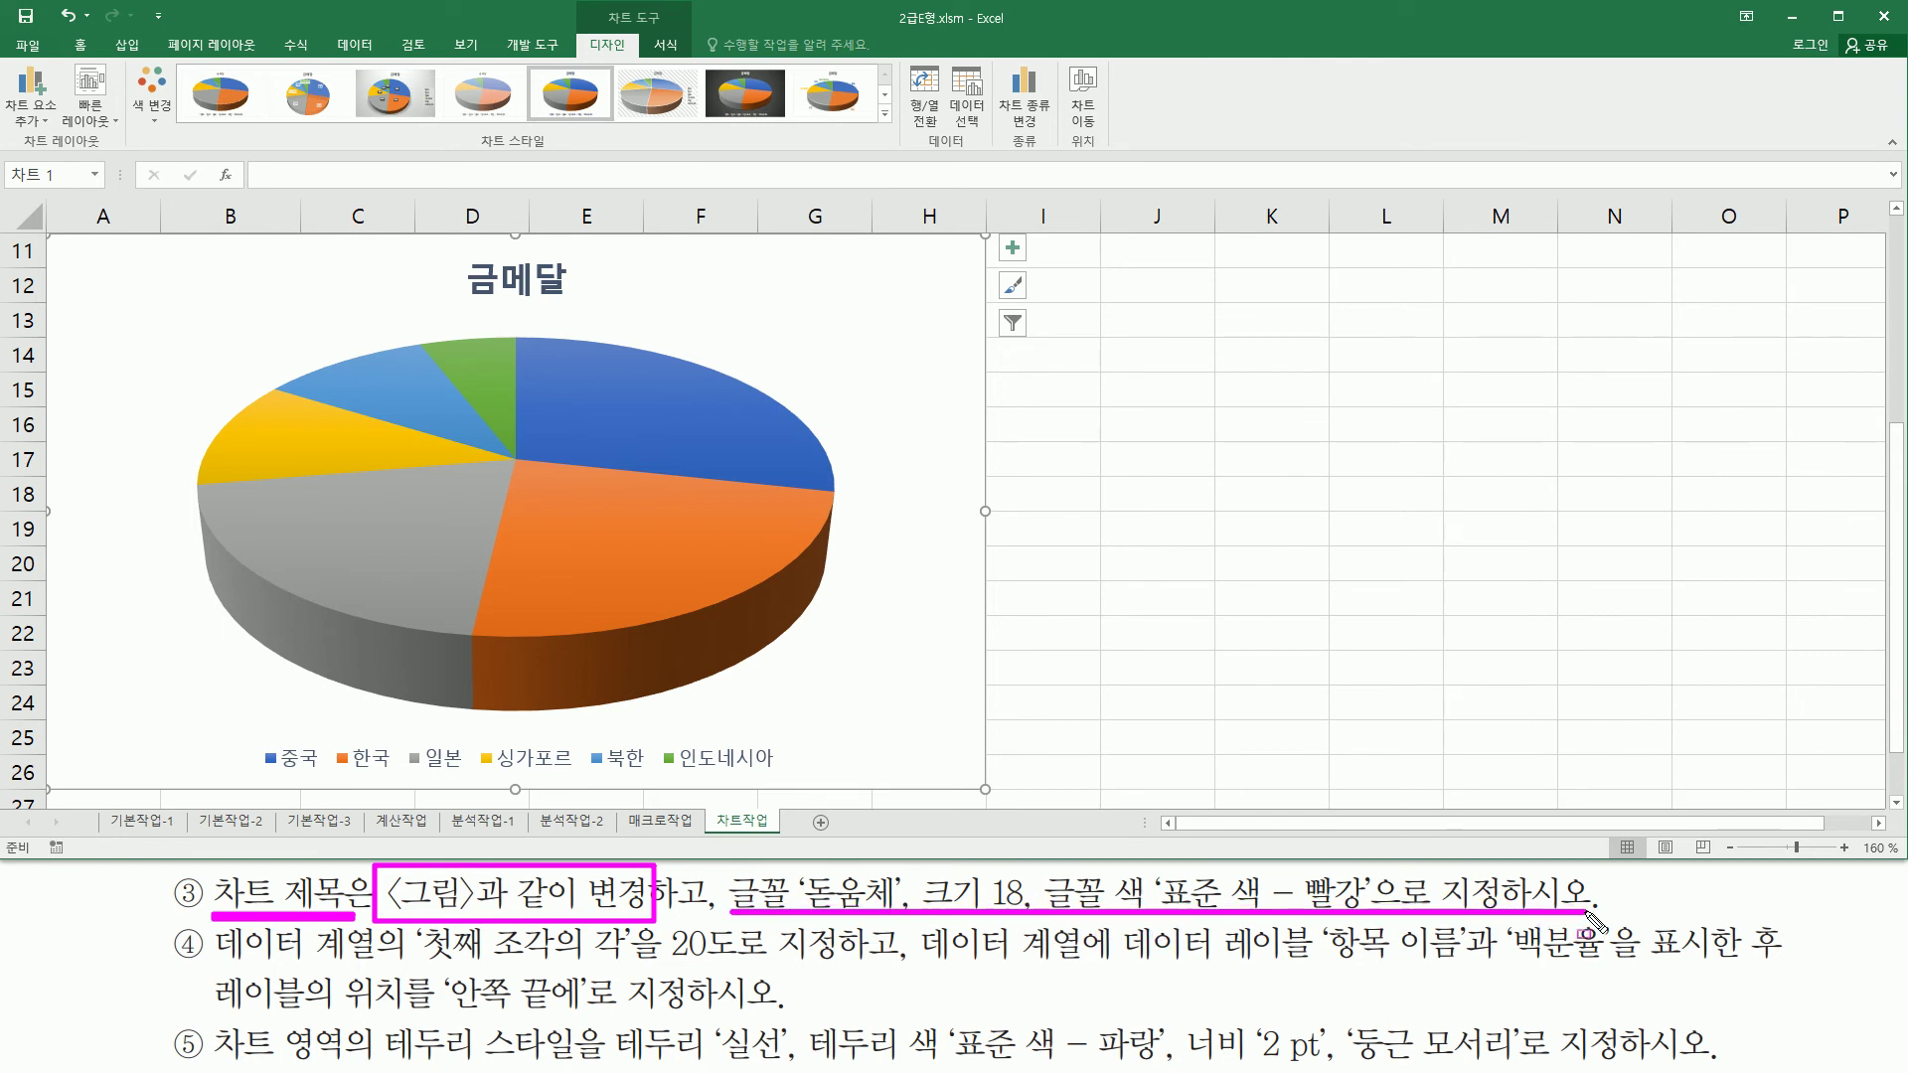
{"action": "key", "text": "Escape"}
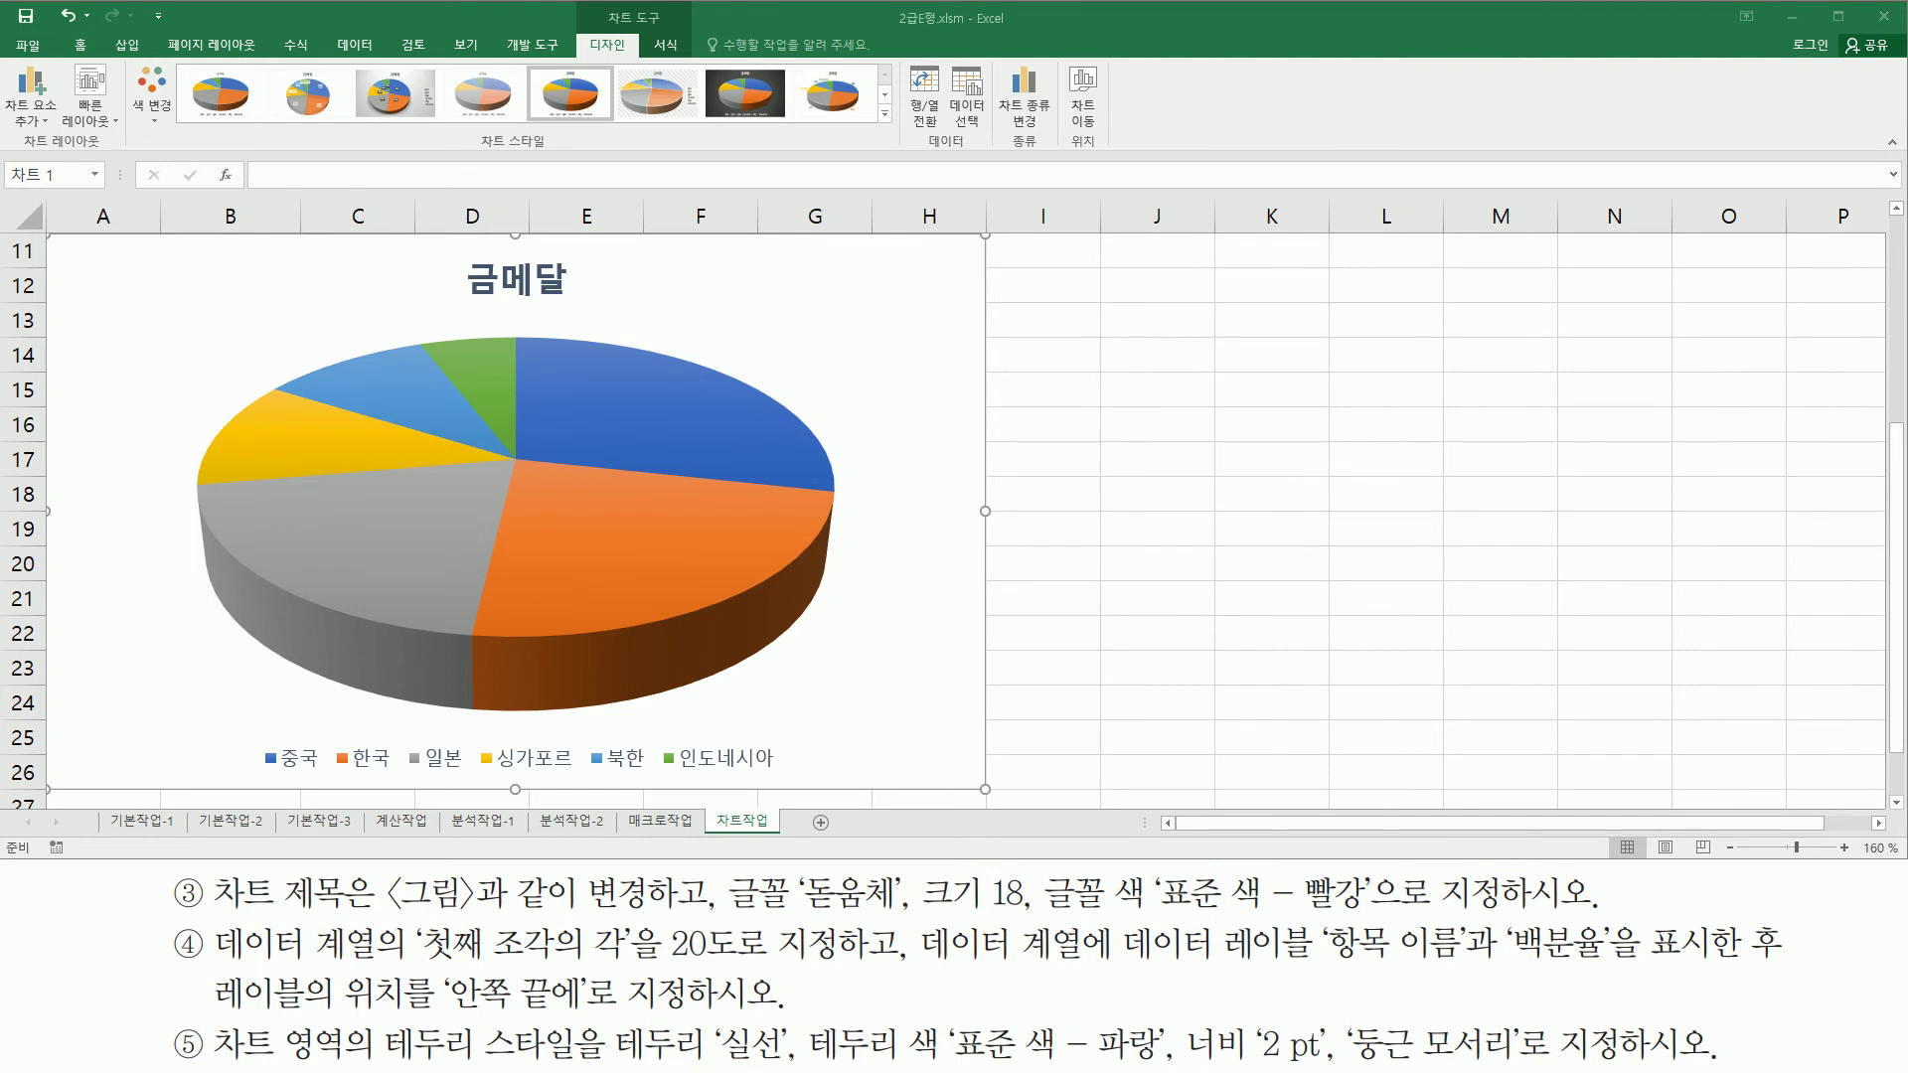
{"action": "key", "text": "alt+Tab"}
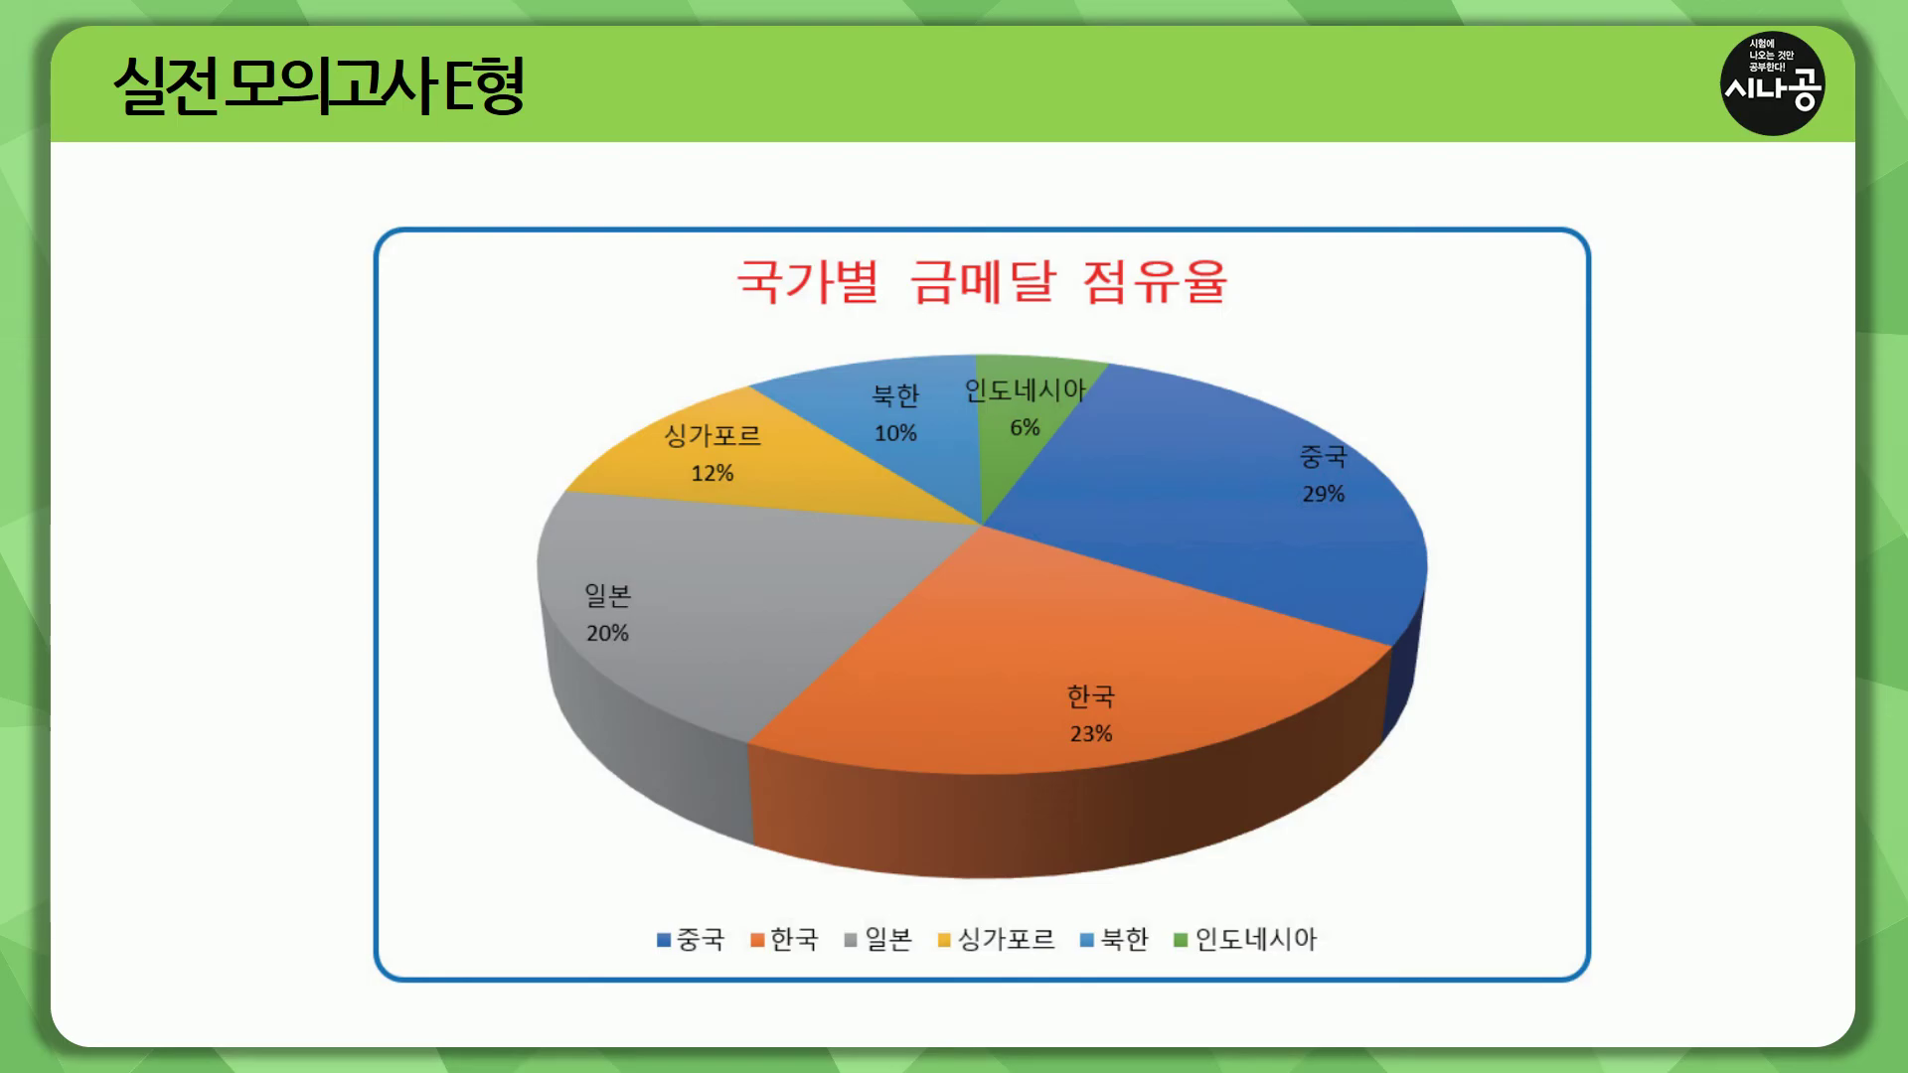
{"action": "mouse_move", "coordinate": [722, 248]}
{"action": "left_mouse_down"}
{"action": "mouse_move", "coordinate": [766, 319]}
{"action": "mouse_move", "coordinate": [1260, 328]}
{"action": "left_mouse_up"}
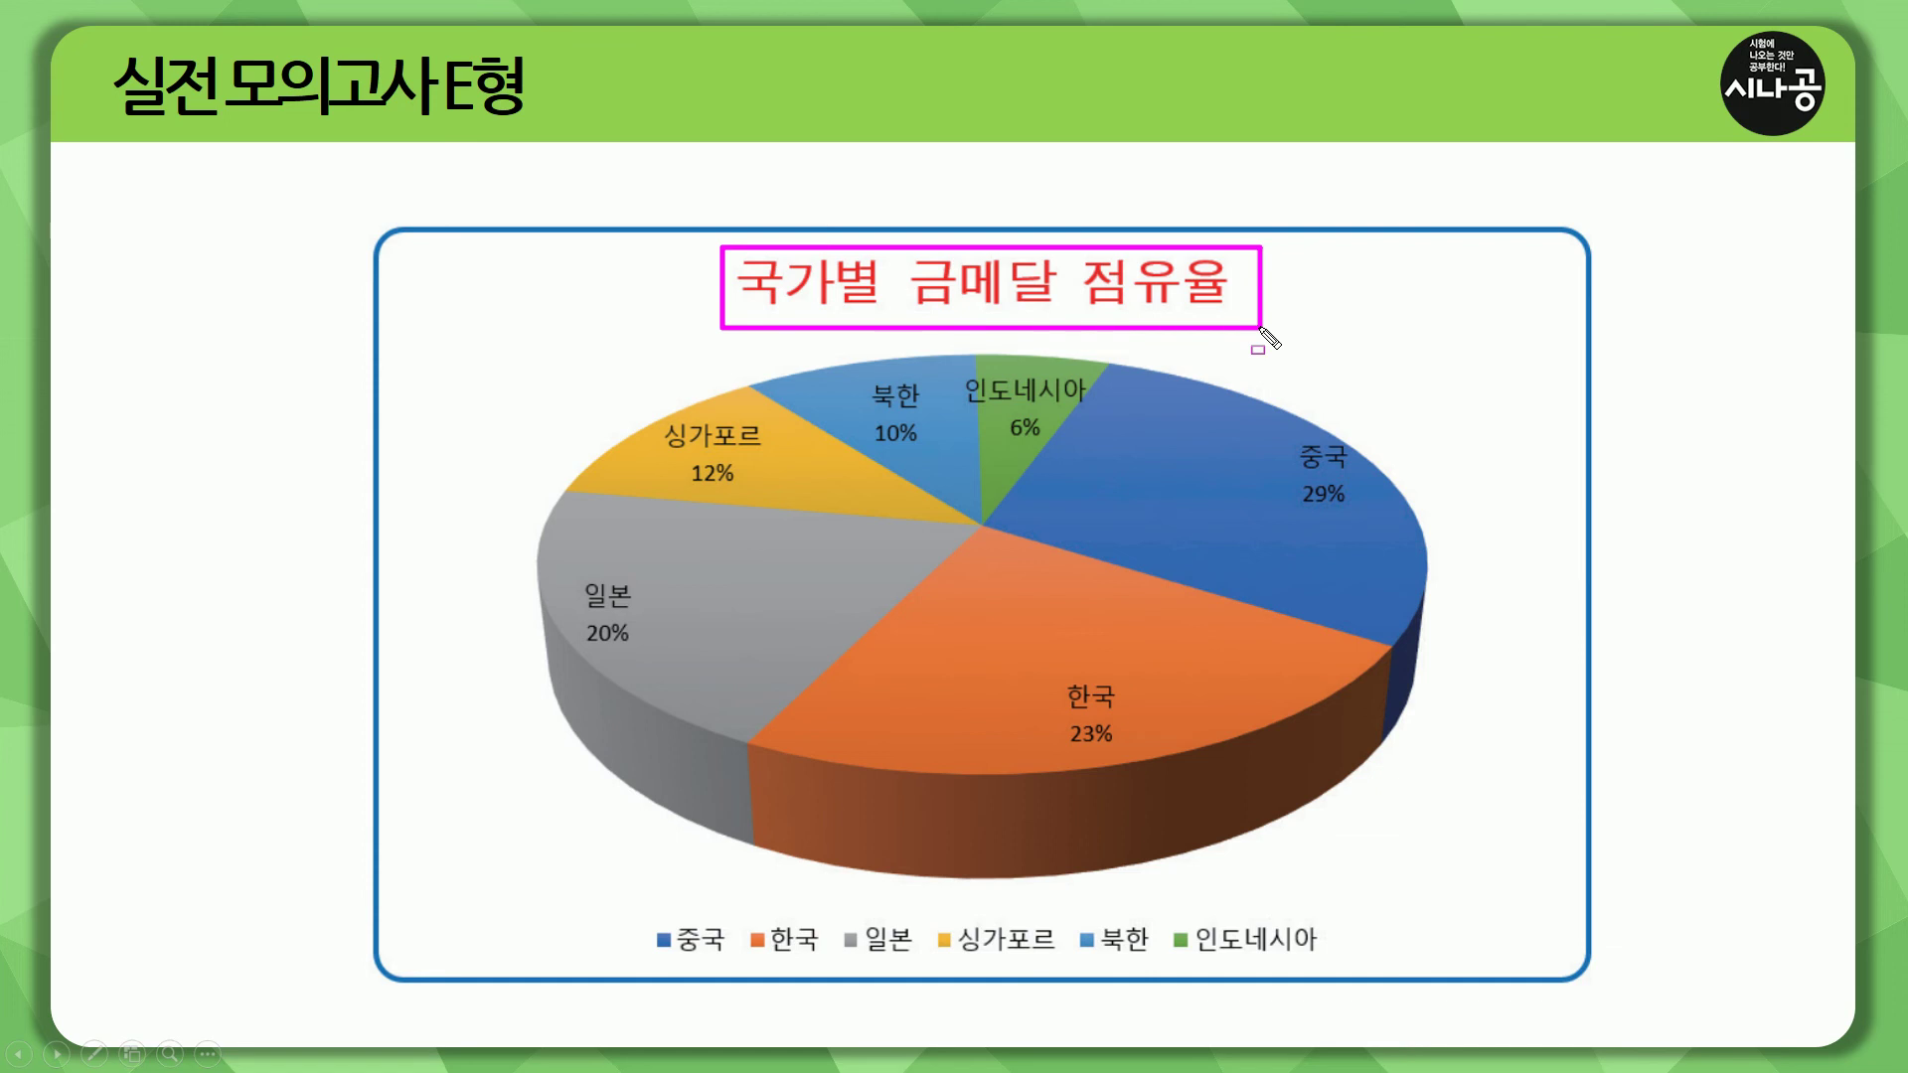
{"action": "mouse_move", "coordinate": [890, 268]}
{"action": "left_mouse_down"}
{"action": "mouse_move", "coordinate": [891, 298]}
{"action": "mouse_move", "coordinate": [900, 270]}
{"action": "left_mouse_up"}
{"action": "mouse_move", "coordinate": [1065, 299]}
{"action": "left_mouse_down"}
{"action": "mouse_move", "coordinate": [1066, 271]}
{"action": "mouse_move", "coordinate": [1076, 298]}
{"action": "left_mouse_up"}
{"action": "key", "text": "Escape"}
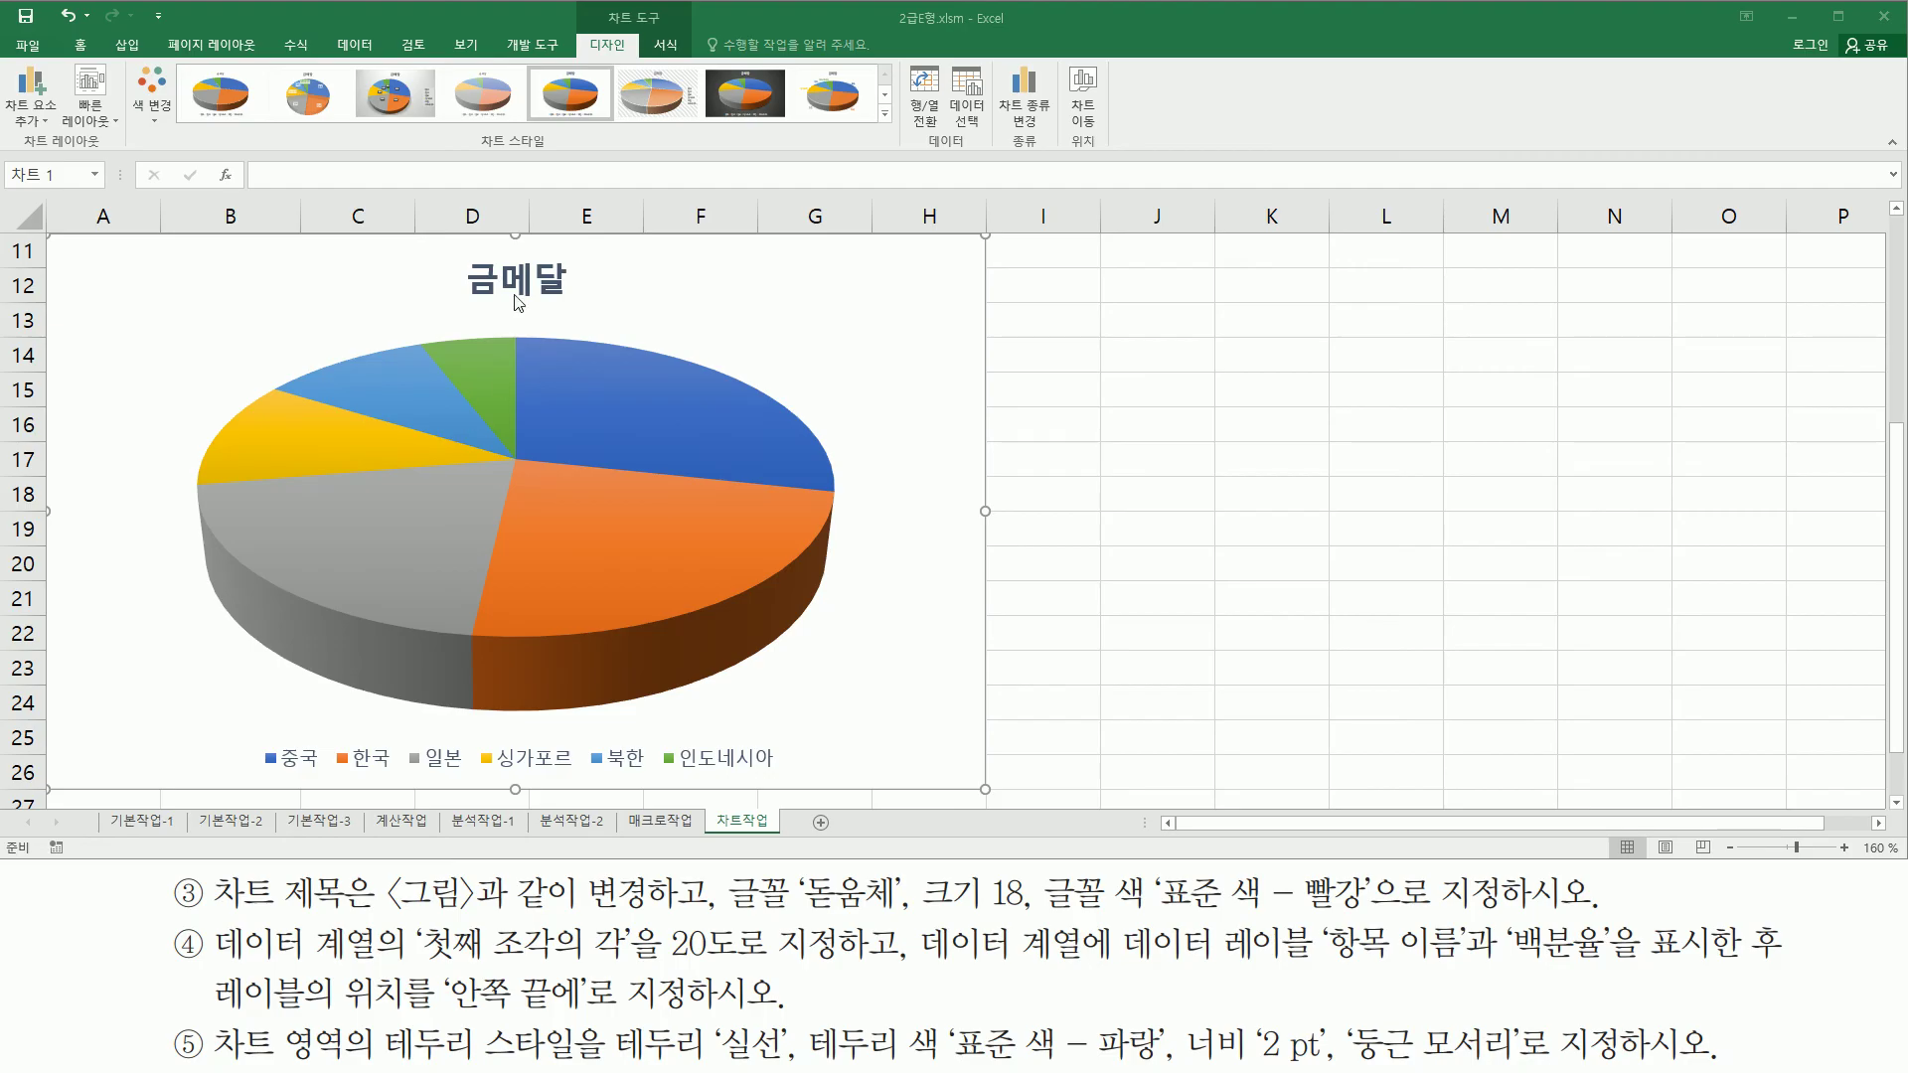
Step: Replace the pie chart's title text with 국가별 금메달 점유율
{"action": "left_click", "coordinate": [501, 280]}
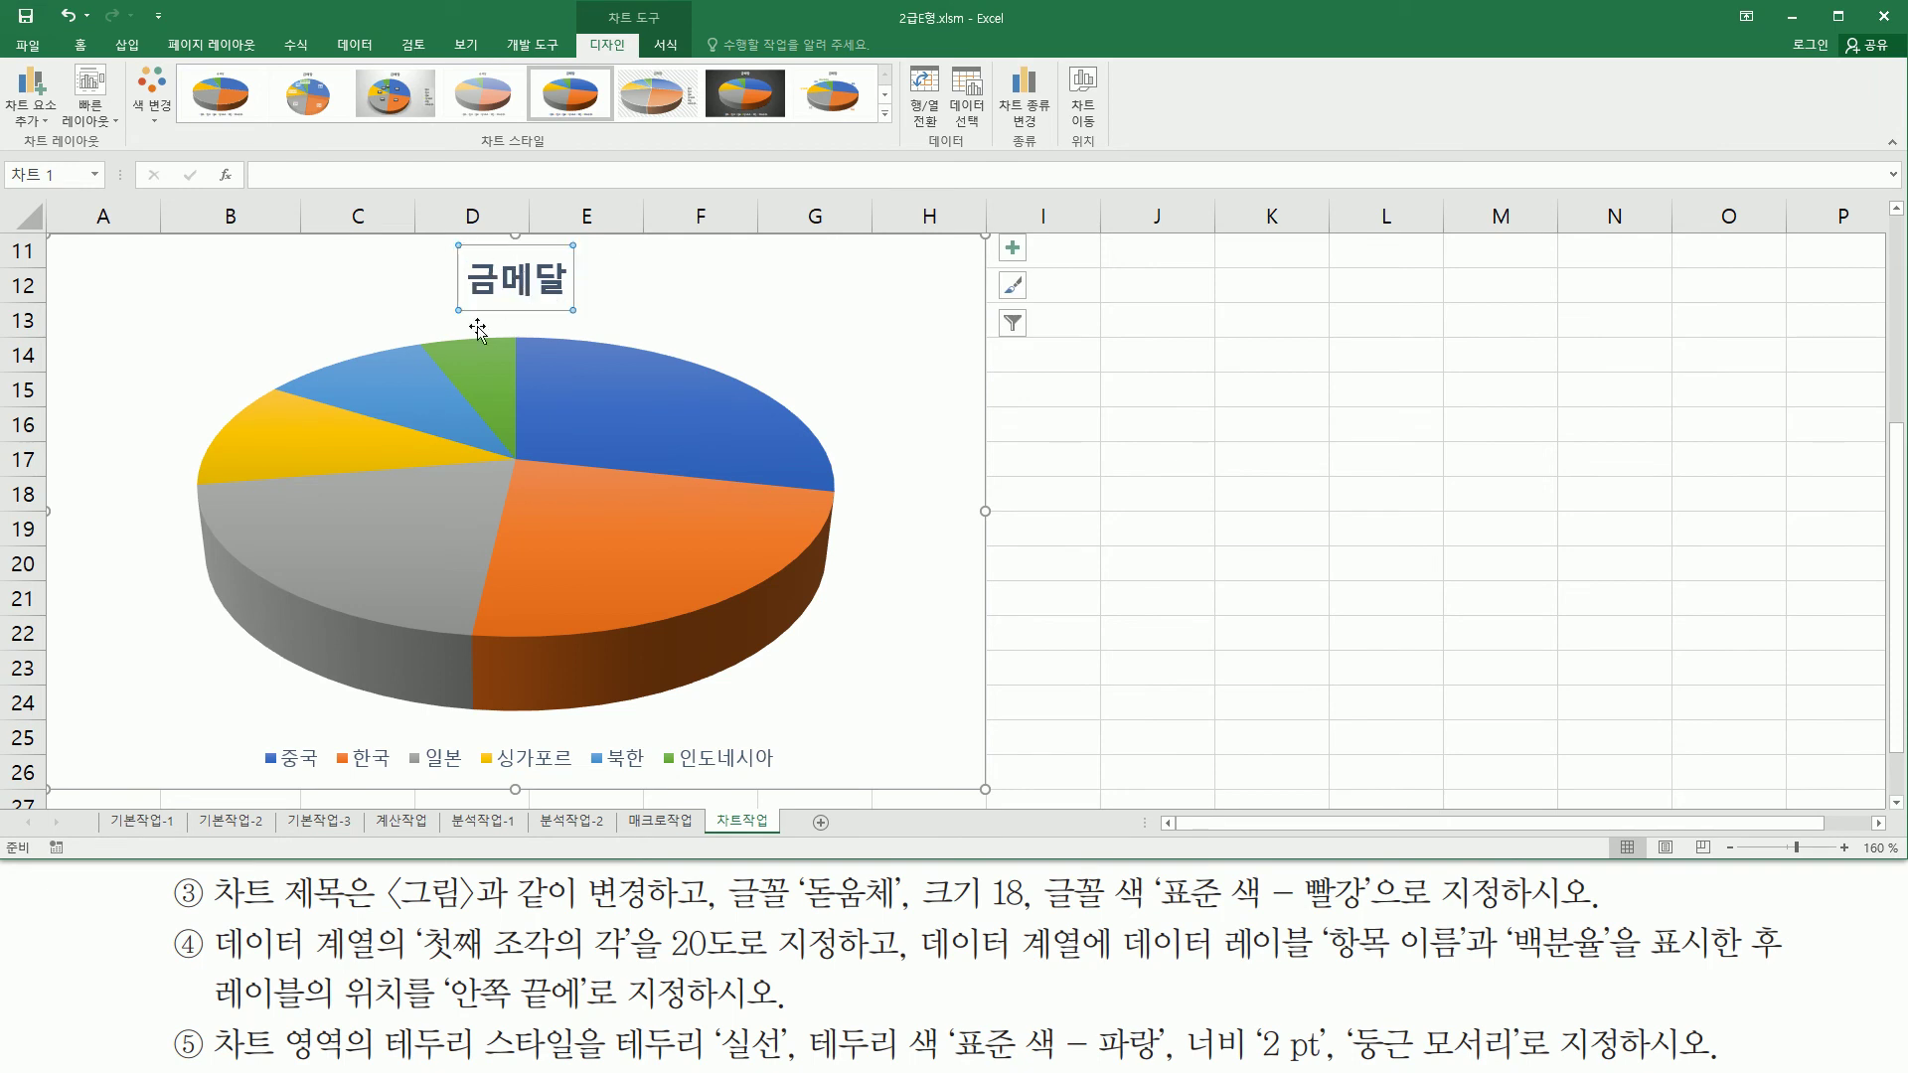
{"action": "left_click_drag", "start_coordinate": [254, 158], "coordinate": [402, 194]}
{"action": "left_click", "coordinate": [372, 176]}
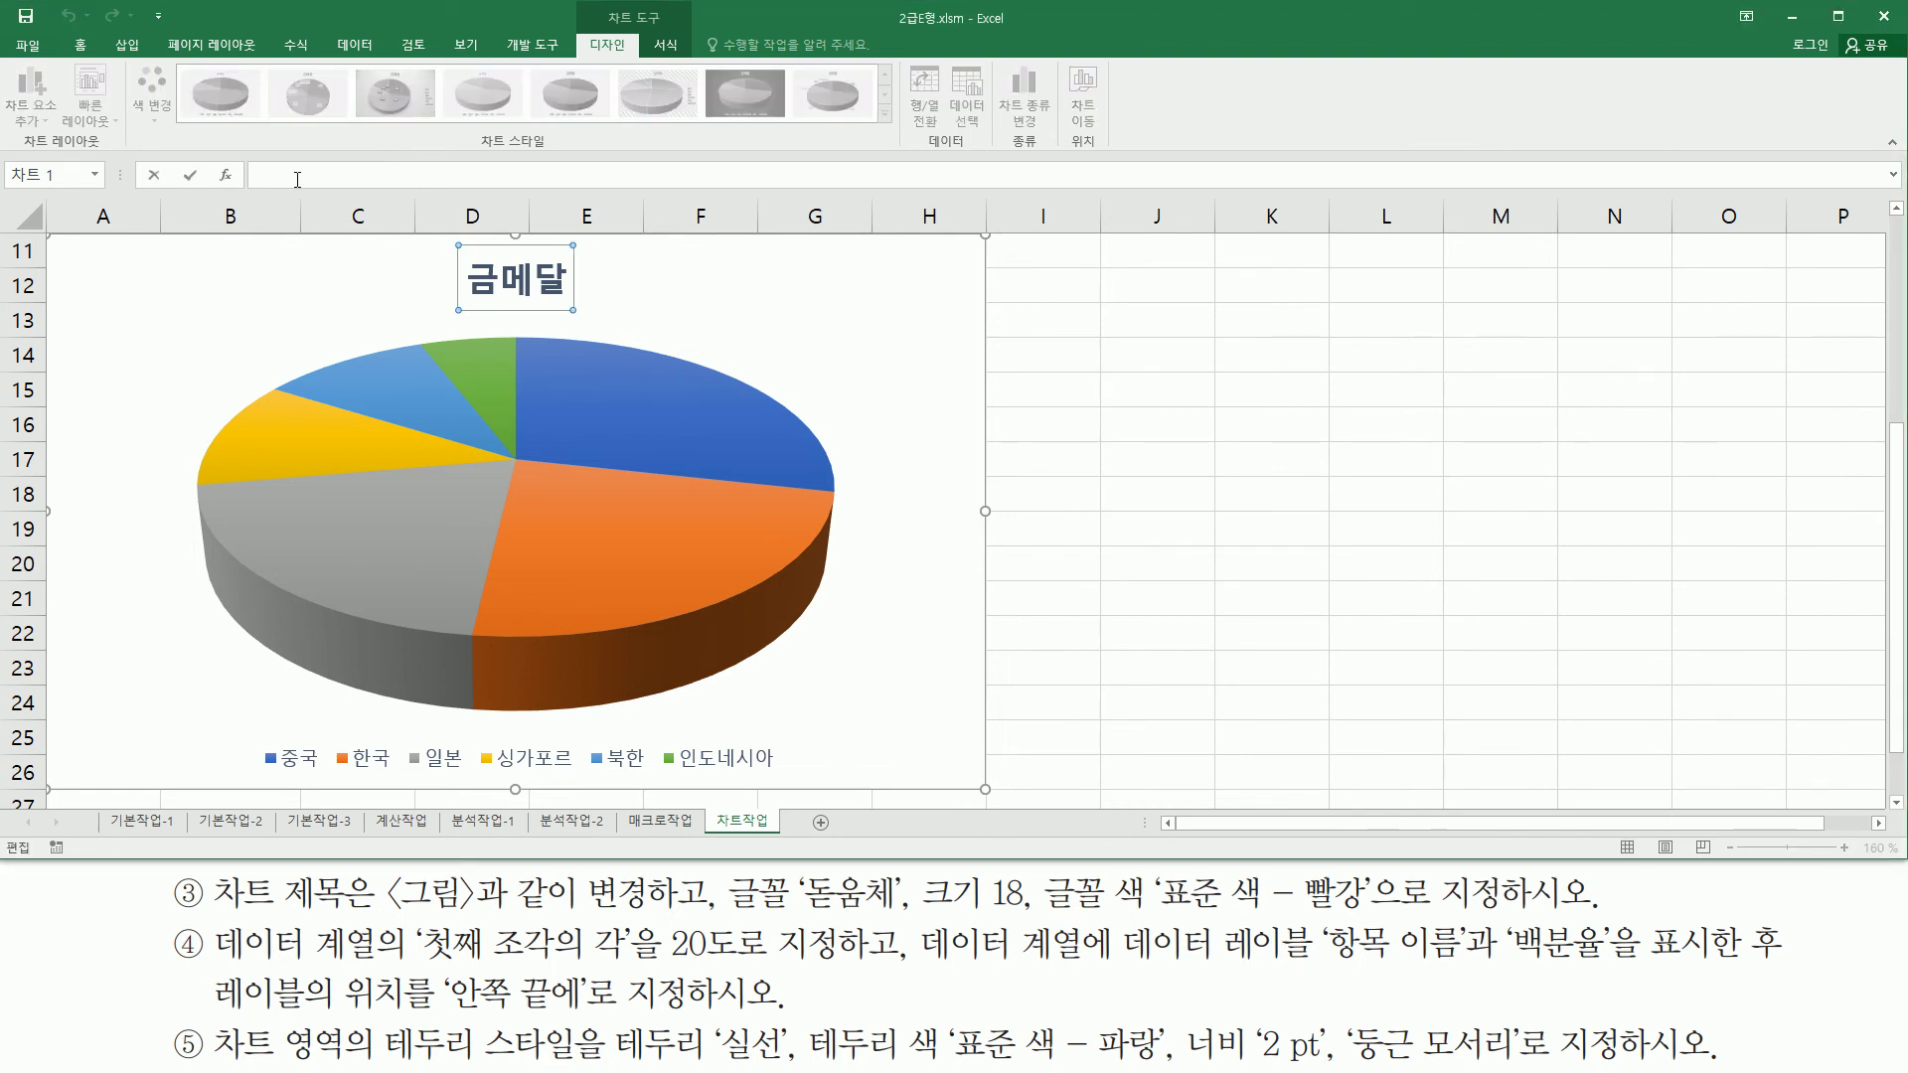
{"action": "type", "text": "ㄱ"}
{"action": "type", "text": "가"}
{"action": "type", "text": "별 금메"}
{"action": "type", "text": "달 점유"}
{"action": "type", "text": "율"}
{"action": "key", "text": "Return"}
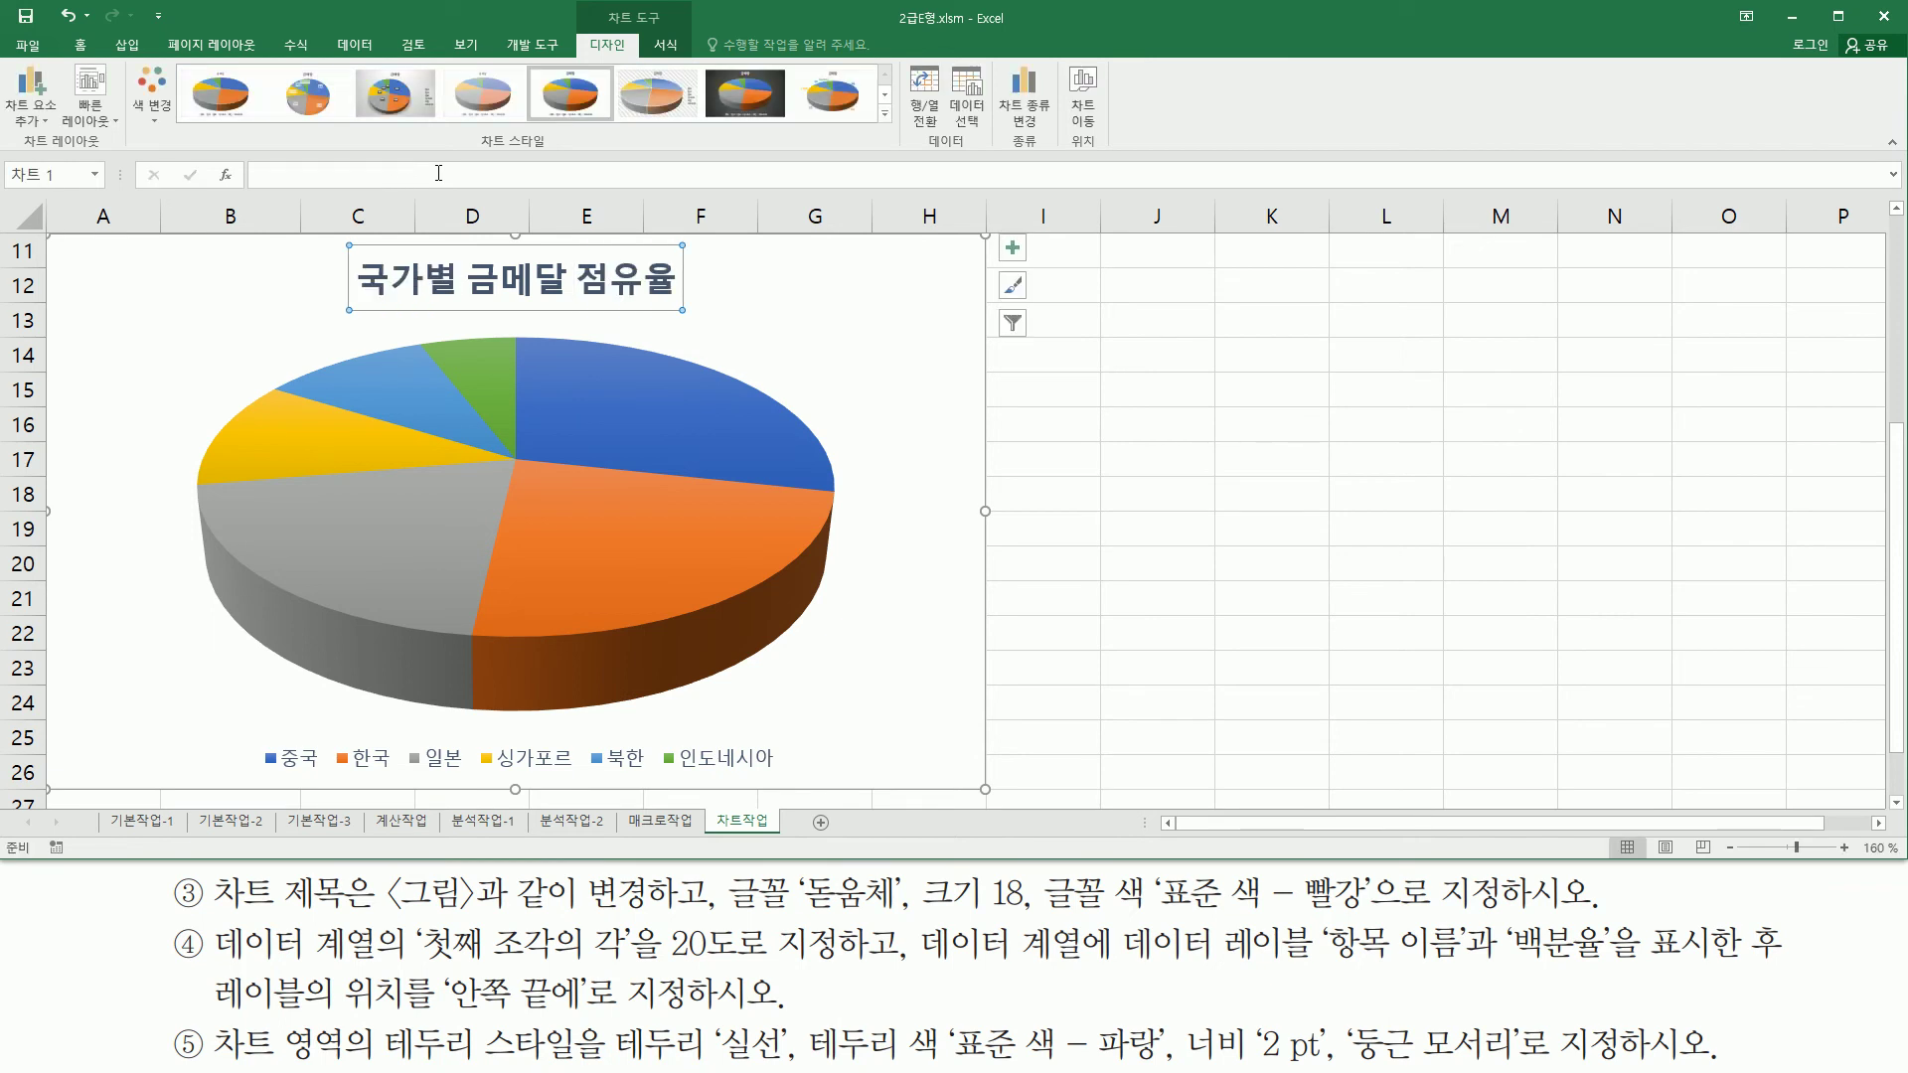
{"action": "mouse_move", "coordinate": [345, 238]}
{"action": "left_mouse_down"}
{"action": "mouse_move", "coordinate": [392, 333]}
{"action": "mouse_move", "coordinate": [695, 328]}
{"action": "left_mouse_up"}
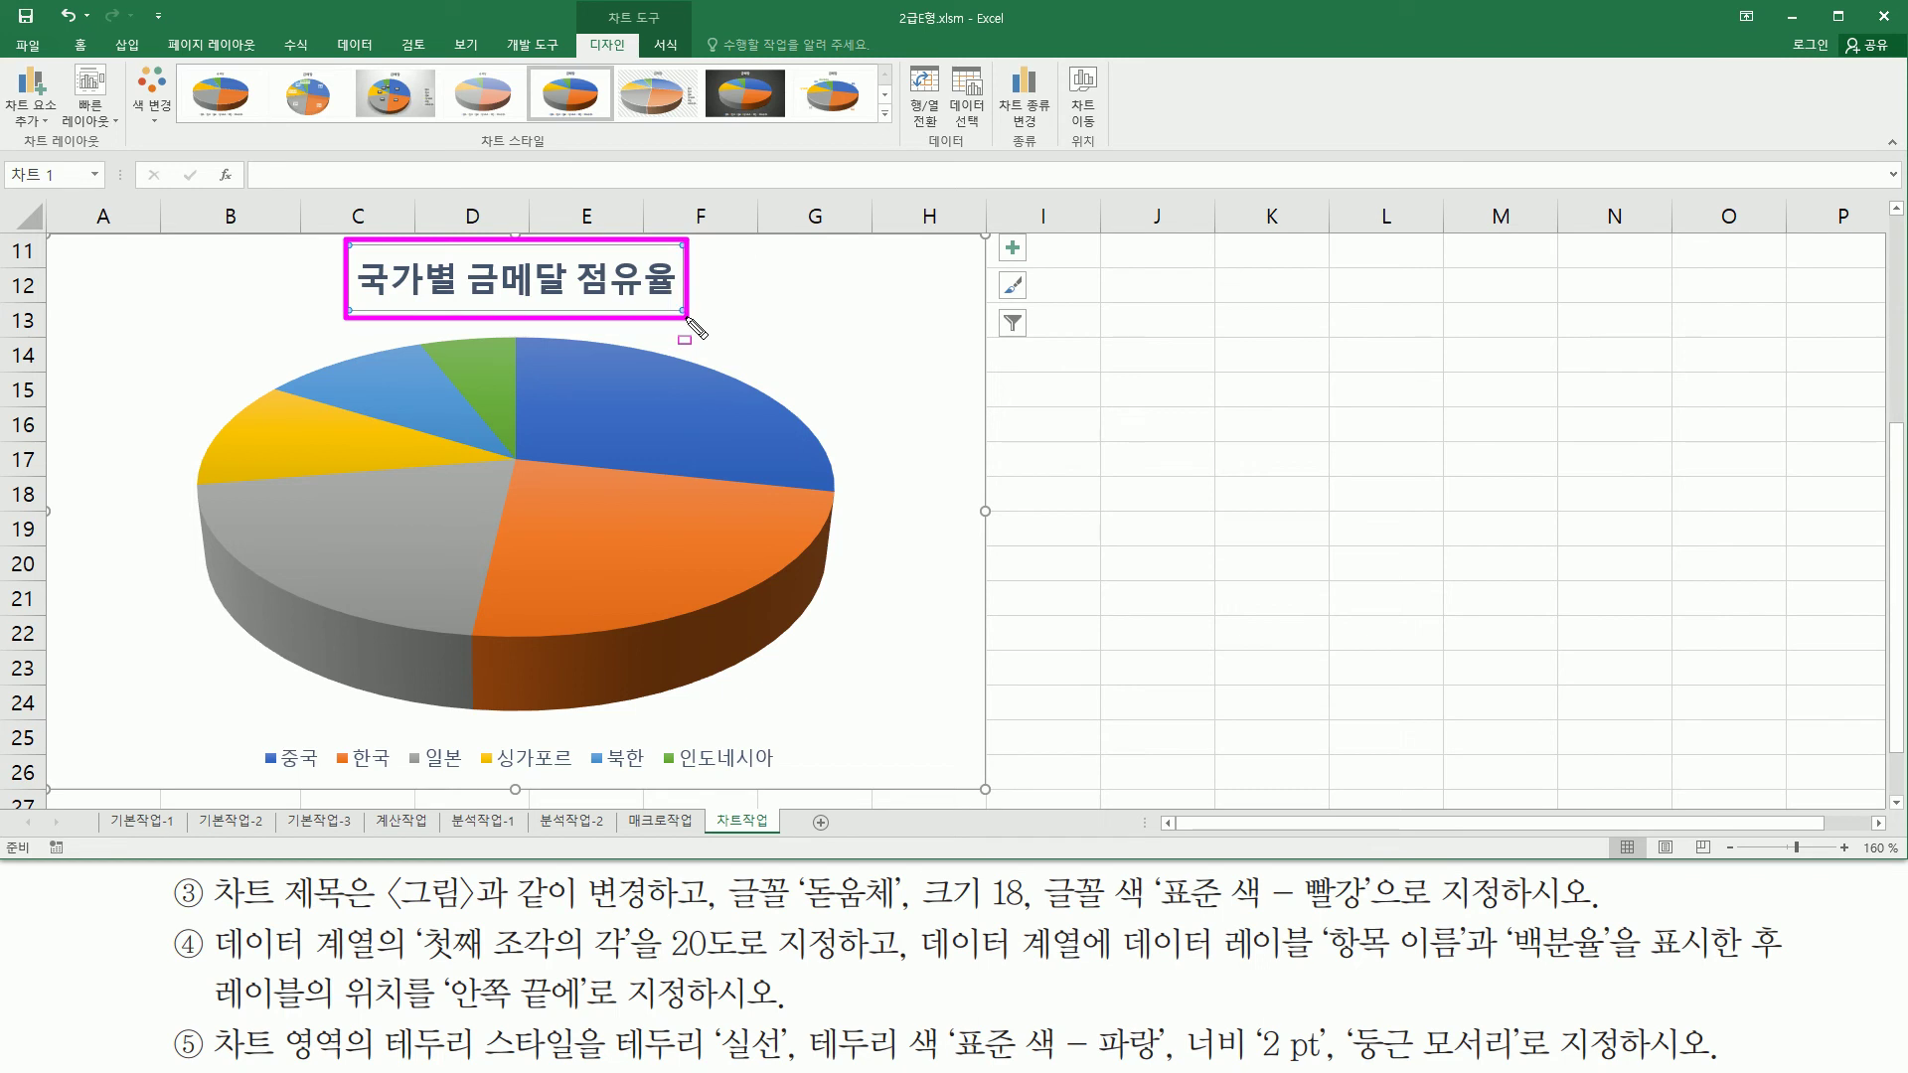
{"action": "left_click_drag", "start_coordinate": [695, 327], "coordinate": [693, 326]}
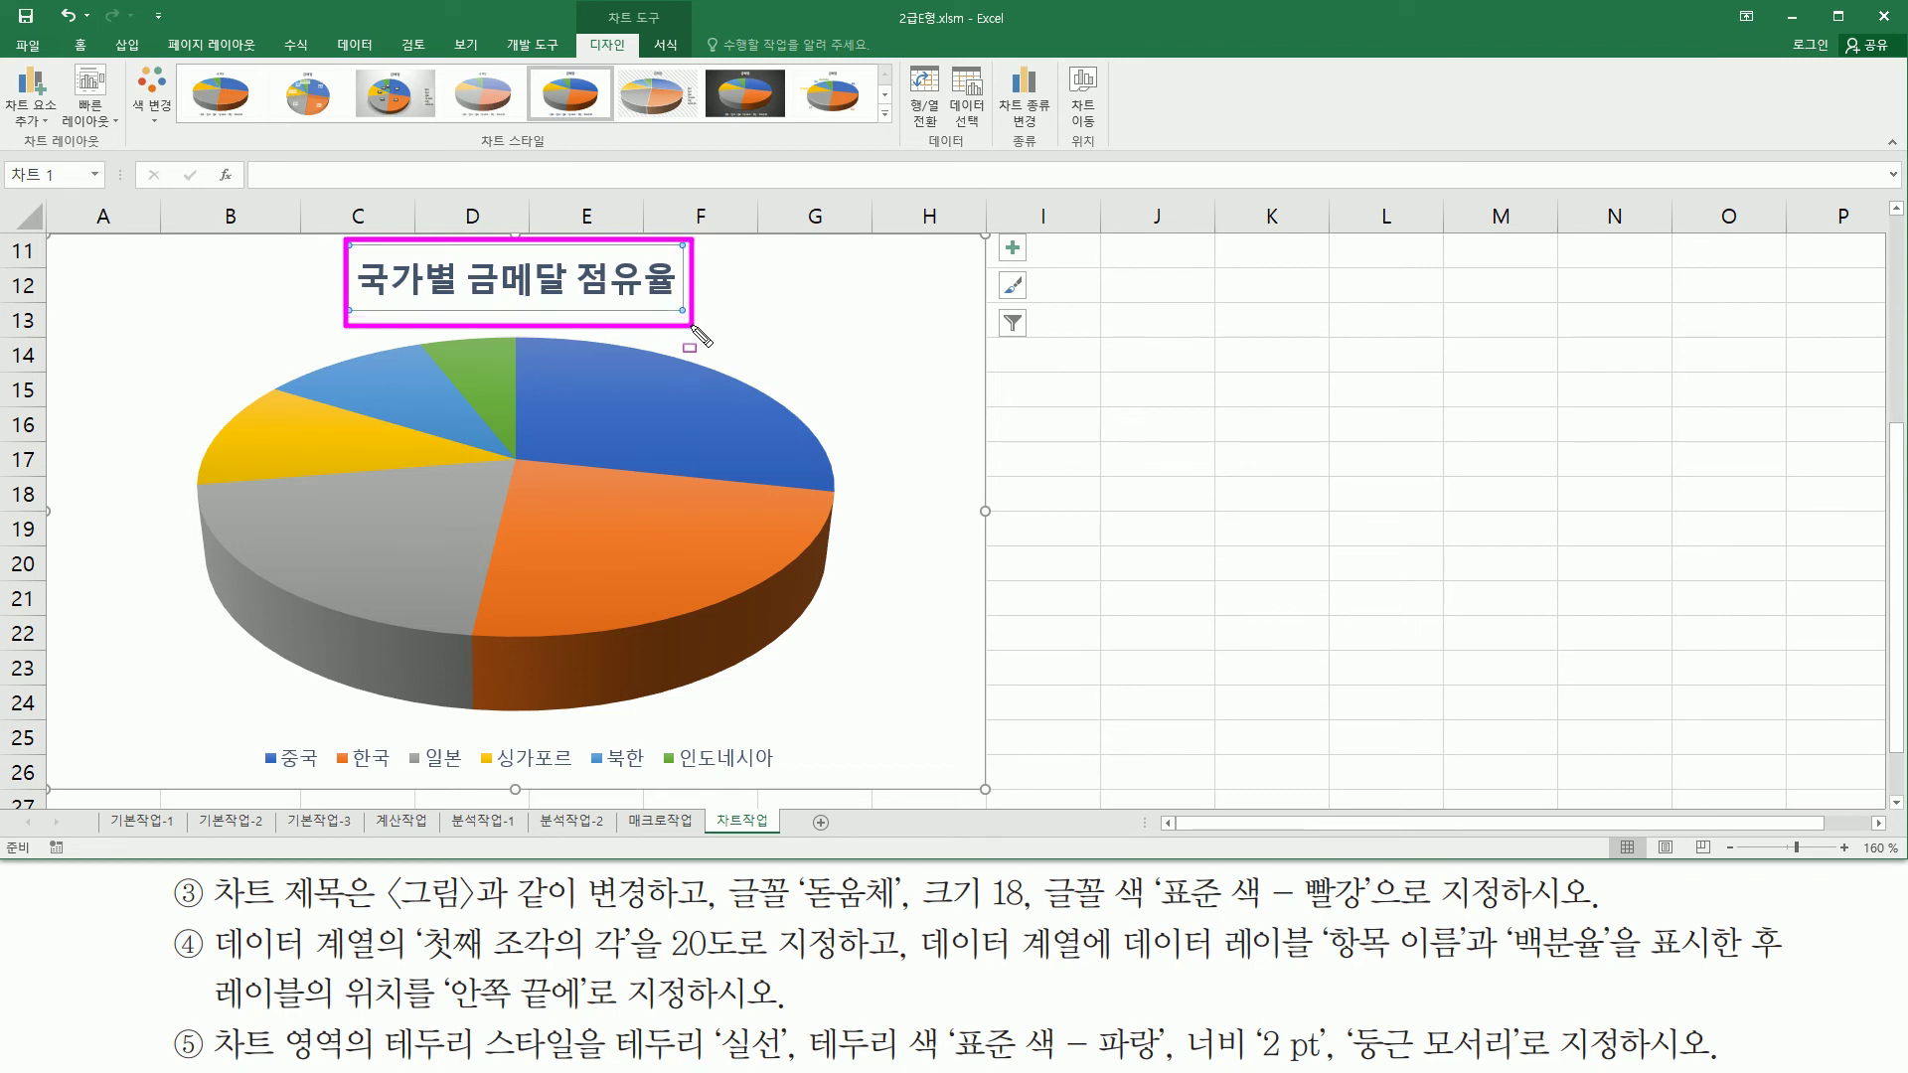
Step: Set the chart title's font to 돋움체
{"action": "left_click_drag", "start_coordinate": [724, 921], "coordinate": [1424, 921]}
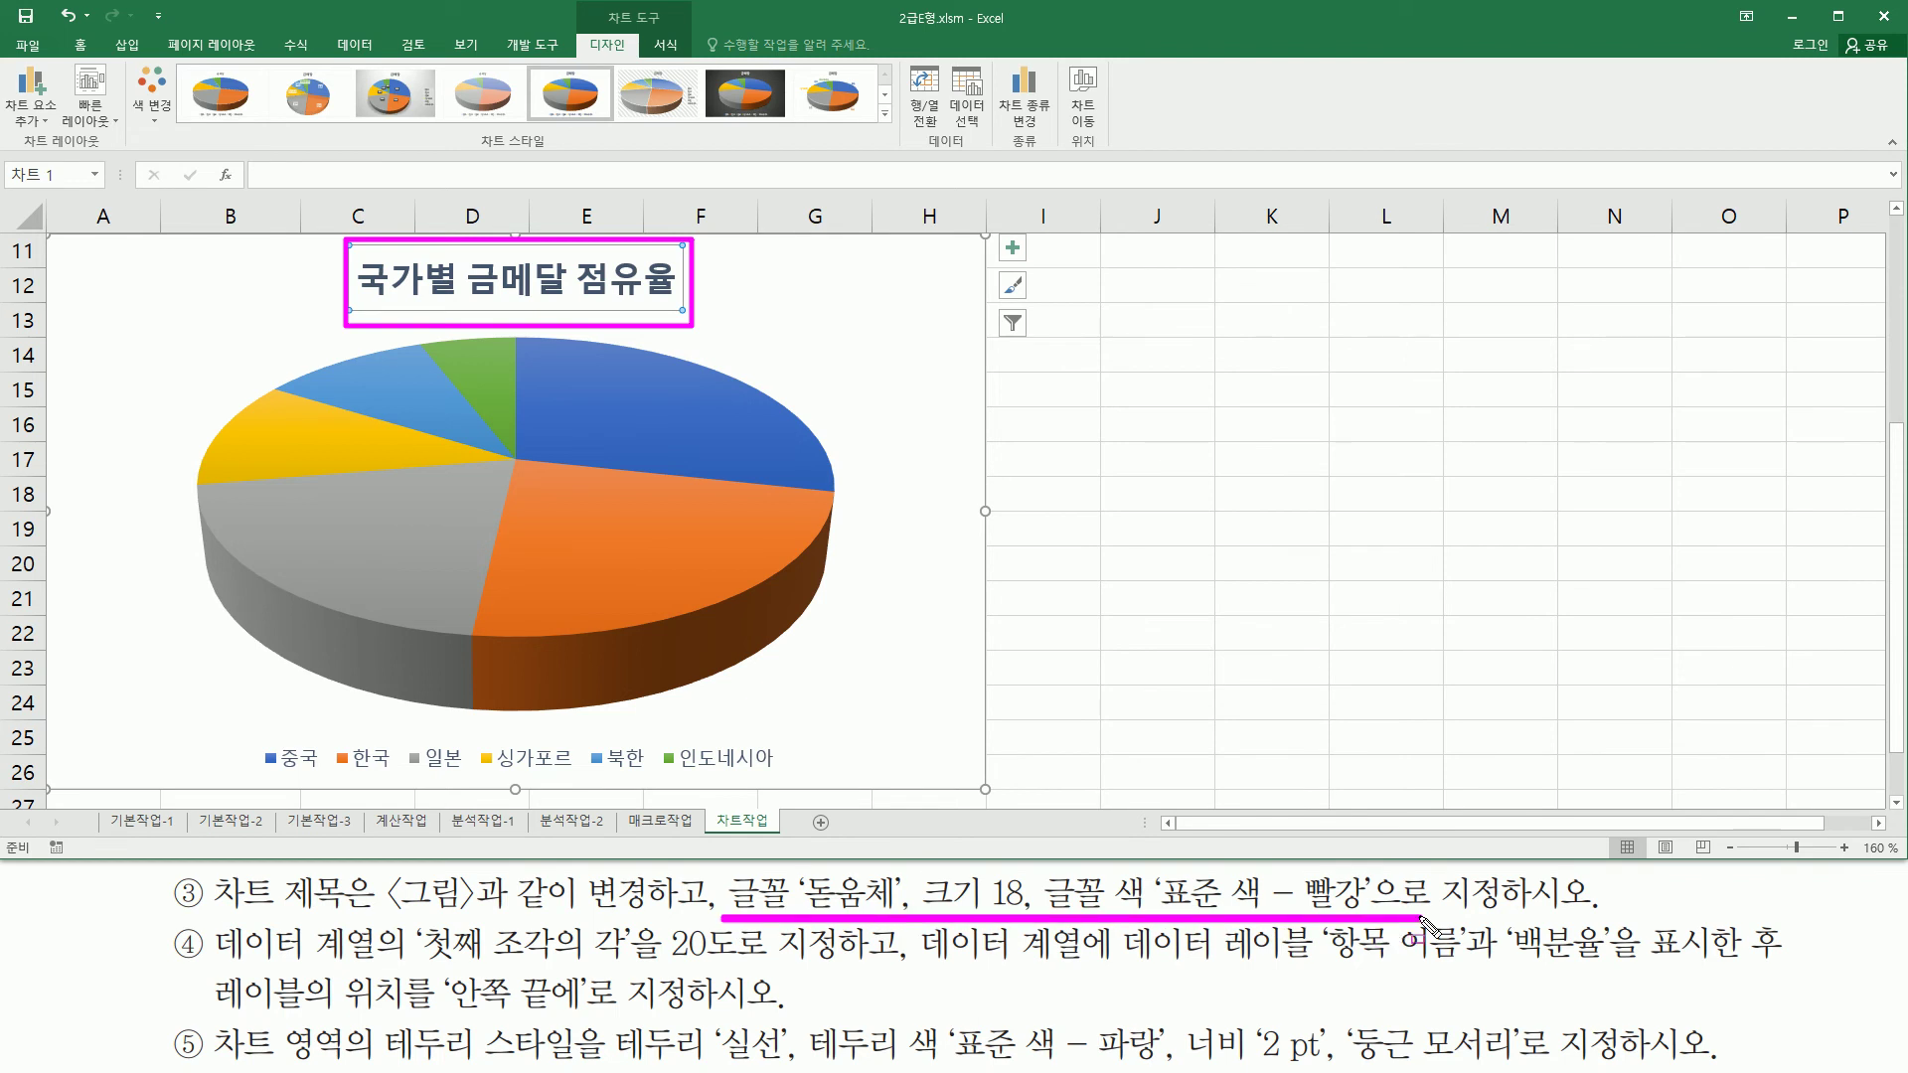
{"action": "key", "text": "Escape"}
{"action": "left_click", "coordinate": [438, 299]}
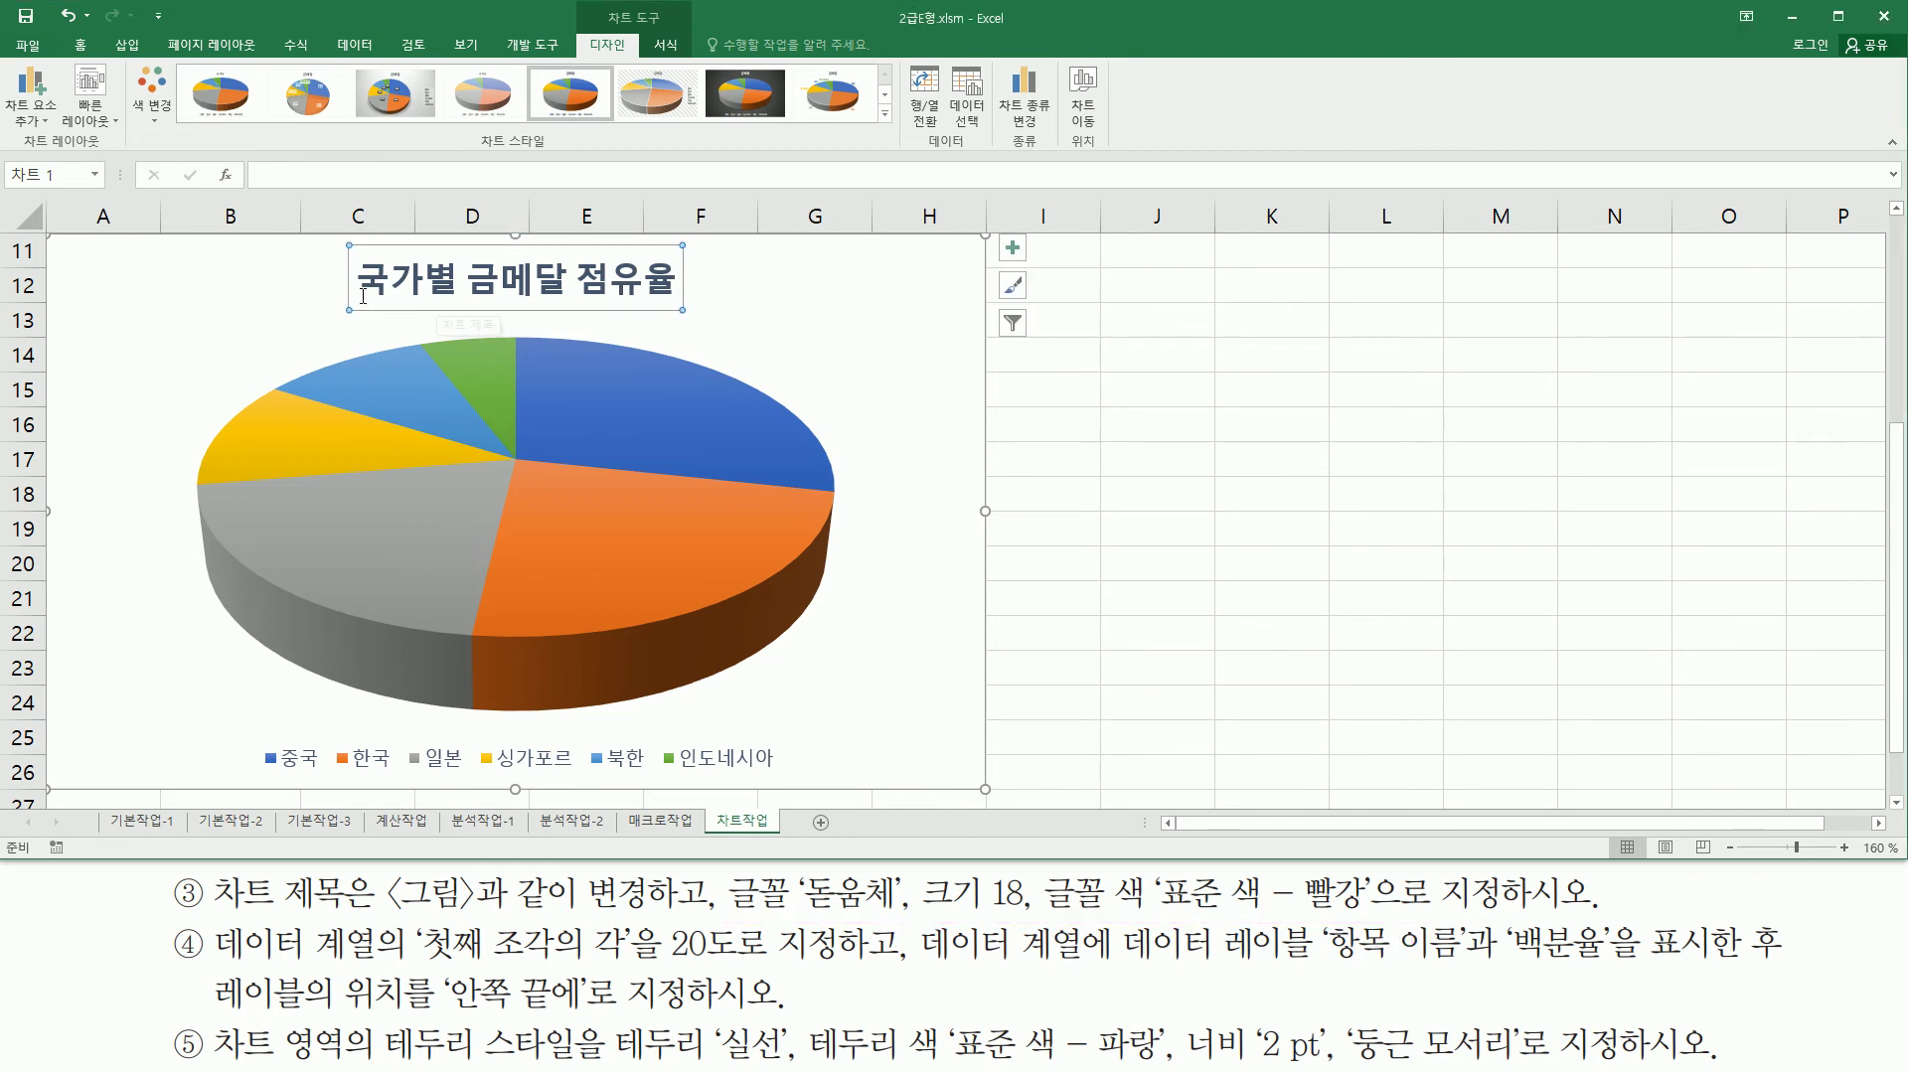
{"action": "left_click_drag", "start_coordinate": [328, 228], "coordinate": [716, 338]}
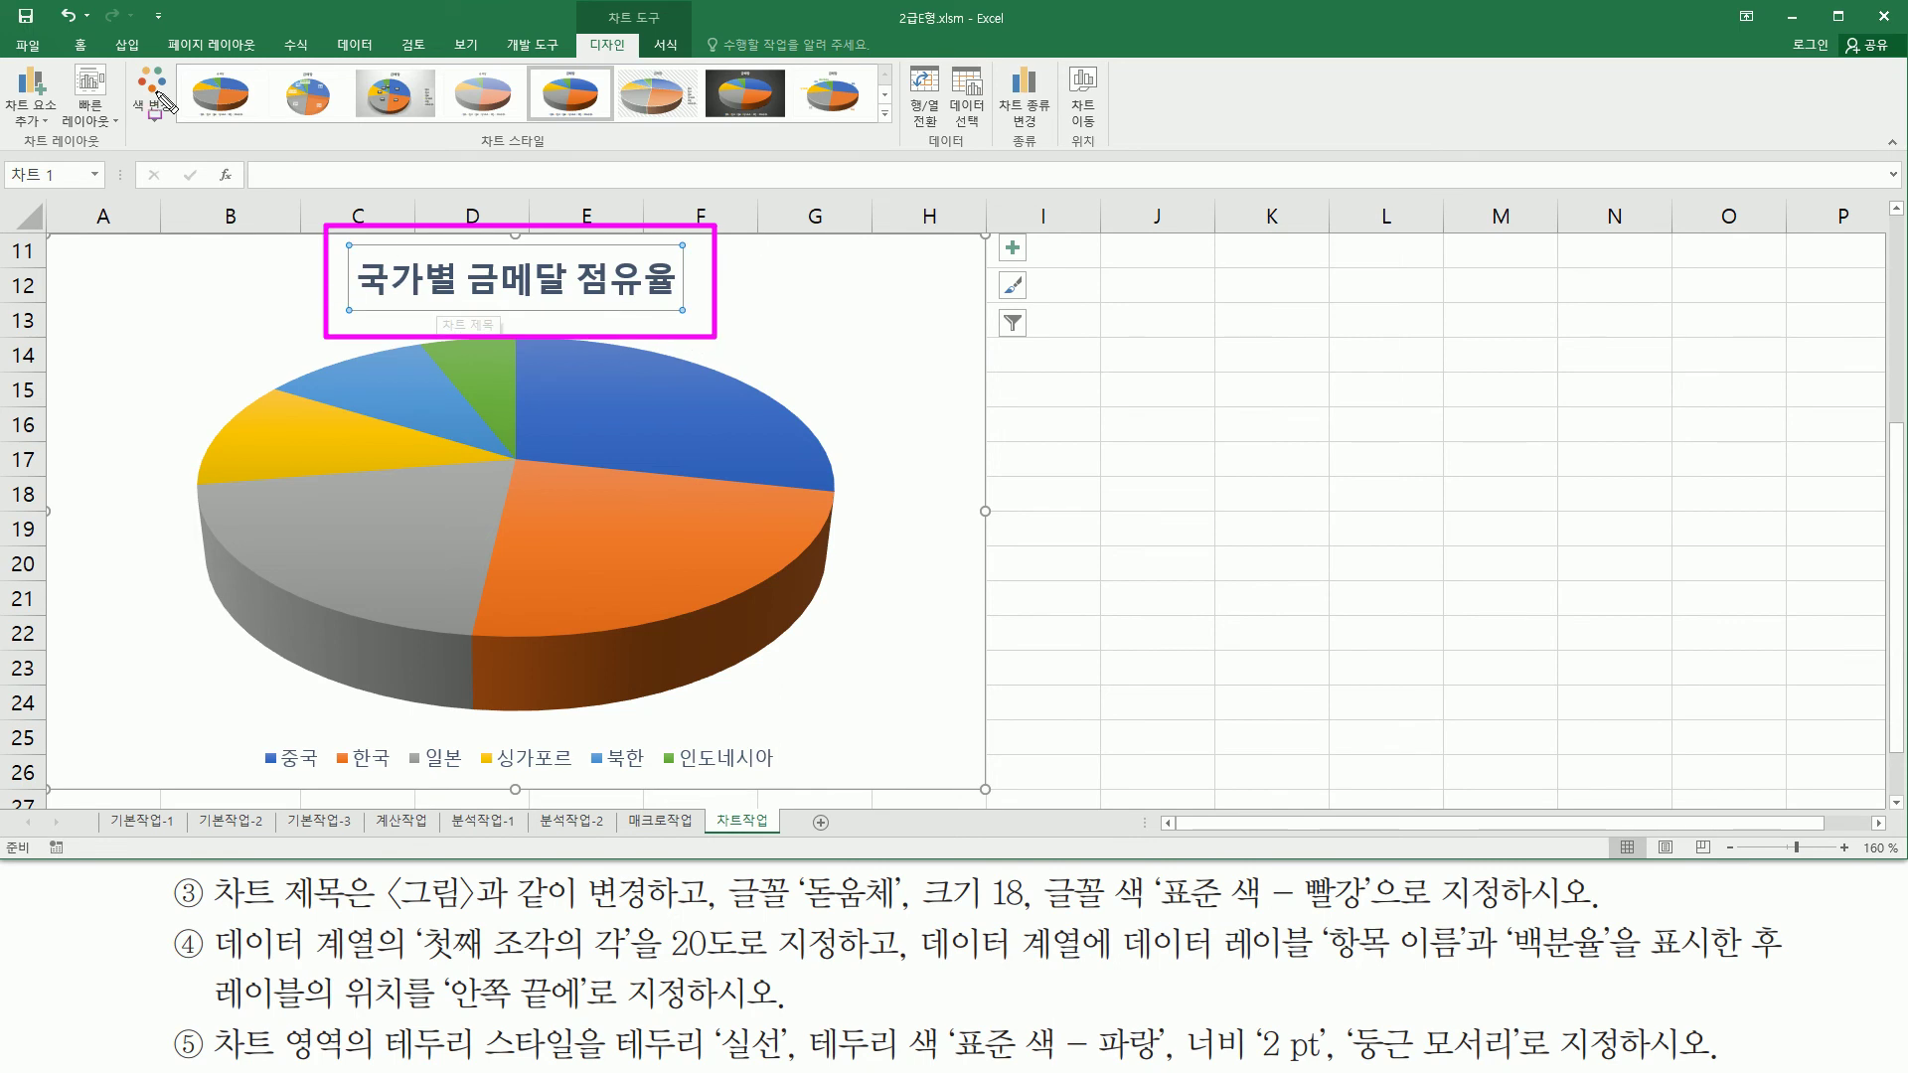
{"action": "key", "text": "Escape"}
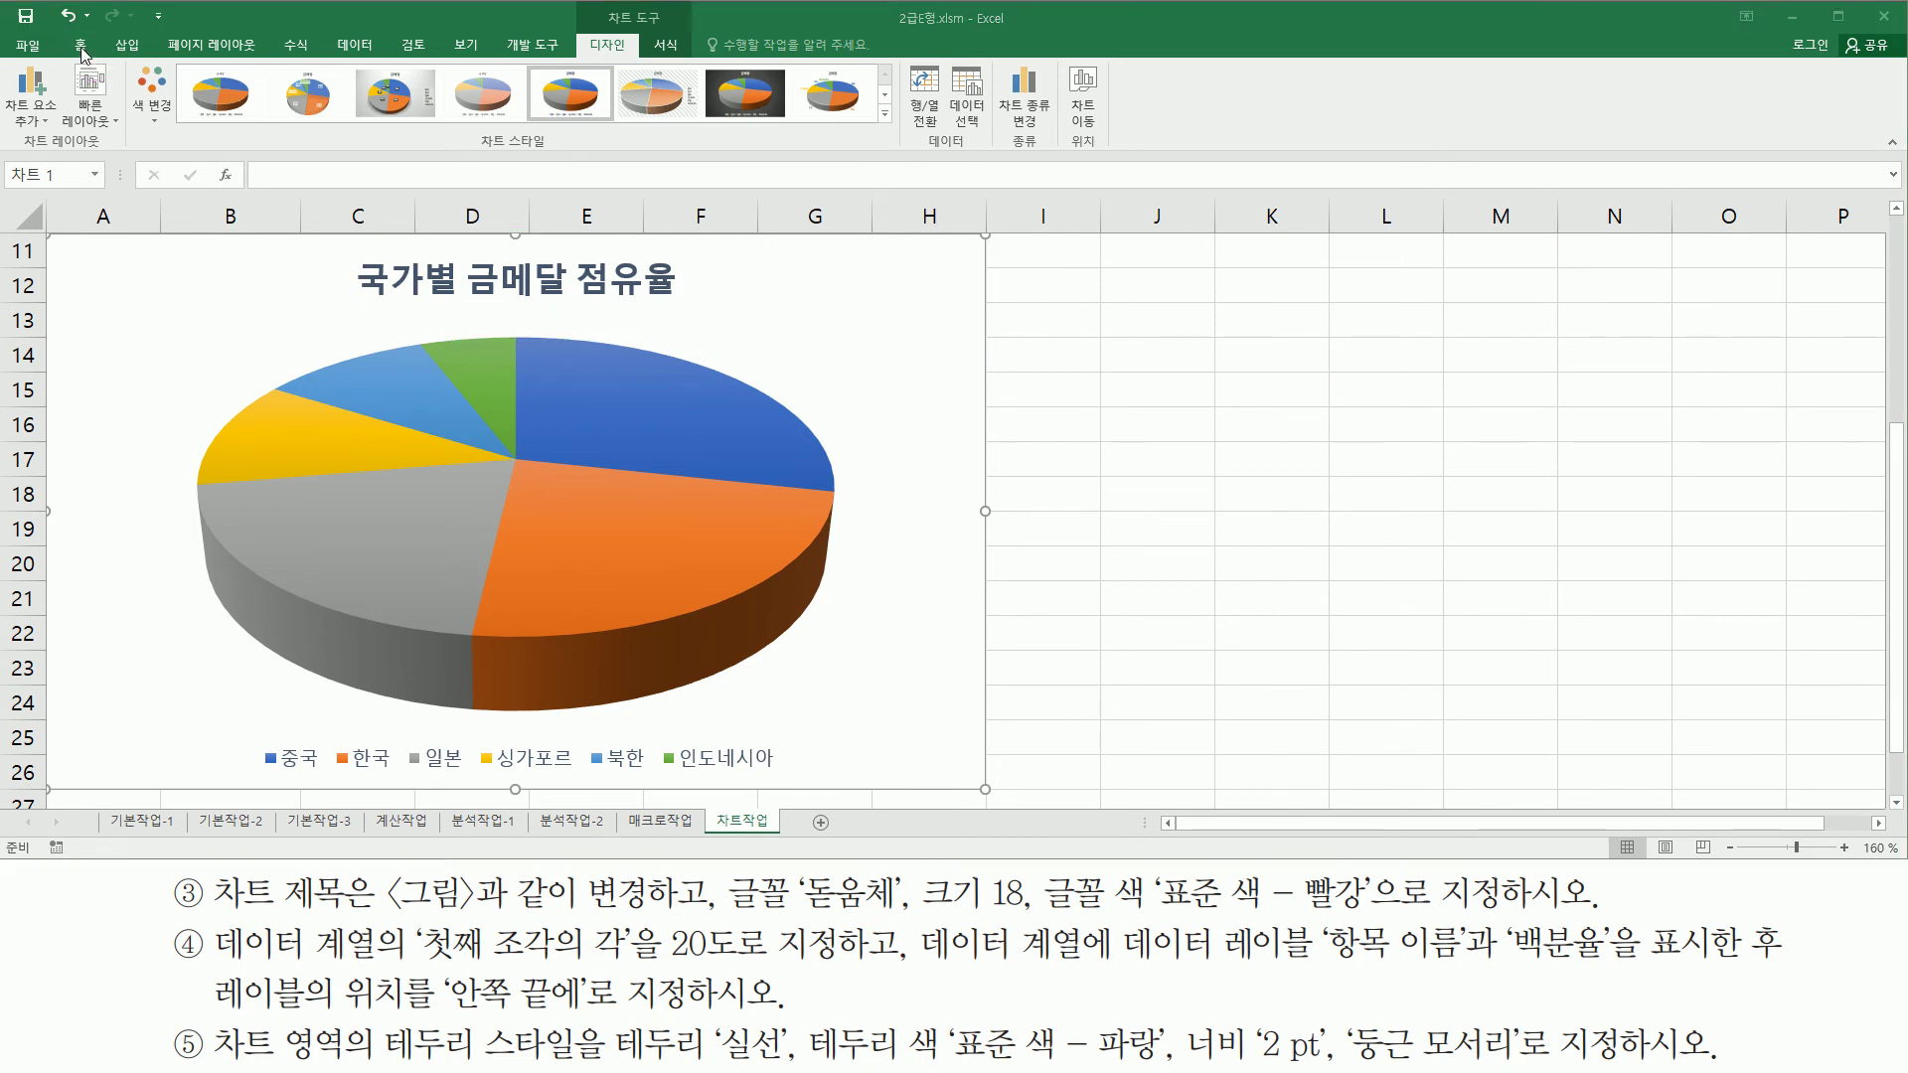
{"action": "left_click", "coordinate": [81, 46]}
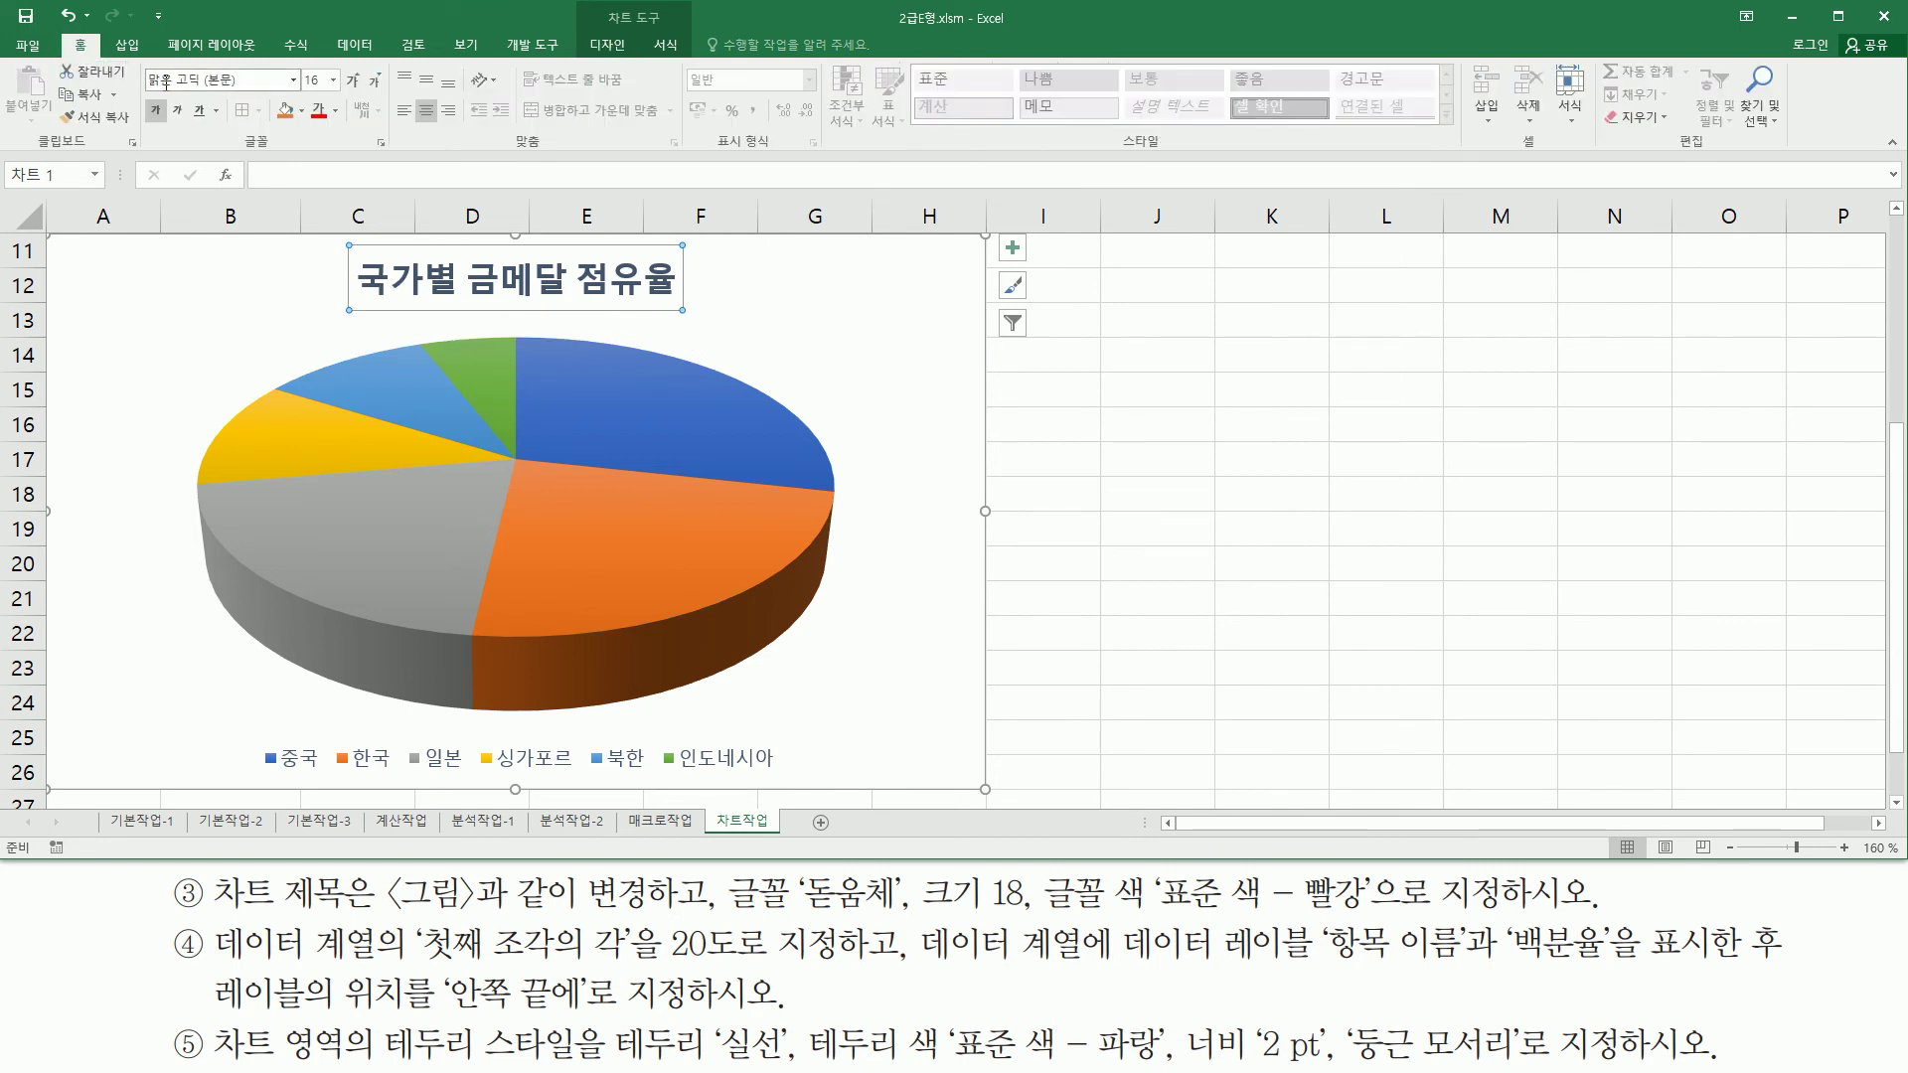
{"action": "left_click", "coordinate": [294, 80]}
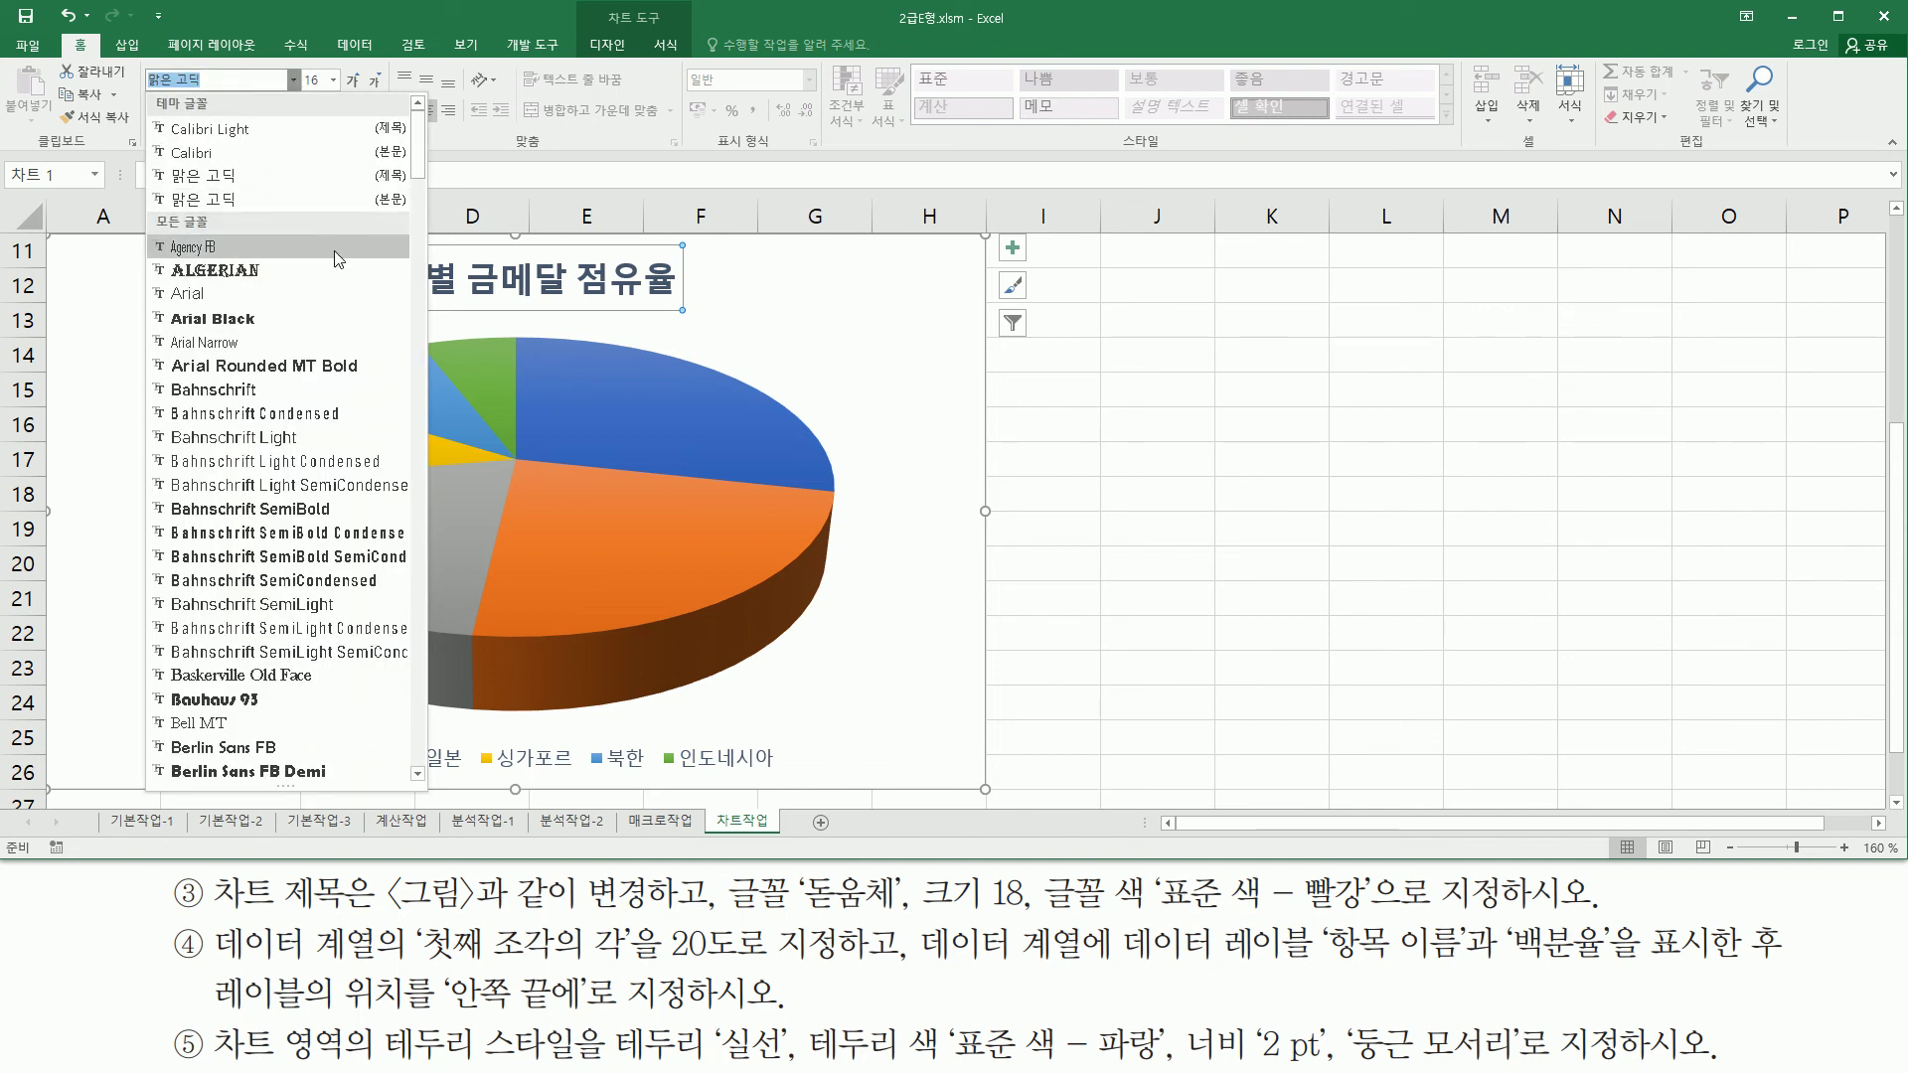
{"action": "scroll", "coordinate": [320, 434], "scroll_direction": "down", "scroll_amount": 10}
{"action": "scroll", "coordinate": [320, 434], "scroll_direction": "down", "scroll_amount": 15}
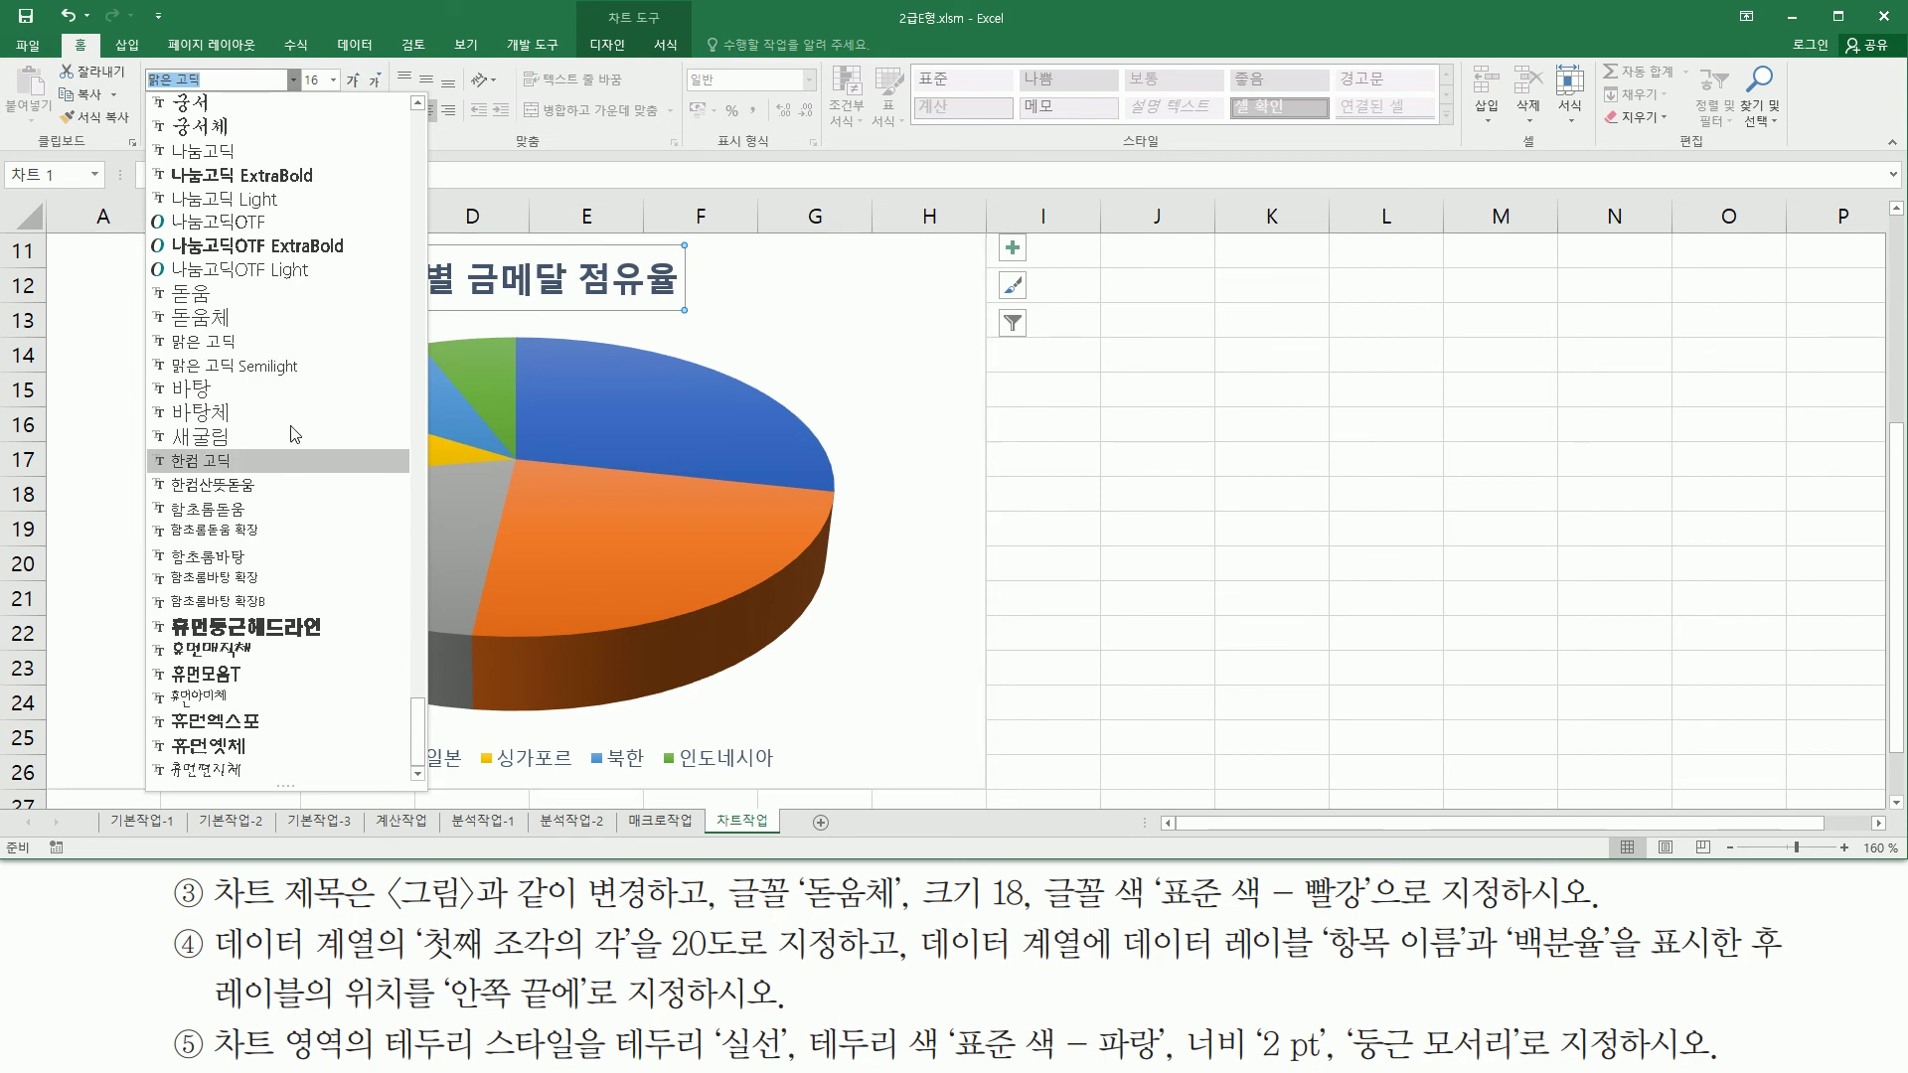
{"action": "left_click", "coordinate": [248, 318]}
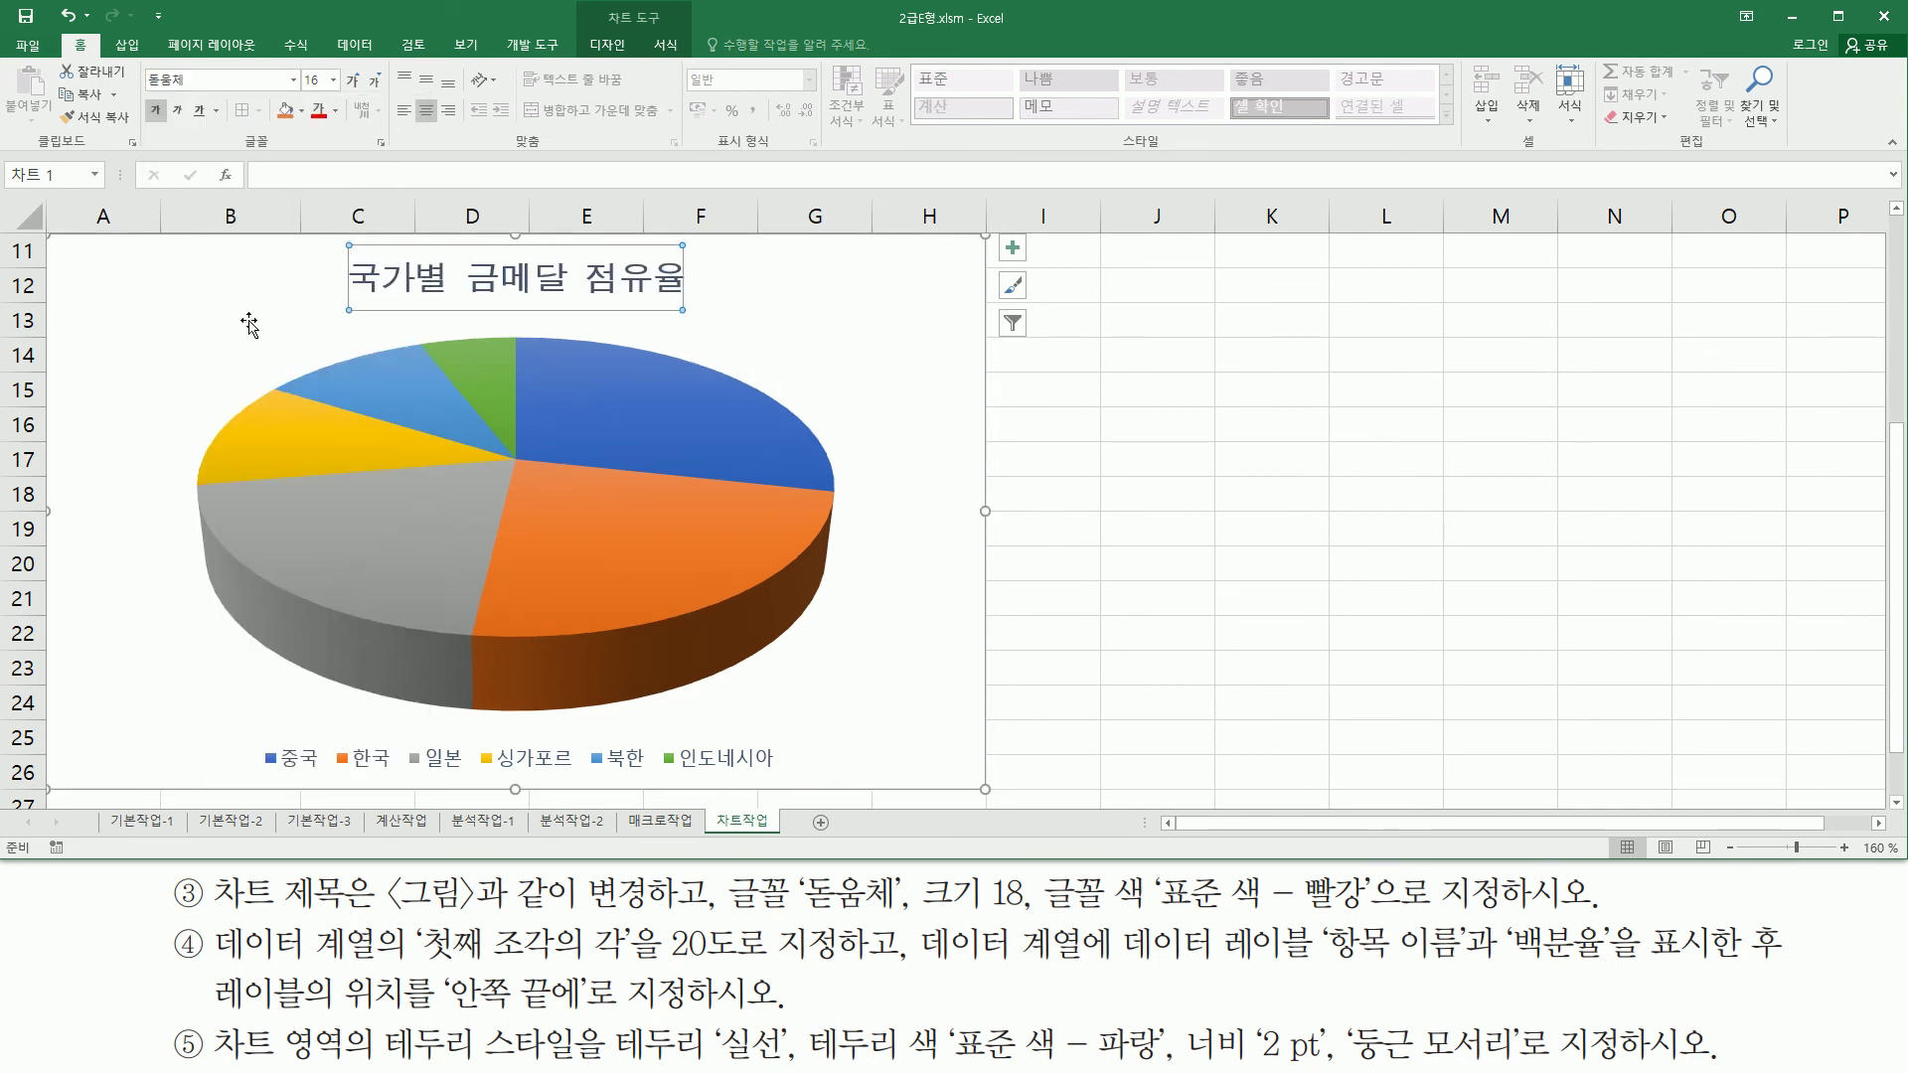
Step: Set the chart title's font size to 18 and its font color to the standard color 빨강
{"action": "left_click", "coordinate": [332, 79]}
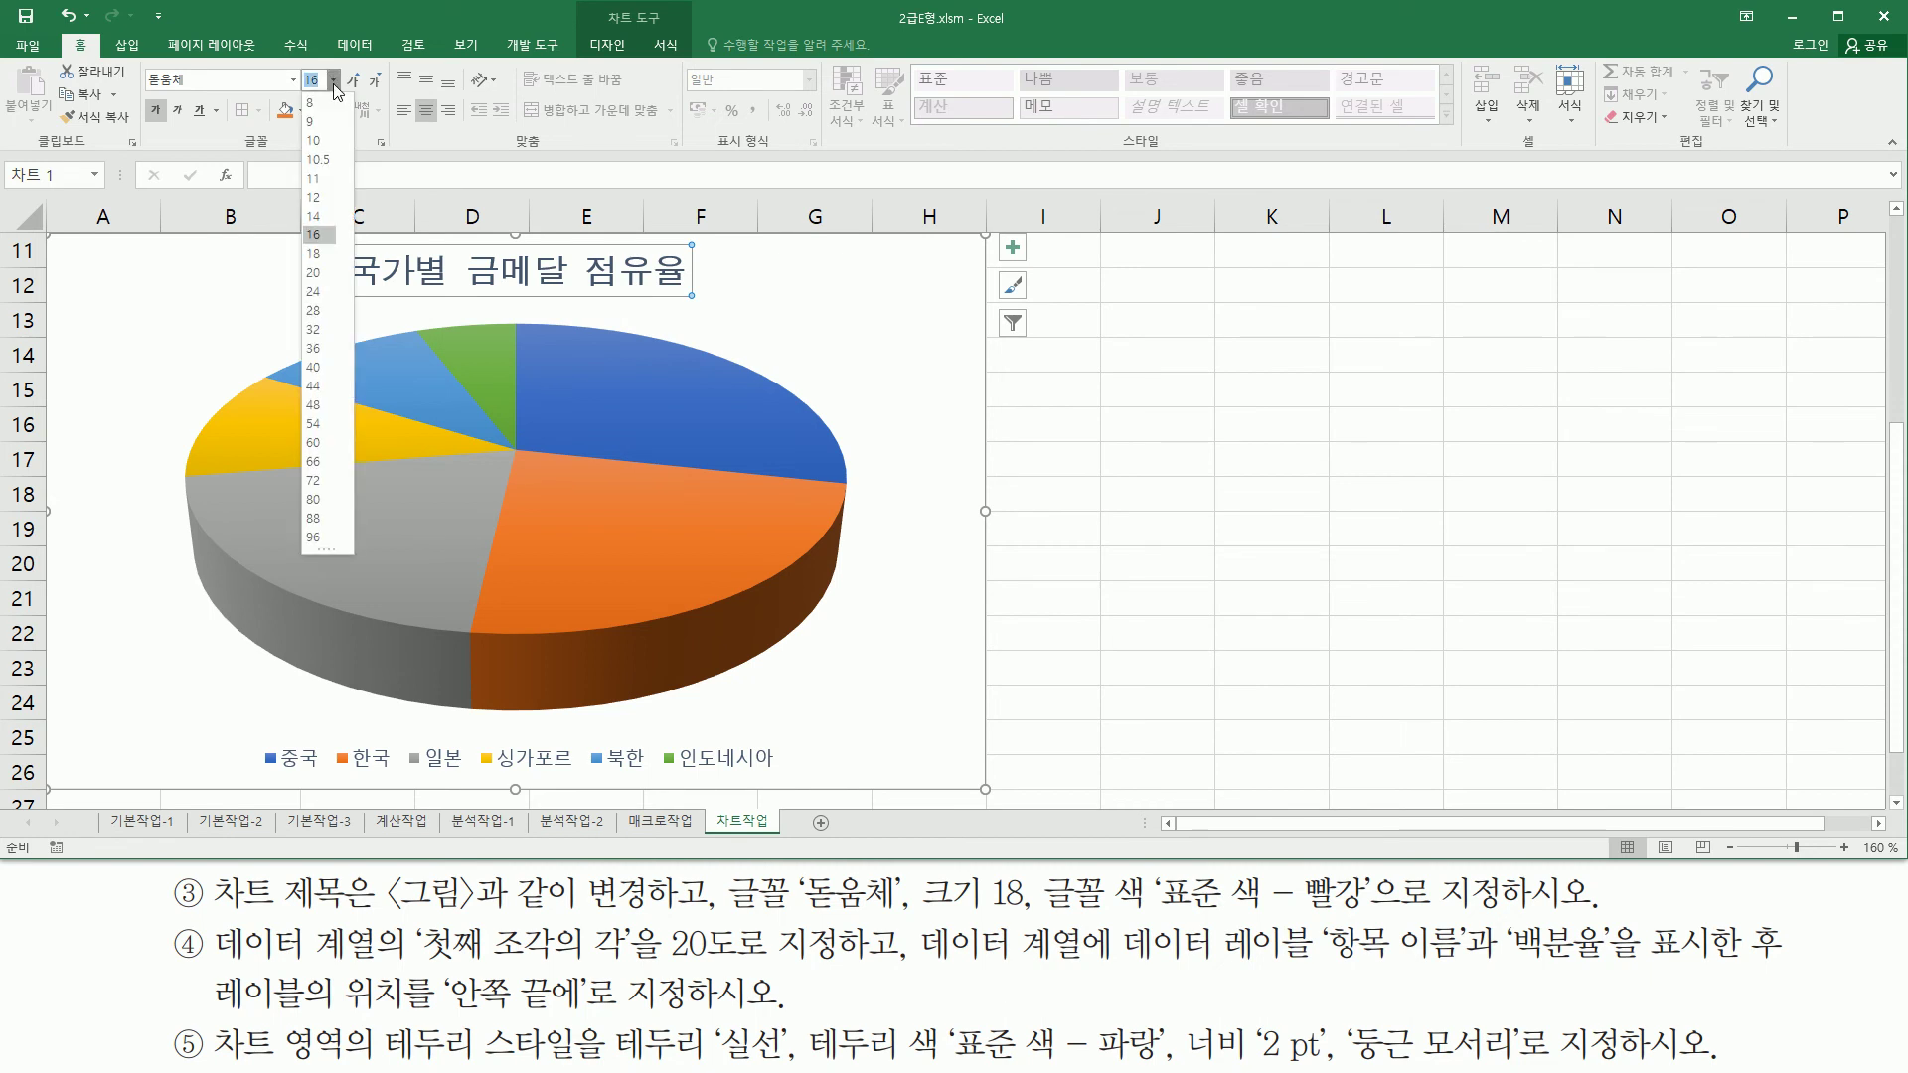
{"action": "left_click", "coordinate": [314, 260]}
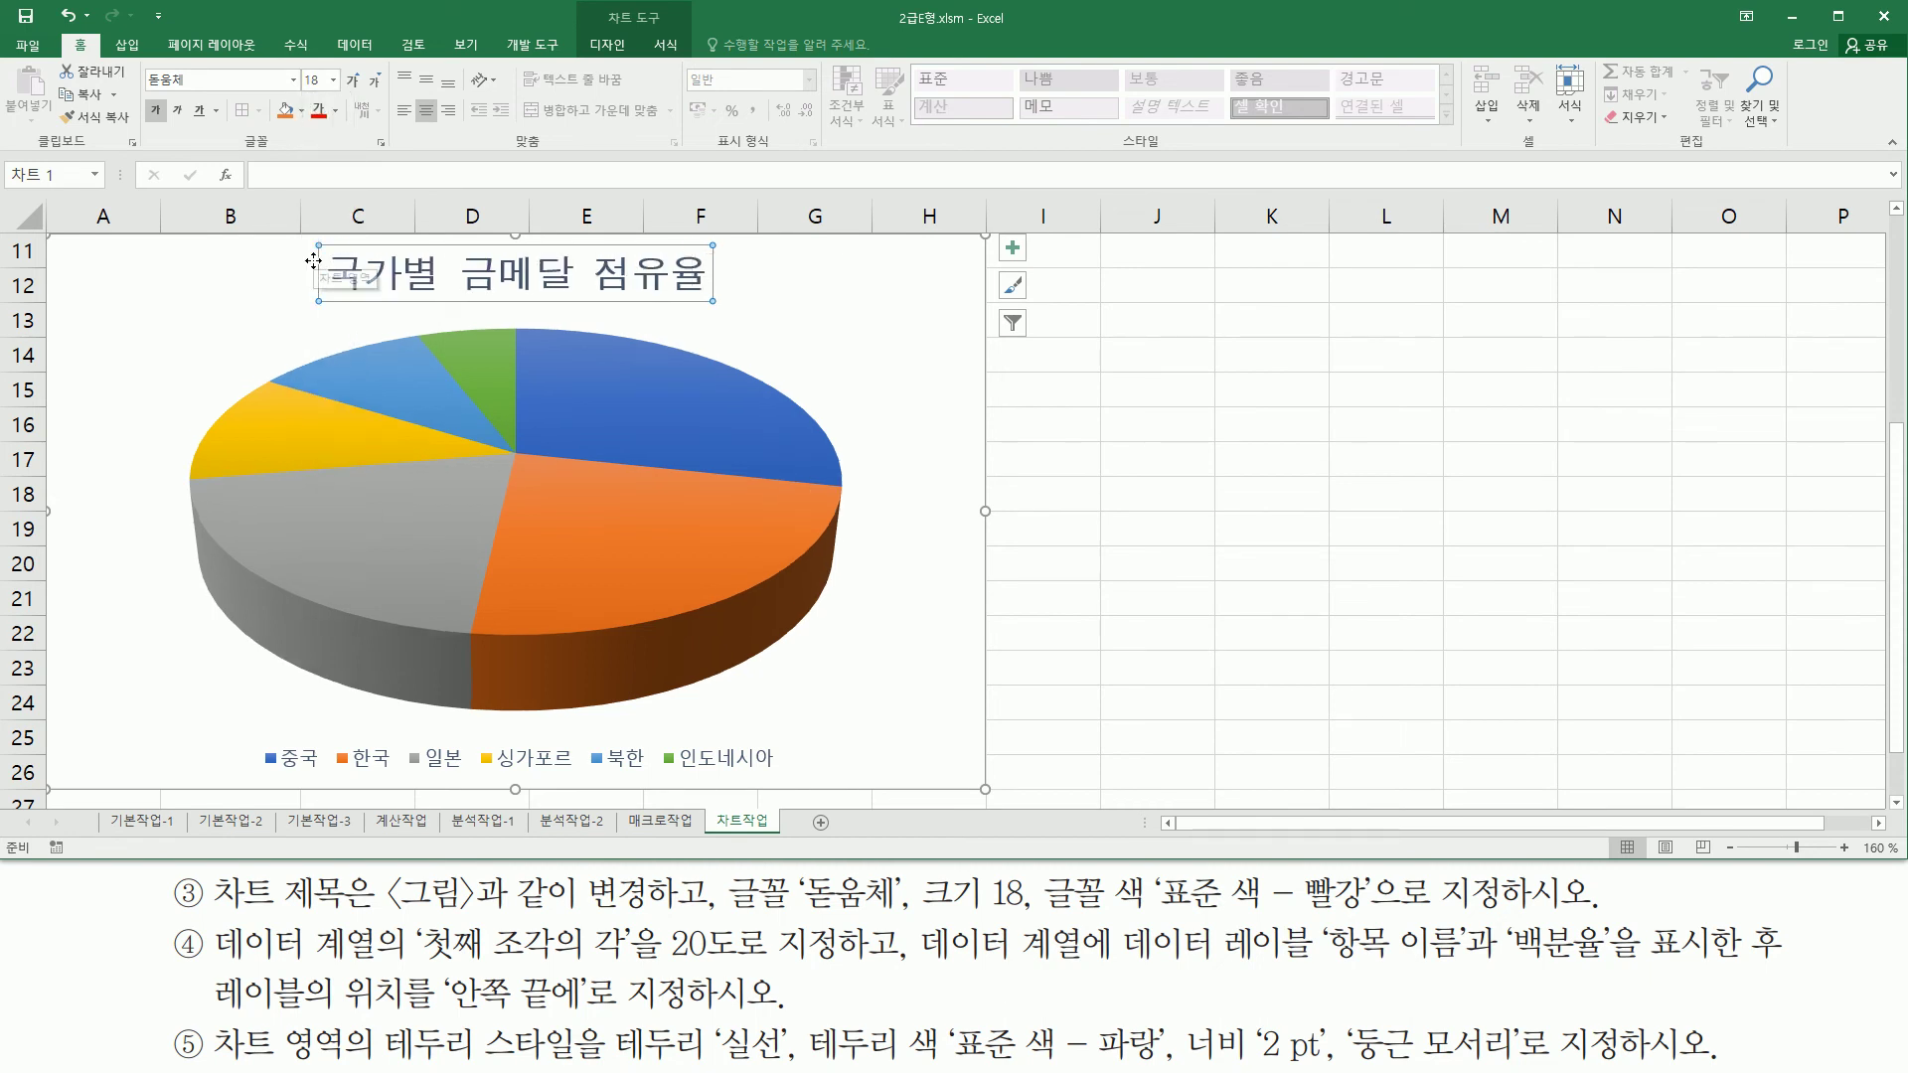
{"action": "left_click", "coordinate": [337, 111]}
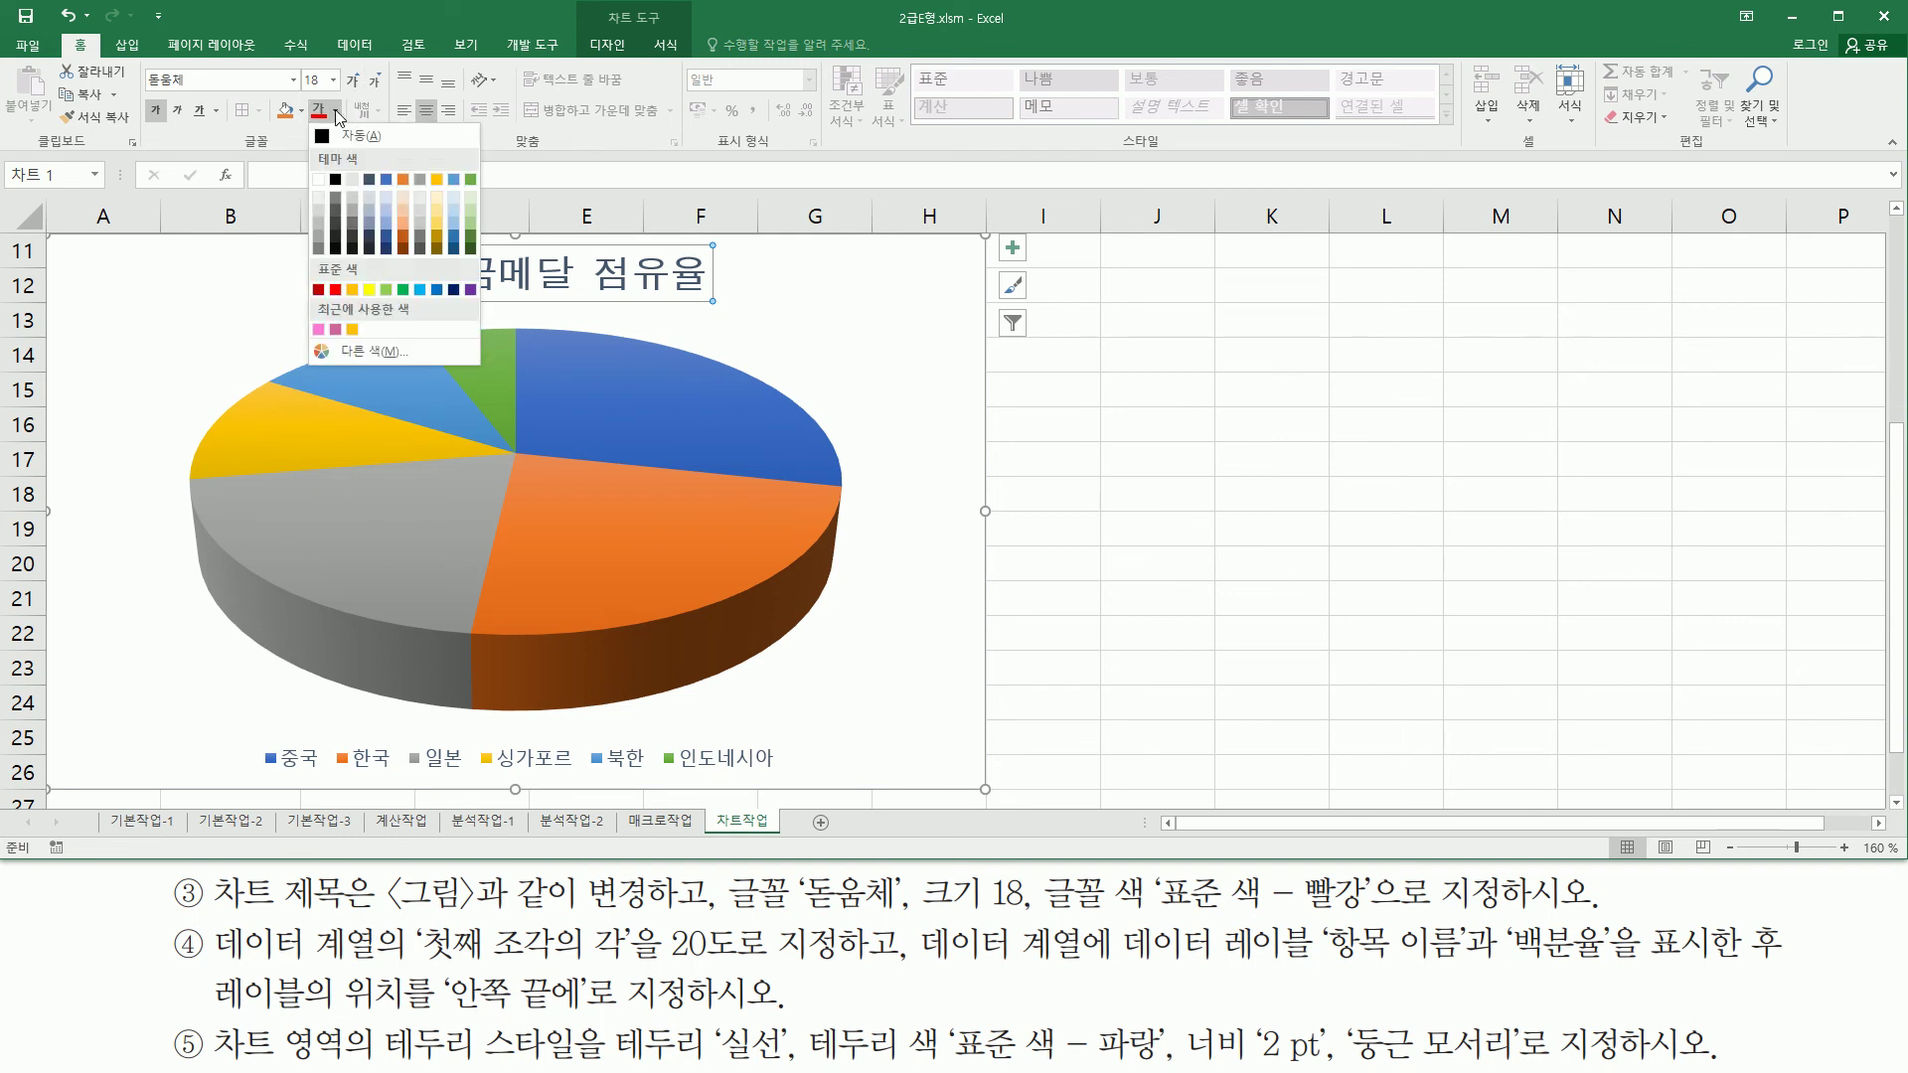
{"action": "left_click", "coordinate": [335, 290]}
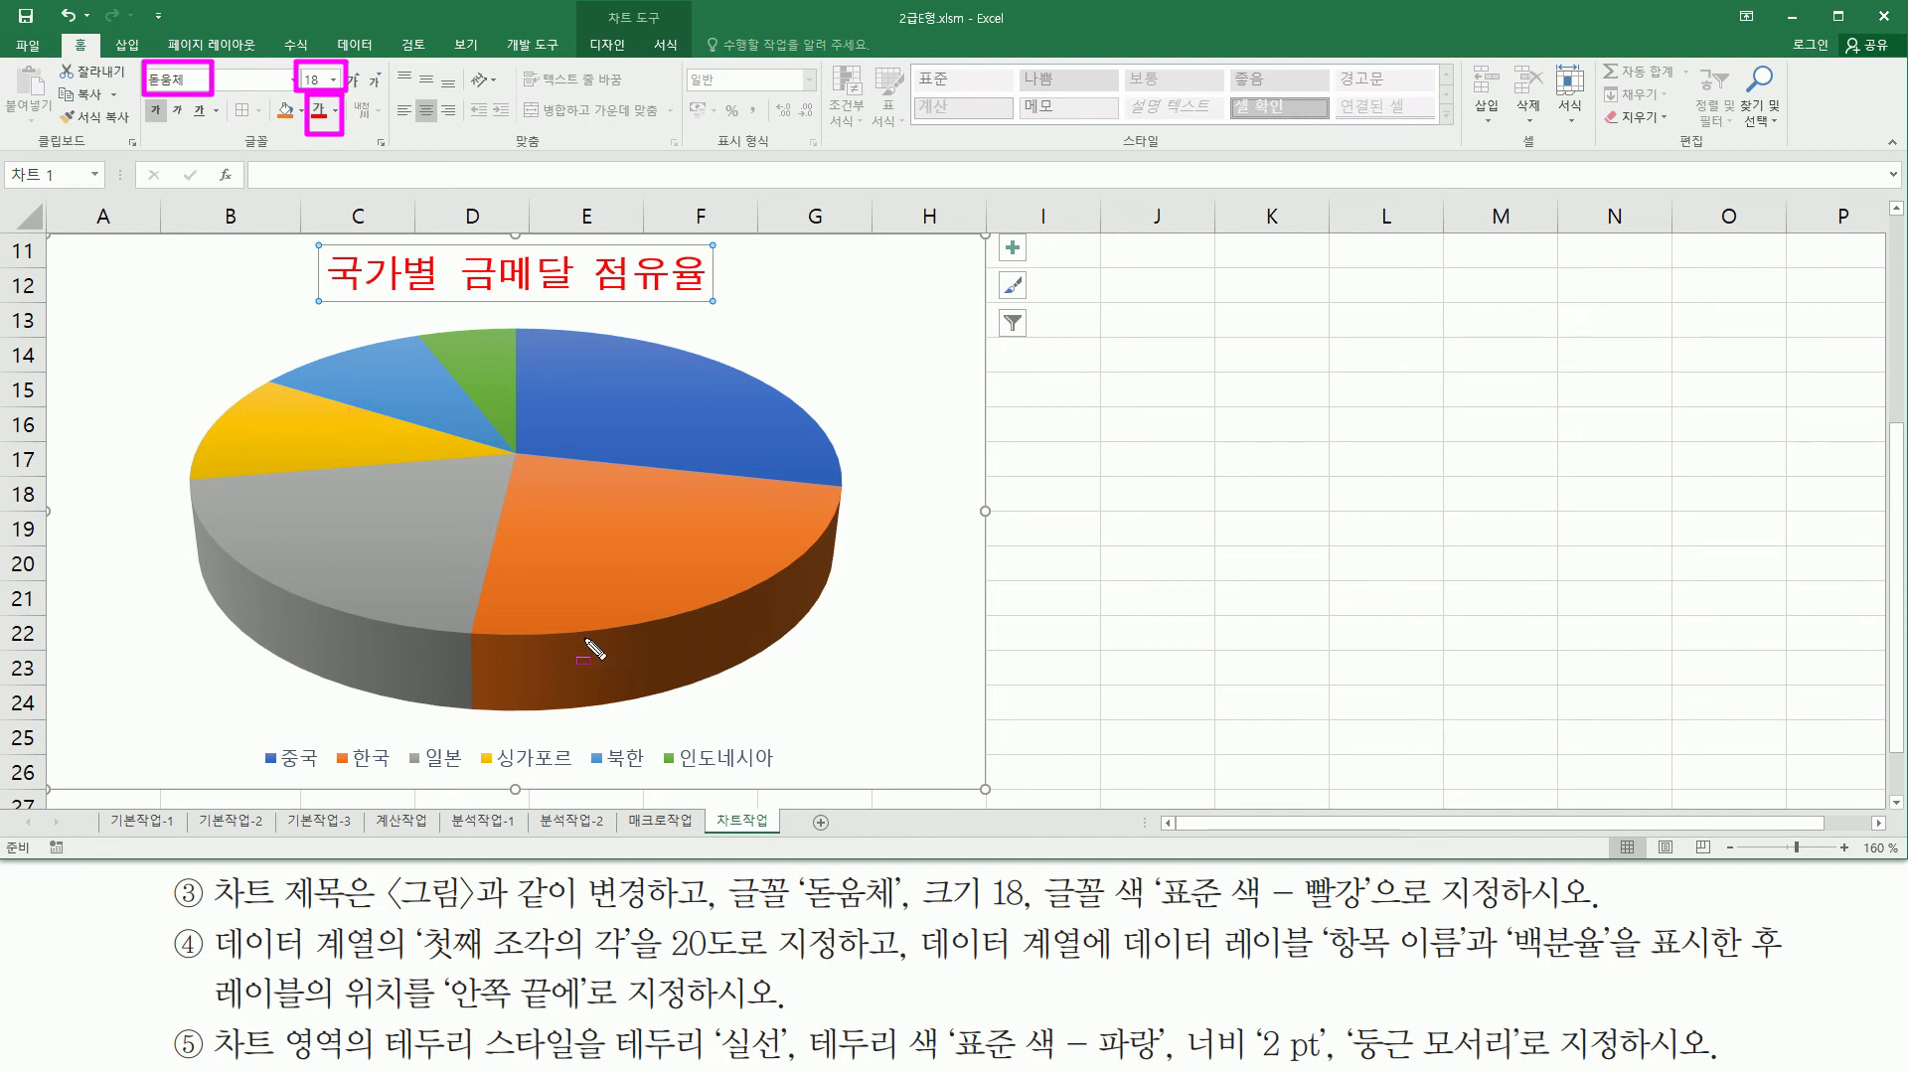
Step: Set the pie data series' 첫째 조각의 각 to 20° and close the series formatting options
{"action": "left_click", "coordinate": [217, 969]}
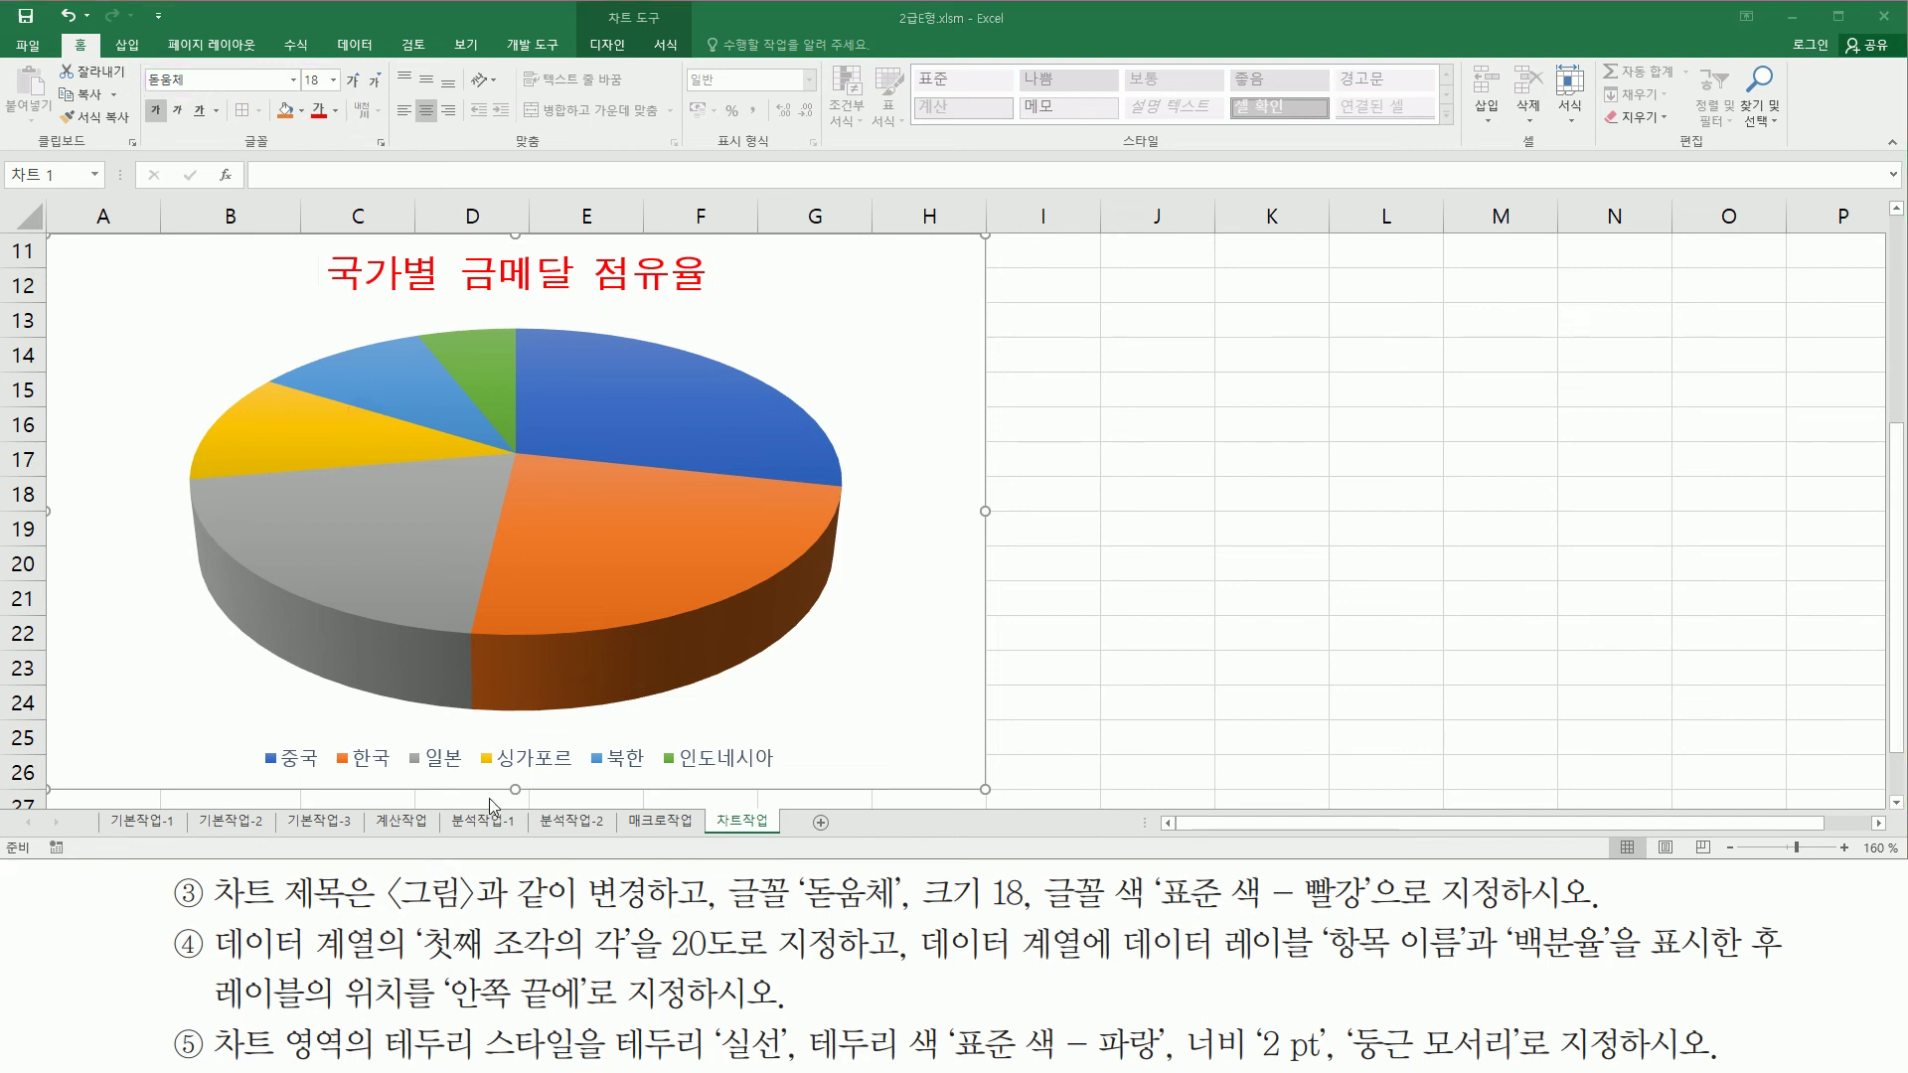
{"action": "left_click_drag", "start_coordinate": [216, 963], "coordinate": [821, 962]}
{"action": "left_click_drag", "start_coordinate": [904, 905], "coordinate": [905, 987]}
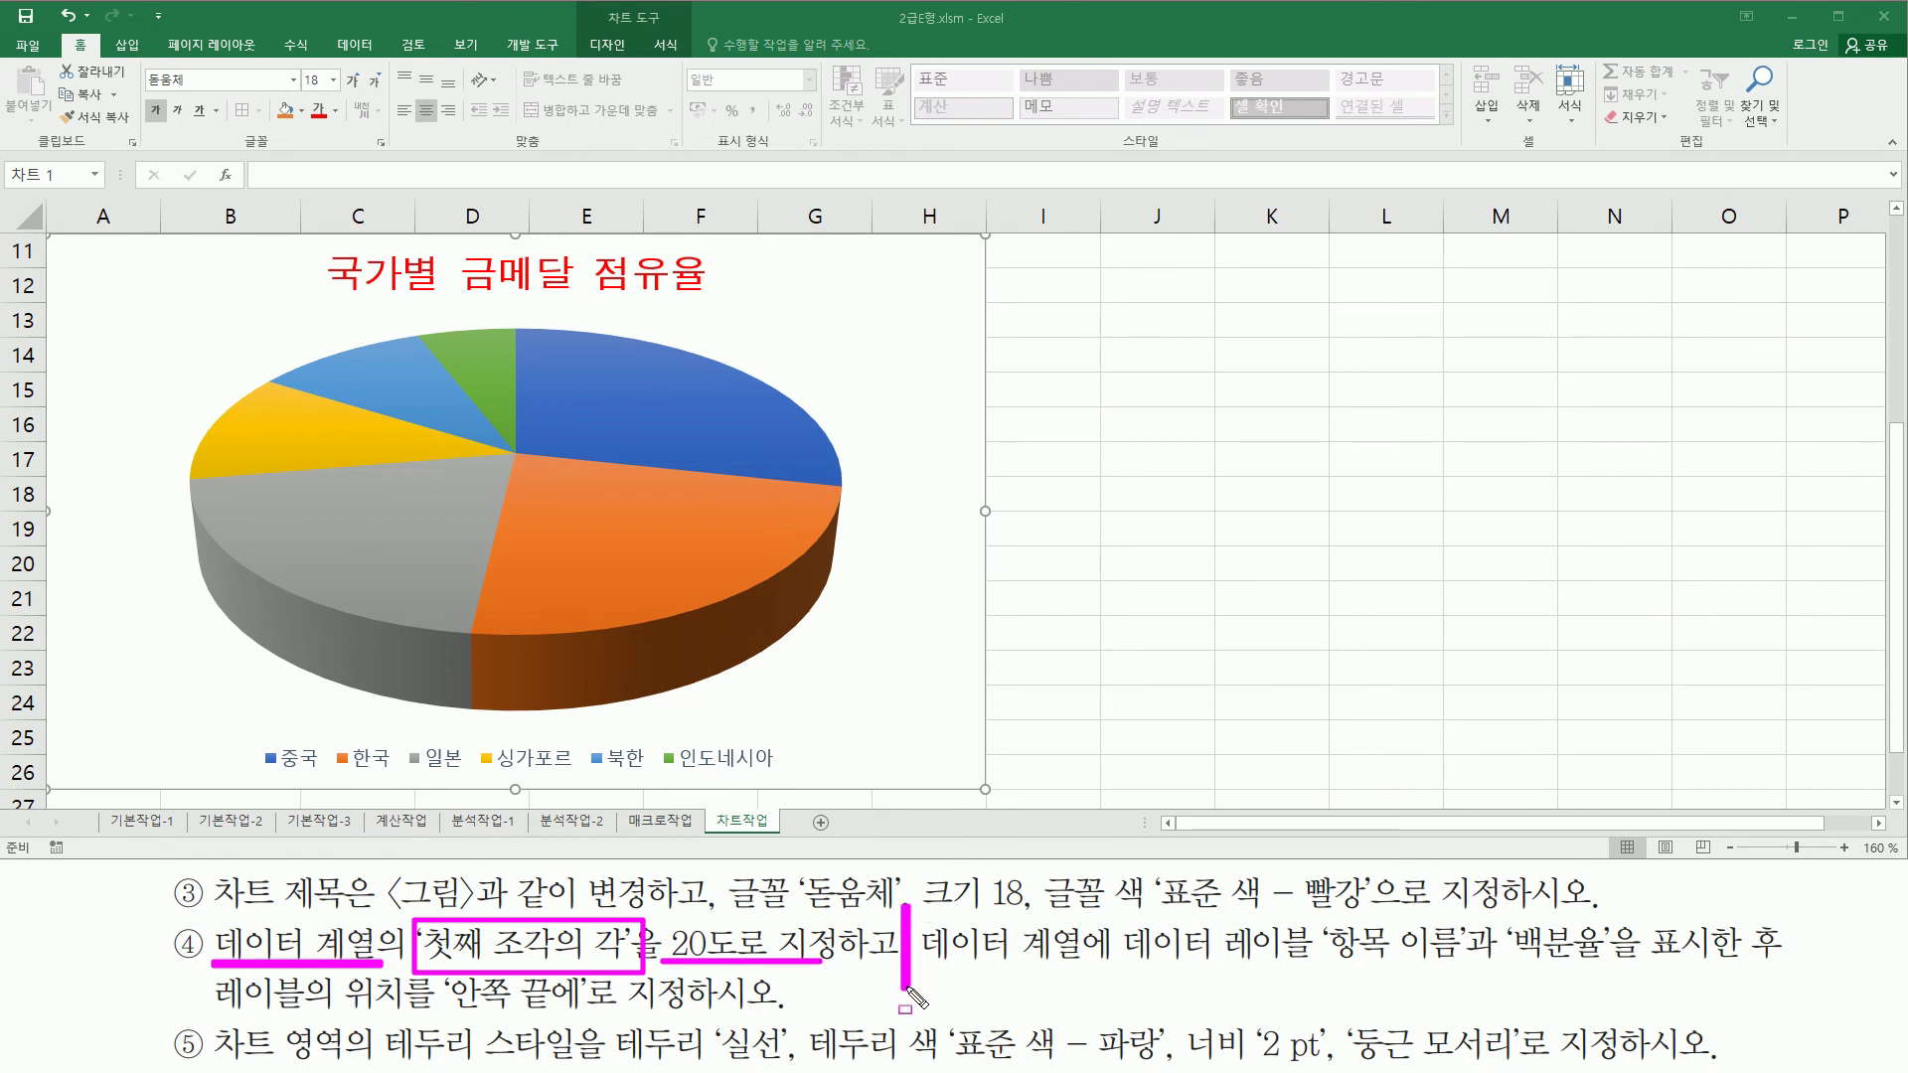
{"action": "key", "text": "Escape"}
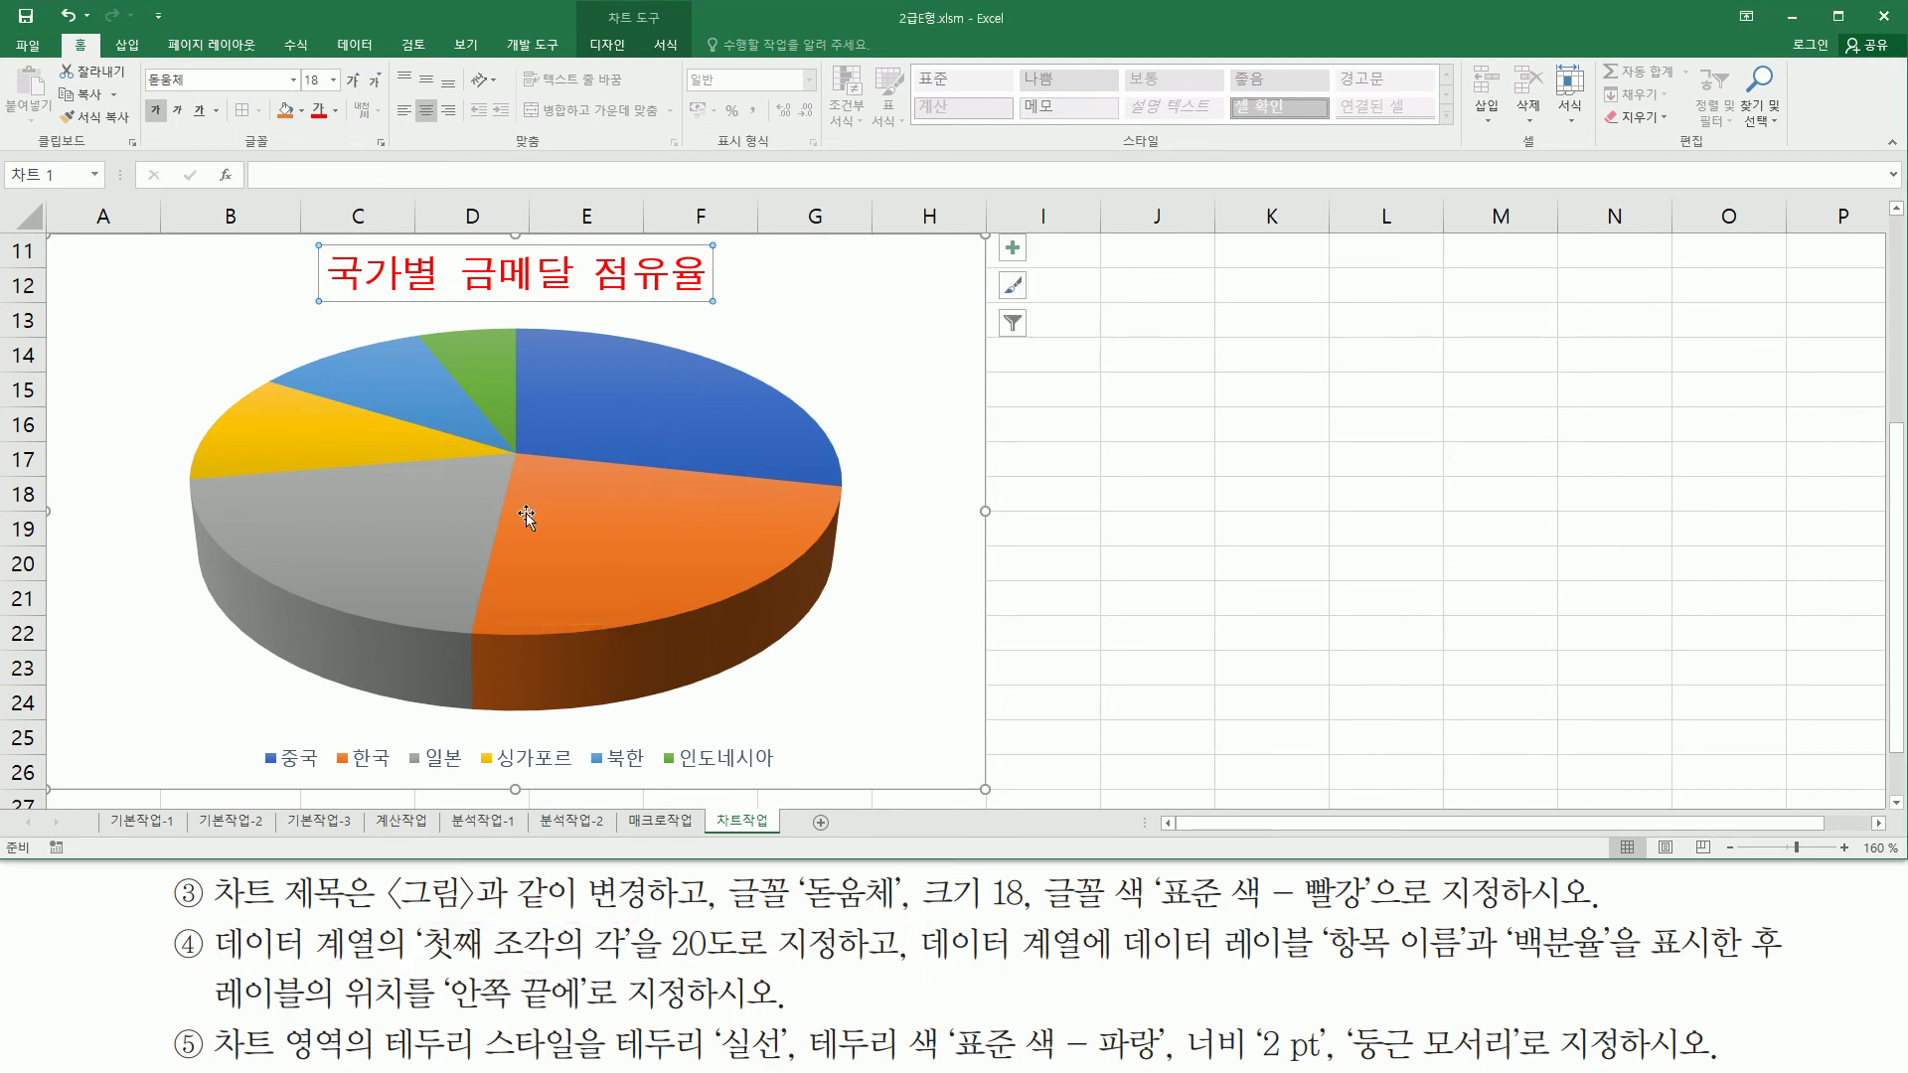
{"action": "left_click", "coordinate": [628, 391]}
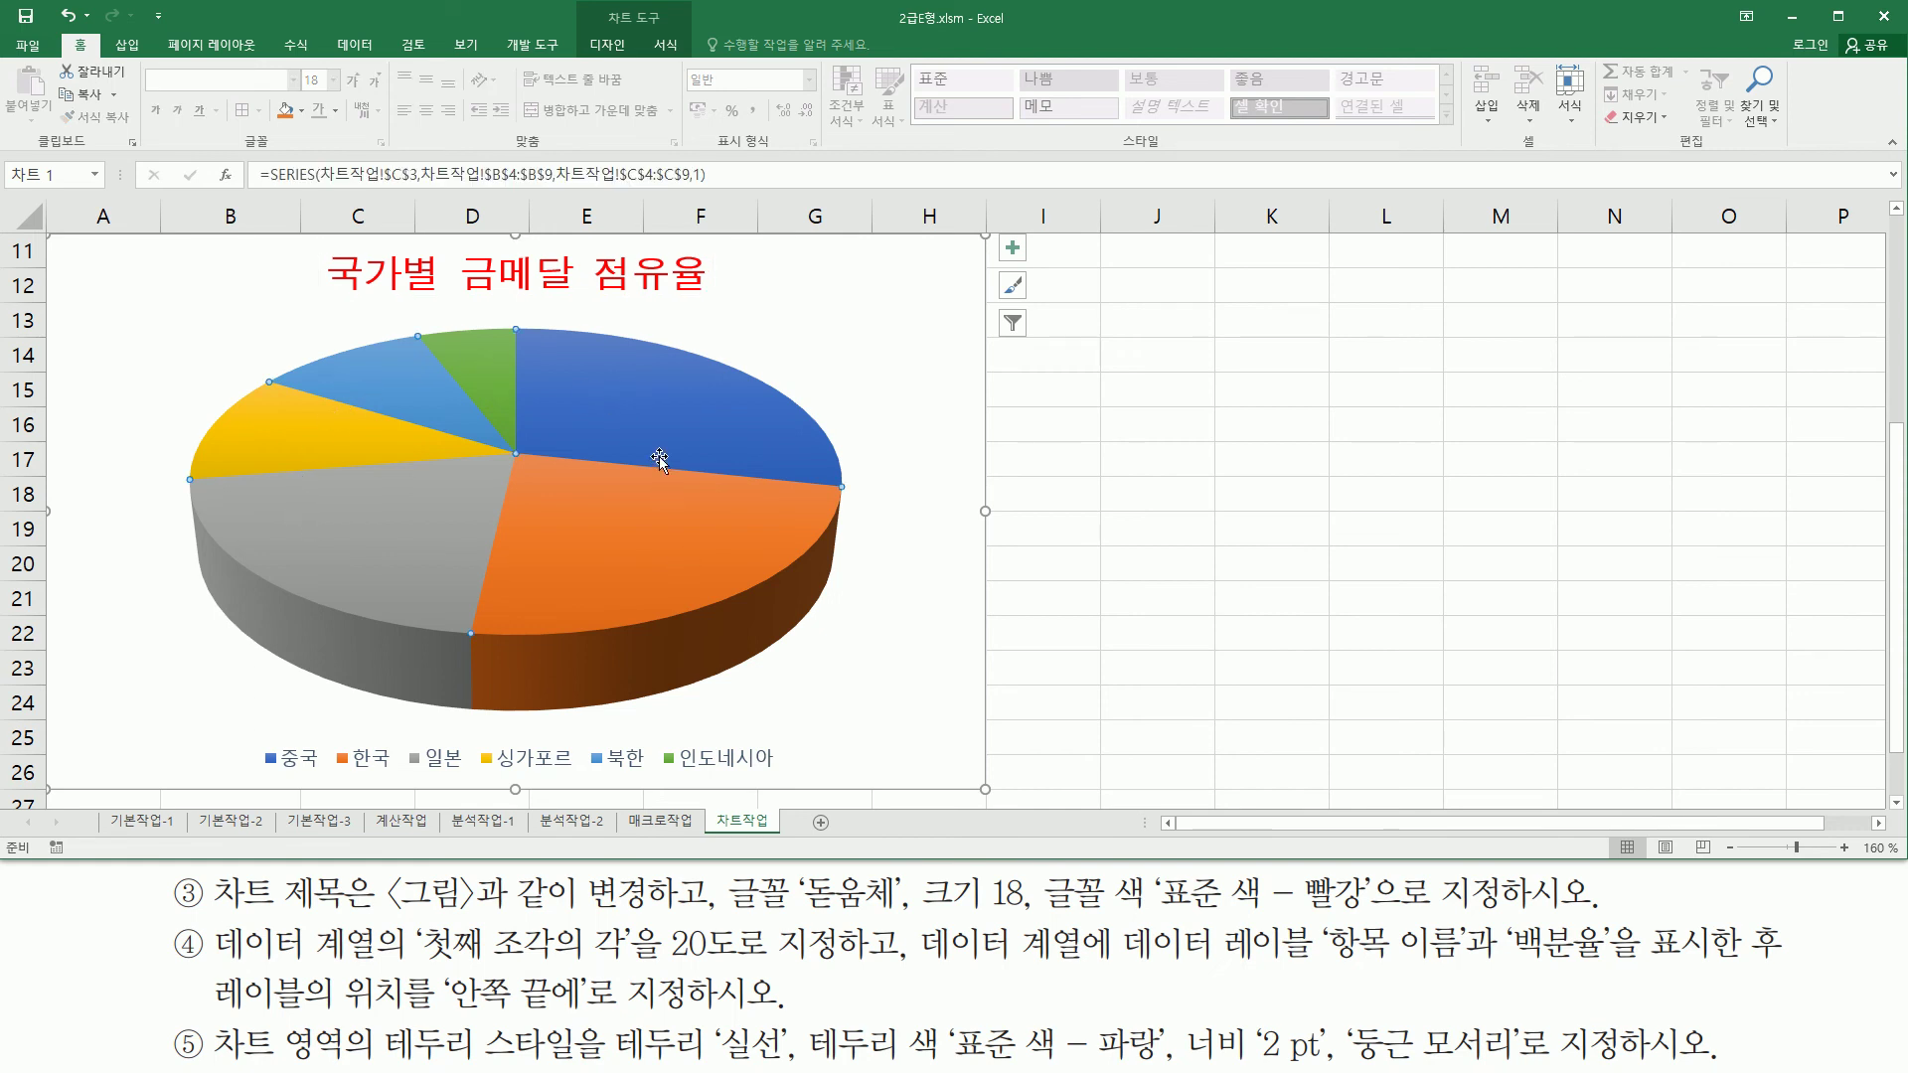
{"action": "right_click", "coordinate": [656, 398]}
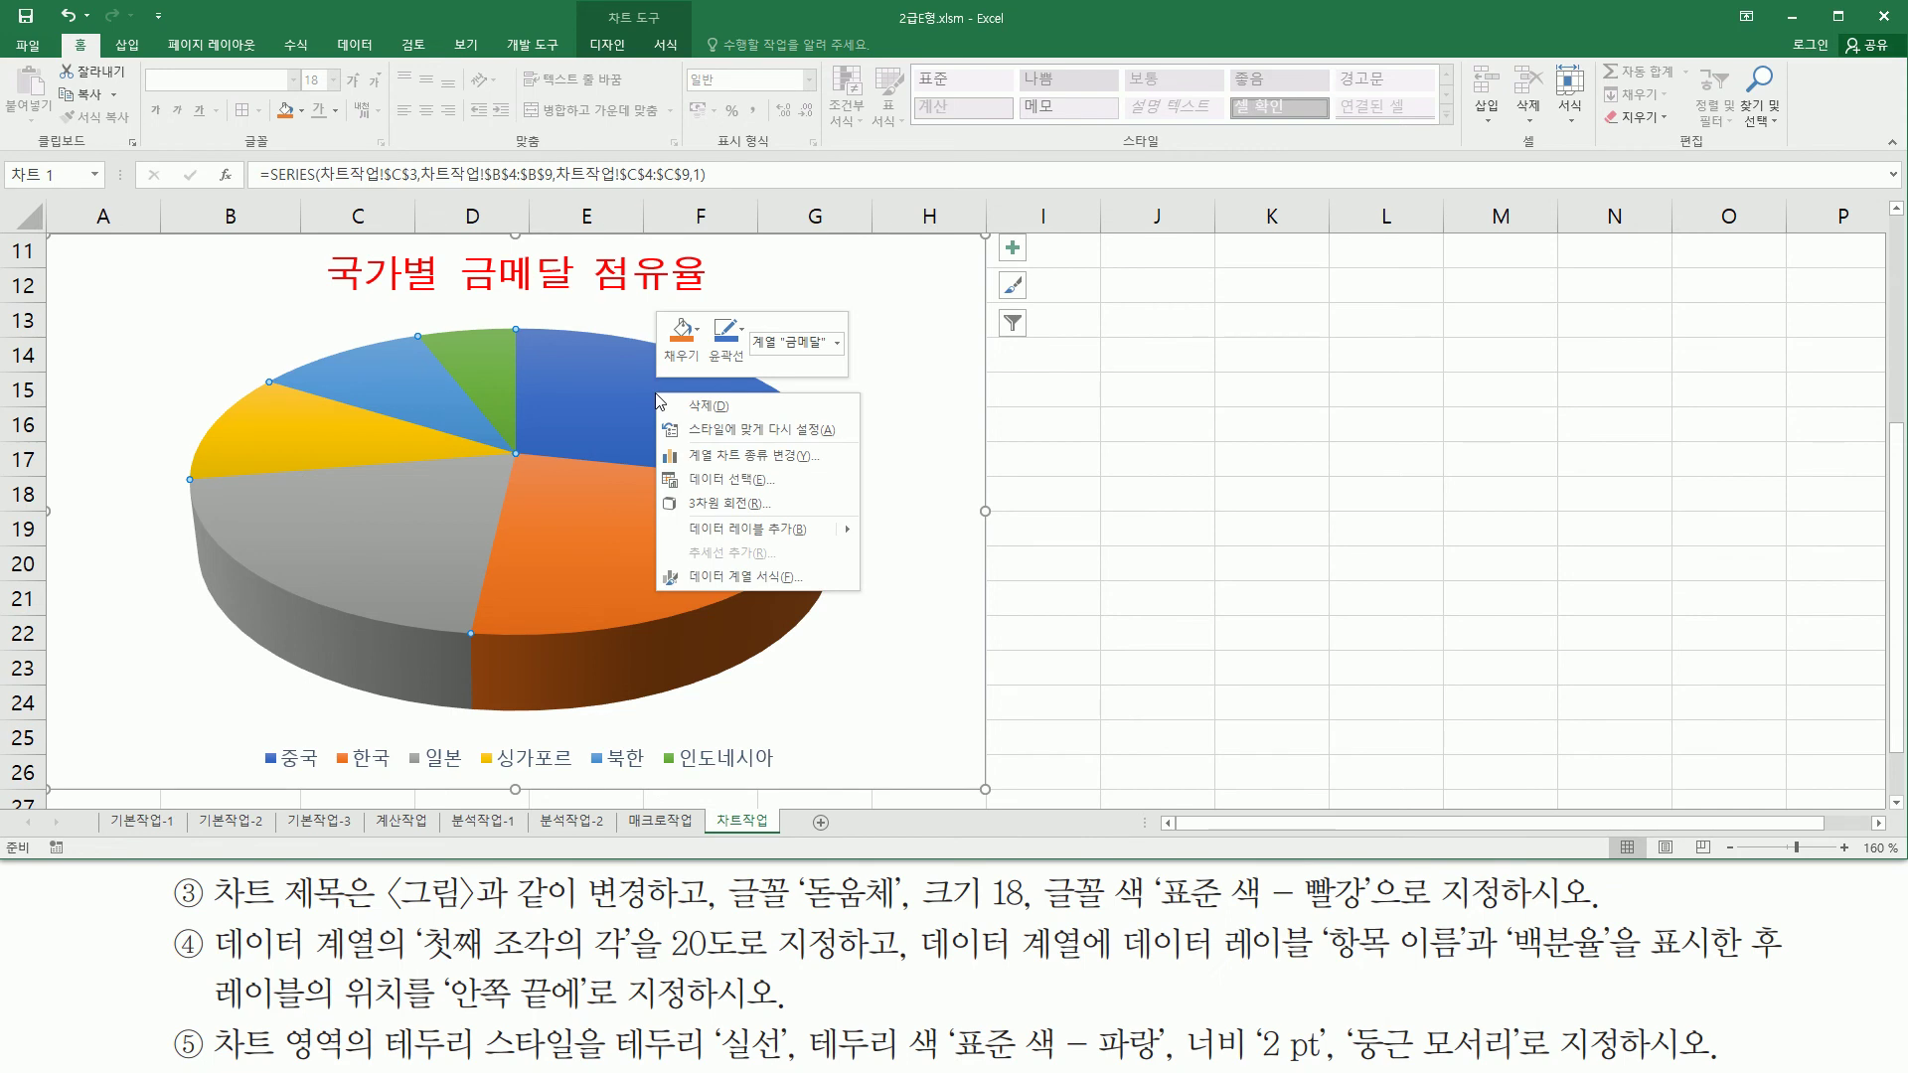
{"action": "left_click", "coordinate": [746, 576]}
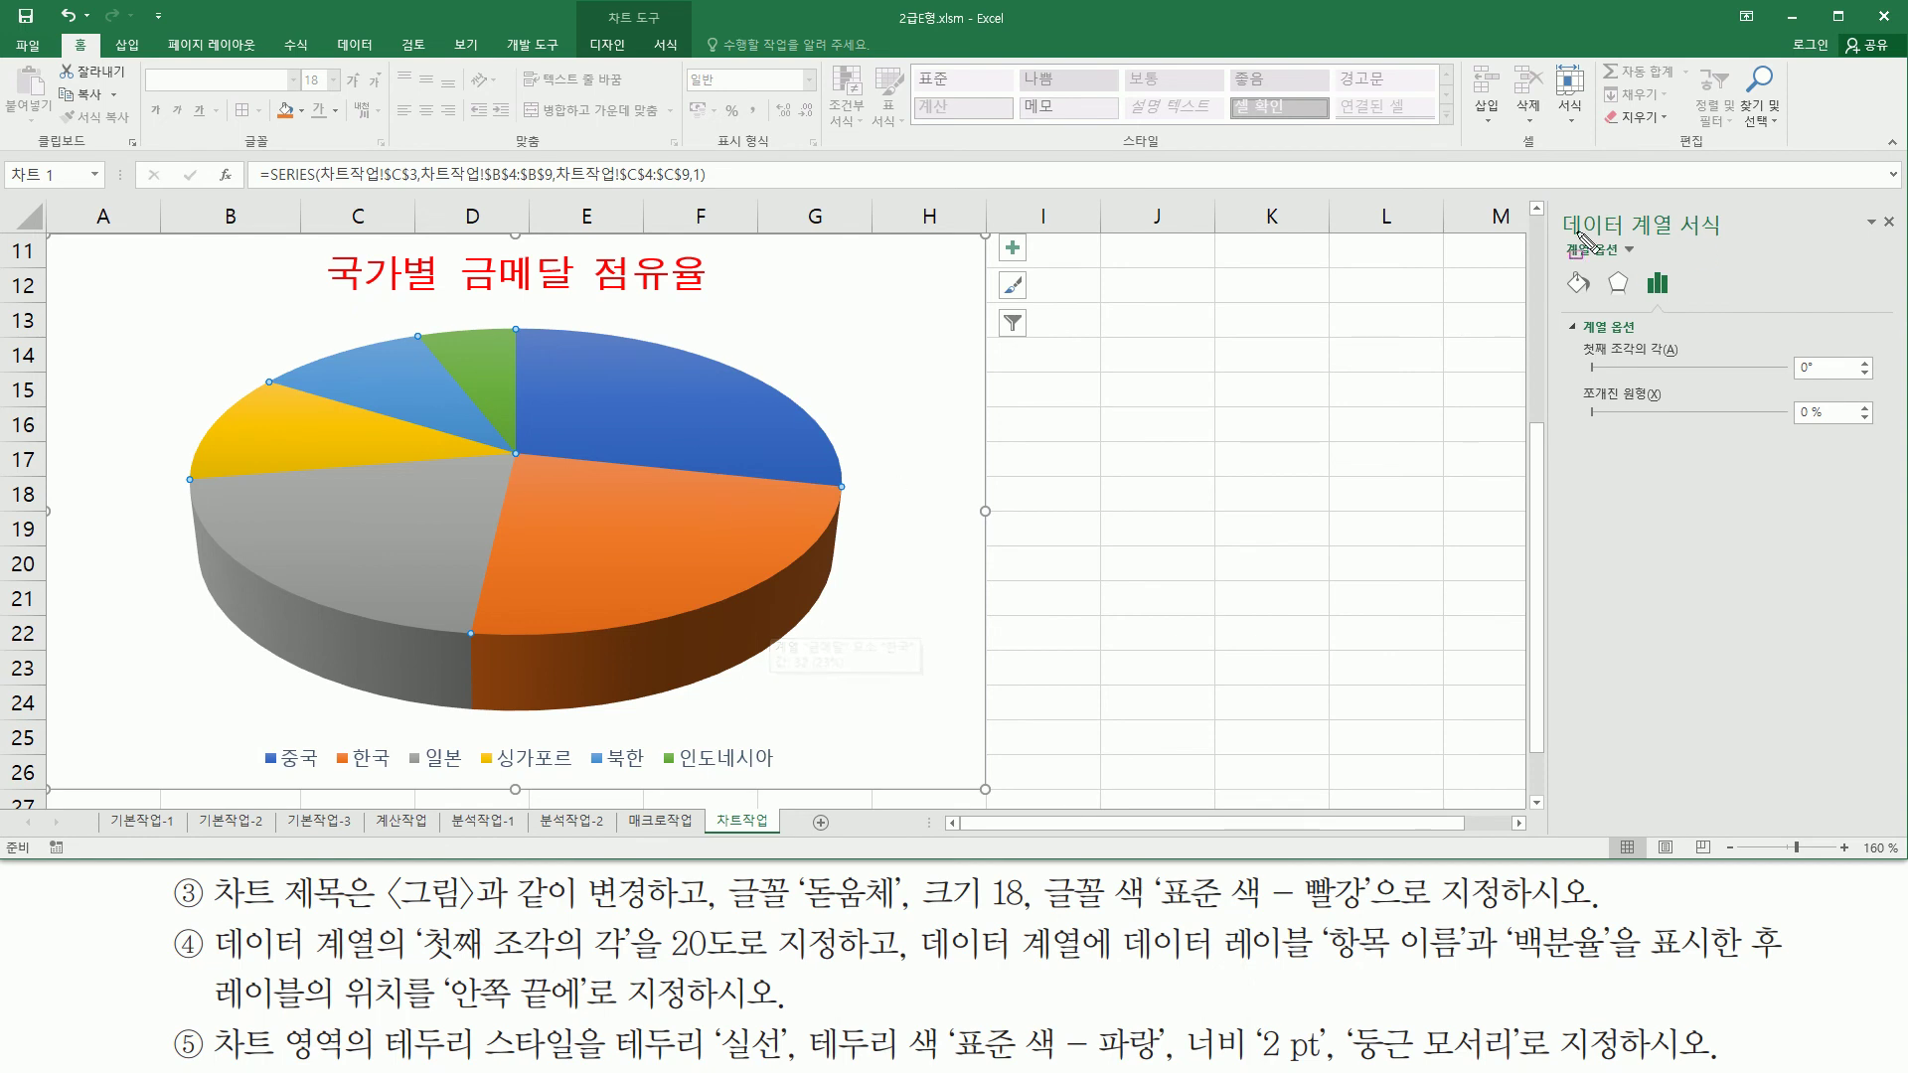
{"action": "mouse_move", "coordinate": [1544, 200]}
{"action": "left_mouse_down"}
{"action": "mouse_move", "coordinate": [1661, 244]}
{"action": "mouse_move", "coordinate": [1749, 243]}
{"action": "left_mouse_up"}
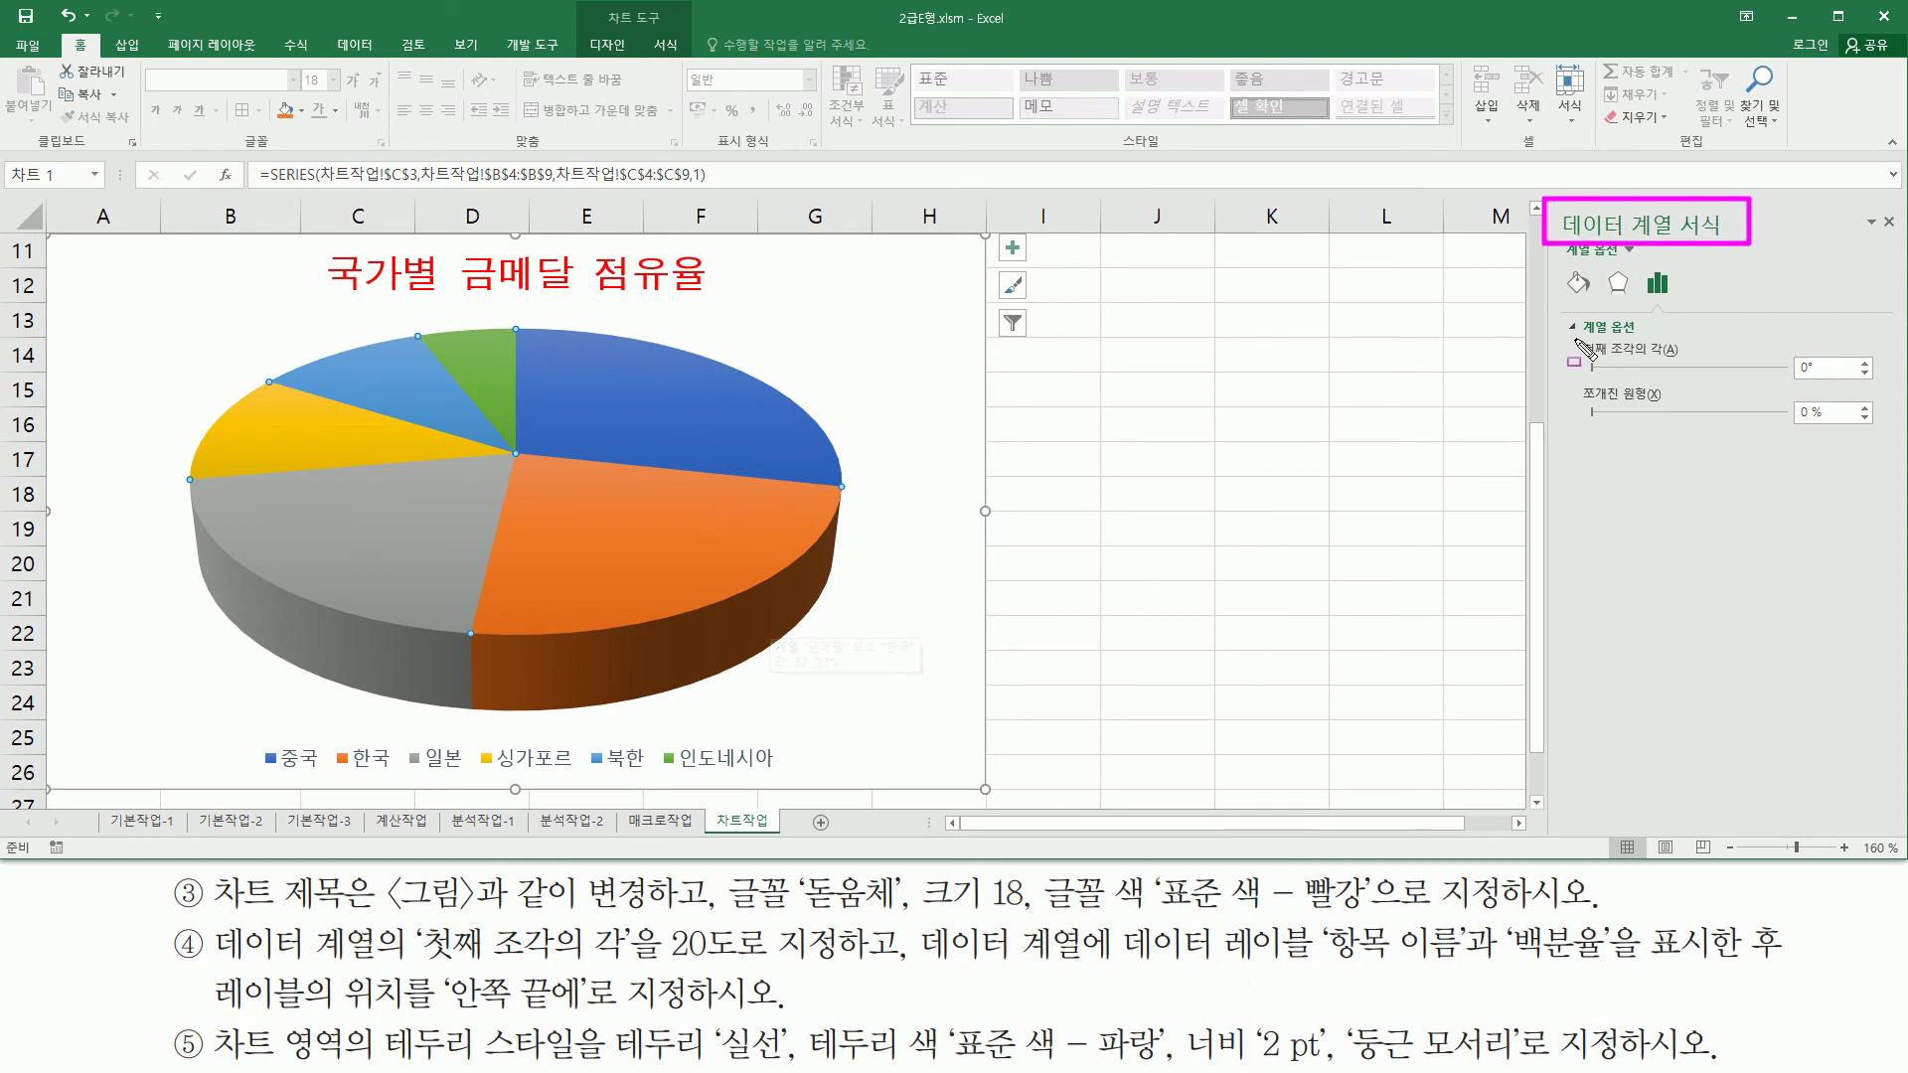
{"action": "mouse_move", "coordinate": [1574, 338]}
{"action": "left_mouse_down"}
{"action": "mouse_move", "coordinate": [1650, 391]}
{"action": "mouse_move", "coordinate": [1822, 379]}
{"action": "left_mouse_up"}
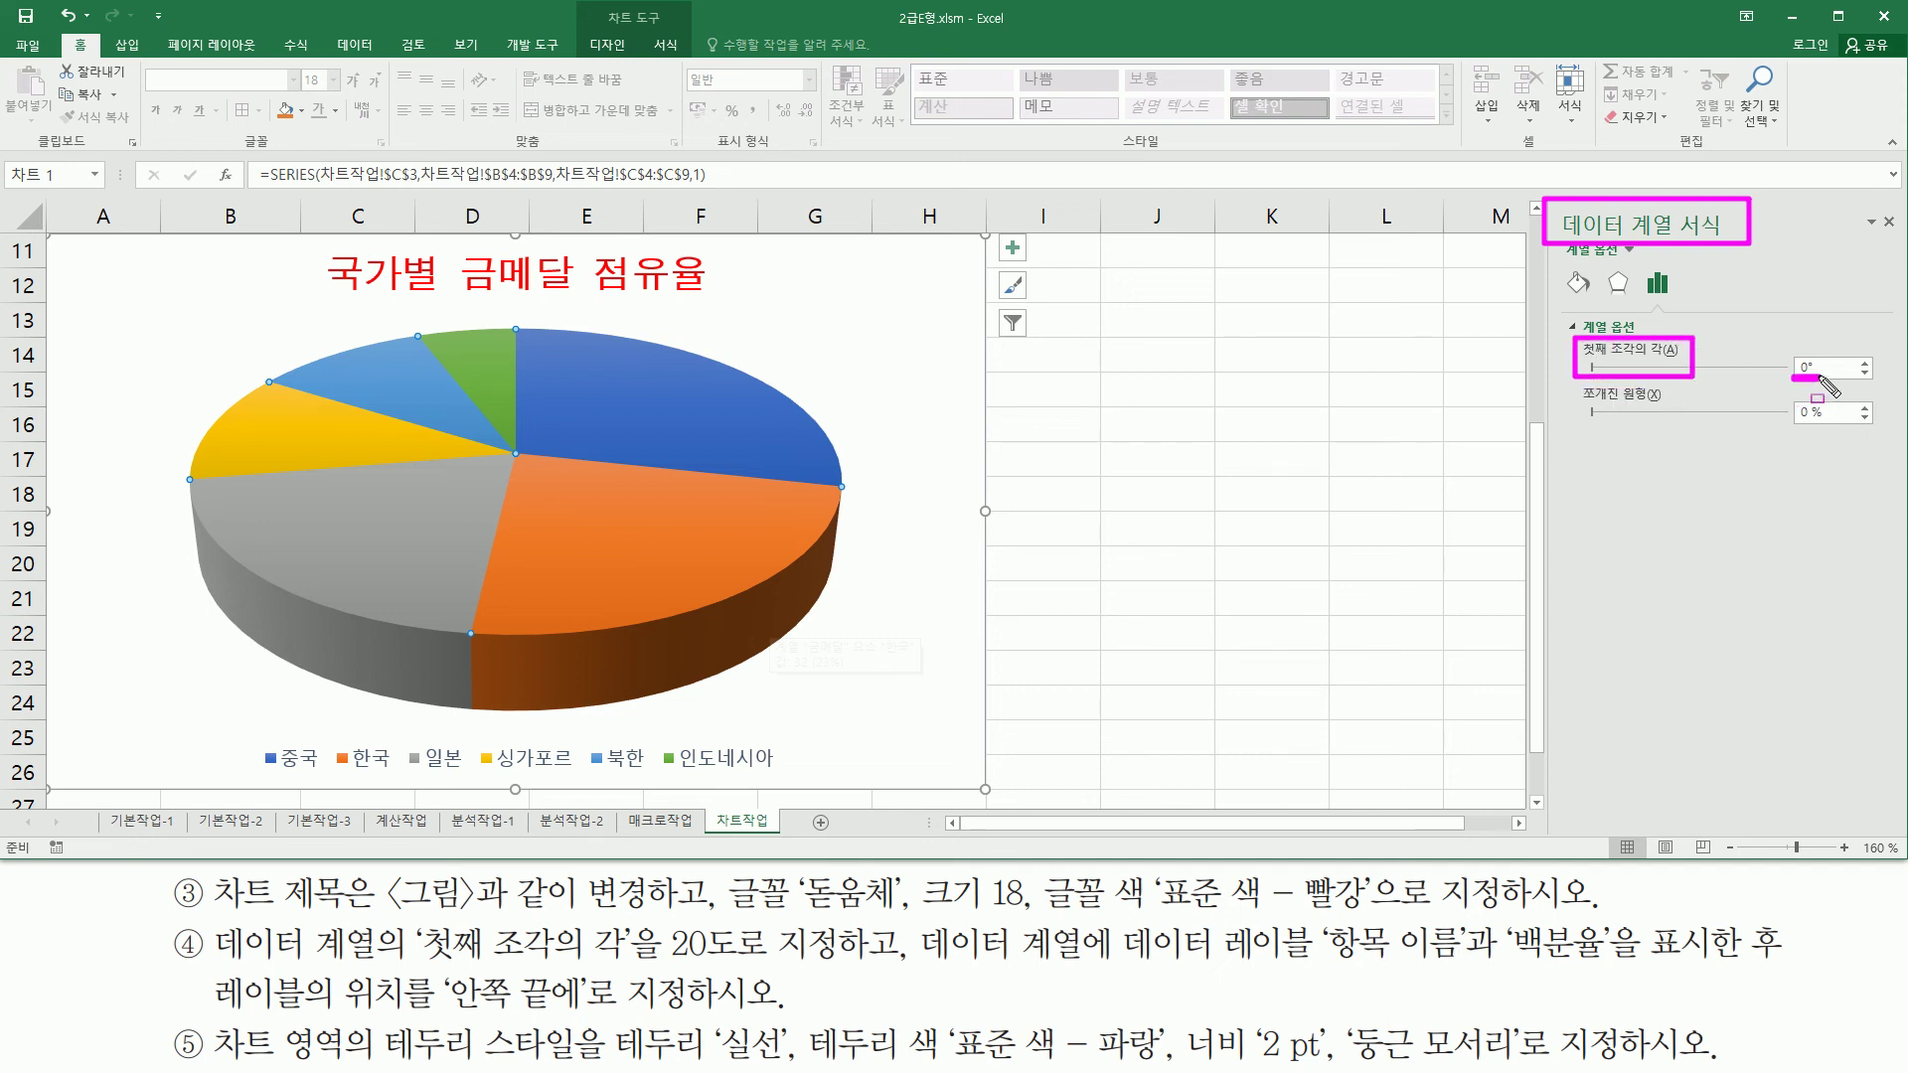
{"action": "left_click_drag", "start_coordinate": [413, 960], "coordinate": [723, 961]}
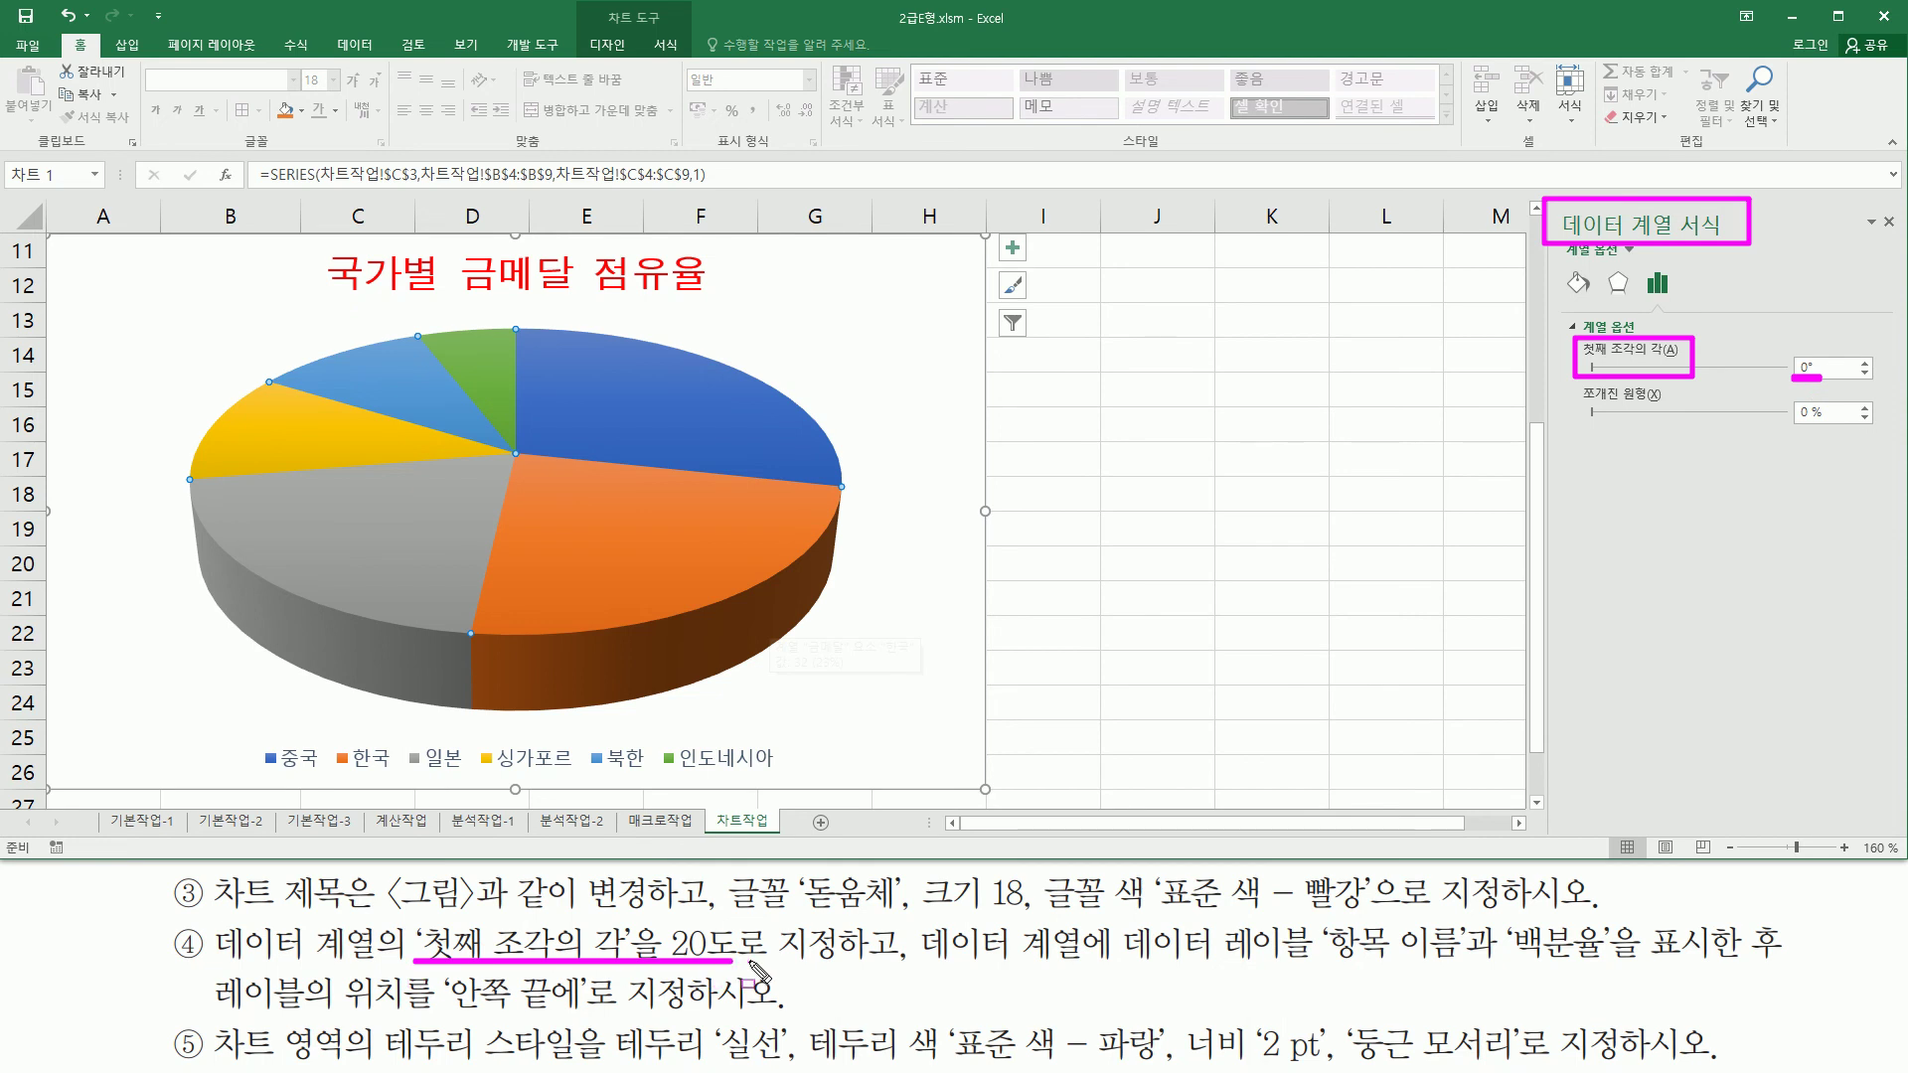
{"action": "key", "text": "Escape"}
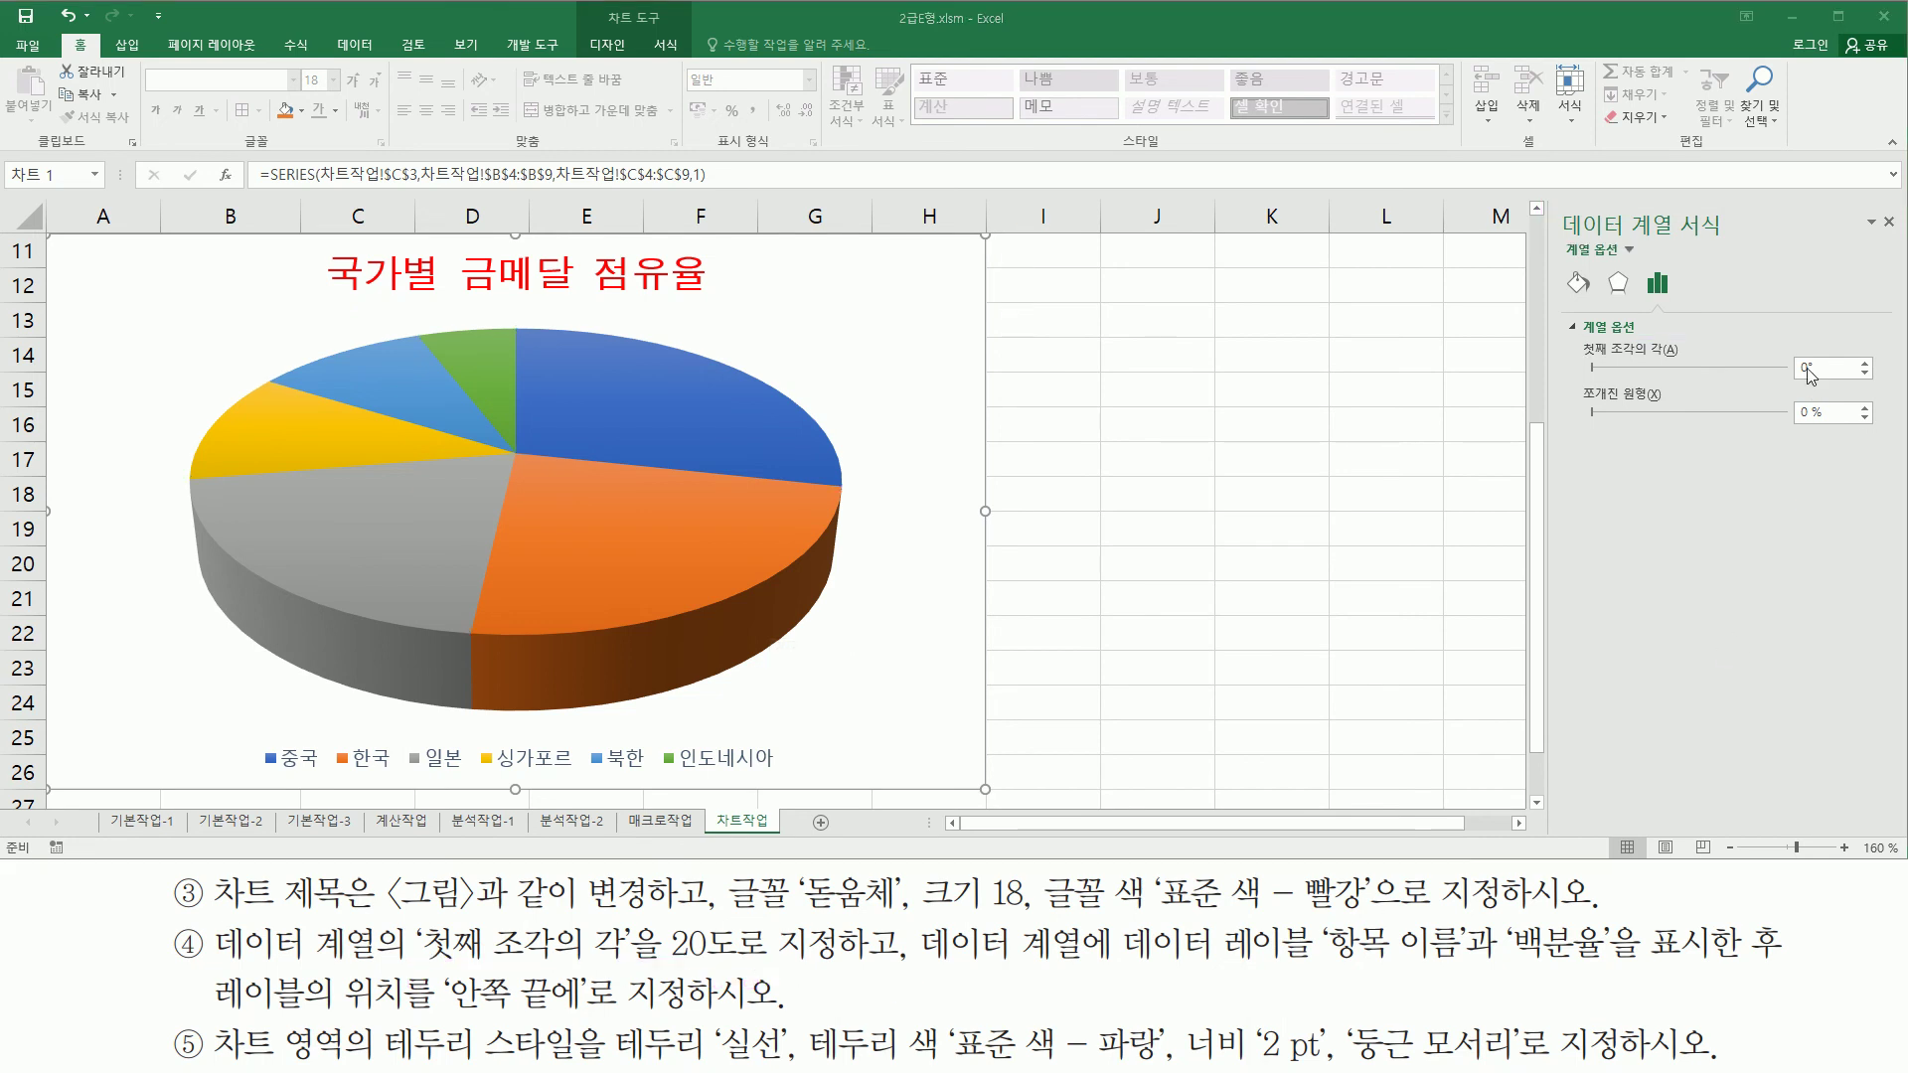
{"action": "left_click", "coordinate": [1809, 369]}
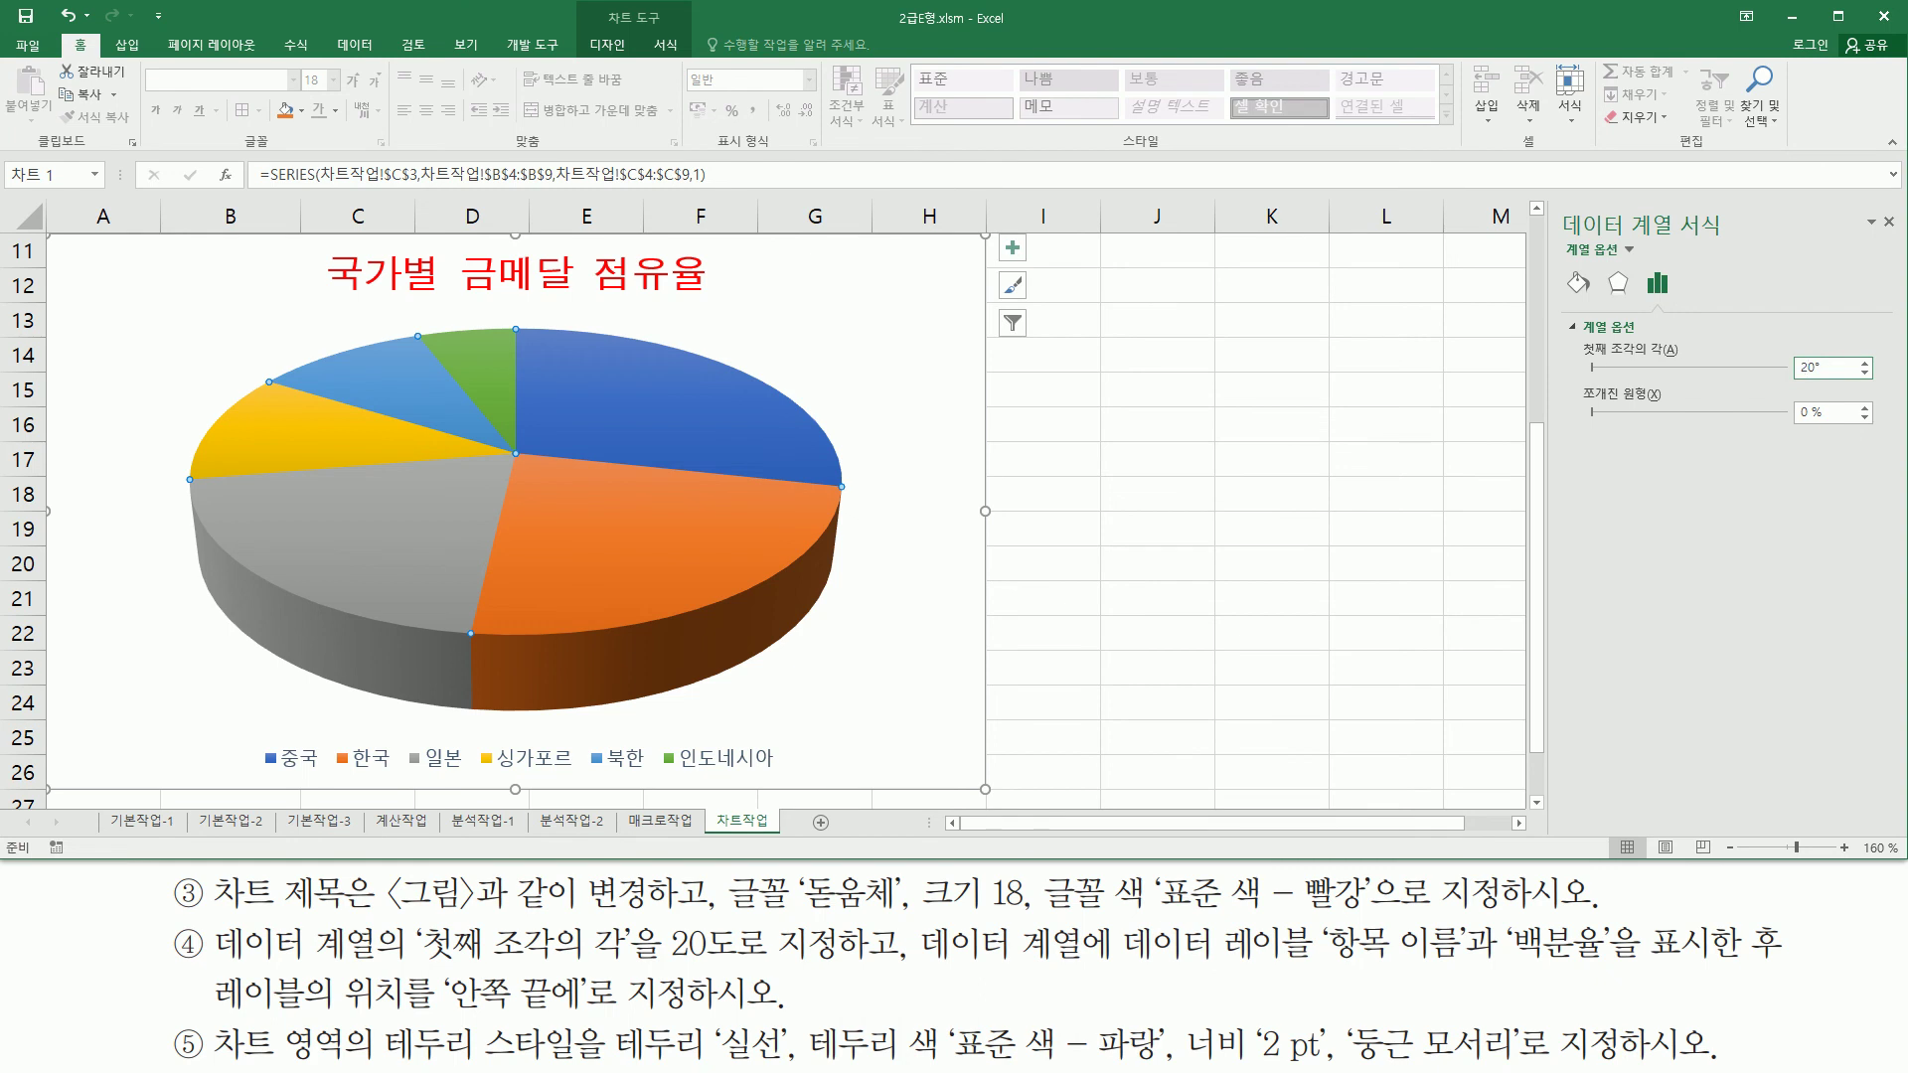
{"action": "type", "text": "2"}
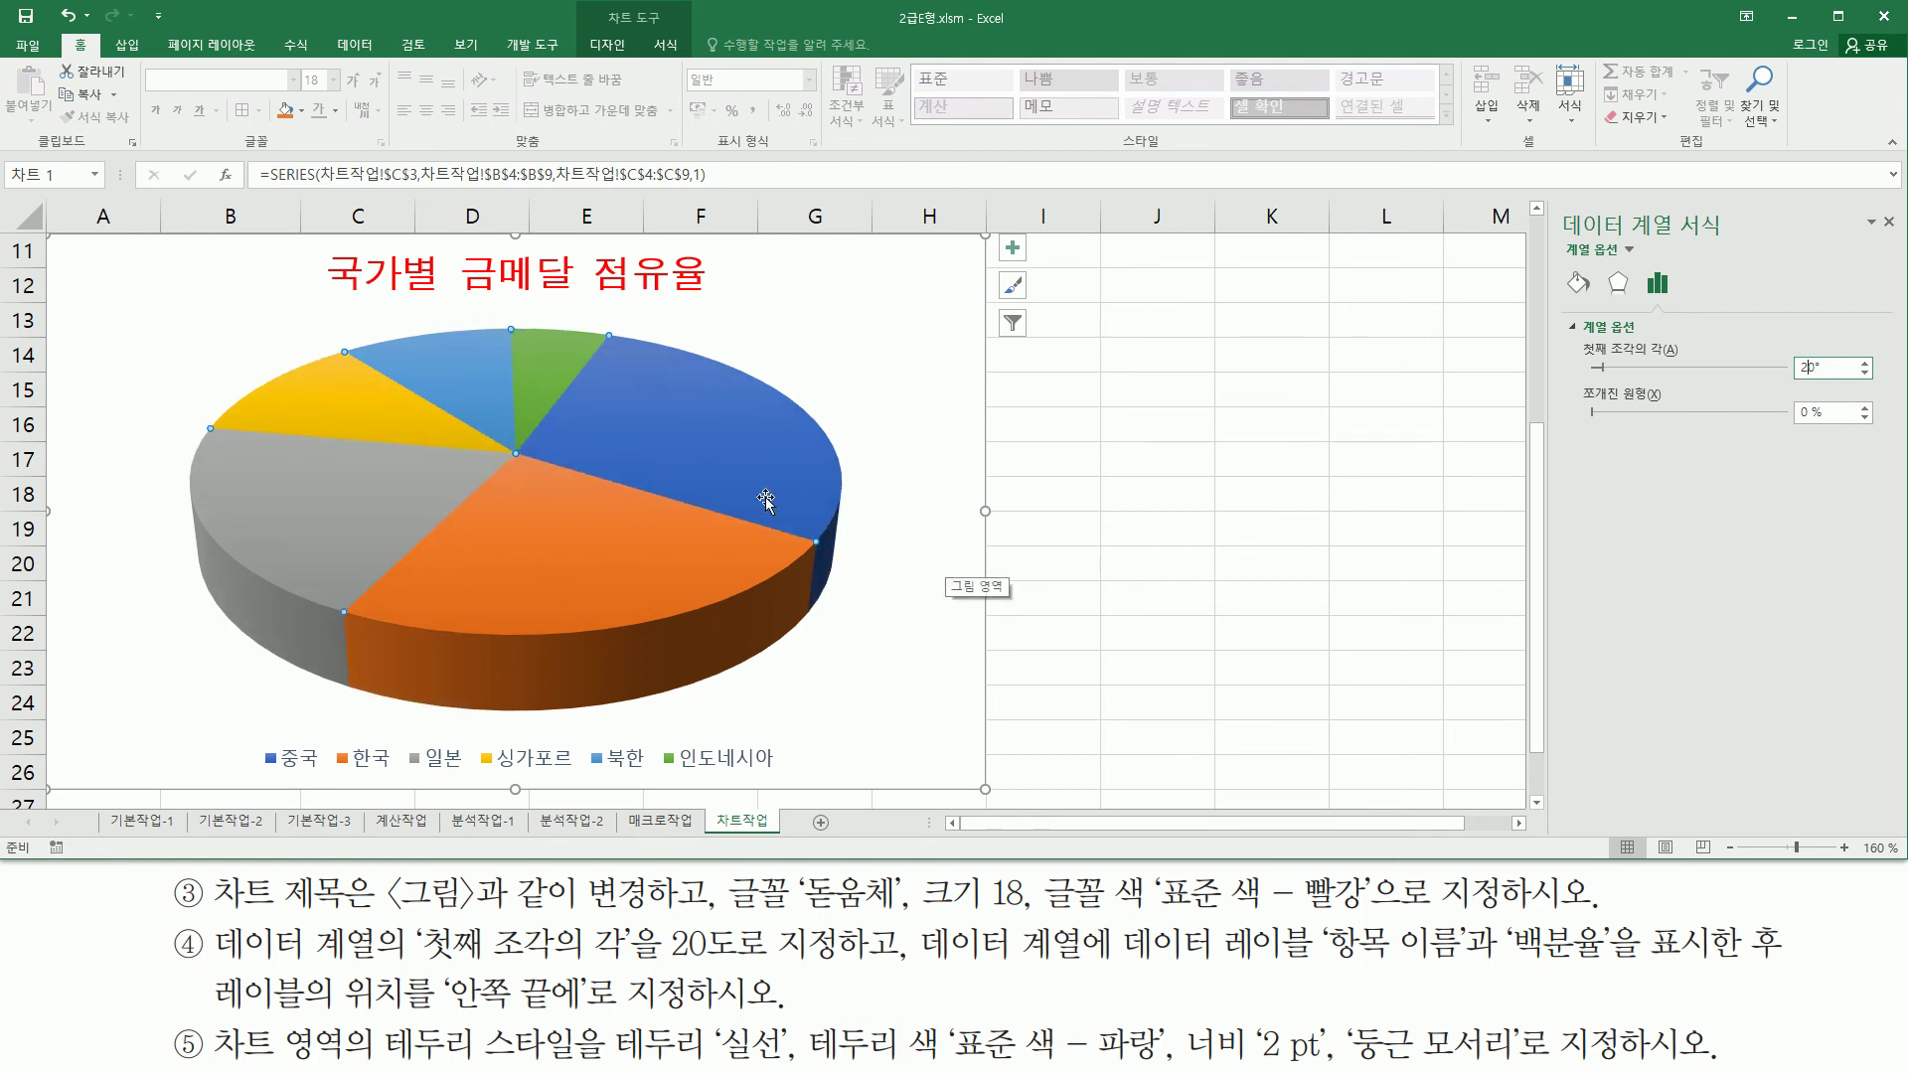
{"action": "left_click_drag", "start_coordinate": [1562, 199], "coordinate": [1738, 247]}
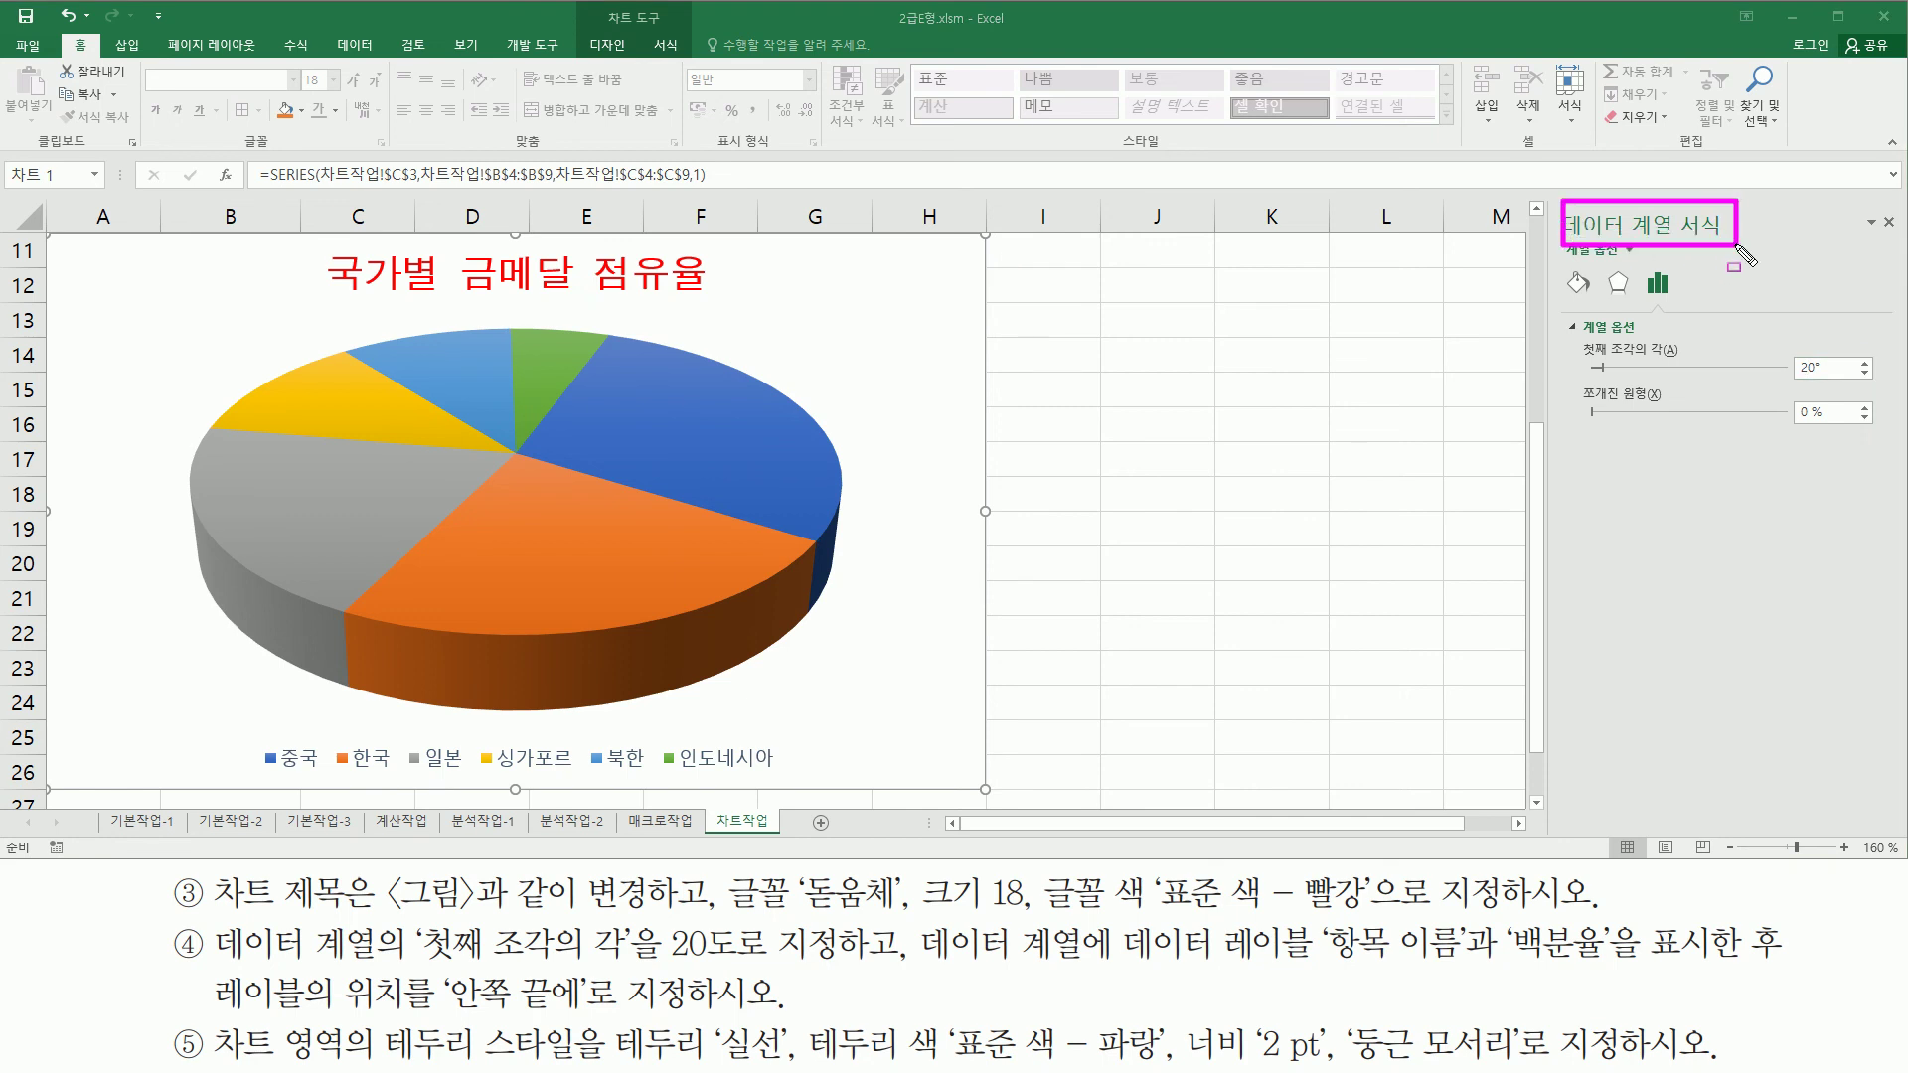
{"action": "key", "text": "Escape"}
{"action": "left_click", "coordinate": [1889, 223]}
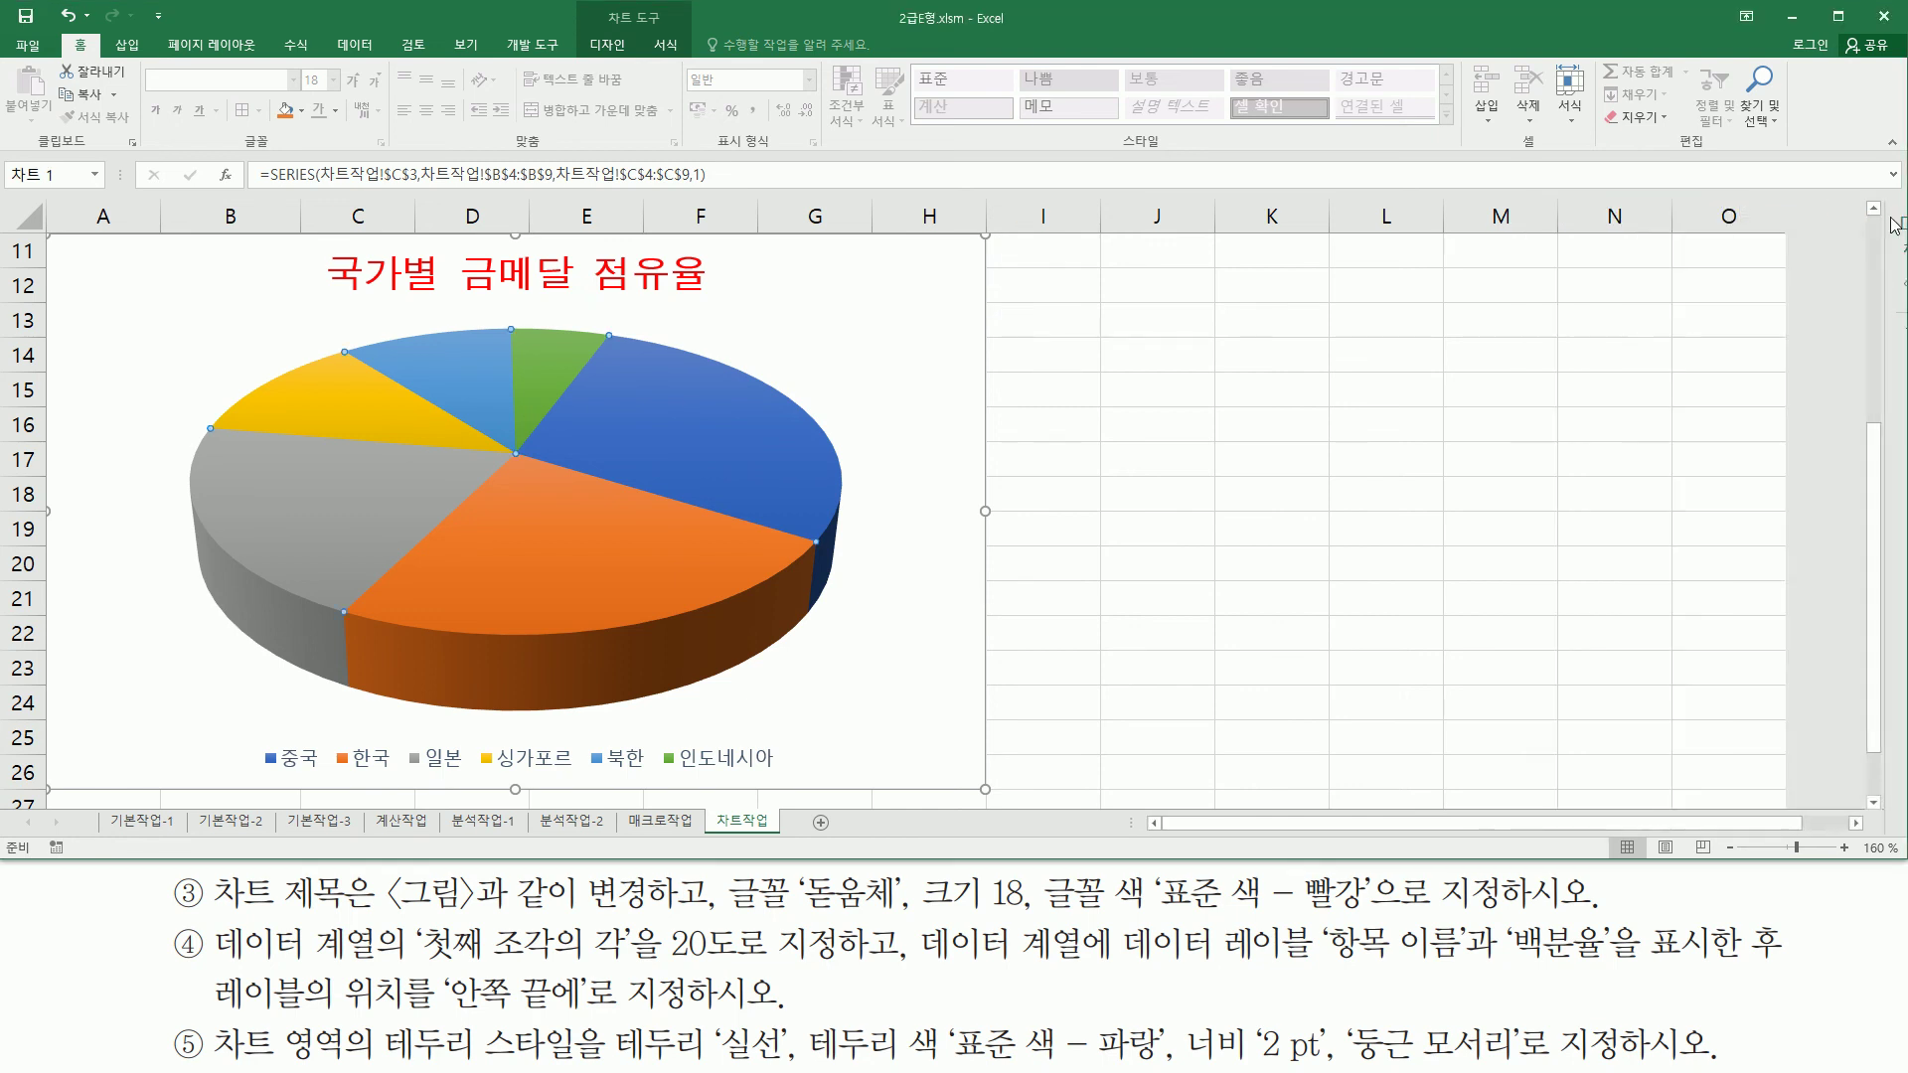
Step: Add data labels to the pie's data series through 기타 데이터 레이블 옵션, leaving the label formatting options open
{"action": "mouse_move", "coordinate": [903, 922]}
{"action": "left_mouse_down"}
{"action": "mouse_move", "coordinate": [903, 976]}
{"action": "mouse_move", "coordinate": [1110, 964]}
{"action": "mouse_move", "coordinate": [1121, 918]}
{"action": "mouse_move", "coordinate": [1318, 989]}
{"action": "mouse_move", "coordinate": [1621, 964]}
{"action": "left_mouse_up"}
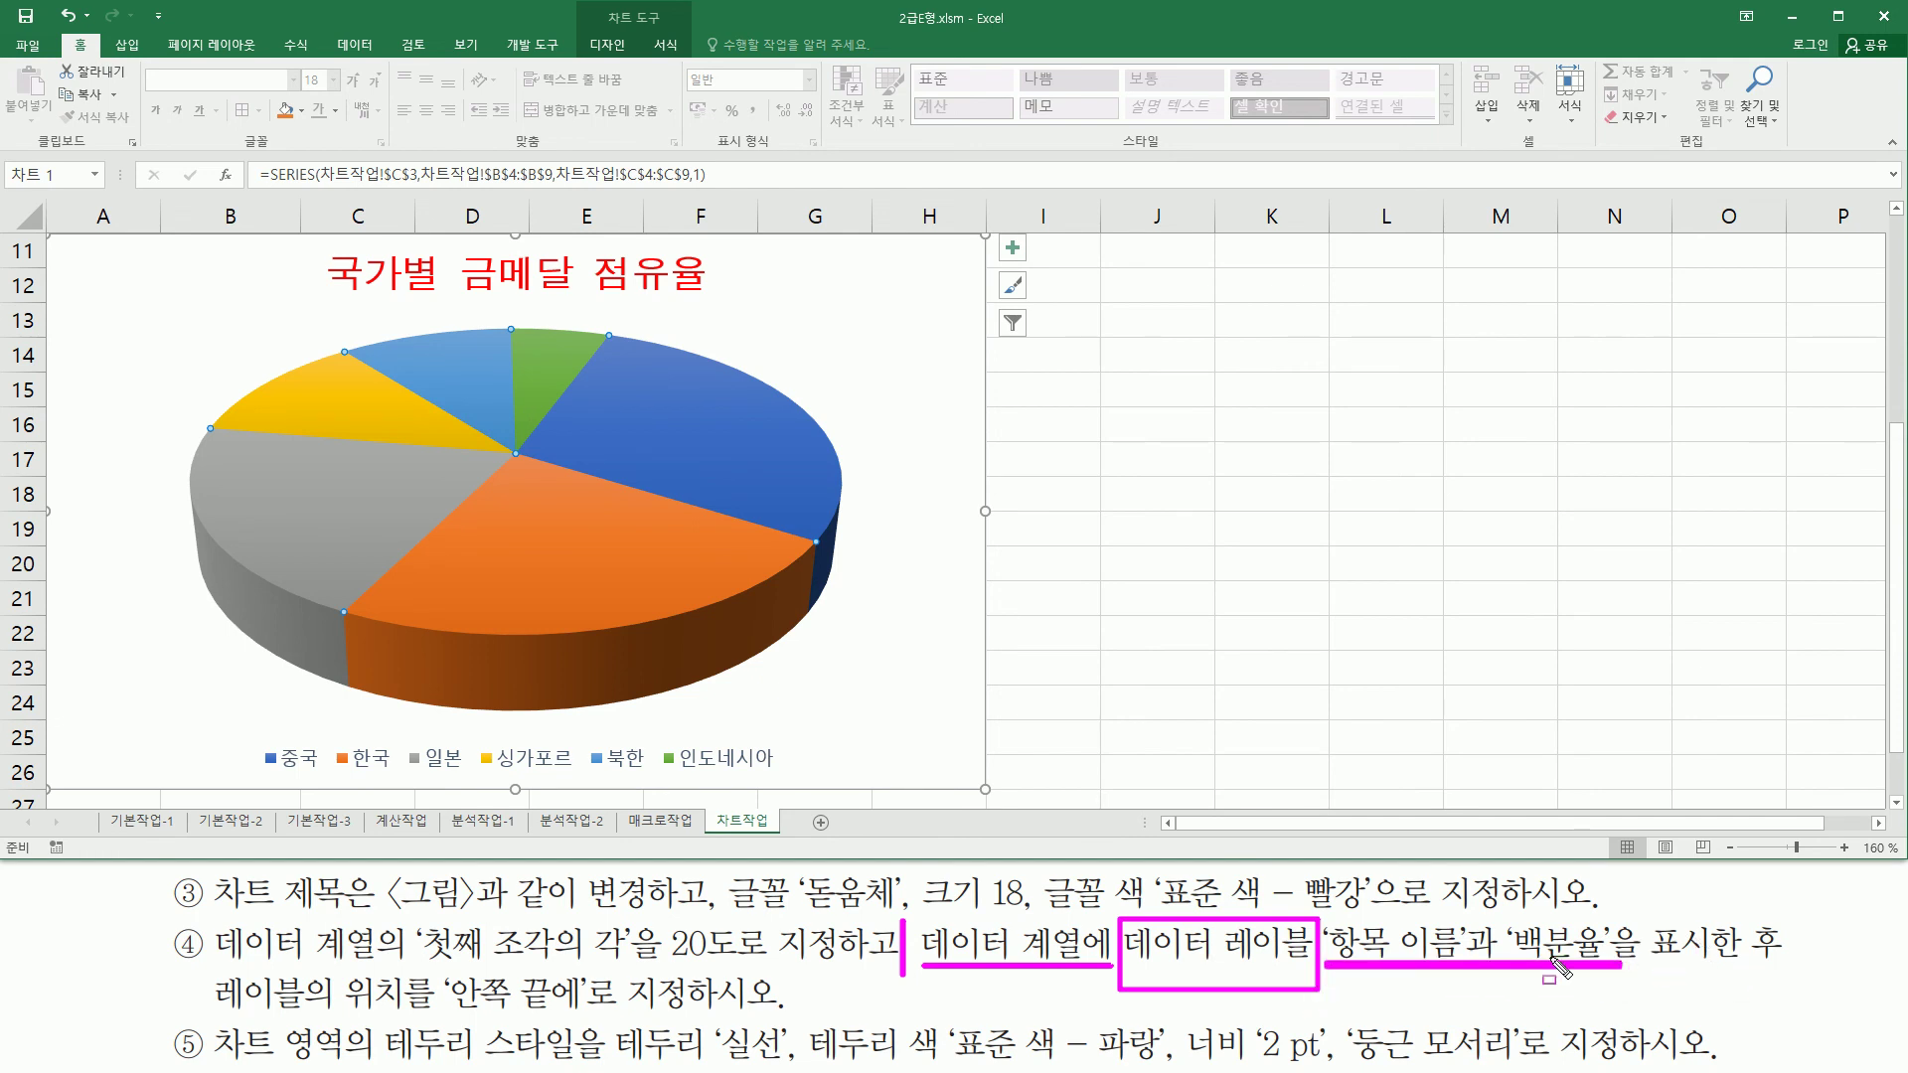
{"action": "left_click_drag", "start_coordinate": [218, 1016], "coordinate": [587, 1019]}
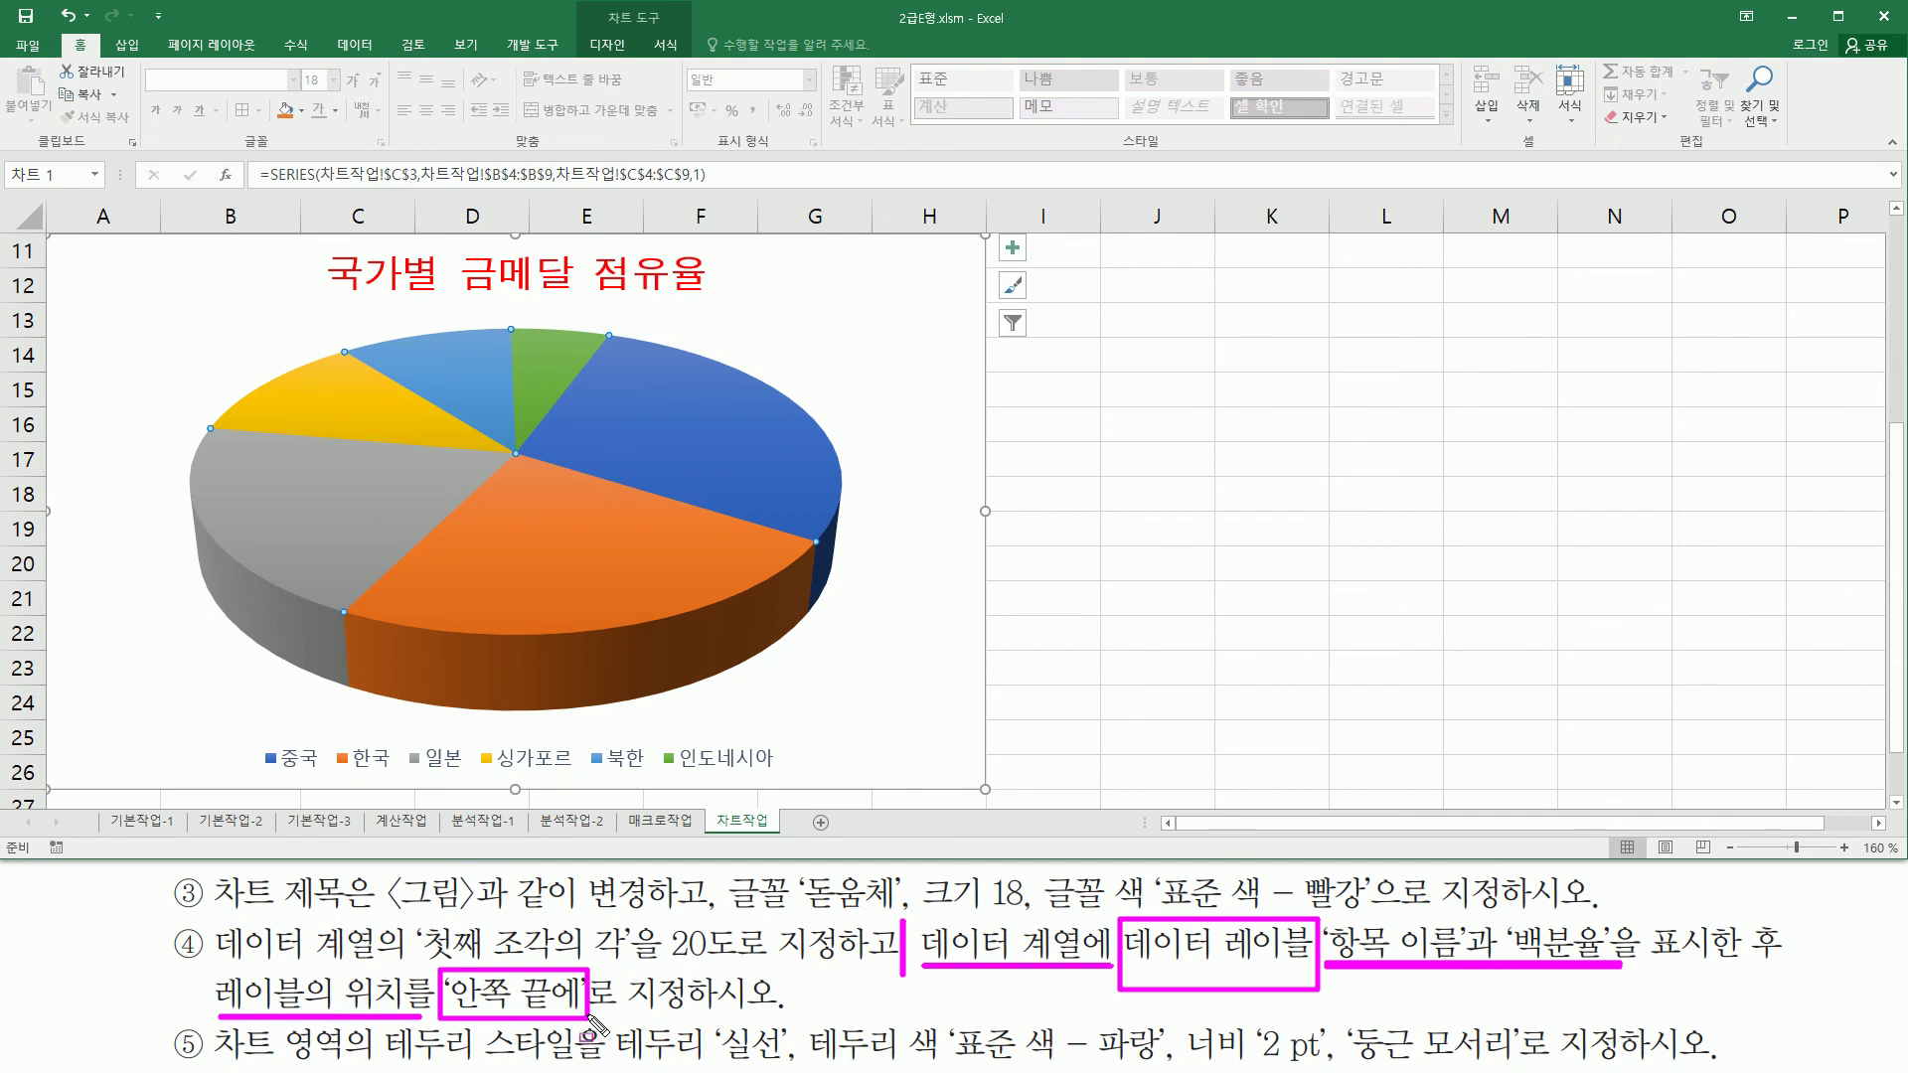
{"action": "key", "text": "Escape"}
{"action": "left_click", "coordinate": [676, 433]}
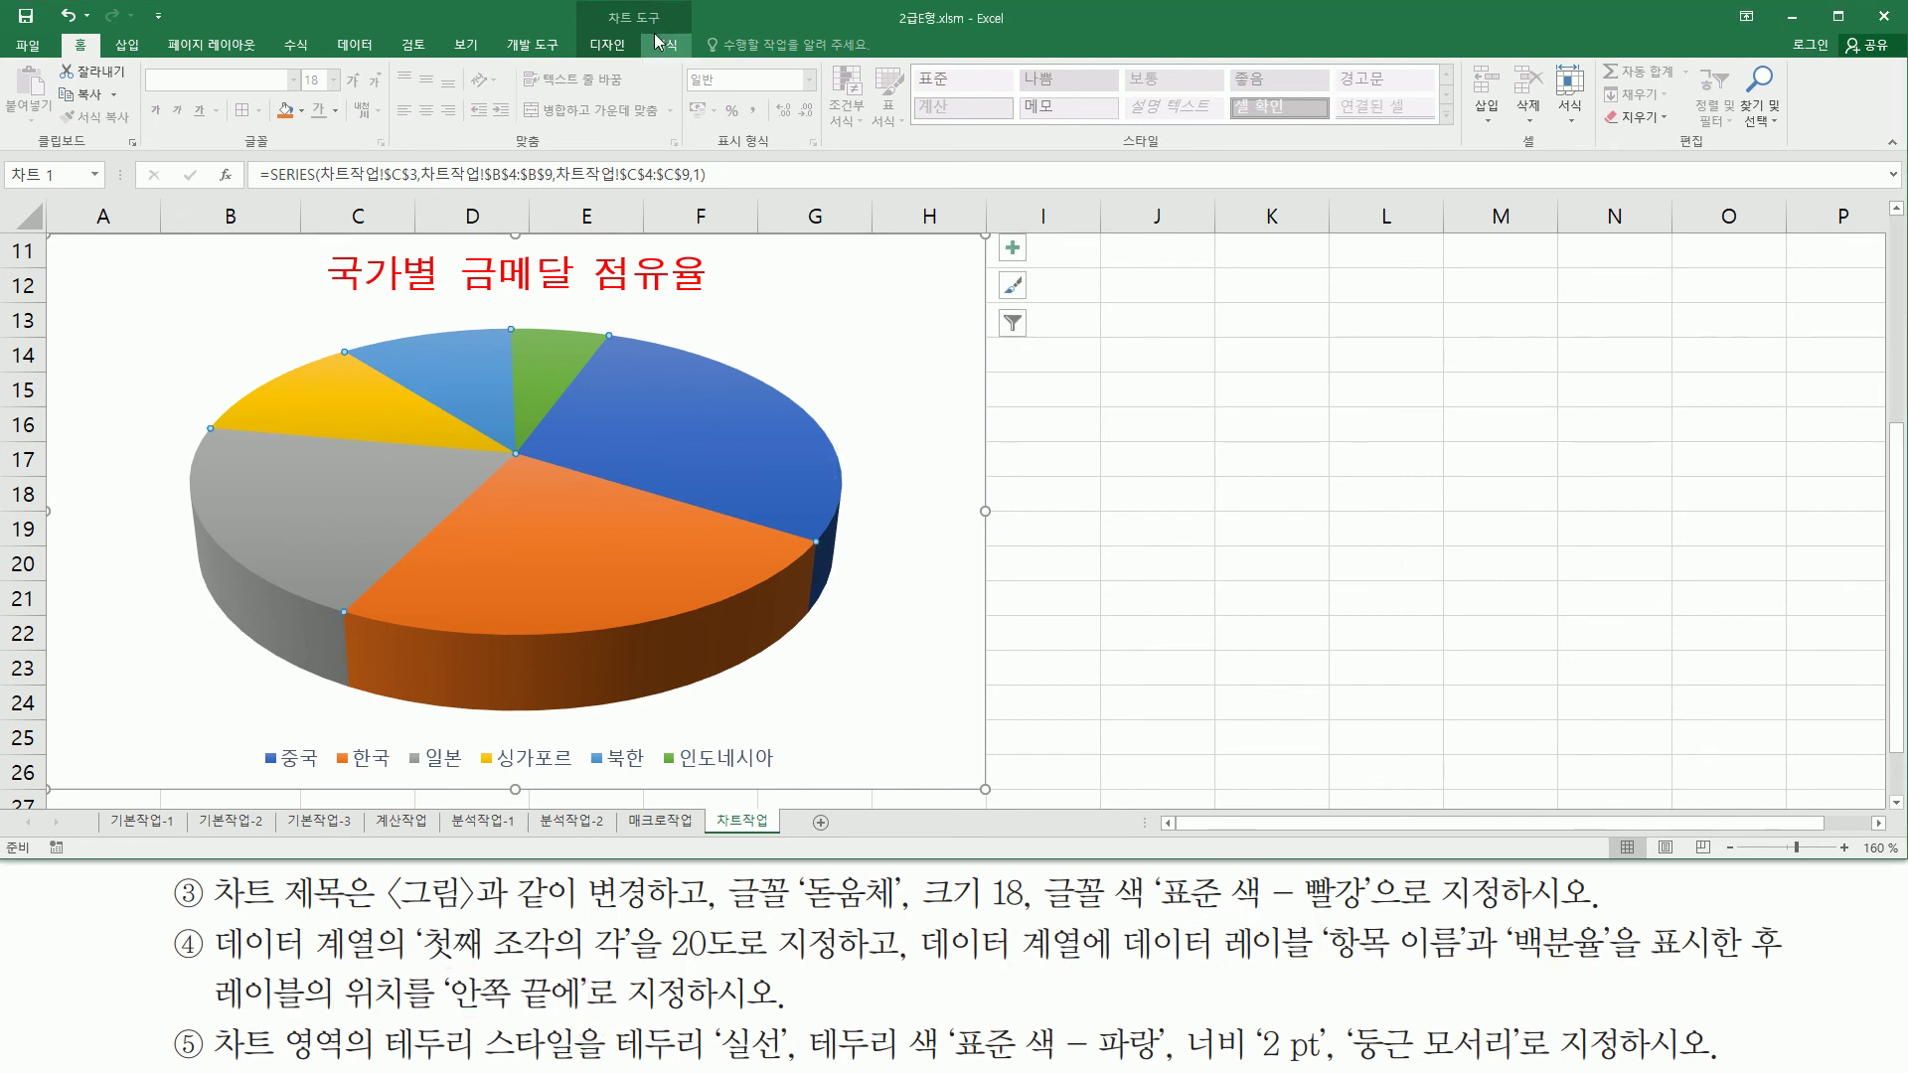
{"action": "left_click_drag", "start_coordinate": [677, 26], "coordinate": [638, 63]}
{"action": "key", "text": "Escape"}
{"action": "left_click", "coordinate": [600, 48]}
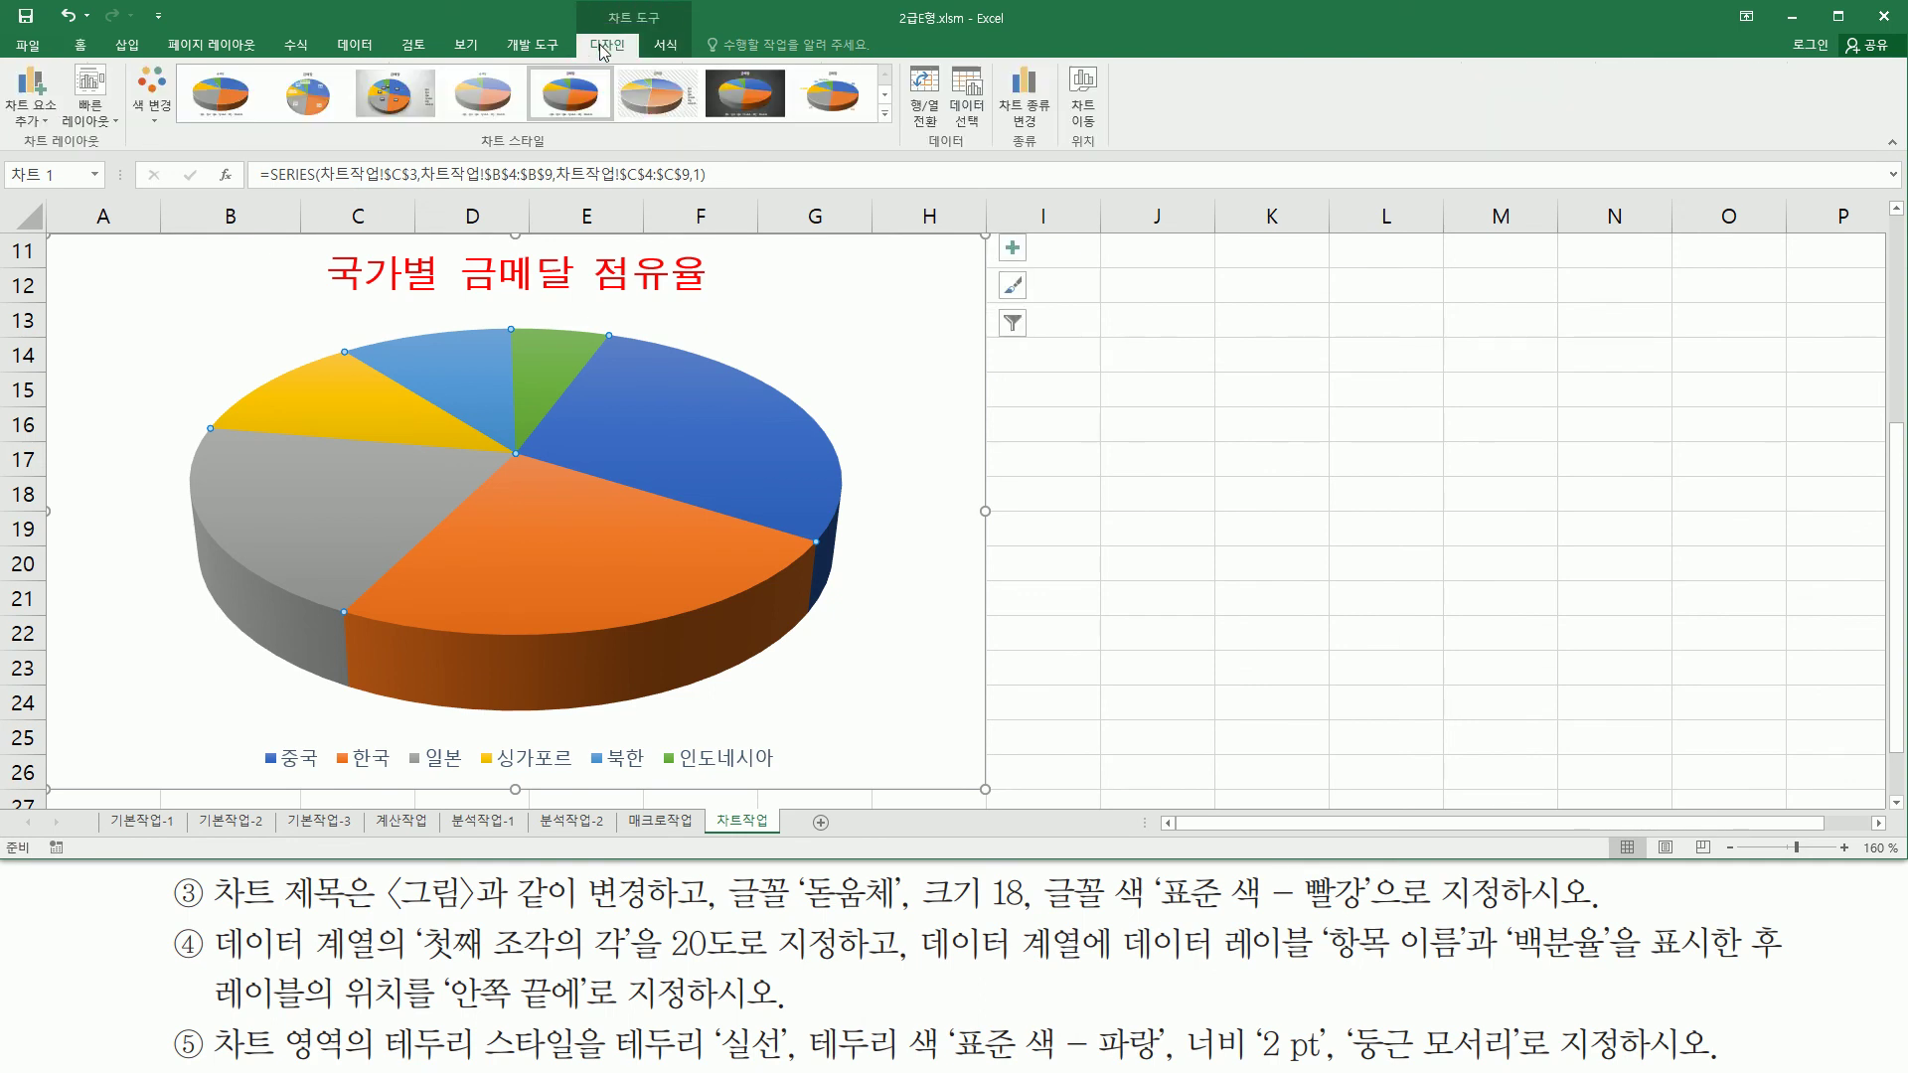
{"action": "left_click_drag", "start_coordinate": [22, 147], "coordinate": [116, 148]}
{"action": "left_click_drag", "start_coordinate": [6, 61], "coordinate": [56, 139]}
{"action": "key", "text": "Escape"}
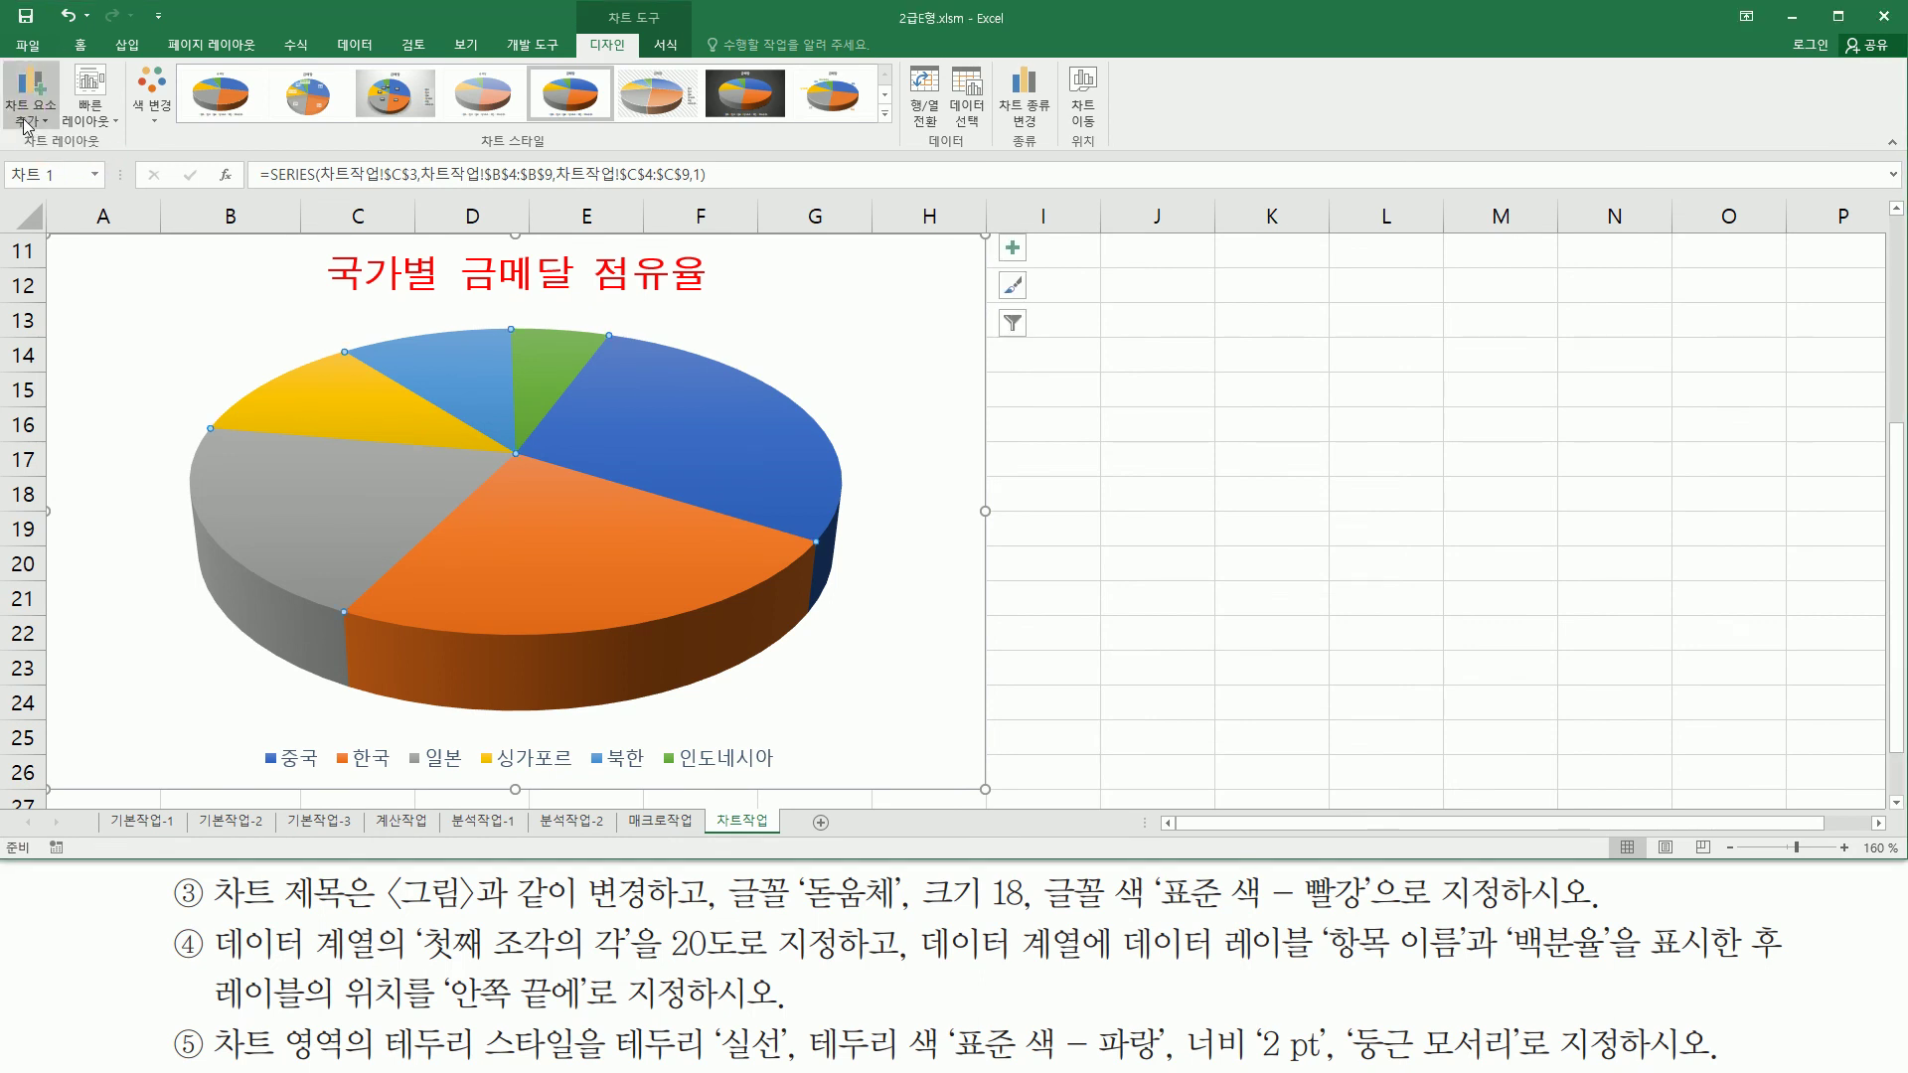
{"action": "left_click", "coordinate": [27, 120]}
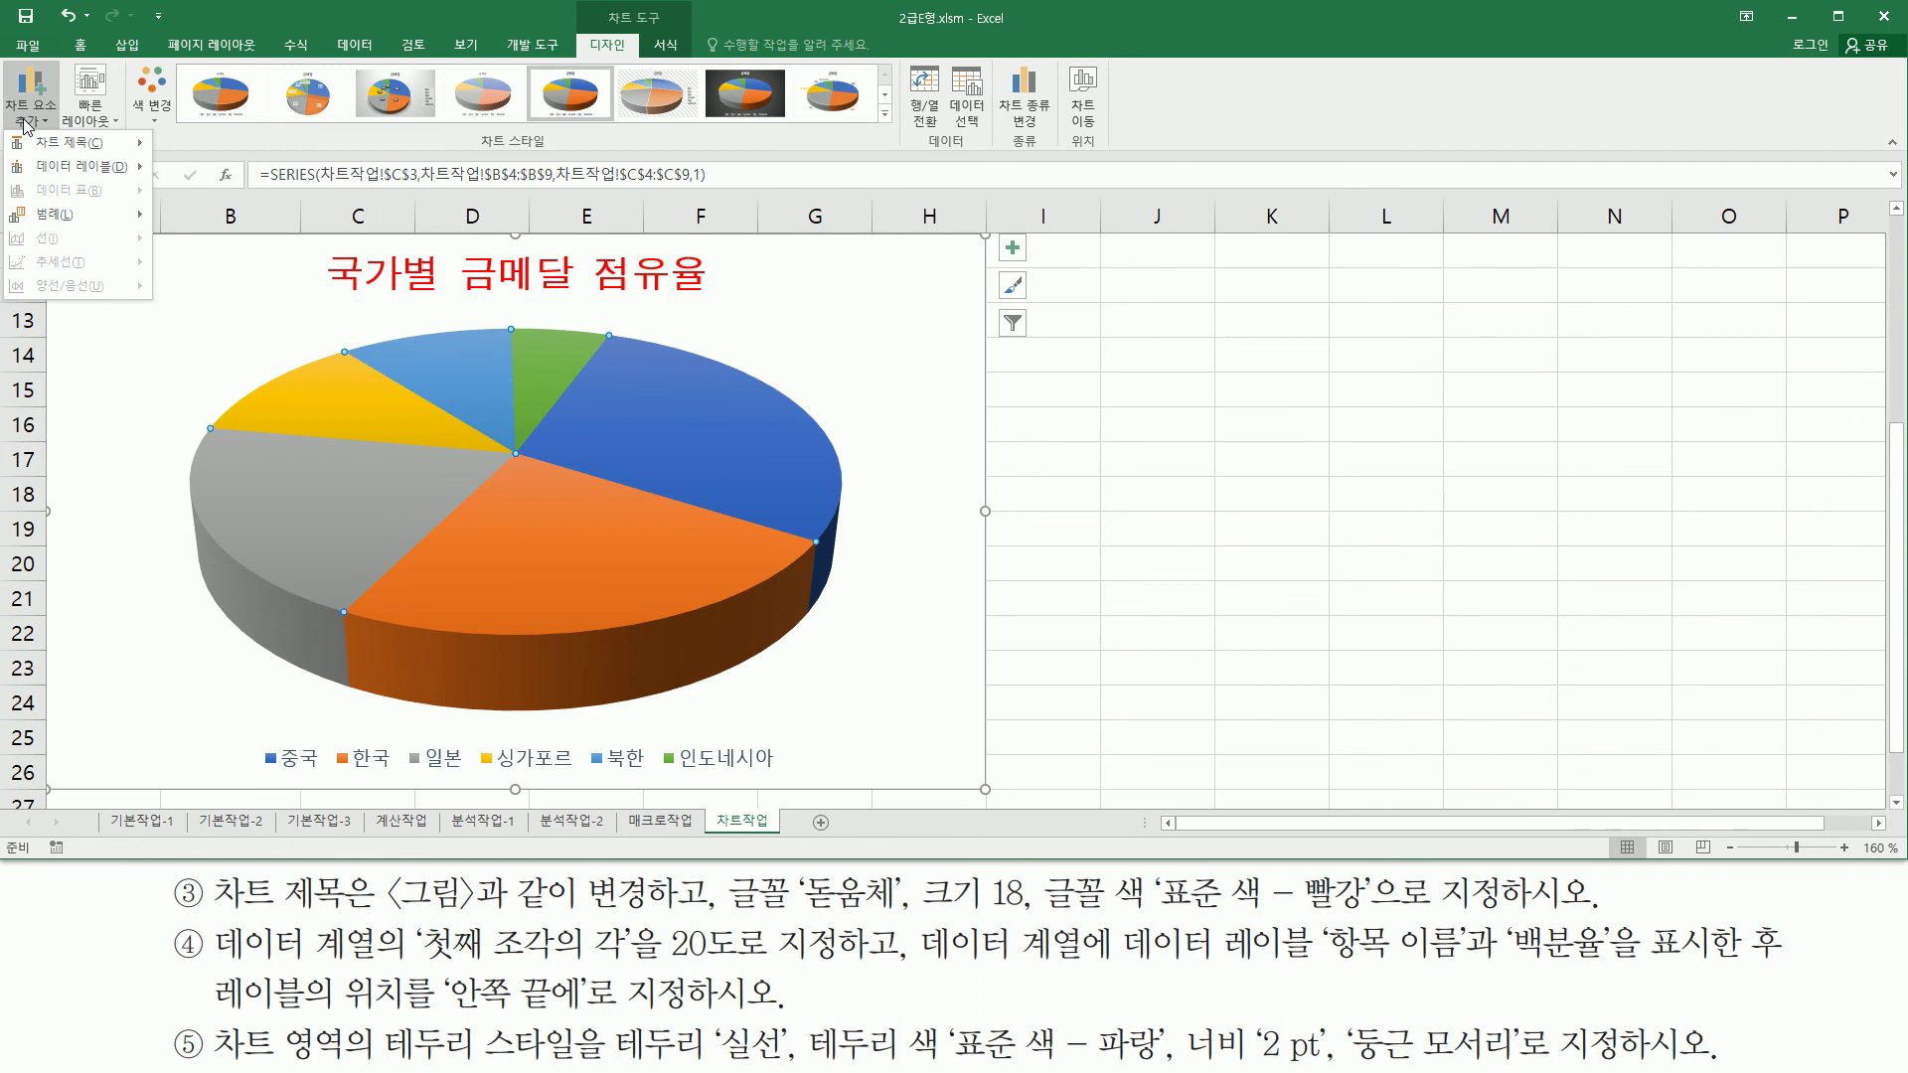
{"action": "mouse_move", "coordinate": [72, 166]}
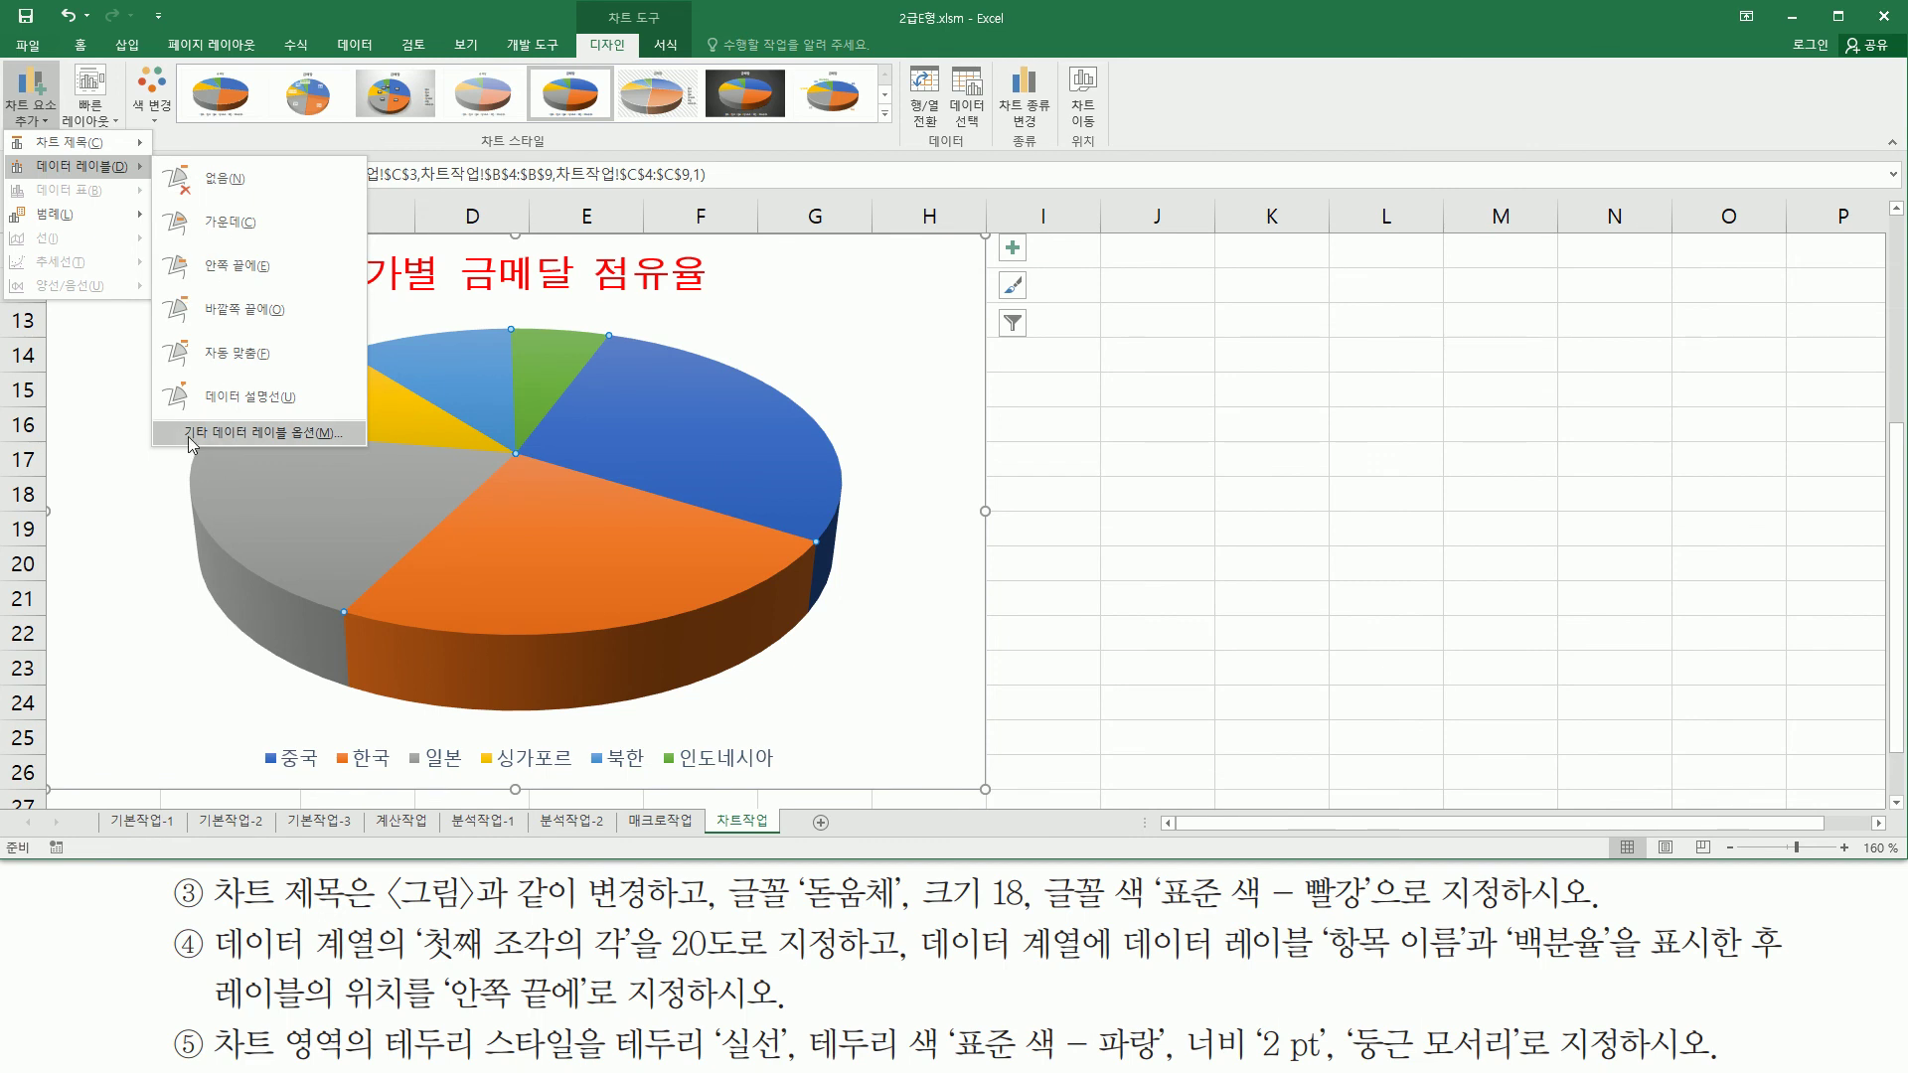
{"action": "left_click", "coordinate": [302, 433]}
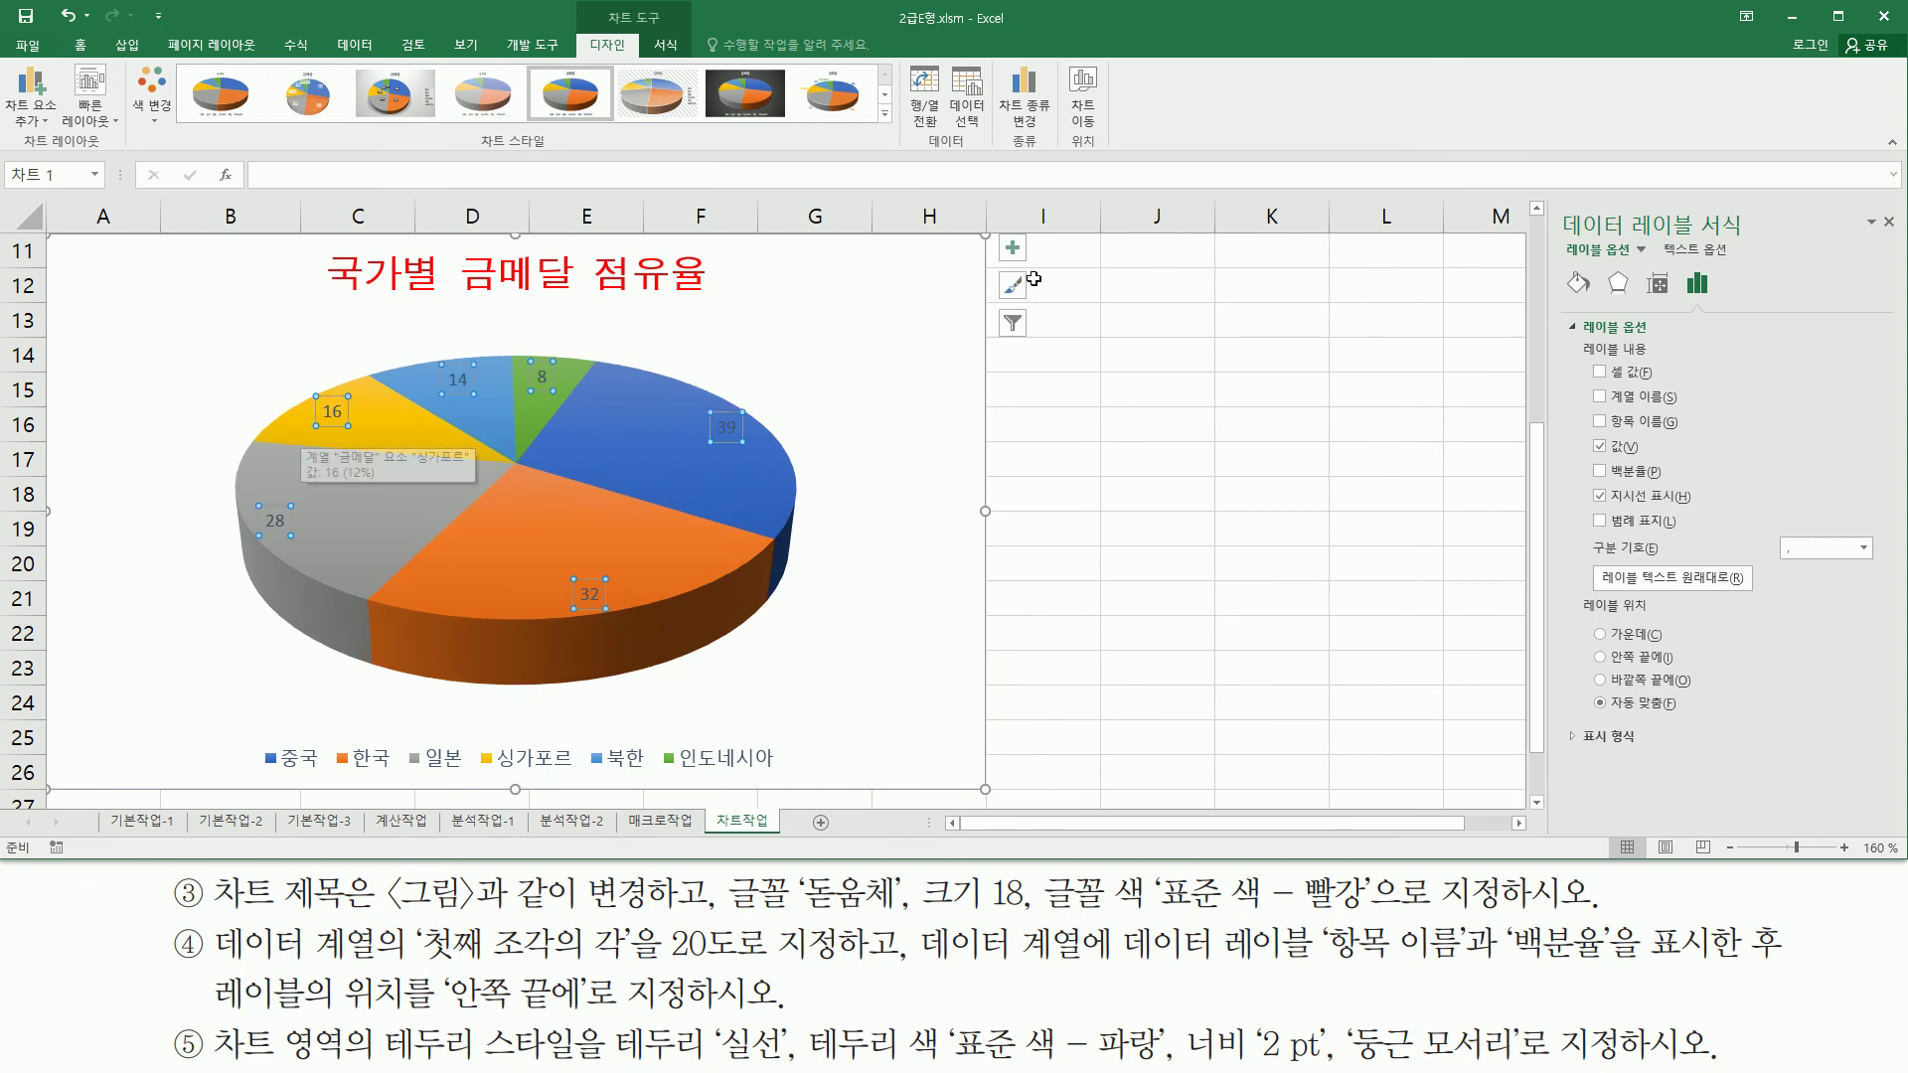
{"action": "mouse_move", "coordinate": [1558, 209]}
{"action": "left_mouse_down"}
{"action": "mouse_move", "coordinate": [1598, 247]}
{"action": "mouse_move", "coordinate": [1759, 240]}
{"action": "left_mouse_up"}
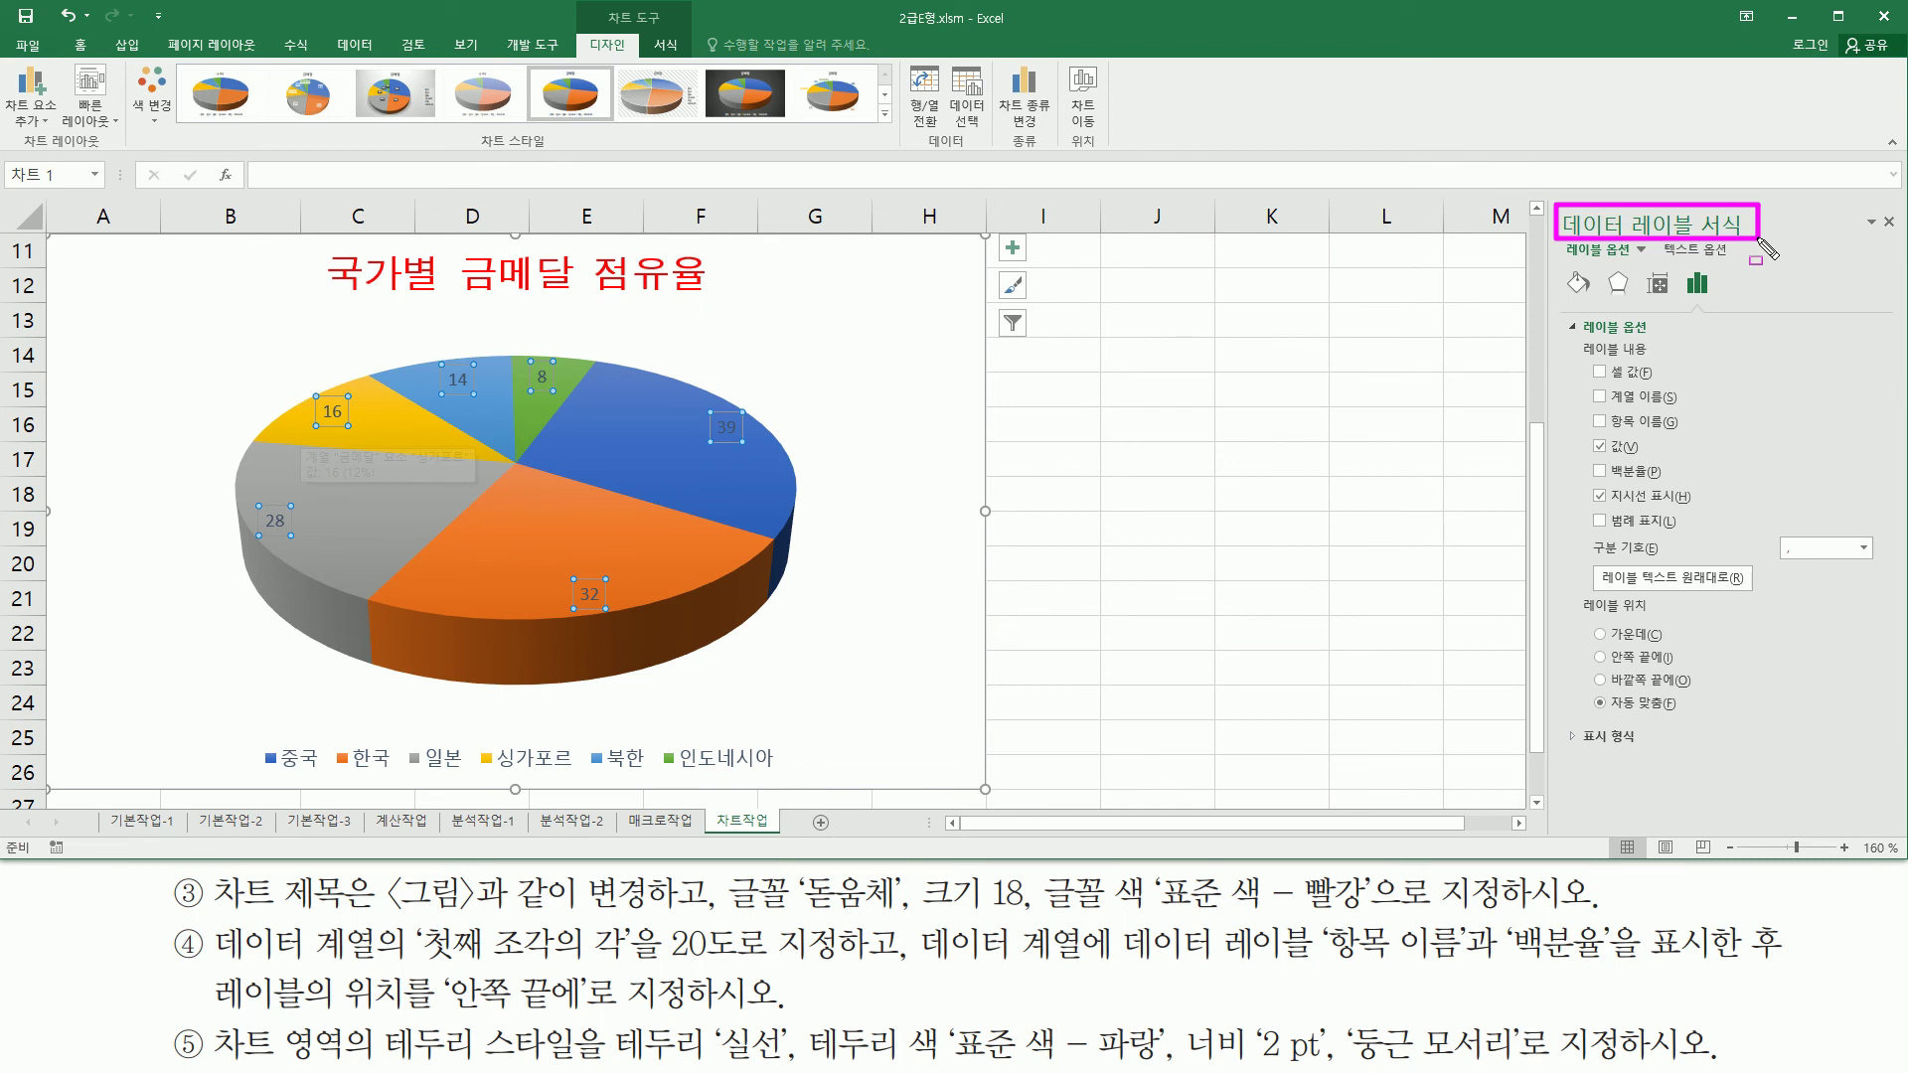
Step: Make the pie's data labels show 항목 이름 and 백분율, and turn off 값
{"action": "mouse_move", "coordinate": [1553, 334]}
{"action": "left_mouse_down"}
{"action": "mouse_move", "coordinate": [1576, 335]}
{"action": "mouse_move", "coordinate": [1689, 467]}
{"action": "mouse_move", "coordinate": [1722, 541]}
{"action": "left_mouse_up"}
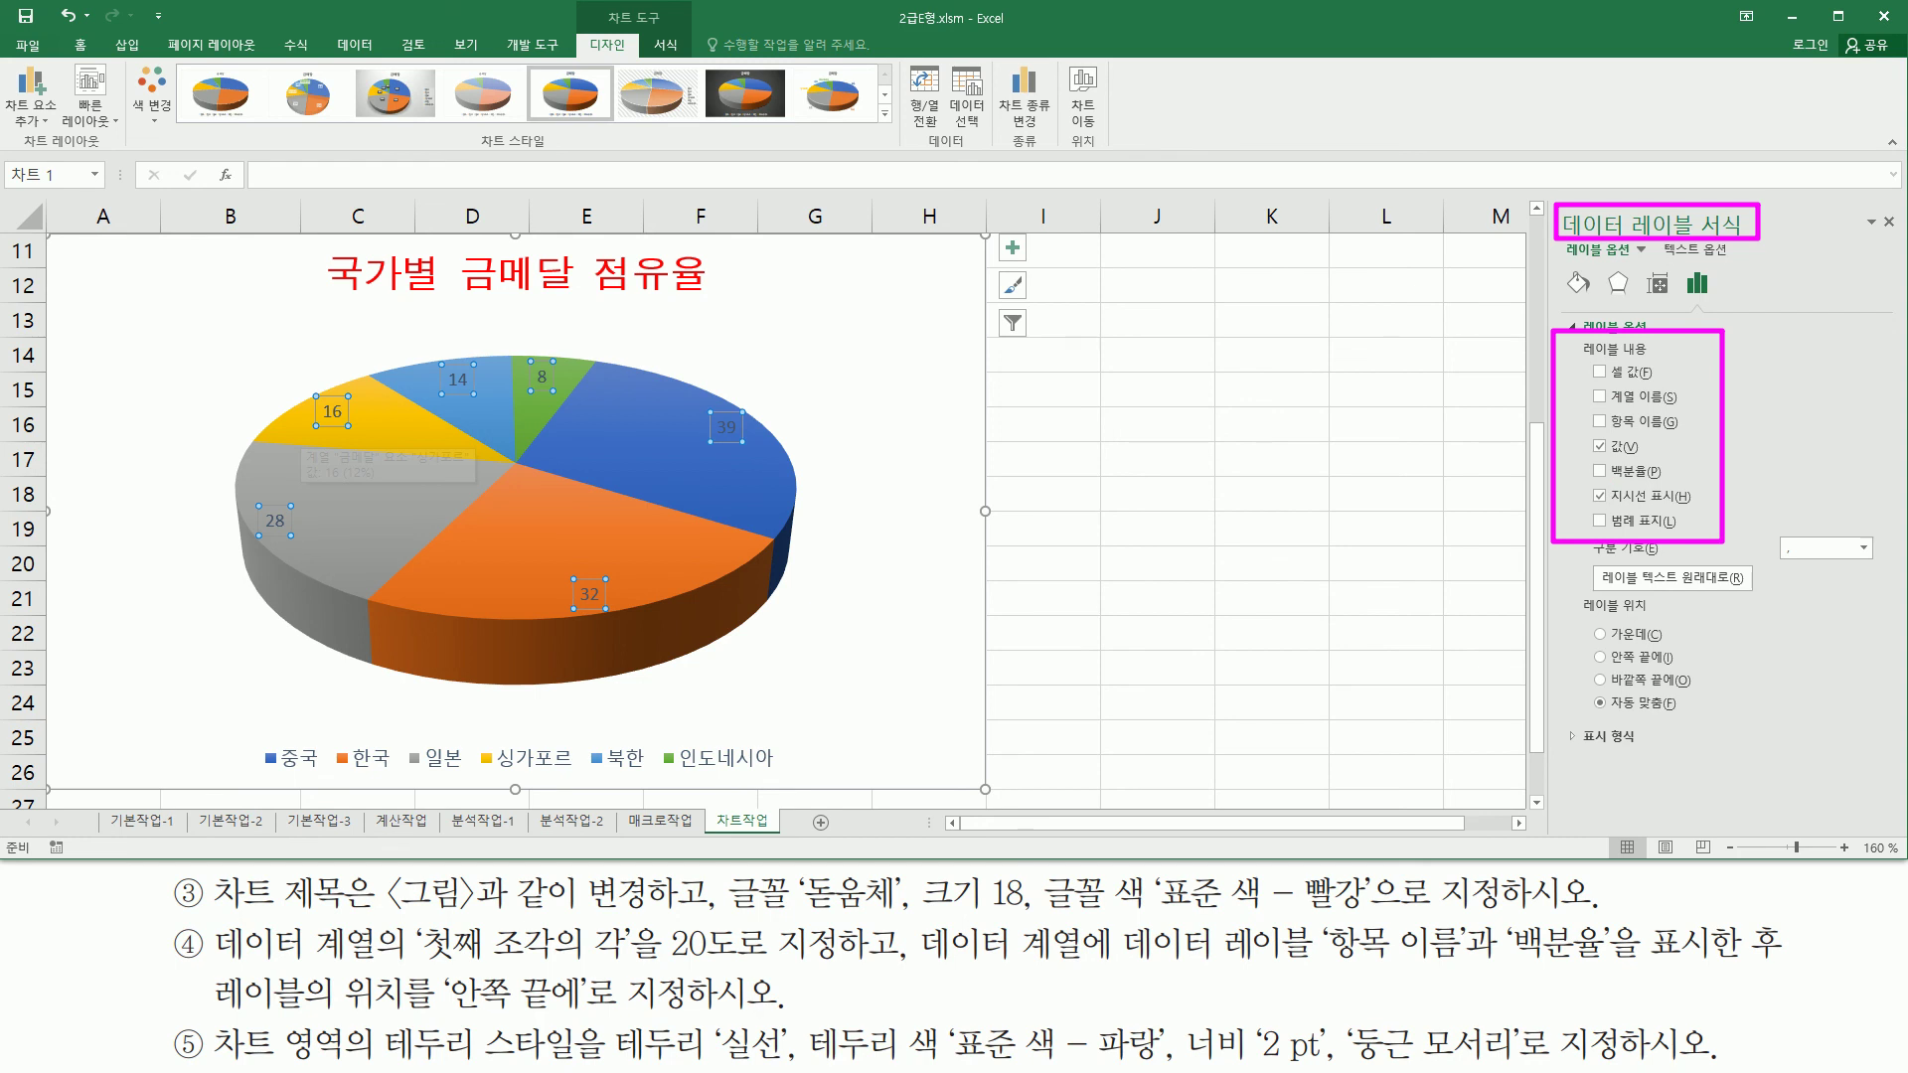
{"action": "left_click_drag", "start_coordinate": [1329, 973], "coordinate": [1621, 973]}
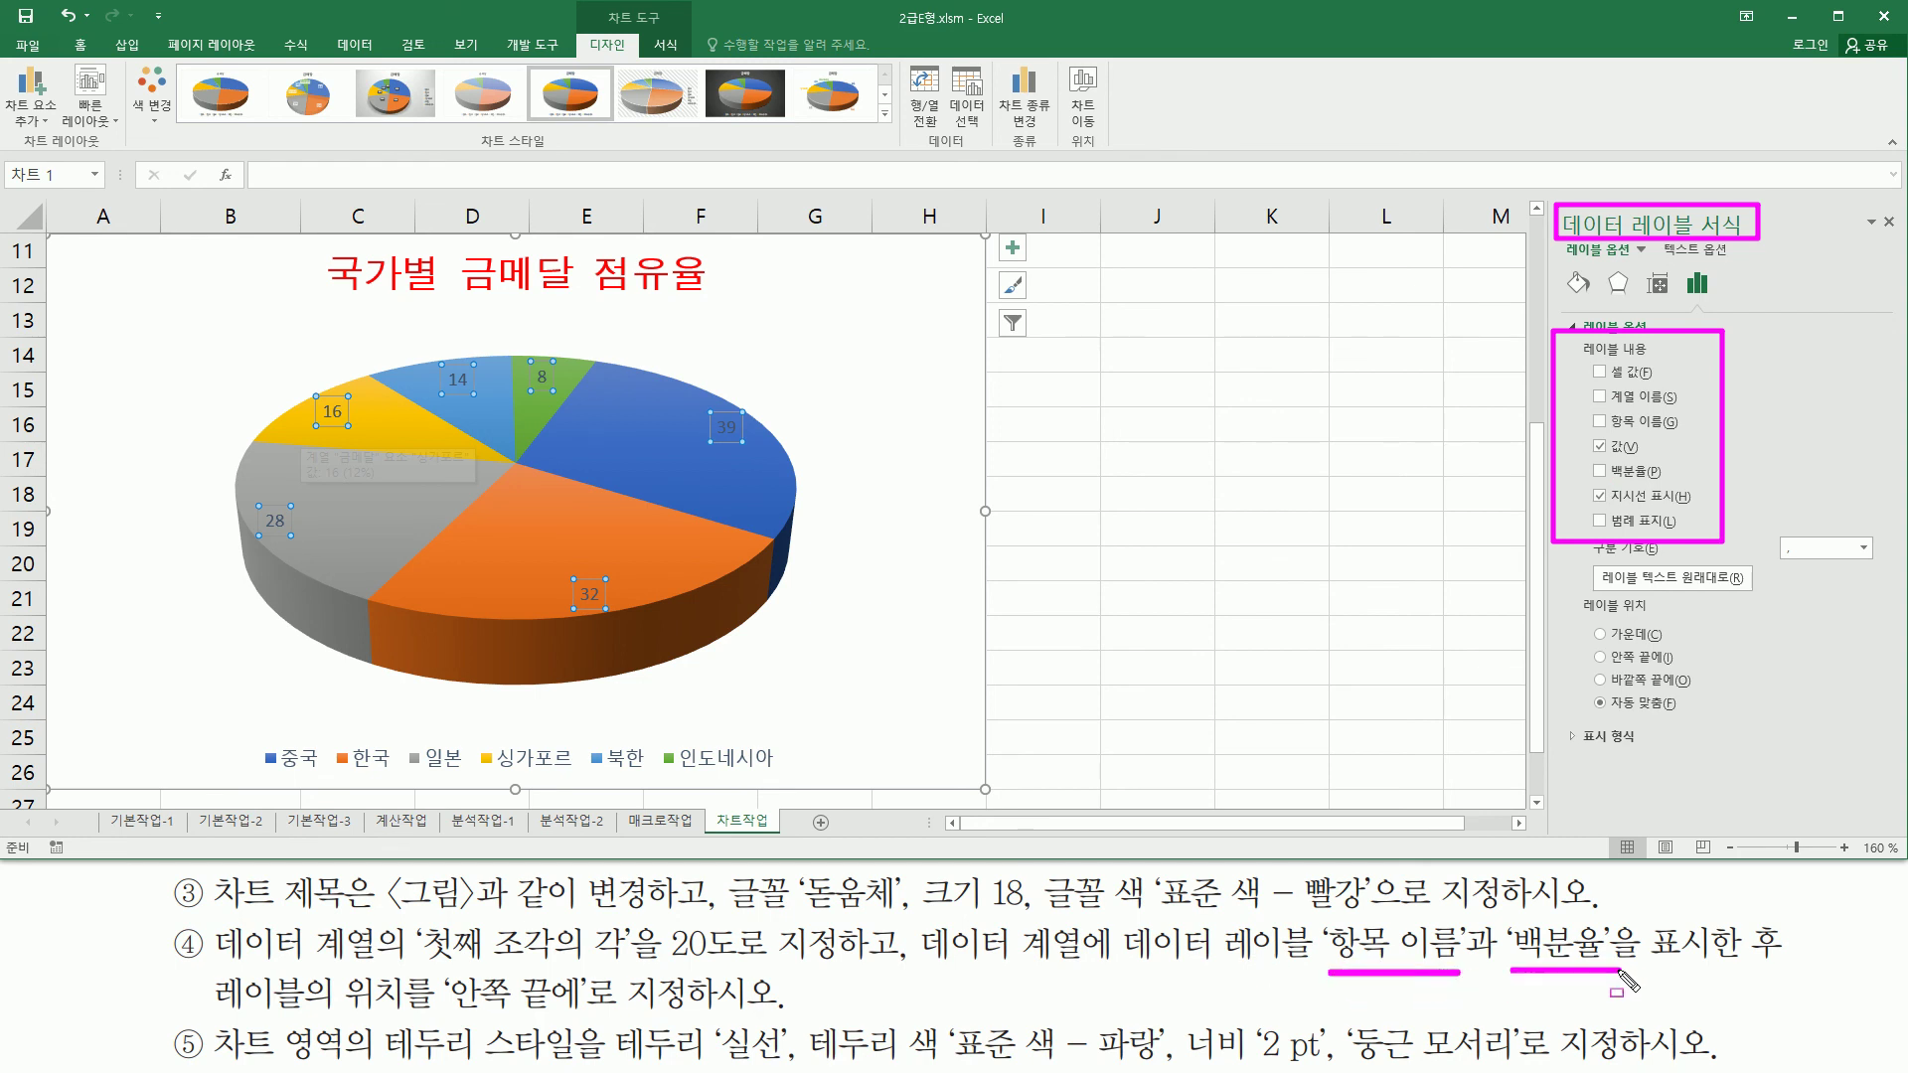
{"action": "key", "text": "Escape"}
{"action": "key", "text": "ctrl+2"}
{"action": "mouse_move", "coordinate": [1587, 405]}
{"action": "left_mouse_down"}
{"action": "mouse_move", "coordinate": [1697, 439]}
{"action": "mouse_move", "coordinate": [1669, 481]}
{"action": "left_mouse_up"}
{"action": "key", "text": "Escape"}
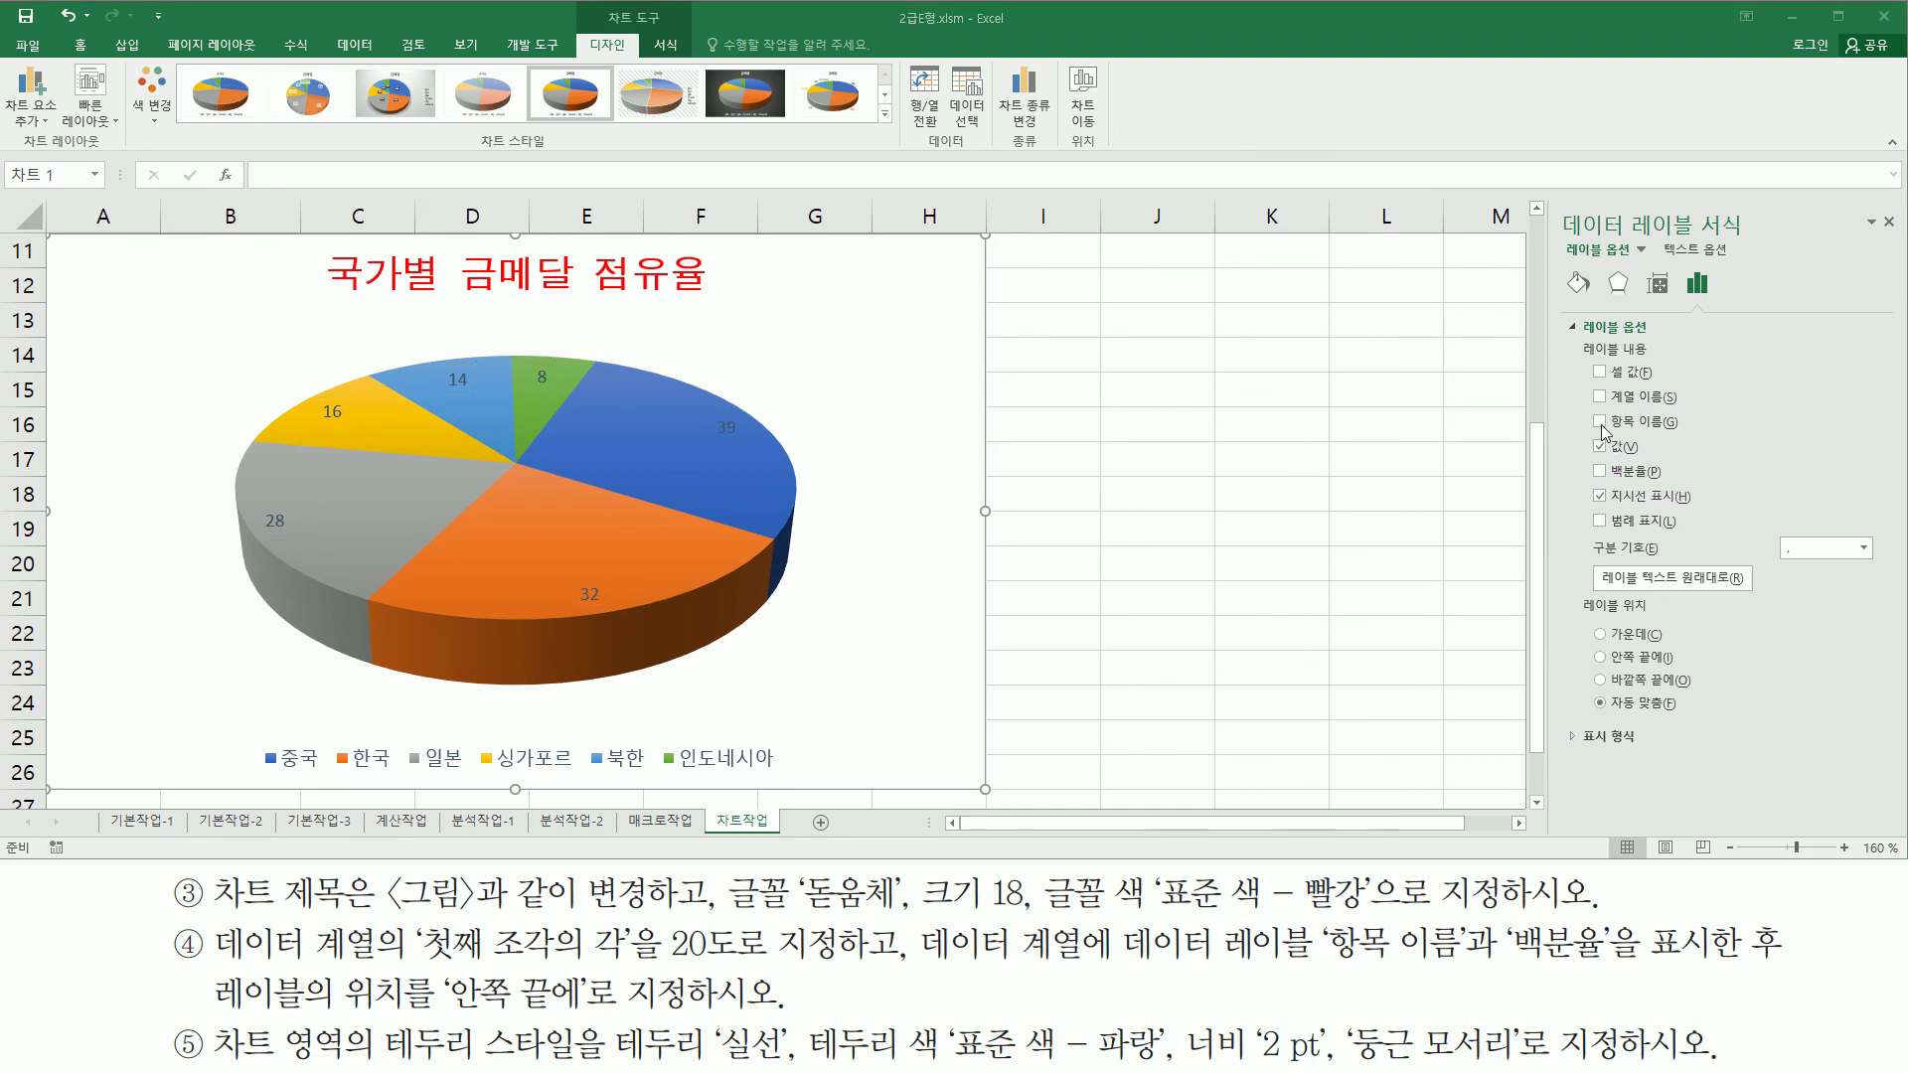
{"action": "left_click", "coordinate": [1599, 421]}
{"action": "left_click", "coordinate": [1600, 471]}
{"action": "left_click_drag", "start_coordinate": [1614, 462], "coordinate": [1651, 463]}
{"action": "key", "text": "Escape"}
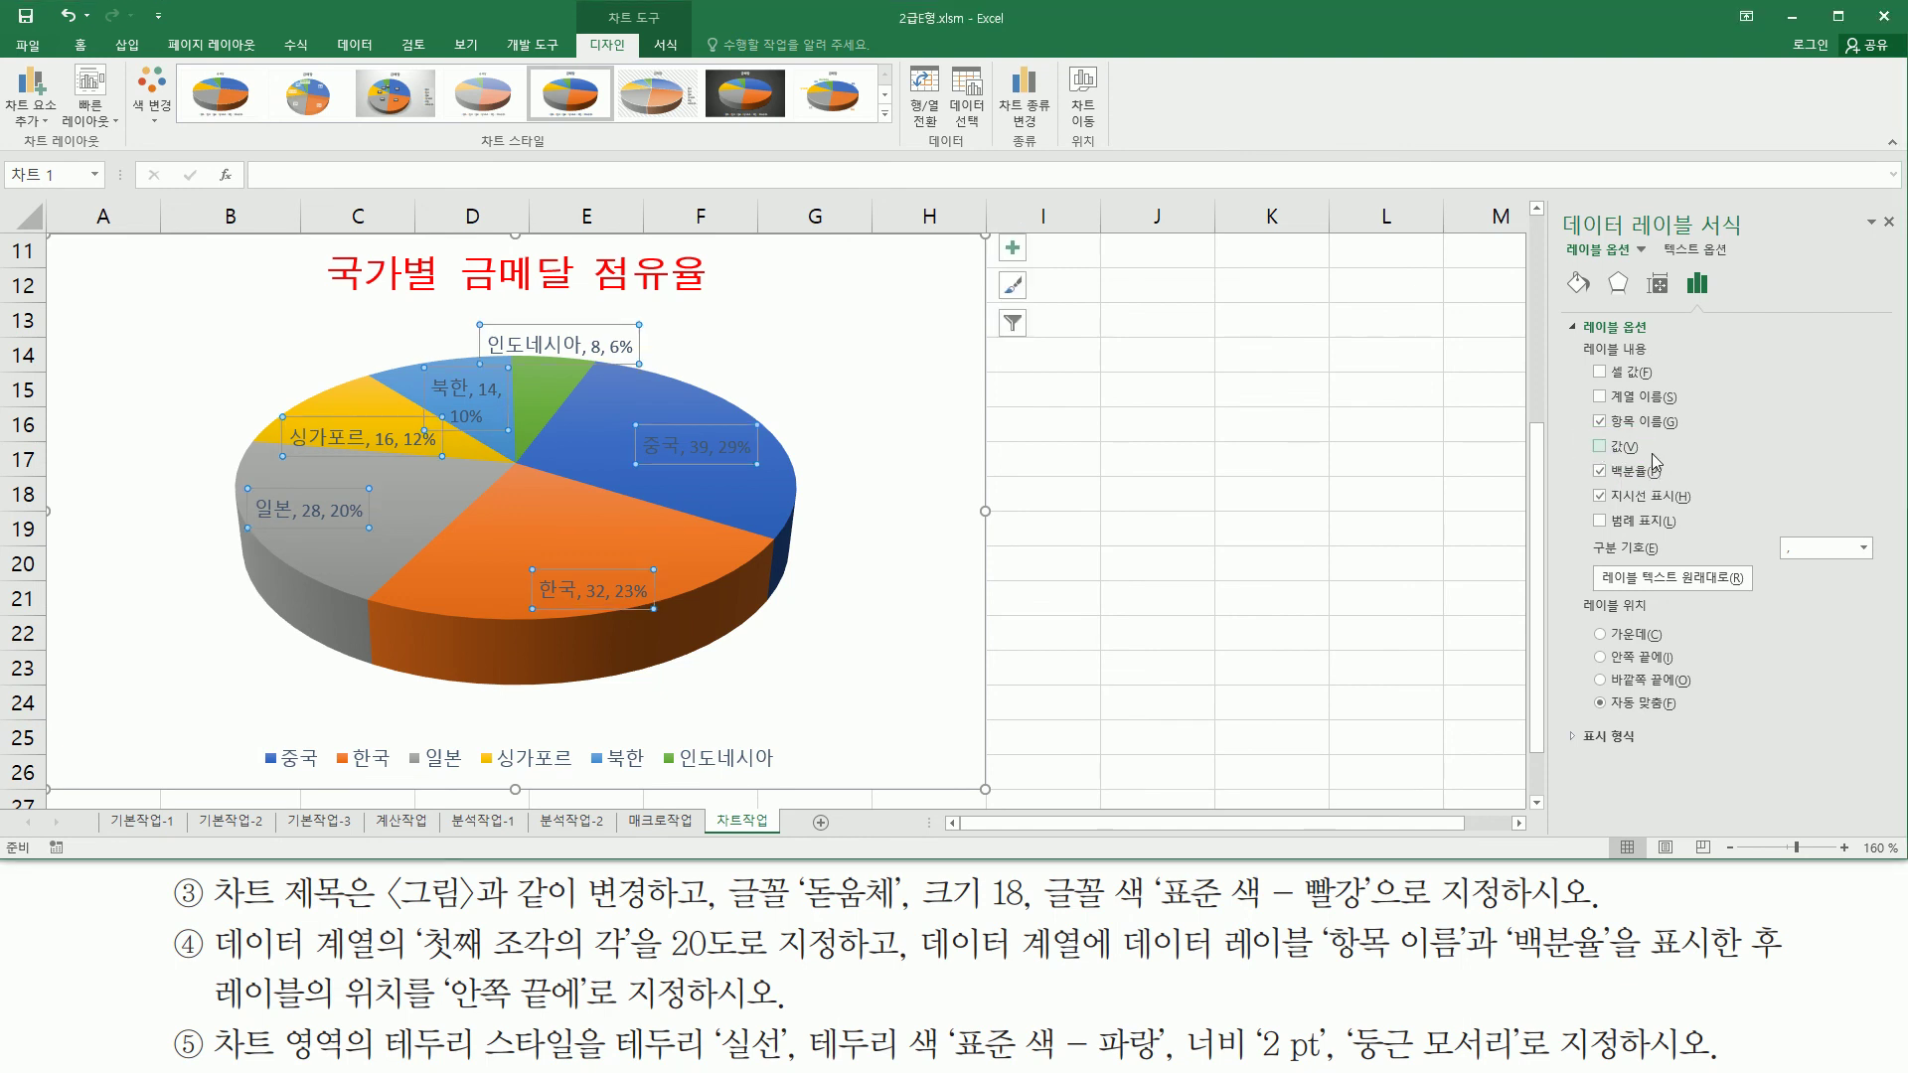
{"action": "left_click", "coordinate": [1650, 452]}
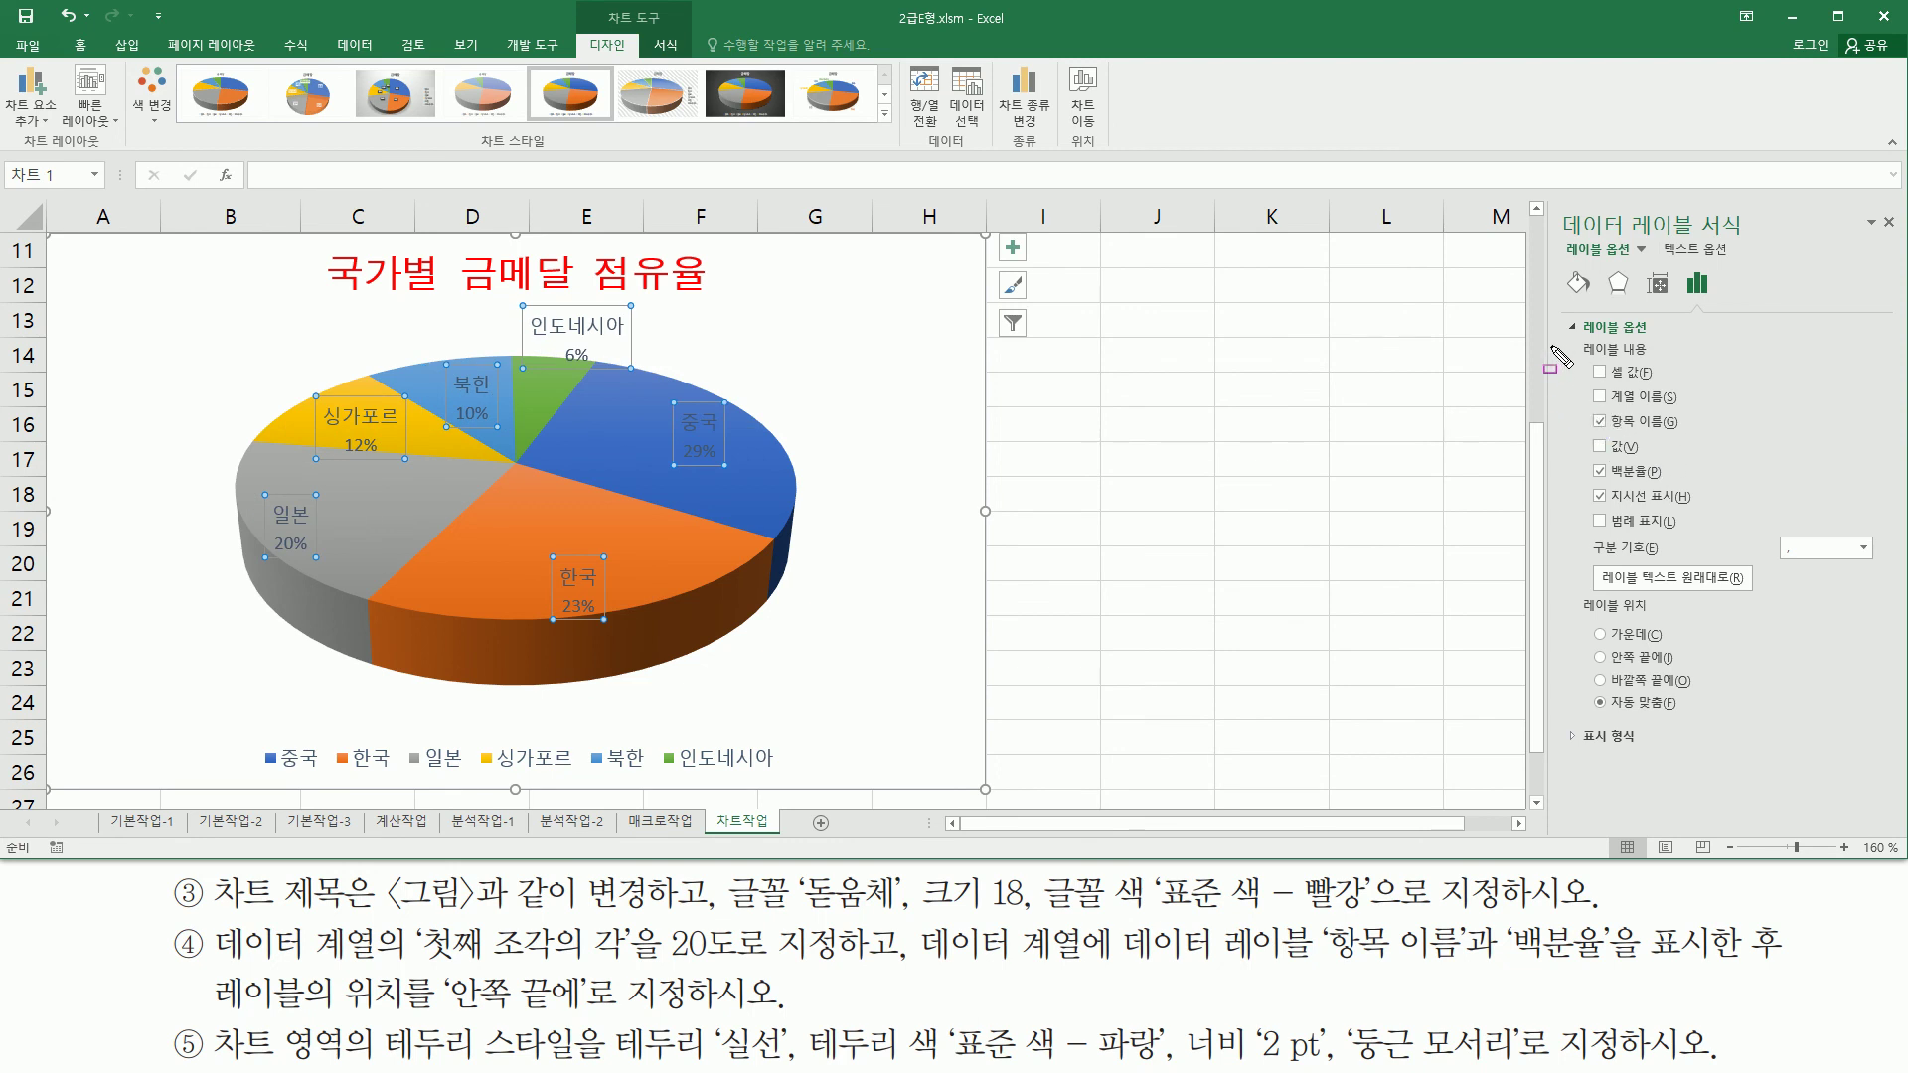
{"action": "mouse_move", "coordinate": [1553, 335]}
{"action": "left_mouse_down"}
{"action": "mouse_move", "coordinate": [1660, 537]}
{"action": "mouse_move", "coordinate": [1736, 575]}
{"action": "left_mouse_up"}
{"action": "left_click_drag", "start_coordinate": [1580, 405], "coordinate": [1697, 434]}
{"action": "left_click_drag", "start_coordinate": [1587, 455], "coordinate": [1683, 484]}
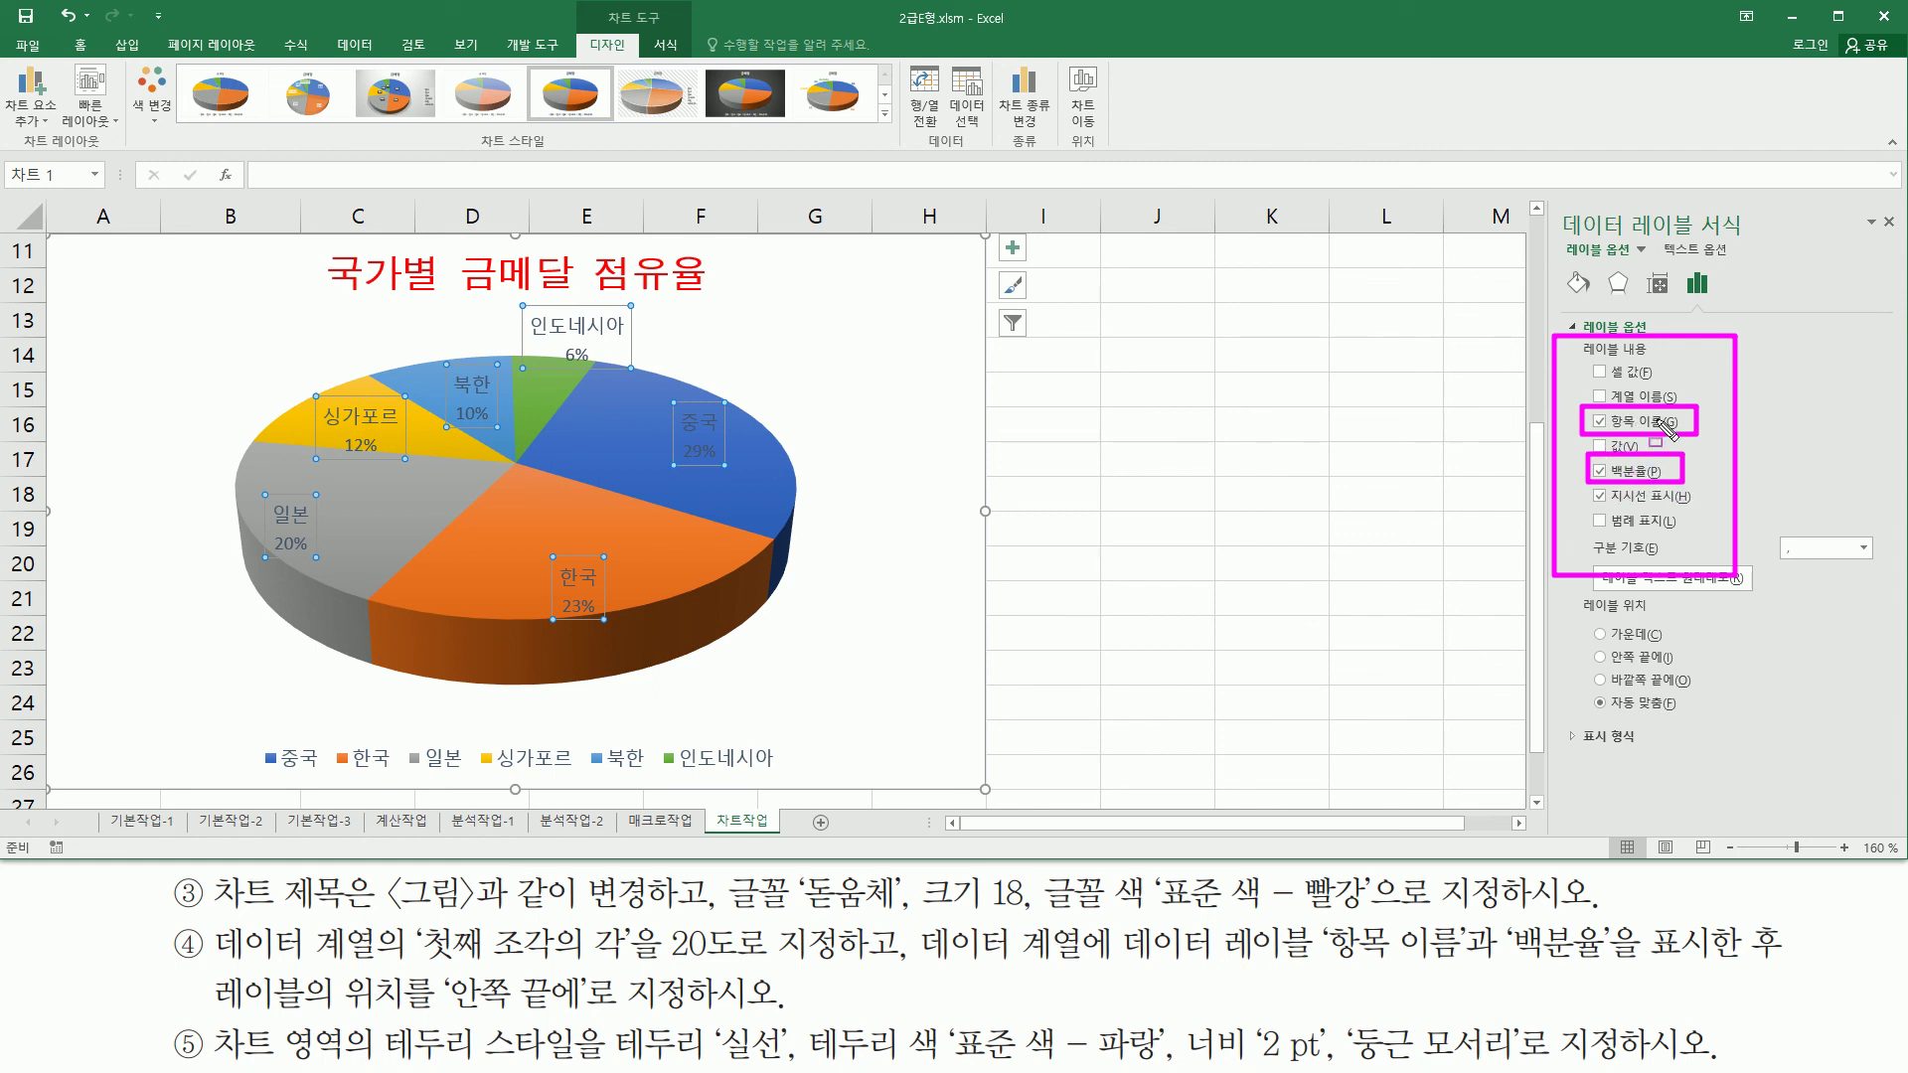
Step: Set the data labels' position to 안쪽 끝에 and close the label formatting options
{"action": "mouse_move", "coordinate": [207, 974]}
{"action": "left_mouse_down"}
{"action": "mouse_move", "coordinate": [401, 1018]}
{"action": "mouse_move", "coordinate": [622, 1008]}
{"action": "left_mouse_up"}
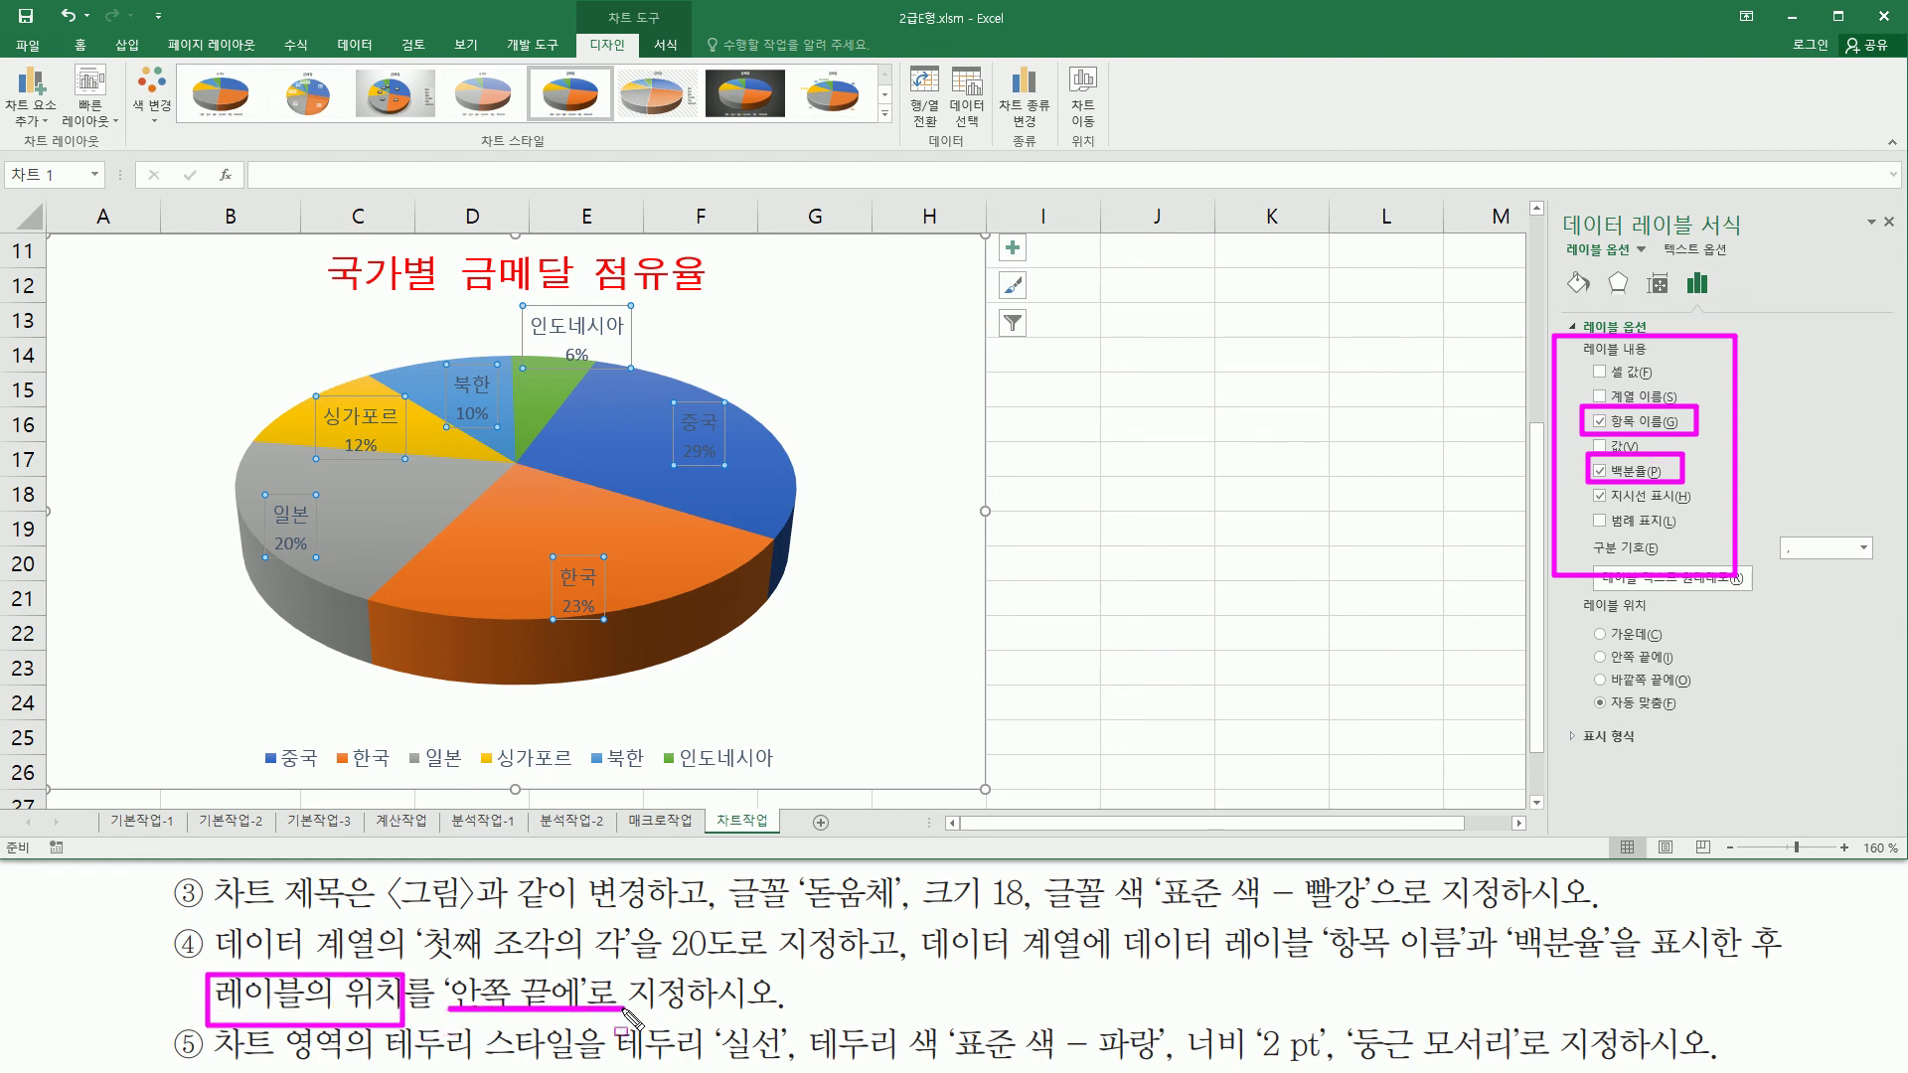
{"action": "mouse_move", "coordinate": [1563, 593]}
{"action": "left_mouse_down"}
{"action": "mouse_move", "coordinate": [1568, 641]}
{"action": "mouse_move", "coordinate": [1731, 738]}
{"action": "left_mouse_up"}
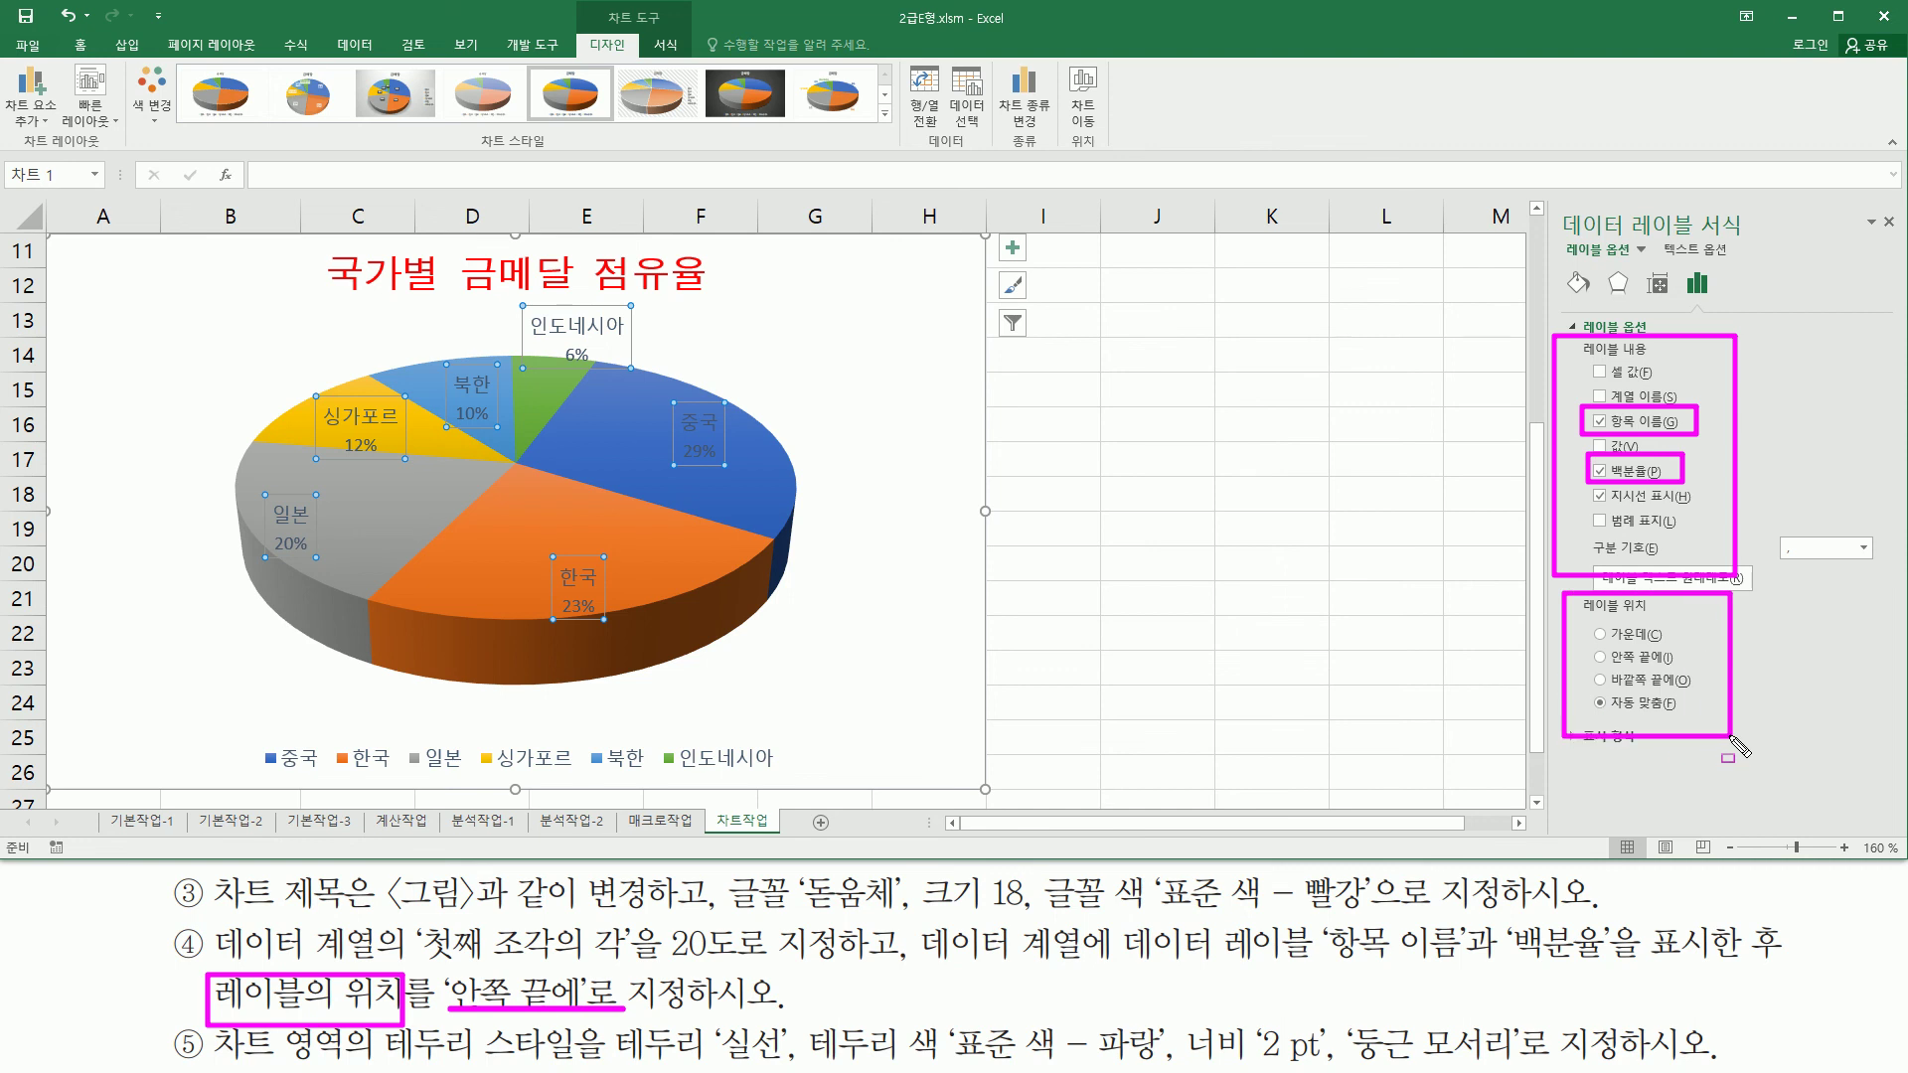
{"action": "key", "text": "Escape"}
{"action": "left_click", "coordinate": [1600, 656]}
{"action": "left_click_drag", "start_coordinate": [1580, 642], "coordinate": [1701, 674]}
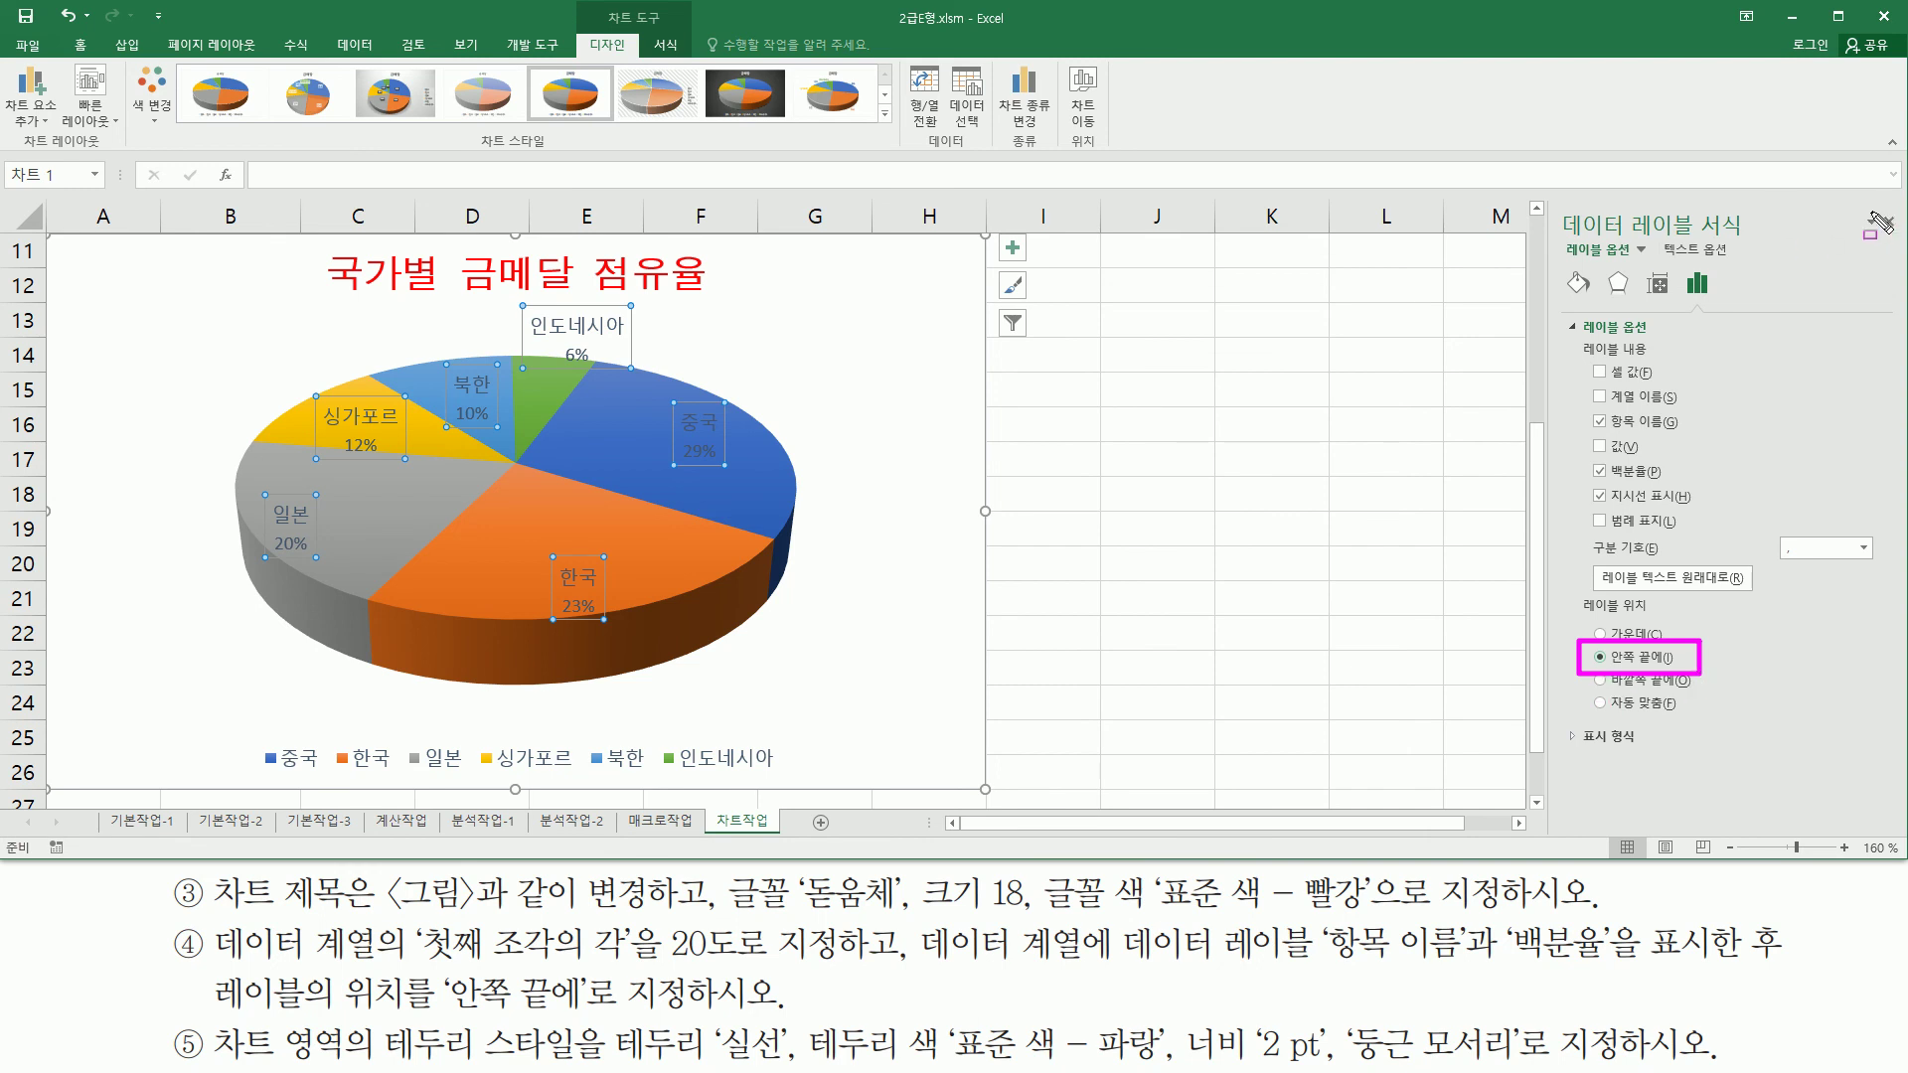
{"action": "left_click_drag", "start_coordinate": [1568, 240], "coordinate": [1741, 239]}
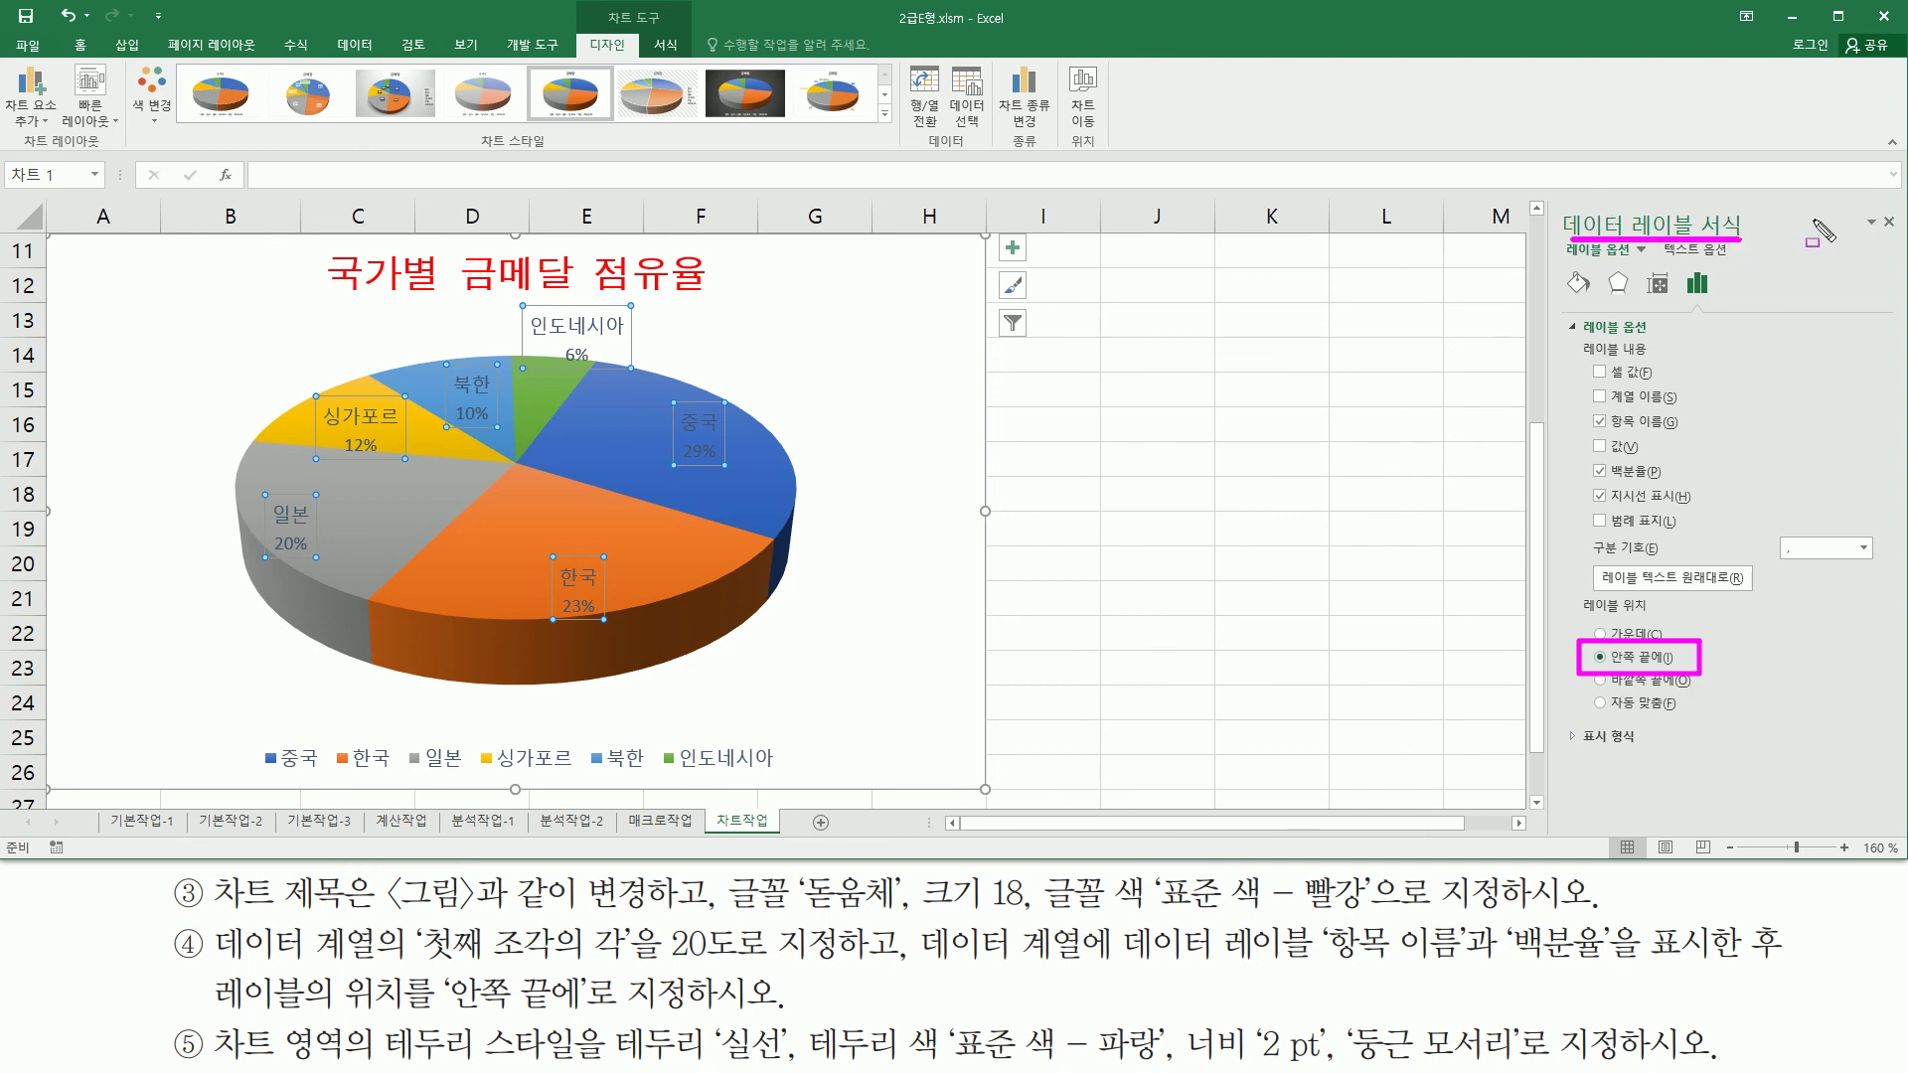
{"action": "key", "text": "Escape"}
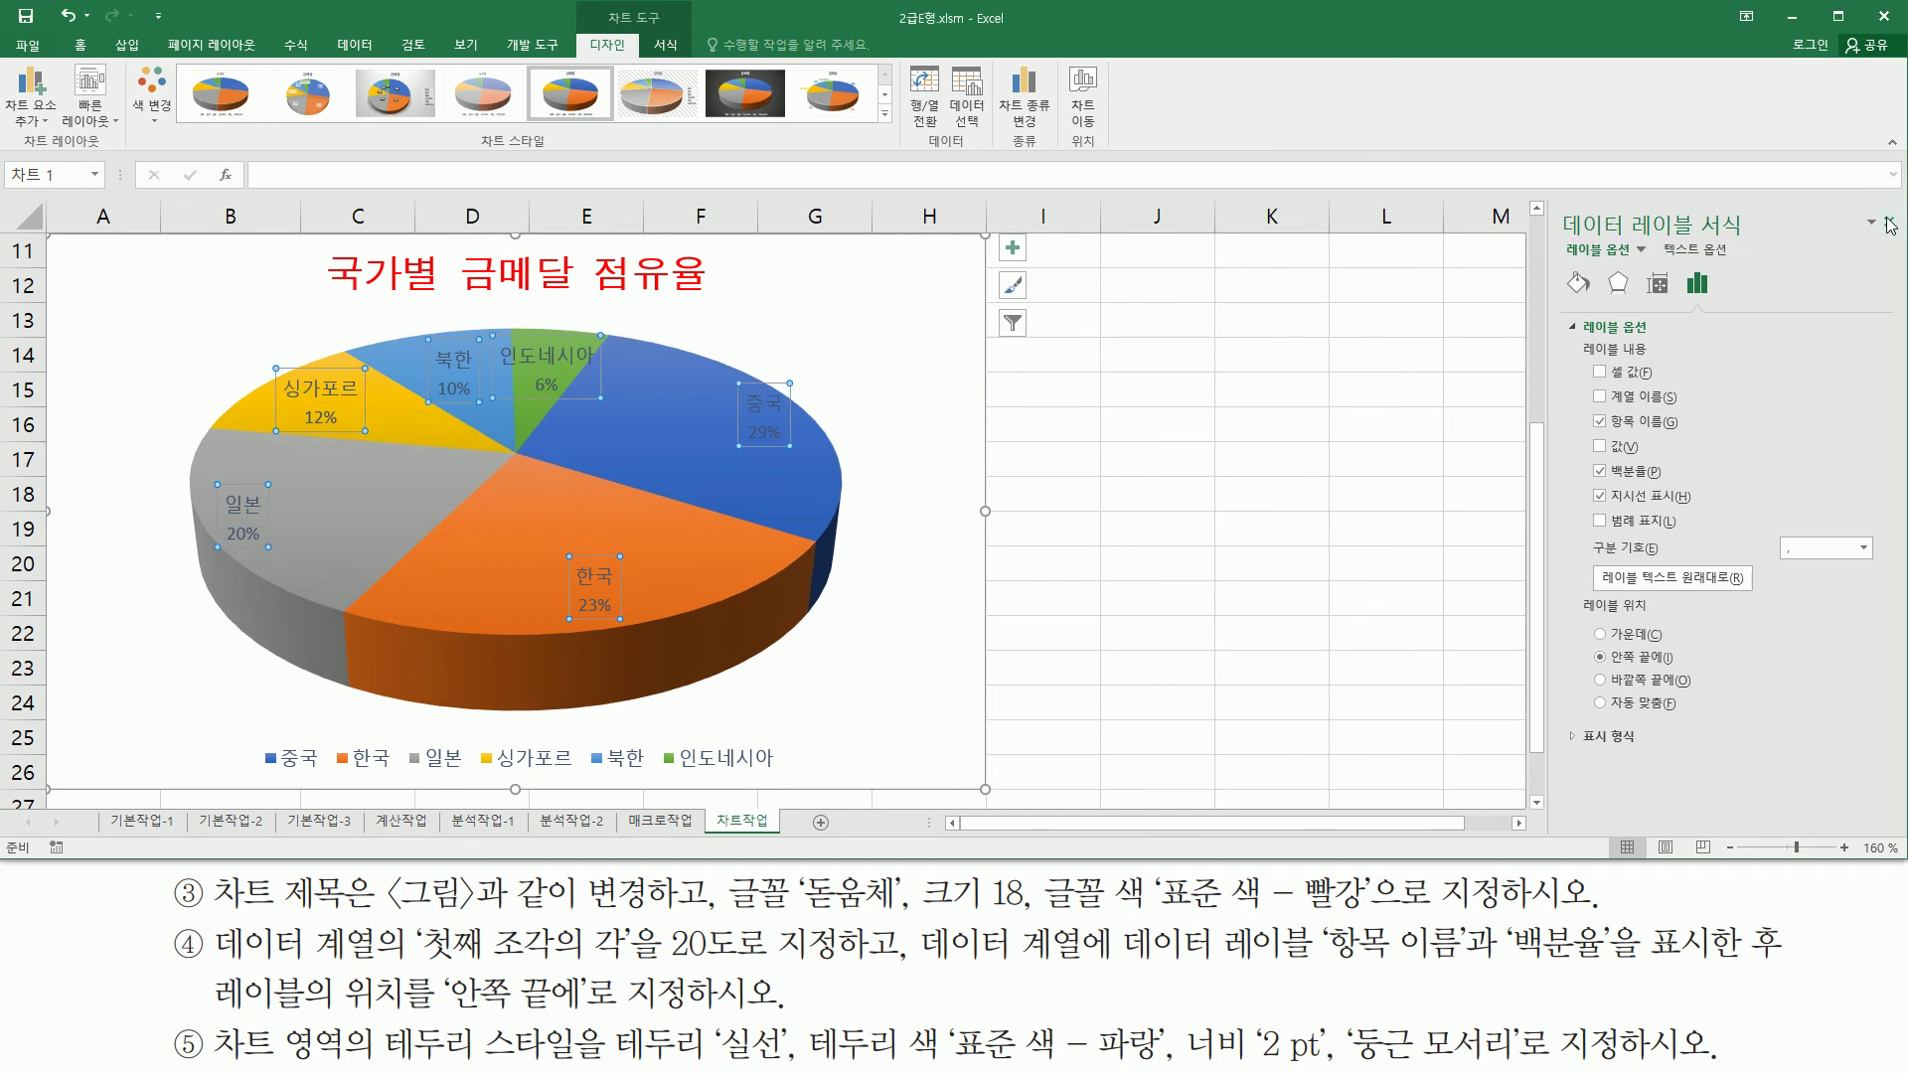
{"action": "left_click", "coordinate": [1890, 224]}
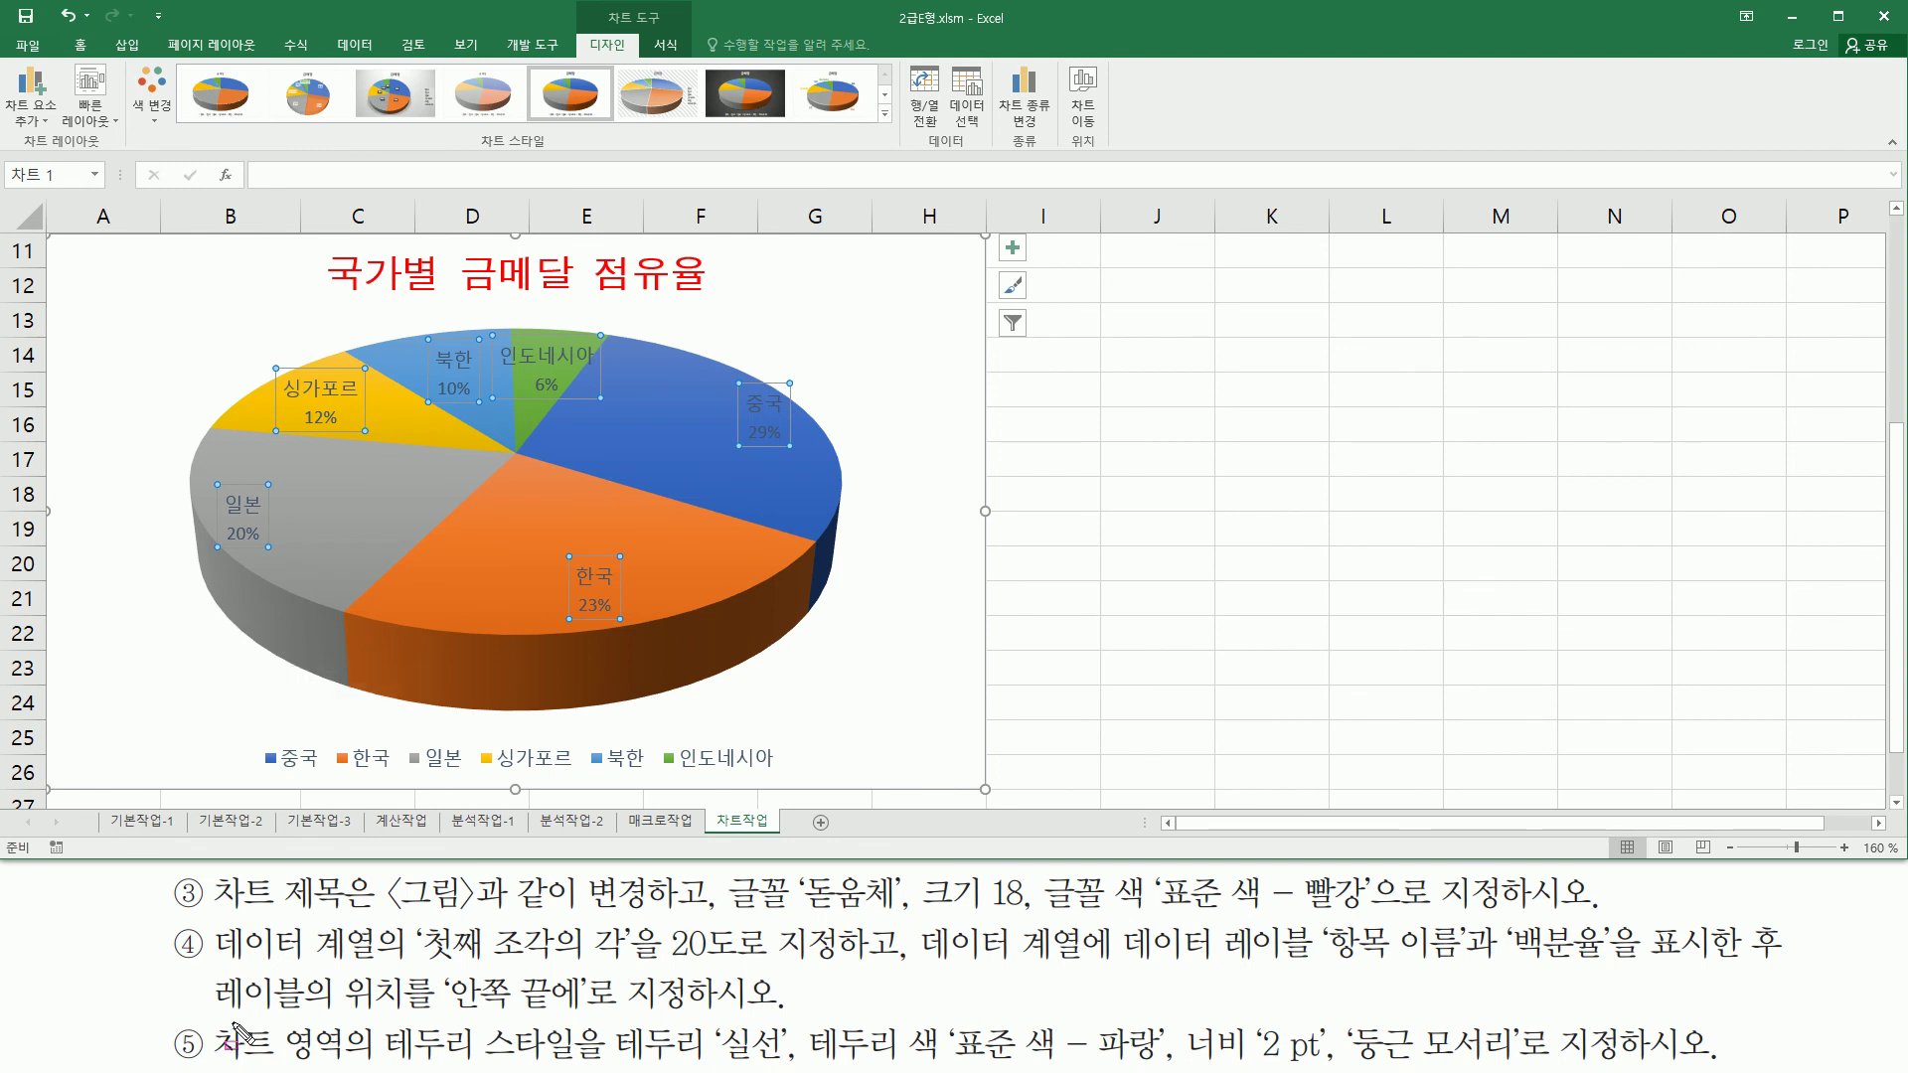
Step: Open the formatting options of the chart area (차트 영역) and set its border to 실선
{"action": "mouse_move", "coordinate": [217, 1024]}
{"action": "left_mouse_down"}
{"action": "mouse_move", "coordinate": [253, 1055]}
{"action": "mouse_move", "coordinate": [338, 1059]}
{"action": "mouse_move", "coordinate": [1552, 1065]}
{"action": "mouse_move", "coordinate": [1535, 1069]}
{"action": "left_mouse_up"}
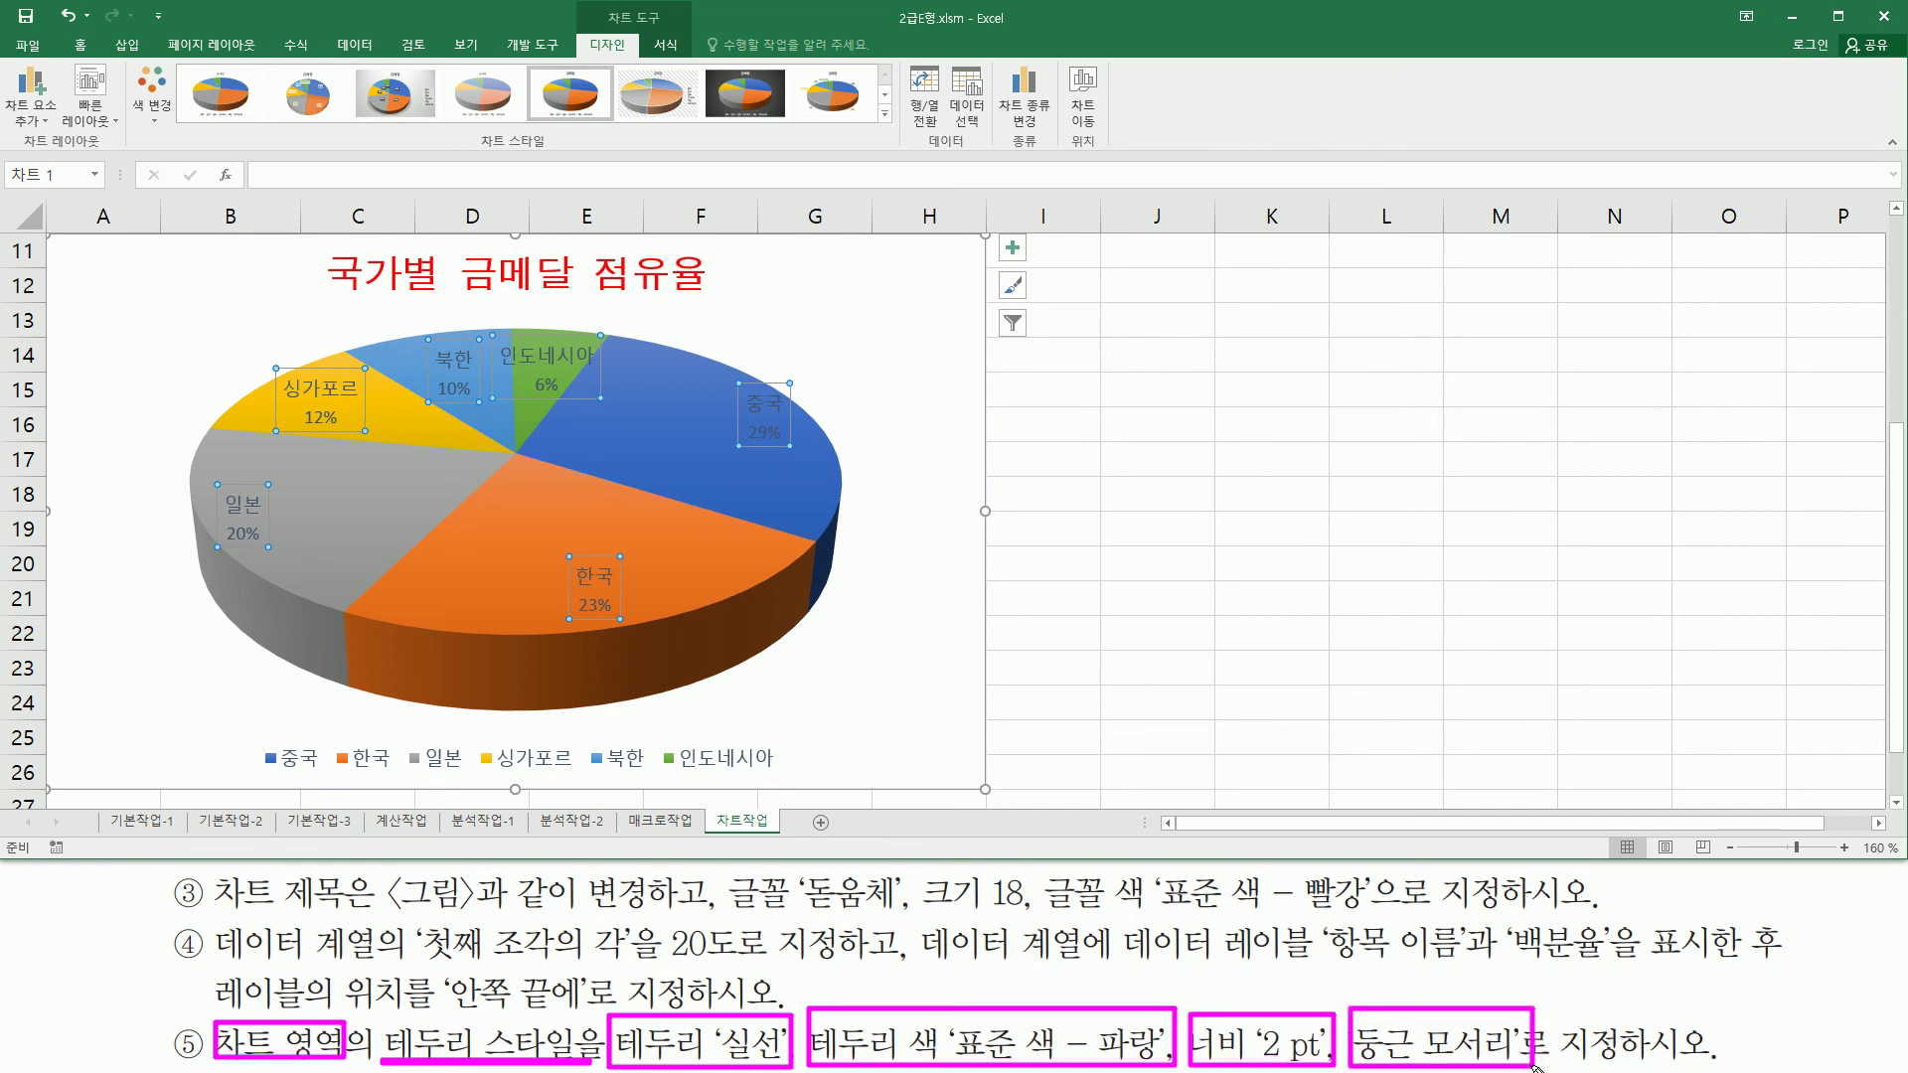
{"action": "key", "text": "Escape"}
{"action": "left_click", "coordinate": [929, 277]}
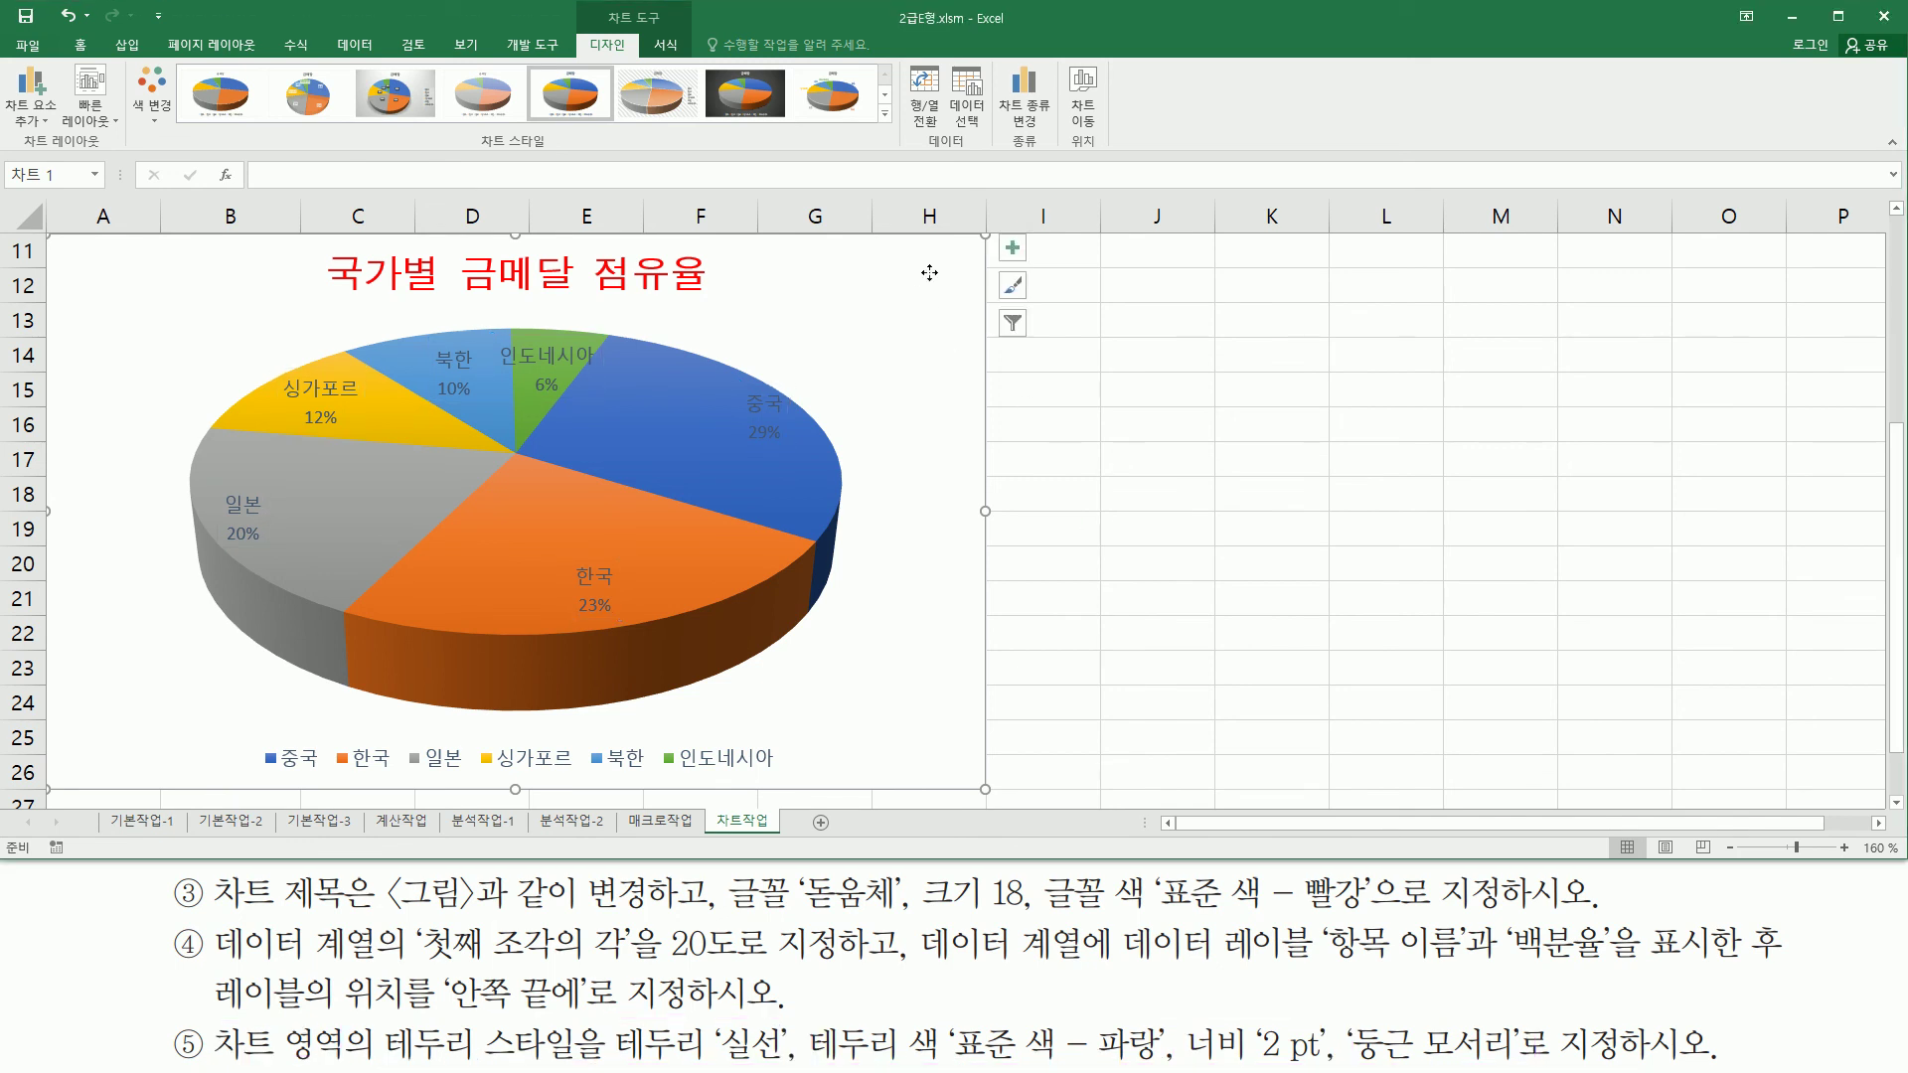
{"action": "right_click", "coordinate": [931, 279]}
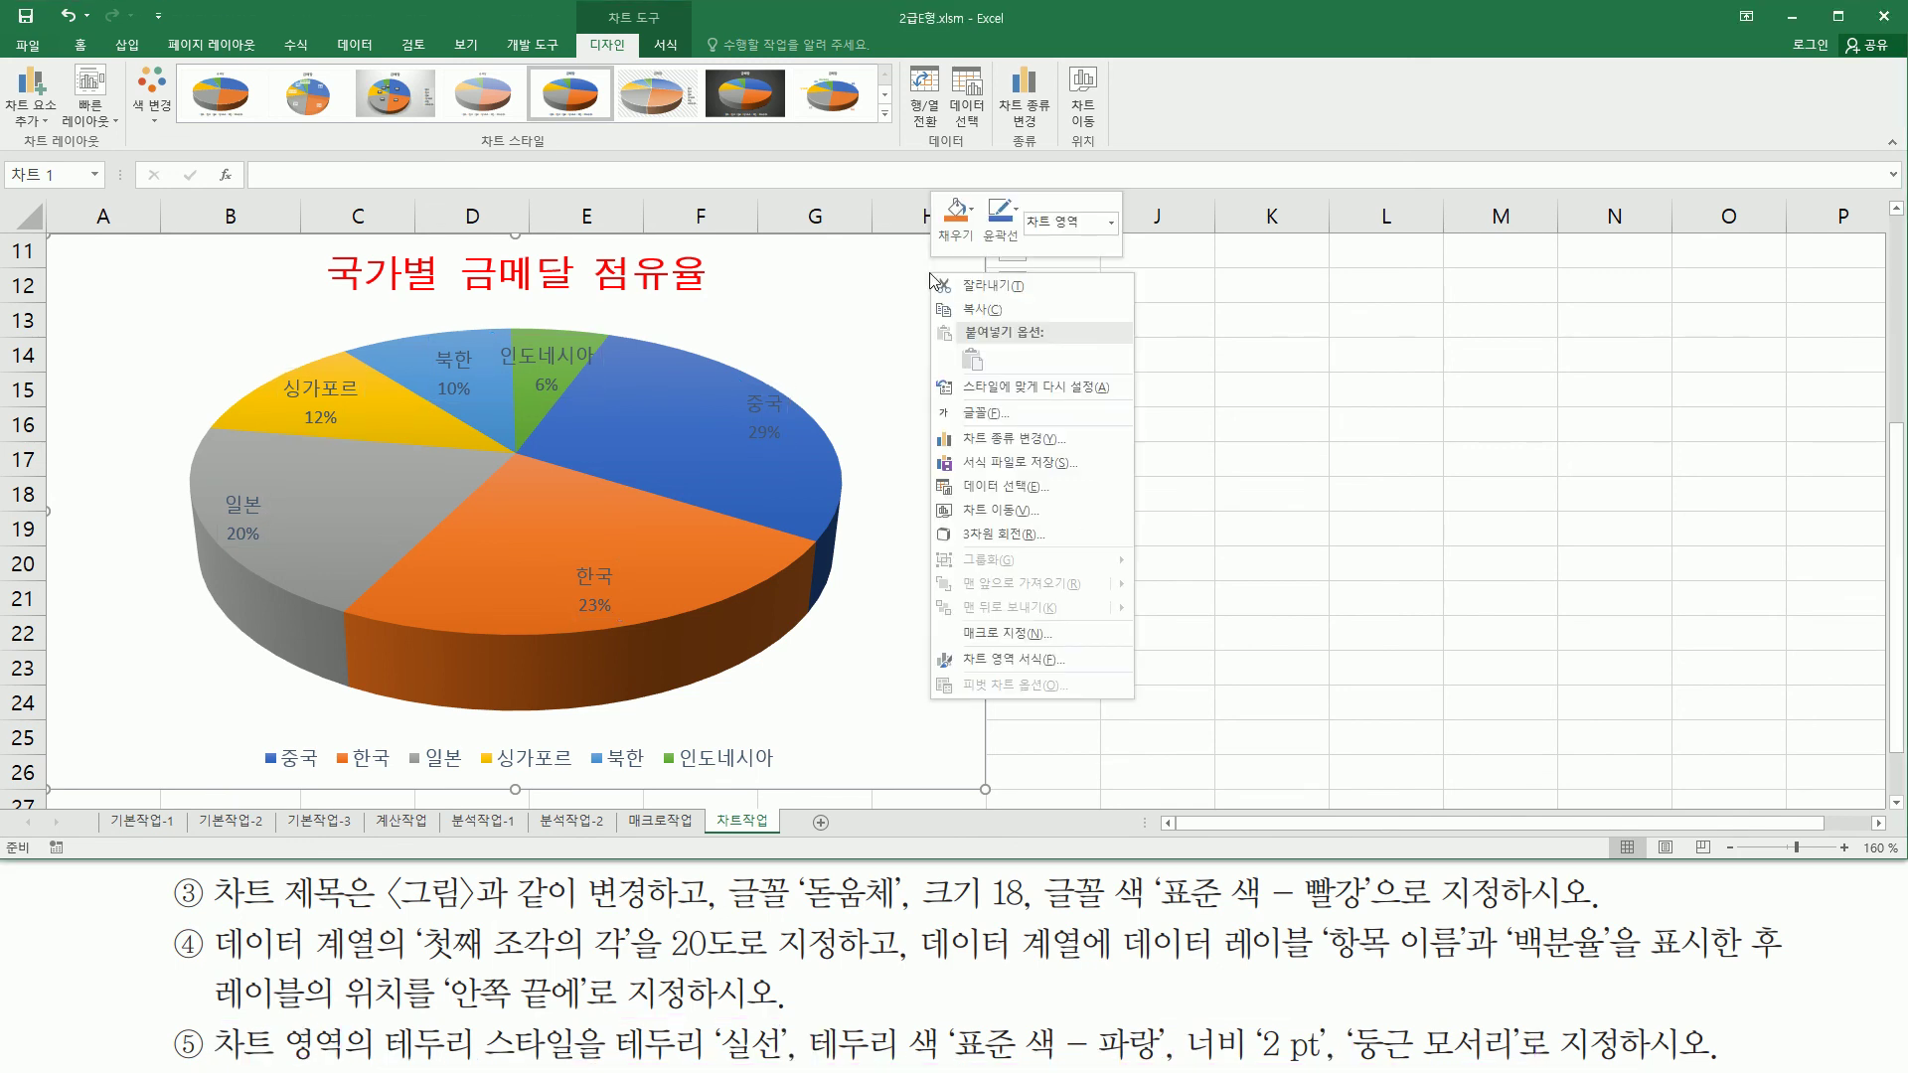
{"action": "left_click", "coordinate": [1039, 660]}
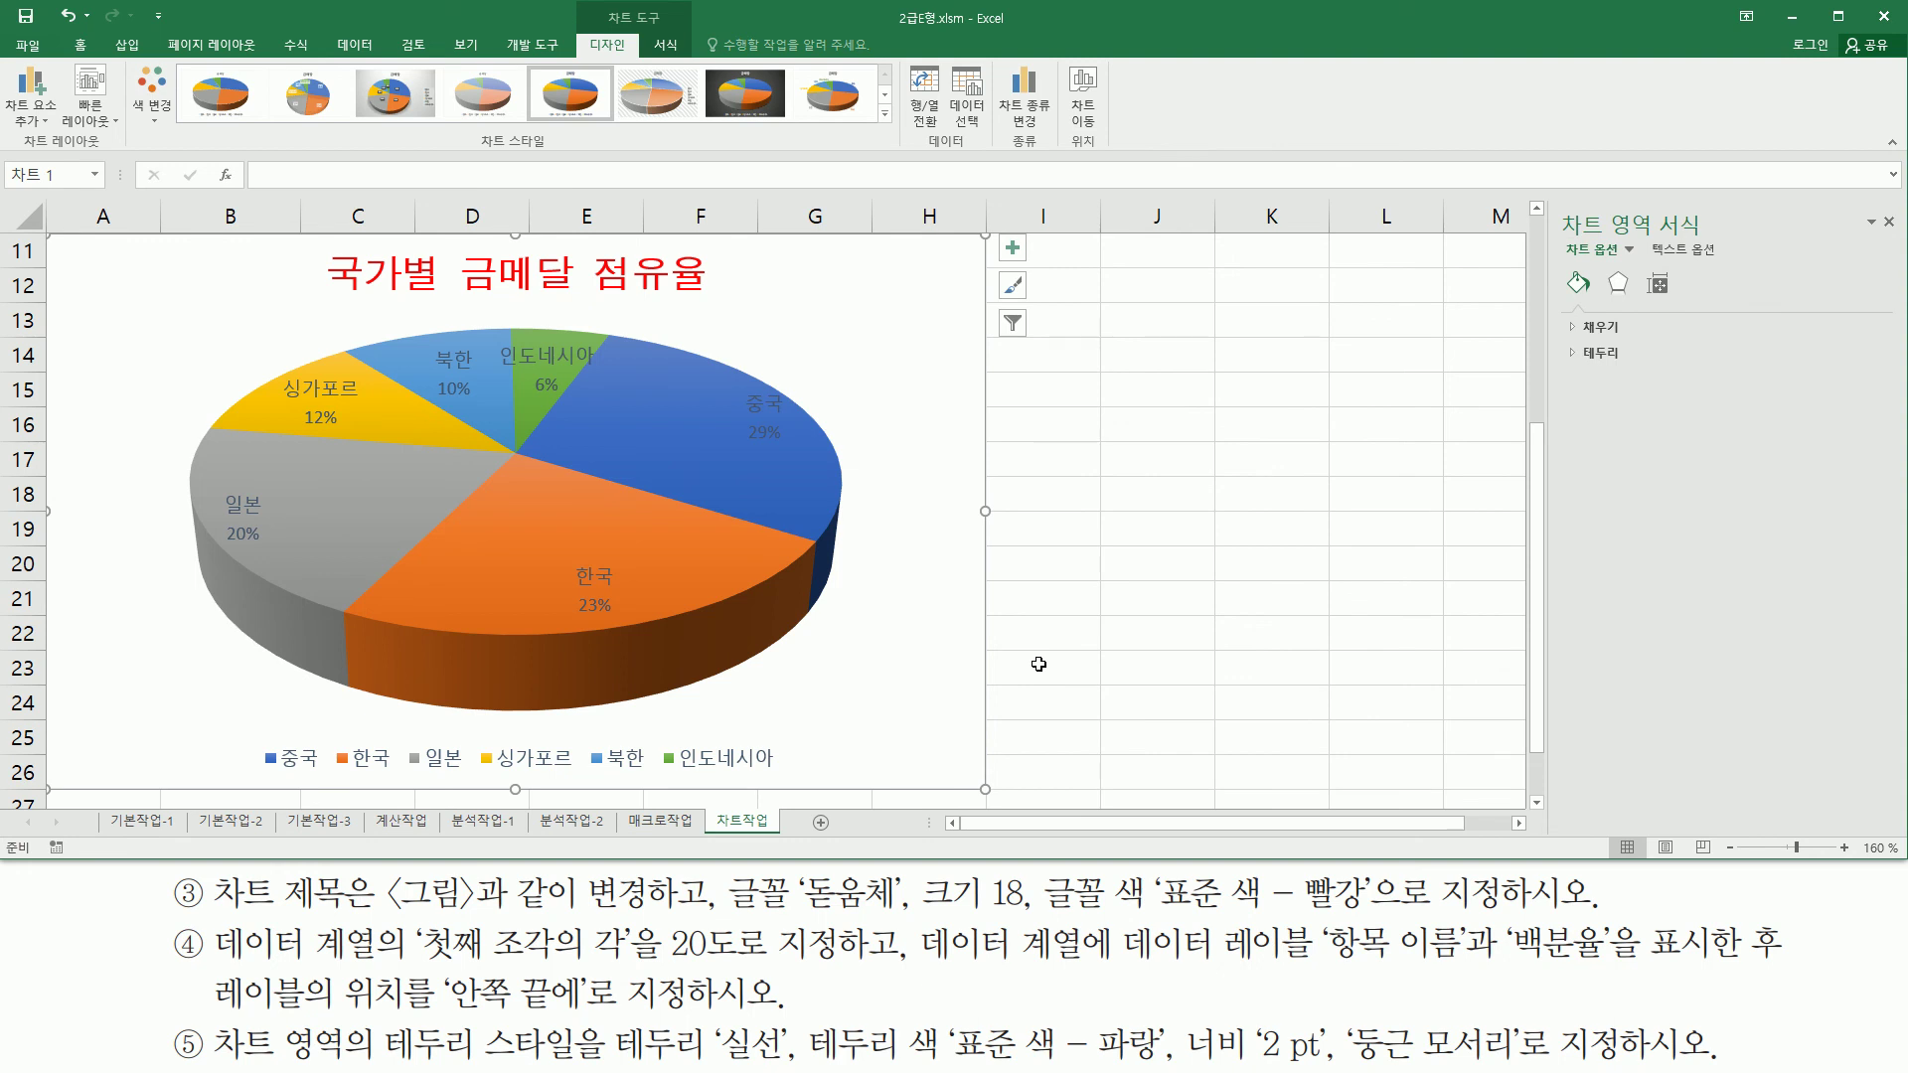
{"action": "left_click_drag", "start_coordinate": [386, 1039], "coordinate": [584, 1068]}
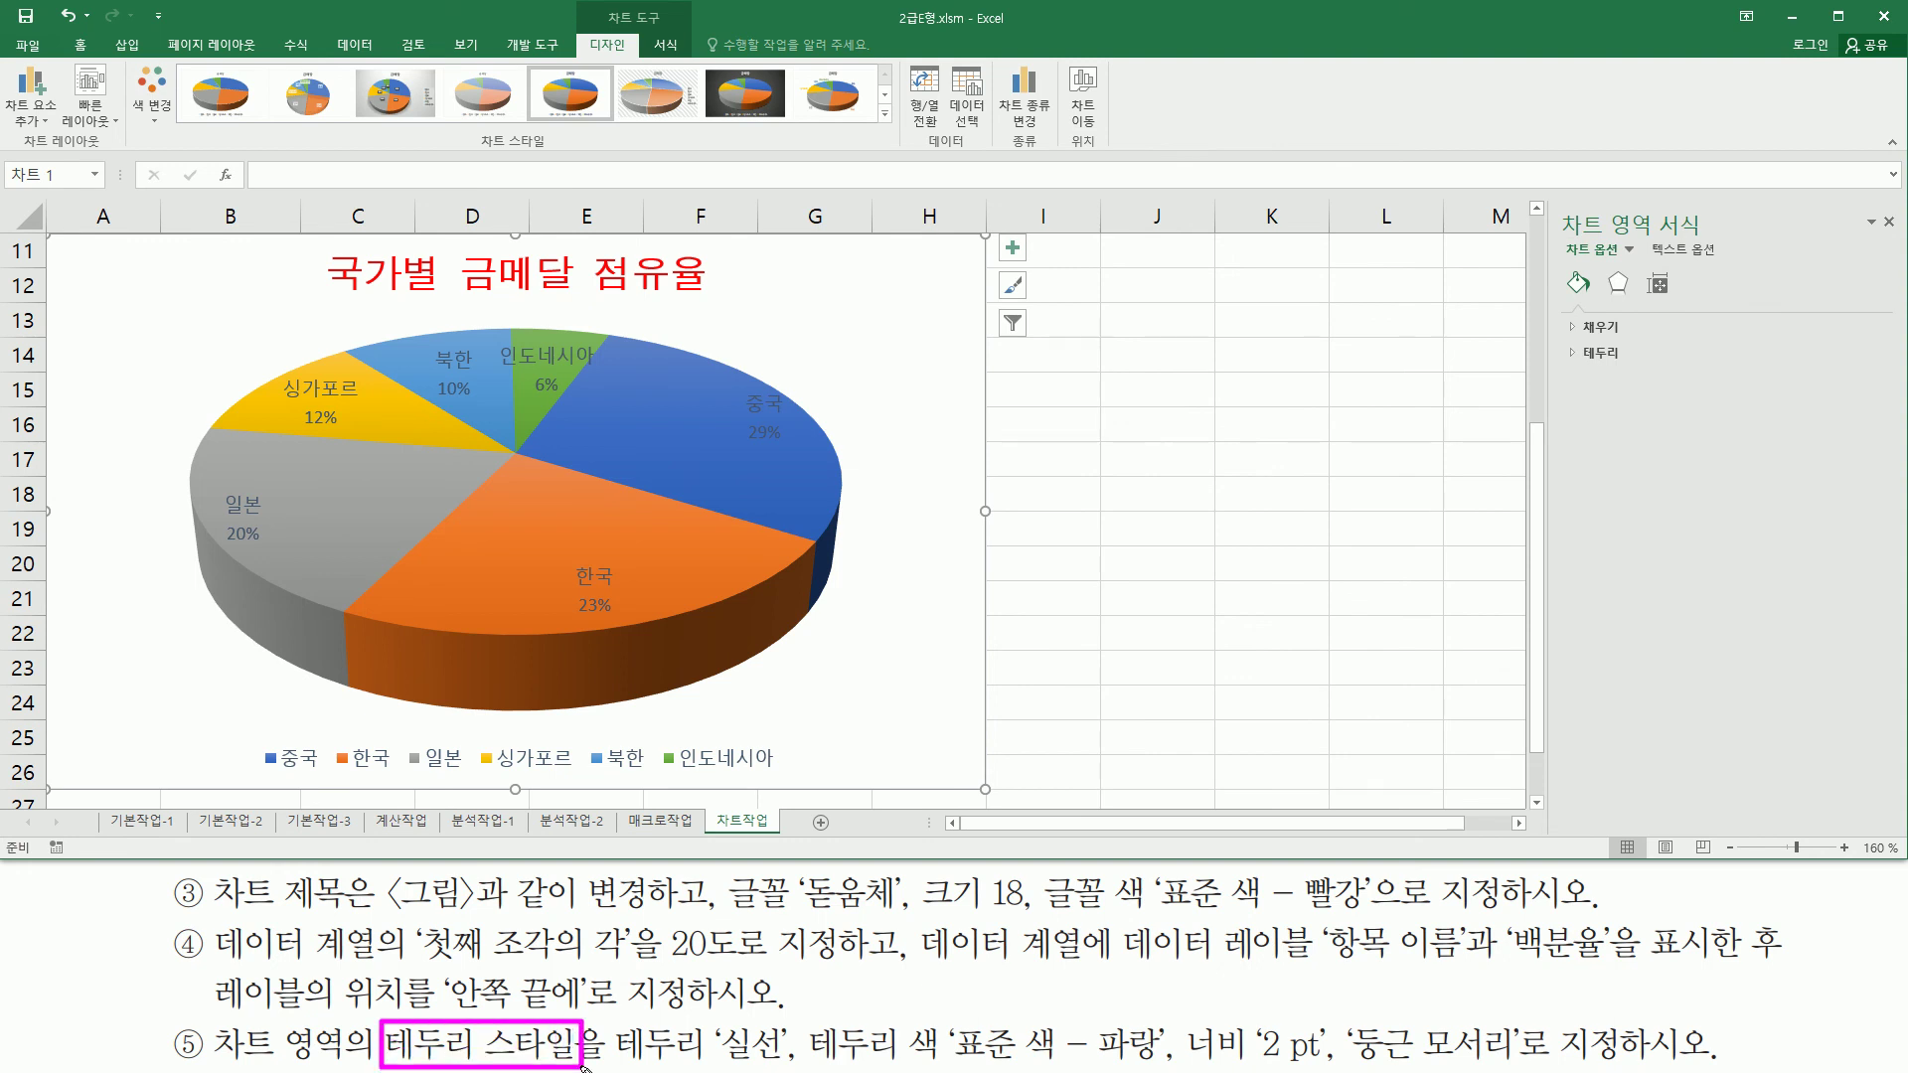
{"action": "left_click_drag", "start_coordinate": [1547, 202], "coordinate": [1726, 253]}
{"action": "left_click_drag", "start_coordinate": [1553, 334], "coordinate": [1629, 382]}
{"action": "key", "text": "Escape"}
{"action": "left_click", "coordinate": [1577, 349]}
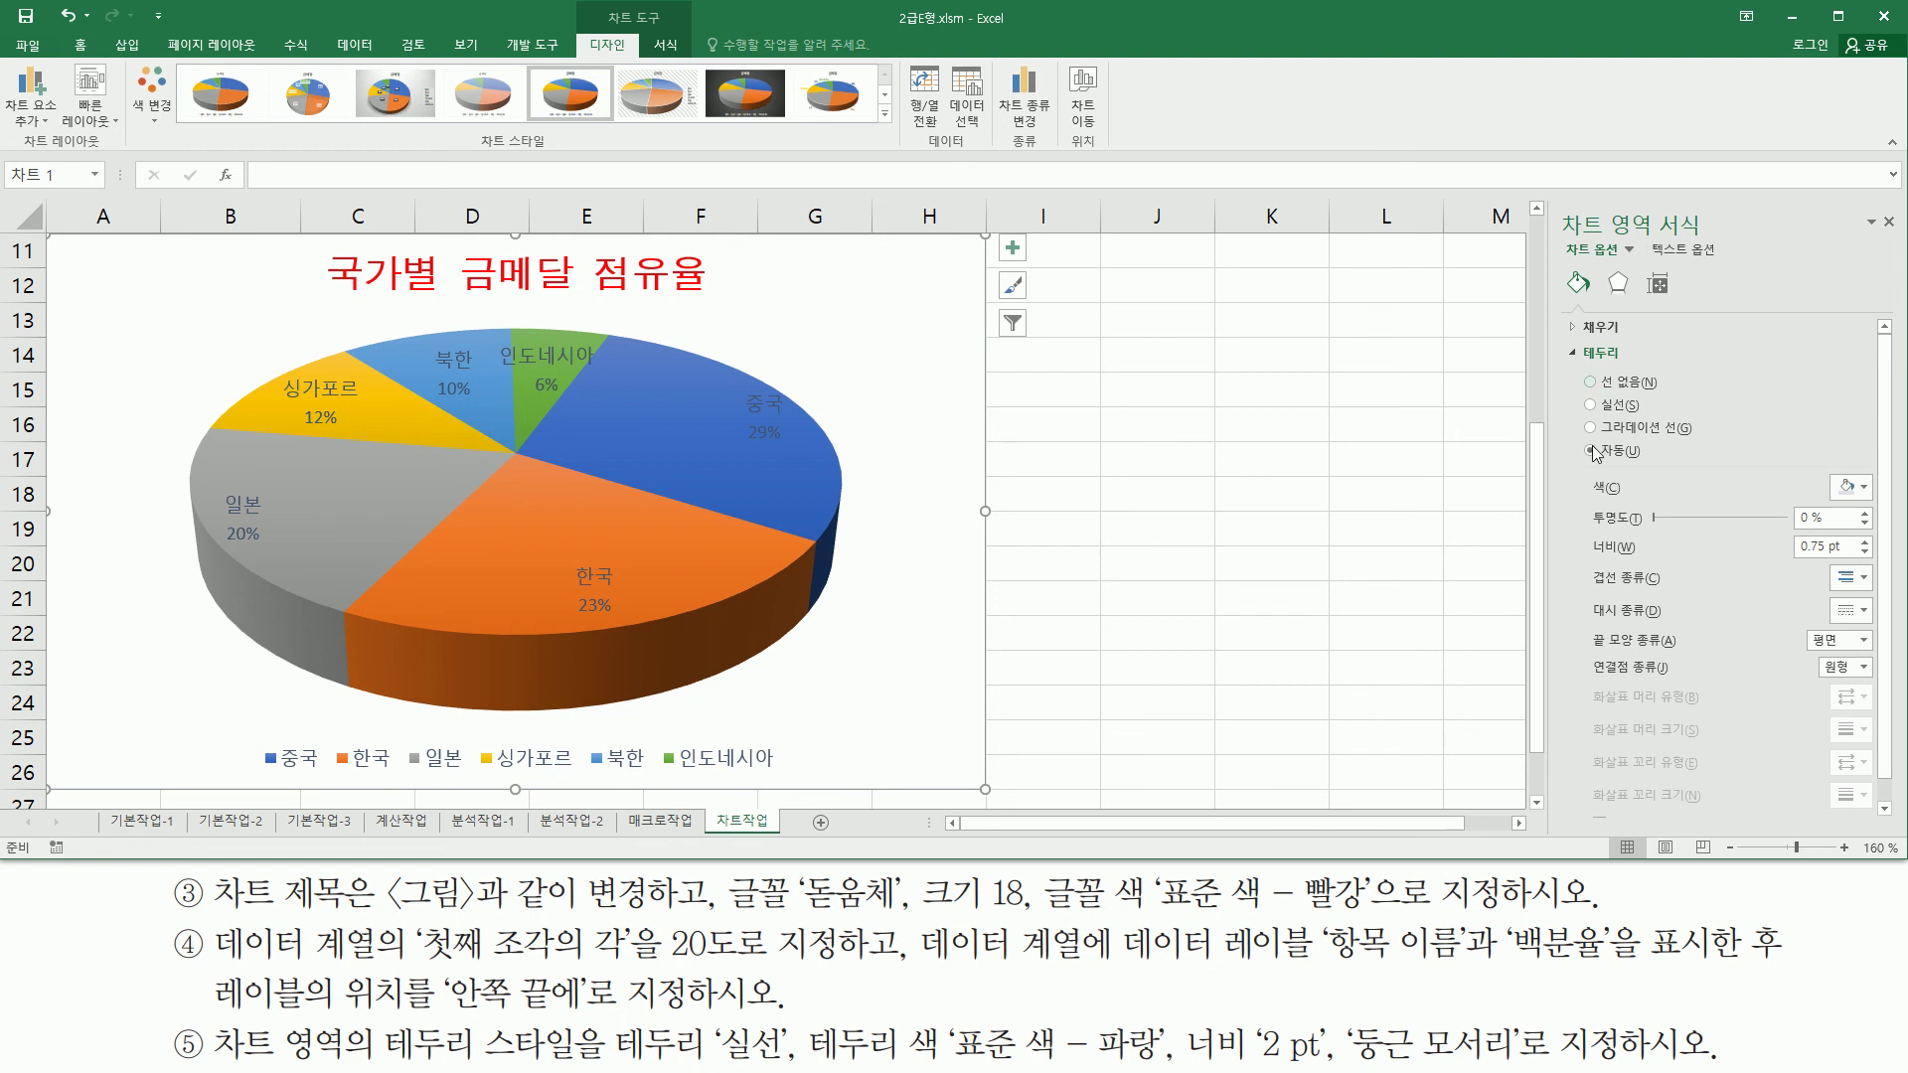
{"action": "left_click_drag", "start_coordinate": [623, 1062], "coordinate": [787, 1061]}
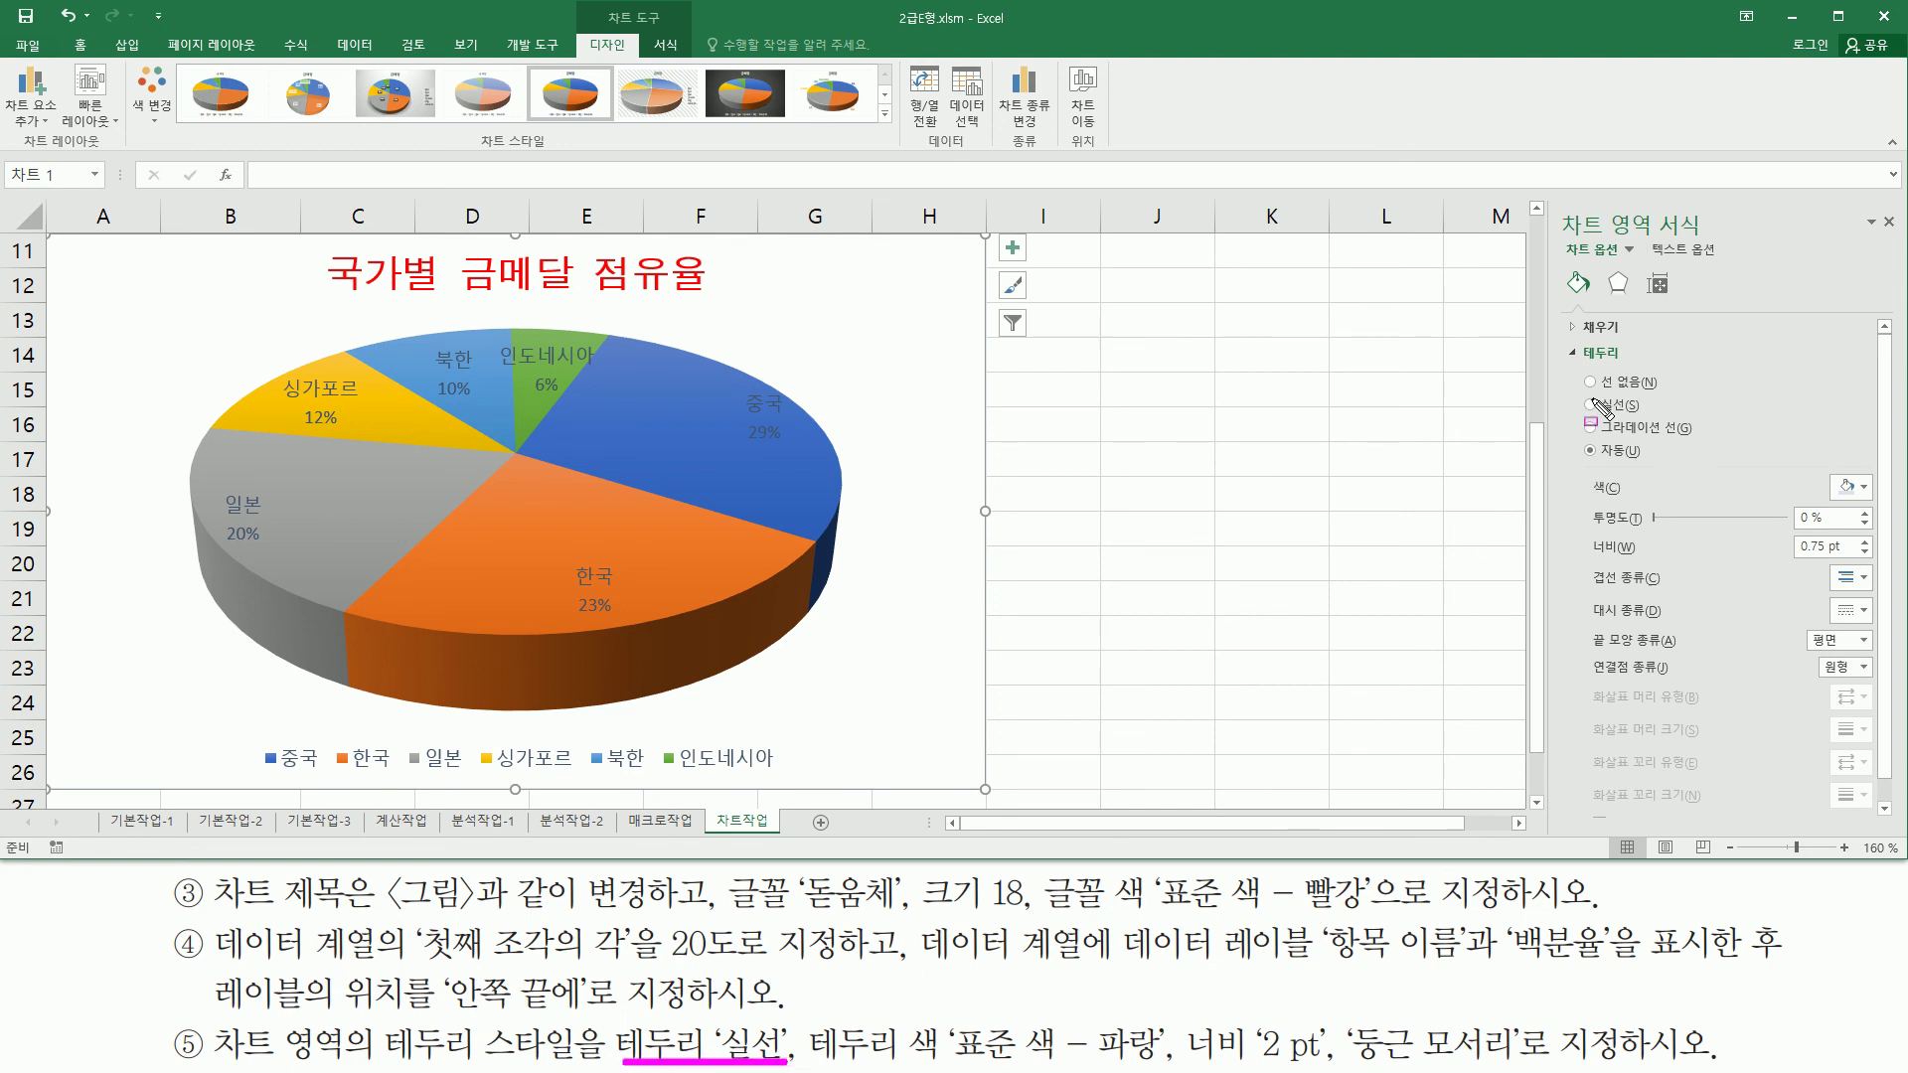
{"action": "left_click_drag", "start_coordinate": [1580, 391], "coordinate": [1658, 425]}
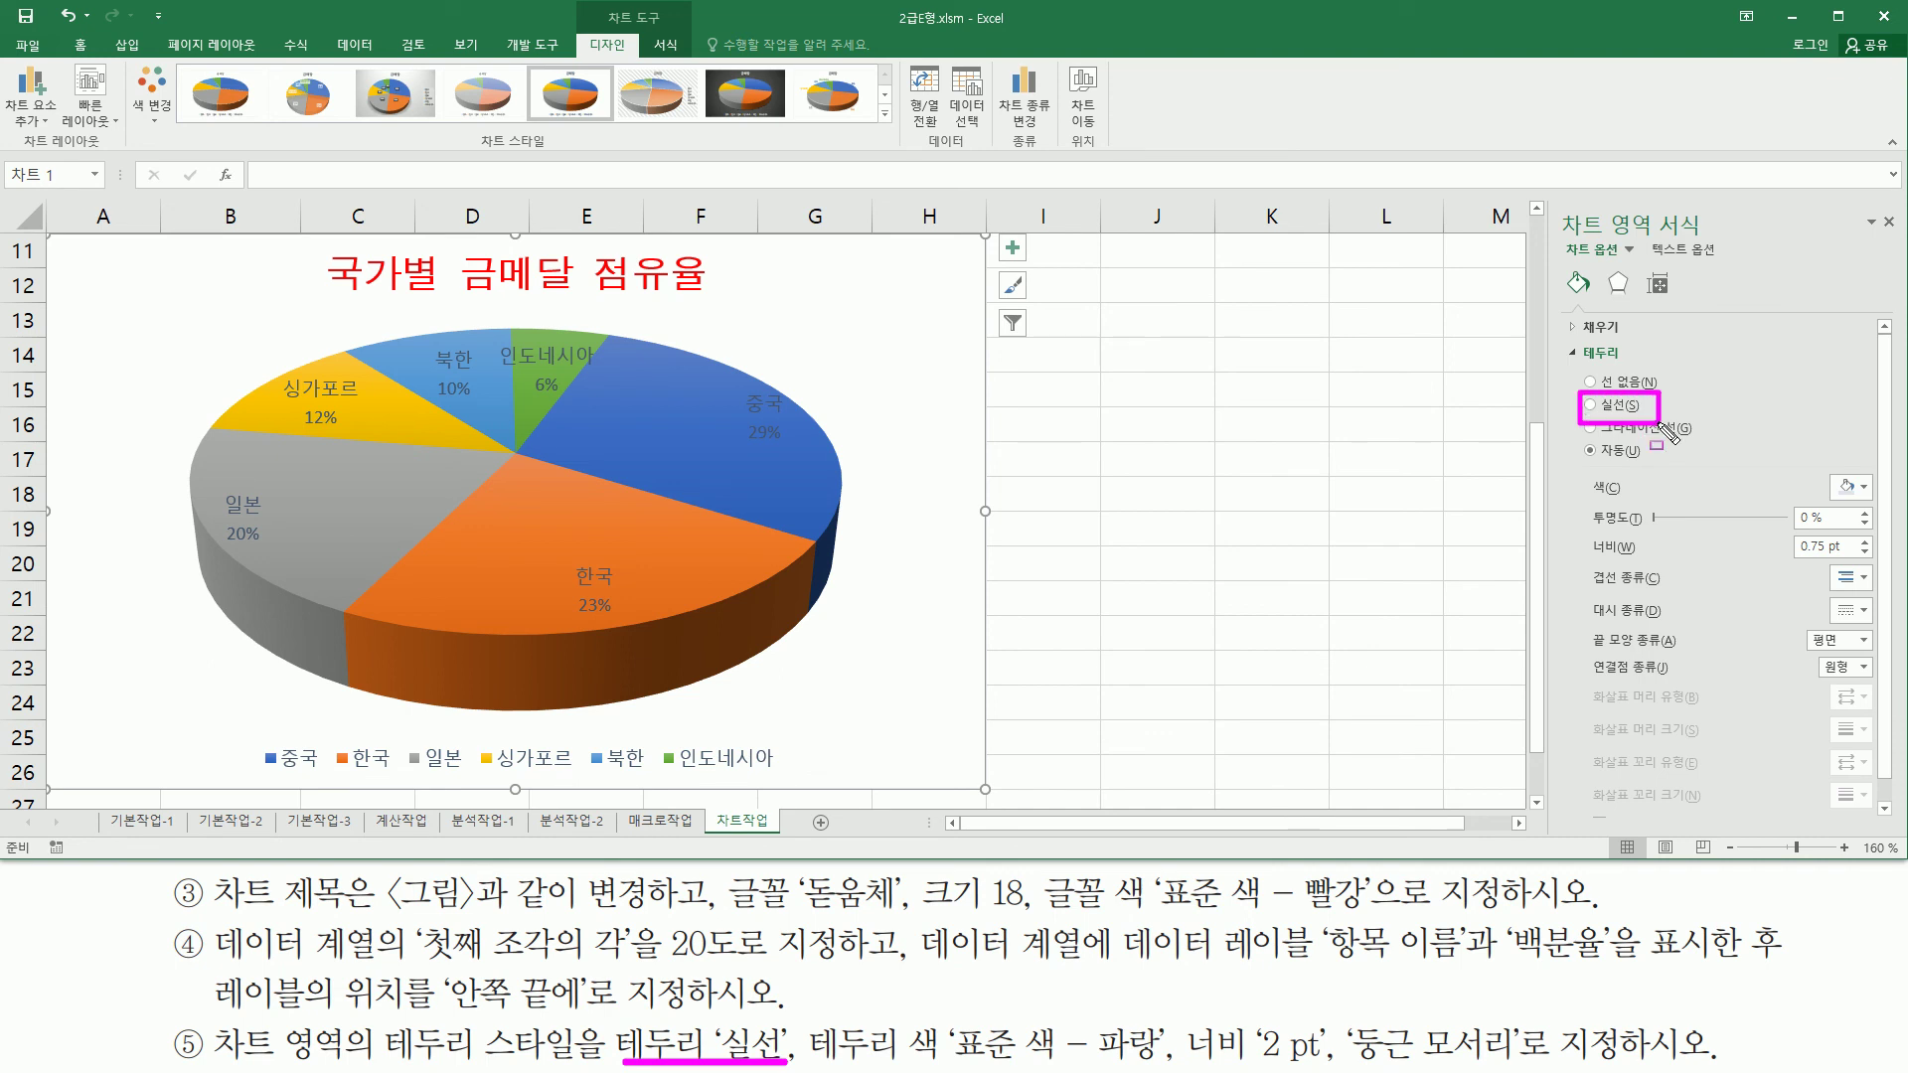
{"action": "left_click", "coordinate": [1610, 407]}
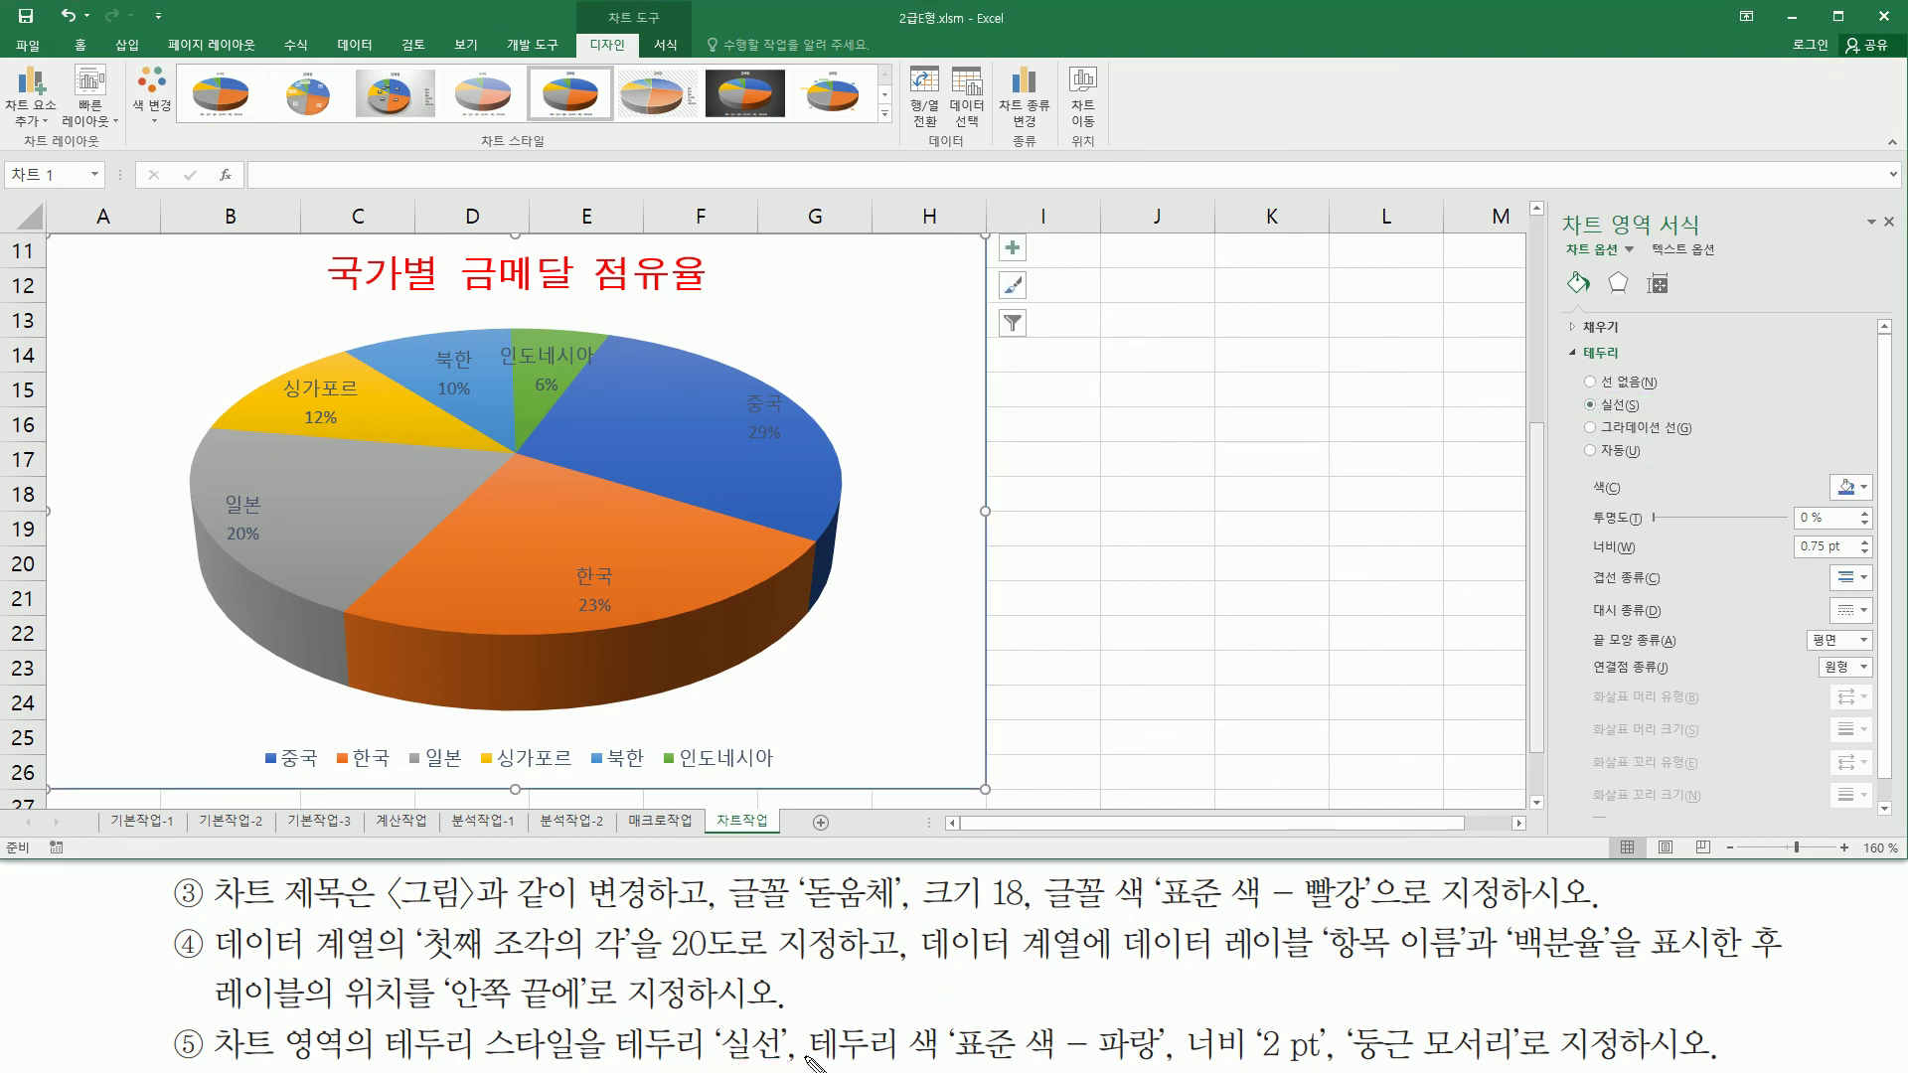
Step: Set the chart area's border color to the standard color 파랑
{"action": "left_click_drag", "start_coordinate": [806, 1062], "coordinate": [1160, 1060]}
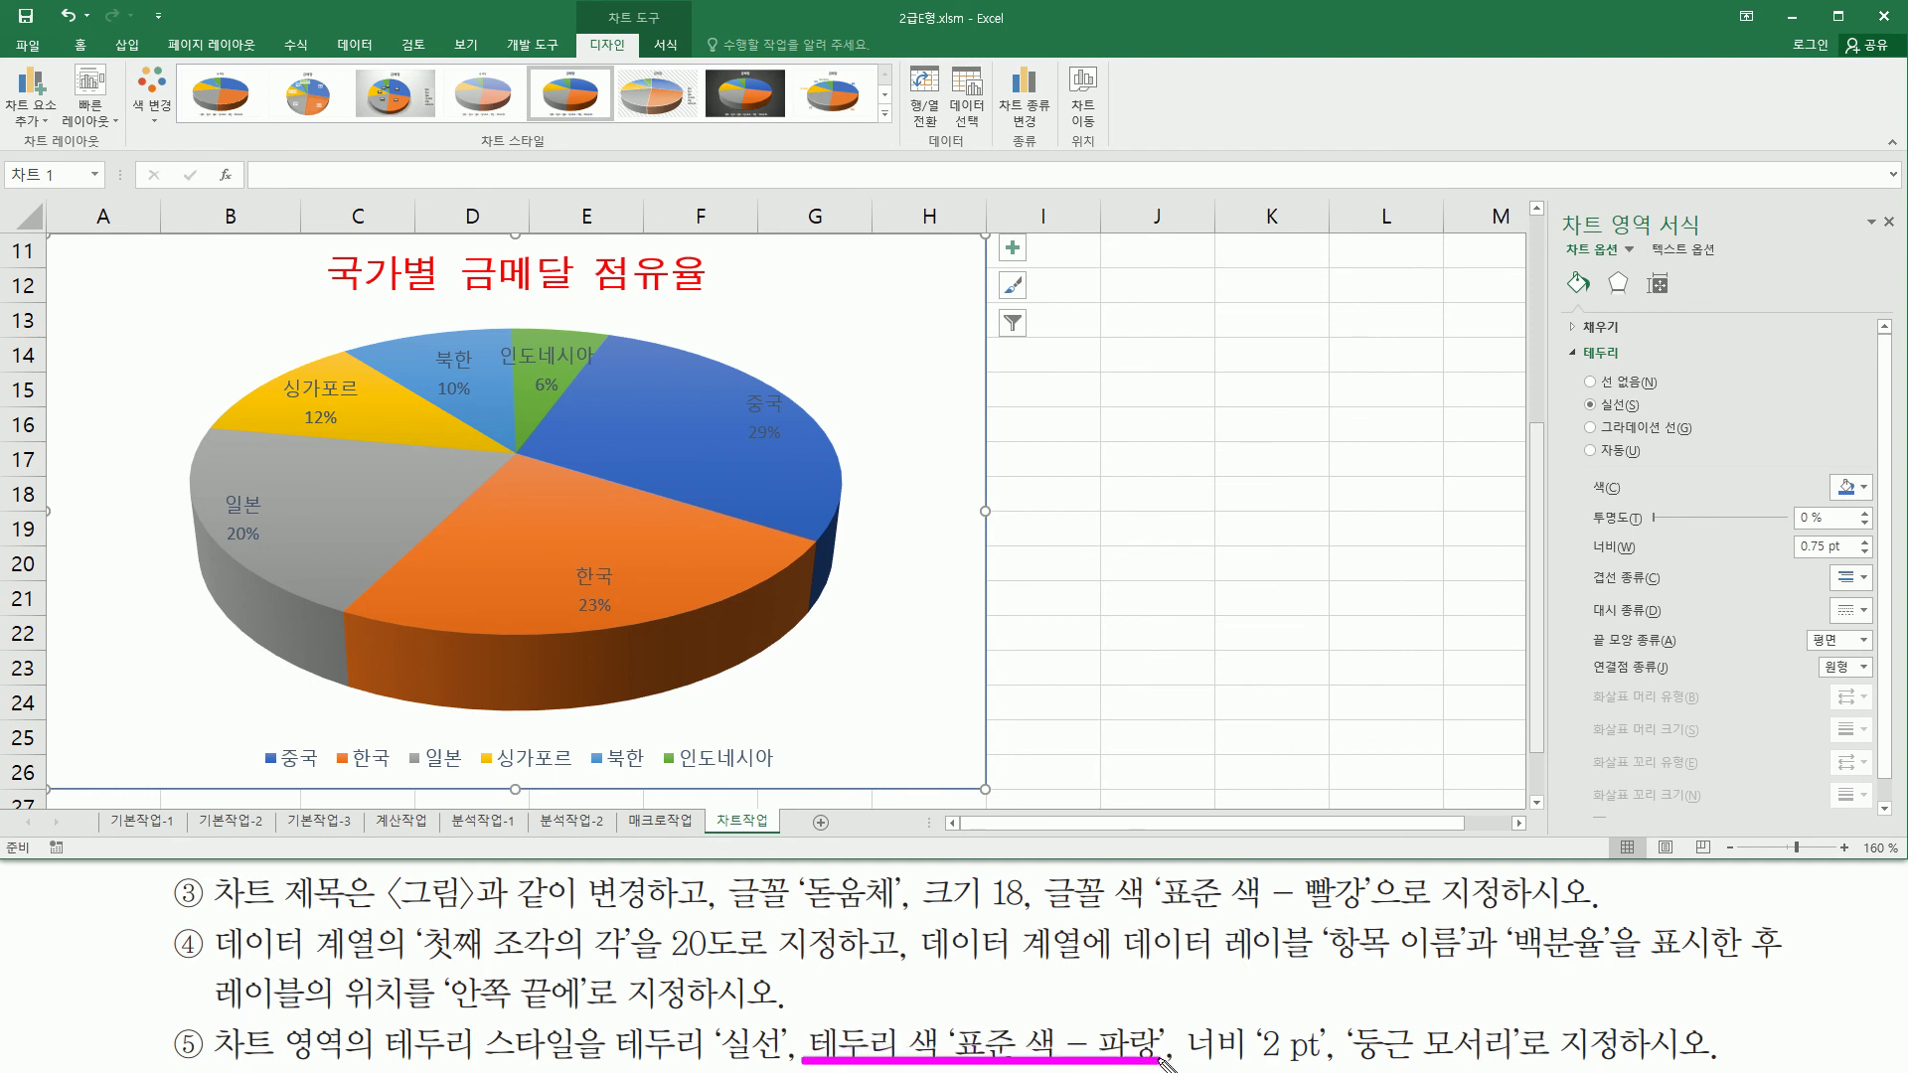
{"action": "left_click_drag", "start_coordinate": [1586, 459], "coordinate": [1759, 490]}
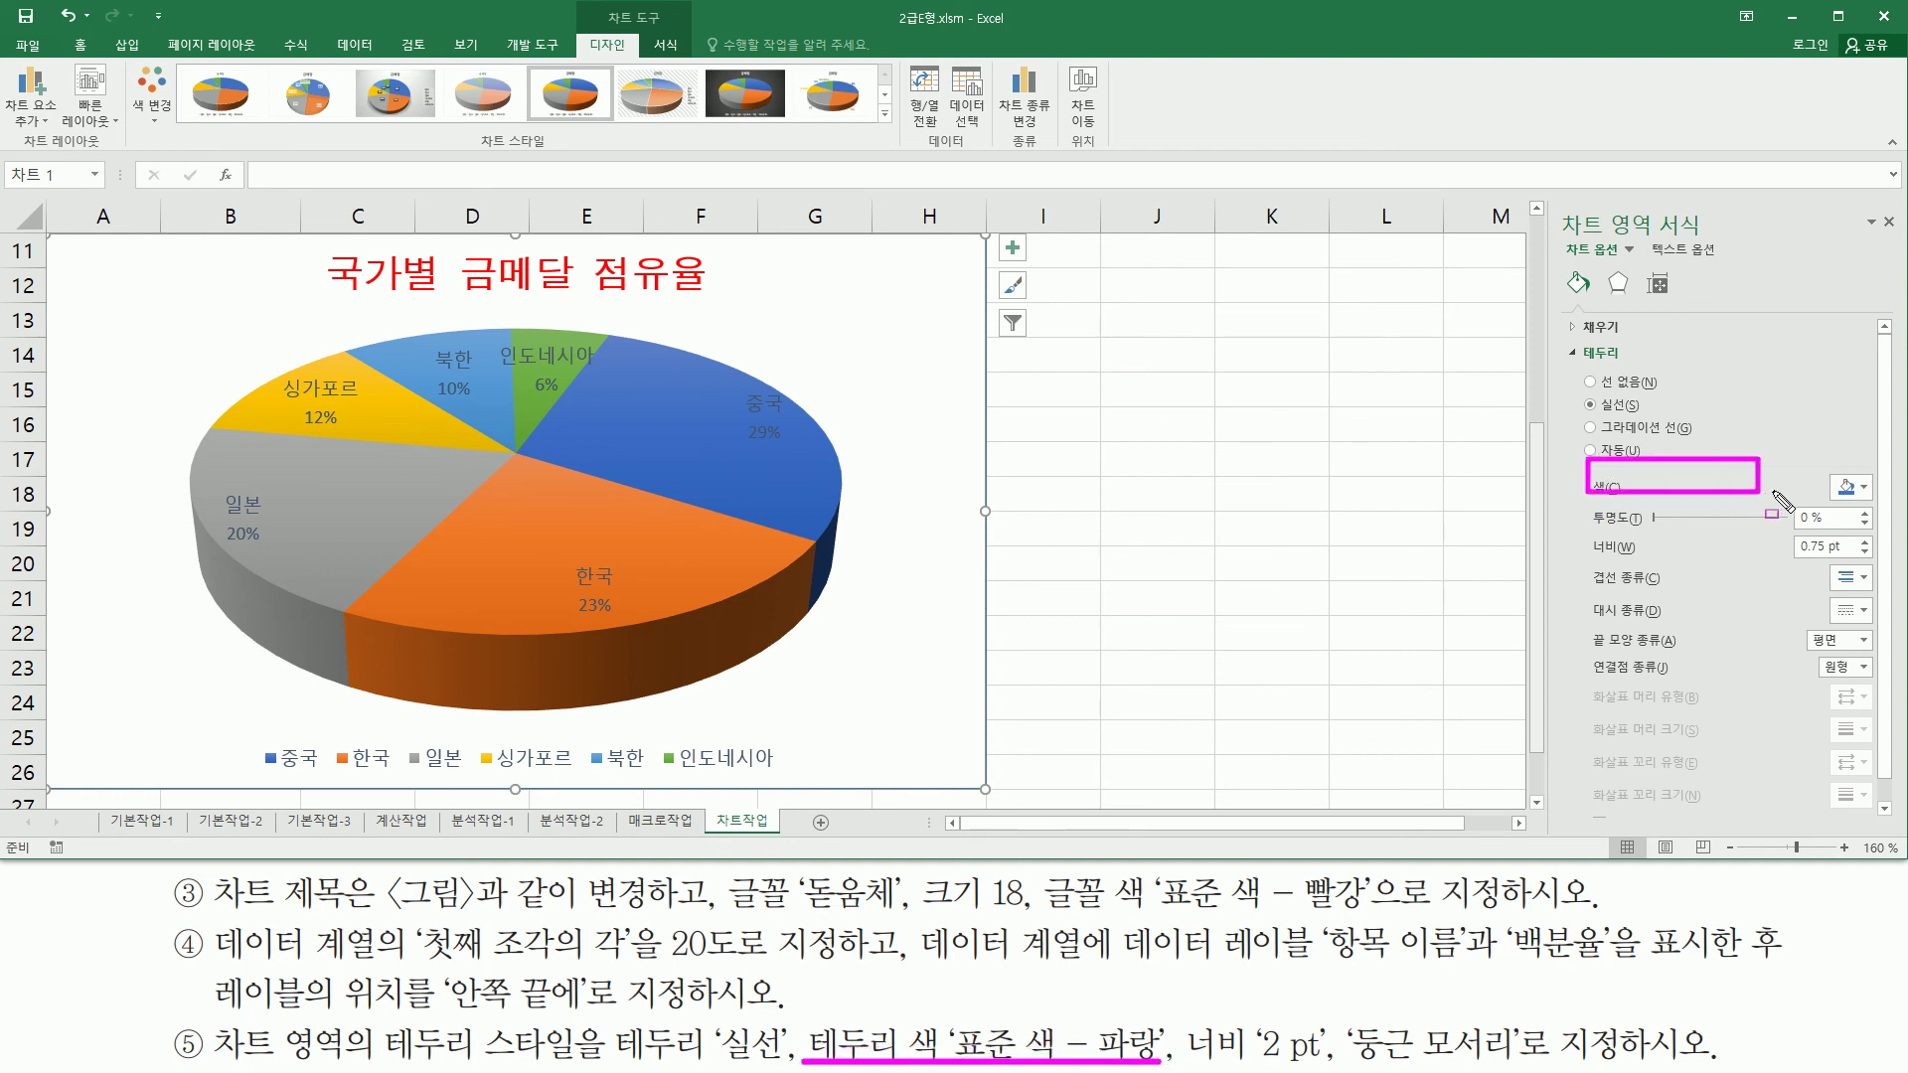
{"action": "key", "text": "Escape"}
{"action": "left_click", "coordinate": [1854, 487]}
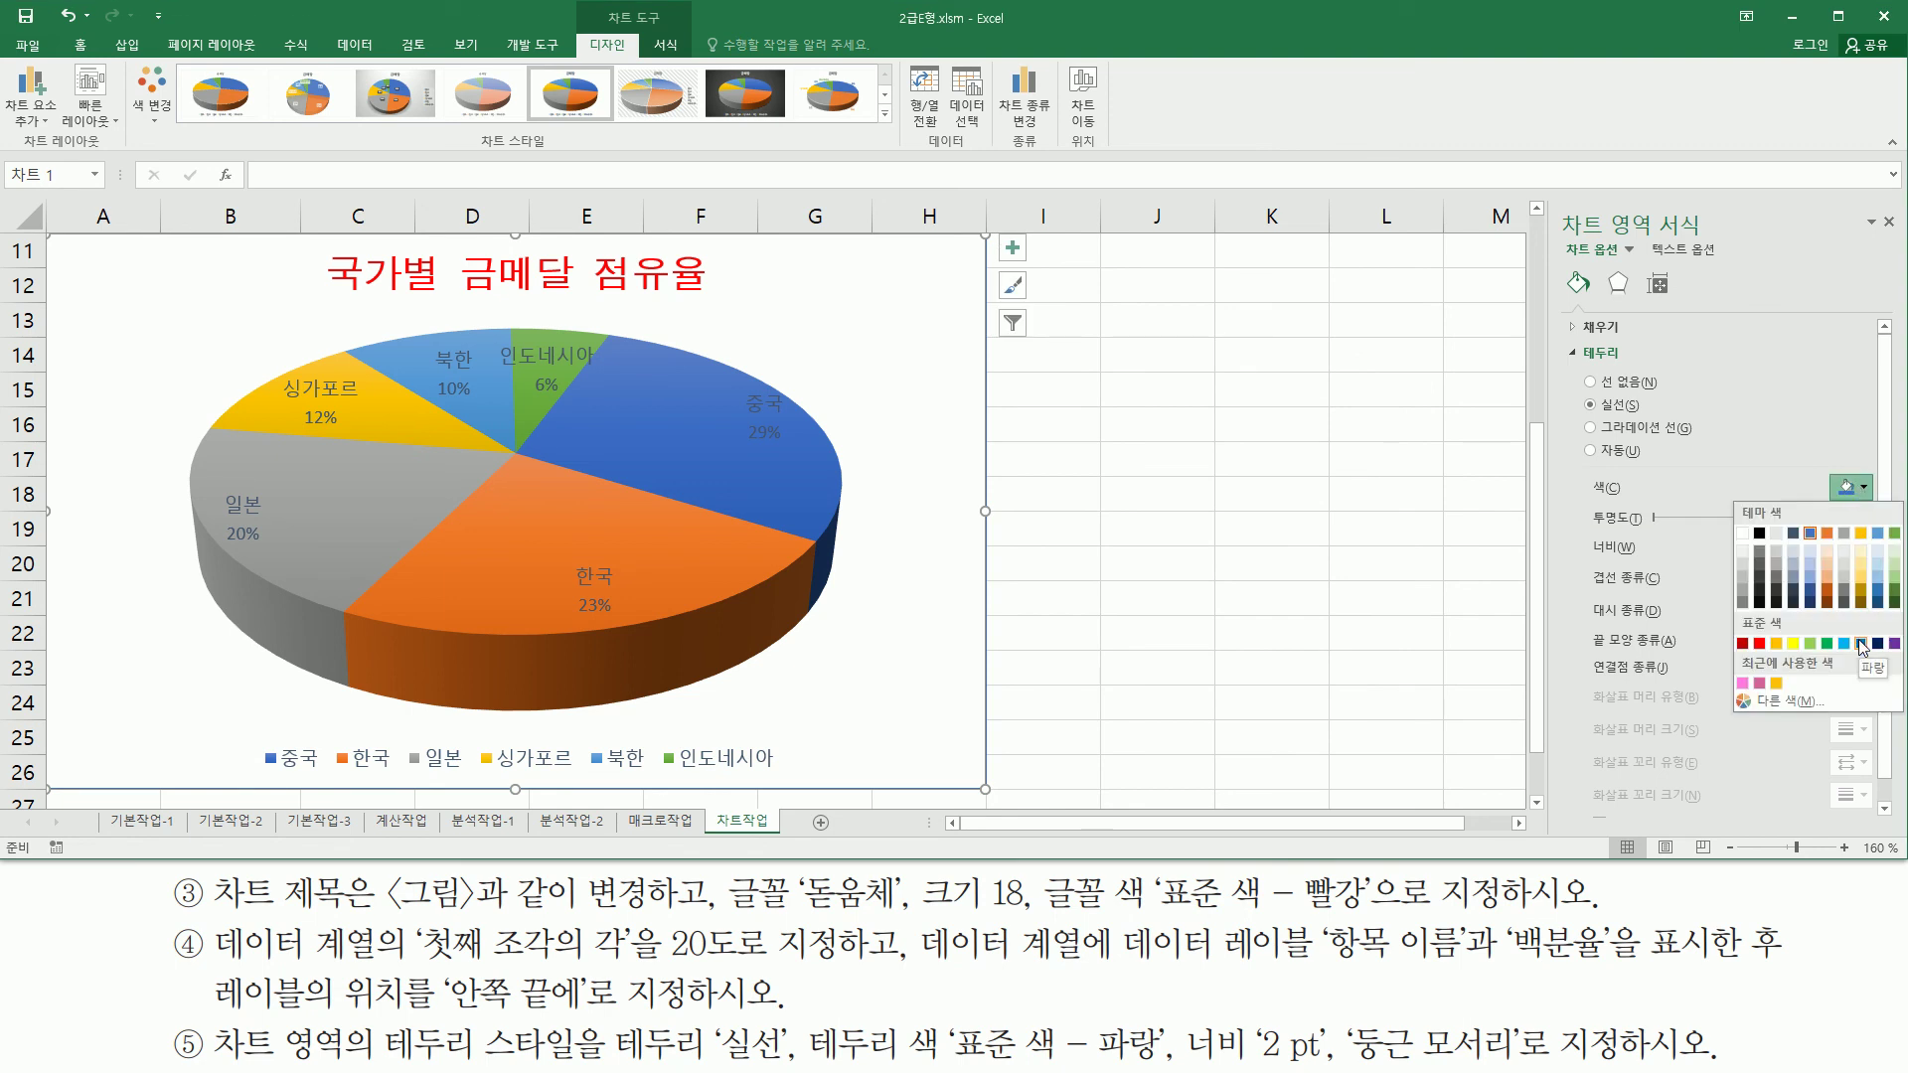
{"action": "left_click", "coordinate": [1861, 642]}
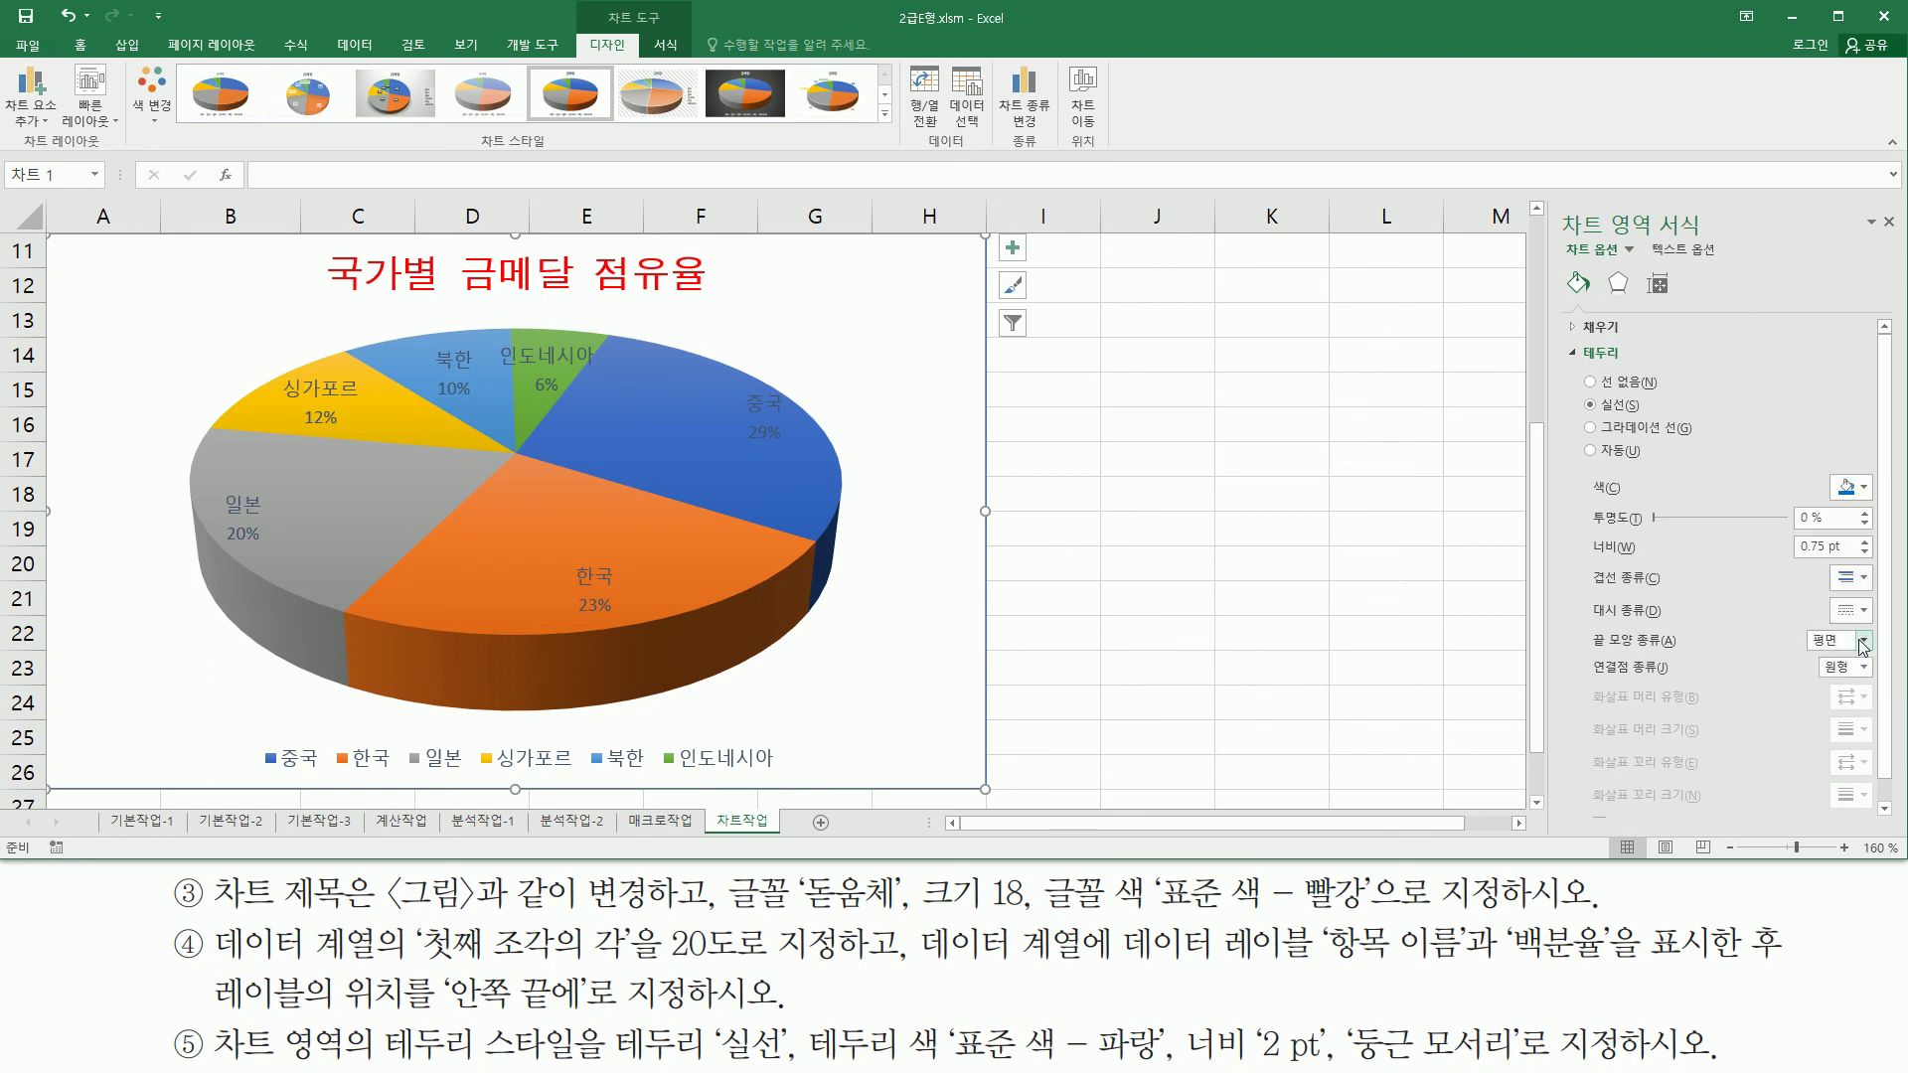
Step: Set the chart area's border width to 2 pt
{"action": "left_click_drag", "start_coordinate": [1161, 1025], "coordinate": [1335, 1067]}
{"action": "mouse_move", "coordinate": [1569, 522]}
{"action": "left_mouse_down"}
{"action": "mouse_move", "coordinate": [1652, 565]}
{"action": "mouse_move", "coordinate": [1872, 564]}
{"action": "left_mouse_up"}
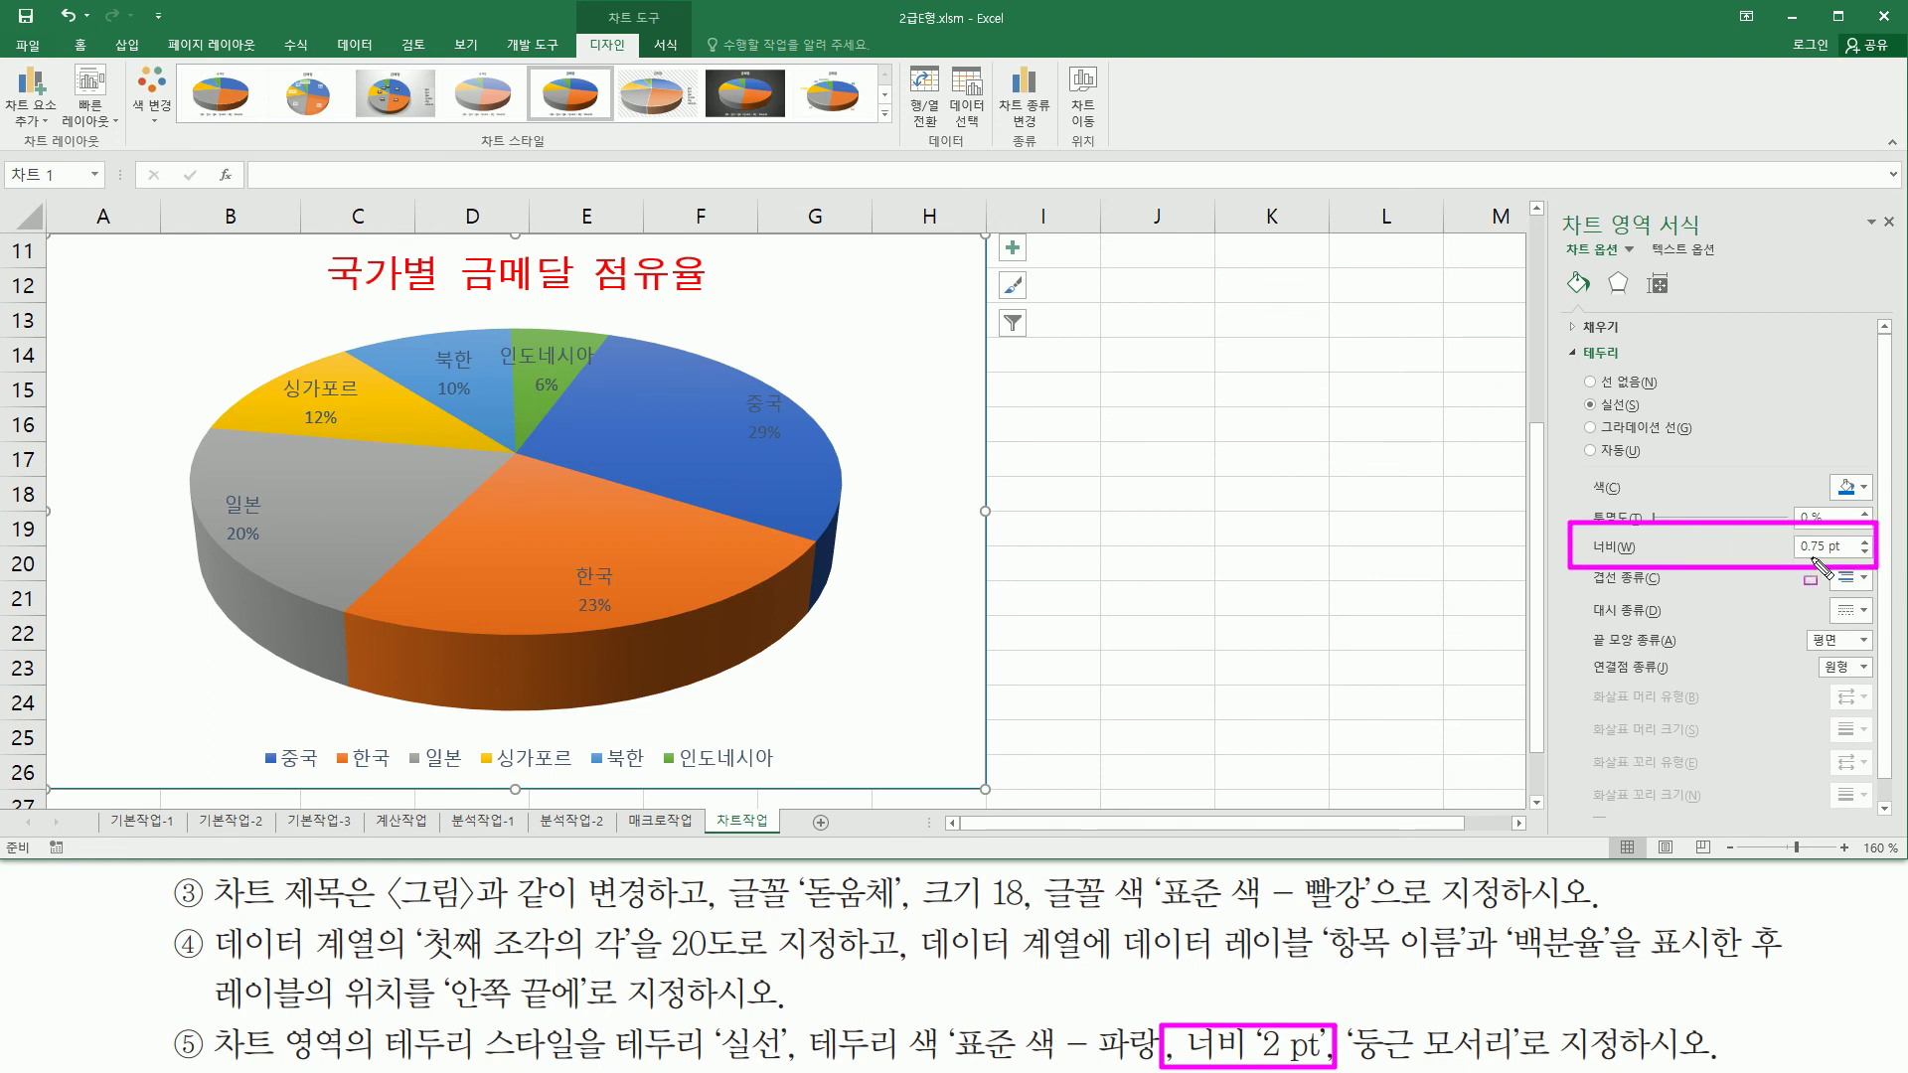
{"action": "key", "text": "Escape"}
{"action": "left_click", "coordinate": [1865, 543]}
{"action": "left_click", "coordinate": [1865, 544]}
{"action": "left_click", "coordinate": [1864, 543]}
{"action": "left_click", "coordinate": [1865, 543]}
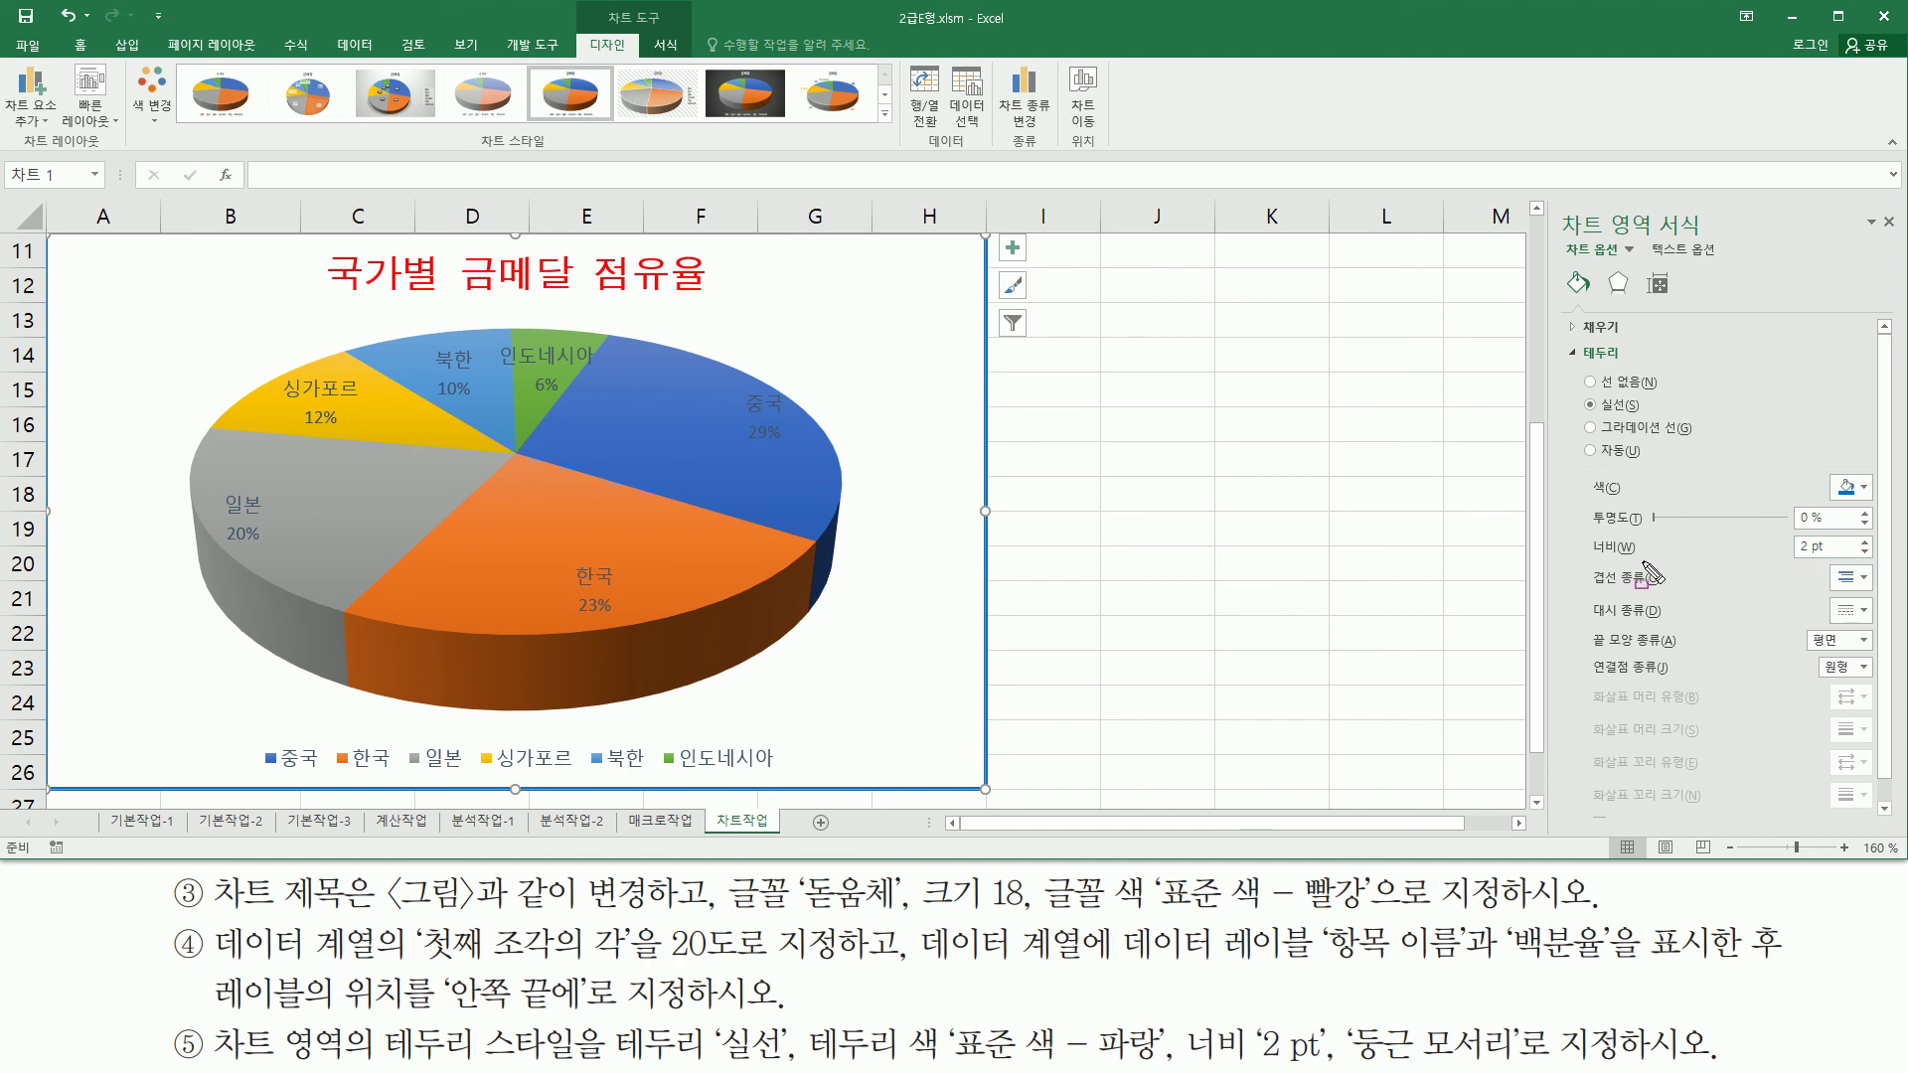
Step: Turn on 둥근 모서리 for the chart area's border
{"action": "left_click_drag", "start_coordinate": [1348, 1011], "coordinate": [1523, 1070]}
{"action": "key", "text": "Escape"}
{"action": "left_click", "coordinate": [1891, 793]}
{"action": "scroll", "coordinate": [1888, 793], "scroll_direction": "down", "scroll_amount": 1}
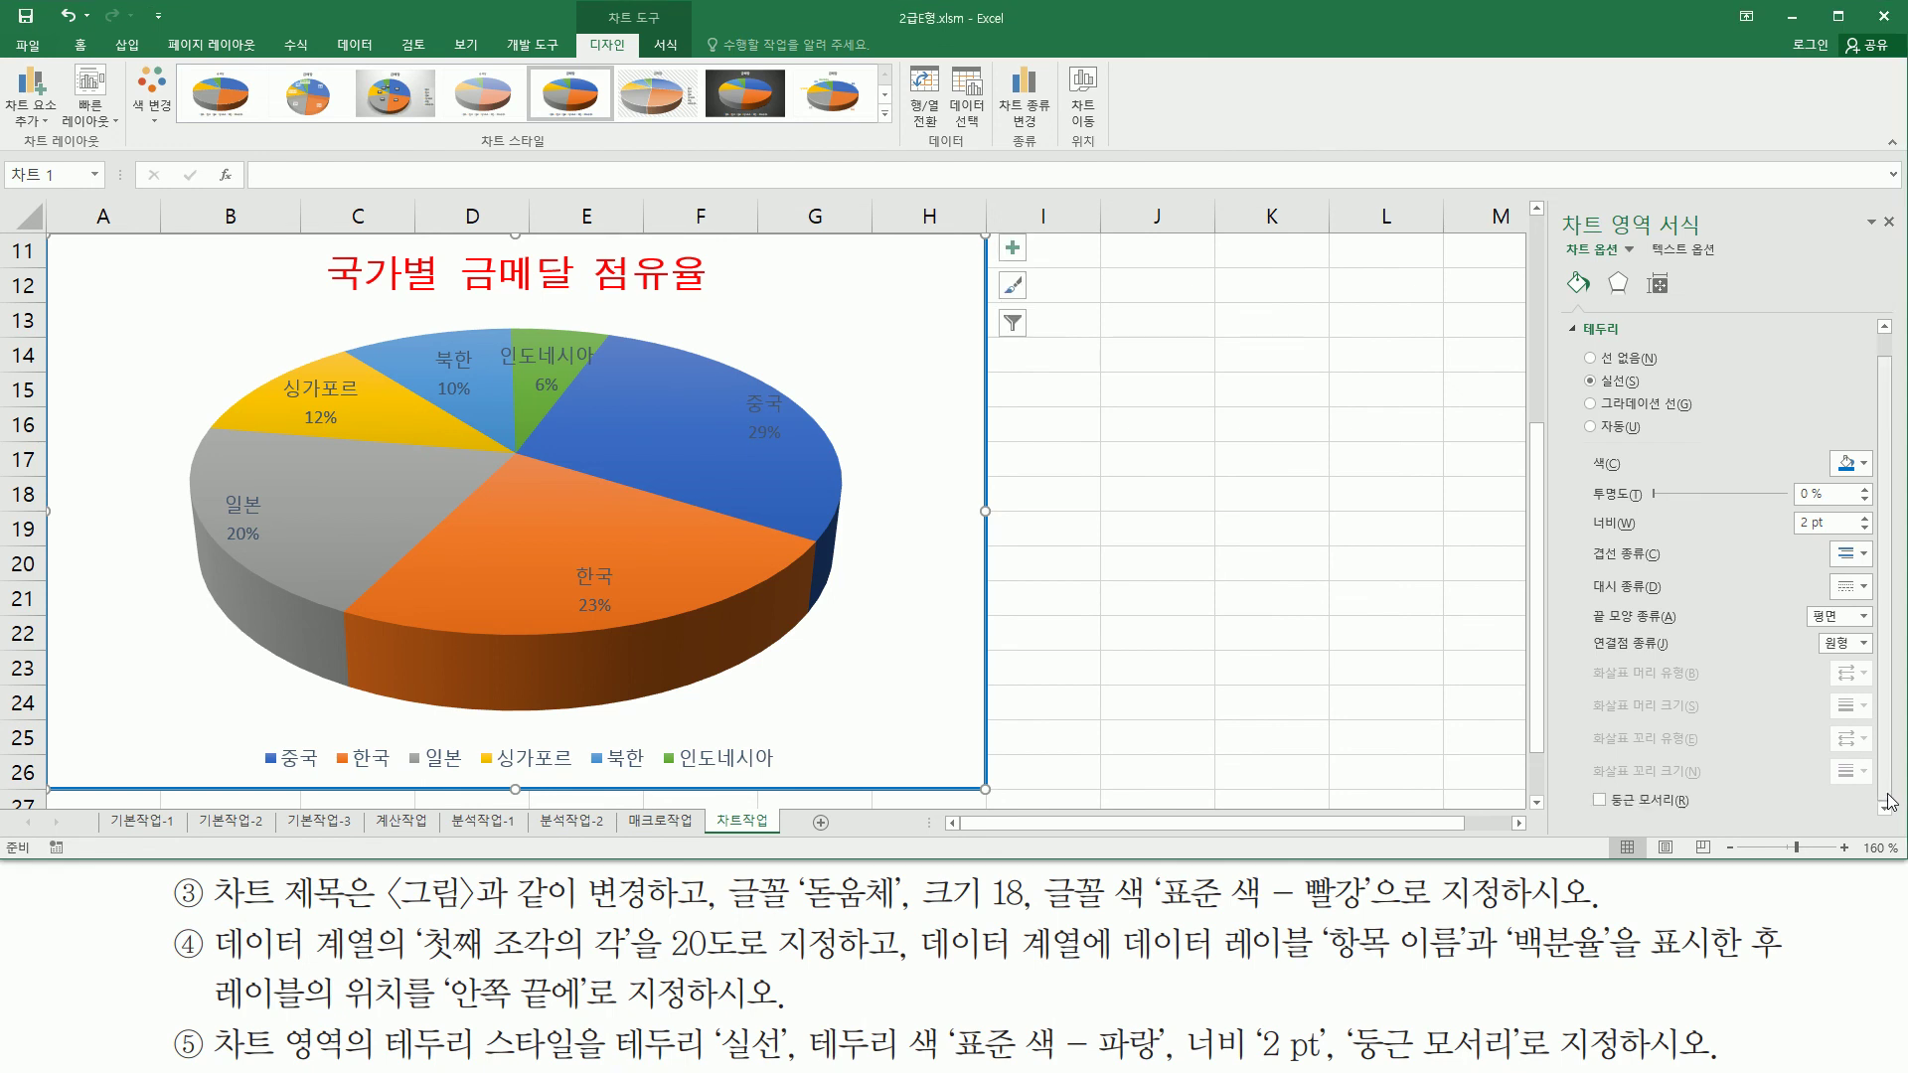
{"action": "left_click_drag", "start_coordinate": [1575, 800], "coordinate": [1716, 817]}
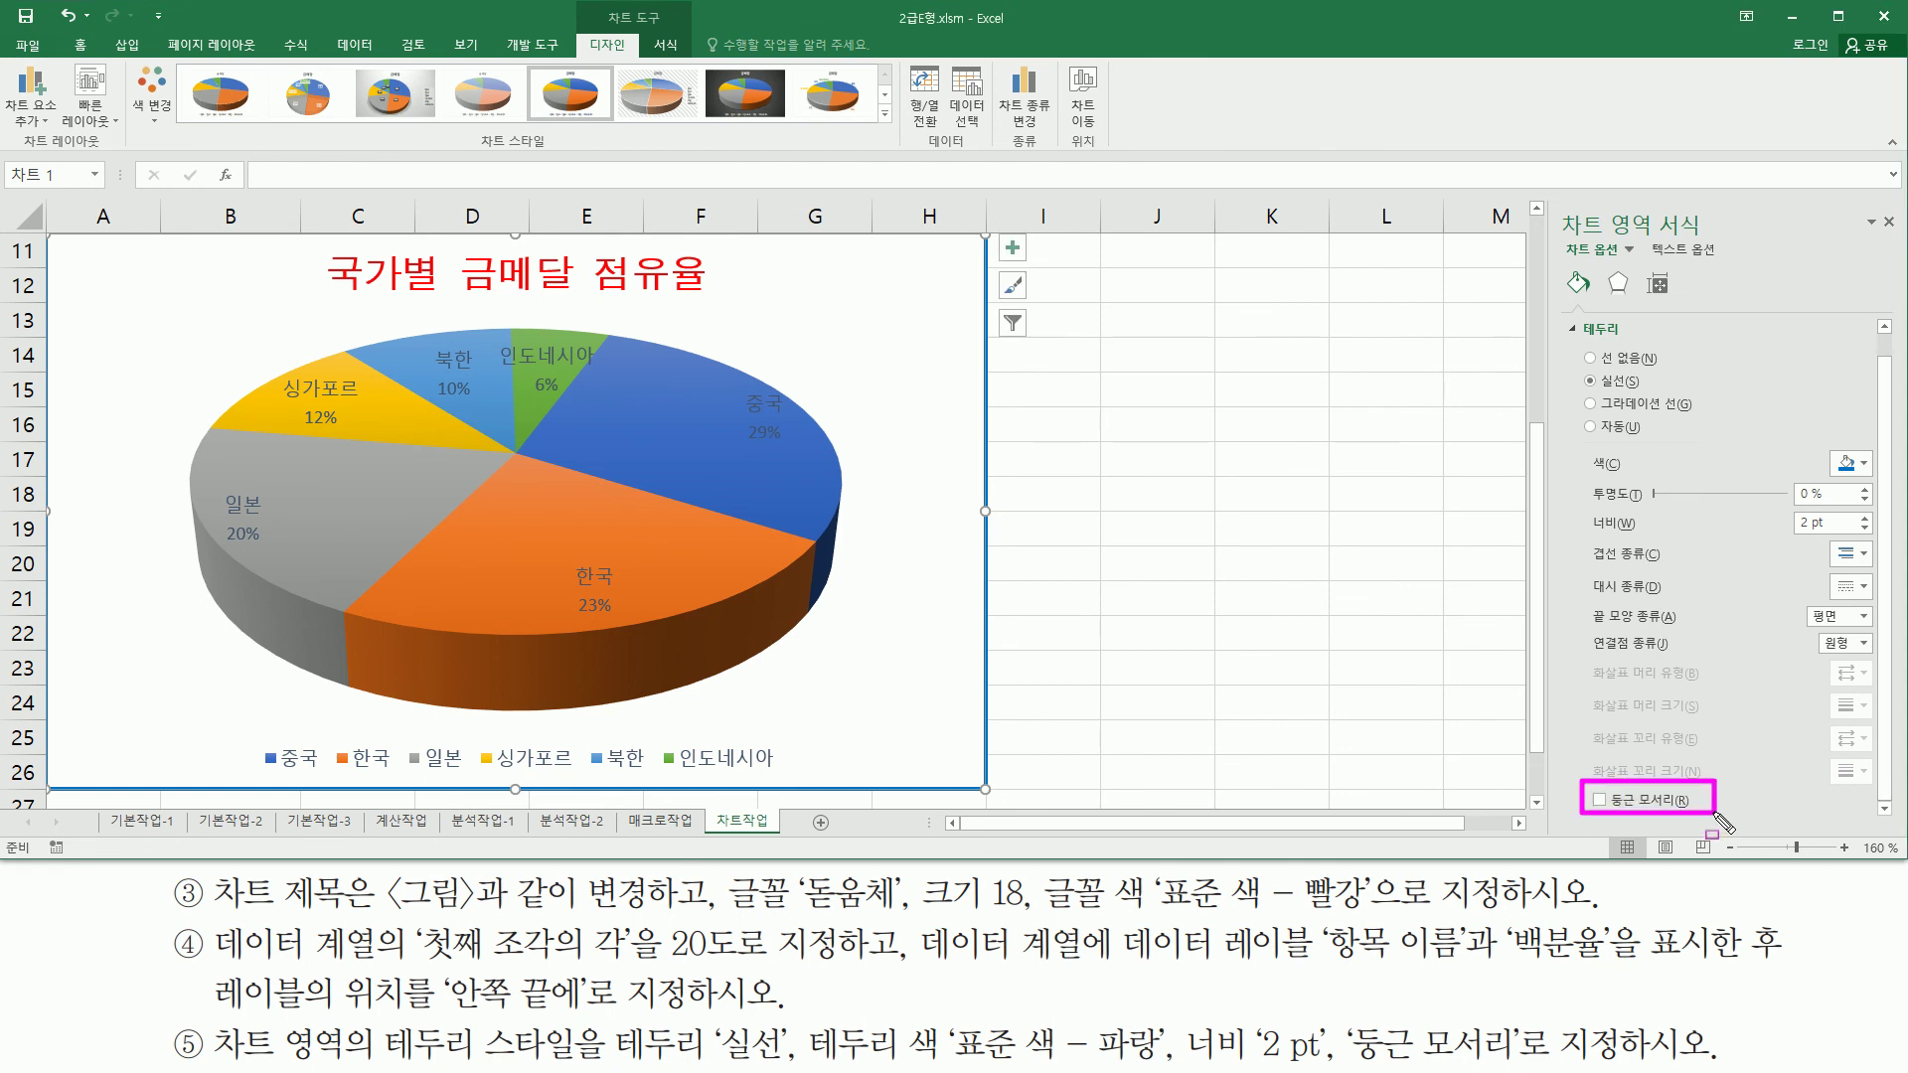
{"action": "key", "text": "Escape"}
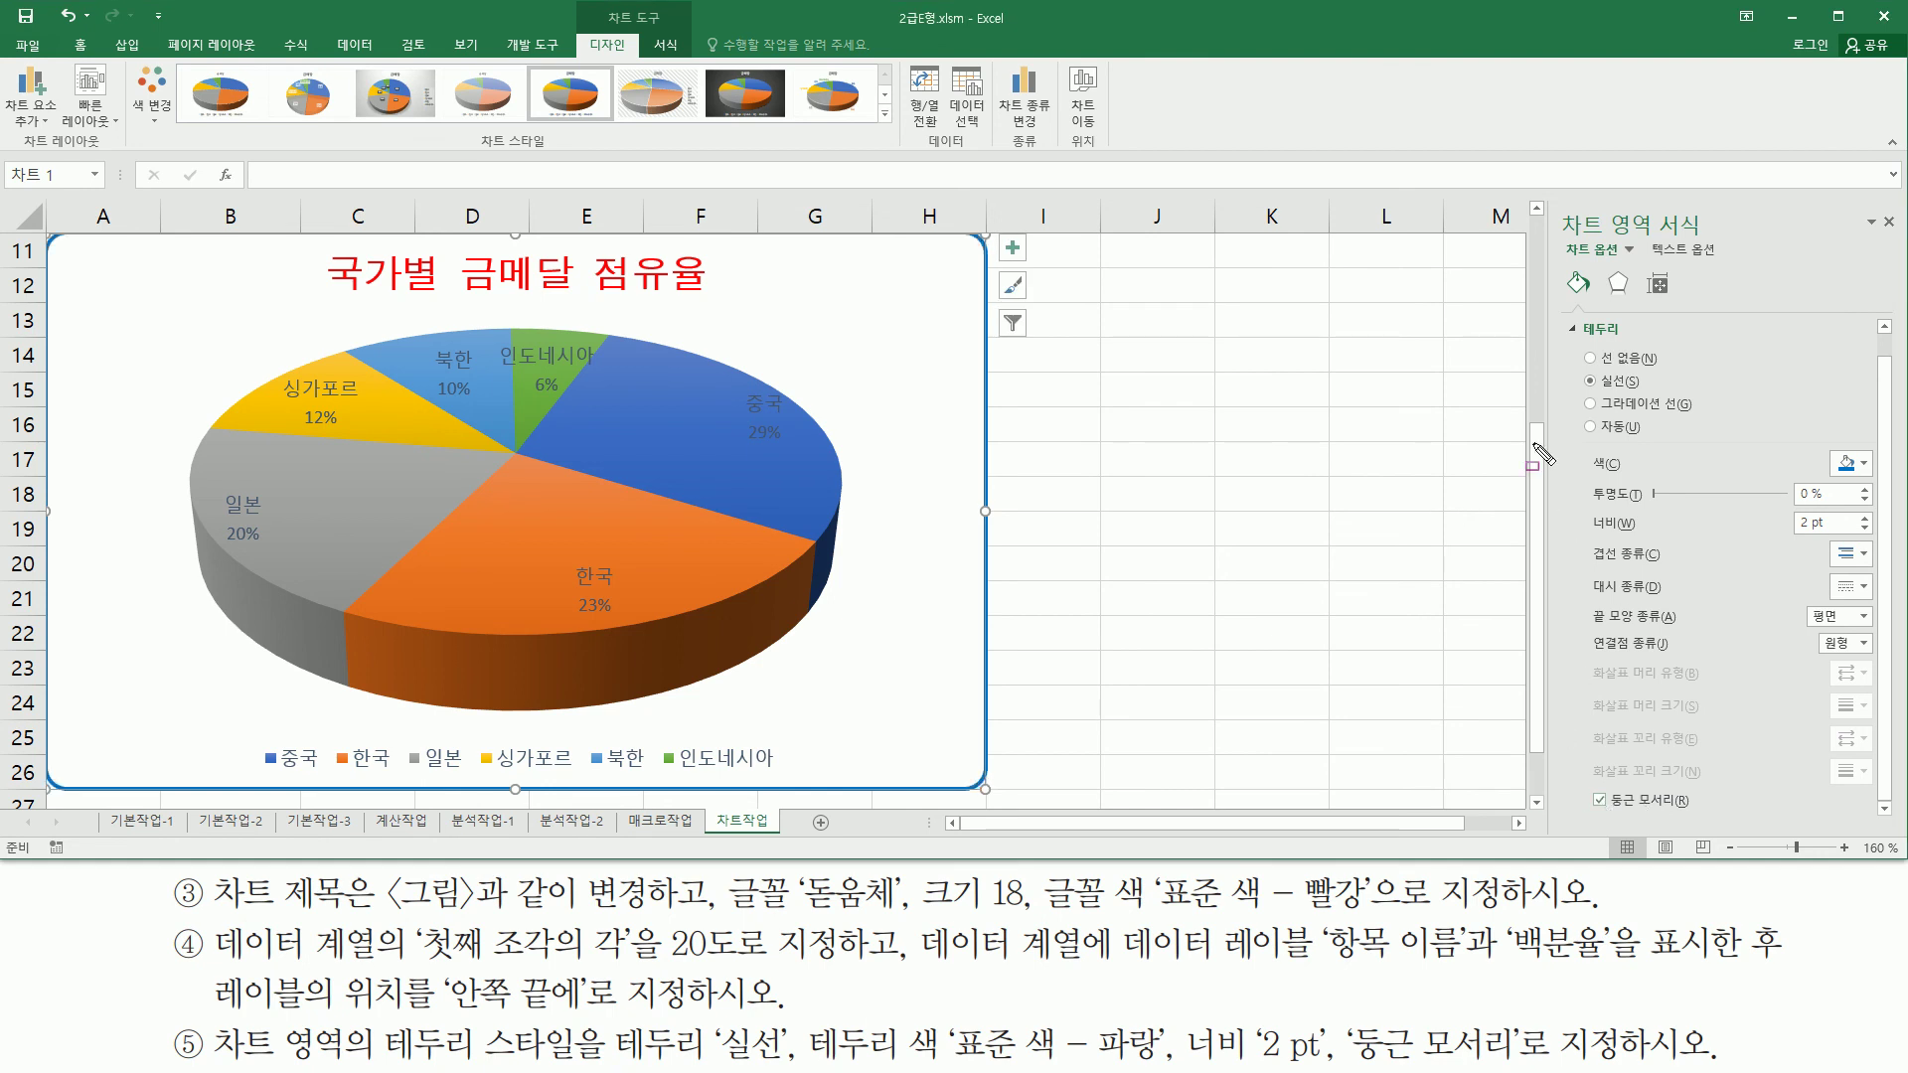
Step: Close the chart area formatting options and maximize the workbook window
{"action": "left_click", "coordinate": [1590, 381]}
{"action": "left_click_drag", "start_coordinate": [1576, 370], "coordinate": [1661, 395]}
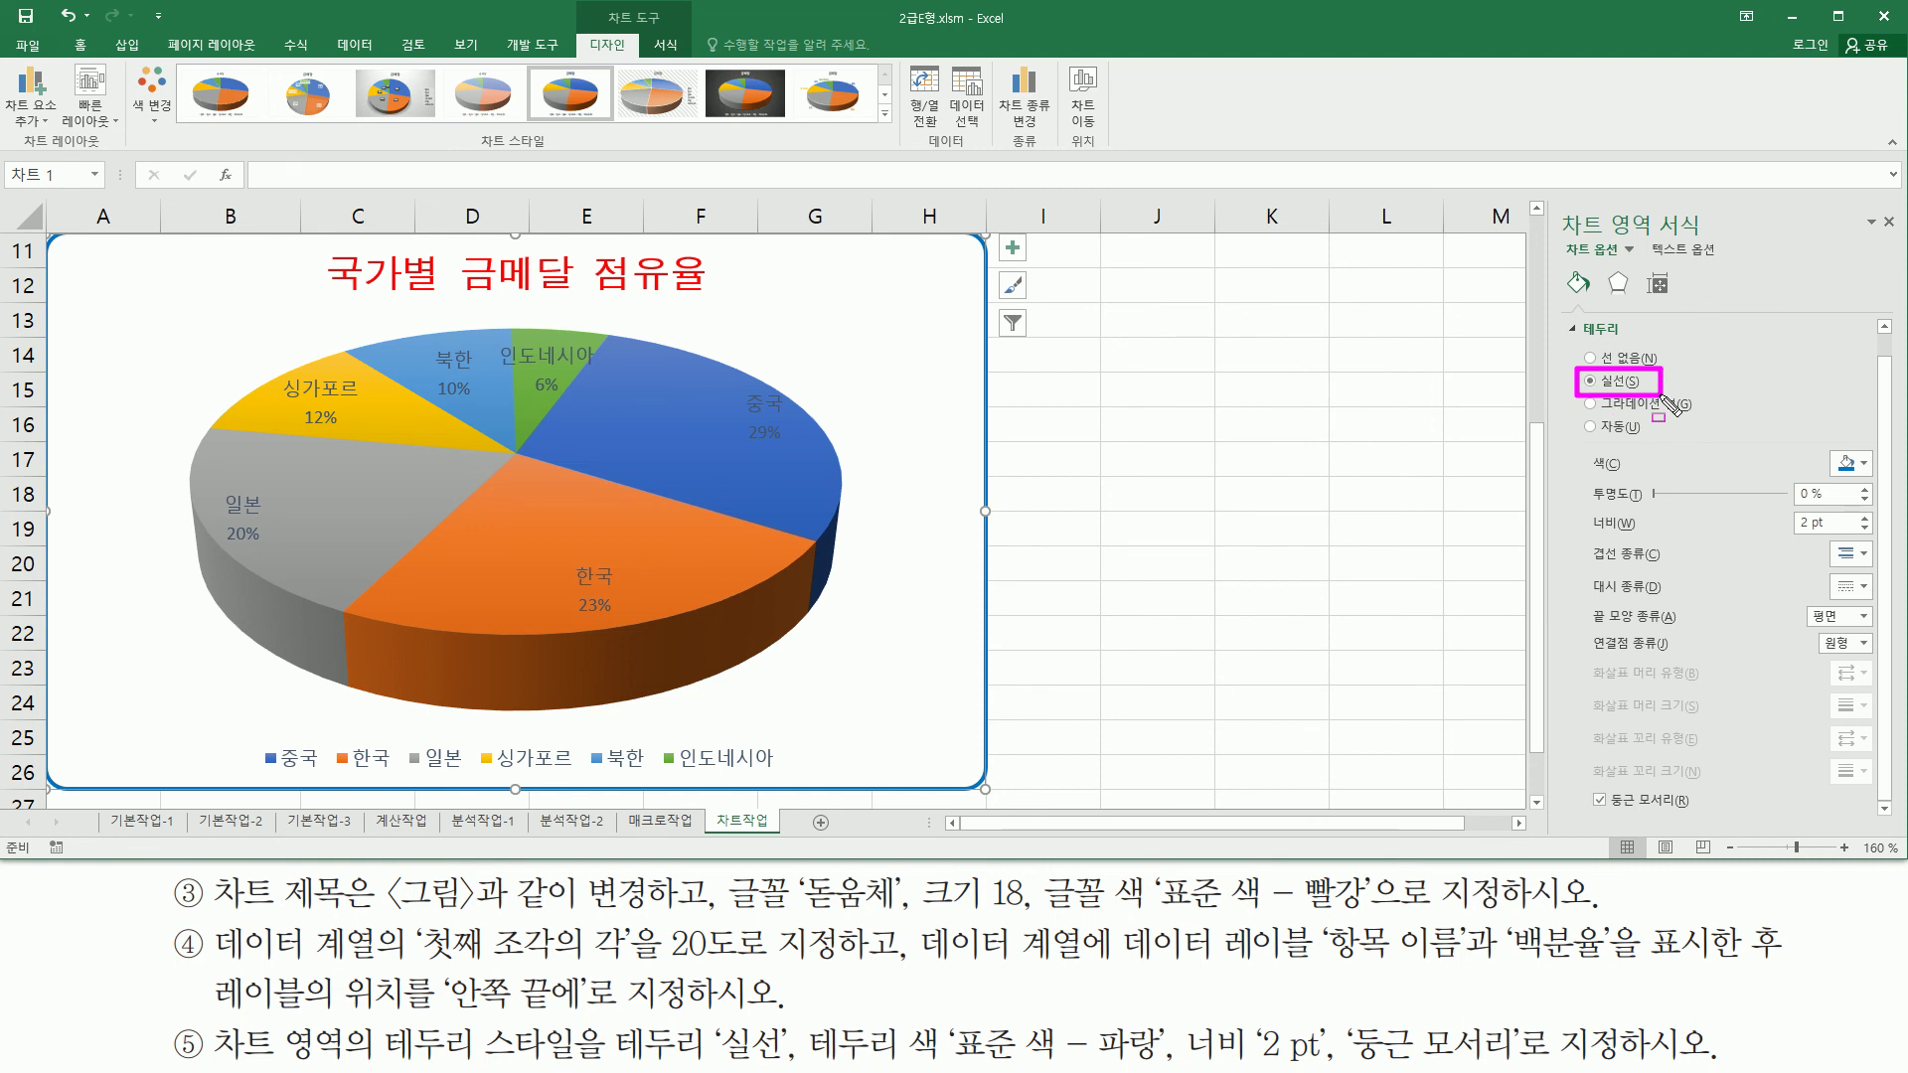
{"action": "mouse_move", "coordinate": [1574, 448]}
{"action": "left_mouse_down"}
{"action": "mouse_move", "coordinate": [1605, 475]}
{"action": "mouse_move", "coordinate": [1880, 474]}
{"action": "left_mouse_up"}
{"action": "left_click_drag", "start_coordinate": [1580, 505], "coordinate": [1881, 546]}
{"action": "left_click_drag", "start_coordinate": [1583, 782], "coordinate": [1719, 819]}
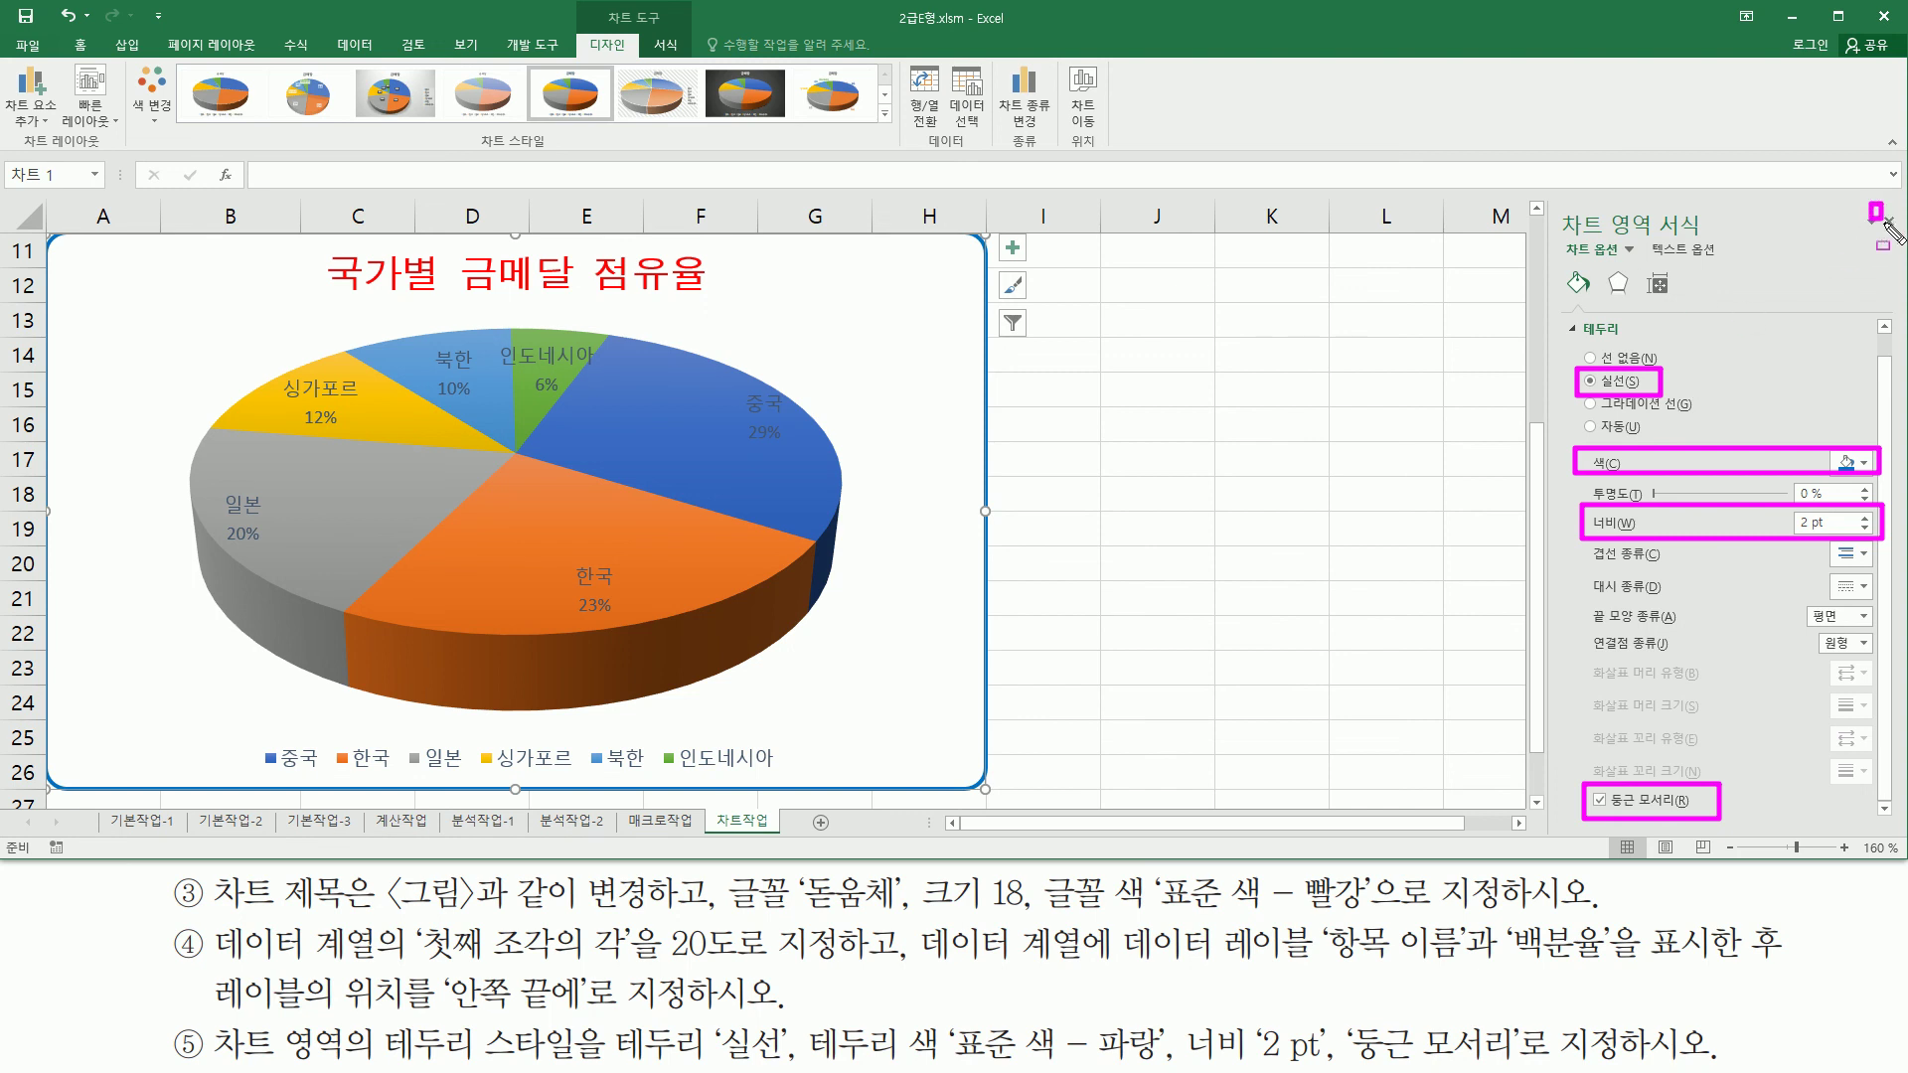
{"action": "key", "text": "e"}
{"action": "left_click_drag", "start_coordinate": [1872, 204], "coordinate": [1901, 256]}
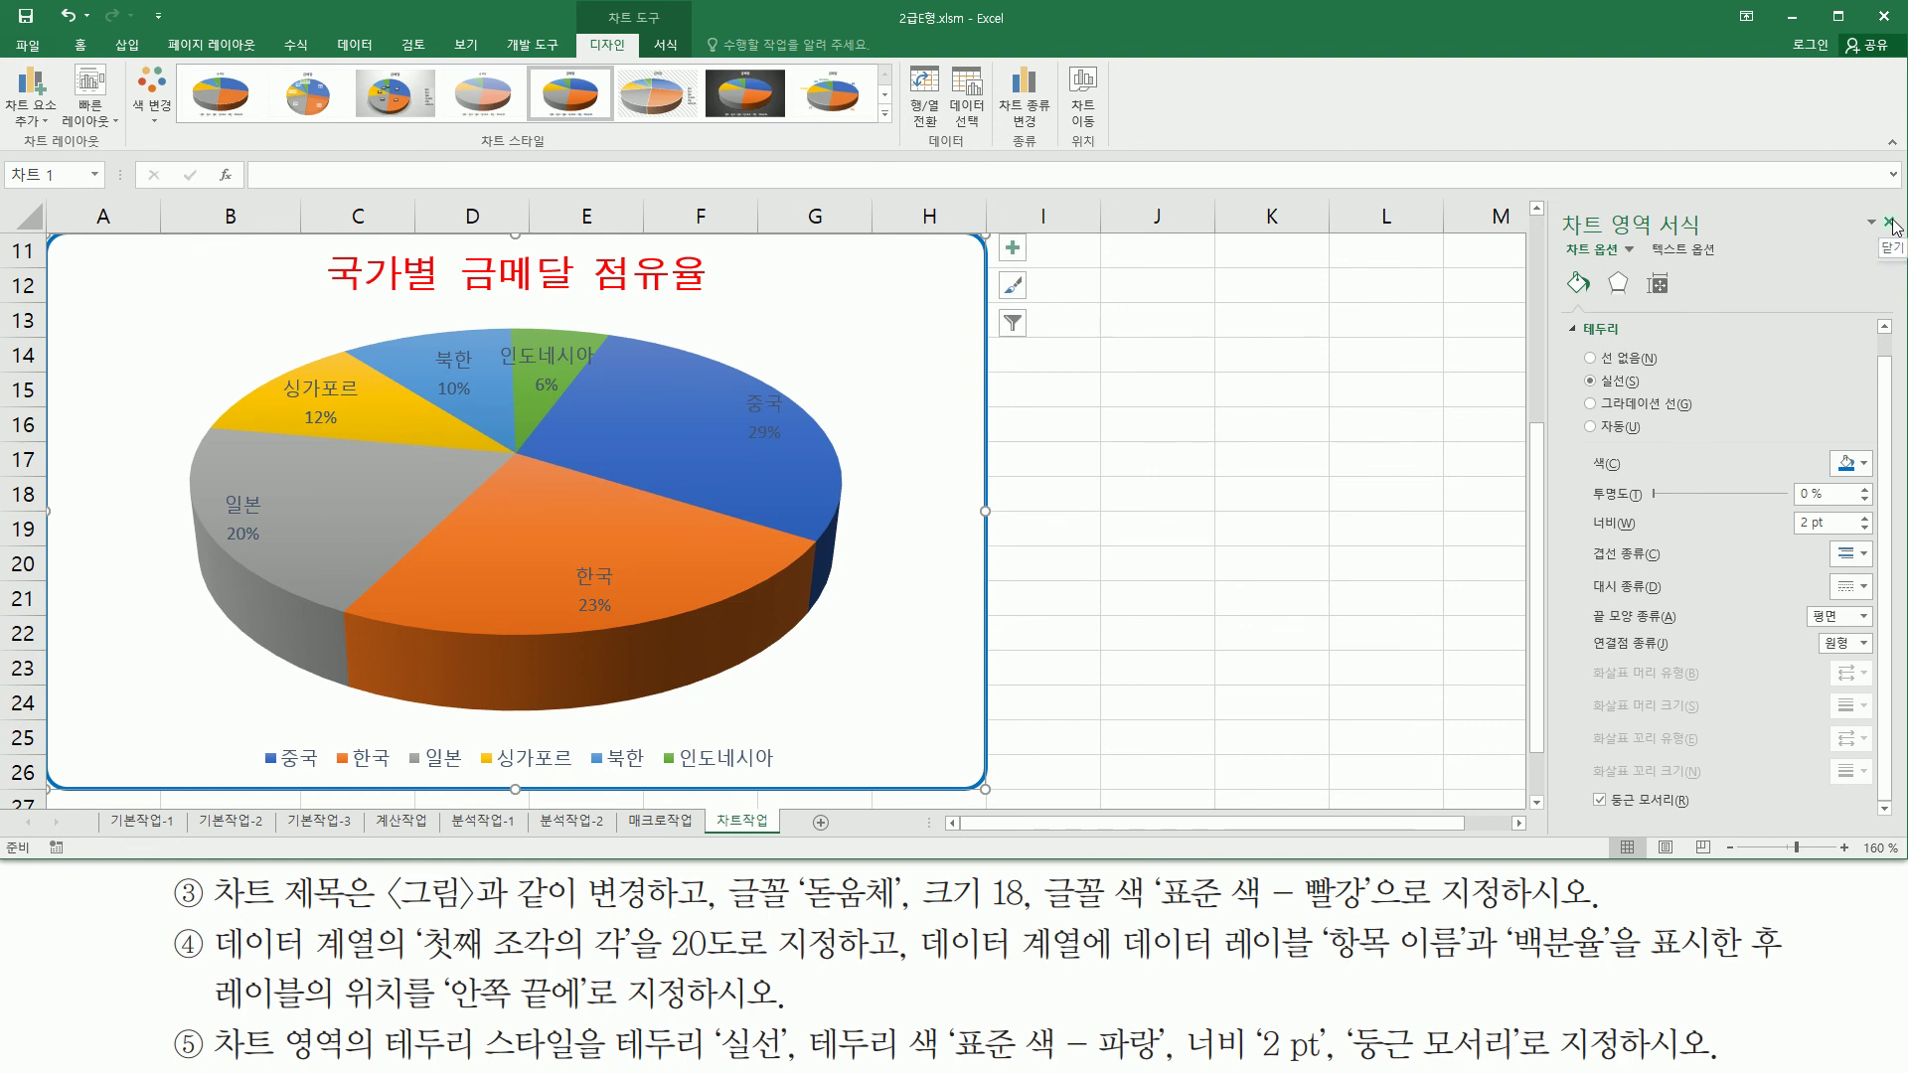
{"action": "left_click", "coordinate": [1888, 220]}
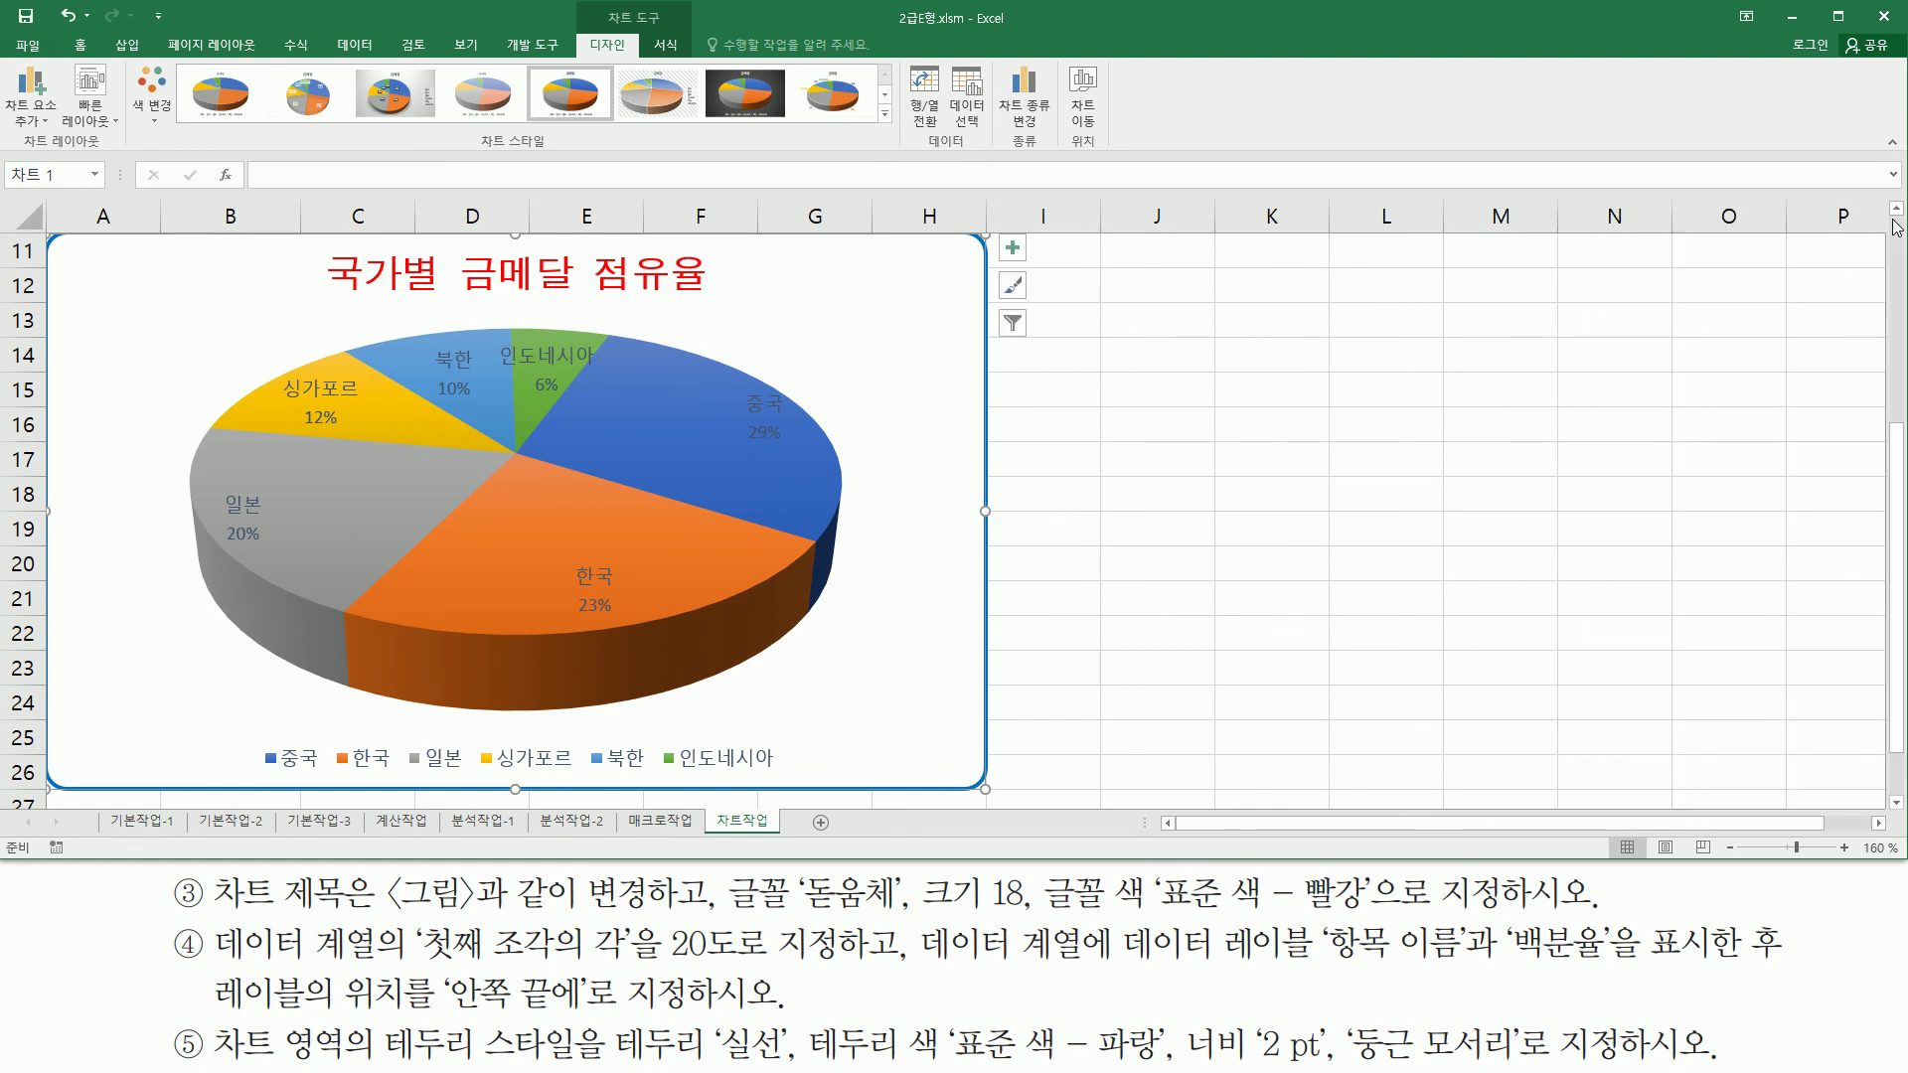
{"action": "key", "text": "super+Up"}
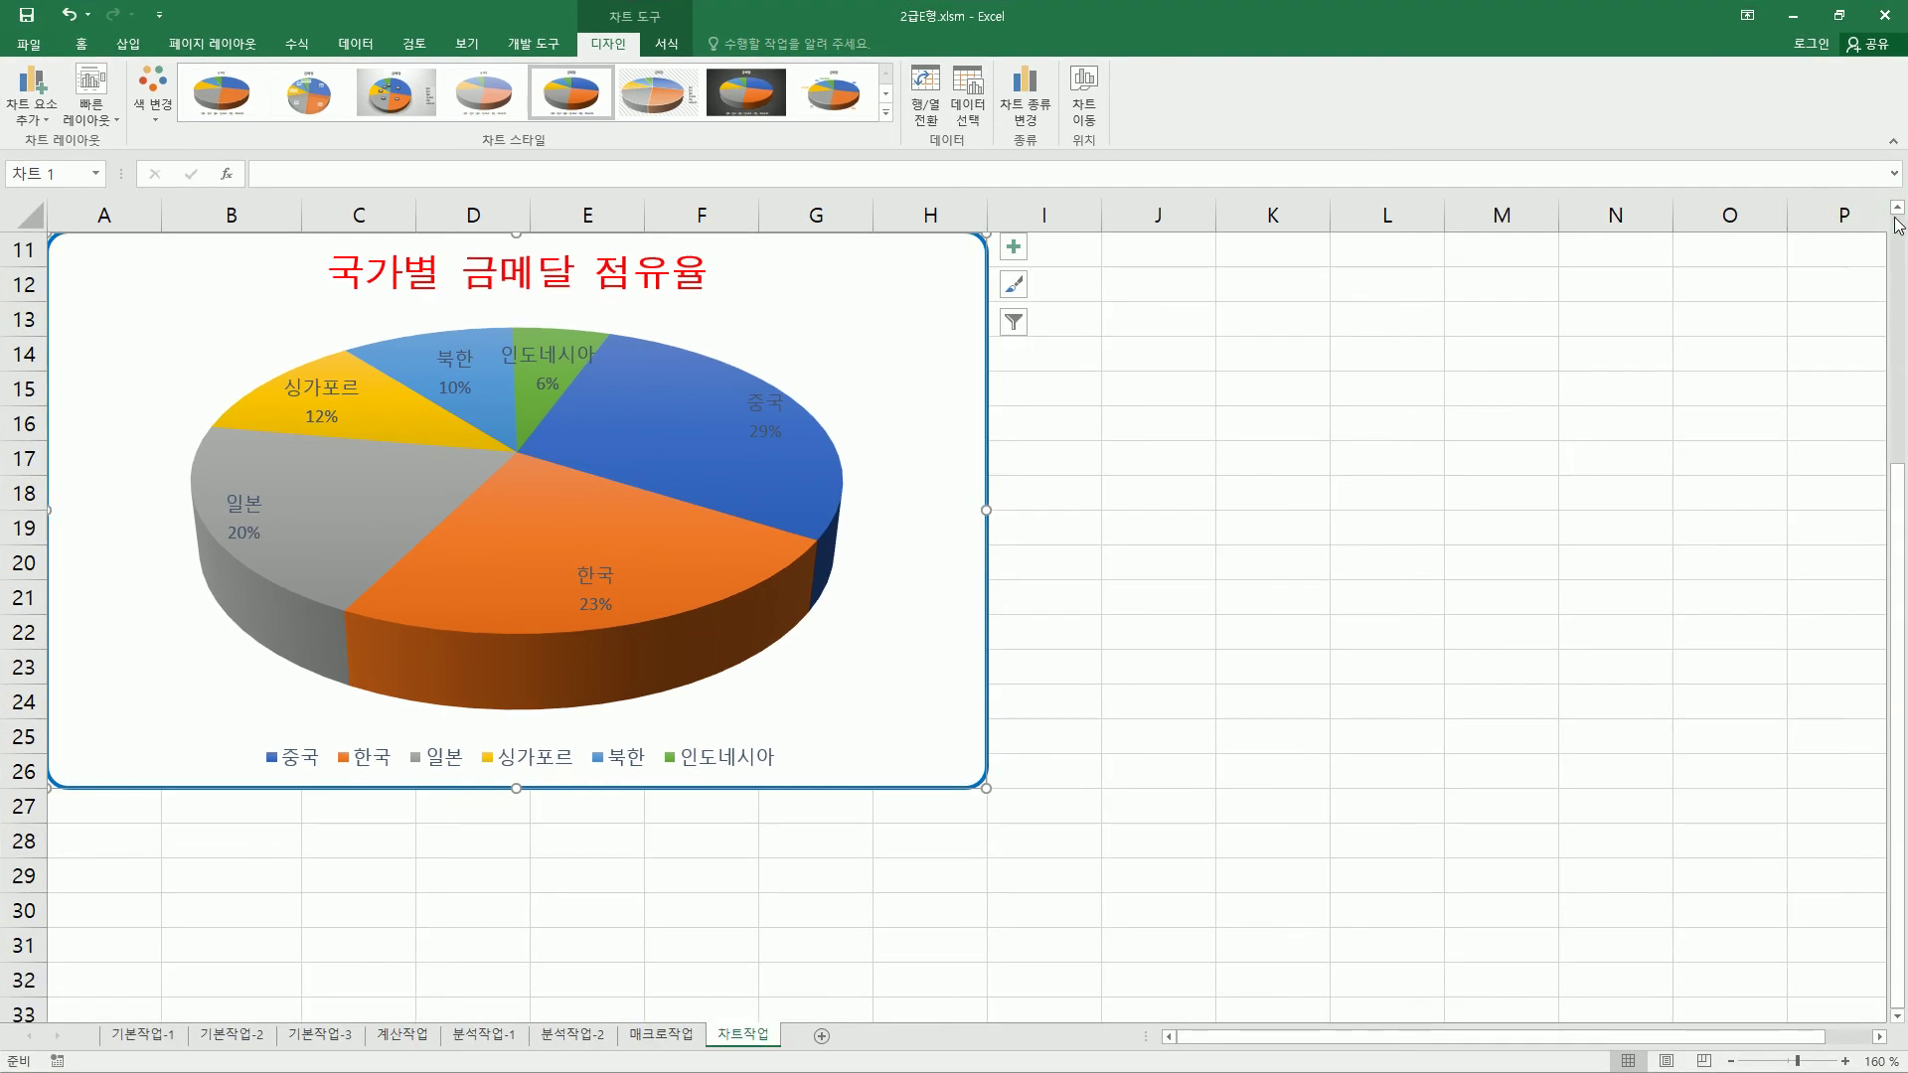
Step: Deselect the finished chart by selecting empty cell J20 beside it
{"action": "scroll", "coordinate": [1898, 214], "scroll_direction": "up", "scroll_amount": 1}
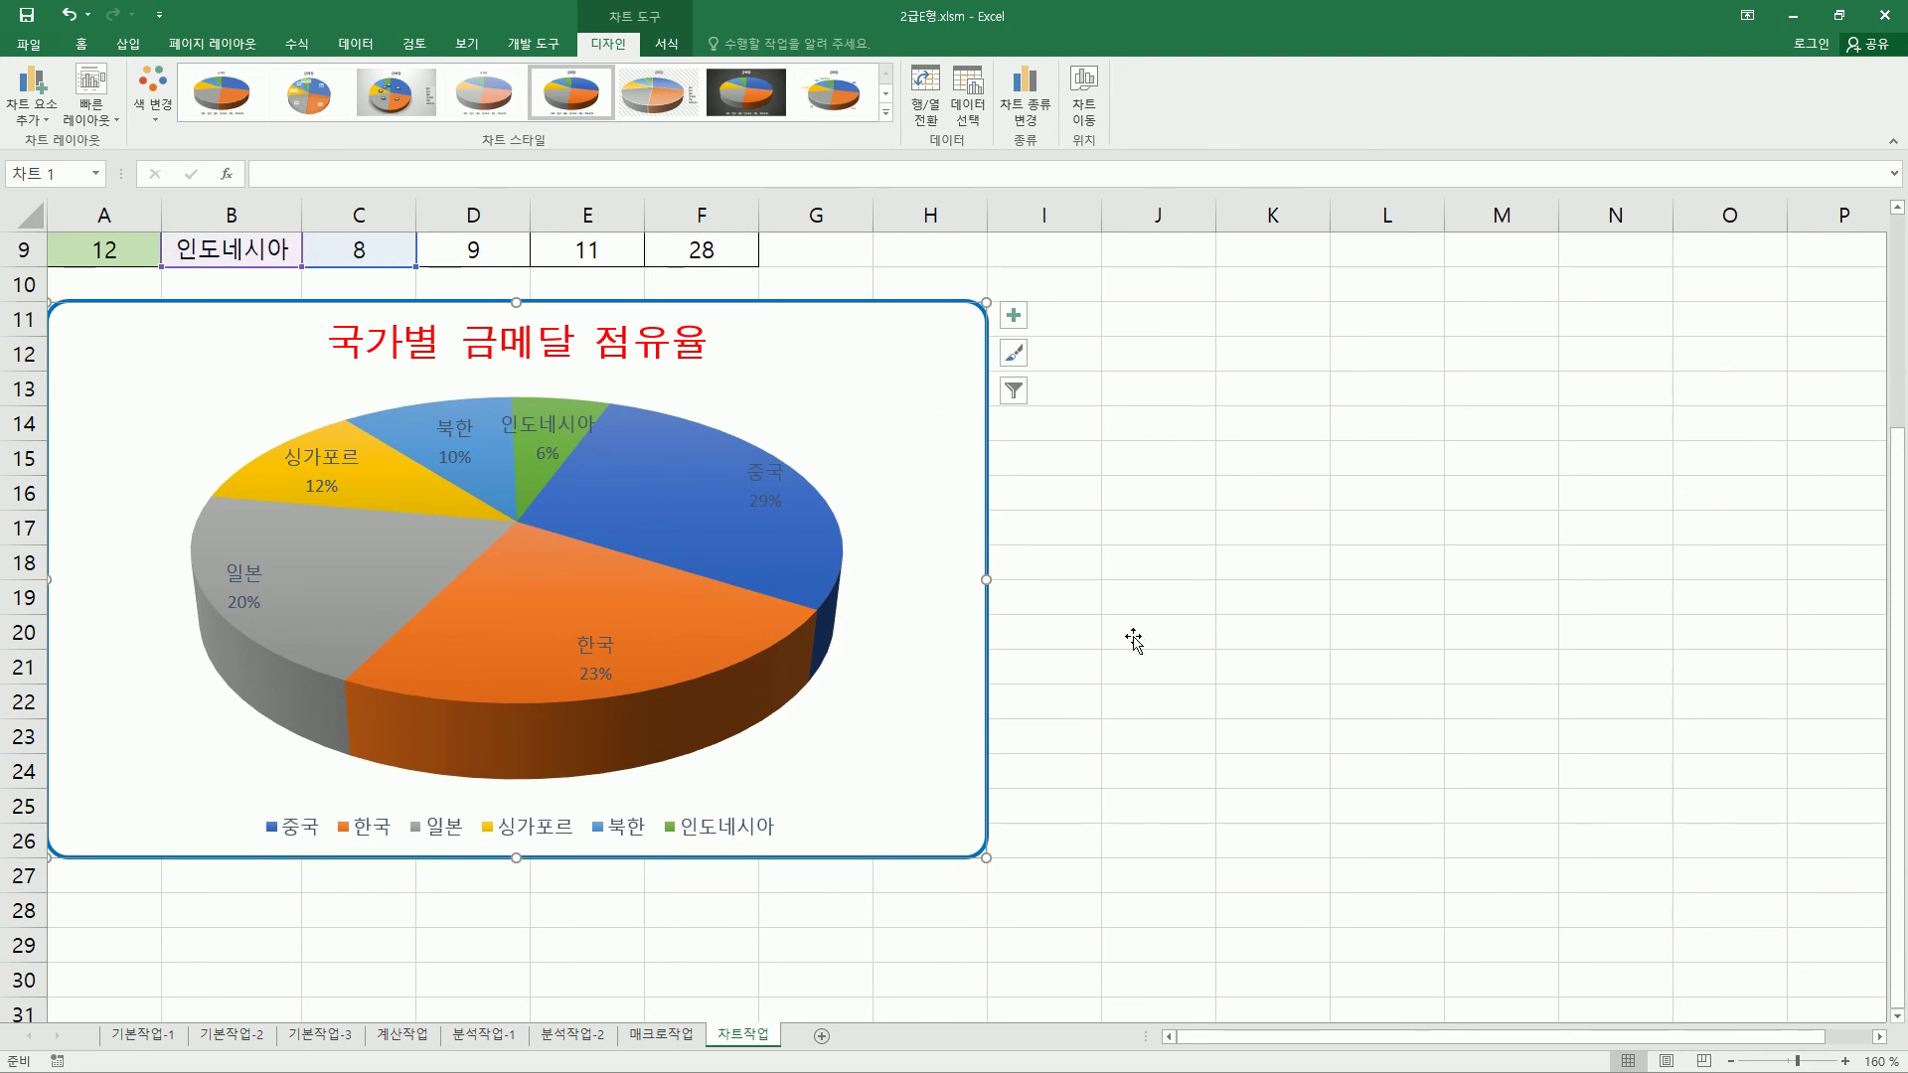
{"action": "left_click", "coordinate": [1170, 635]}
{"action": "left_click_drag", "start_coordinate": [321, 308], "coordinate": [716, 368]}
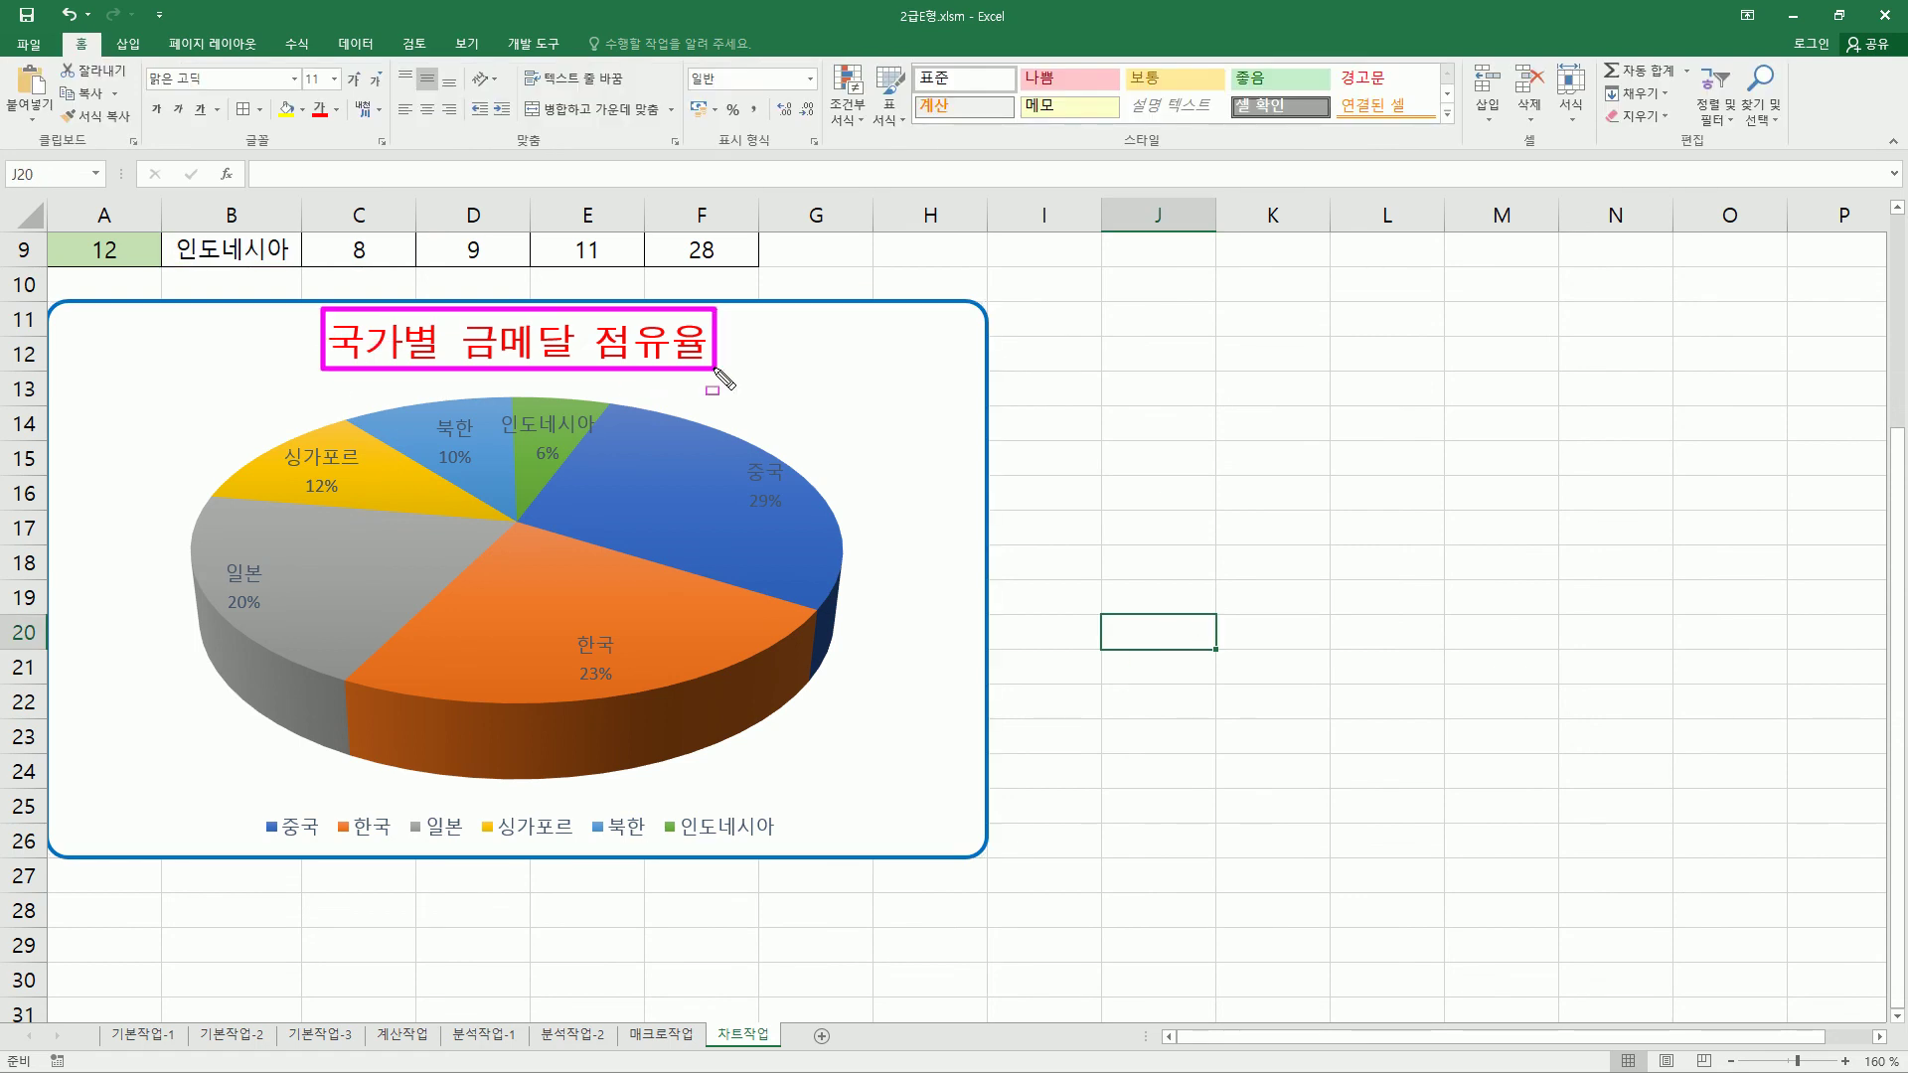
{"action": "left_click_drag", "start_coordinate": [252, 806], "coordinate": [816, 847]}
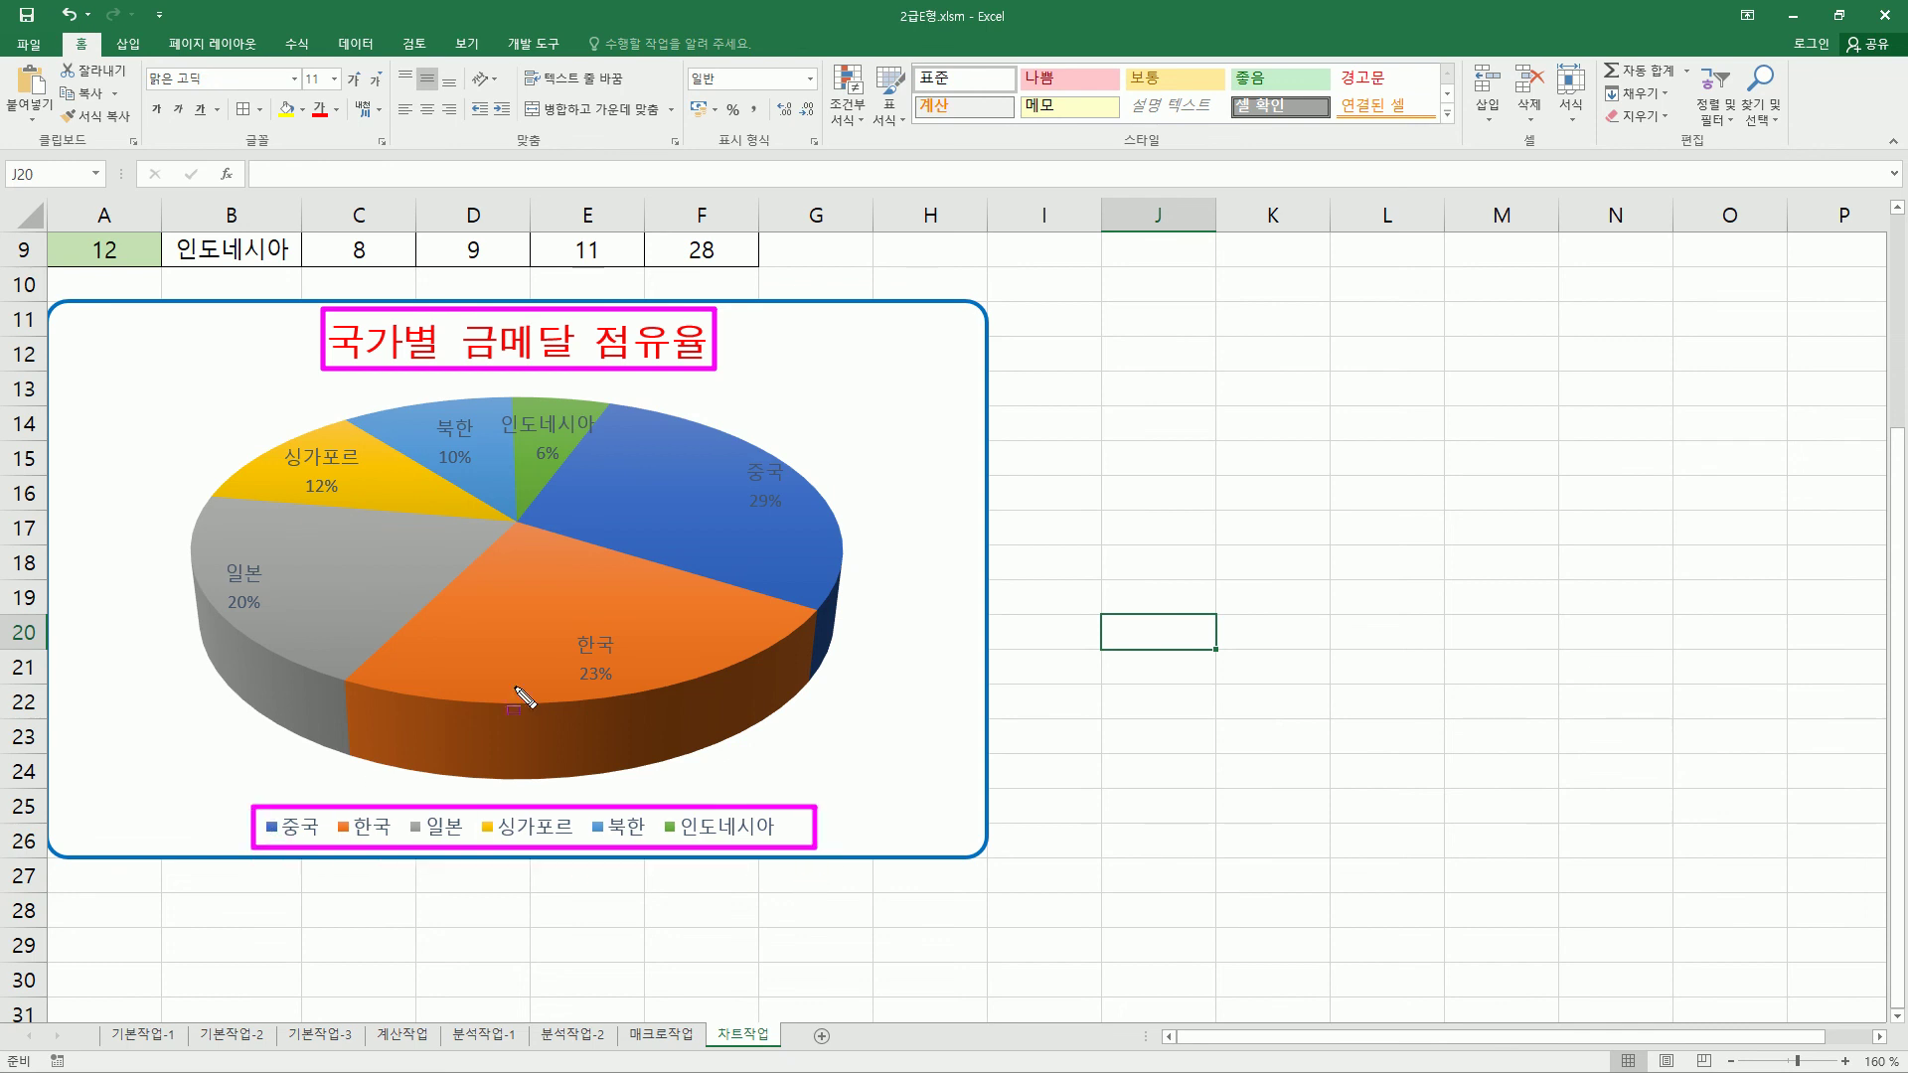
{"action": "left_click_drag", "start_coordinate": [190, 395], "coordinate": [862, 772]}
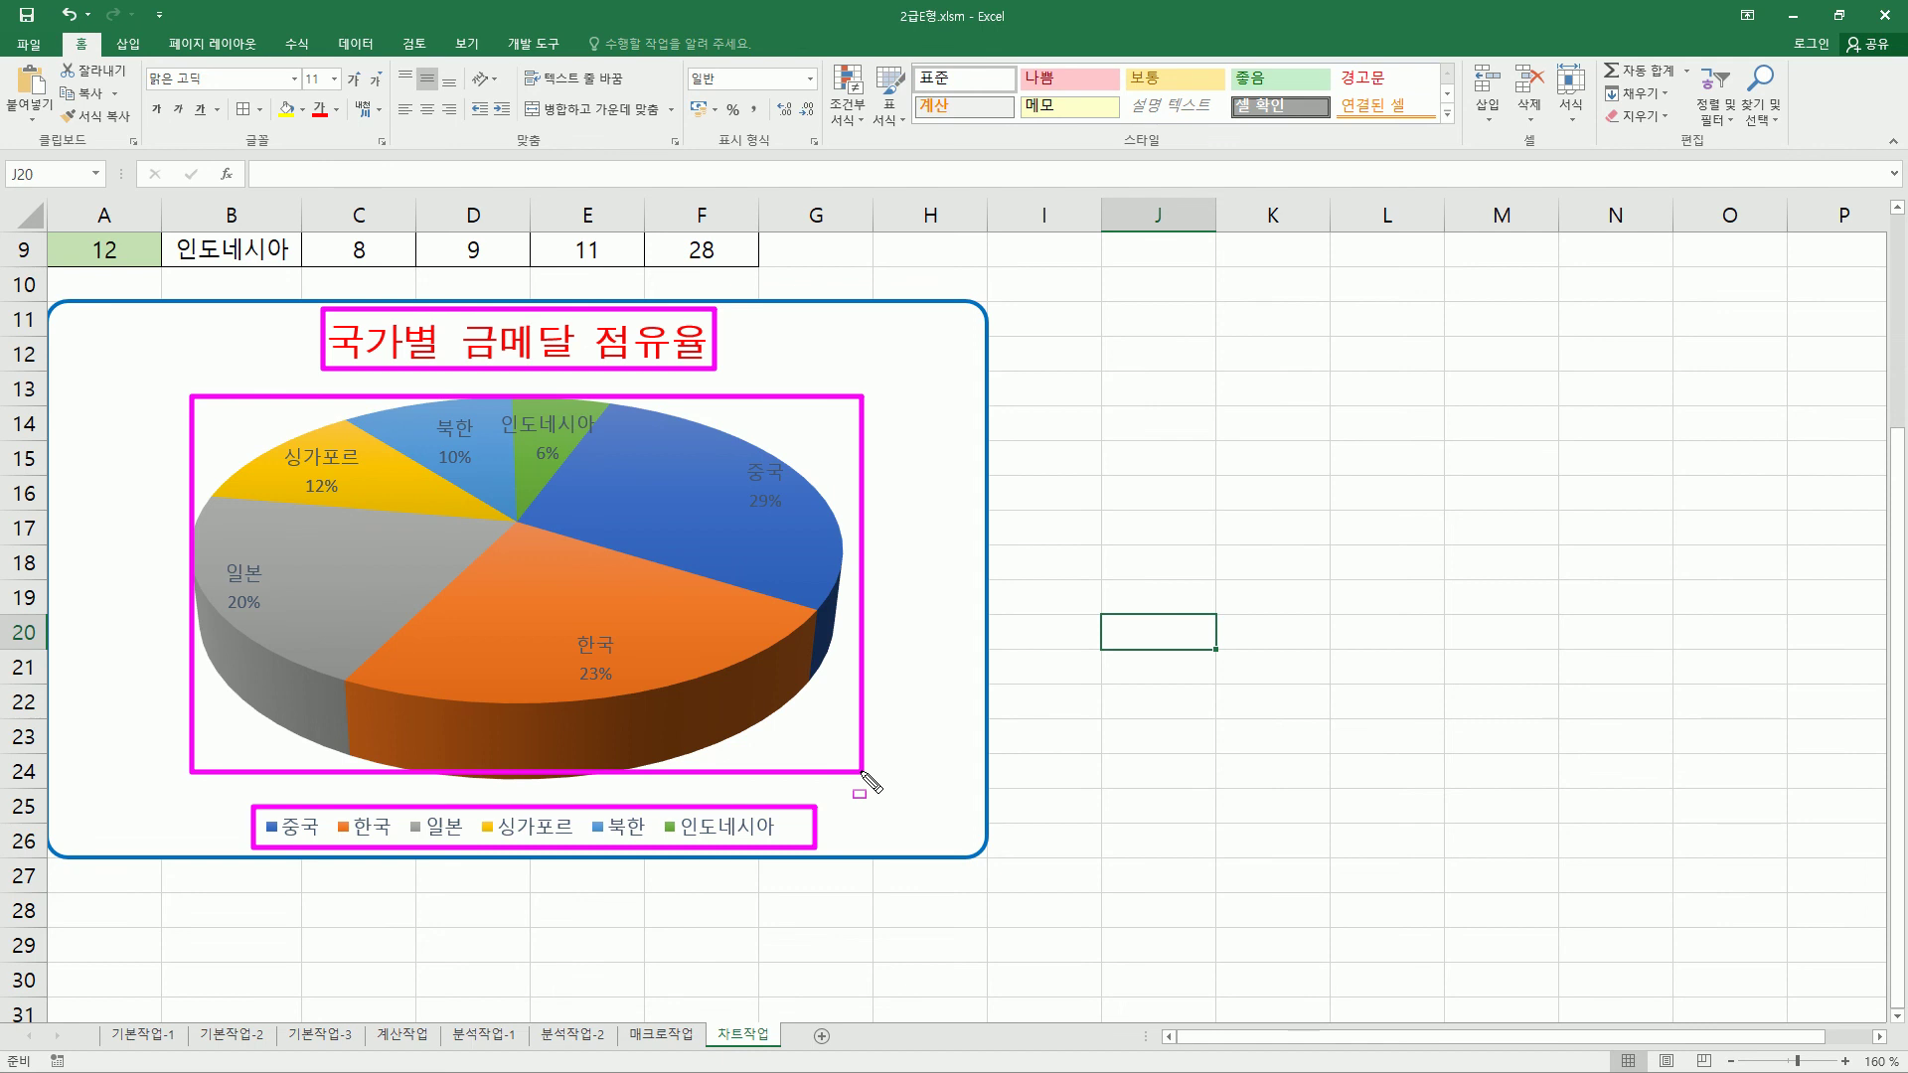
{"action": "left_click_drag", "start_coordinate": [565, 619], "coordinate": [627, 693]}
{"action": "left_click_drag", "start_coordinate": [208, 553], "coordinate": [291, 620]}
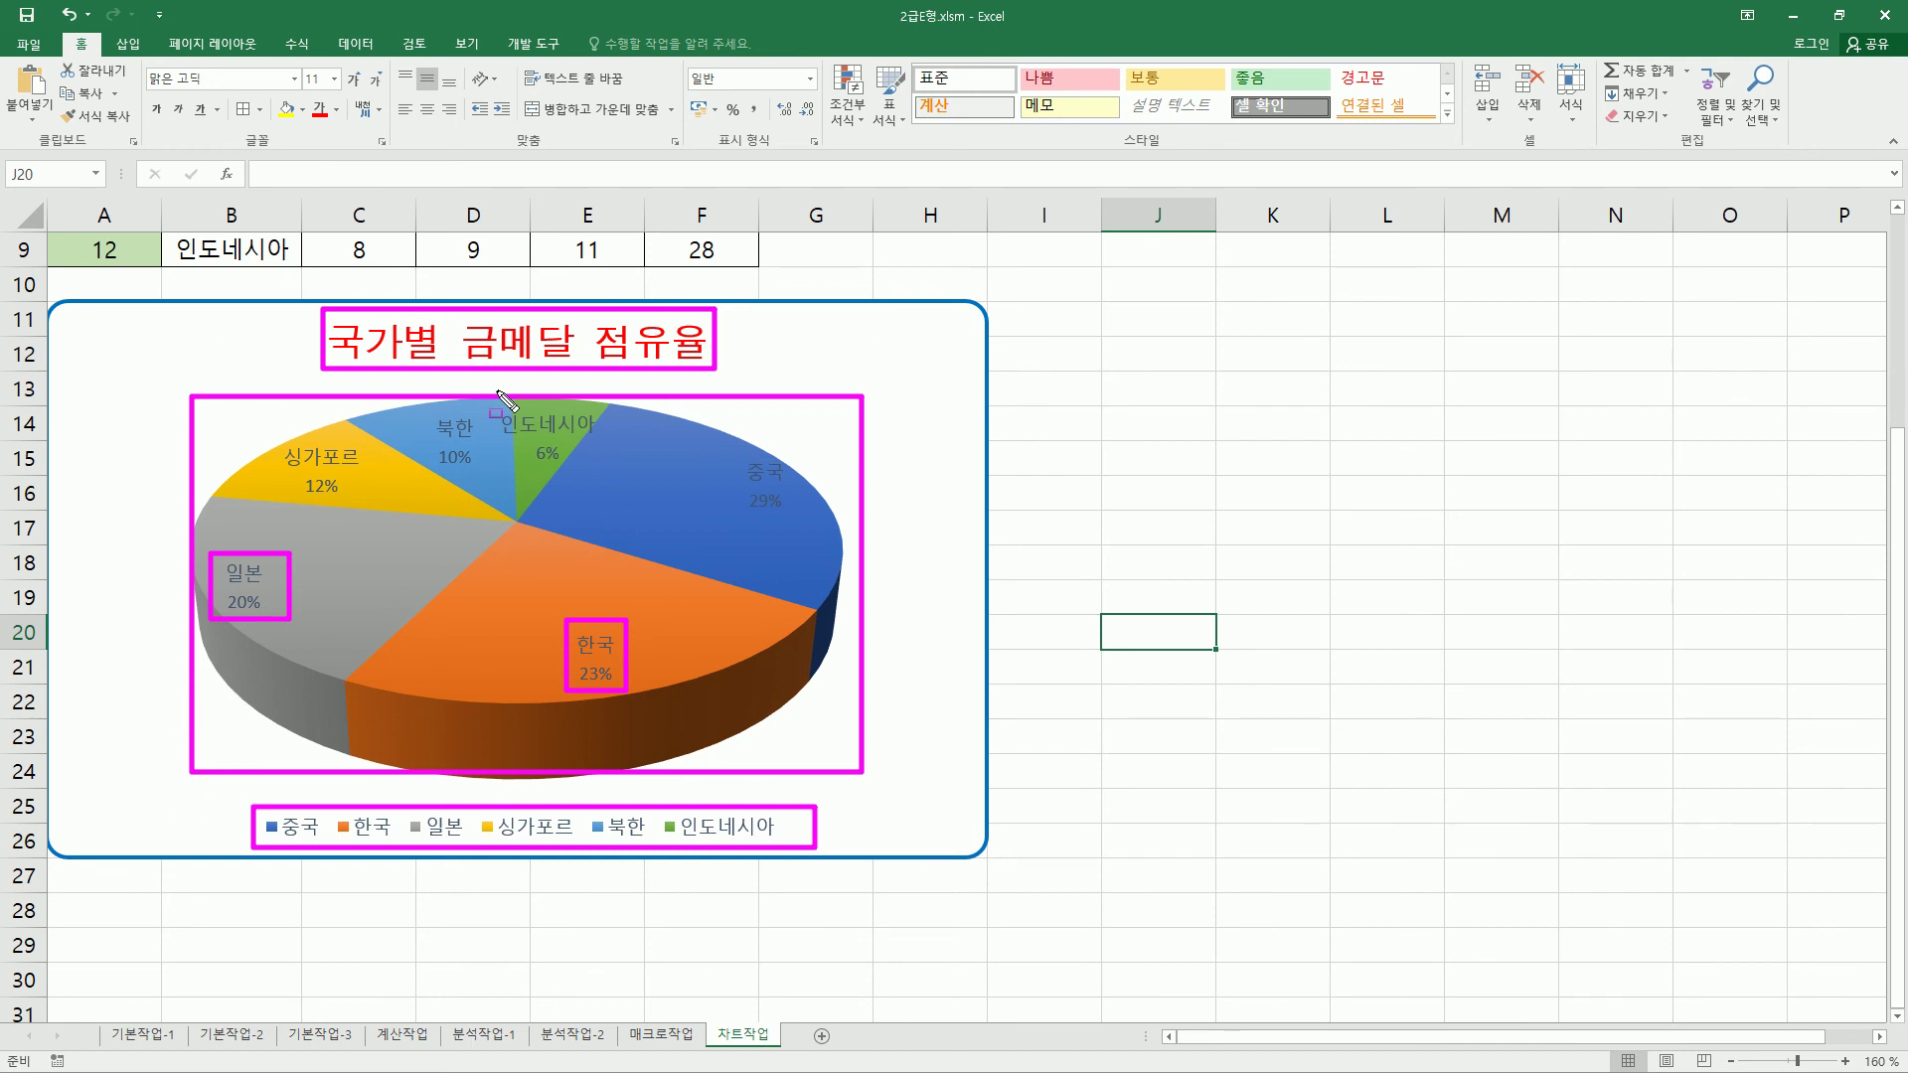
{"action": "key", "text": "Escape"}
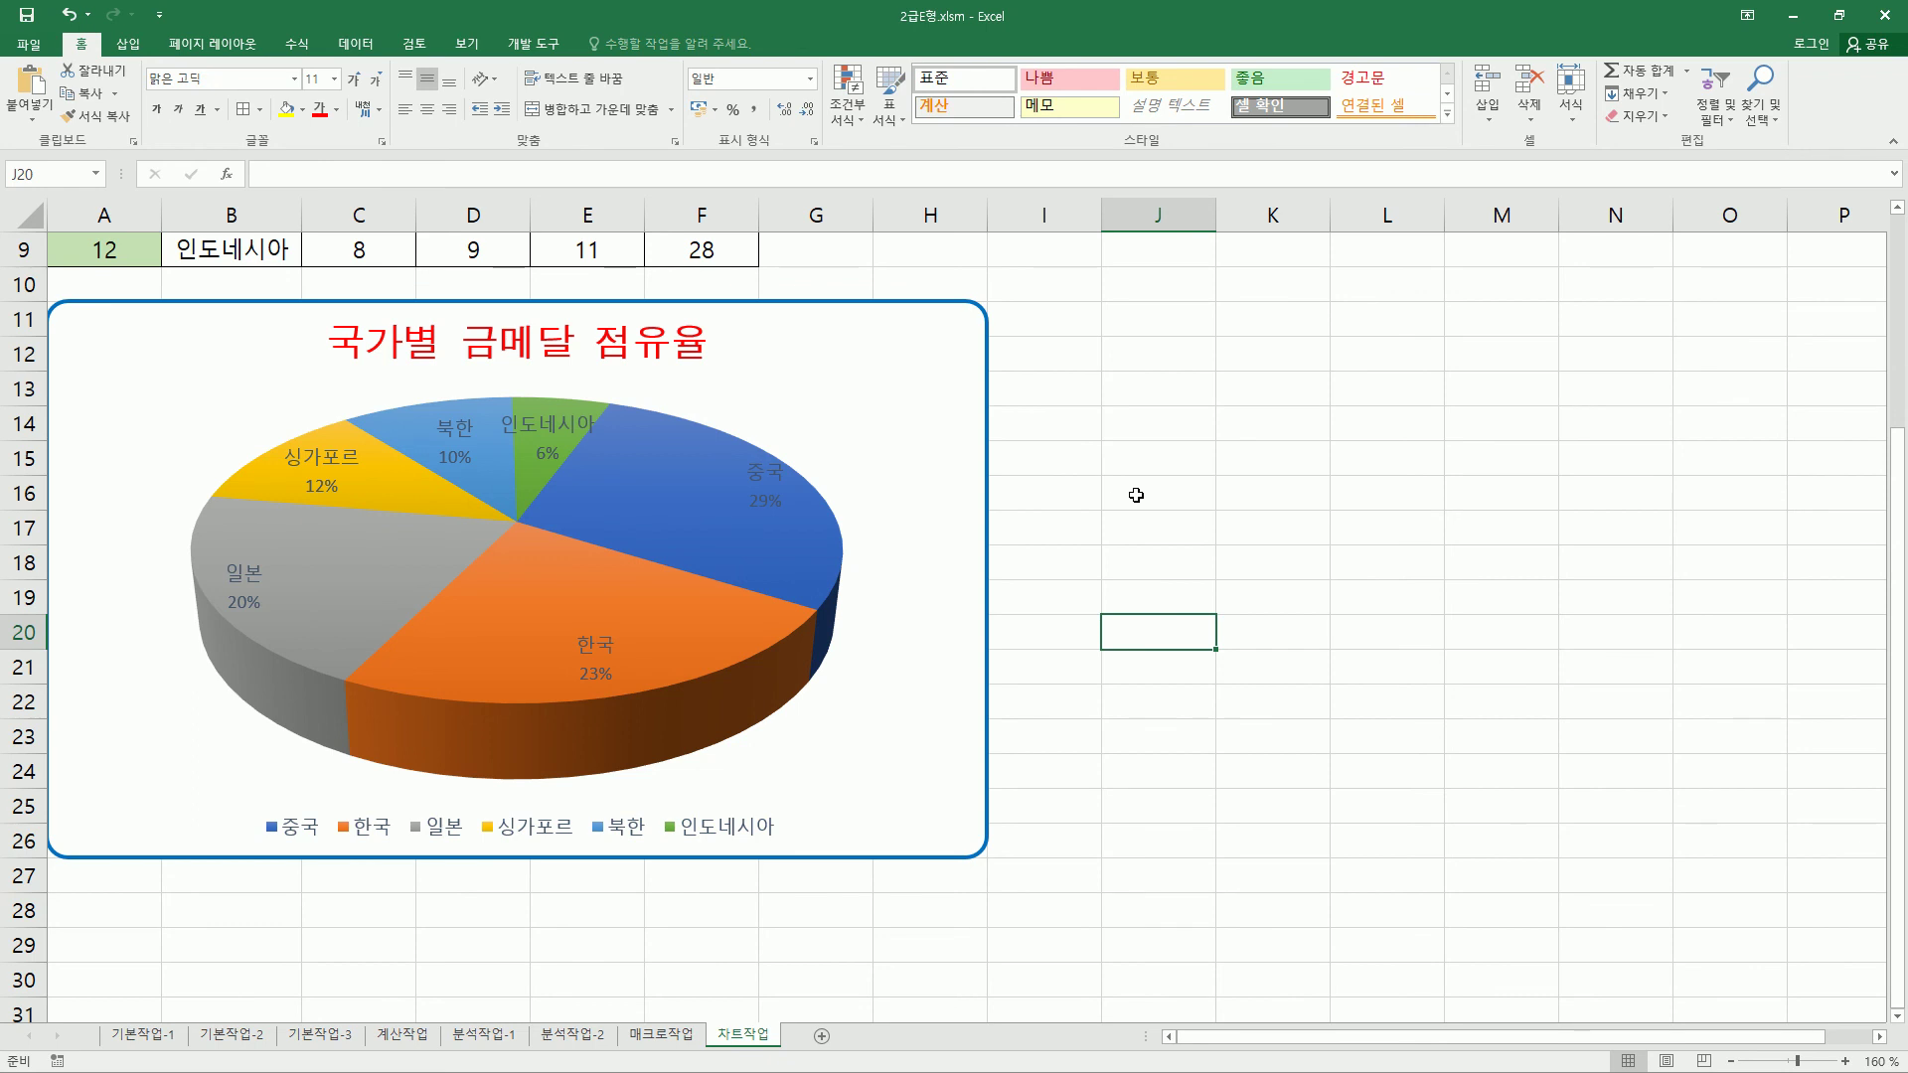